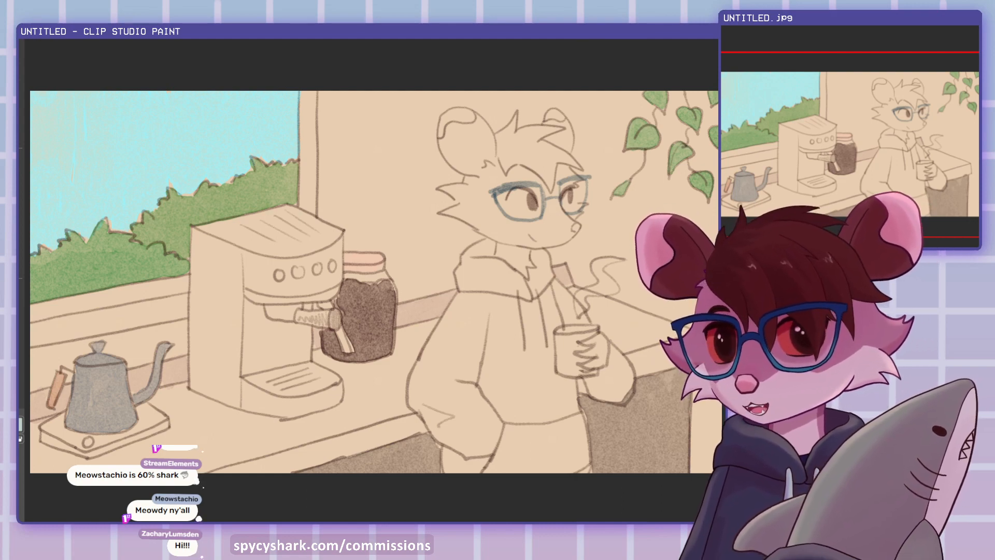
# Step: Examine the composition of the whole kitchen scene and the character in both normal and mirrored views
pyautogui.scroll(-1, 332, 224)
pyautogui.scroll(1, 332, 224)
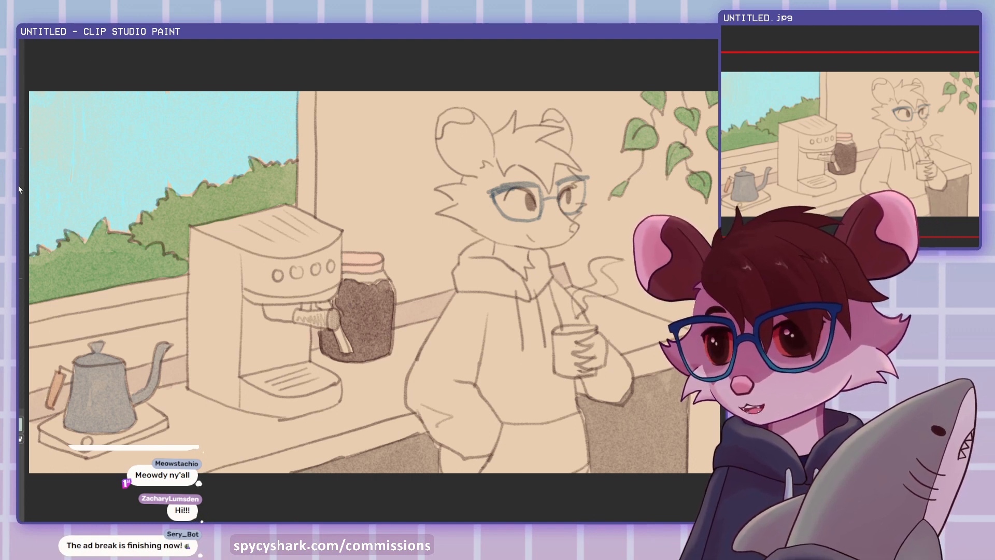
pyautogui.scroll(-1, 492, 217)
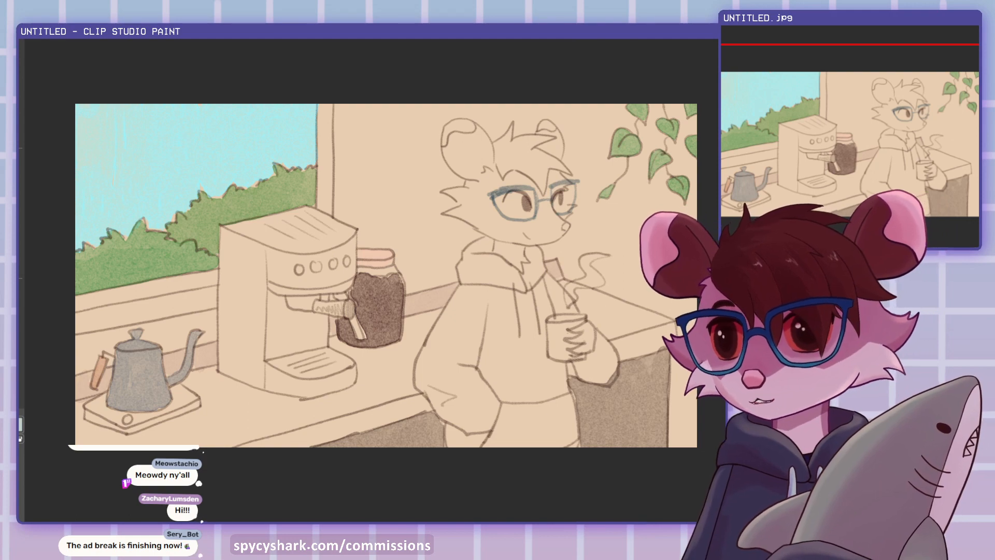
pyautogui.scroll(5, 508, 167)
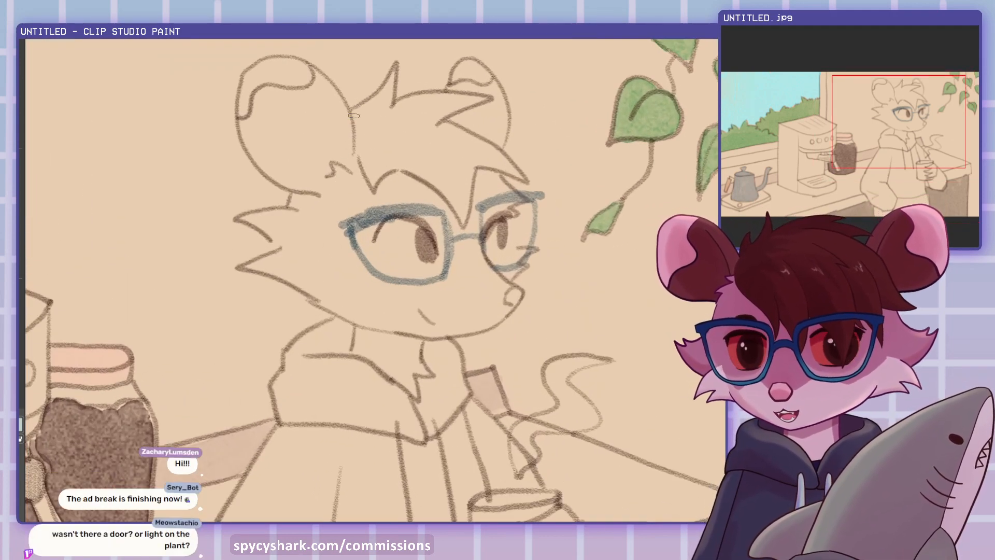
pyautogui.hotkey('ctrl', '0')
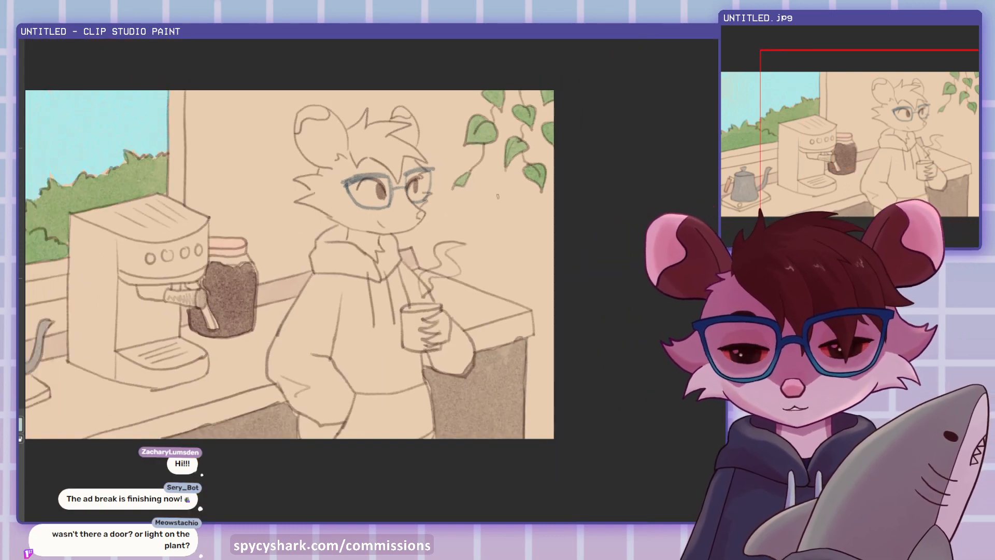
pyautogui.press('h')
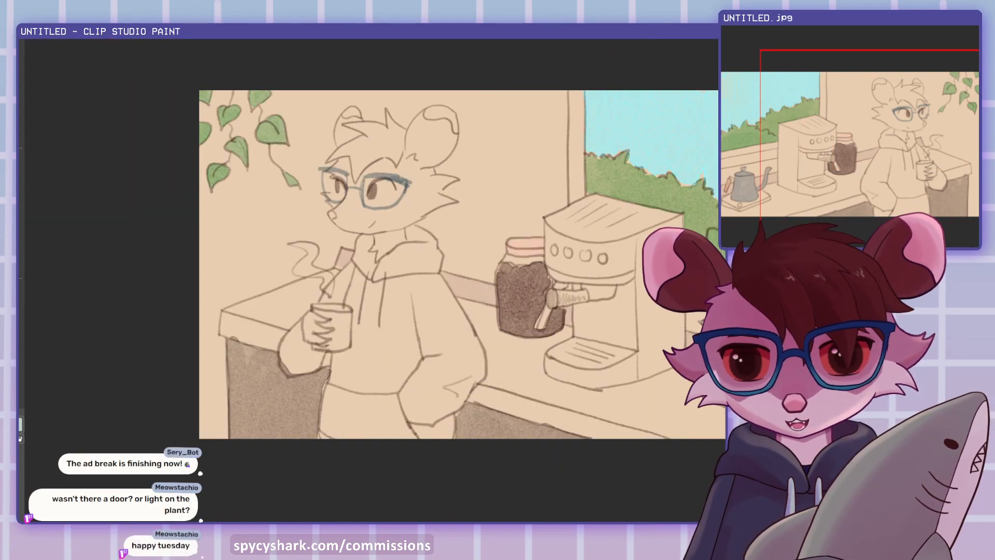
pyautogui.press('h')
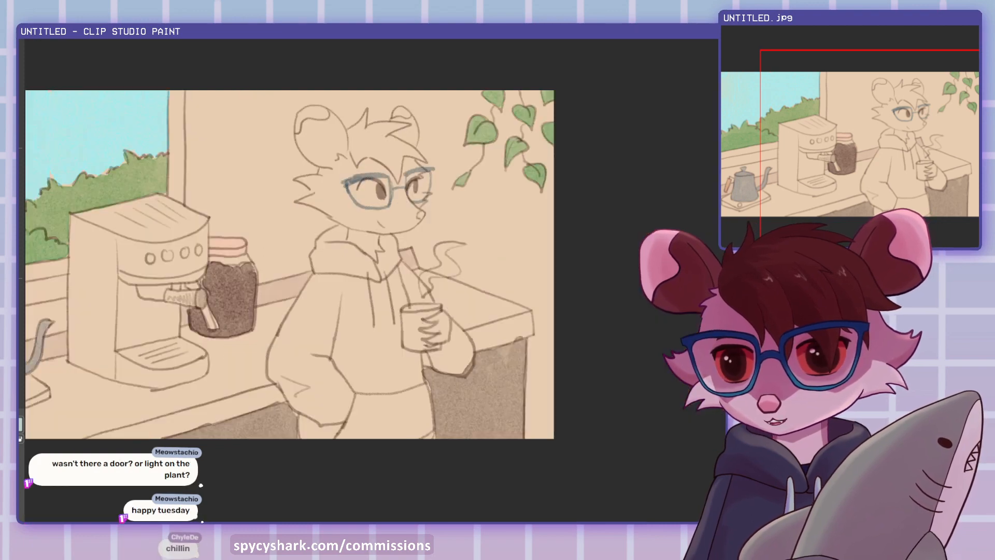
pyautogui.press('h')
pyautogui.press('h')
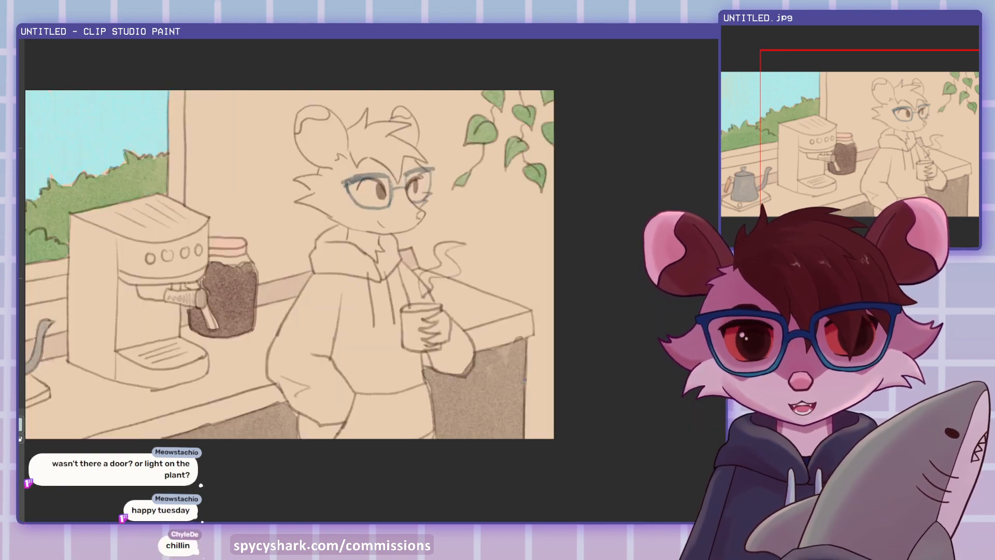
# Step: Paint the character's fur purple from below the large ear across the pointed cheek tufts to the lower jaw
pyautogui.scroll(5, 378, 151)
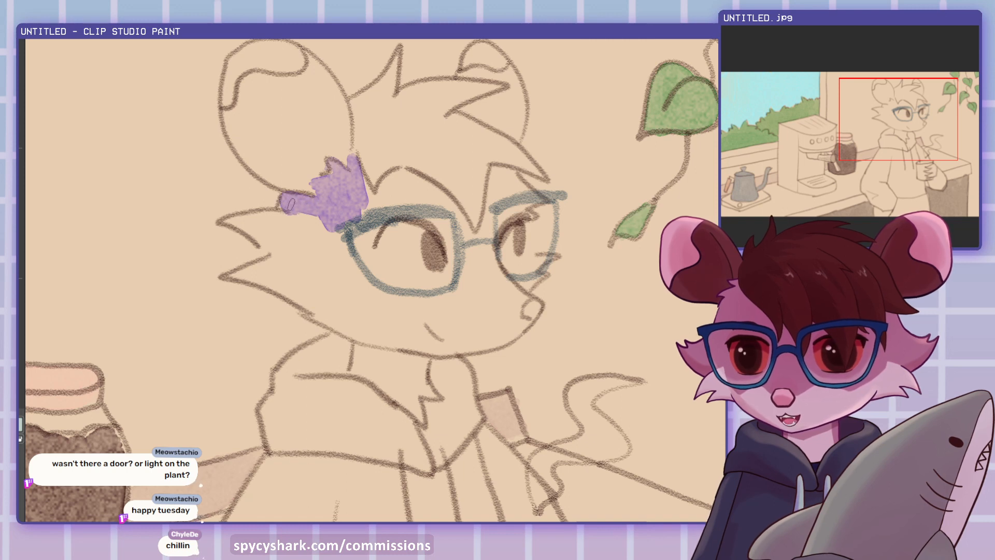
pyautogui.moveTo(291, 204); pyautogui.dragTo(291, 213)
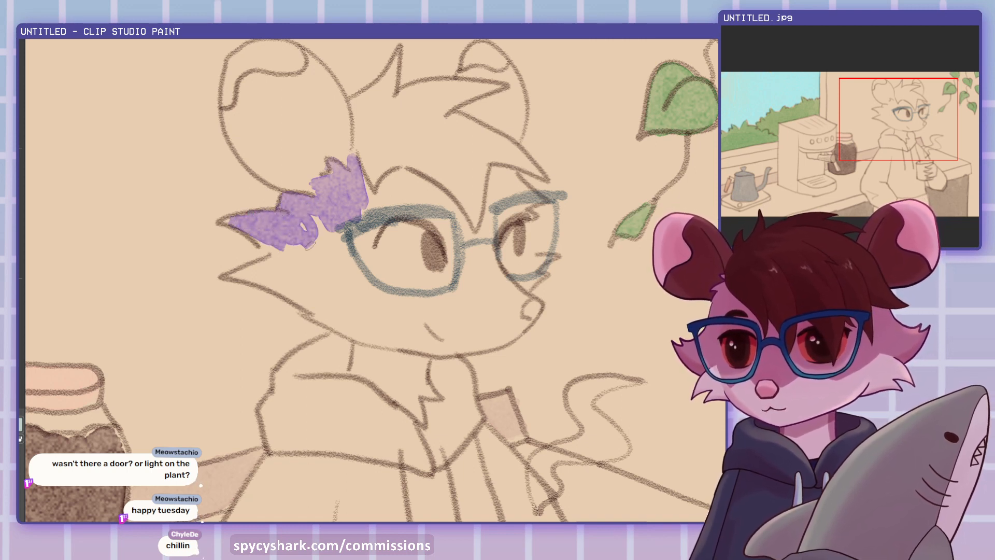
pyautogui.moveTo(316, 231); pyautogui.dragTo(301, 279)
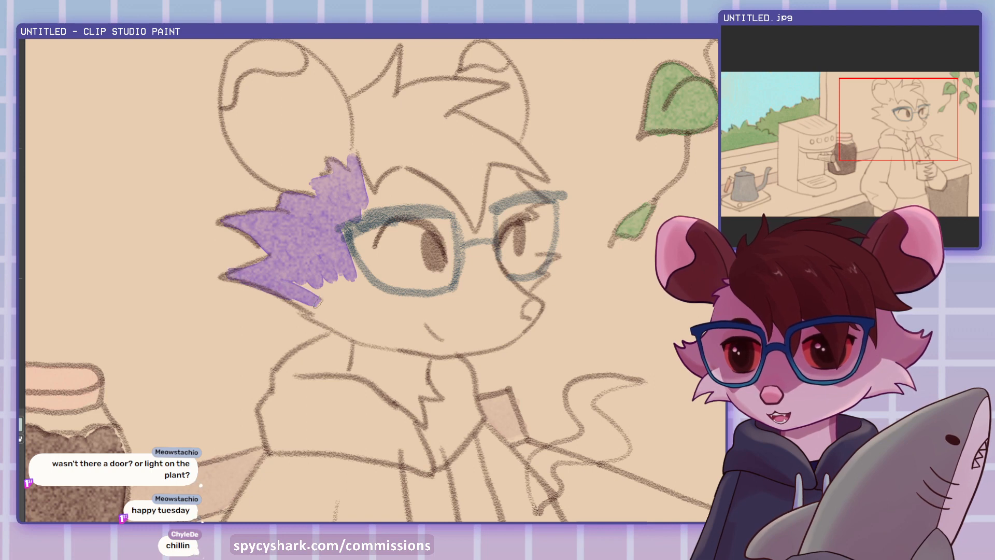
pyautogui.moveTo(316, 259)
pyautogui.mouseDown()
pyautogui.moveTo(369, 291)
pyautogui.moveTo(386, 315)
pyautogui.mouseUp()
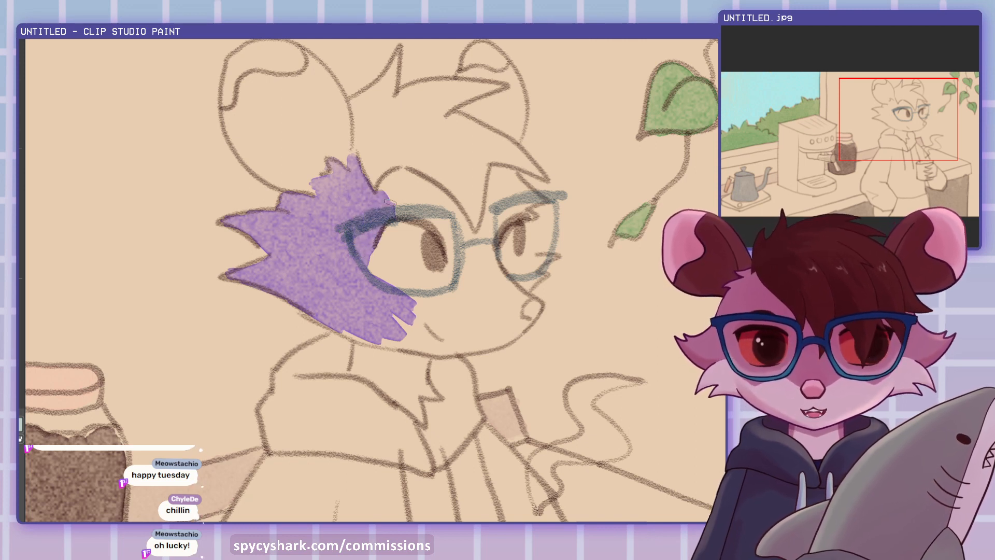
# Step: Fill the rest of the face with purple around both eyes, the brow and the muzzle, leaving the eyes and nose unpainted
pyautogui.moveTo(389, 202)
pyautogui.mouseDown()
pyautogui.moveTo(396, 192)
pyautogui.moveTo(382, 209)
pyautogui.mouseUp()
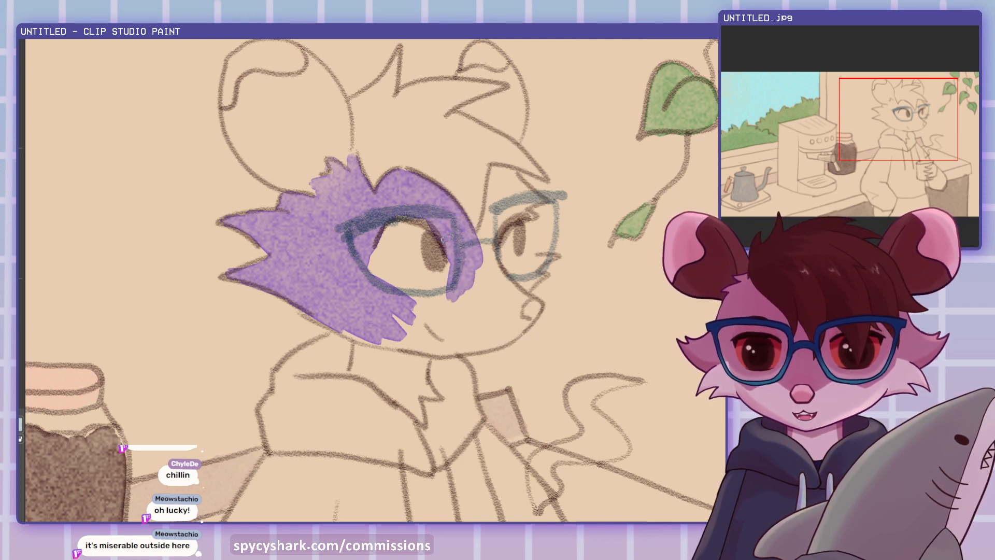
pyautogui.moveTo(445, 307); pyautogui.dragTo(371, 283)
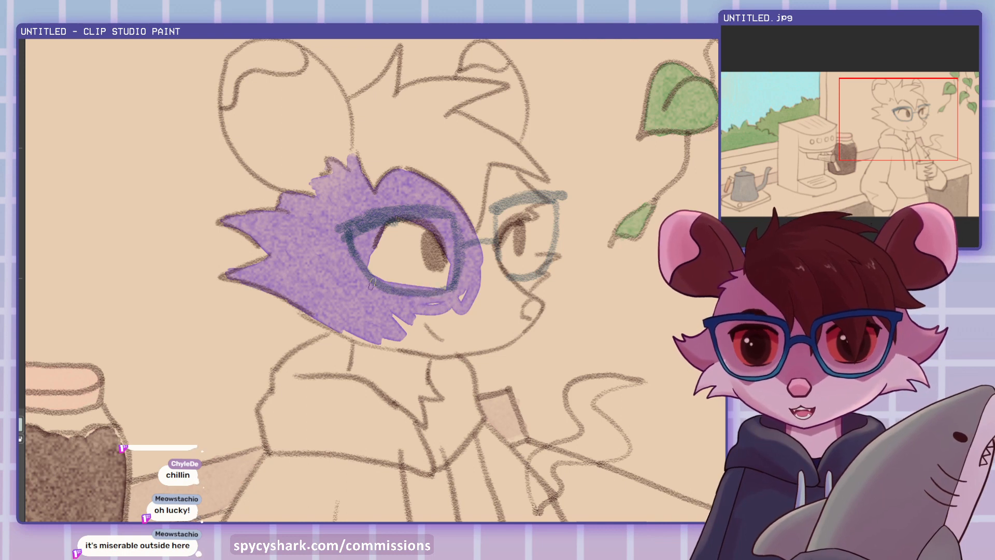
pyautogui.moveTo(370, 248)
pyautogui.mouseDown()
pyautogui.moveTo(388, 284)
pyautogui.moveTo(429, 281)
pyautogui.mouseUp()
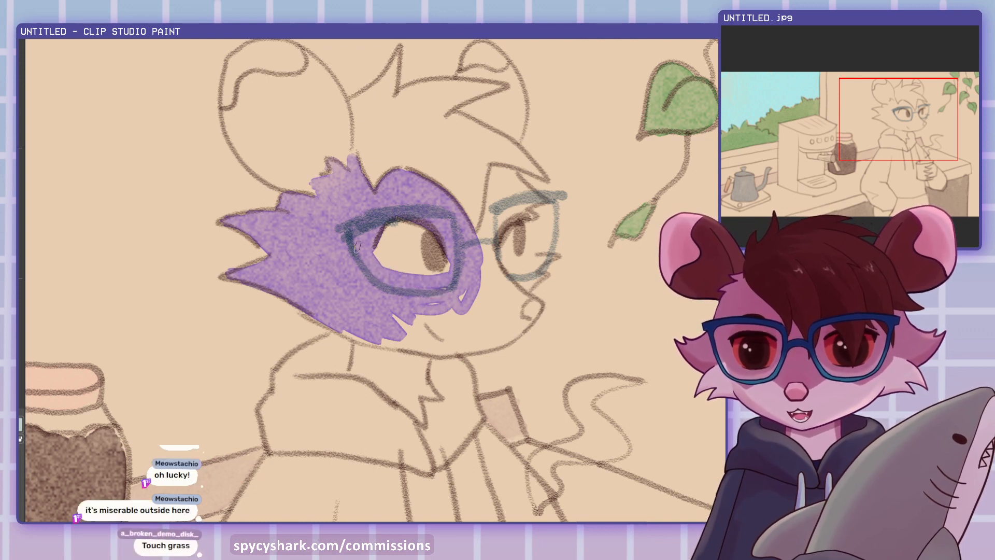
pyautogui.moveTo(364, 246)
pyautogui.mouseDown()
pyautogui.moveTo(409, 319)
pyautogui.moveTo(427, 302)
pyautogui.mouseUp()
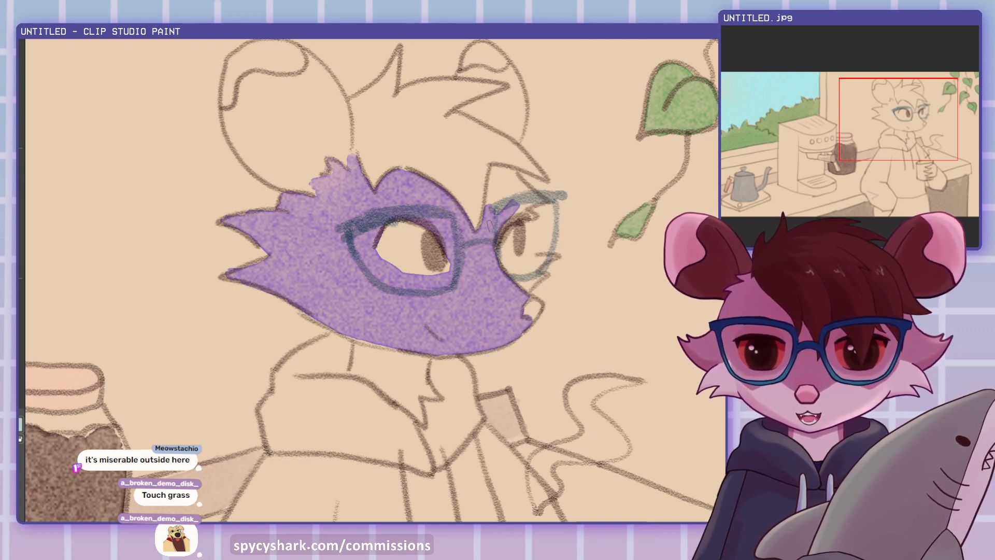
pyautogui.moveTo(514, 211)
pyautogui.mouseDown()
pyautogui.moveTo(525, 191)
pyautogui.moveTo(506, 181)
pyautogui.moveTo(500, 200)
pyautogui.moveTo(493, 185)
pyautogui.moveTo(490, 204)
pyautogui.mouseUp()
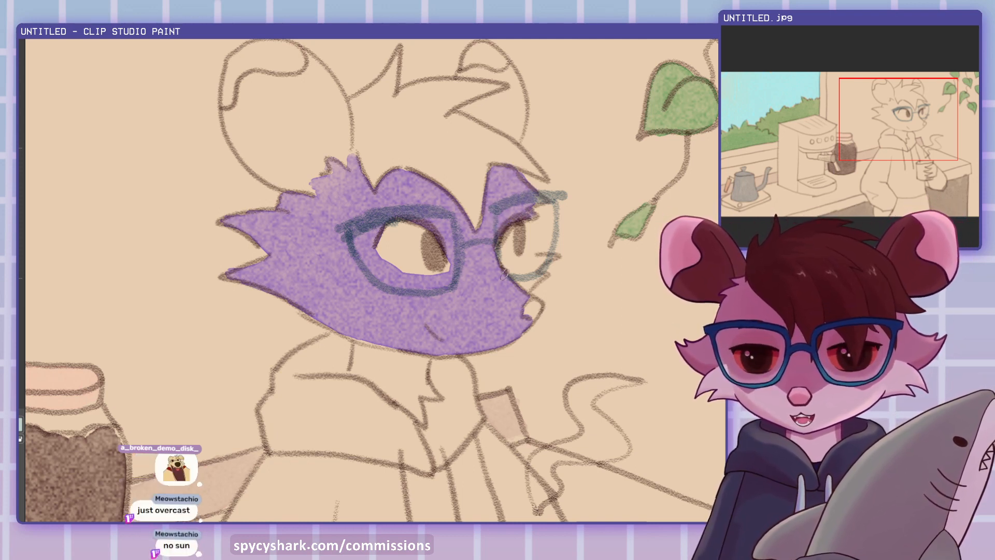
pyautogui.moveTo(534, 262); pyautogui.dragTo(497, 267)
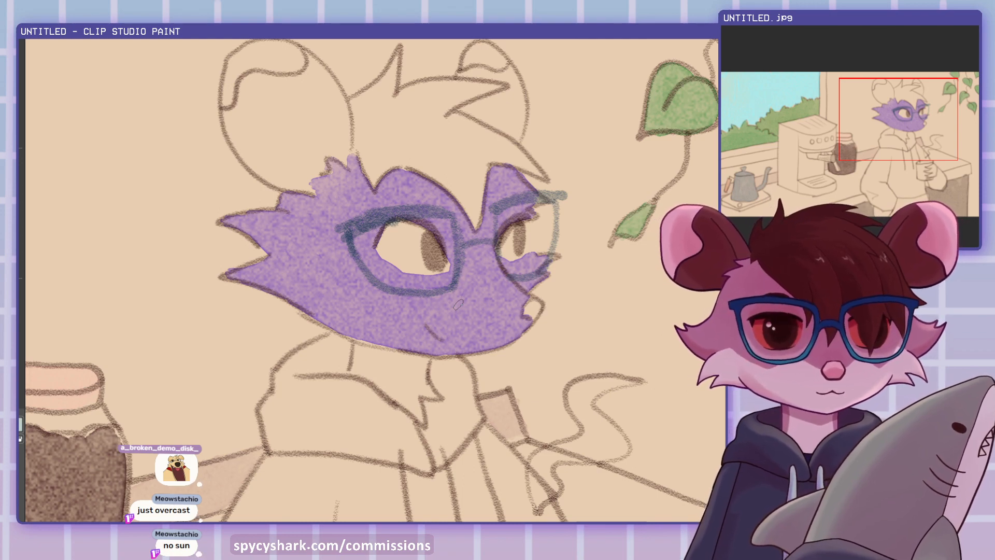
# Step: Paint the character's neck and chest fur above the hoodie collar in the same purple
pyautogui.scroll(-3, 416, 270)
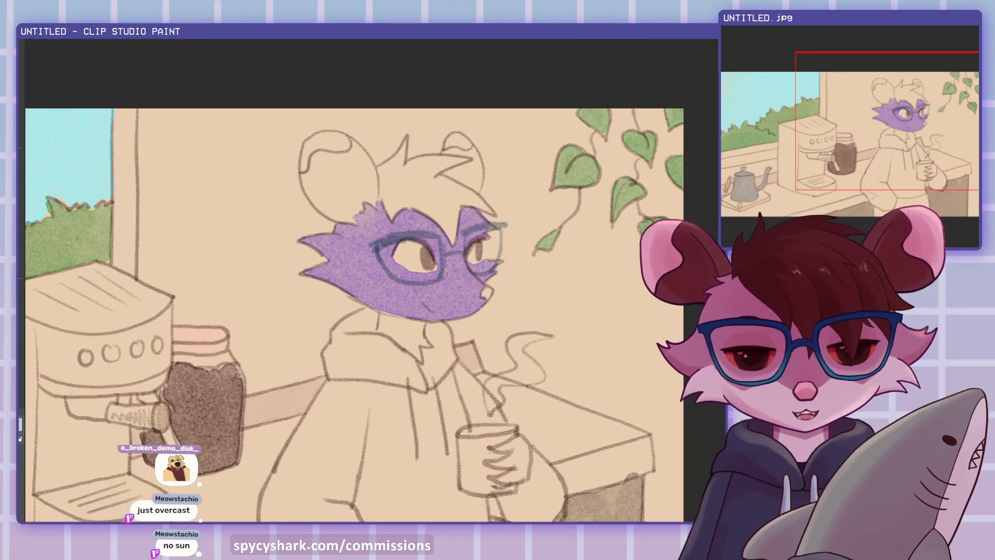
pyautogui.scroll(2, 443, 280)
pyautogui.scroll(3, 424, 310)
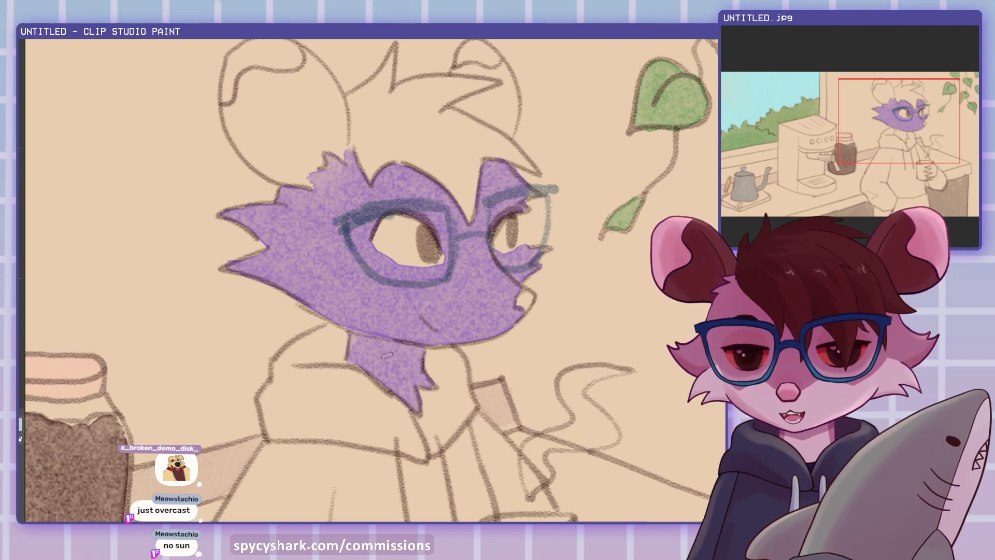
# Step: Examine how the purple face and neck look against the rest of the kitchen scene
pyautogui.scroll(-5, 360, 334)
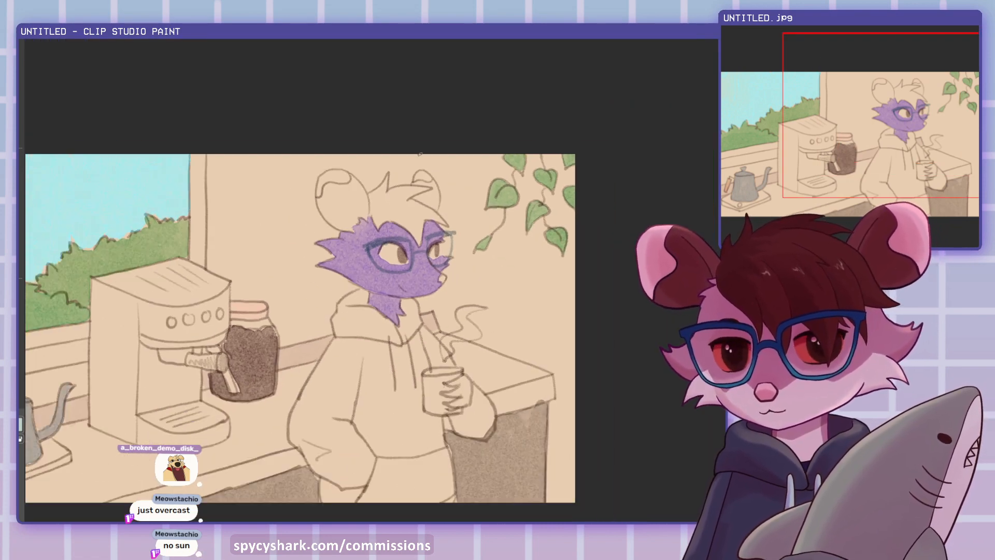
pyautogui.scroll(5, 376, 326)
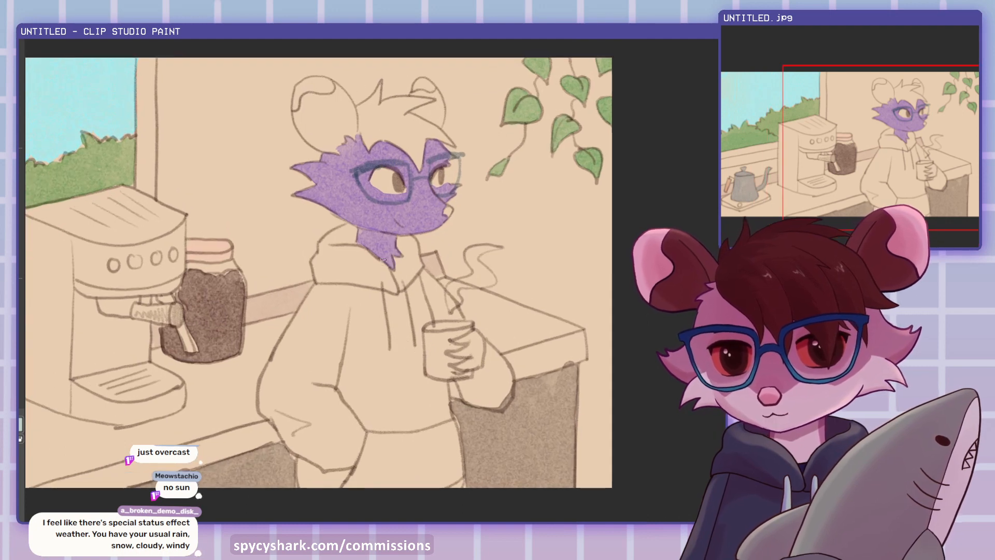
pyautogui.scroll(-2, 383, 267)
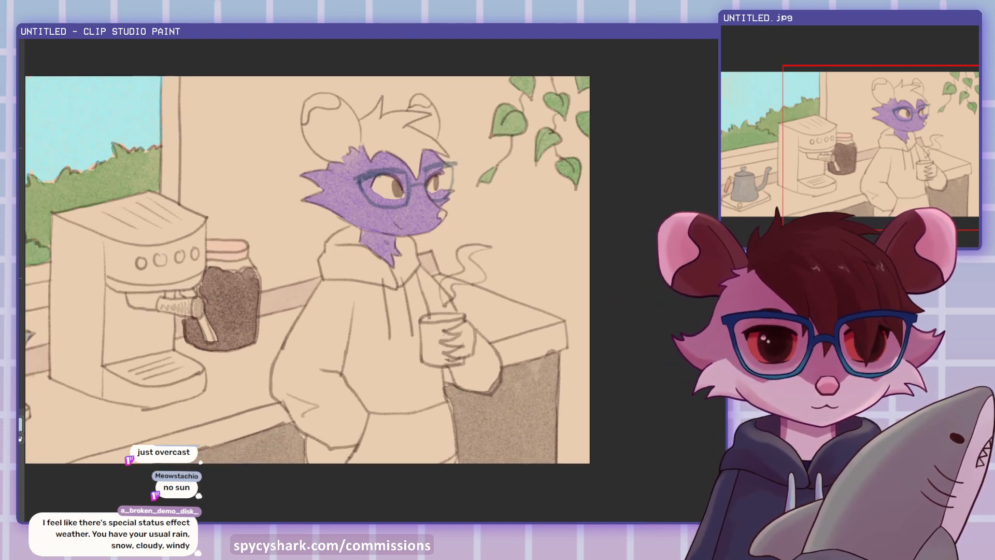
pyautogui.scroll(2, 382, 280)
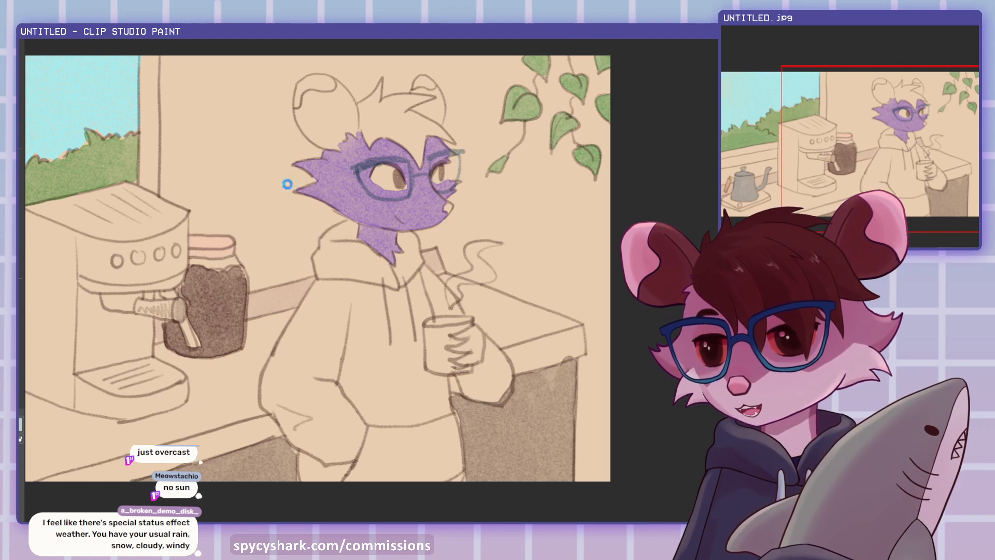
pyautogui.scroll(-3, 316, 165)
pyautogui.scroll(4, 383, 178)
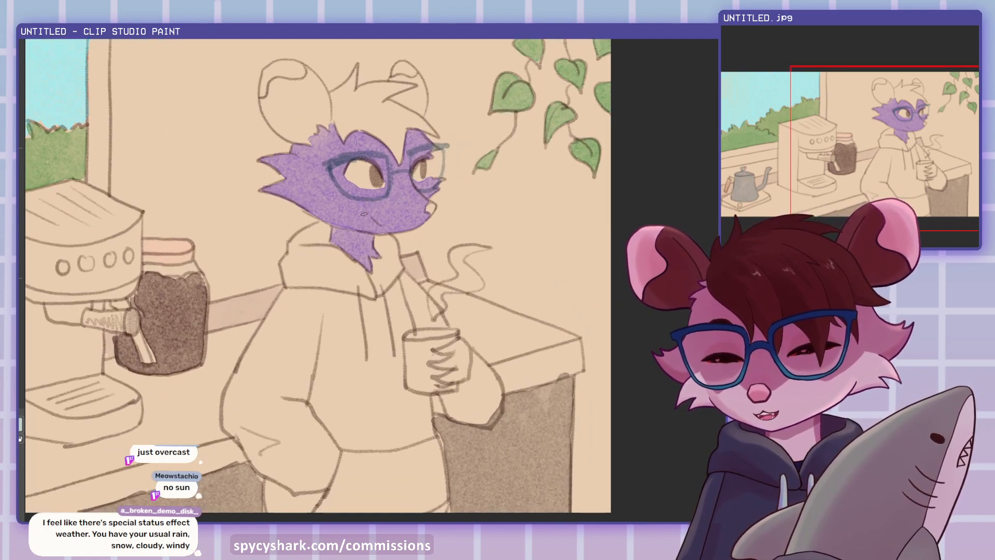
pyautogui.scroll(-3, 399, 193)
pyautogui.scroll(1, 396, 193)
pyautogui.scroll(1, 397, 193)
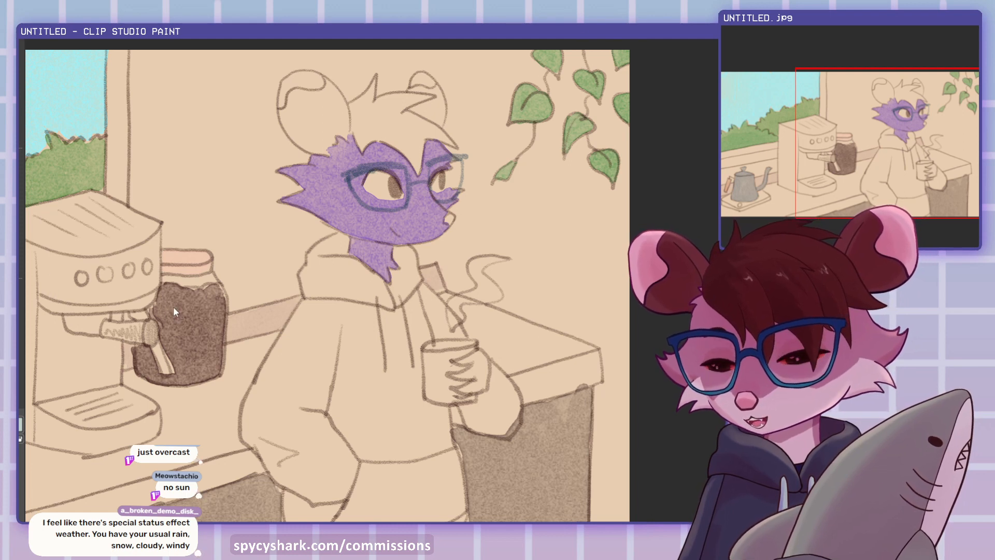
# Step: Recolour the fur on the face and neck, trying blue and settling on a muted bluish purple
pyautogui.click(637, 370)
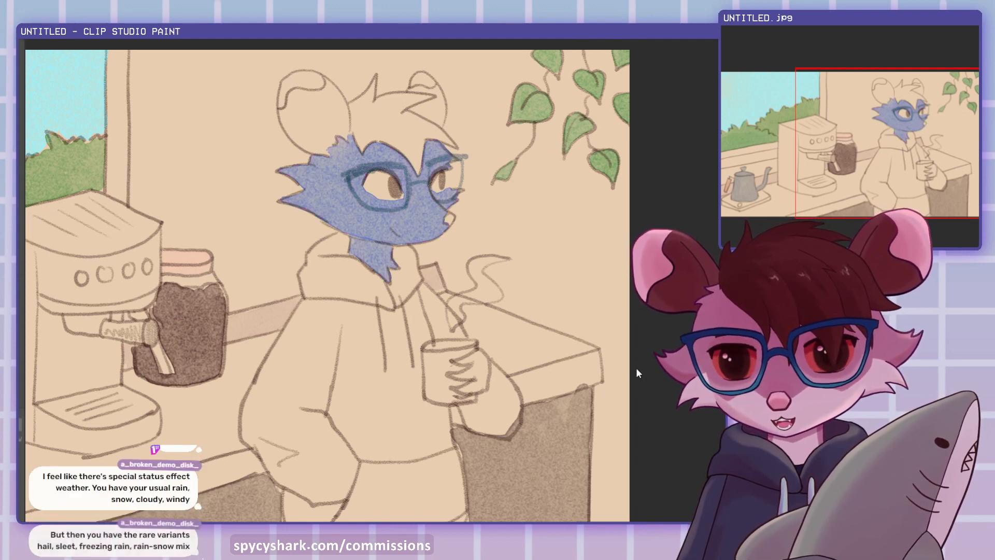
pyautogui.hotkey('ctrl', 'z')
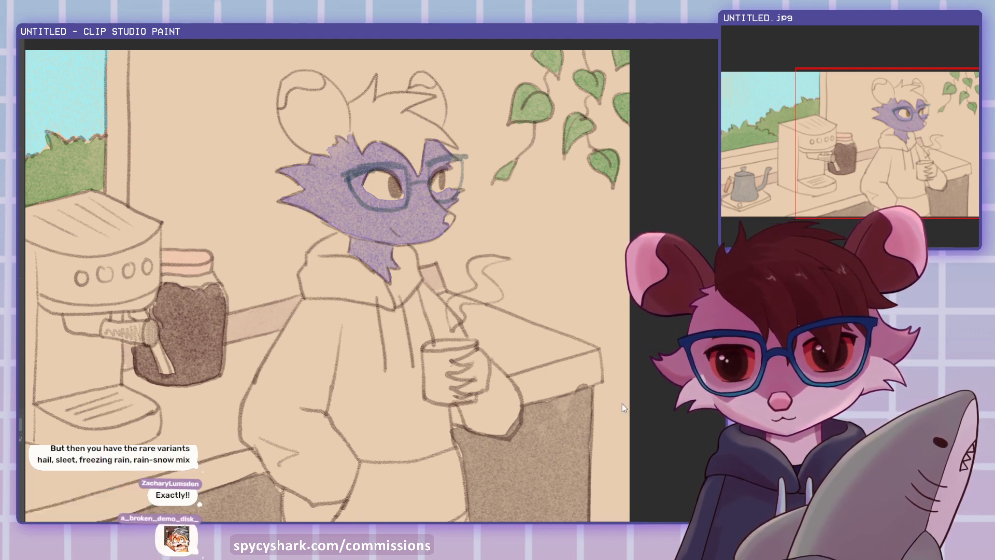
pyautogui.hotkey('ctrl', '-')
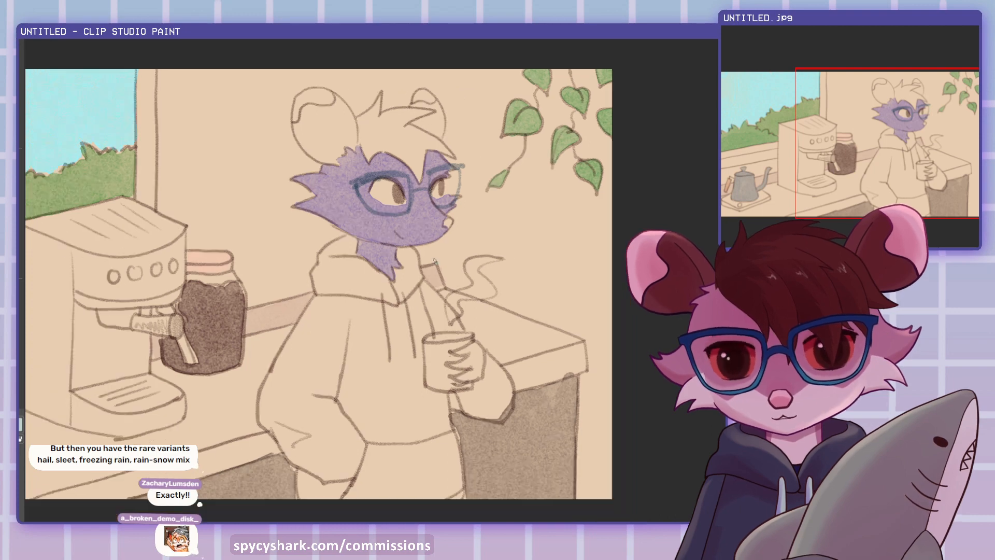
pyautogui.moveTo(316, 209); pyautogui.dragTo(340, 219)
# Step: Examine the muted purple fur up close and within the whole scene, including in a mirrored view
pyautogui.scroll(2, 340, 218)
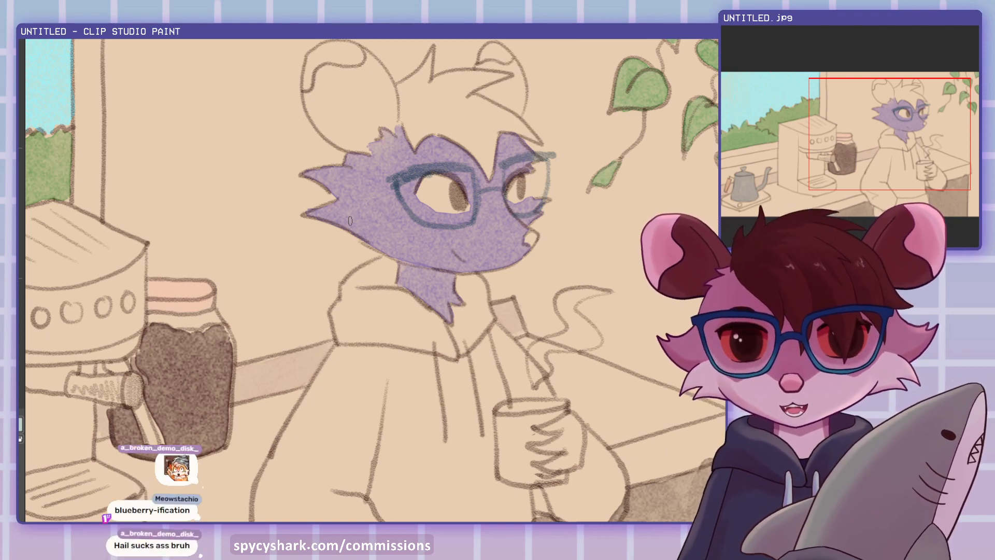
pyautogui.scroll(-3, 350, 221)
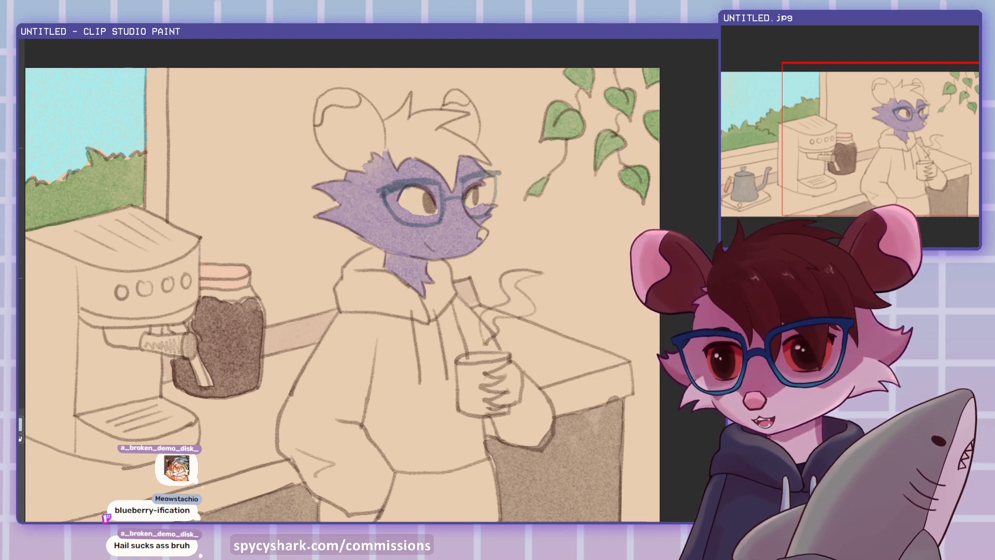
pyautogui.scroll(-3, 332, 214)
pyautogui.scroll(4, 386, 367)
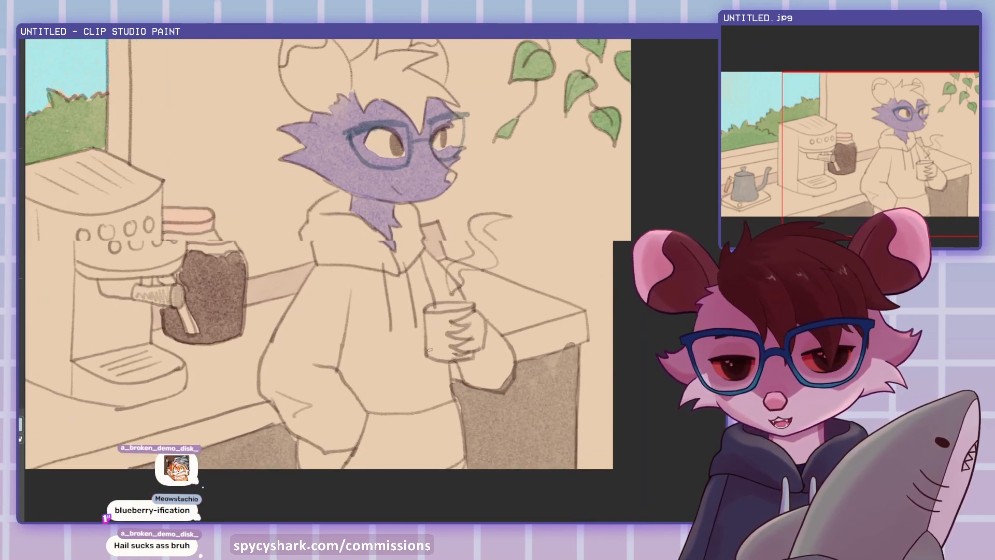
pyautogui.scroll(-2, 402, 339)
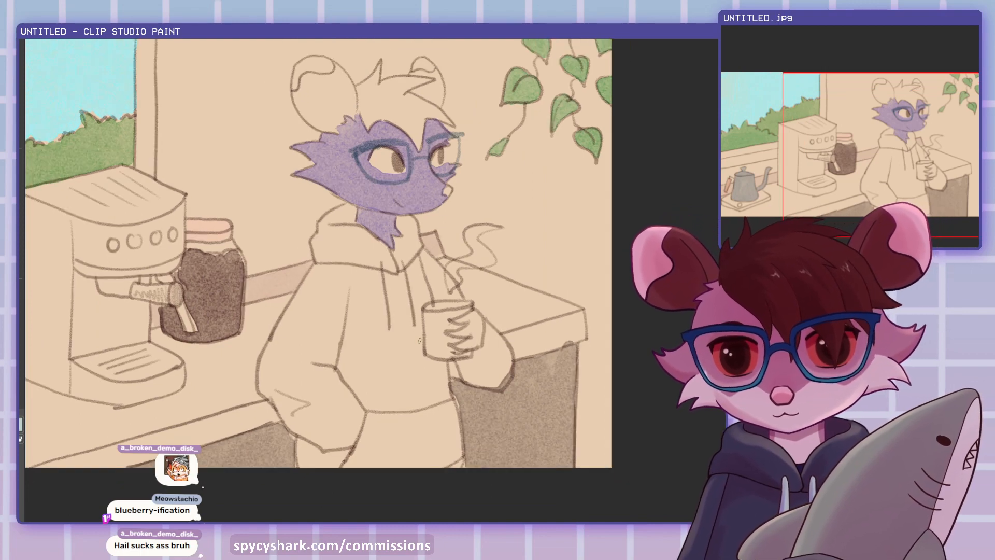
pyautogui.scroll(-3, 419, 337)
pyautogui.scroll(3, 419, 337)
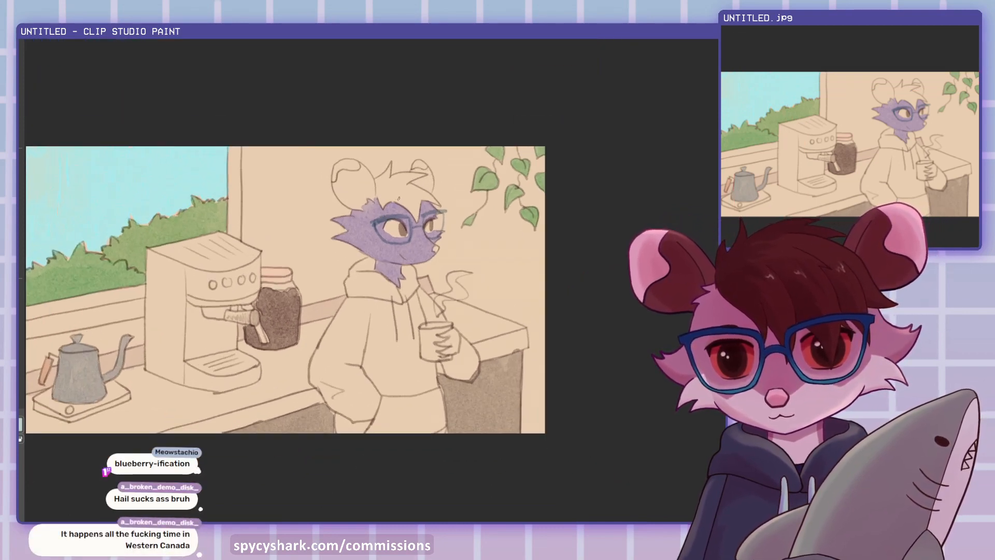
pyautogui.press('h')
pyautogui.scroll(1, 356, 268)
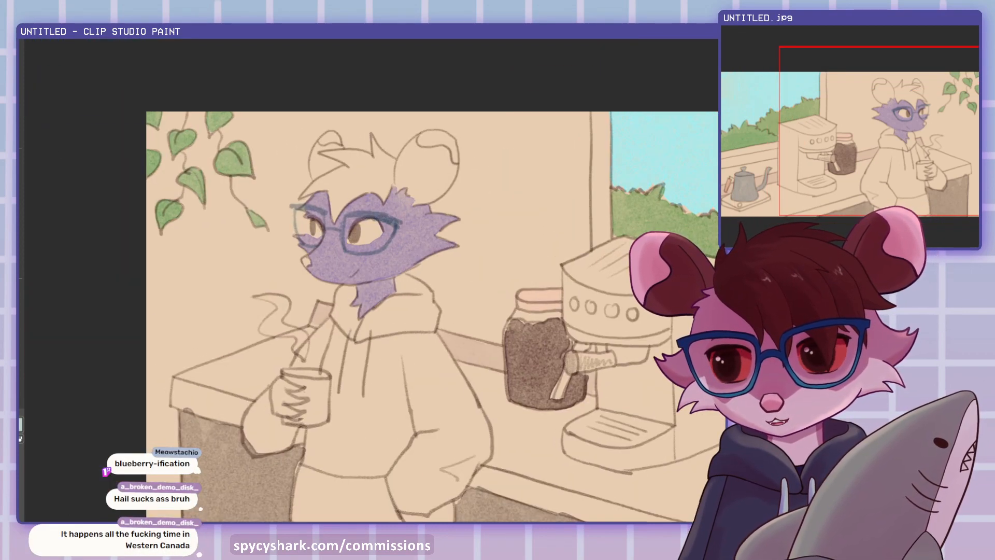
# Step: Hide the muted purple fur colour on the character's face and neck
pyautogui.press('Delete')
pyautogui.hotkey('ctrl', 'z')
pyautogui.hotkey('ctrl', 'y')
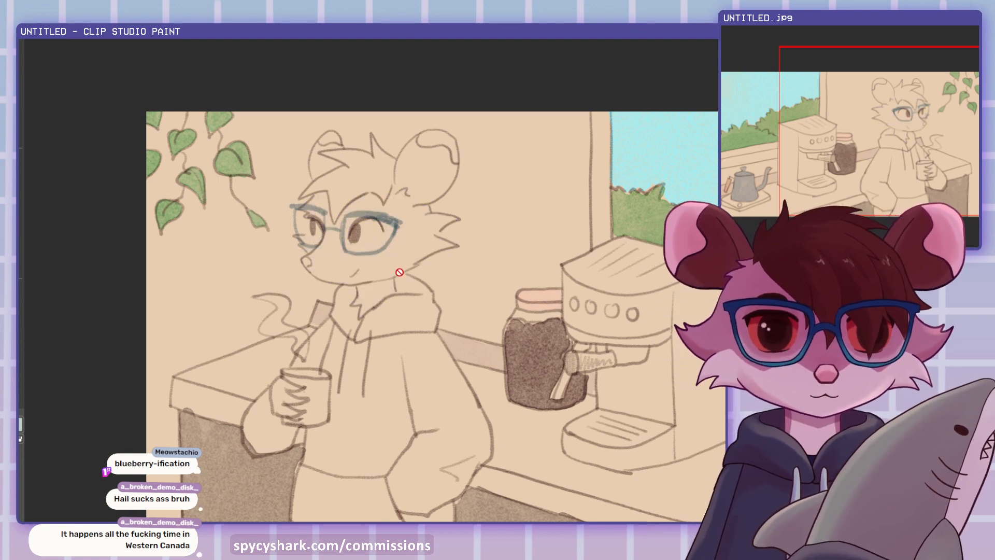
# Step: Examine the character's head line art up close and within the whole kitchen scene, in both mirrored and normal views
pyautogui.scroll(2, 383, 197)
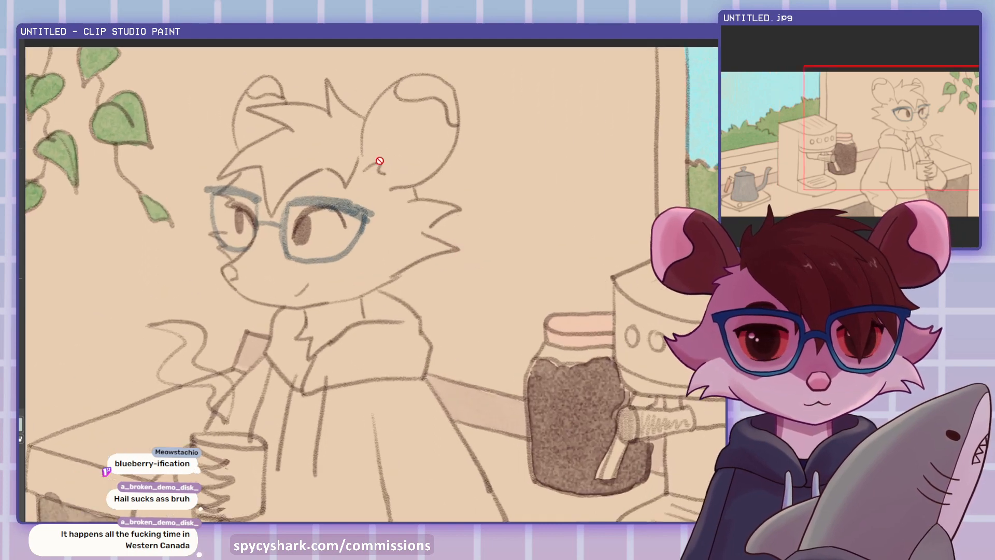
pyautogui.scroll(1, 243, 253)
pyautogui.scroll(1, 243, 252)
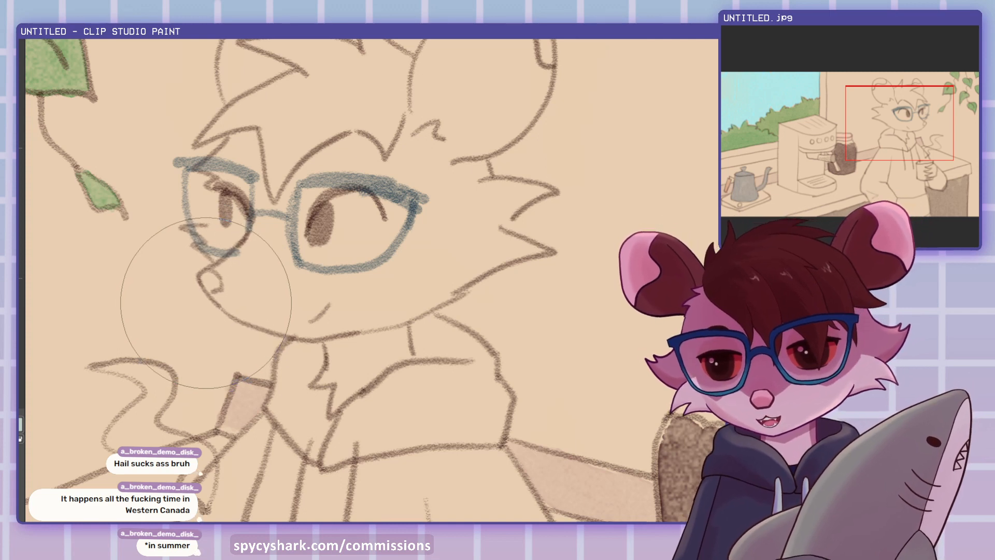
pyautogui.press('h')
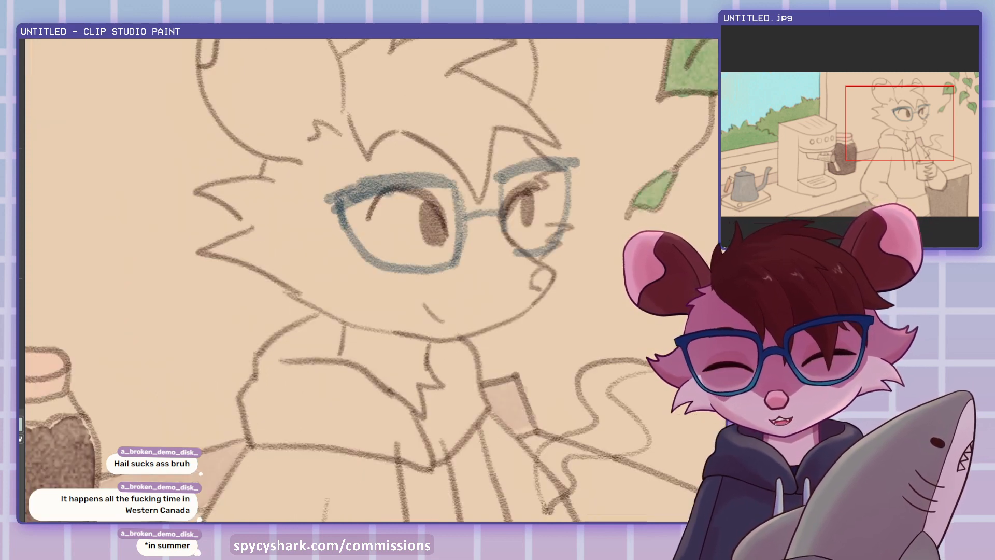
pyautogui.hotkey('ctrl', '-')
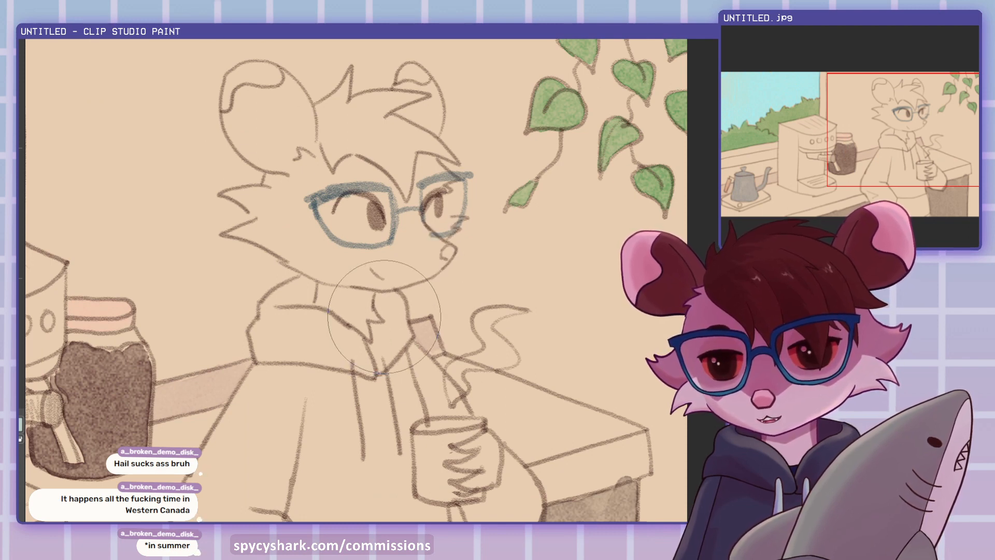
pyautogui.hotkey('ctrl', '-')
pyautogui.hotkey('ctrl', '-')
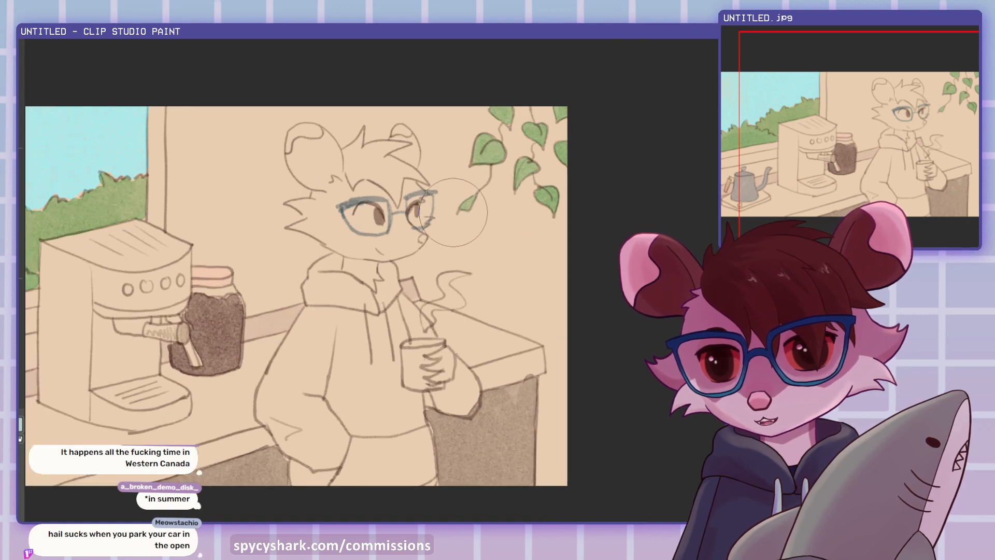
pyautogui.scroll(3, 454, 212)
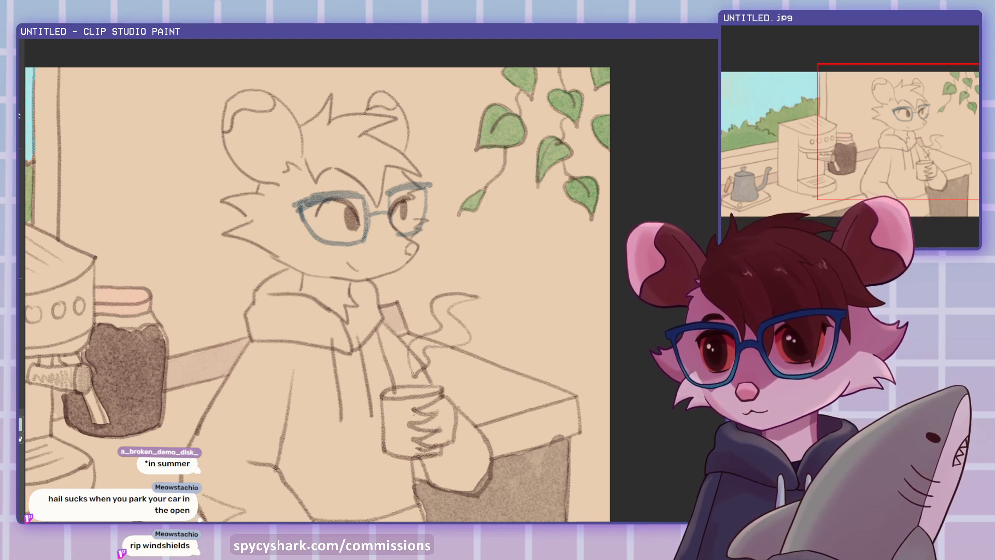
pyautogui.scroll(1, 356, 176)
pyautogui.scroll(1, 356, 177)
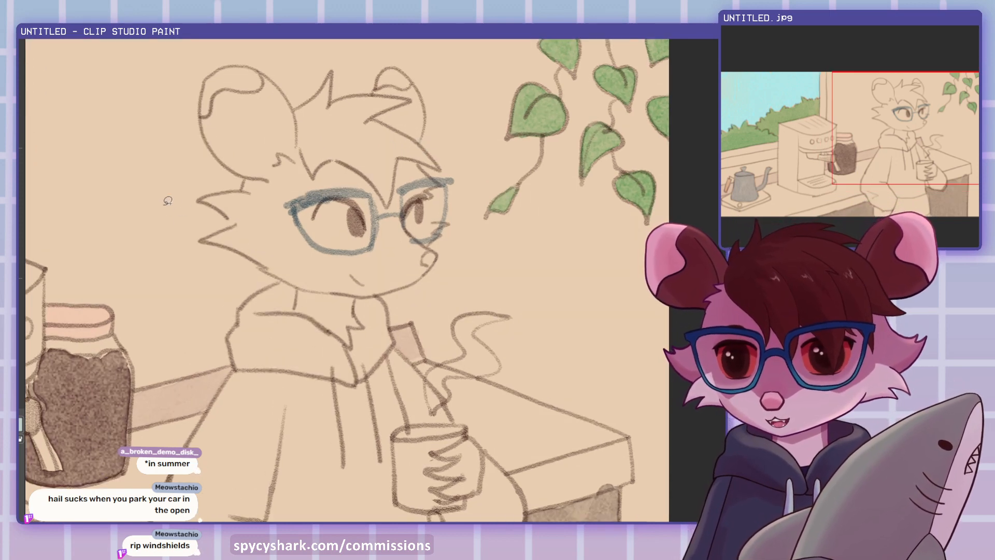
# Step: Lasso the character's head and nudge its line art very slightly sideways
pyautogui.moveTo(162, 207)
pyautogui.mouseDown()
pyautogui.moveTo(322, 305)
pyautogui.moveTo(446, 277)
pyautogui.moveTo(171, 73)
pyautogui.moveTo(163, 240)
pyautogui.mouseUp()
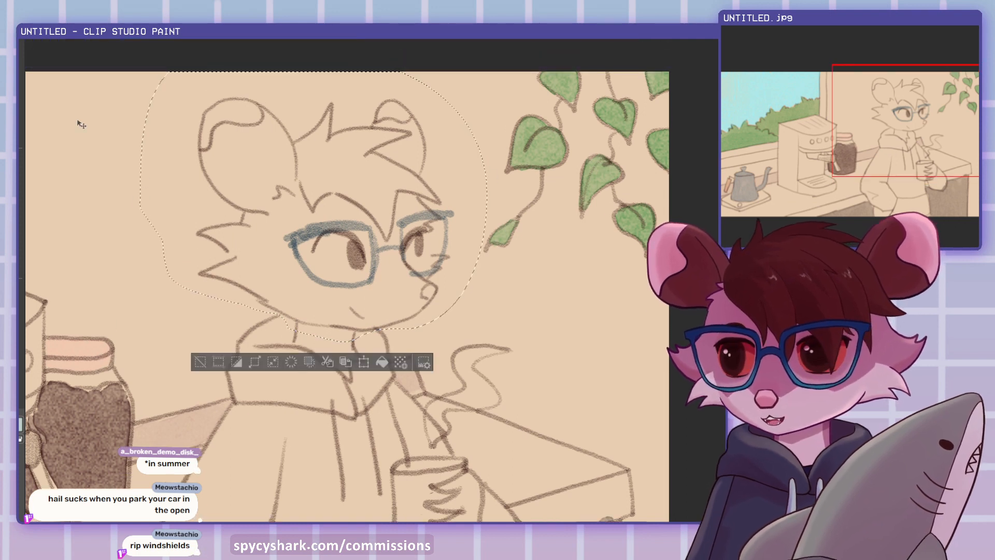
pyautogui.moveTo(254, 218); pyautogui.dragTo(252, 218)
pyautogui.hotkey('ctrl', 'd')
pyautogui.scroll(-2, 280, 147)
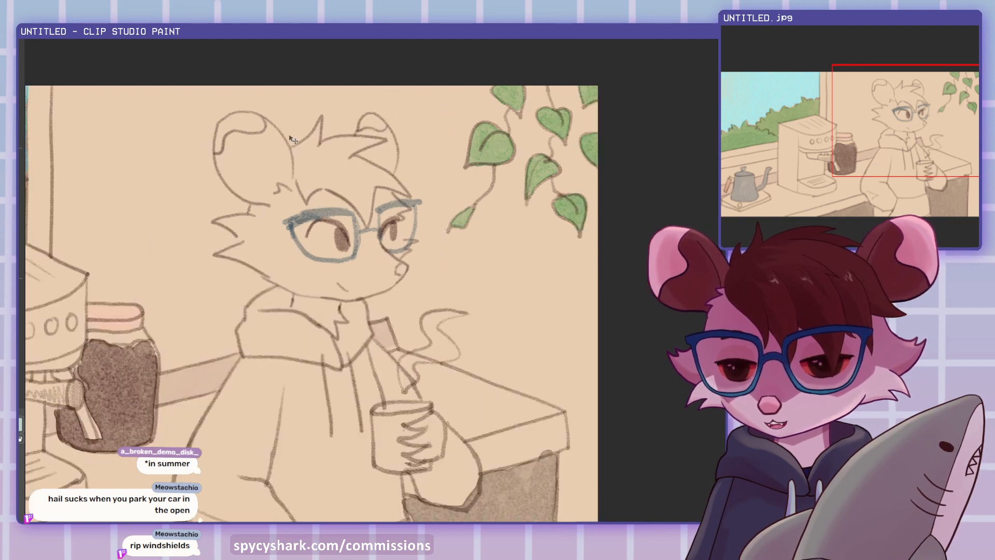
pyautogui.scroll(-3, 412, 191)
pyautogui.hotkey('ctrl', 'z')
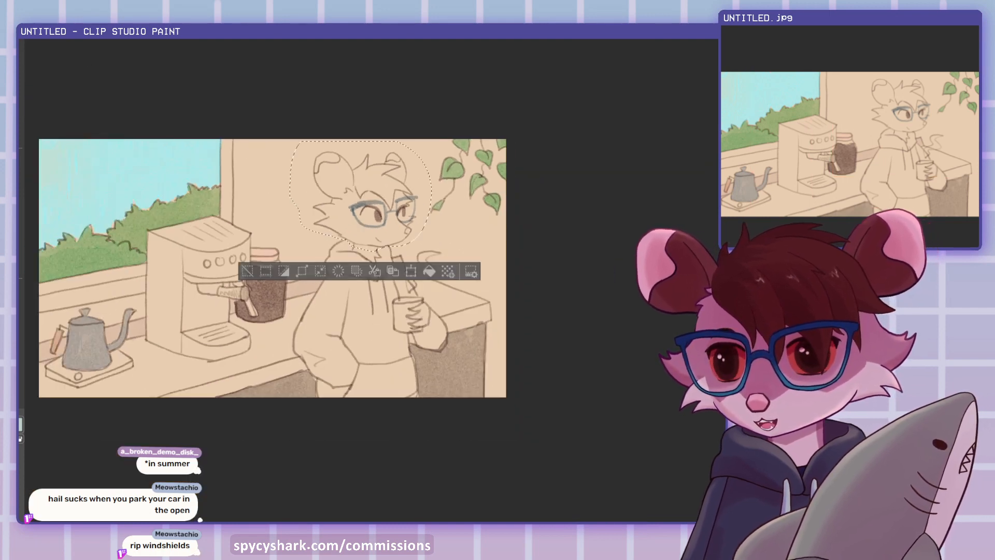
pyautogui.hotkey('ctrl', 'd')
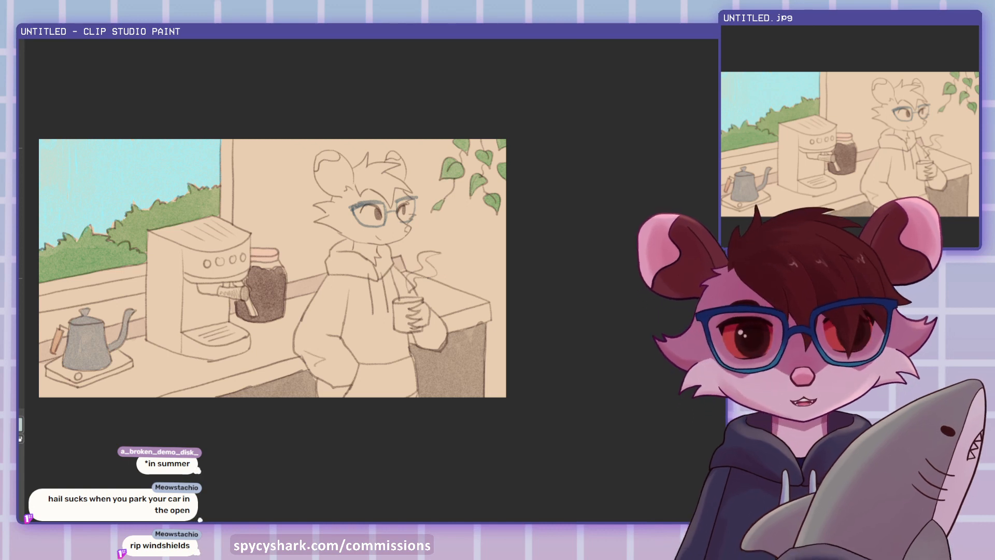
pyautogui.hotkey('ctrl', 'z')
pyautogui.hotkey('ctrl', 'd')
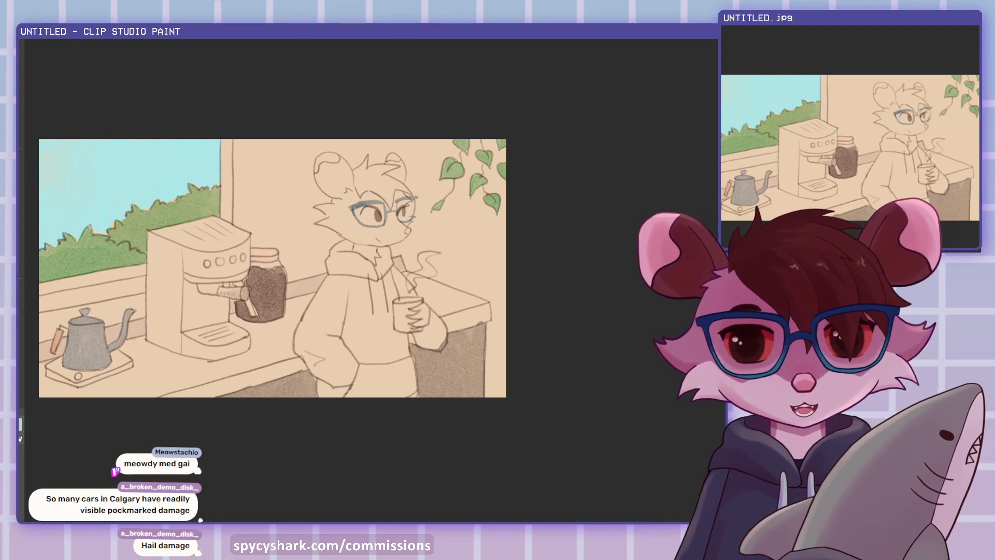
# Step: Examine how the head sits on the body, up close, mirrored and within the whole scene
pyautogui.scroll(1, 374, 157)
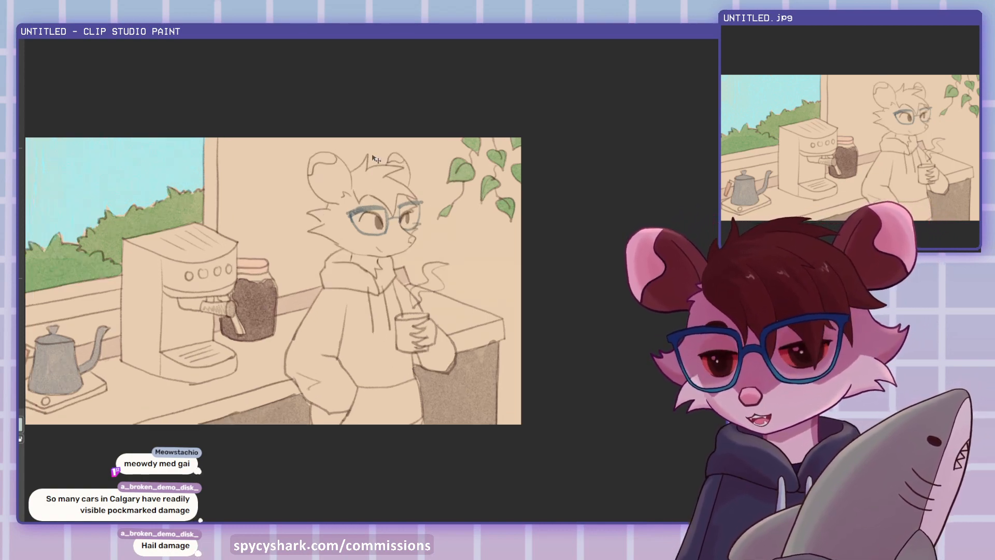
pyautogui.scroll(9, 374, 157)
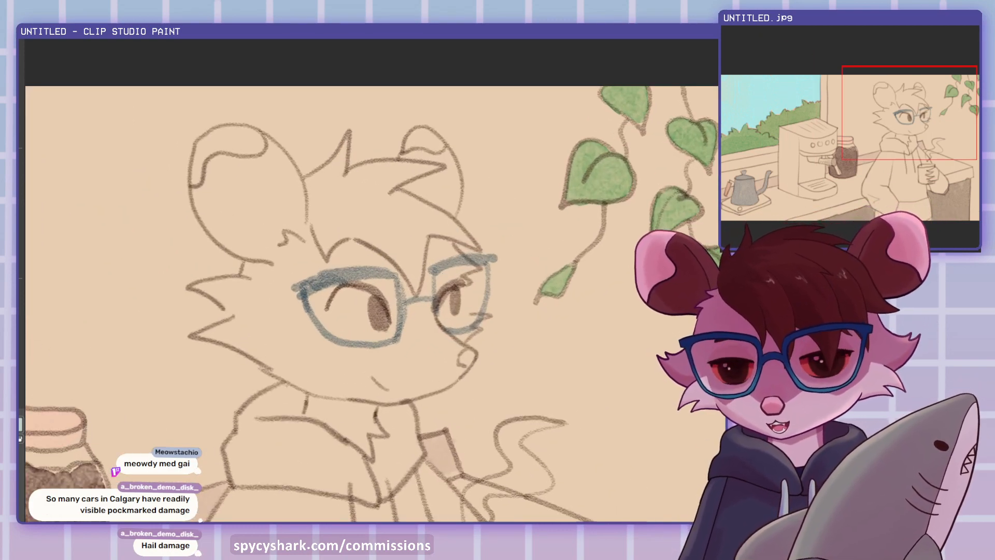
pyautogui.press('h')
pyautogui.press('h')
pyautogui.scroll(-8, 456, 255)
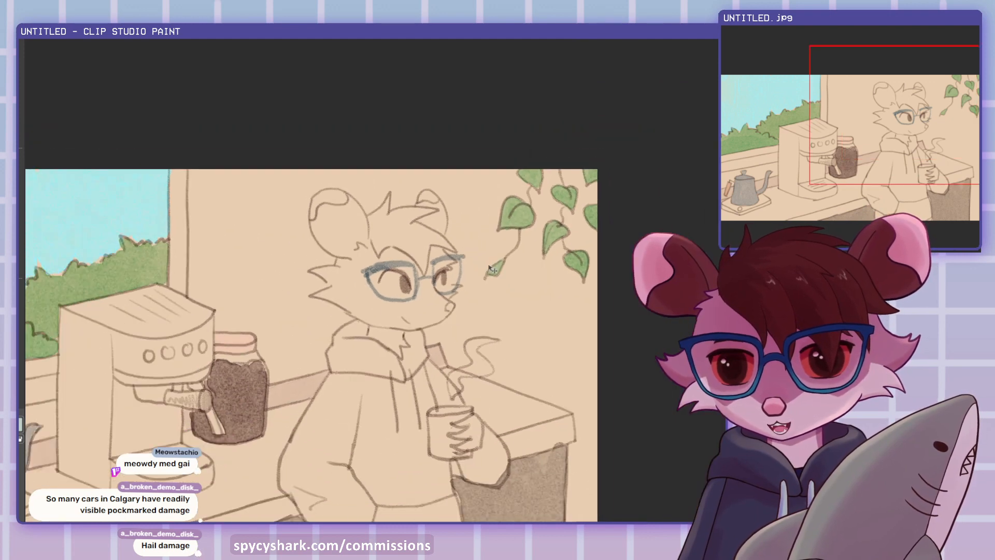
pyautogui.scroll(-2, 506, 265)
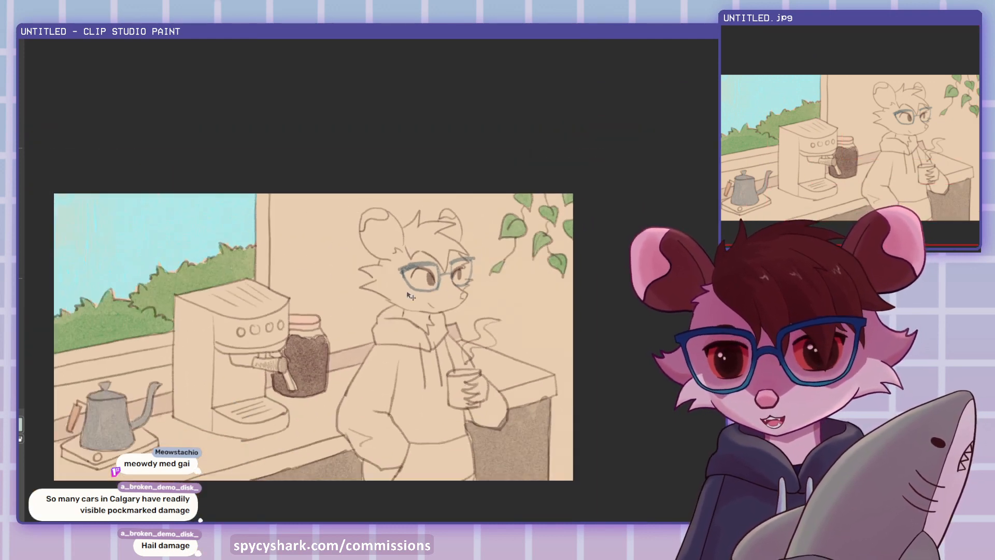
# Step: Undo the slight head nudge, going back to the active lasso selection around the character's head
pyautogui.hotkey('ctrl', 'z')
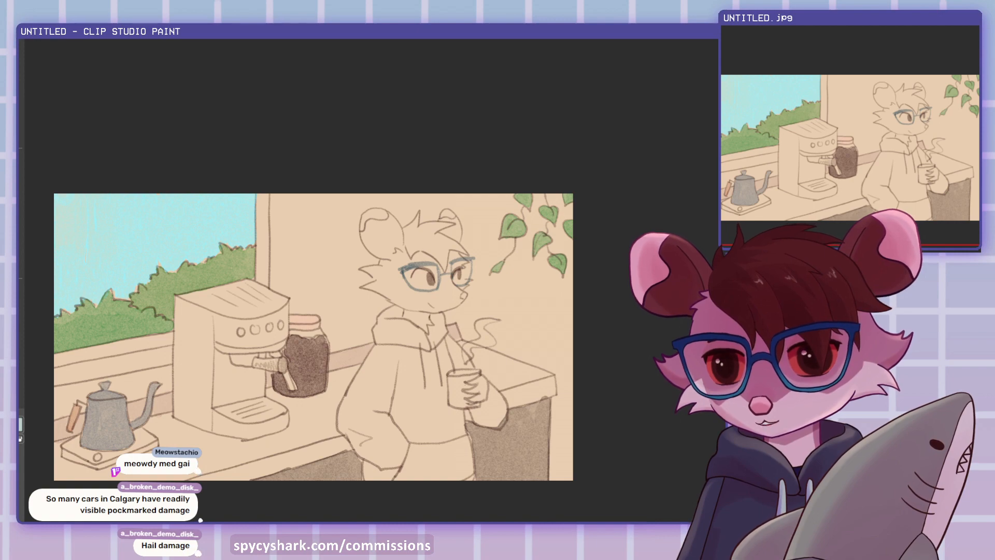
pyautogui.scroll(10, 453, 312)
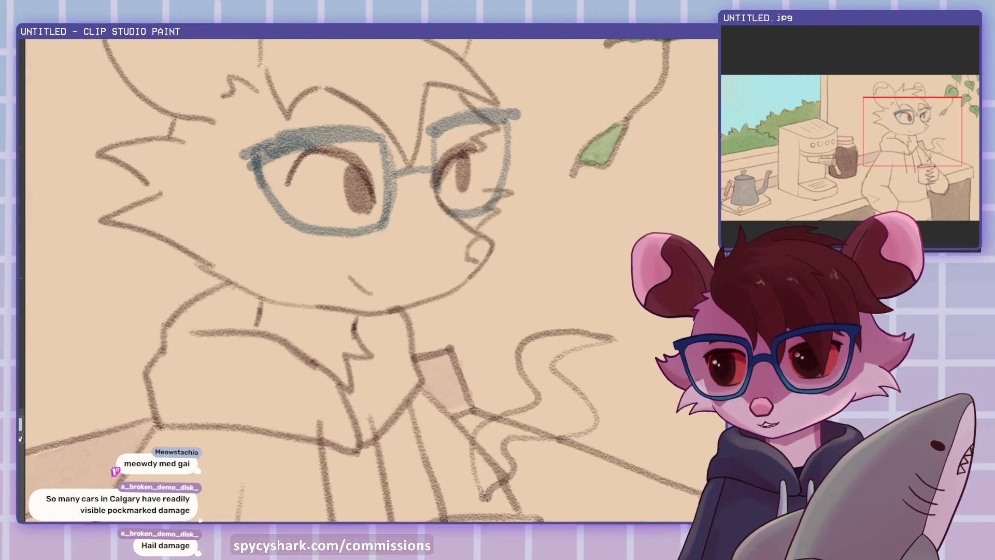
pyautogui.hotkey('ctrl', 'z')
pyautogui.scroll(-3, 293, 289)
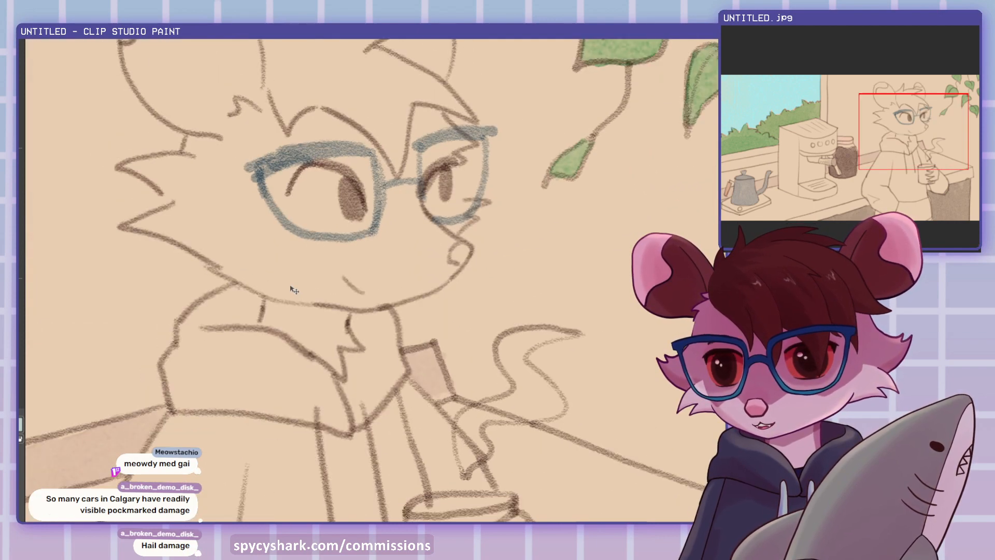
pyautogui.scroll(-5, 293, 285)
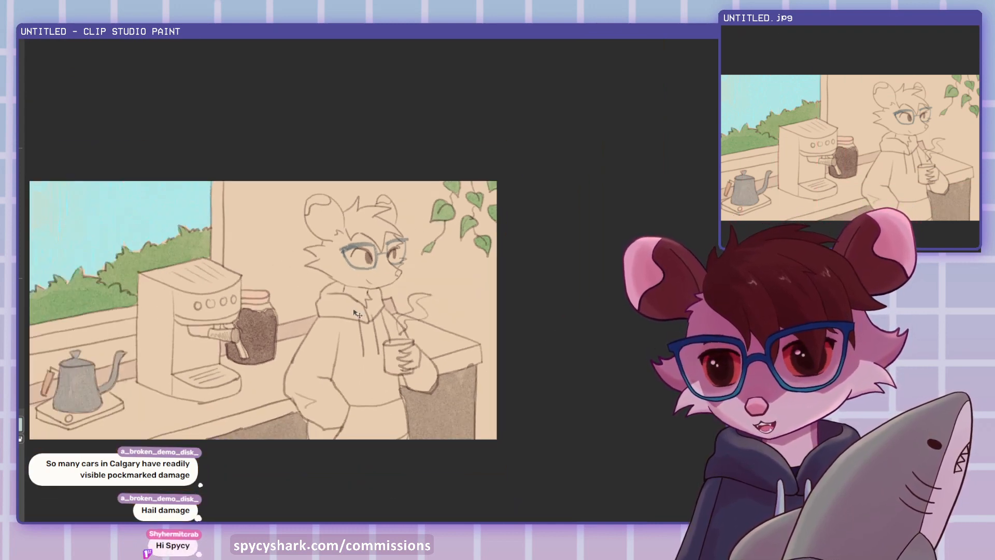
pyautogui.scroll(3, 390, 313)
pyautogui.hotkey('ctrl', 'z')
pyautogui.hotkey('ctrl', 'z')
pyautogui.hotkey('ctrl', 'z')
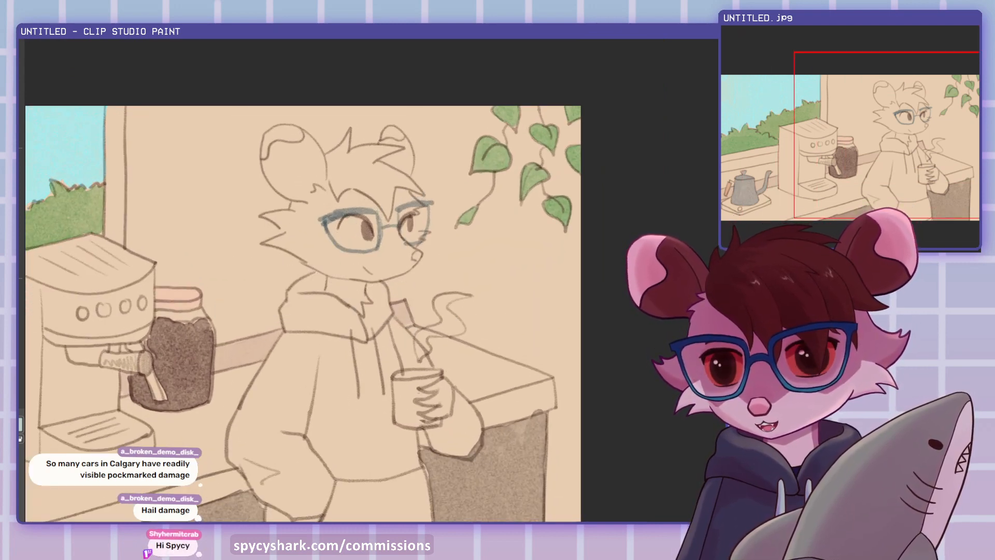
pyautogui.hotkey('ctrl', 'y')
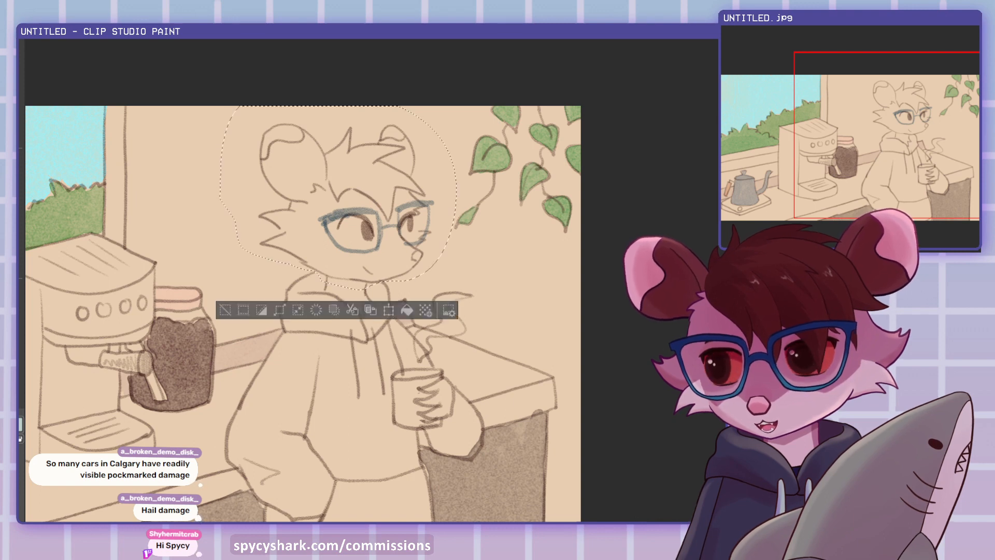
# Step: Cut the selected head line art, paste it back in place and clear the selection
pyautogui.press('Delete')
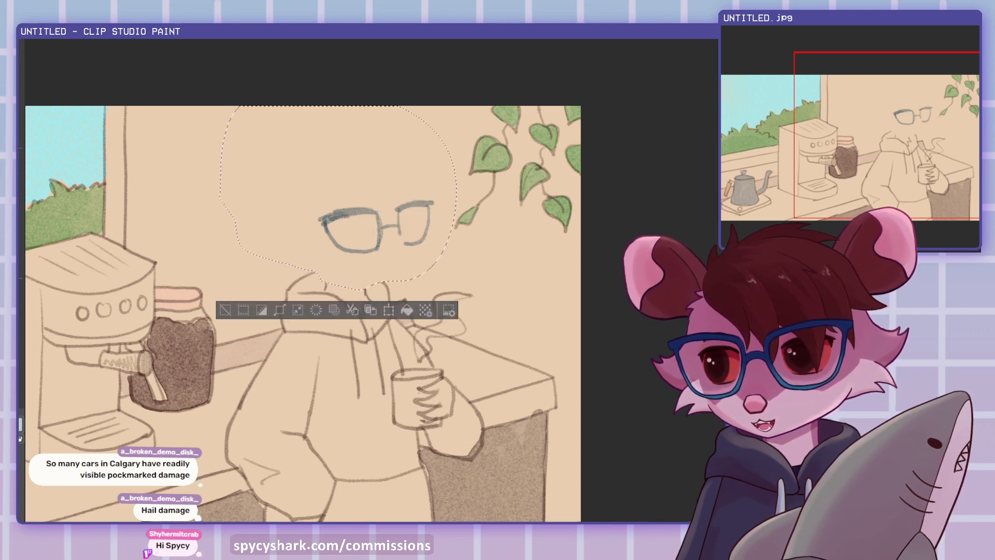
pyautogui.hotkey('ctrl', 'z')
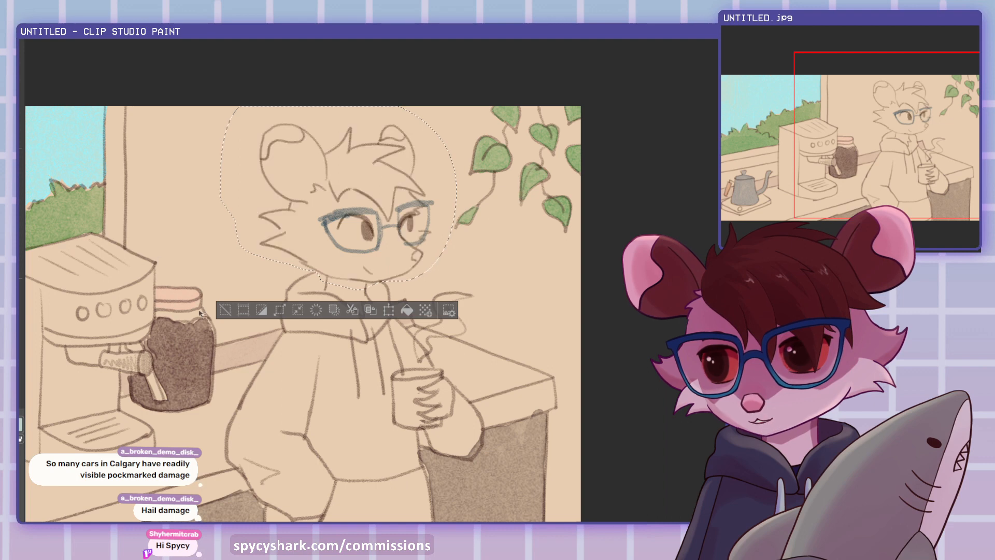
pyautogui.click(225, 310)
# Step: Examine the pasted head up close, then compare the whole scene with and without the head line art
pyautogui.scroll(2, 469, 266)
pyautogui.scroll(1, 291, 244)
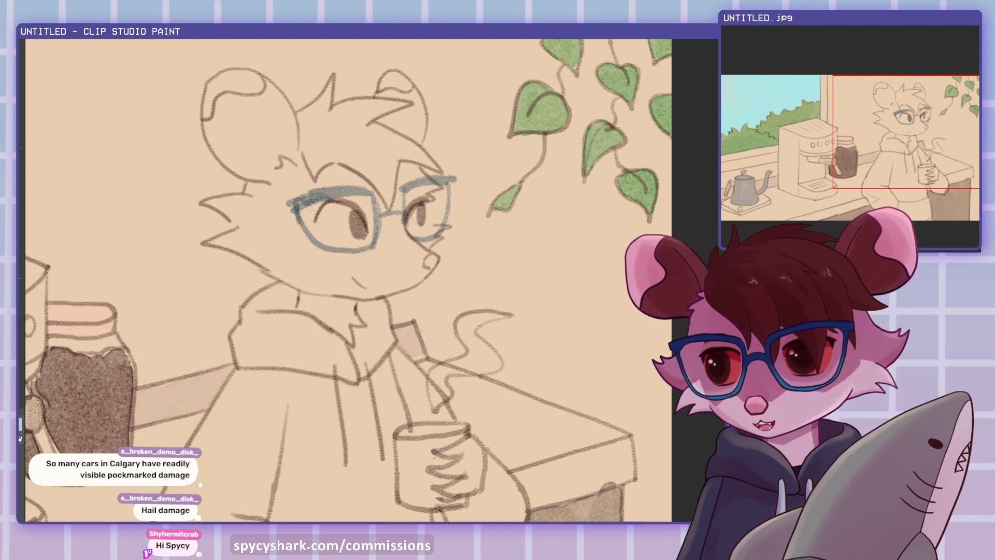
pyautogui.scroll(5, 332, 295)
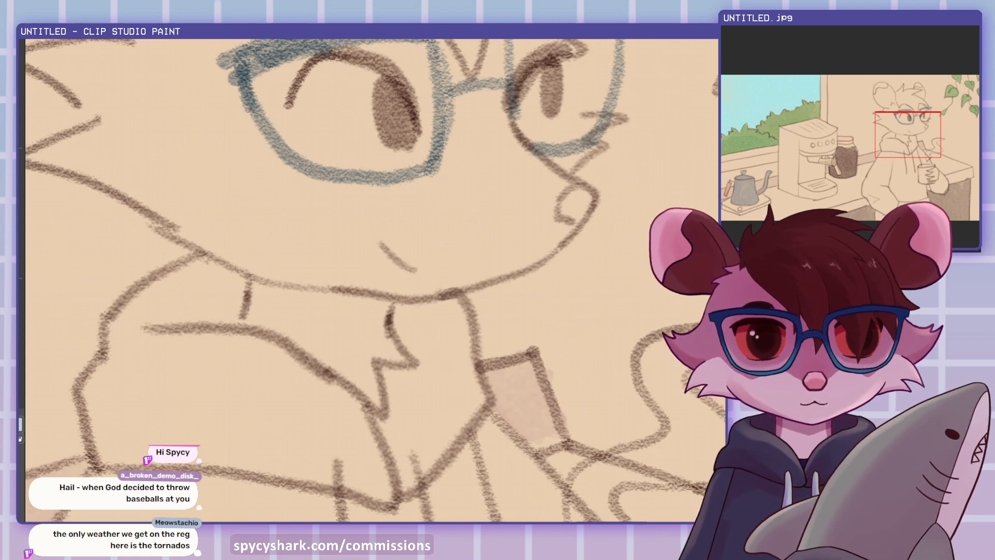
pyautogui.scroll(-6, 217, 218)
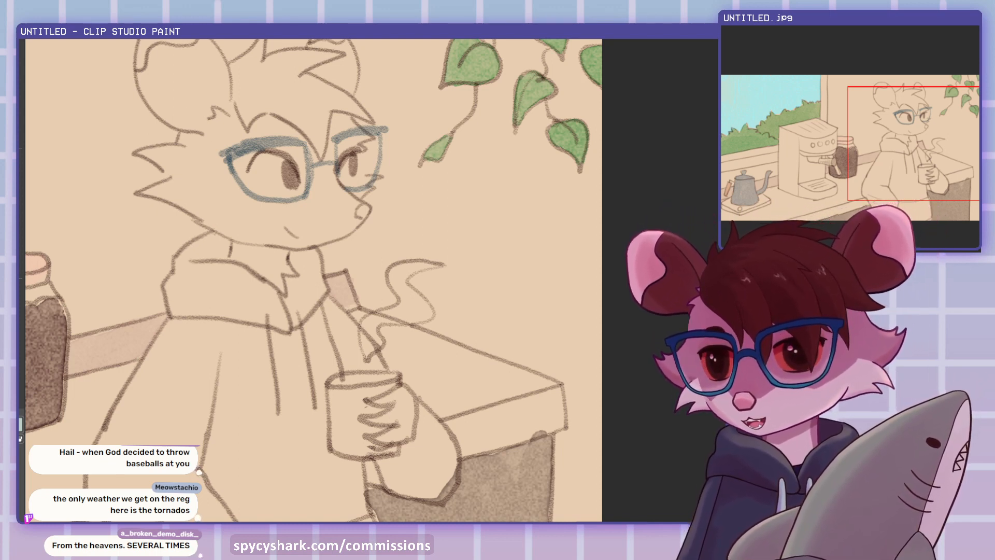
pyautogui.hotkey('ctrl', '0')
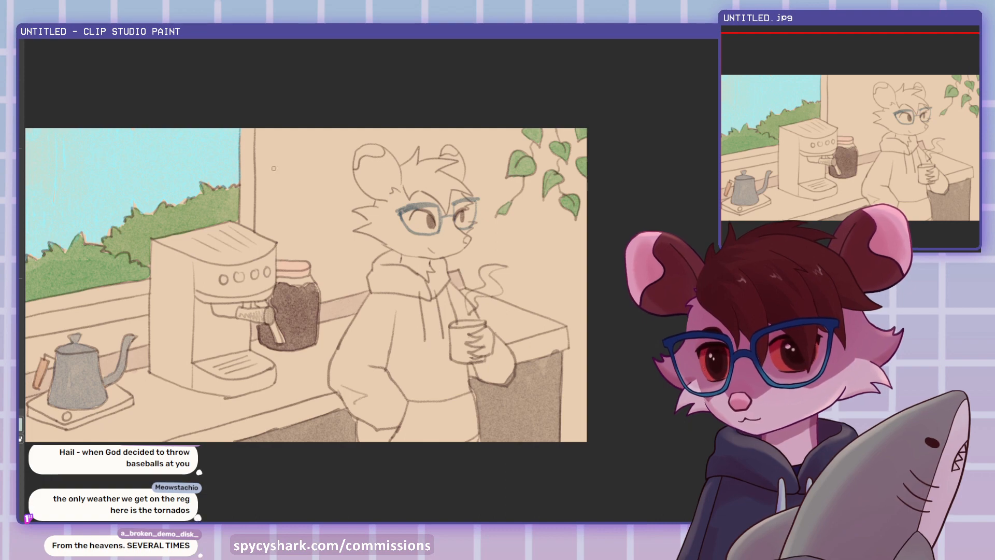
pyautogui.hotkey('ctrl', 'z')
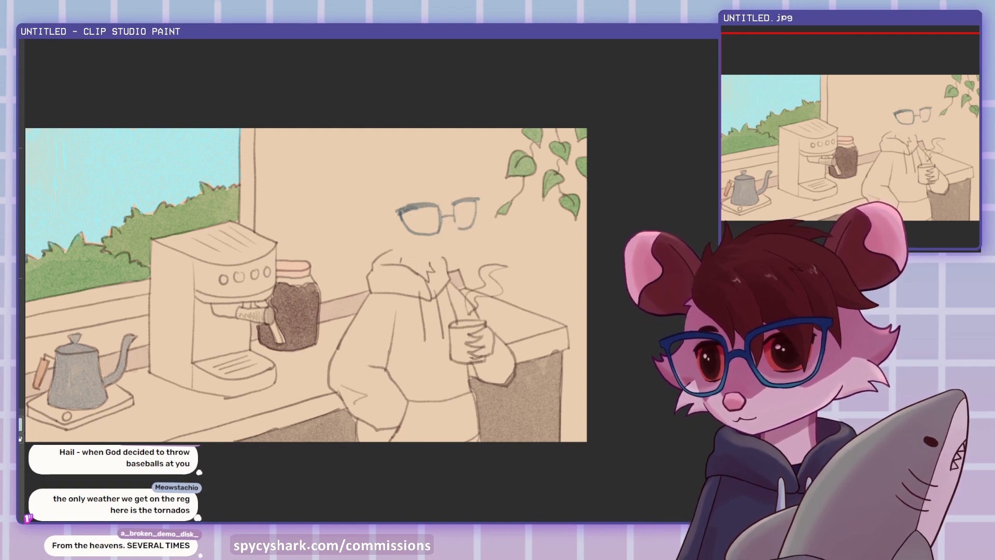
pyautogui.hotkey('ctrl', 'y')
pyautogui.hotkey('ctrl', 'z')
pyautogui.hotkey('ctrl', 'y')
# Step: Touch up the neck fur line just below the character's chin and check the sketch in a mirrored view
pyautogui.scroll(9, 454, 273)
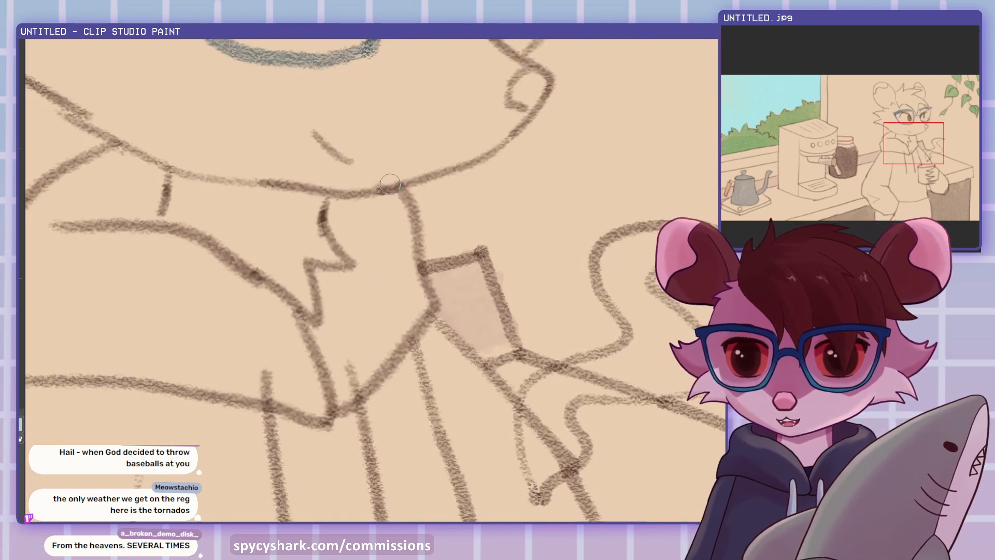
pyautogui.moveTo(329, 219); pyautogui.dragTo(317, 223)
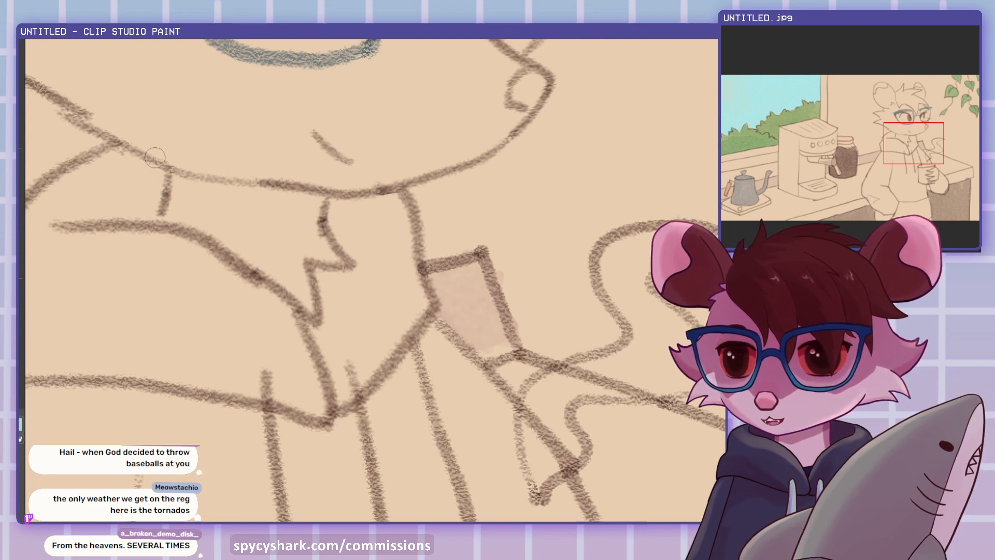
pyautogui.scroll(-8, 380, 177)
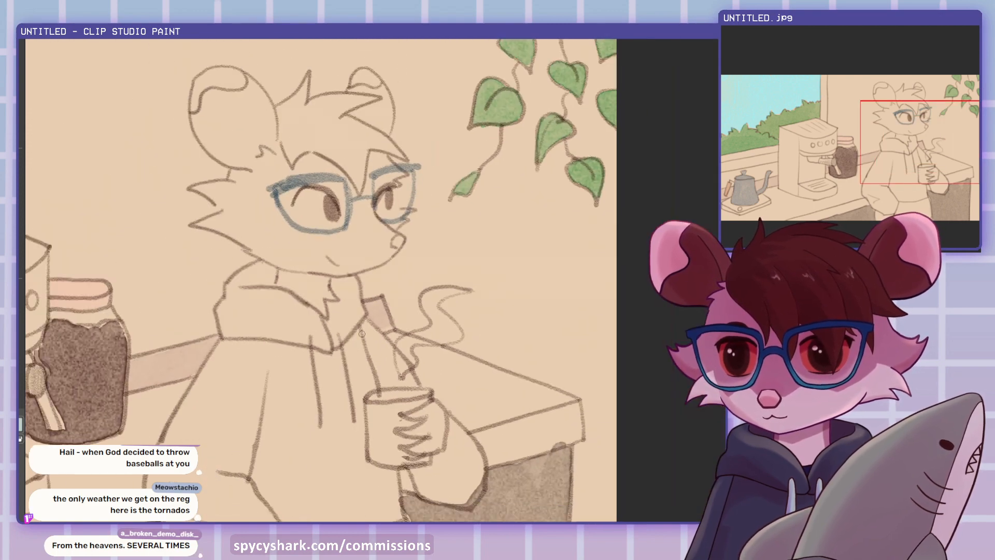
pyautogui.scroll(2, 334, 220)
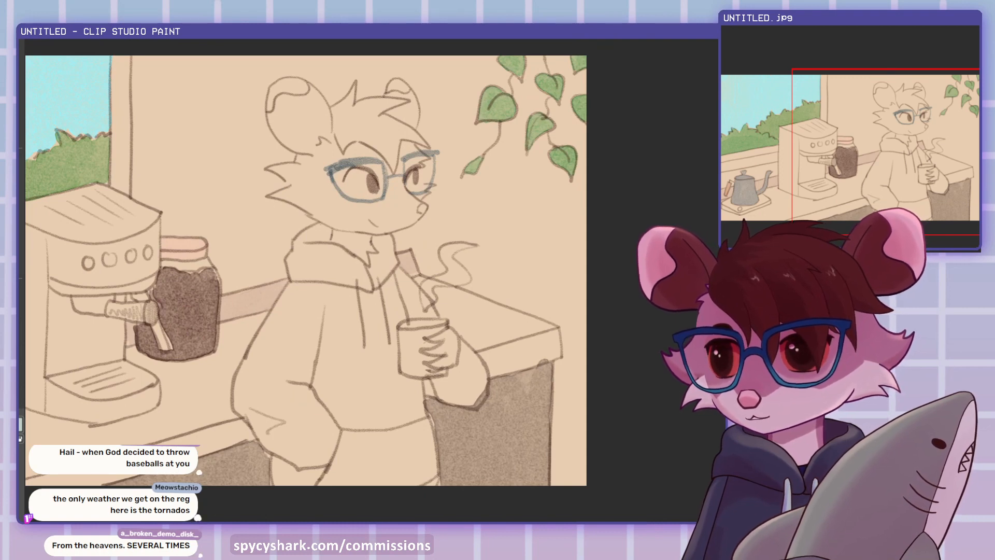
pyautogui.scroll(1, 371, 225)
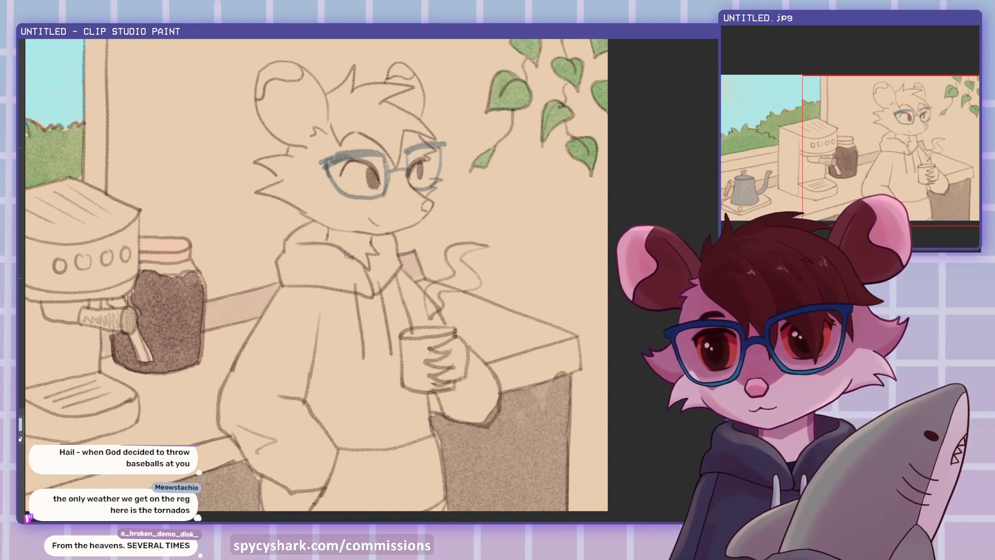
pyautogui.scroll(-2, 279, 227)
pyautogui.press('h')
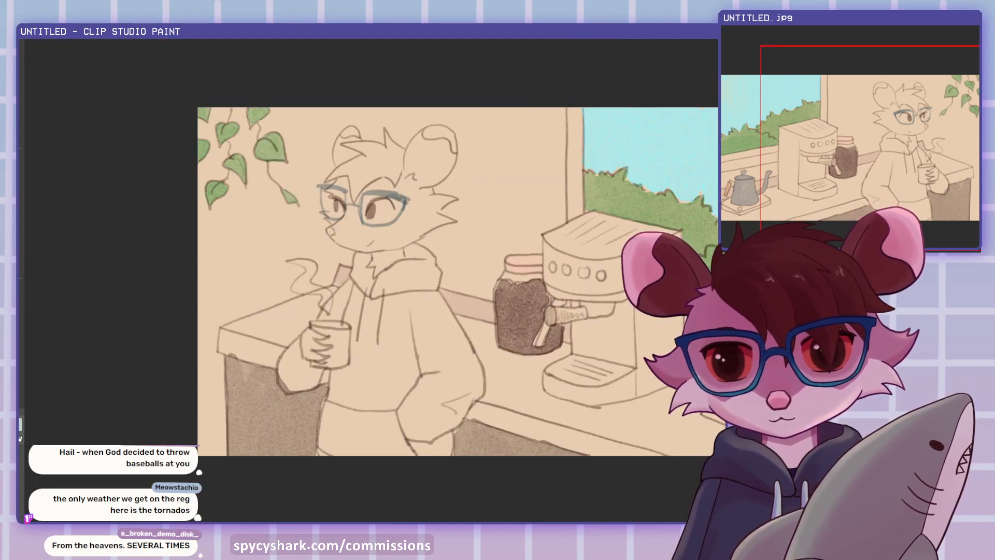
# Step: Try filling the character's face and neck fur with purple, leaving the eyes and nose uncoloured
pyautogui.press('h')
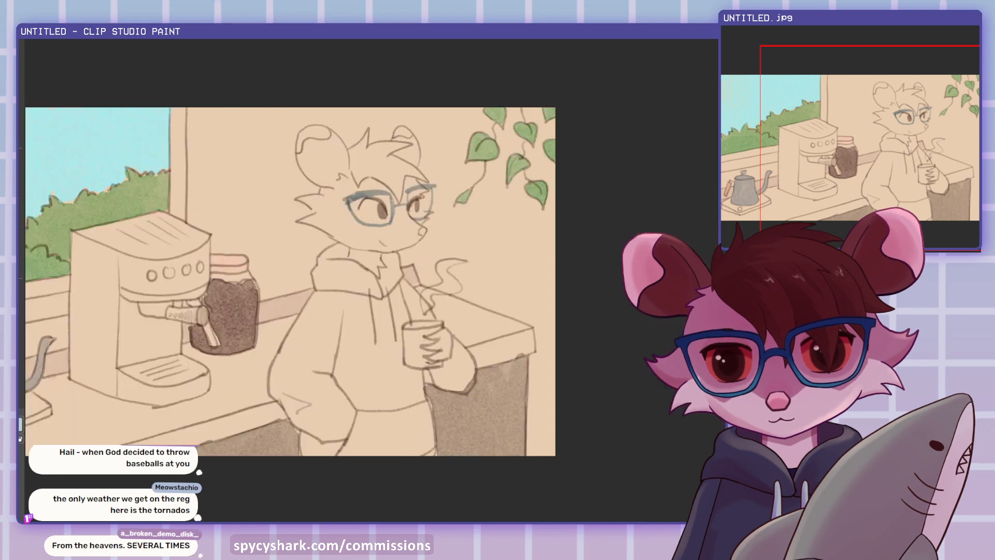
pyautogui.press('h')
pyautogui.press('h')
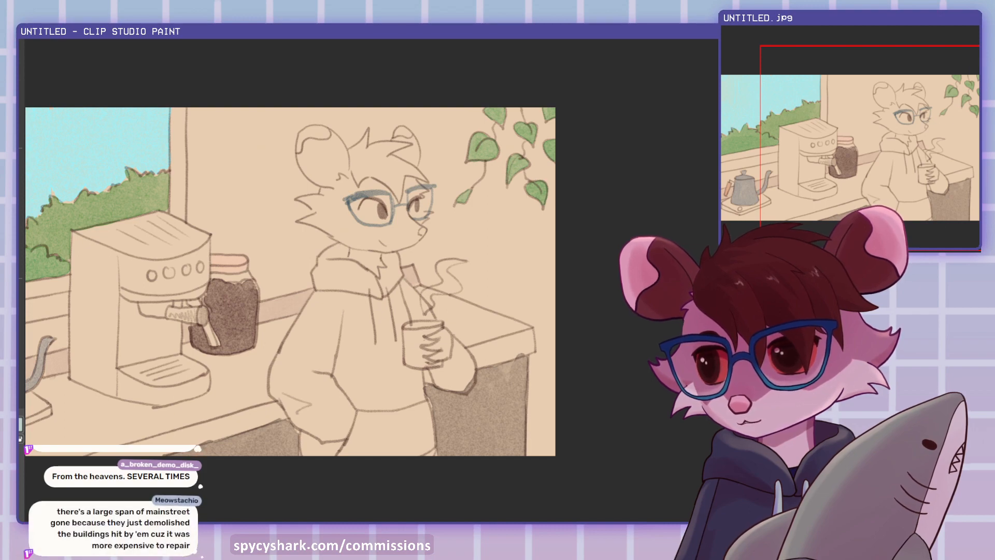
pyautogui.hotkey('ctrl', 'z')
pyautogui.scroll(4, 380, 213)
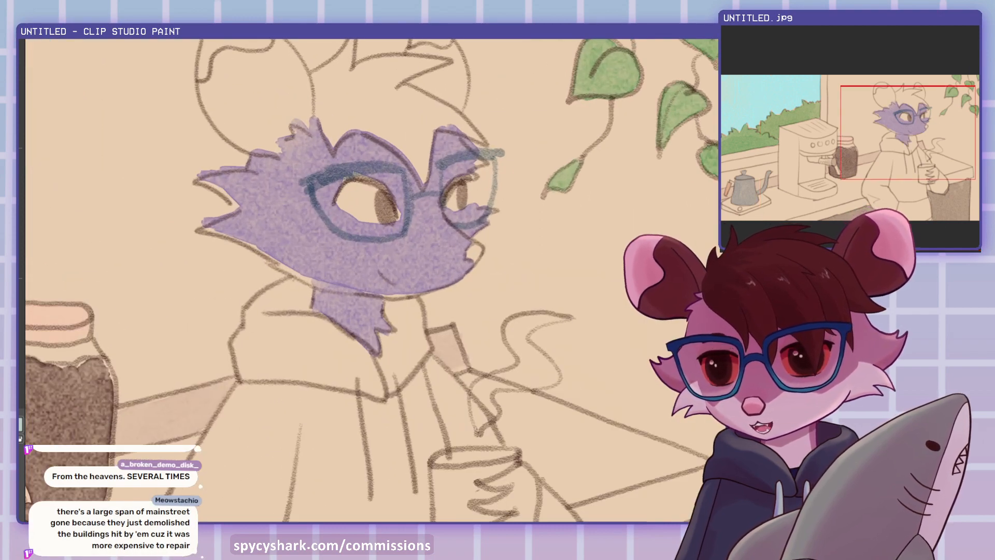
# Step: Examine the purple face colouring up close, from farther out and in a mirrored view
pyautogui.scroll(1, 345, 224)
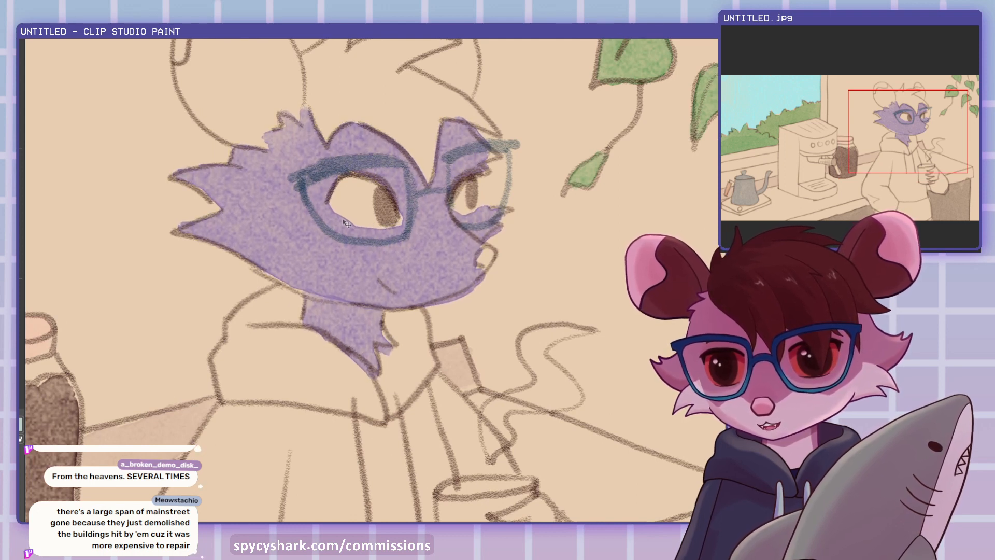
pyautogui.scroll(-5, 346, 224)
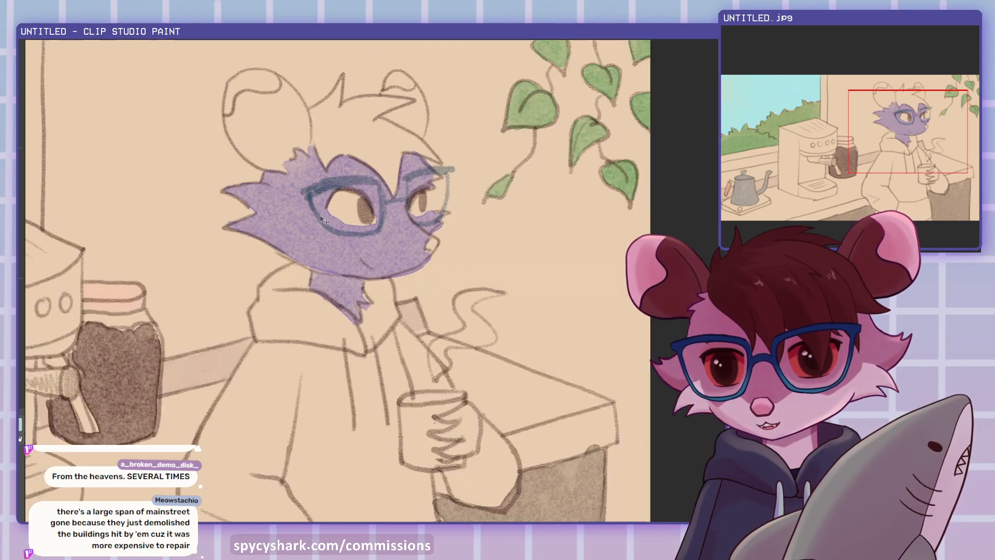
pyautogui.scroll(5, 318, 223)
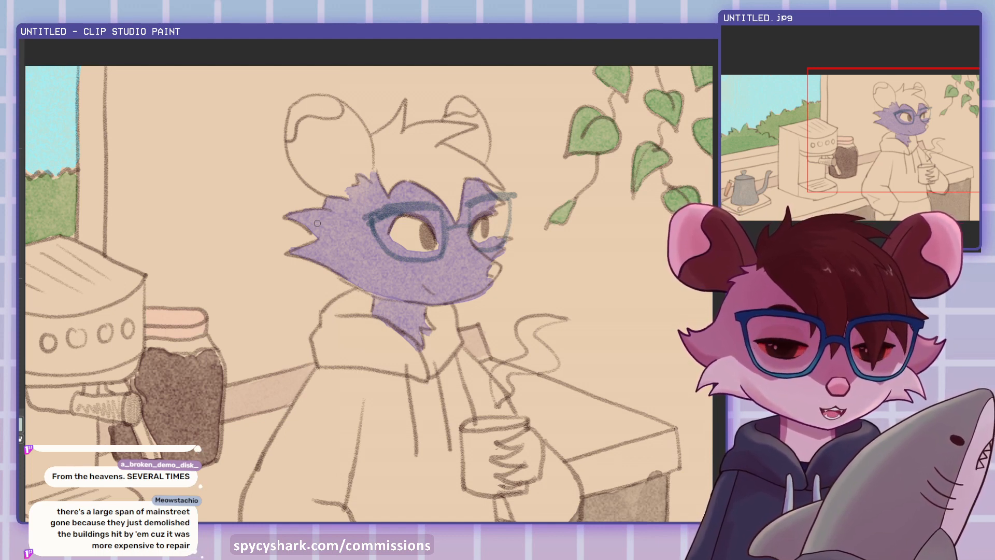
pyautogui.scroll(1, 291, 245)
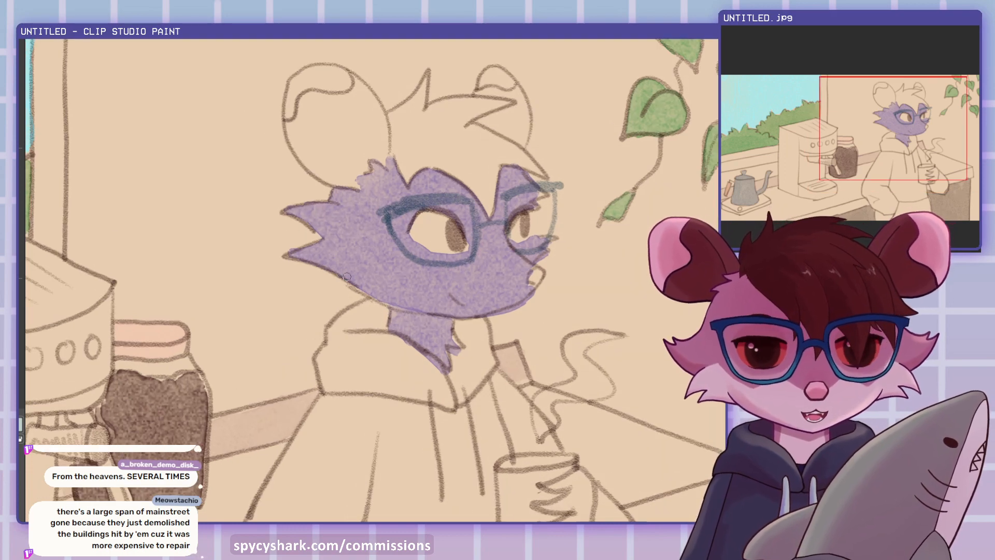
pyautogui.scroll(1, 584, 297)
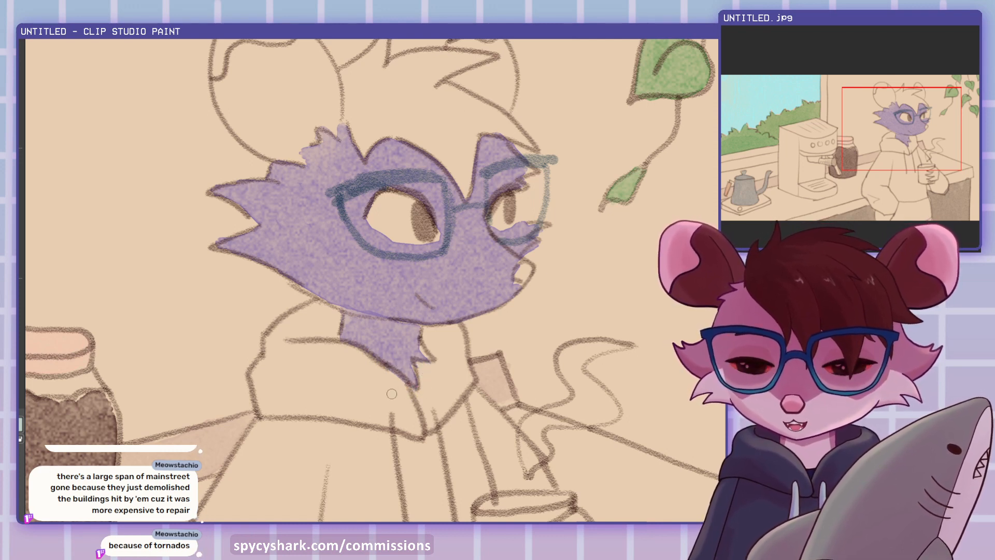
pyautogui.scroll(-1, 391, 394)
pyautogui.scroll(1, 392, 392)
pyautogui.scroll(-1, 393, 336)
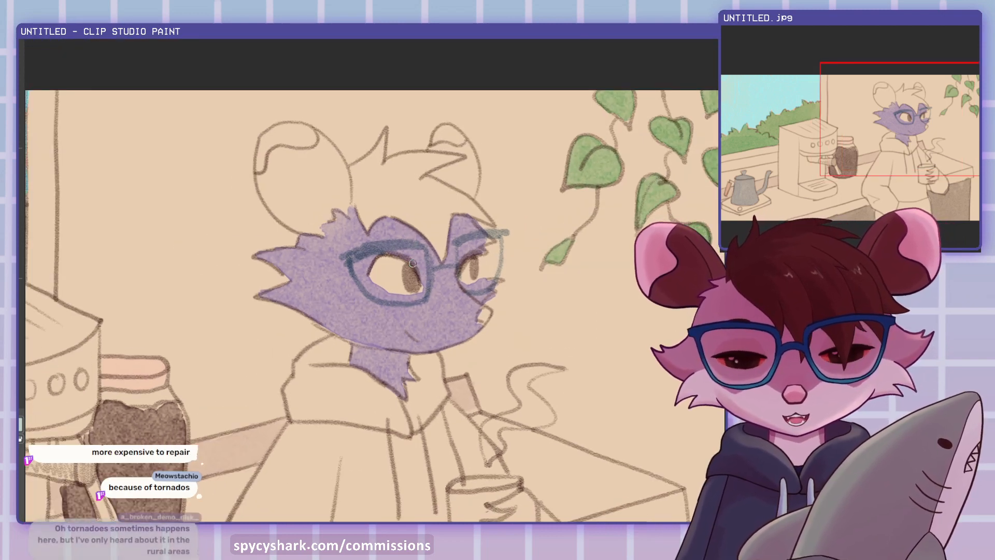
pyautogui.scroll(-1, 411, 312)
pyautogui.scroll(1, 383, 269)
pyautogui.scroll(1, 414, 306)
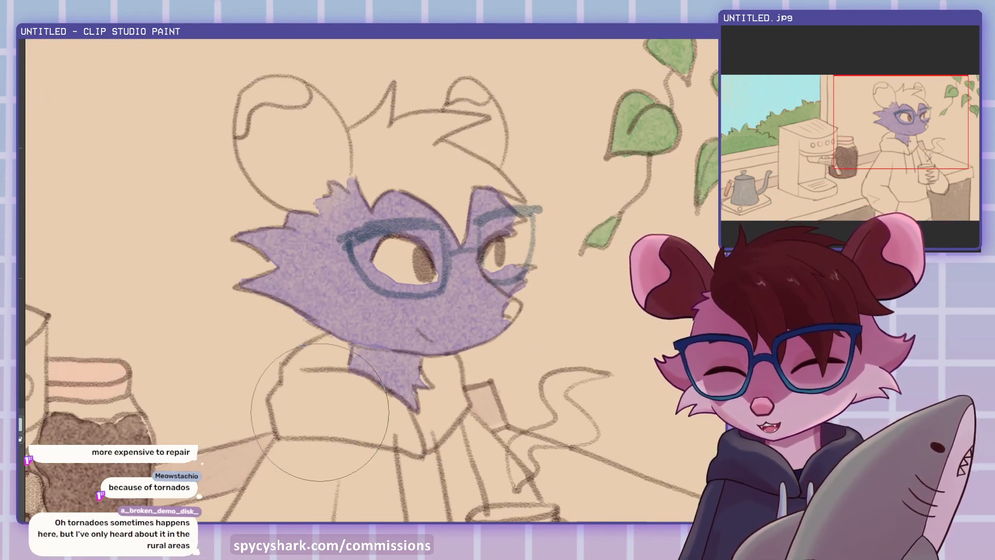
pyautogui.scroll(1, 311, 410)
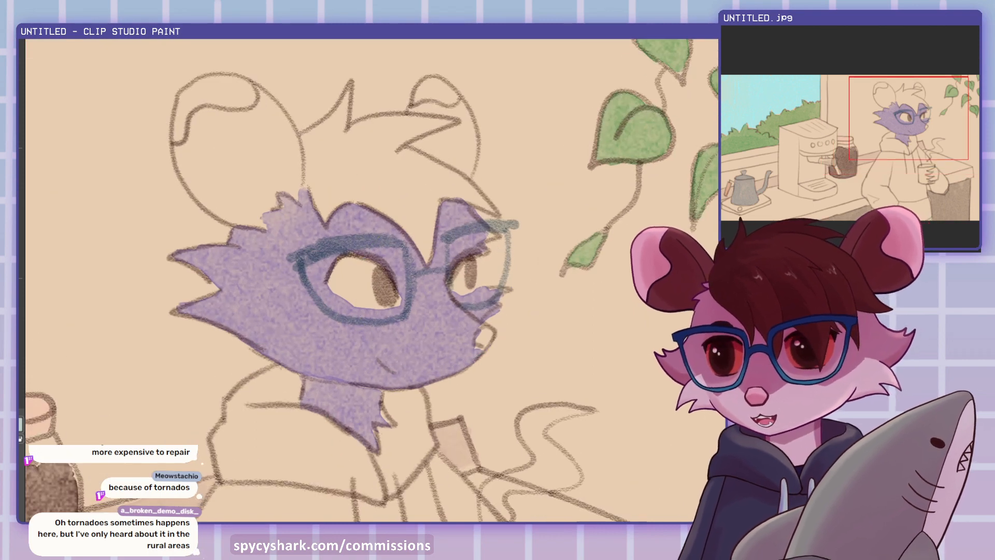
pyautogui.press('h')
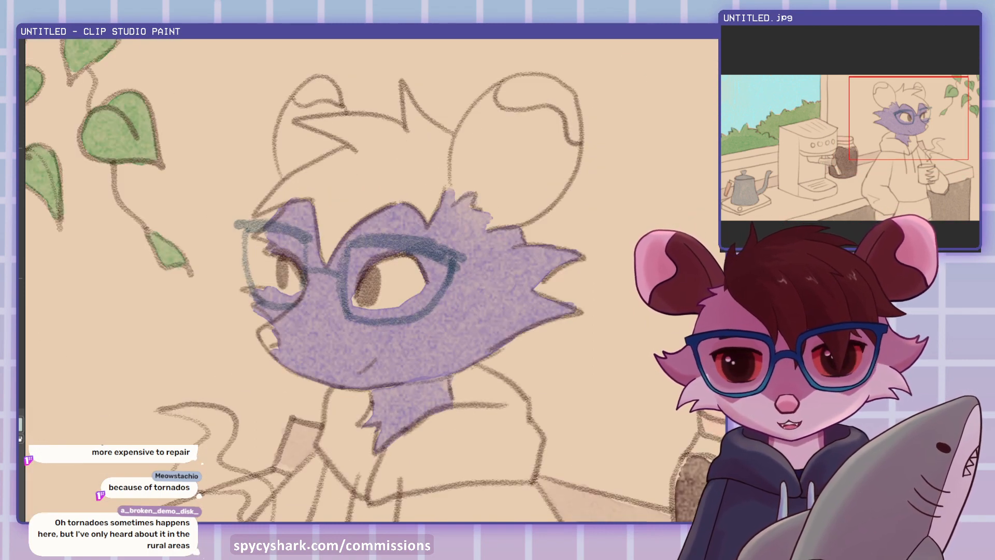
pyautogui.press('h')
# Step: Trim small stray patches of purple around the nose and far cheek, clearing each selection after deleting
pyautogui.scroll(2, 480, 328)
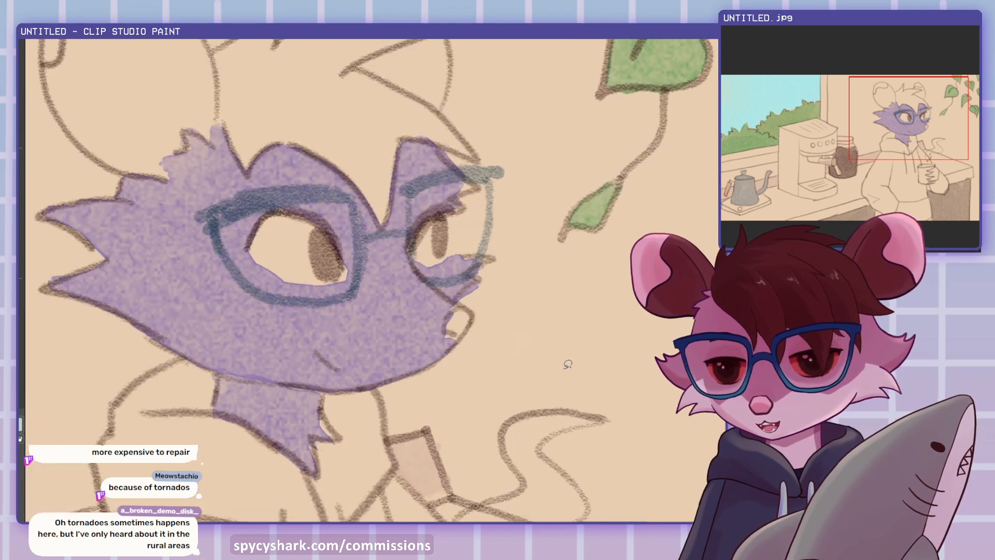
pyautogui.moveTo(456, 276); pyautogui.dragTo(492, 254)
pyautogui.press('Delete')
pyautogui.hotkey('ctrl', 'd')
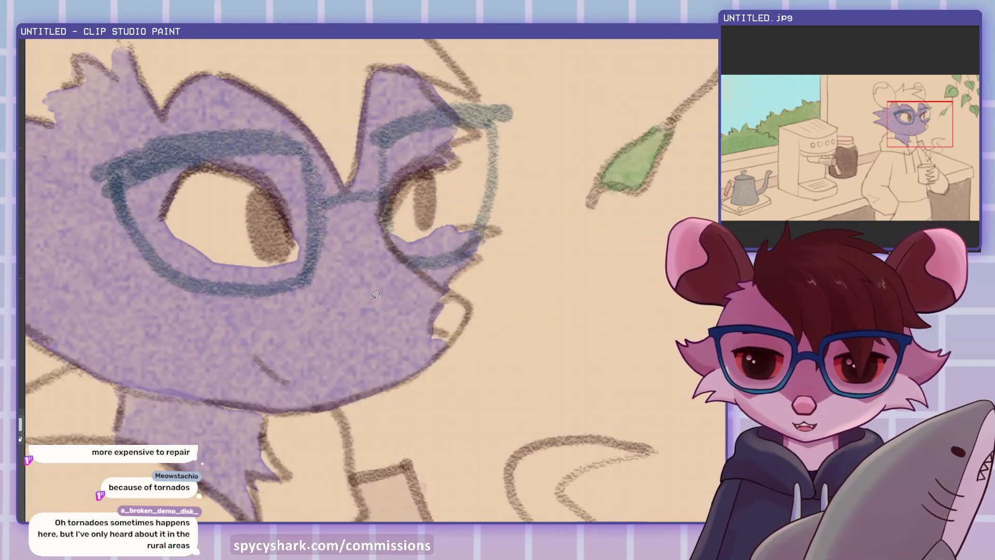
pyautogui.moveTo(443, 304); pyautogui.dragTo(458, 304)
pyautogui.press('Delete')
pyautogui.hotkey('ctrl', 'd')
pyautogui.scroll(-5, 392, 301)
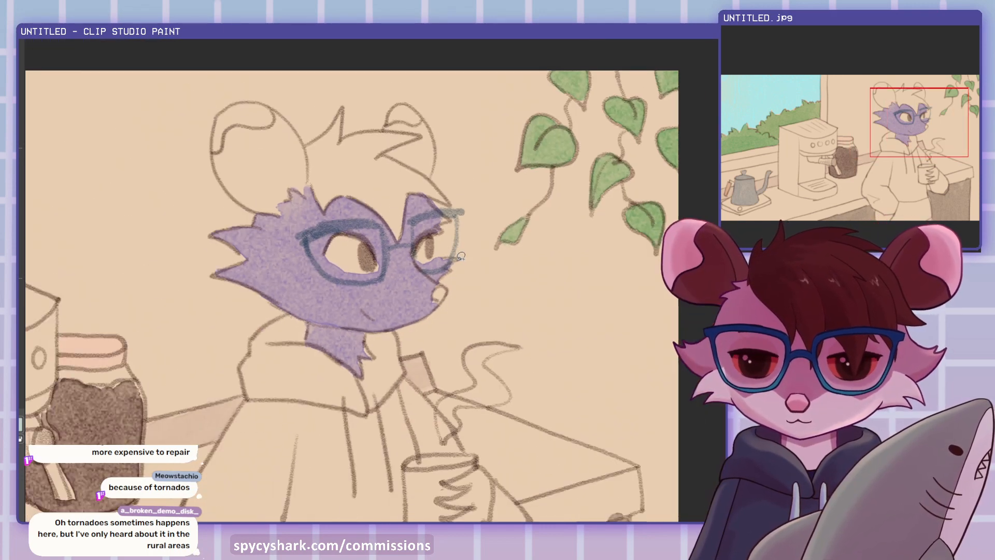
# Step: Try filling both of the character's eyes with red inside the glasses
pyautogui.scroll(3, 478, 239)
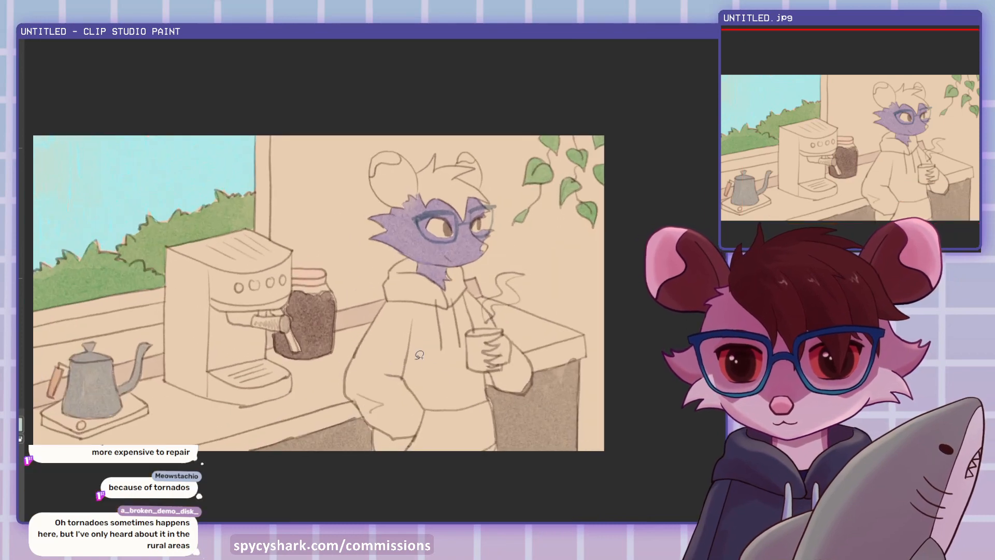
pyautogui.scroll(1, 476, 152)
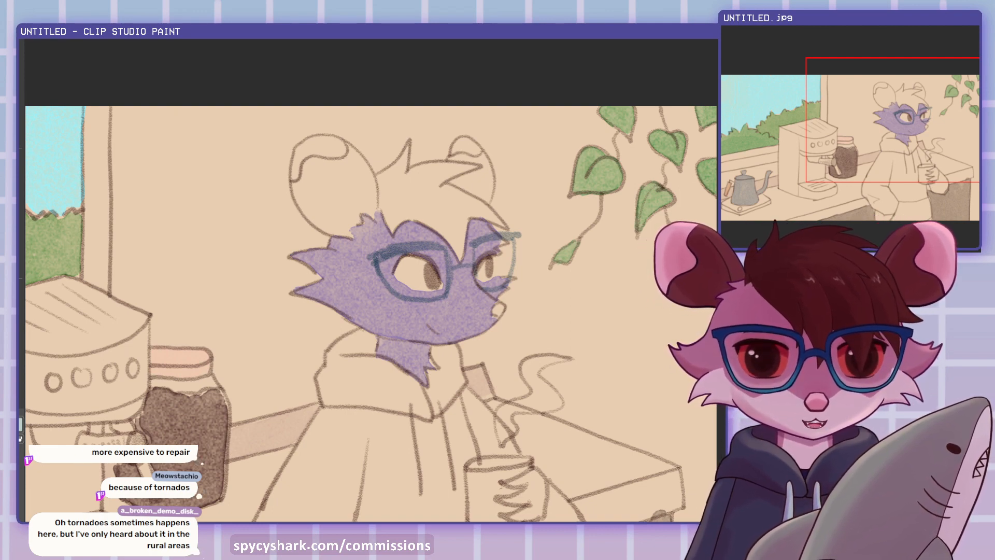
pyautogui.scroll(2, 471, 234)
pyautogui.moveTo(410, 222)
pyautogui.mouseDown()
pyautogui.moveTo(388, 246)
pyautogui.moveTo(407, 228)
pyautogui.moveTo(441, 239)
pyautogui.moveTo(451, 256)
pyautogui.moveTo(395, 246)
pyautogui.moveTo(394, 259)
pyautogui.moveTo(446, 278)
pyautogui.moveTo(438, 257)
pyautogui.moveTo(459, 243)
pyautogui.moveTo(425, 224)
pyautogui.moveTo(443, 247)
pyautogui.mouseUp()
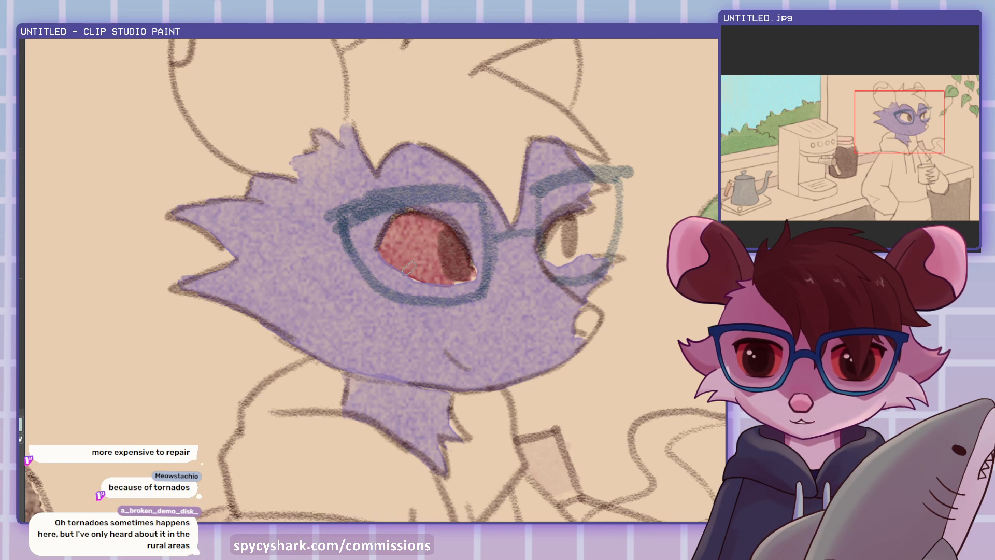
pyautogui.moveTo(574, 234)
pyautogui.mouseDown()
pyautogui.moveTo(555, 244)
pyautogui.moveTo(560, 228)
pyautogui.moveTo(549, 254)
pyautogui.moveTo(558, 262)
pyautogui.moveTo(570, 238)
pyautogui.moveTo(559, 245)
pyautogui.mouseUp()
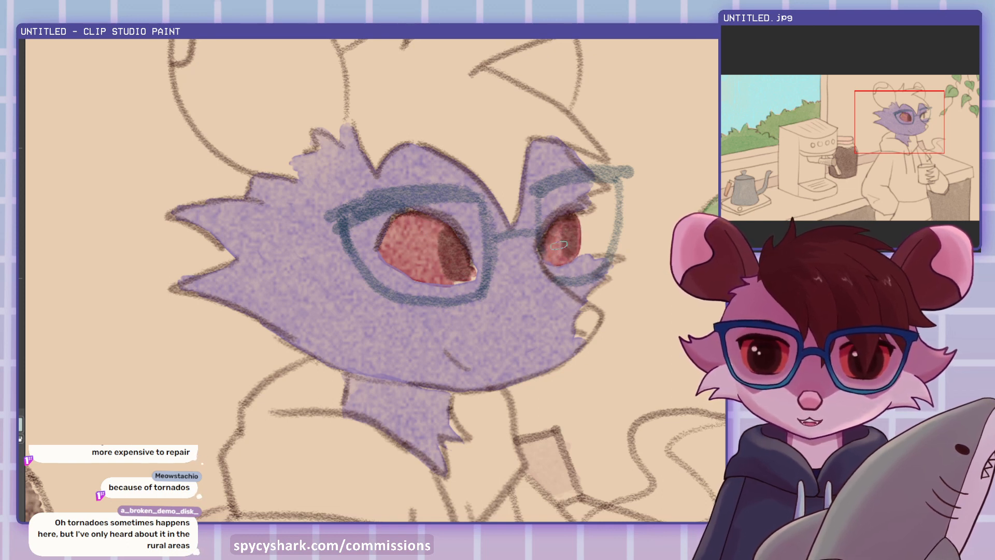
# Step: Judge the purple face and red eyes against the whole scene, up close and in a mirrored view
pyautogui.scroll(-7, 559, 238)
pyautogui.scroll(1, 510, 198)
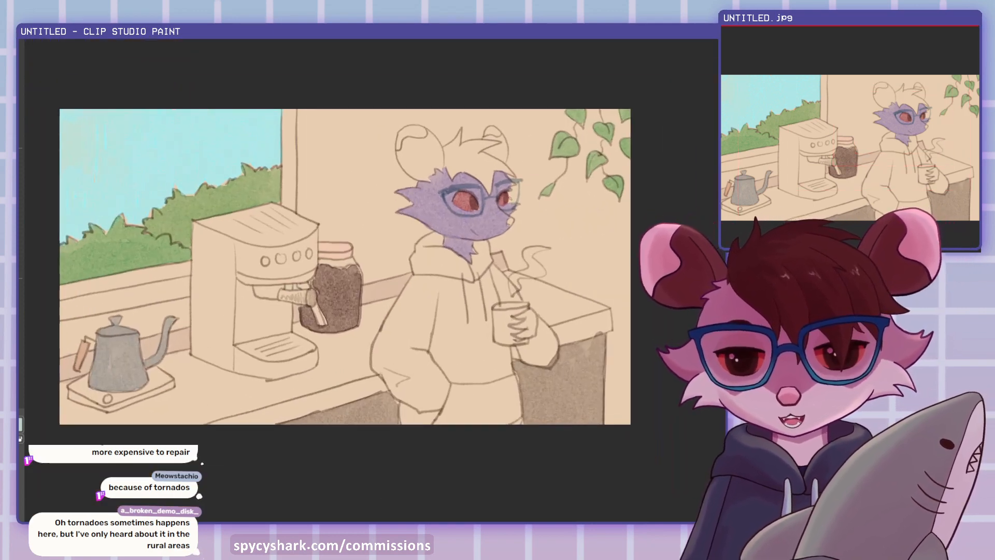
pyautogui.scroll(1, 394, 288)
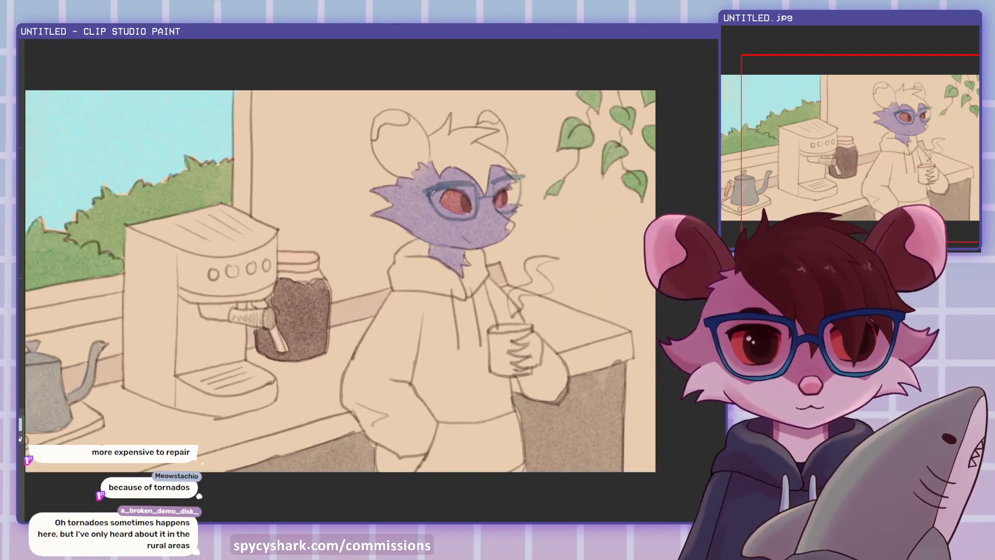
pyautogui.scroll(1, 433, 193)
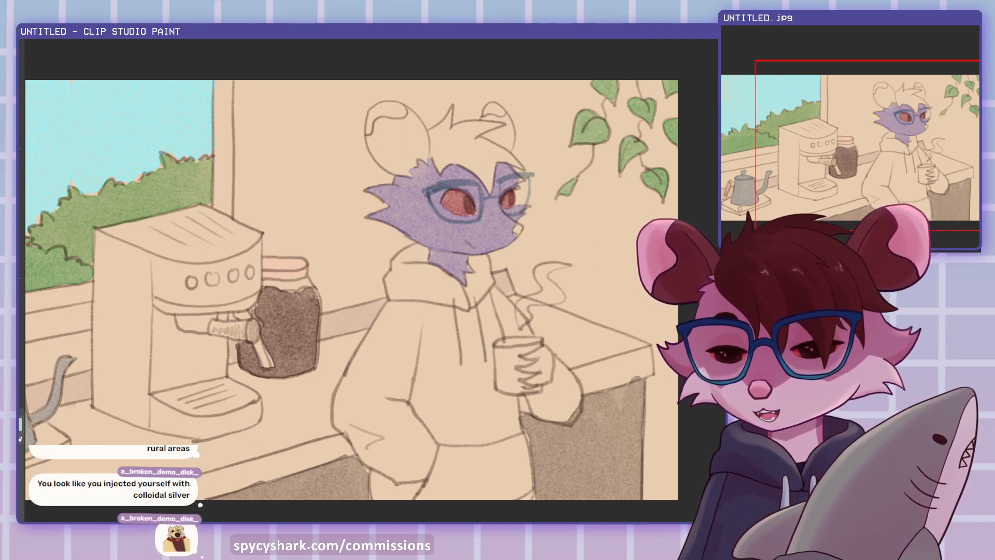
pyautogui.press('h')
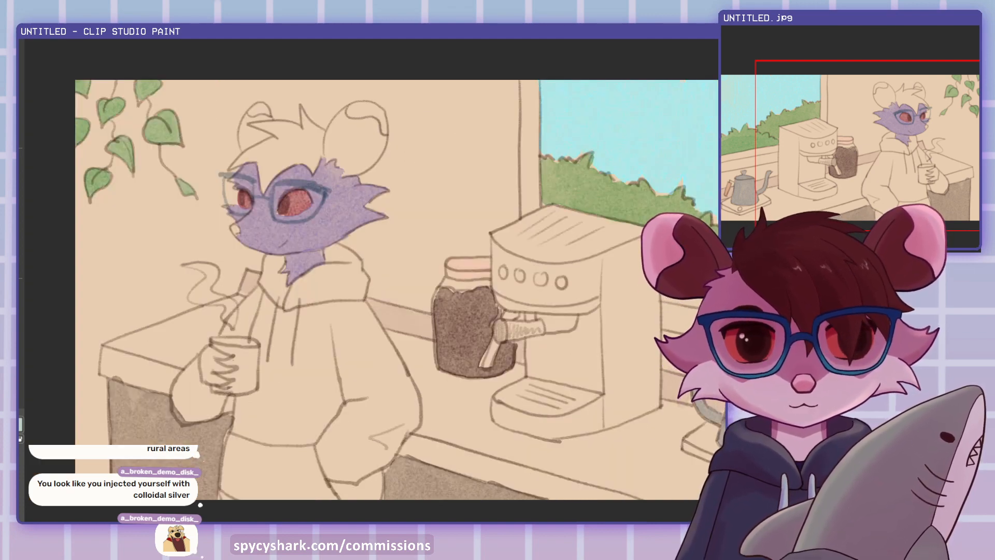
pyautogui.press('h')
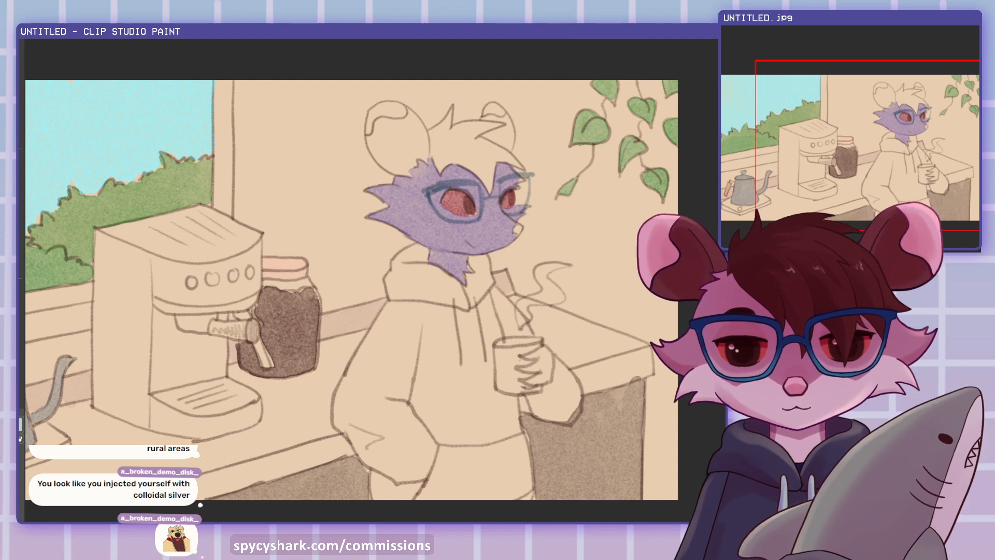
pyautogui.scroll(-1, 321, 267)
pyautogui.scroll(3, 526, 221)
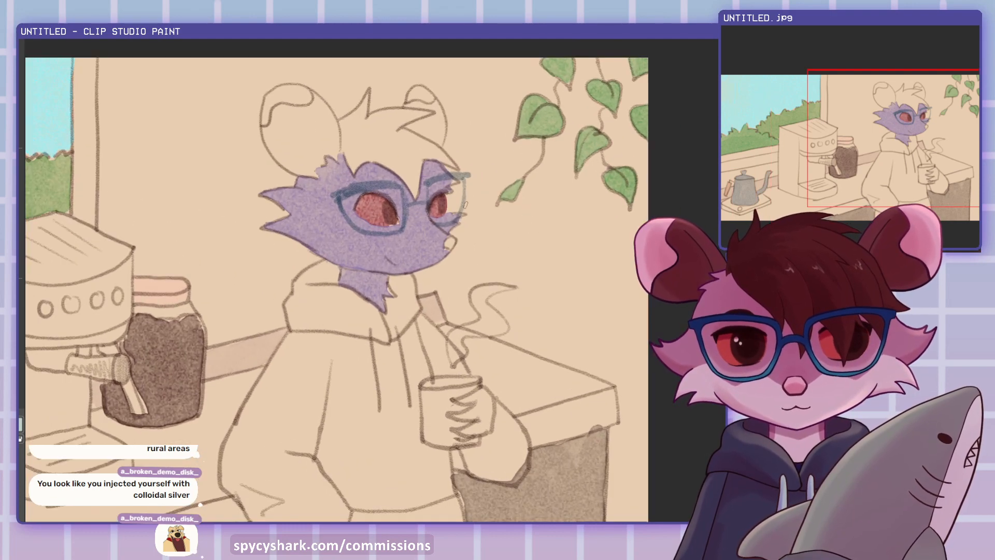
pyautogui.scroll(3, 451, 199)
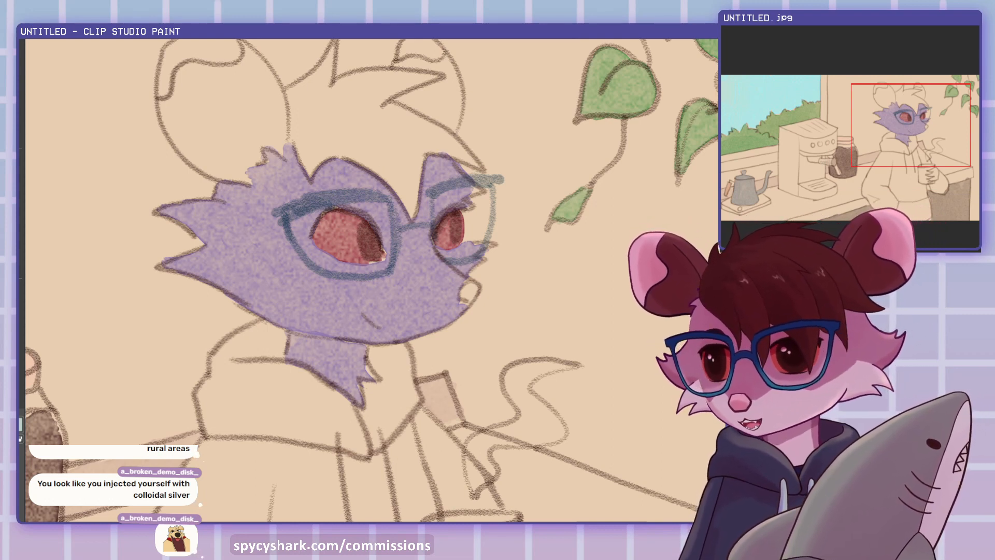
pyautogui.scroll(-3, 578, 409)
pyautogui.scroll(2, 442, 207)
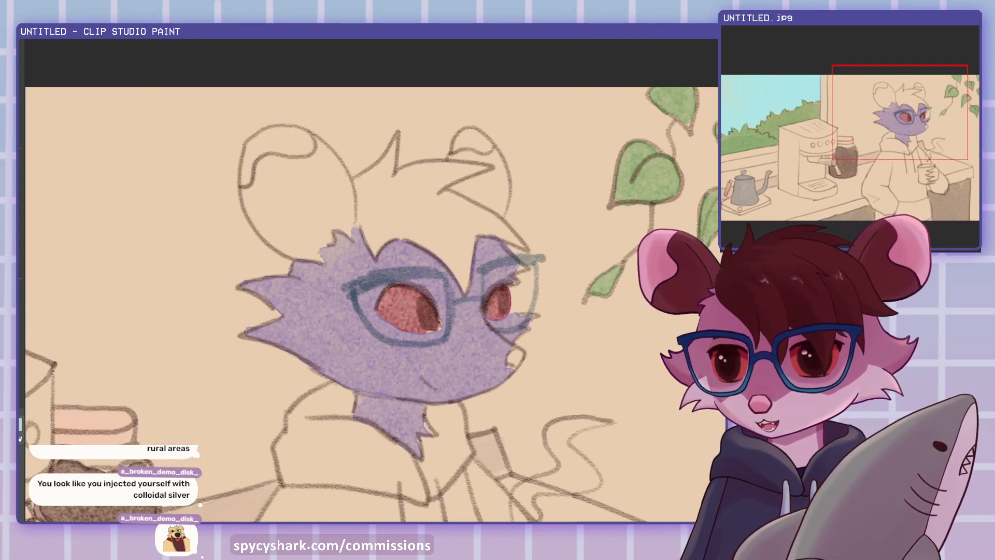
pyautogui.scroll(-5, 379, 222)
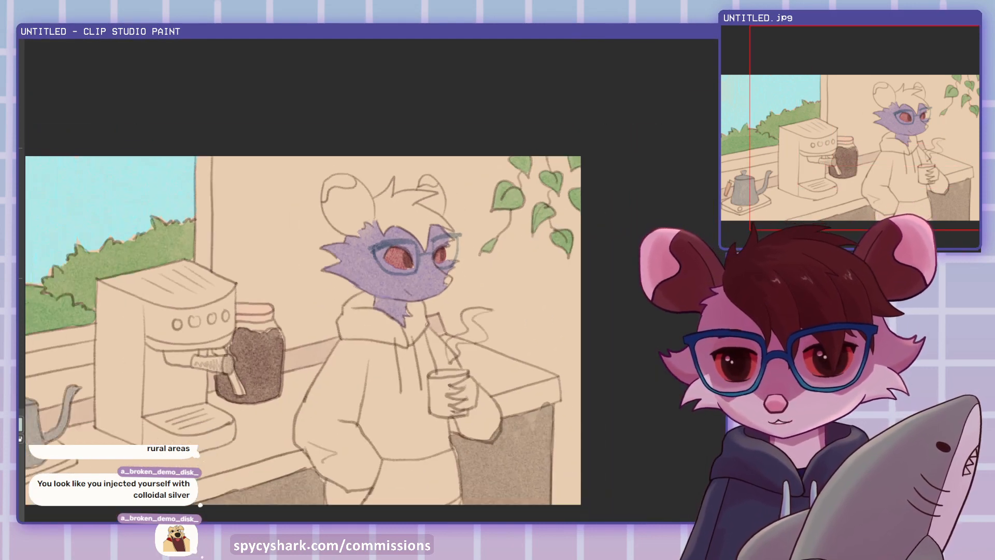
# Step: Undo the red eye fills and the purple face and neck colouring
pyautogui.hotkey('ctrl', 'z')
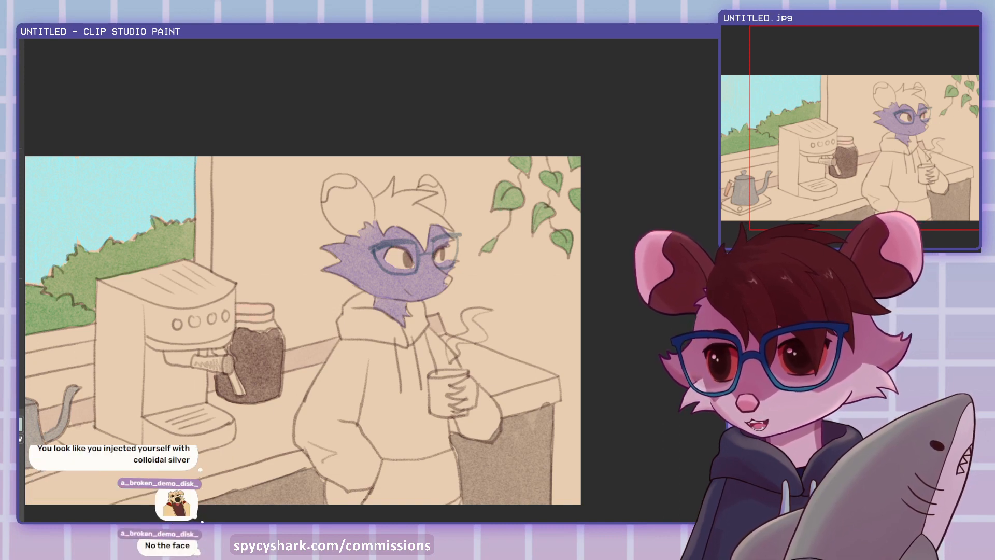
pyautogui.hotkey('ctrl', 'z')
pyautogui.scroll(5, 399, 254)
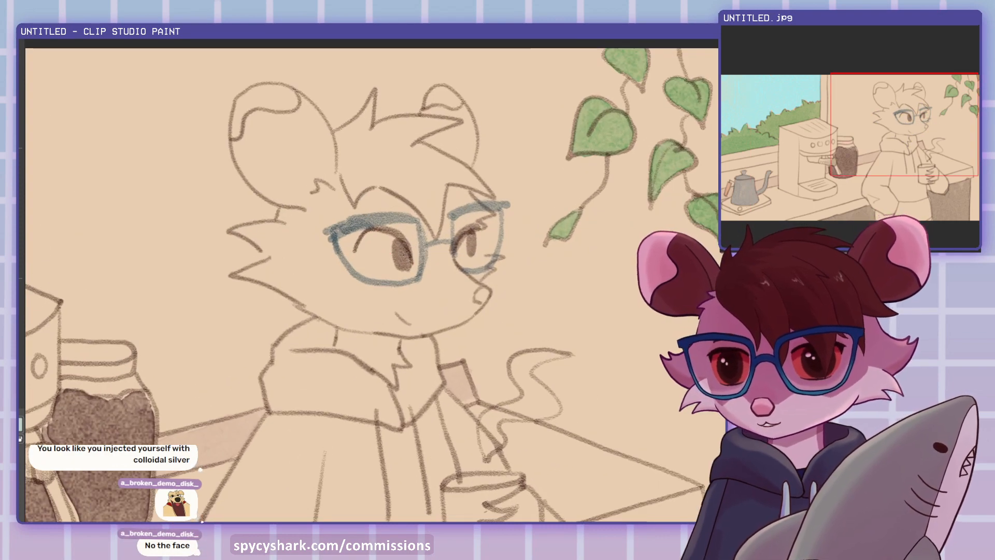
# Step: Shade both of the character's ears dark brown up to the marking lines, leaving the ear tips uncoloured
pyautogui.click(19, 171)
pyautogui.click(20, 171)
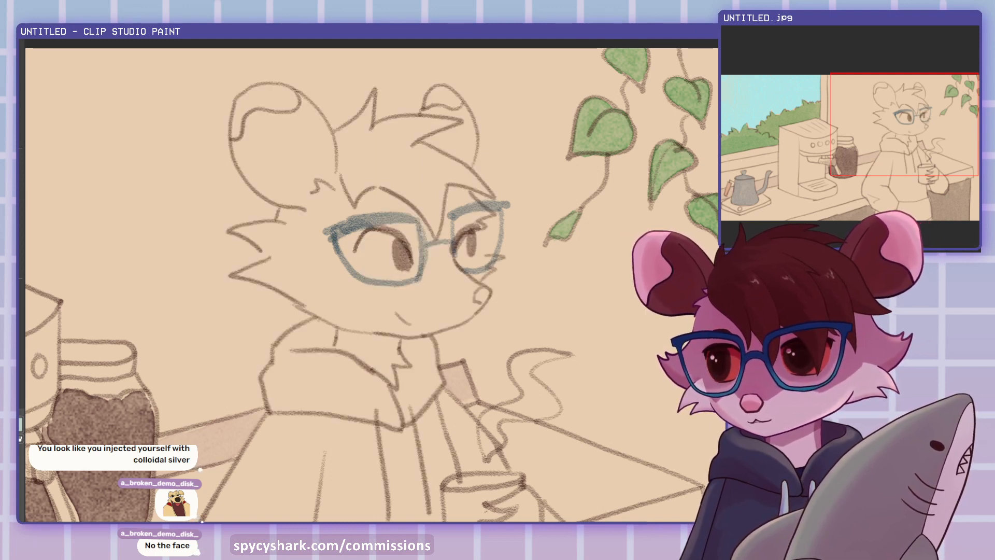
pyautogui.scroll(1, 359, 275)
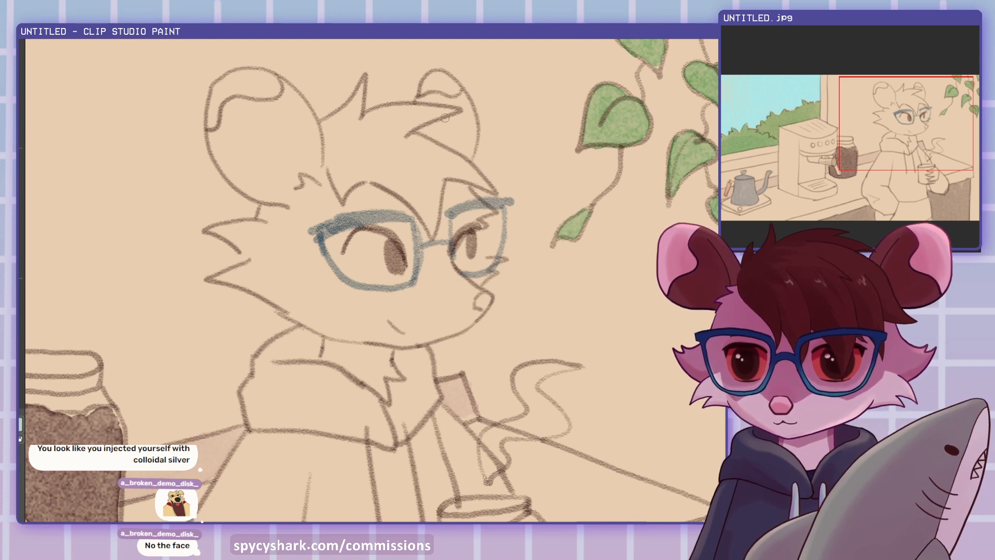
pyautogui.moveTo(422, 130)
pyautogui.mouseDown()
pyautogui.moveTo(446, 140)
pyautogui.moveTo(460, 120)
pyautogui.moveTo(459, 147)
pyautogui.moveTo(472, 127)
pyautogui.moveTo(473, 145)
pyautogui.moveTo(460, 95)
pyautogui.moveTo(416, 98)
pyautogui.mouseUp()
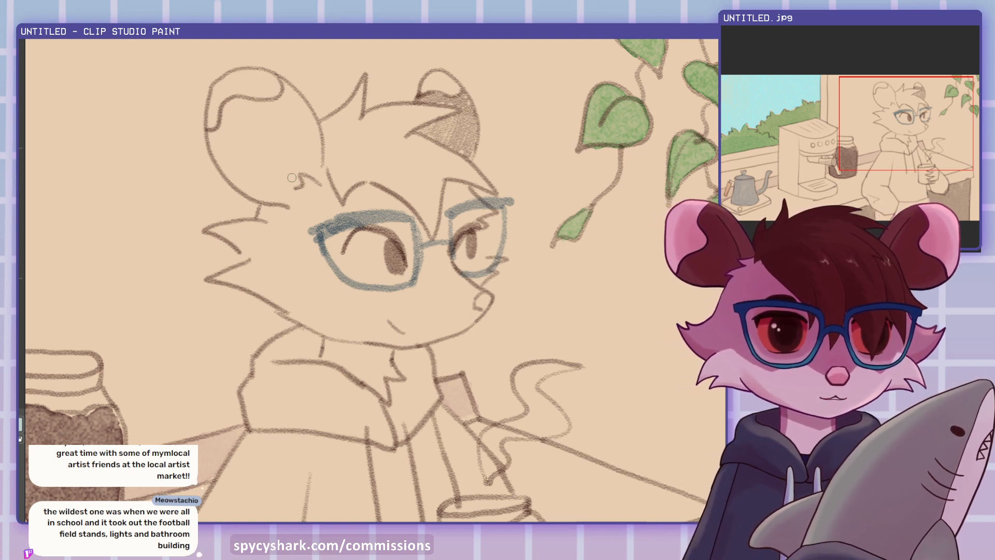
pyautogui.moveTo(323, 153)
pyautogui.mouseDown()
pyautogui.moveTo(302, 172)
pyautogui.moveTo(300, 104)
pyautogui.moveTo(289, 119)
pyautogui.moveTo(287, 87)
pyautogui.moveTo(310, 119)
pyautogui.moveTo(292, 98)
pyautogui.moveTo(270, 158)
pyautogui.moveTo(268, 128)
pyautogui.moveTo(264, 180)
pyautogui.moveTo(289, 142)
pyautogui.moveTo(280, 181)
pyautogui.mouseUp()
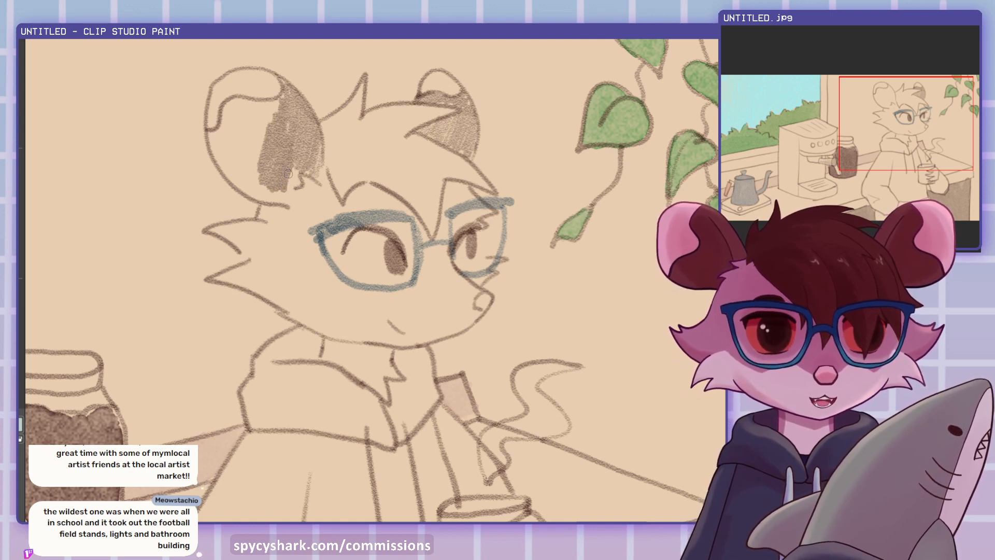
pyautogui.moveTo(287, 186)
pyautogui.mouseDown()
pyautogui.moveTo(261, 199)
pyautogui.moveTo(271, 194)
pyautogui.moveTo(258, 151)
pyautogui.moveTo(237, 183)
pyautogui.moveTo(258, 116)
pyautogui.moveTo(261, 147)
pyautogui.moveTo(277, 106)
pyautogui.moveTo(264, 114)
pyautogui.moveTo(261, 101)
pyautogui.moveTo(249, 123)
pyautogui.moveTo(251, 107)
pyautogui.moveTo(275, 103)
pyautogui.moveTo(231, 111)
pyautogui.moveTo(226, 103)
pyautogui.moveTo(238, 120)
pyautogui.moveTo(220, 154)
pyautogui.moveTo(212, 133)
pyautogui.moveTo(229, 172)
pyautogui.moveTo(210, 136)
pyautogui.mouseUp()
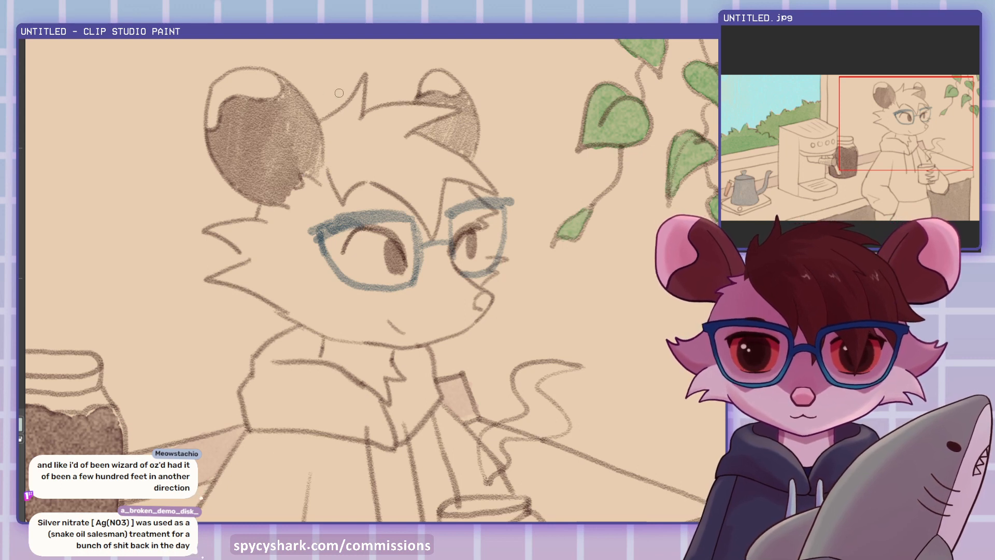
# Step: Try hatching brown shading into the character's fringe, hair tufts and the hair beside the far ear
pyautogui.moveTo(323, 125)
pyautogui.mouseDown()
pyautogui.moveTo(342, 169)
pyautogui.moveTo(343, 122)
pyautogui.moveTo(330, 145)
pyautogui.moveTo(329, 161)
pyautogui.moveTo(361, 138)
pyautogui.moveTo(374, 110)
pyautogui.moveTo(363, 168)
pyautogui.moveTo(379, 158)
pyautogui.moveTo(390, 106)
pyautogui.moveTo(419, 114)
pyautogui.moveTo(413, 124)
pyautogui.moveTo(434, 118)
pyautogui.moveTo(402, 134)
pyautogui.moveTo(418, 138)
pyautogui.moveTo(374, 181)
pyautogui.moveTo(371, 156)
pyautogui.moveTo(338, 185)
pyautogui.moveTo(319, 154)
pyautogui.mouseUp()
pyautogui.hotkey('ctrl', 'z')
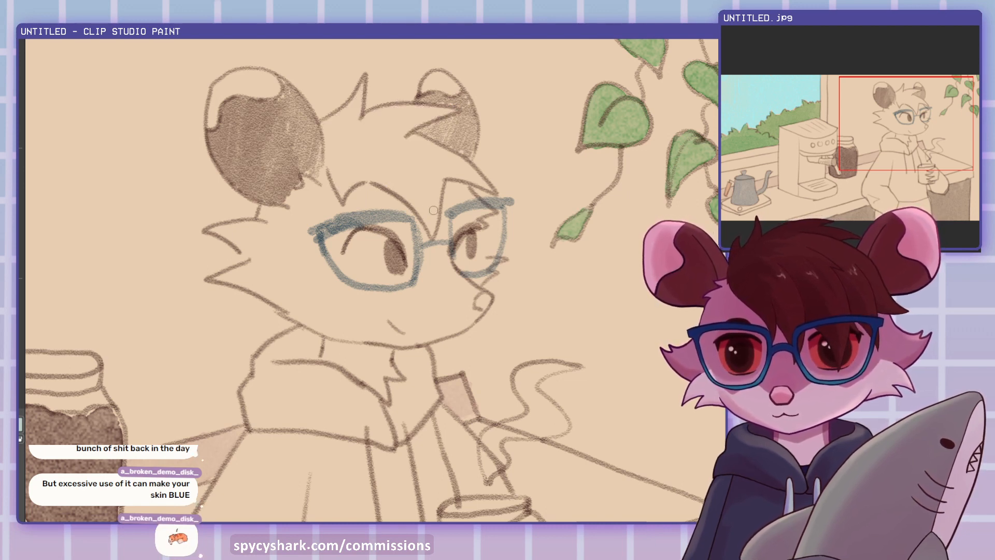
pyautogui.moveTo(435, 218)
pyautogui.mouseDown()
pyautogui.moveTo(415, 187)
pyautogui.moveTo(404, 192)
pyautogui.moveTo(389, 175)
pyautogui.moveTo(341, 189)
pyautogui.moveTo(327, 167)
pyautogui.mouseUp()
pyautogui.moveTo(361, 88); pyautogui.dragTo(346, 120)
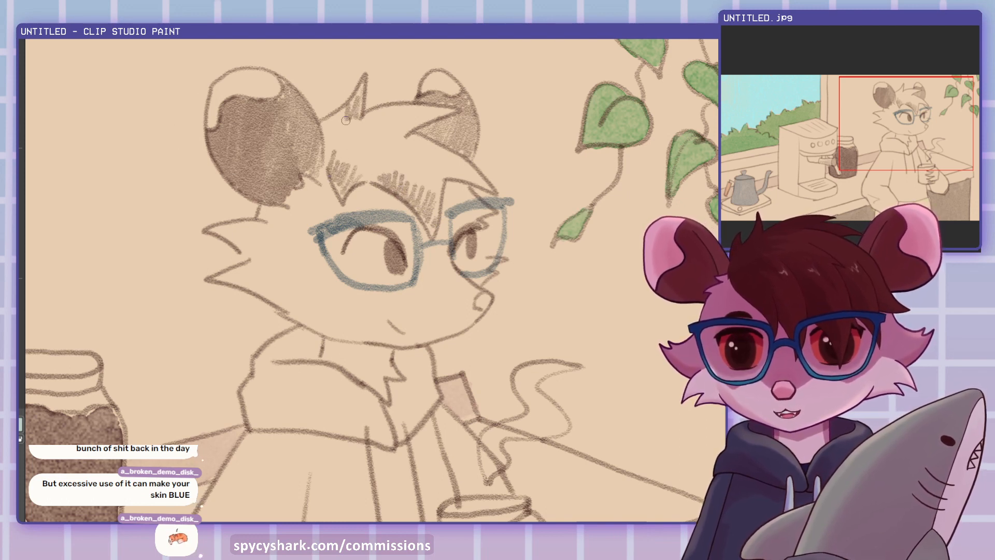
pyautogui.moveTo(444, 106); pyautogui.dragTo(407, 127)
pyautogui.moveTo(447, 161); pyautogui.dragTo(466, 168)
pyautogui.scroll(-7, 191, 83)
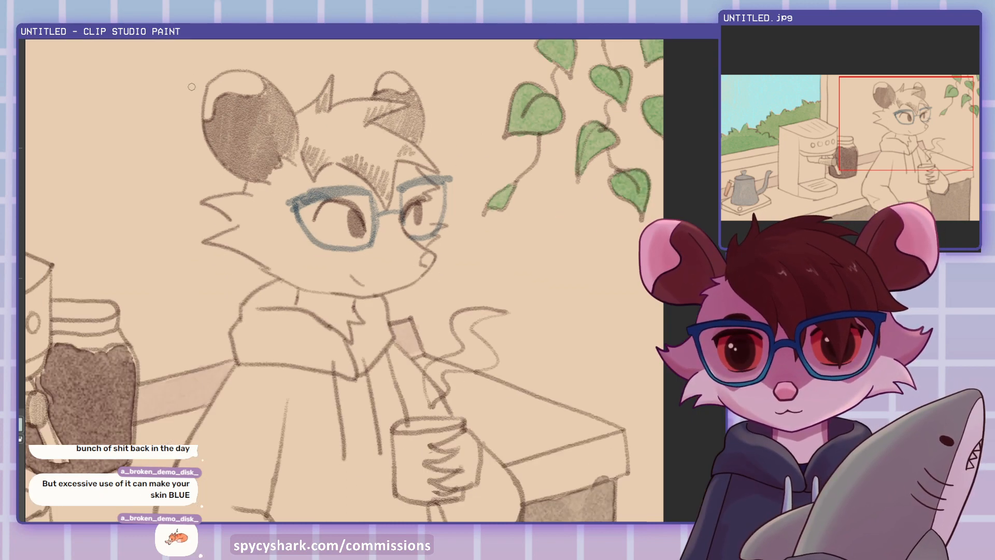
pyautogui.scroll(4, 319, 110)
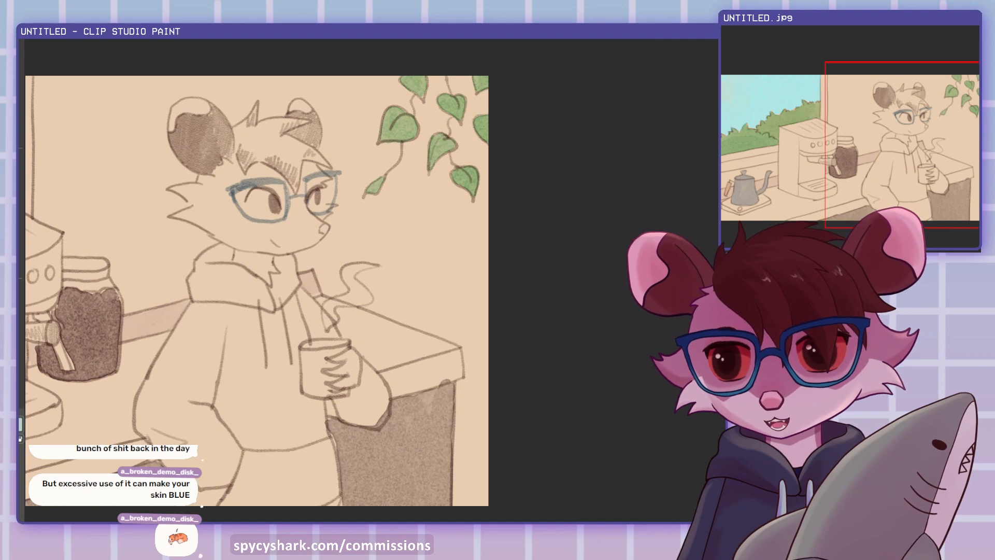
pyautogui.scroll(2, 233, 114)
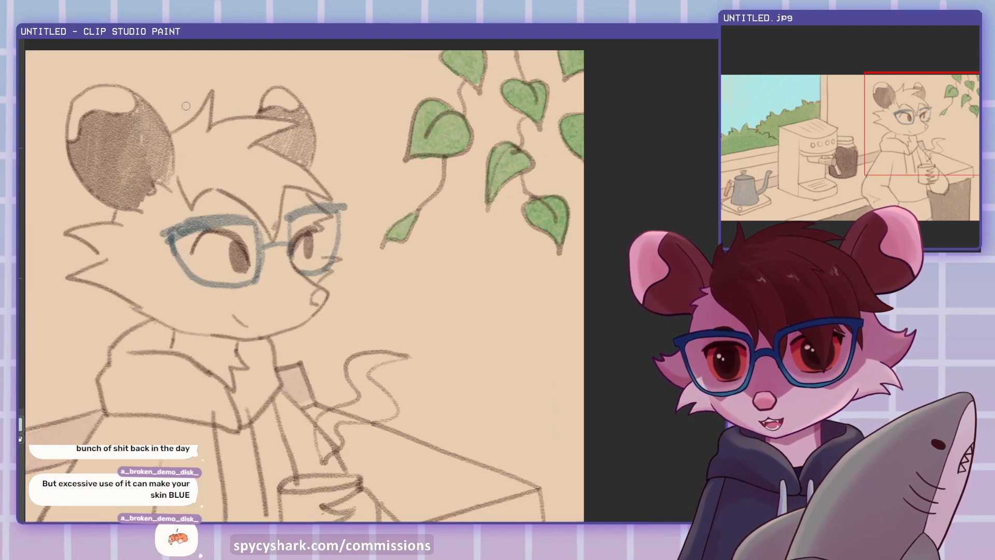
# Step: Add a few short strand strokes to the character's hair above the glasses and check them in a mirrored view
pyautogui.moveTo(247, 162)
pyautogui.mouseDown()
pyautogui.moveTo(262, 181)
pyautogui.moveTo(251, 181)
pyautogui.mouseUp()
pyautogui.scroll(-5, 363, 200)
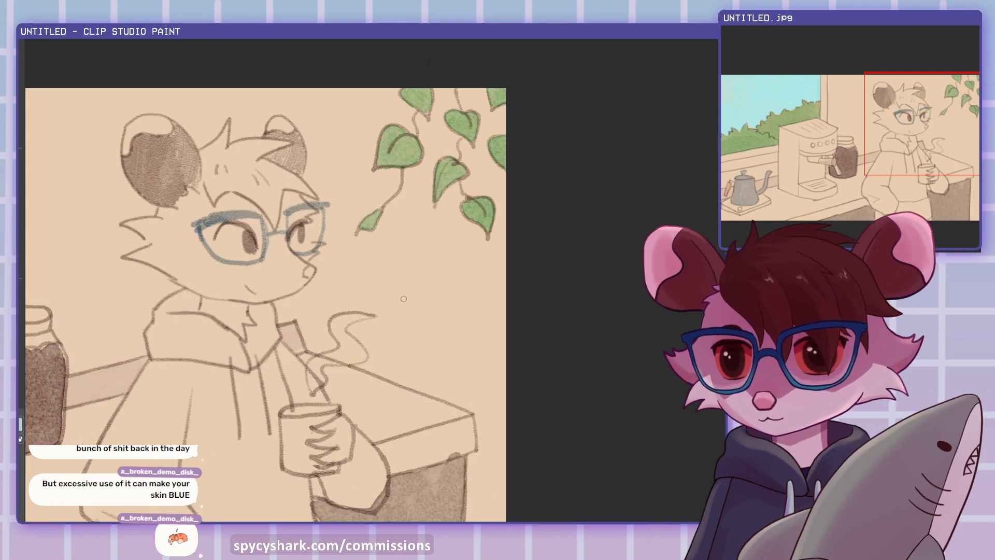
pyautogui.scroll(5, 251, 211)
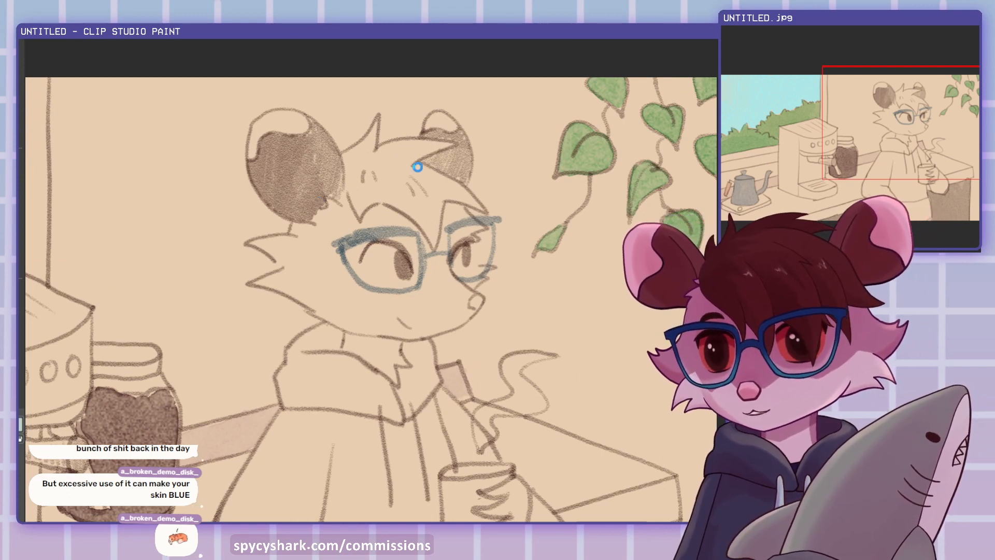
pyautogui.scroll(-2, 498, 202)
pyautogui.press('h')
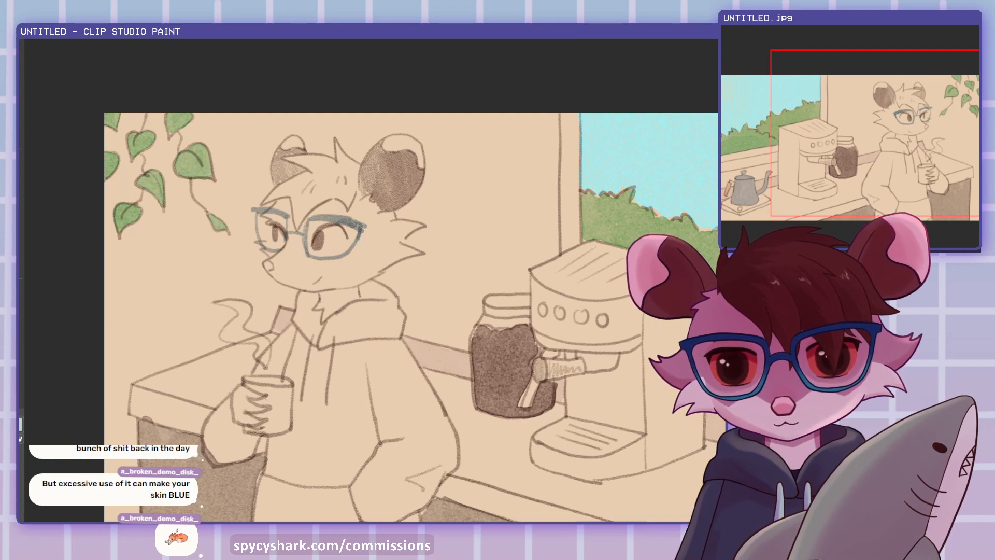
pyautogui.press('h')
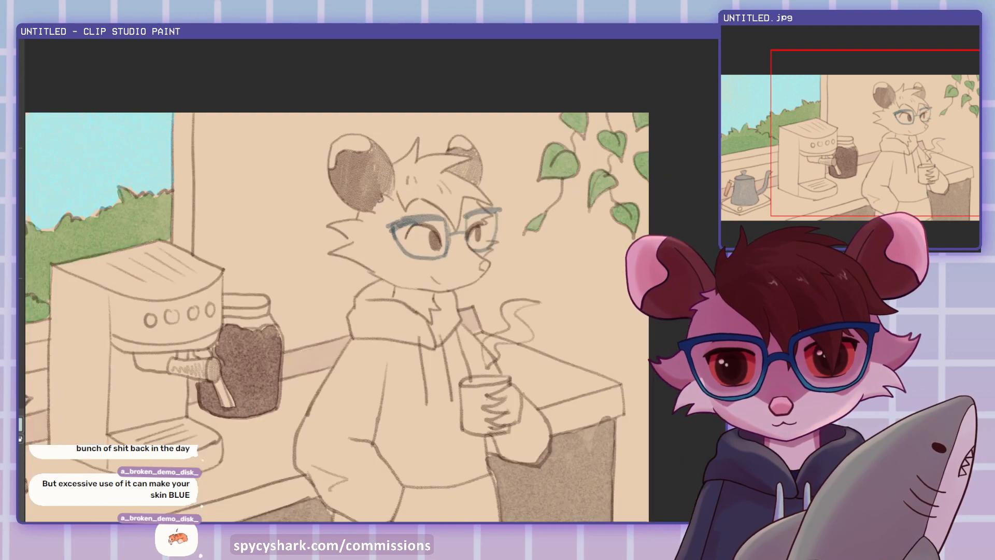
pyautogui.scroll(-1, 389, 262)
pyautogui.scroll(1, 369, 299)
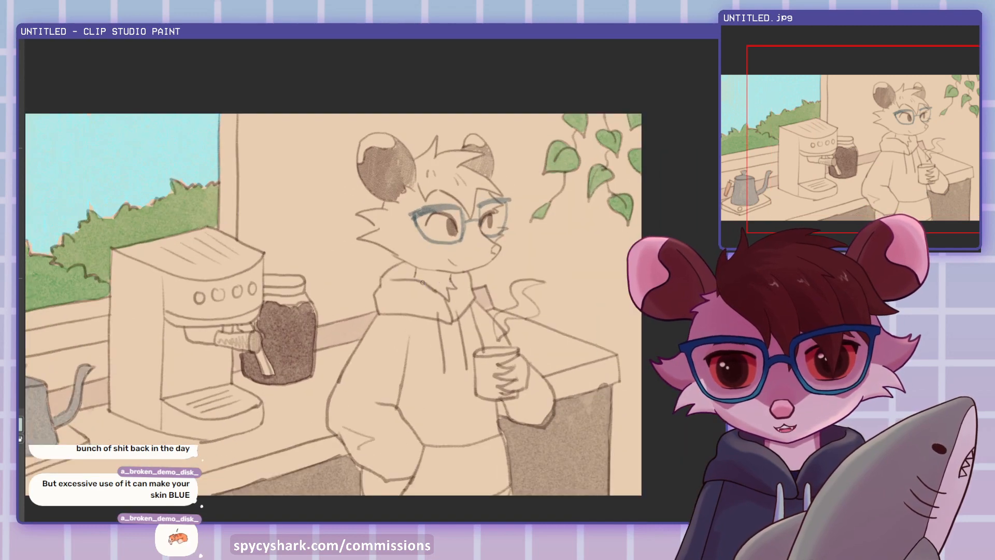
# Step: Shade the back of the hand holding the mug dark brown behind the fingers
pyautogui.scroll(2, 535, 325)
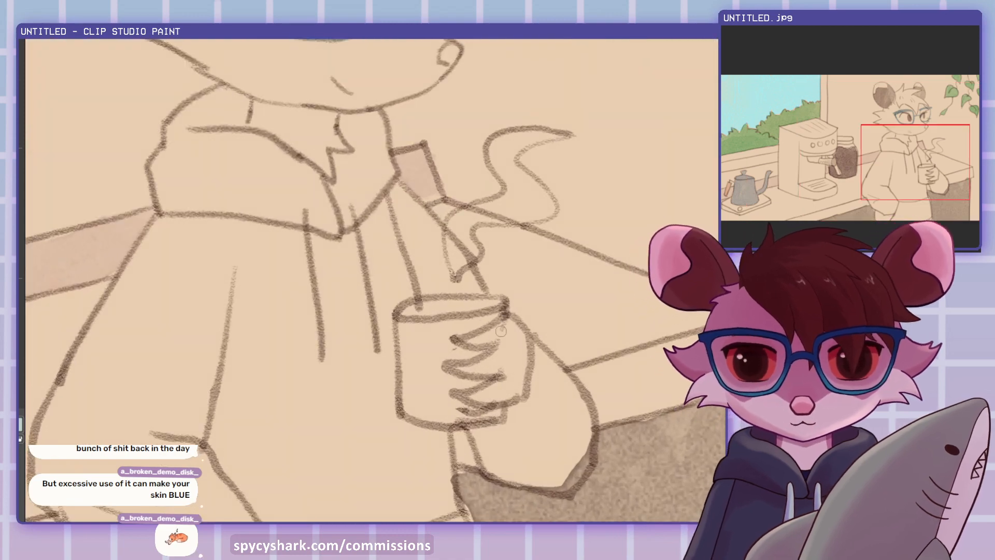
pyautogui.moveTo(501, 352)
pyautogui.mouseDown()
pyautogui.moveTo(517, 333)
pyautogui.moveTo(512, 386)
pyautogui.moveTo(519, 380)
pyautogui.moveTo(504, 396)
pyautogui.moveTo(499, 333)
pyautogui.moveTo(500, 396)
pyautogui.moveTo(524, 344)
pyautogui.mouseUp()
pyautogui.scroll(-5, 549, 368)
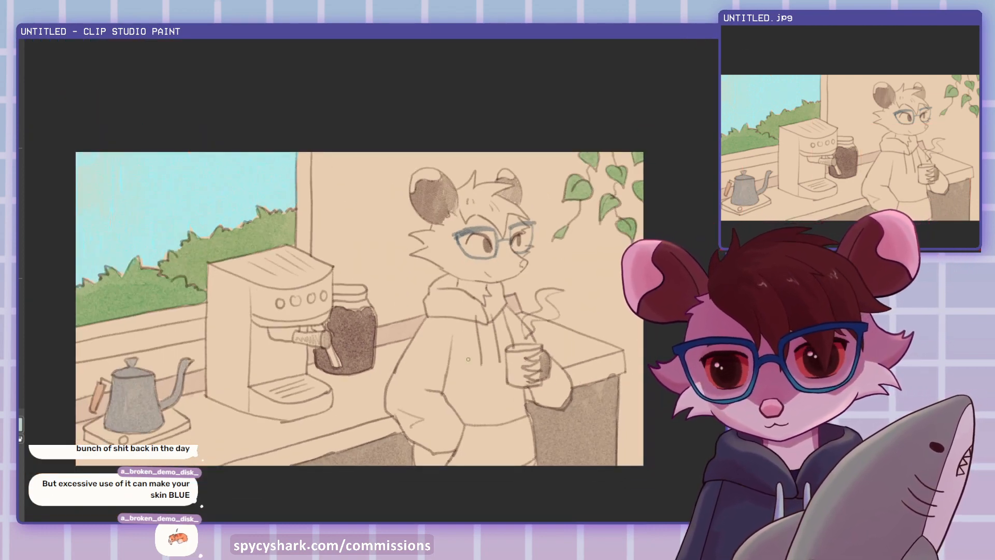
pyautogui.scroll(-2, 440, 321)
pyautogui.scroll(2, 470, 381)
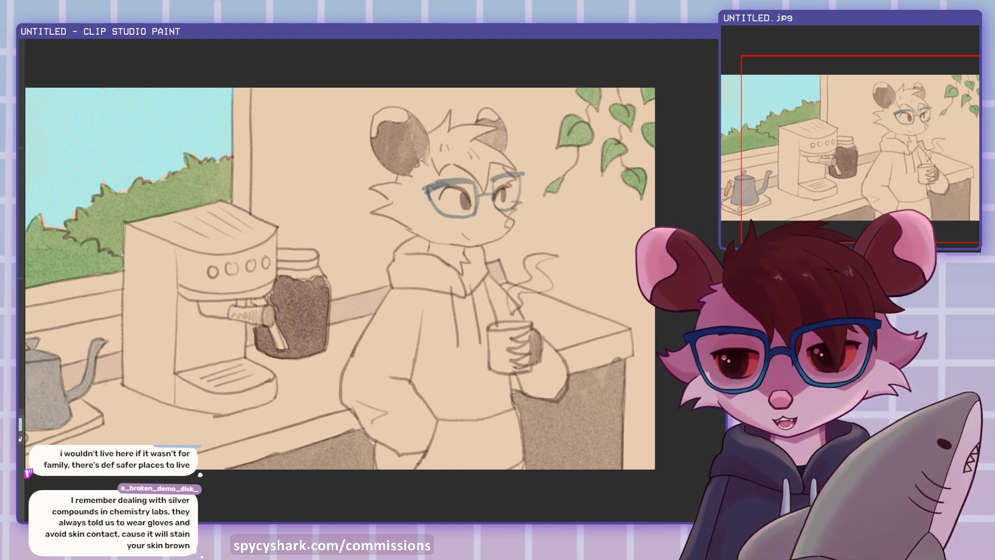
# Step: Hatch brown shading below the hoodie's hem and along the outer edge and cuff of the bent sleeve
pyautogui.scroll(1, 389, 419)
pyautogui.scroll(1, 586, 394)
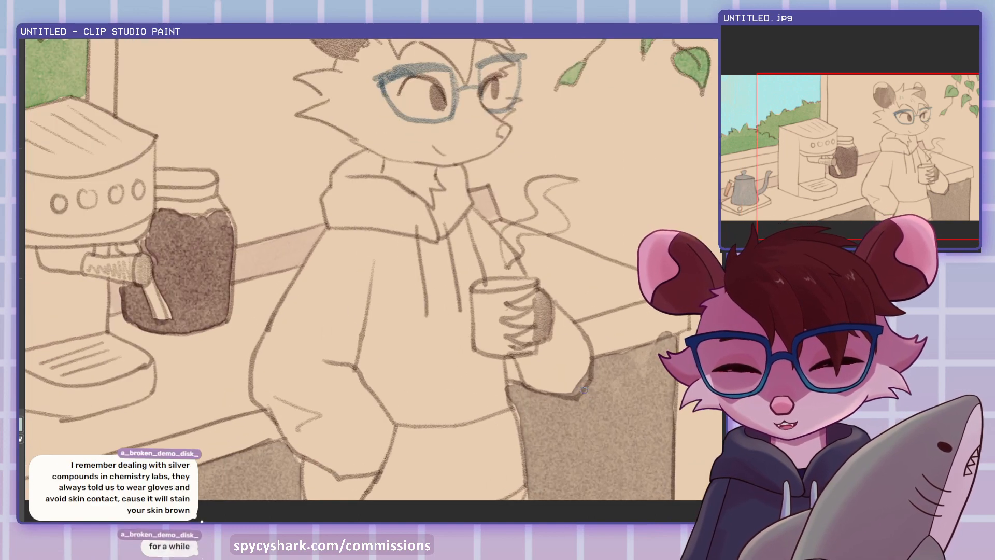
pyautogui.scroll(-1, 510, 302)
pyautogui.scroll(1, 527, 416)
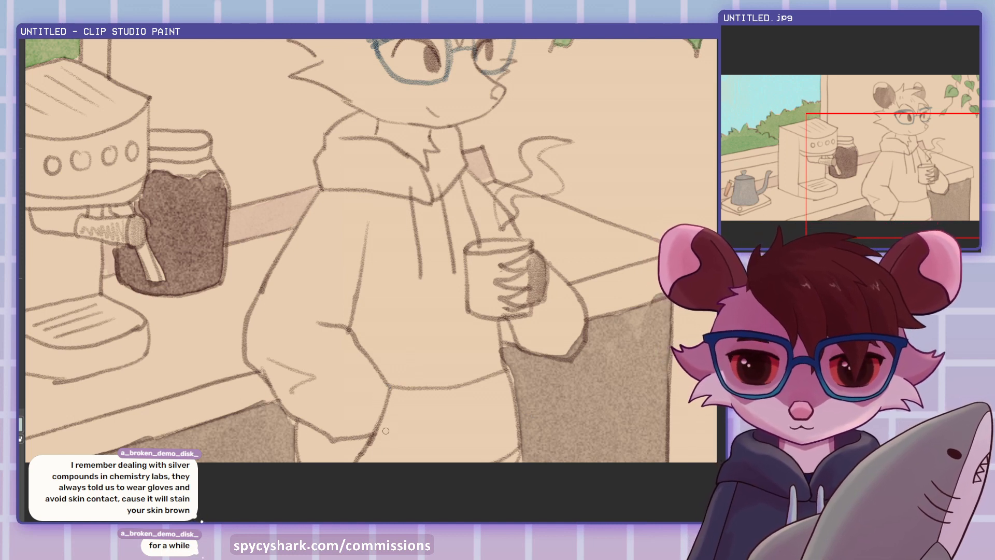
pyautogui.moveTo(385, 429)
pyautogui.mouseDown()
pyautogui.moveTo(373, 462)
pyautogui.moveTo(398, 453)
pyautogui.moveTo(402, 465)
pyautogui.moveTo(483, 461)
pyautogui.moveTo(508, 440)
pyautogui.moveTo(510, 449)
pyautogui.moveTo(516, 429)
pyautogui.moveTo(467, 467)
pyautogui.moveTo(466, 447)
pyautogui.moveTo(424, 460)
pyautogui.mouseUp()
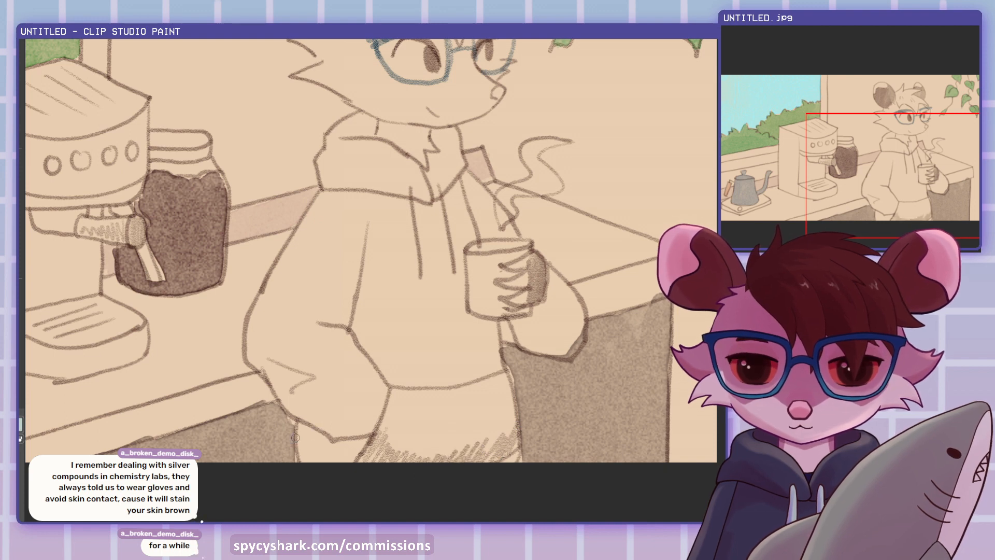
pyautogui.moveTo(295, 437)
pyautogui.mouseDown()
pyautogui.moveTo(311, 461)
pyautogui.moveTo(335, 440)
pyautogui.moveTo(340, 451)
pyautogui.moveTo(364, 441)
pyautogui.moveTo(380, 403)
pyautogui.moveTo(346, 428)
pyautogui.moveTo(336, 404)
pyautogui.moveTo(315, 415)
pyautogui.moveTo(308, 380)
pyautogui.moveTo(285, 396)
pyautogui.moveTo(276, 328)
pyautogui.moveTo(251, 342)
pyautogui.moveTo(266, 298)
pyautogui.moveTo(254, 323)
pyautogui.moveTo(261, 368)
pyautogui.moveTo(264, 318)
pyautogui.moveTo(293, 253)
pyautogui.moveTo(263, 295)
pyautogui.mouseUp()
# Step: Shade the hoodie's torso beside the bent arm in brown, with fold strokes rising from the hem
pyautogui.moveTo(372, 275)
pyautogui.mouseDown()
pyautogui.moveTo(358, 337)
pyautogui.moveTo(380, 341)
pyautogui.moveTo(384, 366)
pyautogui.moveTo(397, 366)
pyautogui.moveTo(403, 381)
pyautogui.moveTo(423, 376)
pyautogui.mouseUp()
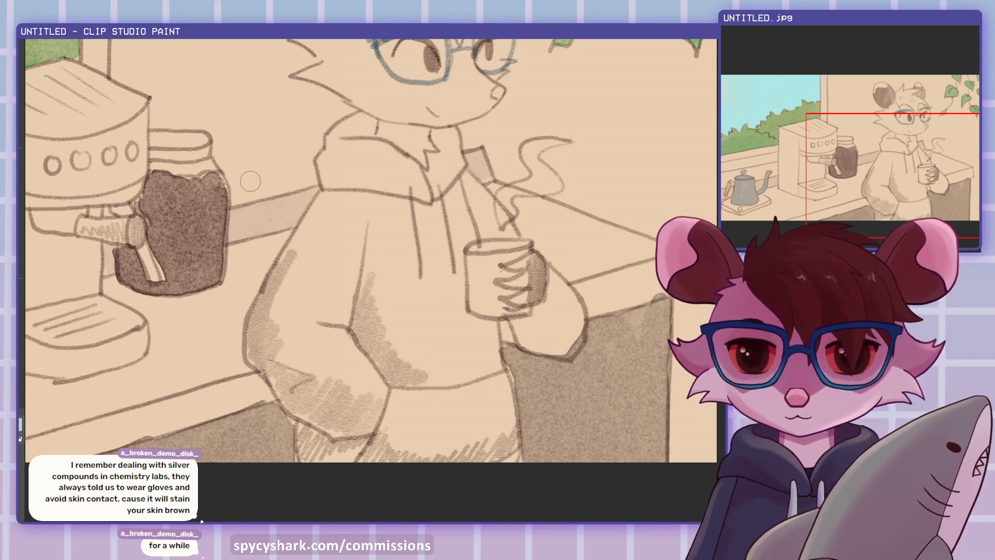
pyautogui.moveTo(362, 274); pyautogui.dragTo(363, 254)
pyautogui.moveTo(410, 380); pyautogui.dragTo(441, 383)
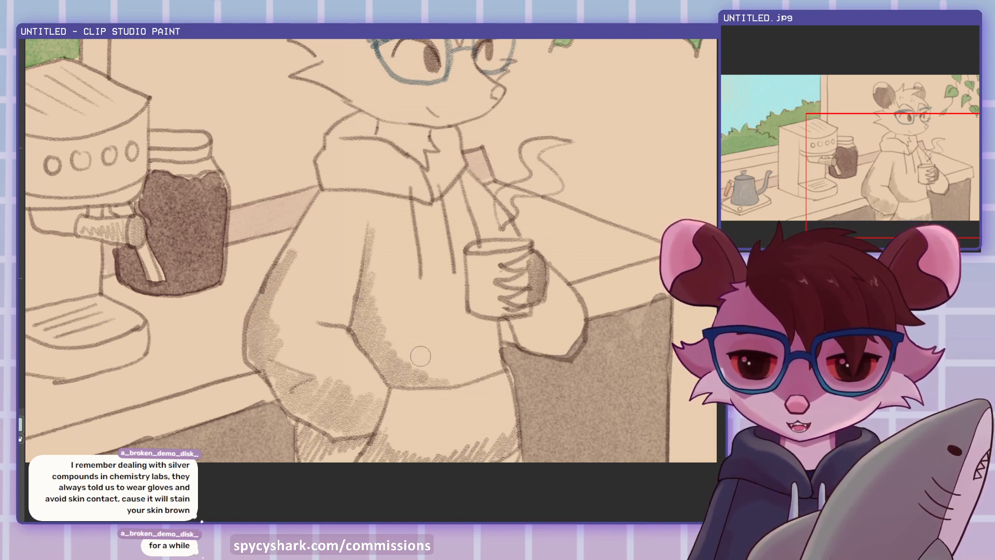
pyautogui.moveTo(410, 271)
pyautogui.mouseDown()
pyautogui.moveTo(407, 324)
pyautogui.moveTo(394, 344)
pyautogui.moveTo(422, 363)
pyautogui.moveTo(431, 332)
pyautogui.mouseUp()
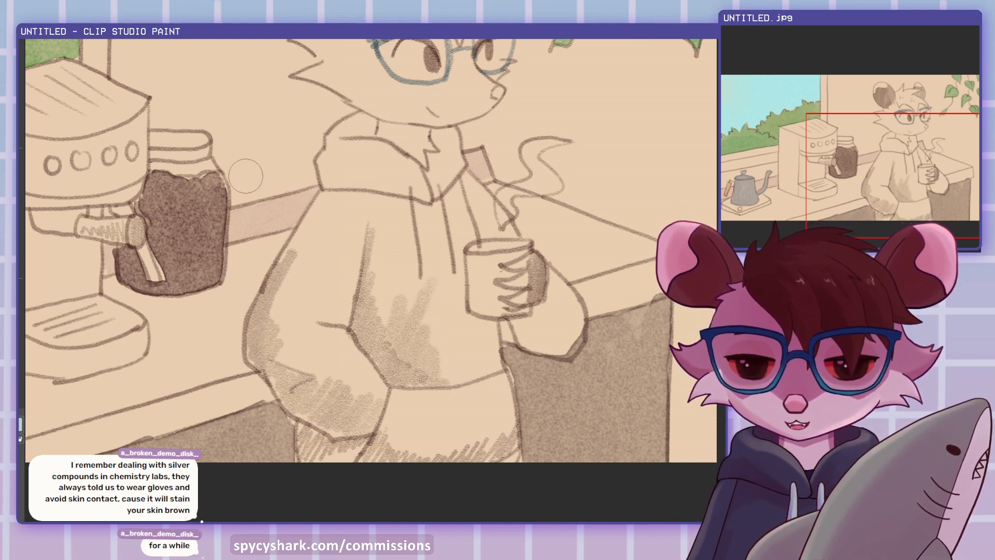
# Step: Reduce the brush size and shade the left side of the mug with light brown
pyautogui.press('[')
pyautogui.press('[')
pyautogui.press('[')
pyautogui.press('[')
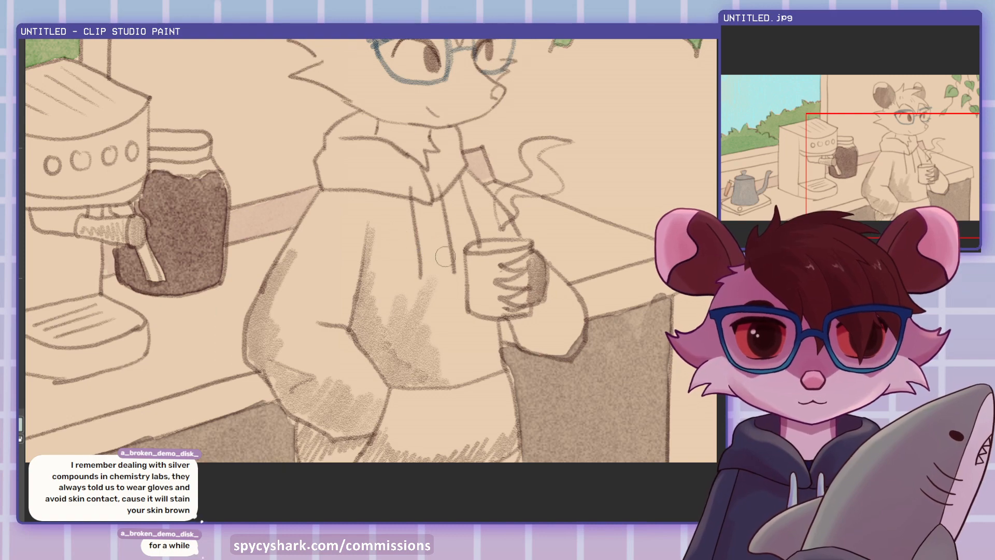
pyautogui.moveTo(480, 259)
pyautogui.mouseDown()
pyautogui.moveTo(473, 297)
pyautogui.moveTo(480, 274)
pyautogui.mouseUp()
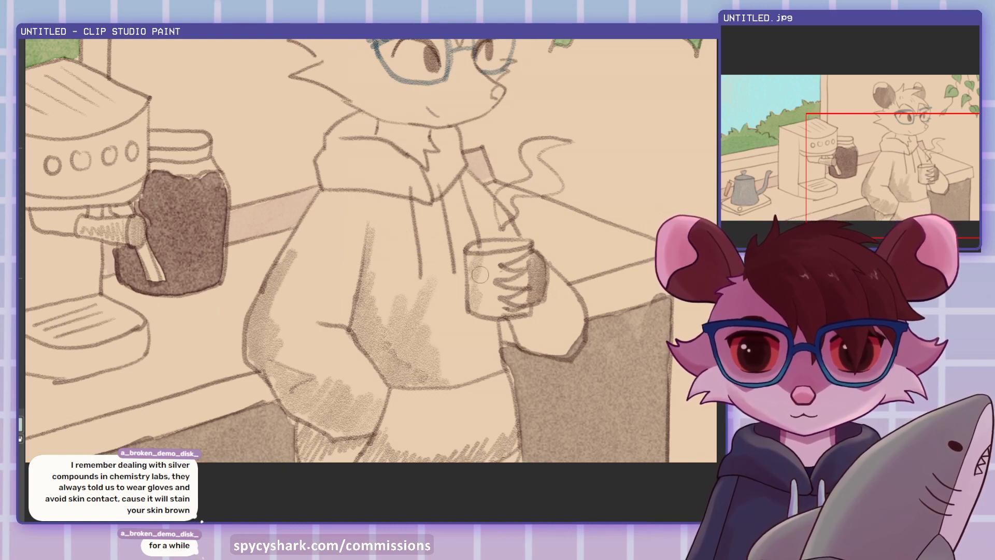
pyautogui.scroll(4, 480, 274)
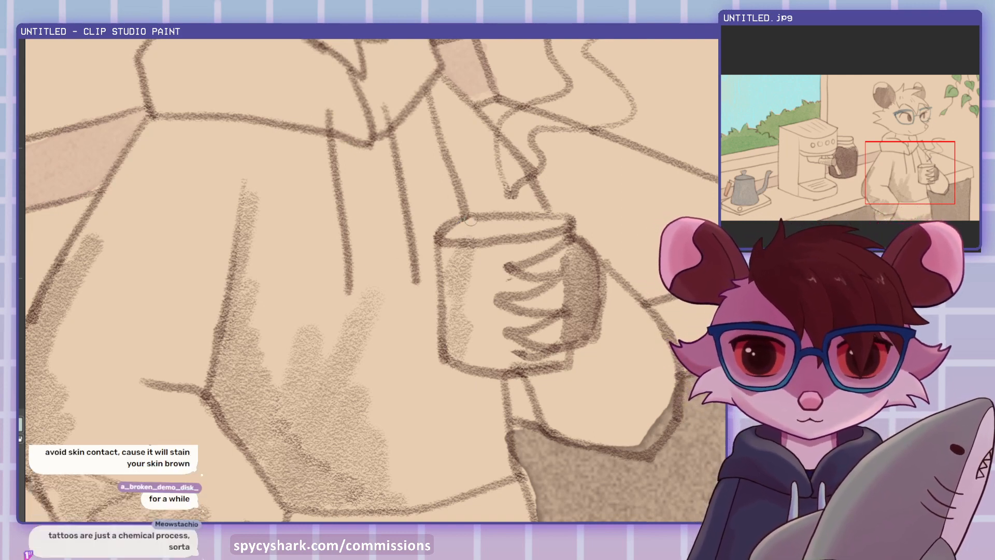
pyautogui.scroll(-3, 470, 220)
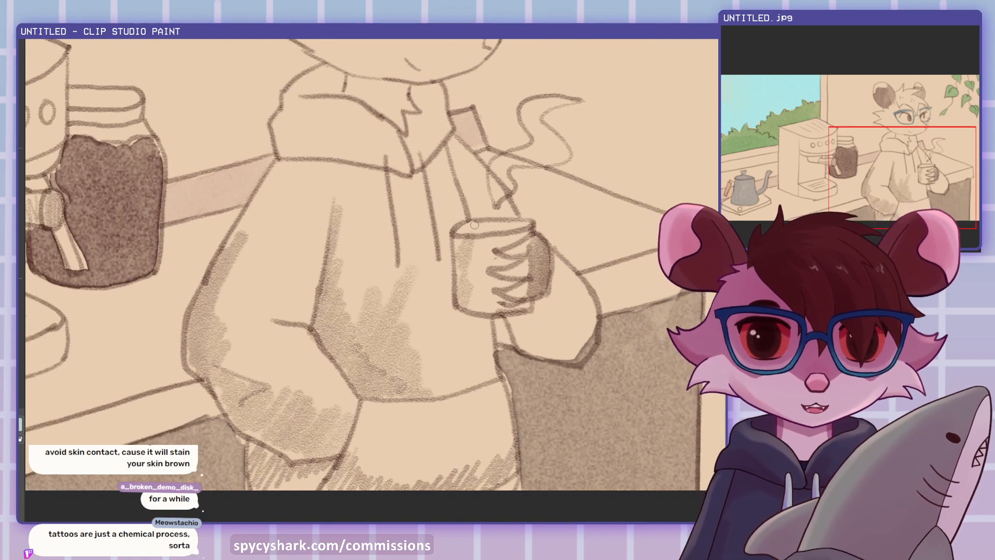
pyautogui.scroll(-4, 474, 218)
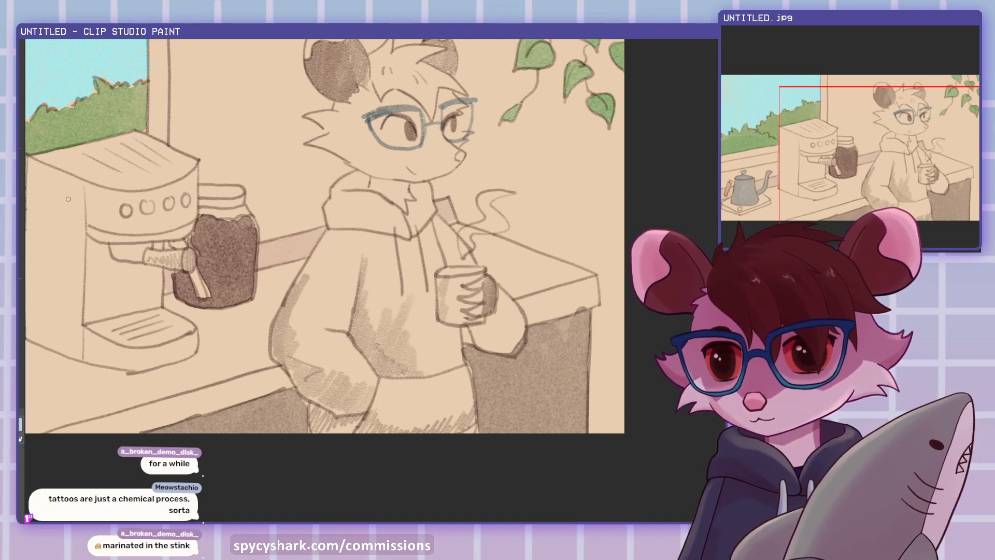
# Step: Shade the hood's inner back, its lower edge around the collar, and the neck fur in brown
pyautogui.scroll(3, 314, 251)
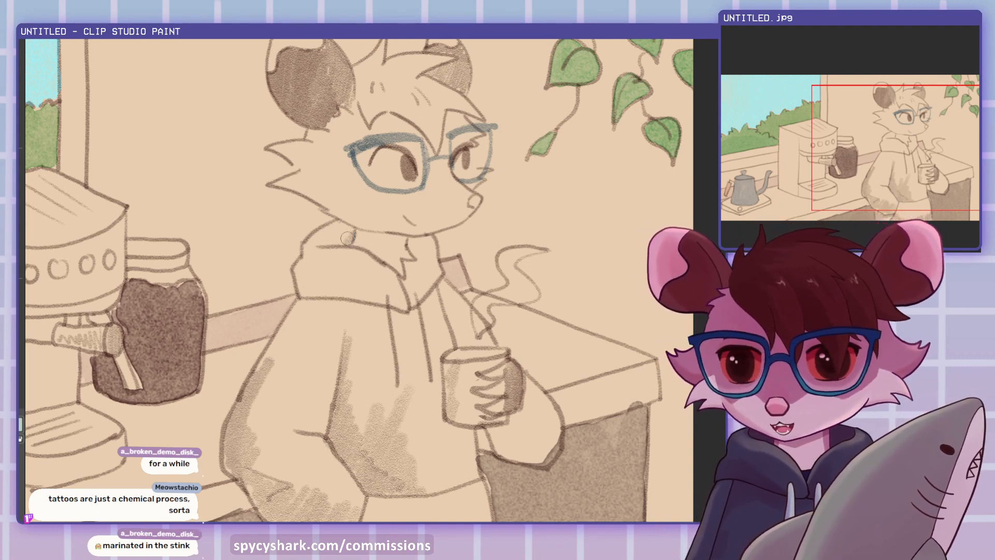
pyautogui.moveTo(347, 237); pyautogui.dragTo(326, 235)
pyautogui.moveTo(412, 311)
pyautogui.mouseDown()
pyautogui.moveTo(383, 304)
pyautogui.moveTo(375, 288)
pyautogui.moveTo(361, 298)
pyautogui.moveTo(353, 282)
pyautogui.moveTo(334, 293)
pyautogui.moveTo(325, 279)
pyautogui.moveTo(311, 292)
pyautogui.moveTo(304, 257)
pyautogui.mouseUp()
pyautogui.moveTo(442, 272); pyautogui.dragTo(410, 293)
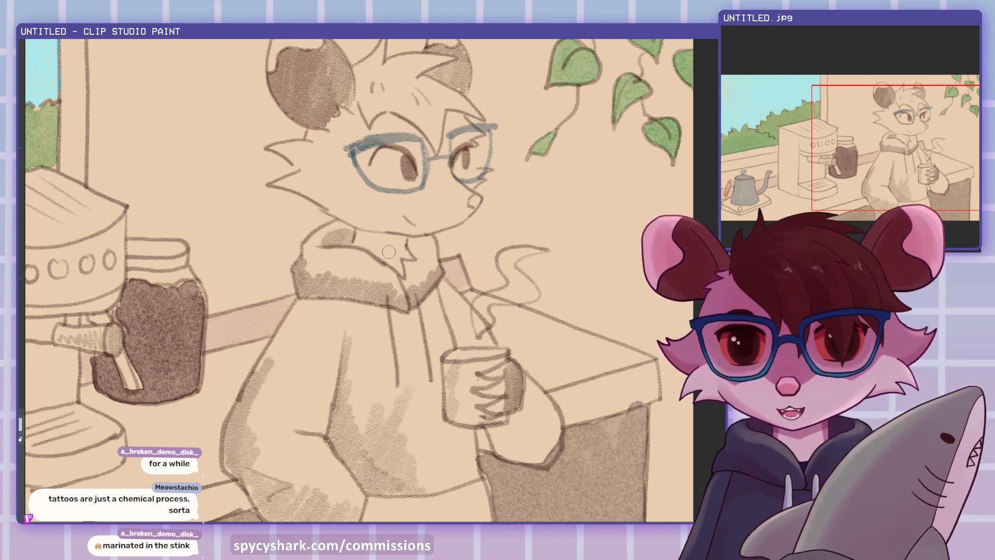
pyautogui.click(133, 35)
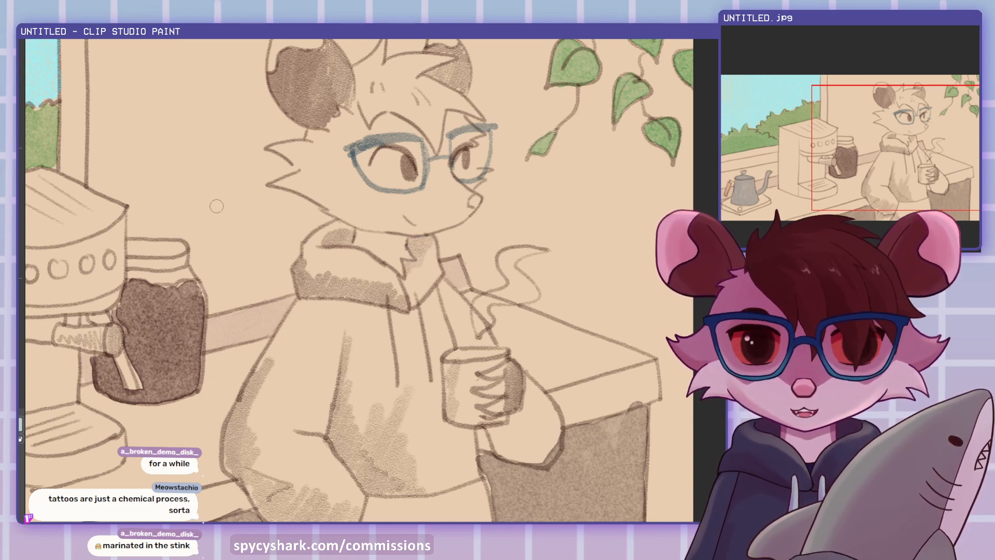
# Step: Examine the brown clothing and neck shading against the whole scene, up close and in a mirrored view
pyautogui.scroll(-2, 280, 207)
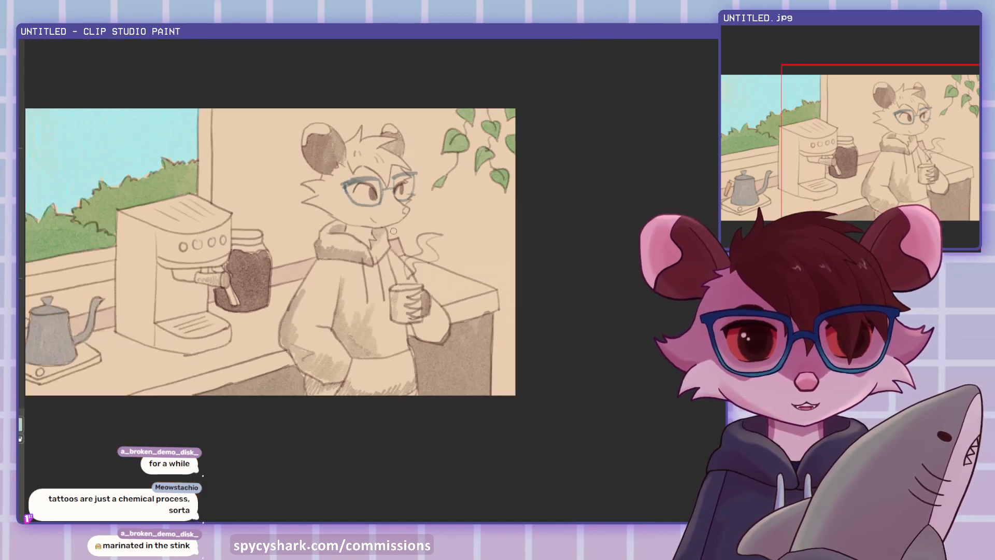
pyautogui.scroll(2, 308, 213)
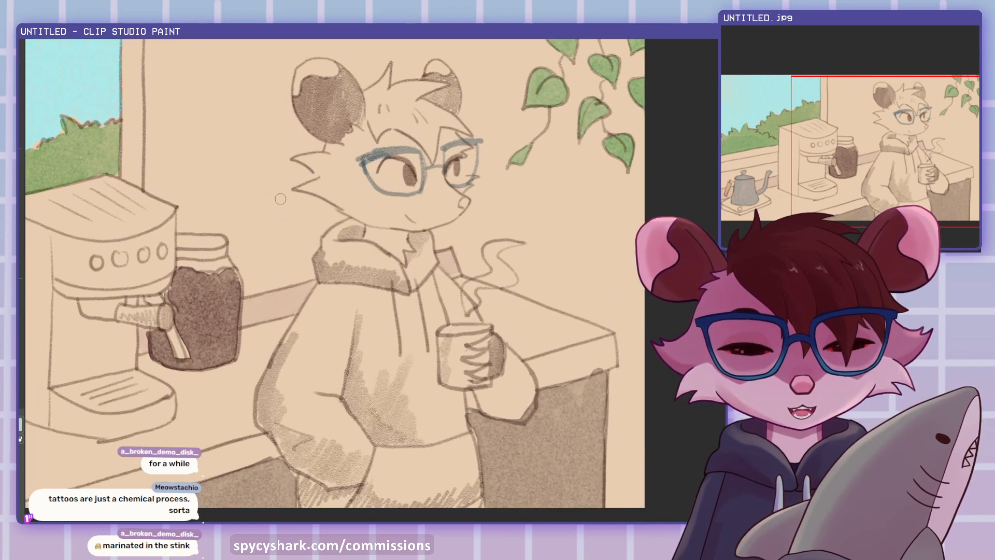
pyautogui.scroll(-1, 521, 303)
pyautogui.press('h')
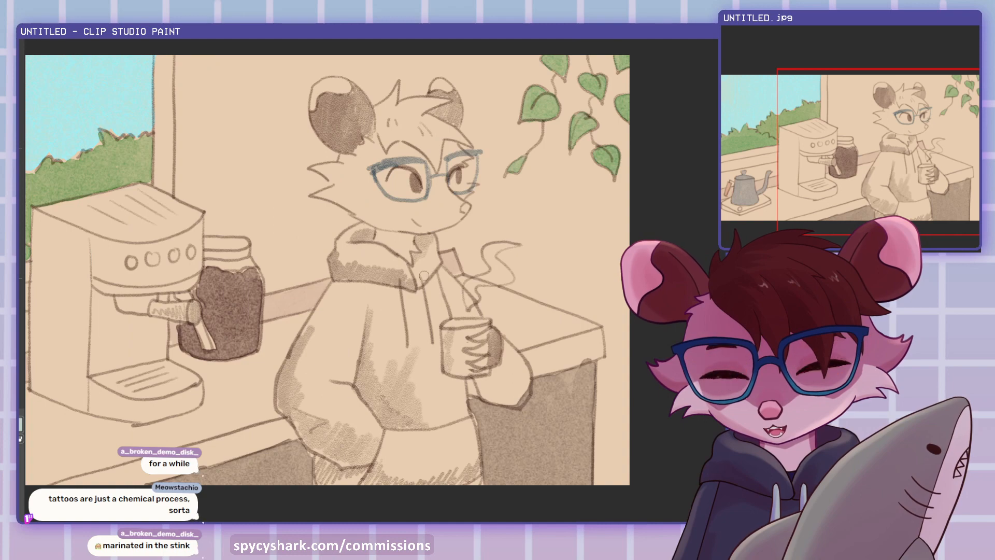
pyautogui.scroll(-1, 423, 276)
pyautogui.scroll(2, 469, 324)
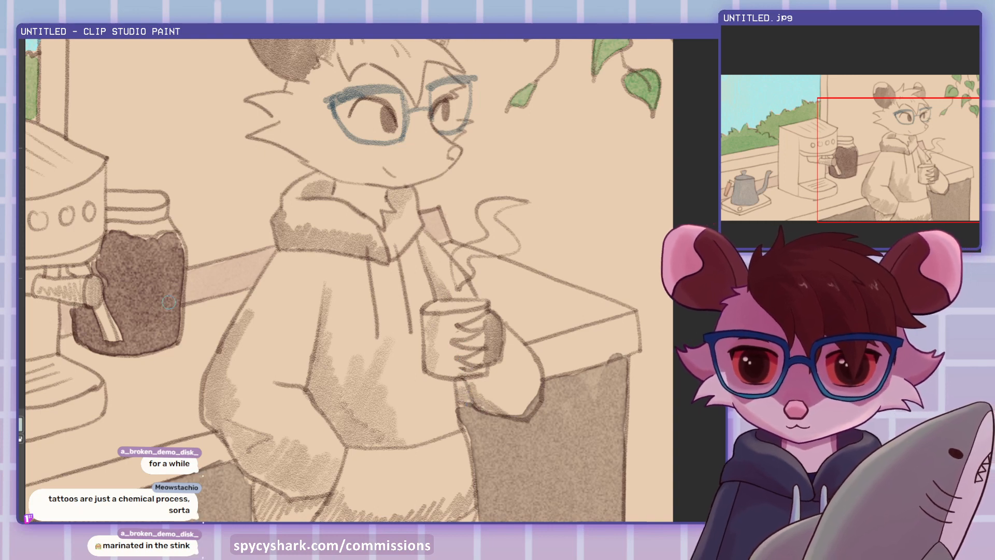
pyautogui.scroll(-3, 290, 352)
pyautogui.scroll(-2, 345, 376)
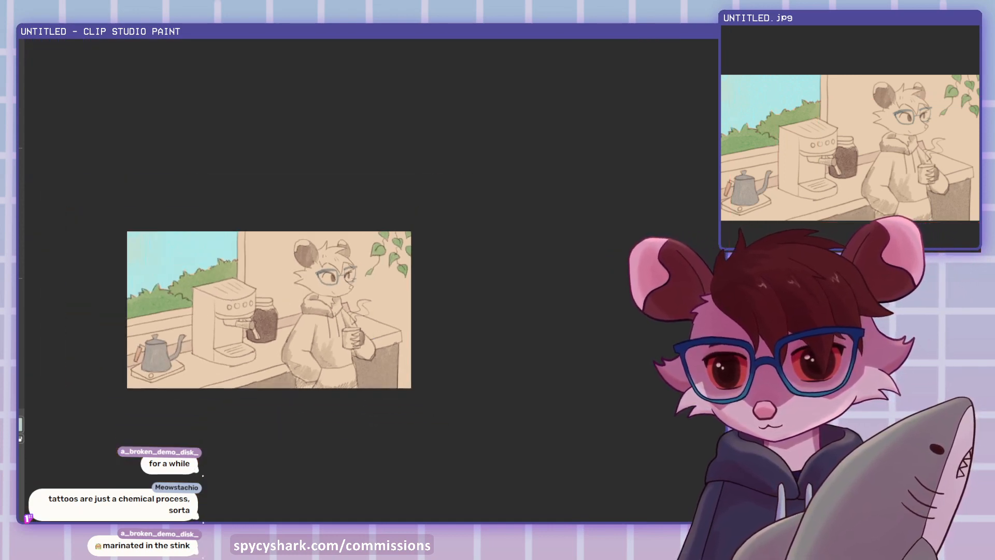
pyautogui.scroll(4, 290, 311)
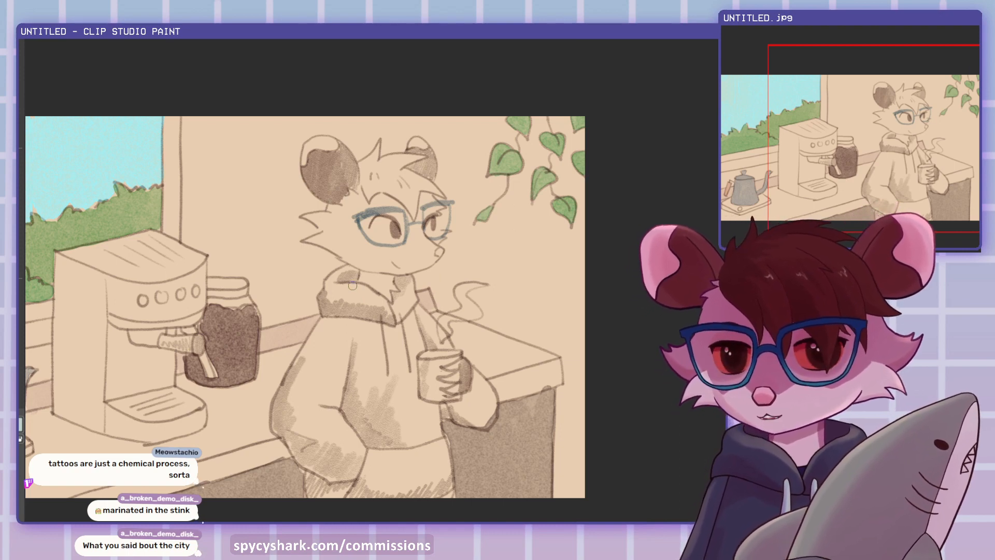
pyautogui.scroll(3, 352, 286)
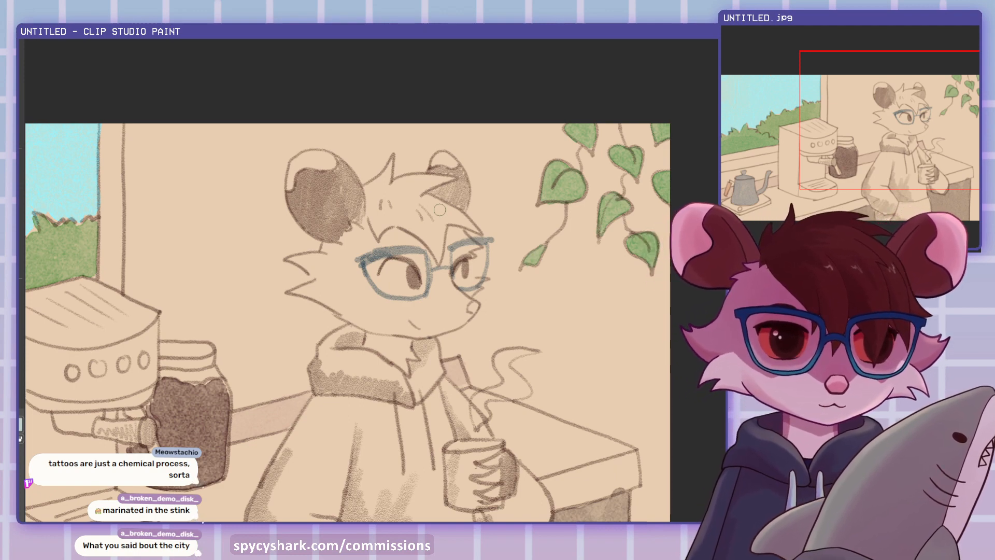
pyautogui.scroll(-1, 435, 188)
pyautogui.press('h')
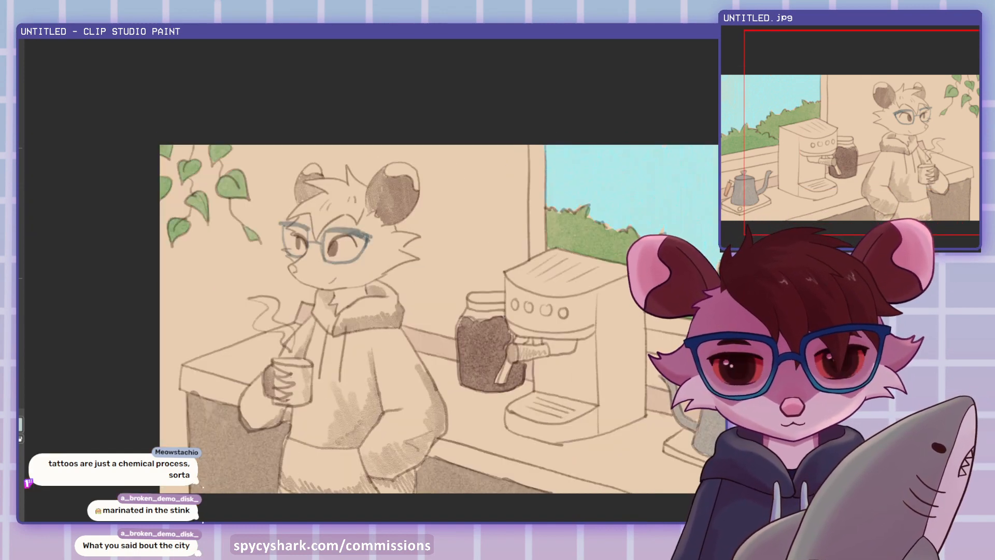
# Step: Shade the lower edges of the character's cheek fur and jaw in brown
pyautogui.press('h')
pyautogui.scroll(3, 316, 221)
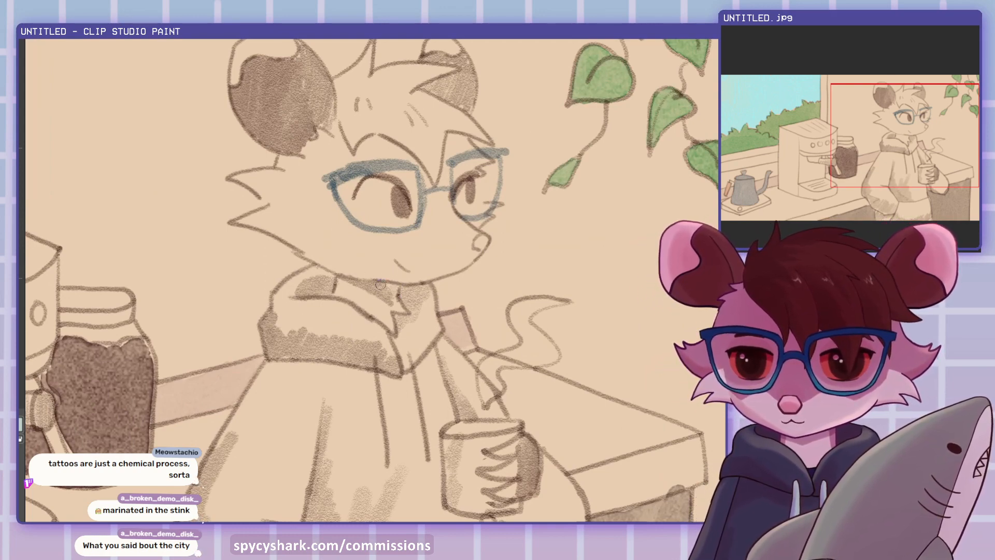
pyautogui.scroll(-5, 381, 284)
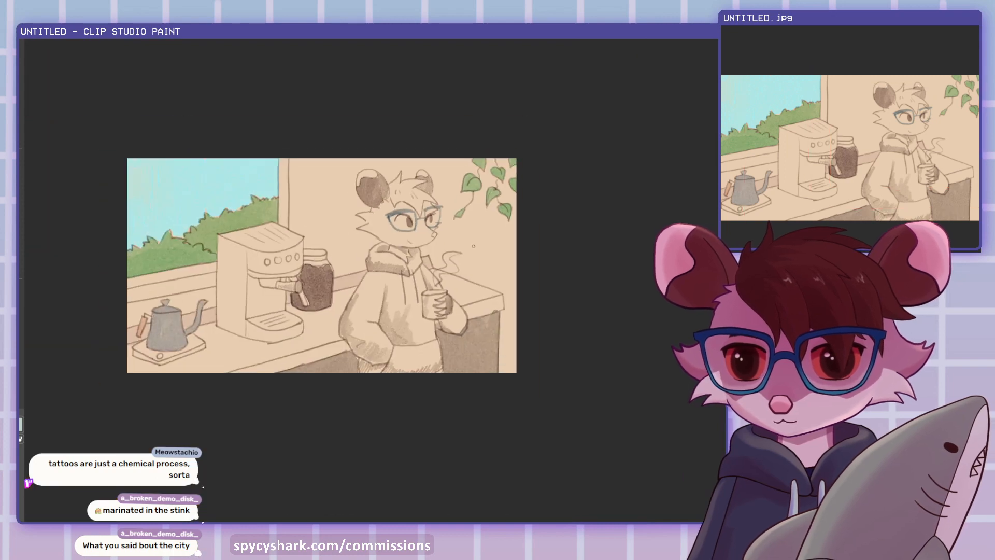
pyautogui.scroll(5, 411, 229)
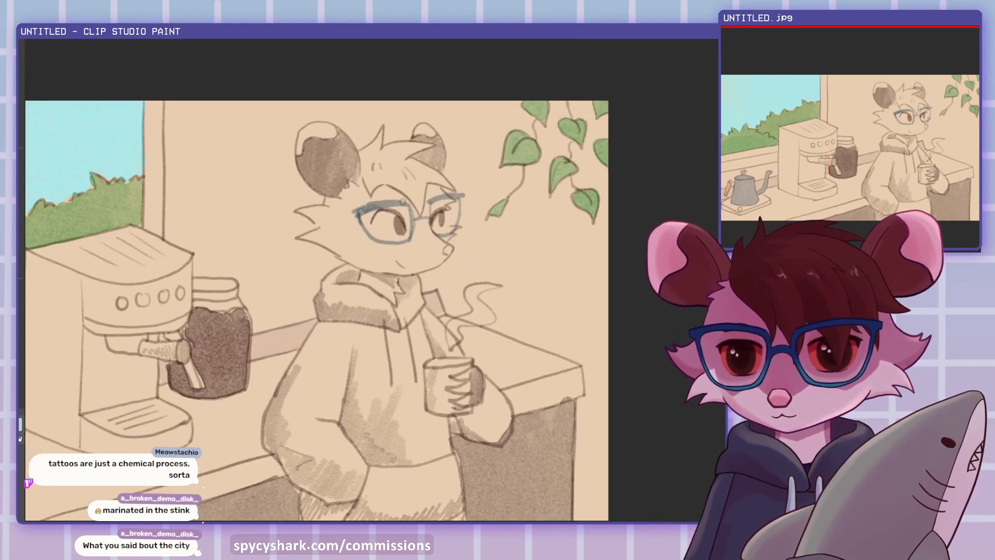
pyautogui.moveTo(264, 235)
pyautogui.mouseDown()
pyautogui.moveTo(337, 272)
pyautogui.moveTo(269, 237)
pyautogui.mouseUp()
pyautogui.moveTo(268, 197)
pyautogui.mouseDown()
pyautogui.moveTo(291, 213)
pyautogui.moveTo(264, 201)
pyautogui.mouseUp()
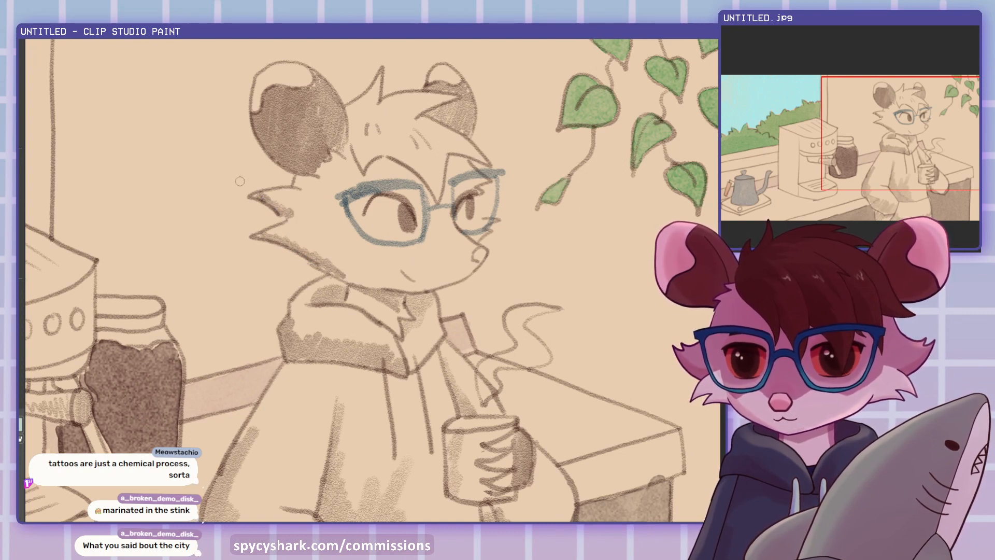
# Step: Examine the shaded cheek fur against the whole scene, up close, zoomed out and in a mirrored view
pyautogui.scroll(-3, 396, 115)
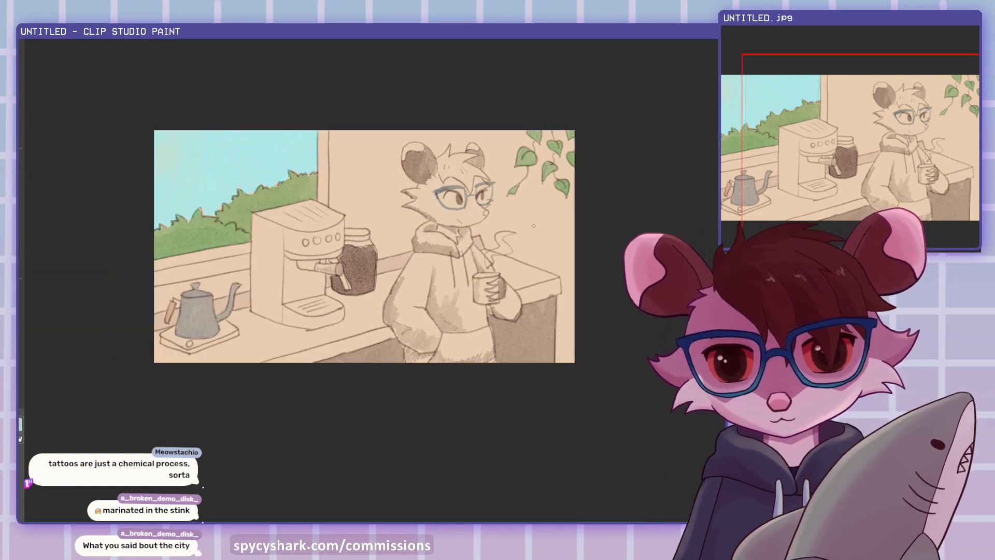
pyautogui.scroll(3, 477, 210)
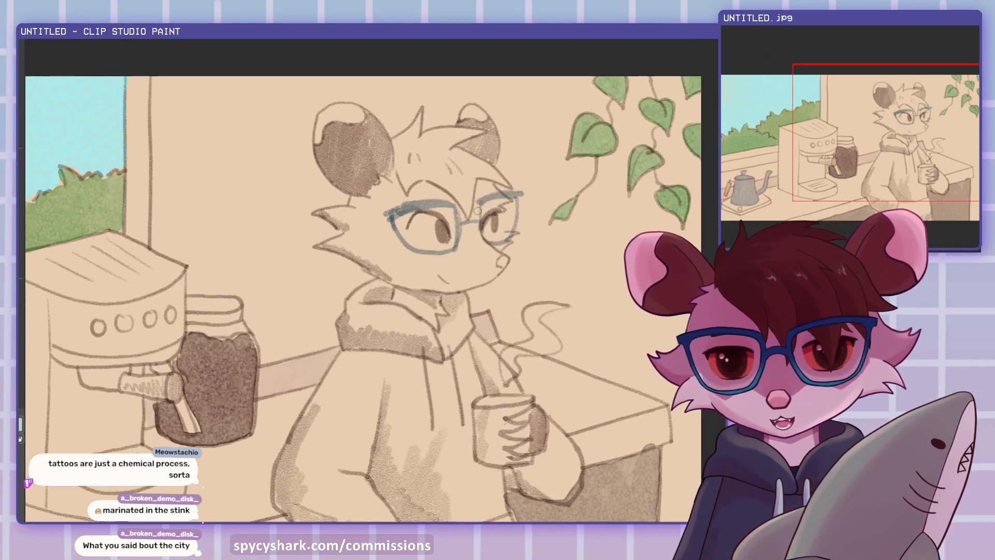
pyautogui.scroll(-2, 450, 207)
pyautogui.press('h')
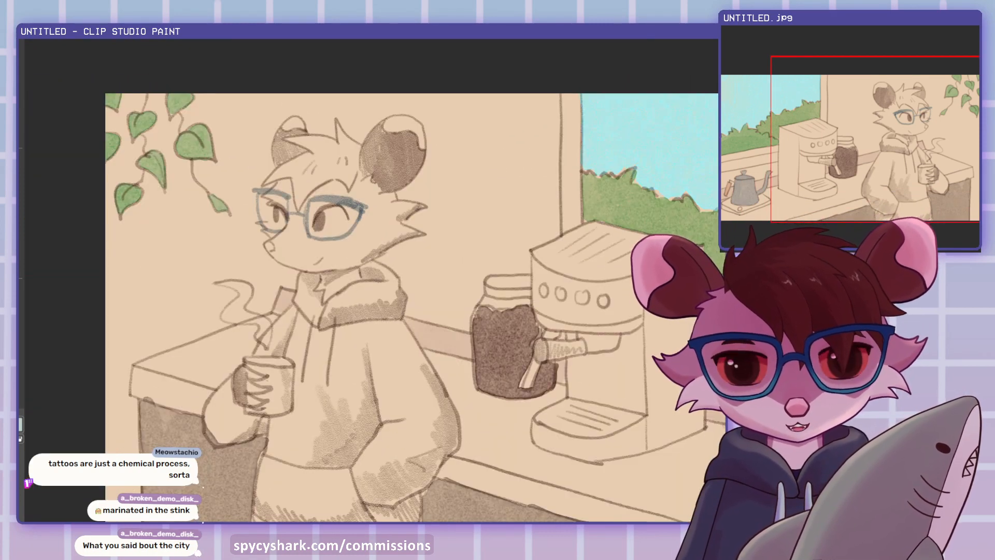
pyautogui.press('h')
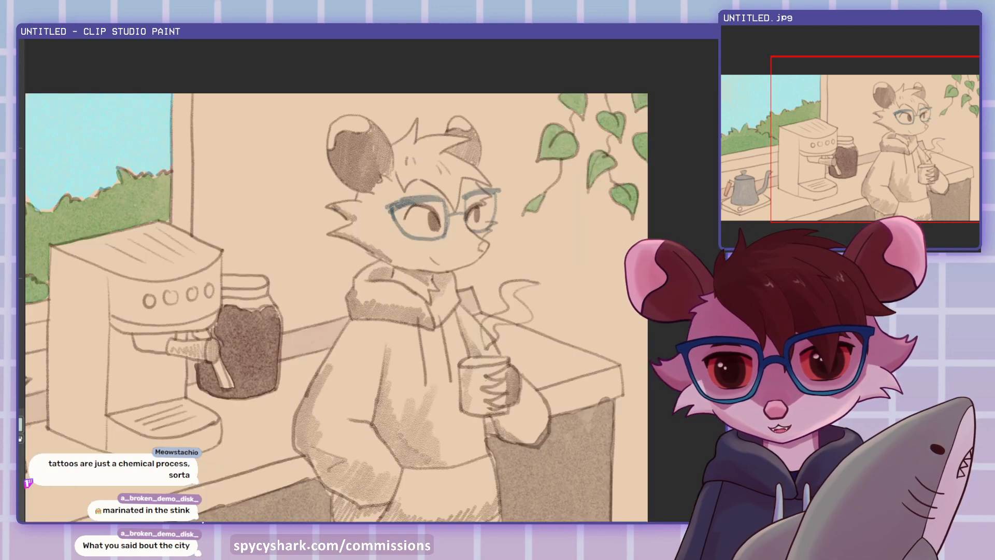
pyautogui.scroll(-3, 507, 304)
pyautogui.scroll(-1, 507, 305)
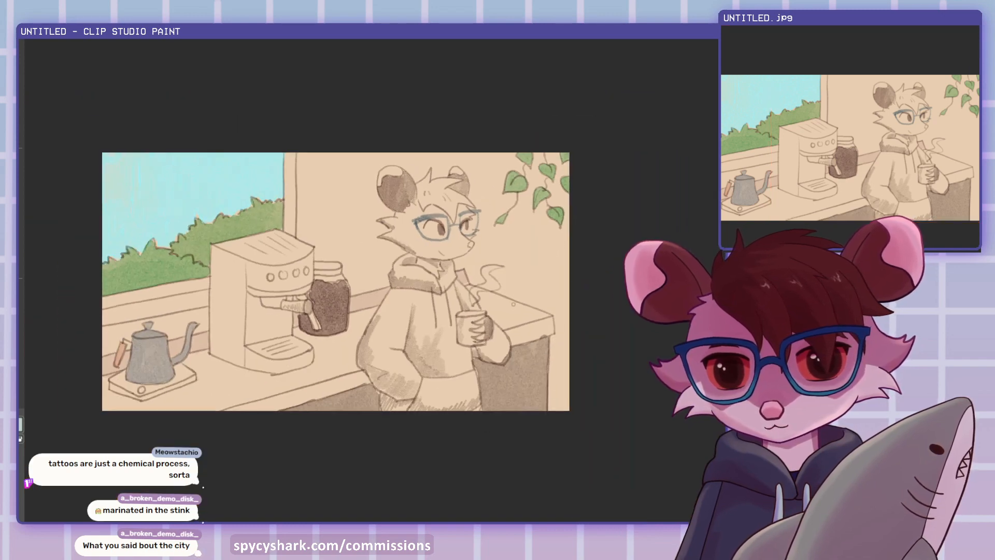
pyautogui.scroll(-1, 513, 304)
pyautogui.scroll(3, 424, 309)
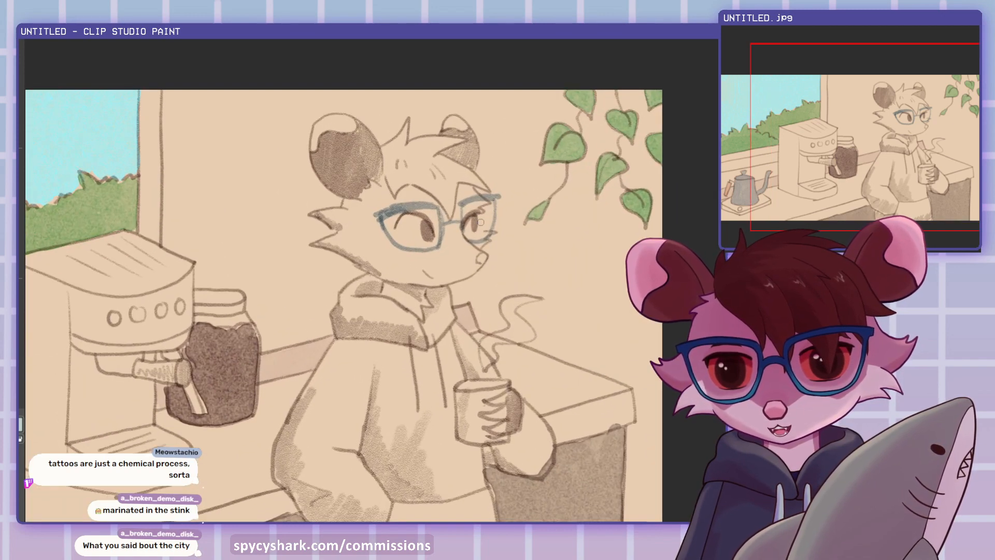
pyautogui.scroll(-1, 481, 222)
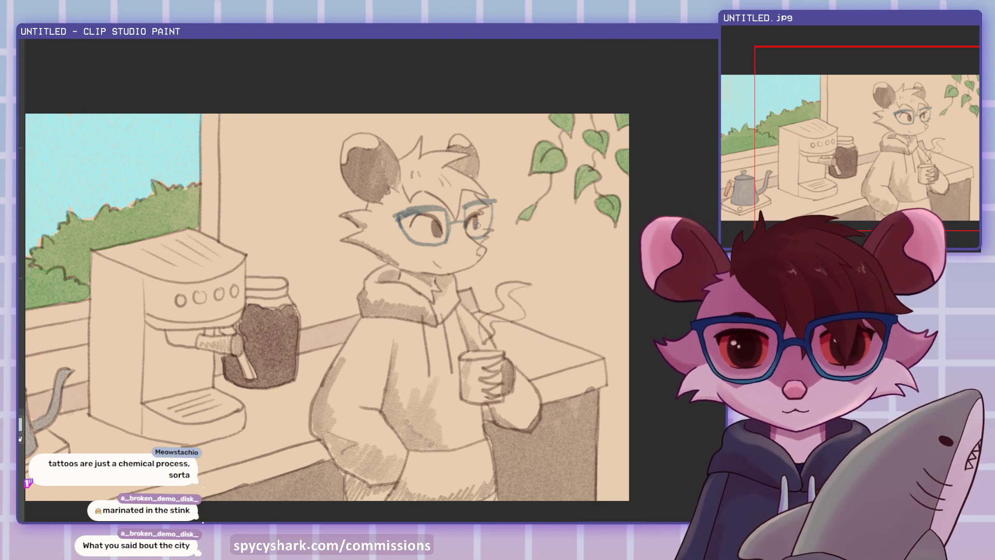
# Step: Lasso the area around the eyes inside the glasses and try deleting the eyes
pyautogui.scroll(2, 478, 224)
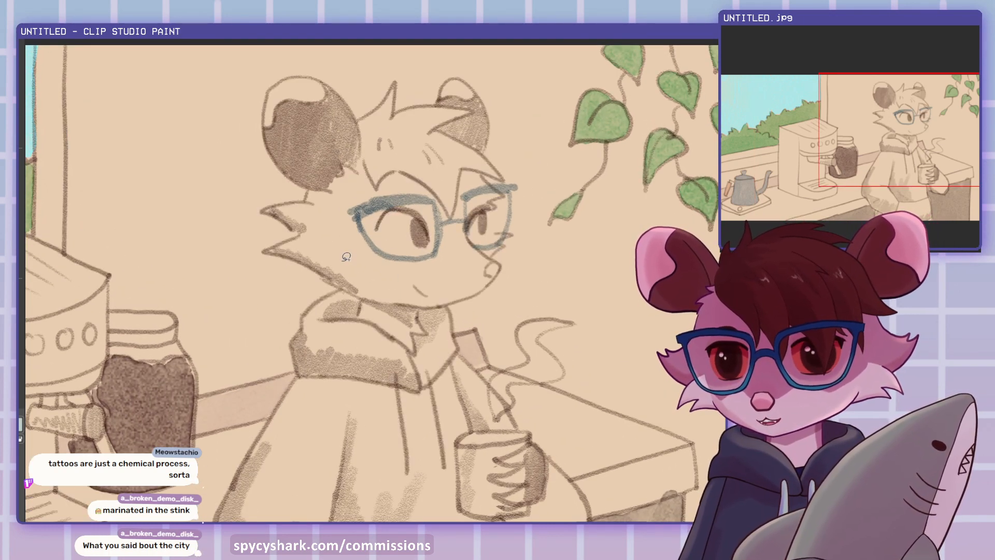
pyautogui.moveTo(357, 232)
pyautogui.mouseDown()
pyautogui.moveTo(400, 189)
pyautogui.moveTo(427, 191)
pyautogui.moveTo(463, 221)
pyautogui.moveTo(485, 197)
pyautogui.moveTo(497, 213)
pyautogui.moveTo(456, 248)
pyautogui.moveTo(392, 258)
pyautogui.moveTo(358, 219)
pyautogui.mouseUp()
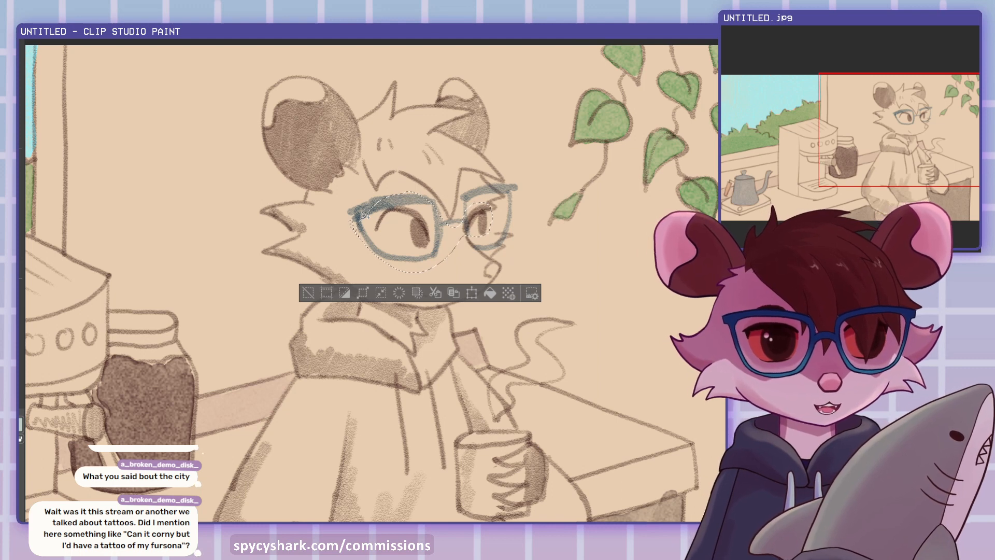
pyautogui.press('Delete')
pyautogui.hotkey('ctrl', 'z')
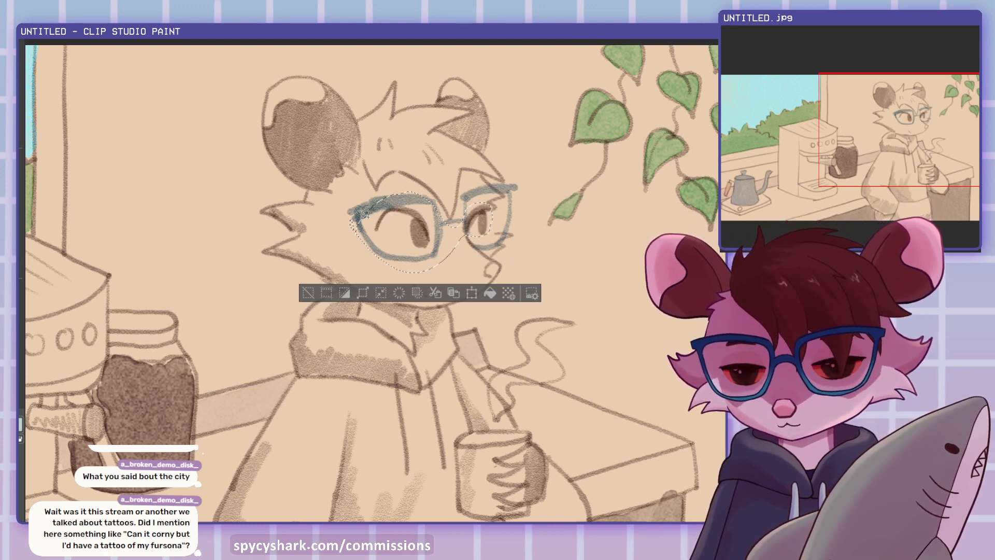
pyautogui.hotkey('ctrl', 'd')
pyautogui.hotkey('ctrl', 'z')
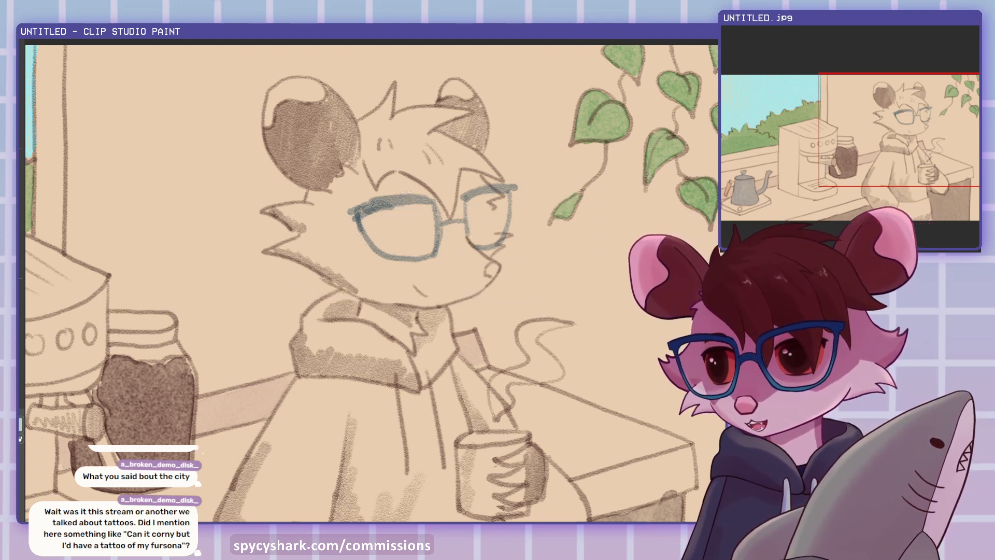
pyautogui.hotkey('ctrl', 'y')
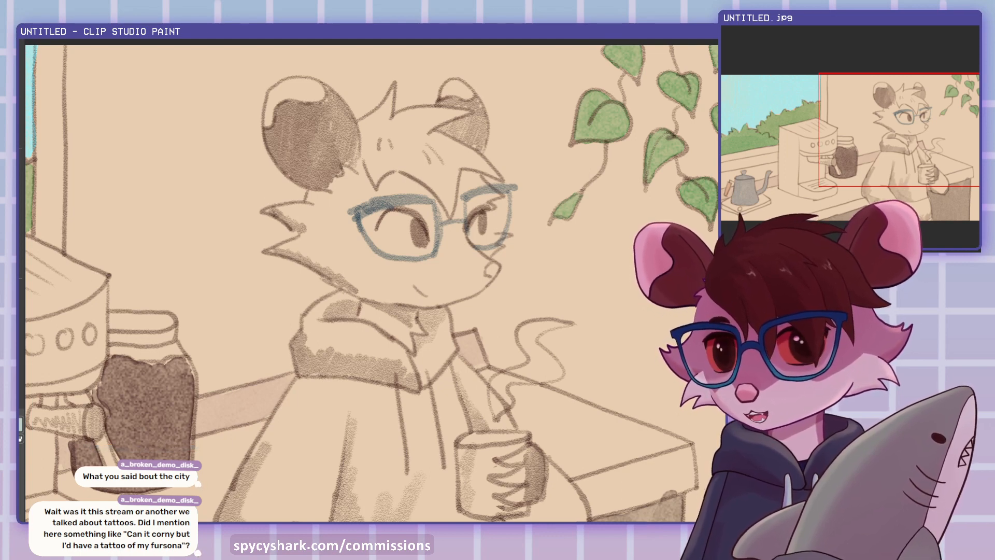
# Step: Examine the whole scene mirrored and at several zoom levels, comparing the character with and without the brown shading
pyautogui.scroll(-2, 514, 259)
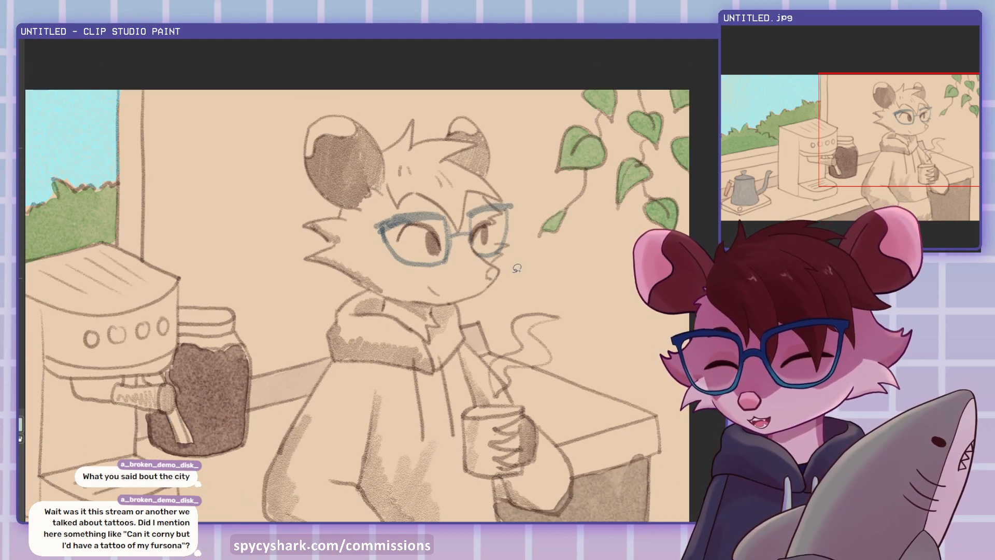
pyautogui.scroll(-2, 514, 258)
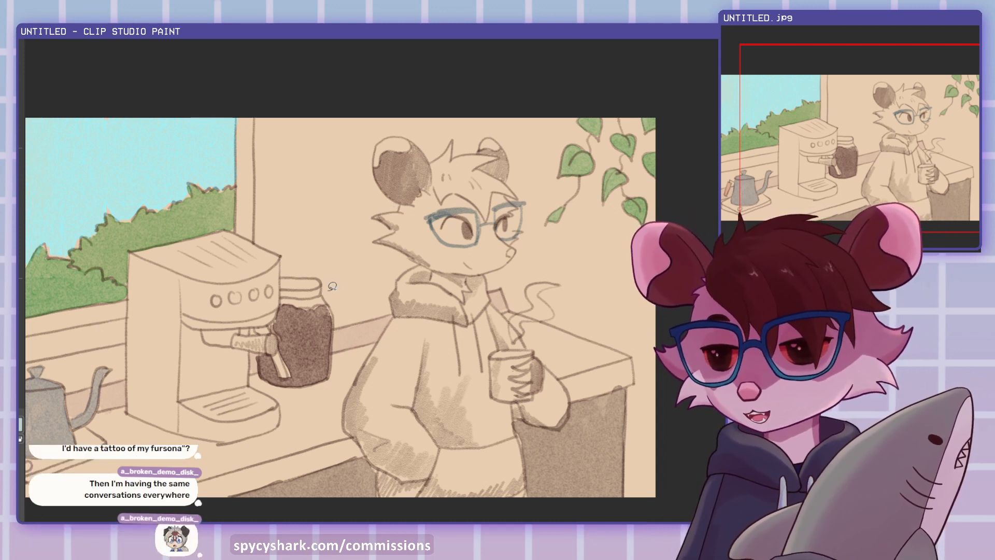
pyautogui.press('h')
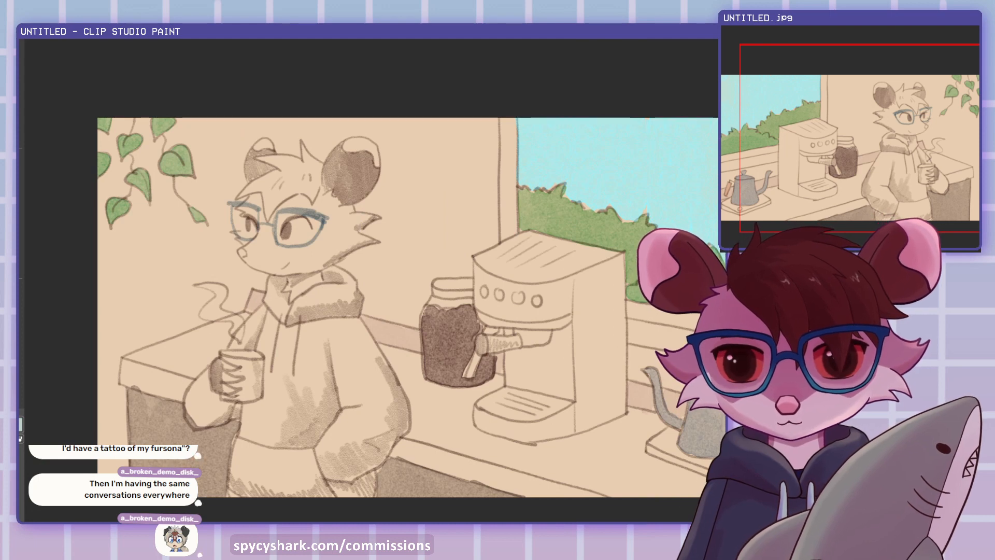
pyautogui.press('h')
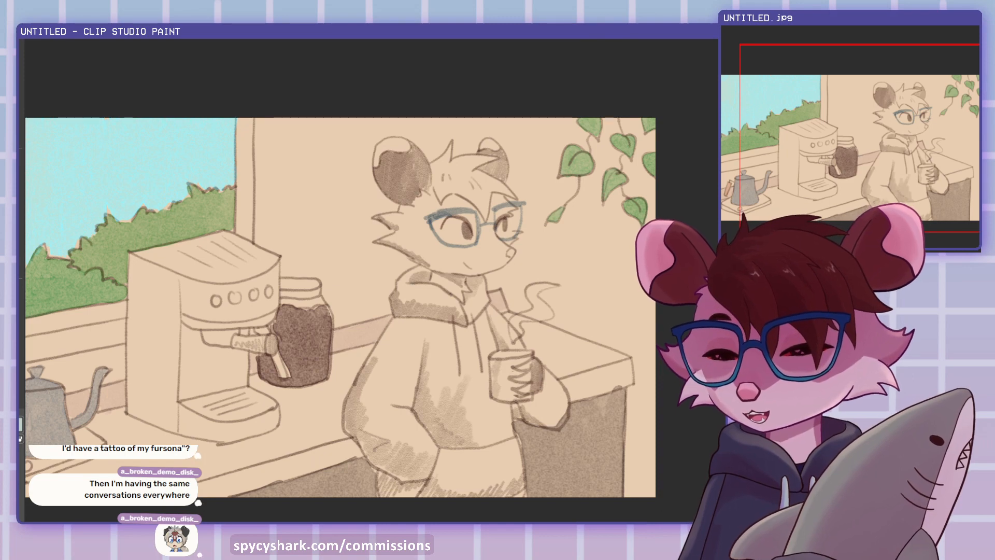
pyautogui.scroll(-4, 539, 295)
pyautogui.scroll(4, 534, 306)
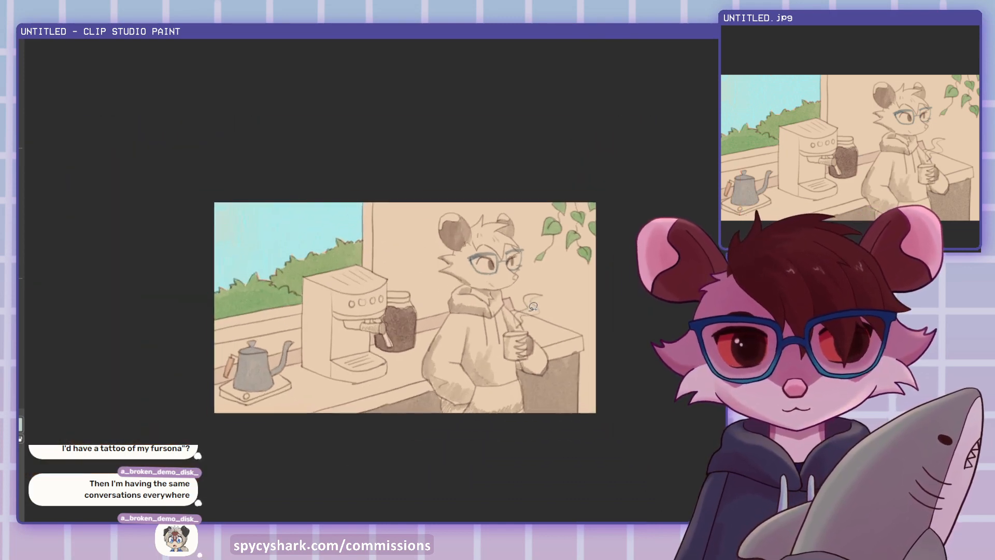
pyautogui.scroll(1, 478, 318)
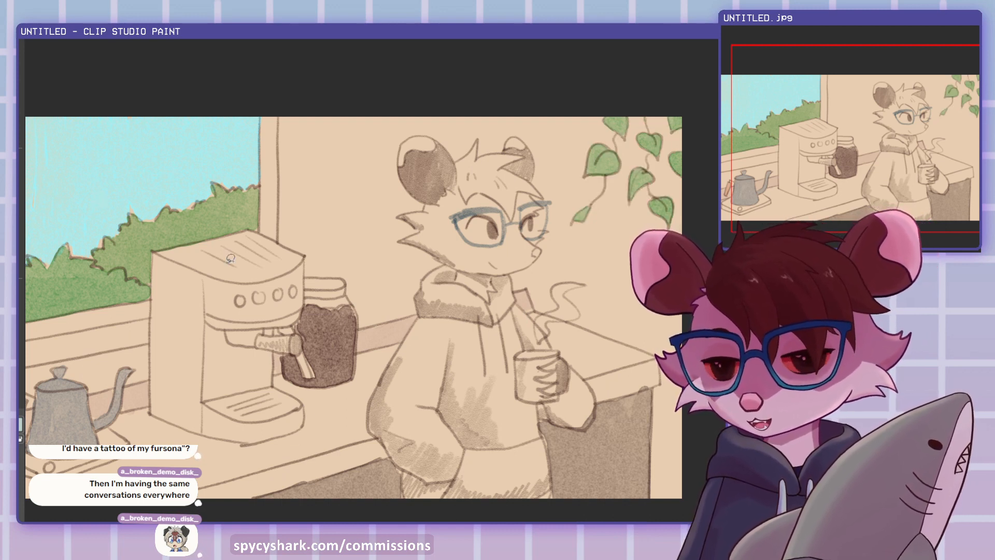
pyautogui.scroll(-1, 342, 302)
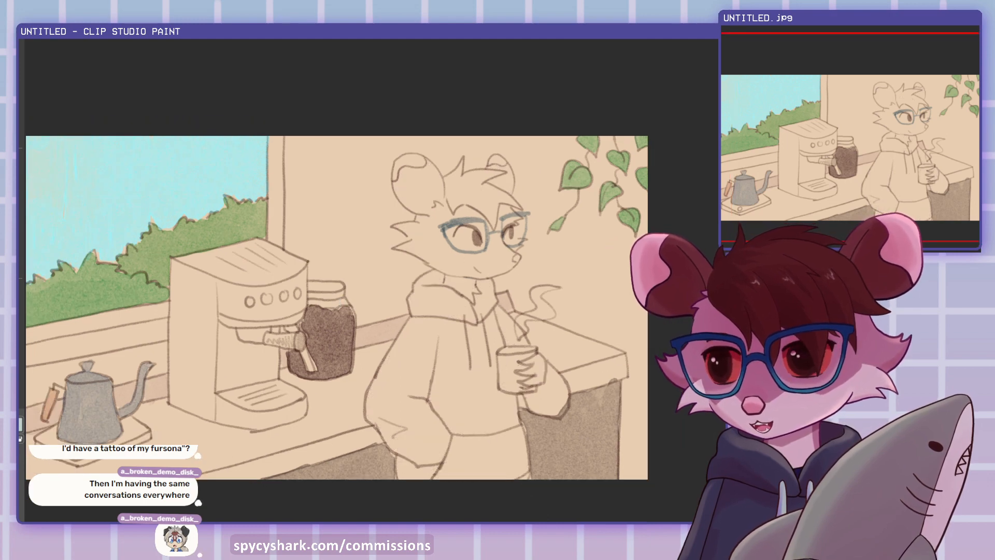
pyautogui.scroll(-2, 290, 321)
pyautogui.scroll(3, 289, 321)
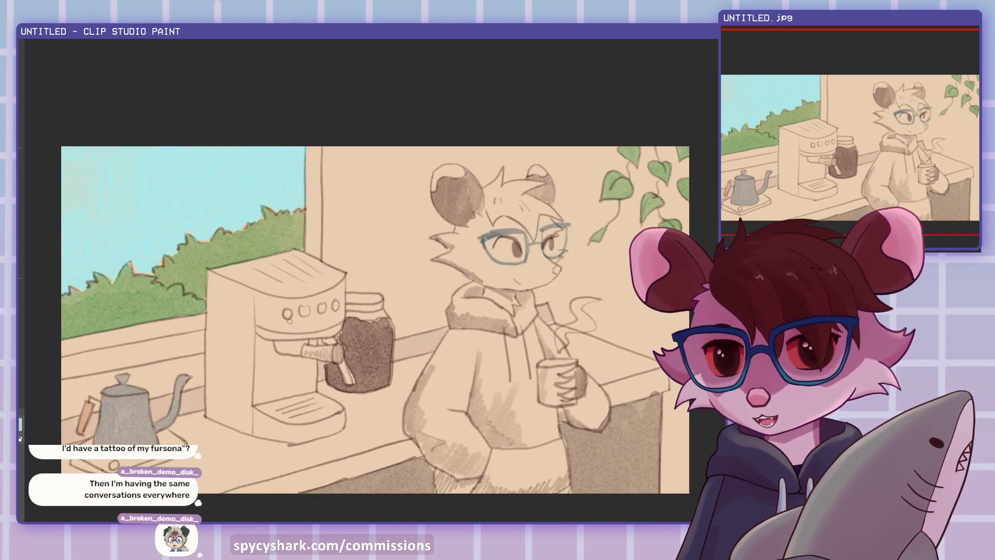
pyautogui.scroll(1, 289, 322)
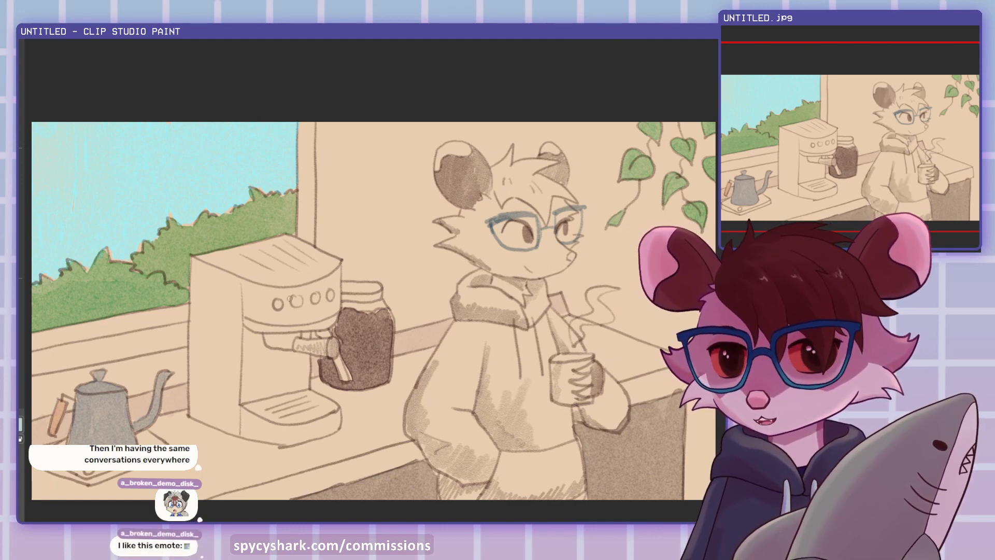
# Step: Try hatching the coffee machine's side panel and the edge of its base with brown diagonal strokes
pyautogui.scroll(2, 290, 299)
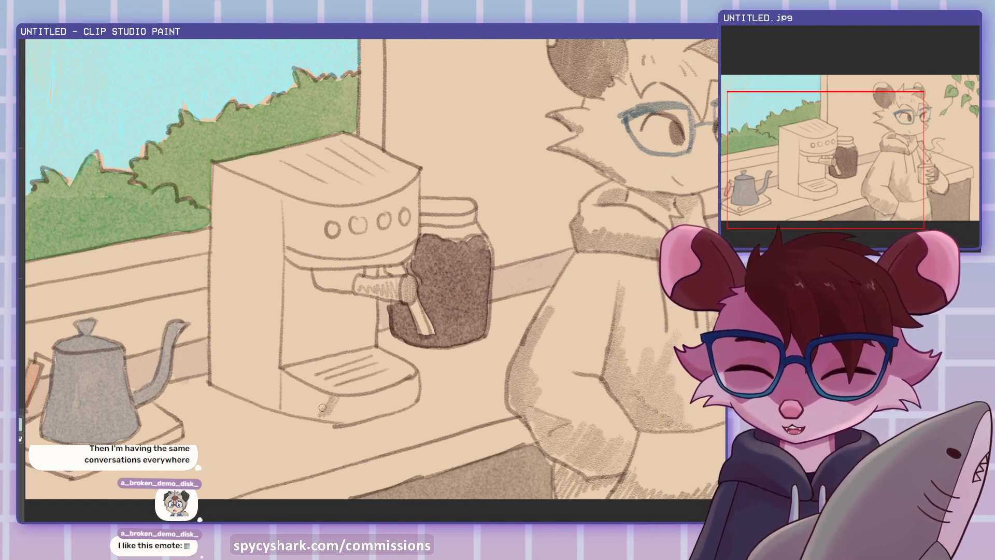
pyautogui.moveTo(322, 408)
pyautogui.mouseDown()
pyautogui.moveTo(301, 410)
pyautogui.moveTo(296, 383)
pyautogui.moveTo(277, 398)
pyautogui.moveTo(277, 371)
pyautogui.moveTo(255, 398)
pyautogui.moveTo(238, 380)
pyautogui.moveTo(225, 383)
pyautogui.moveTo(229, 328)
pyautogui.moveTo(216, 341)
pyautogui.moveTo(211, 281)
pyautogui.mouseUp()
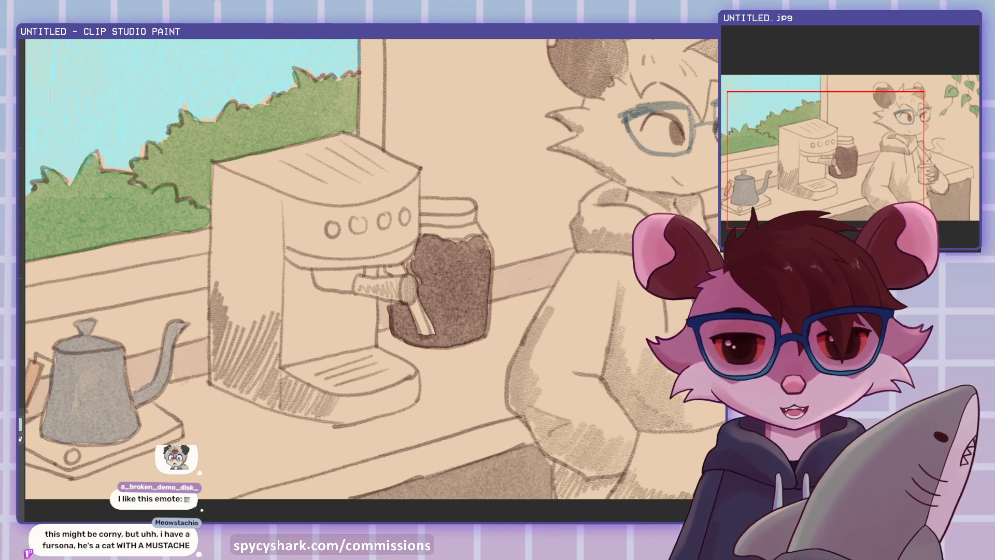
pyautogui.scroll(1, 221, 231)
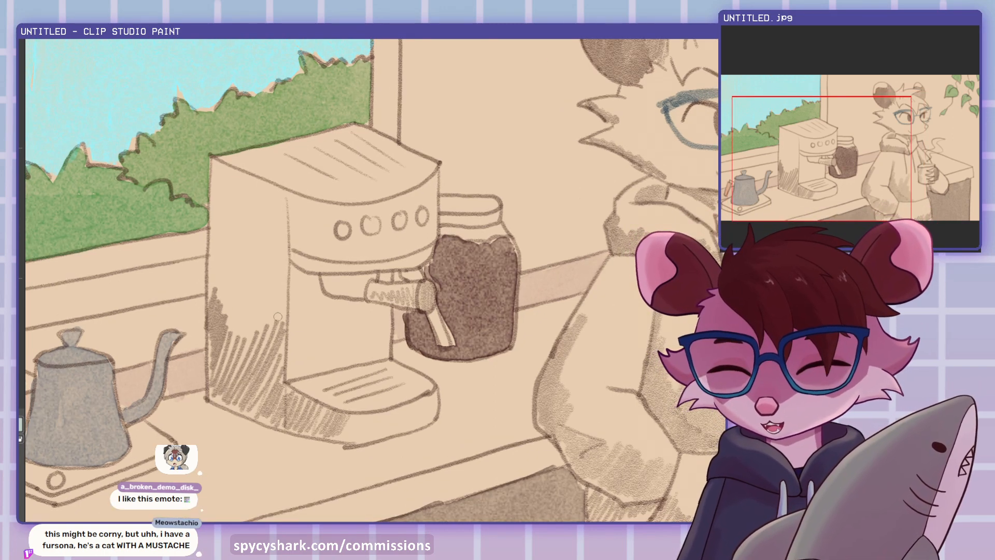
pyautogui.moveTo(277, 316)
pyautogui.mouseDown()
pyautogui.moveTo(288, 298)
pyautogui.moveTo(262, 329)
pyautogui.moveTo(271, 264)
pyautogui.moveTo(232, 327)
pyautogui.moveTo(235, 279)
pyautogui.moveTo(219, 299)
pyautogui.moveTo(226, 240)
pyautogui.moveTo(214, 260)
pyautogui.moveTo(214, 203)
pyautogui.moveTo(242, 183)
pyautogui.moveTo(241, 246)
pyautogui.moveTo(276, 191)
pyautogui.moveTo(274, 255)
pyautogui.moveTo(284, 236)
pyautogui.moveTo(242, 254)
pyautogui.mouseUp()
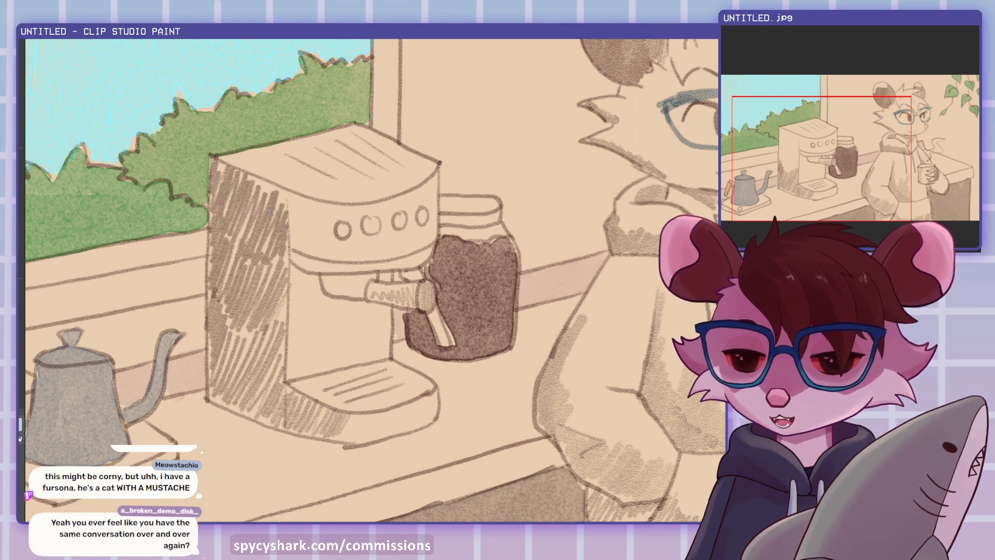
pyautogui.moveTo(270, 212)
pyautogui.mouseDown()
pyautogui.moveTo(267, 191)
pyautogui.moveTo(248, 187)
pyautogui.mouseUp()
# Step: Check the coffee machine's hatching against the whole scene and in a mirrored view, and undo that hatching
pyautogui.scroll(-3, 283, 228)
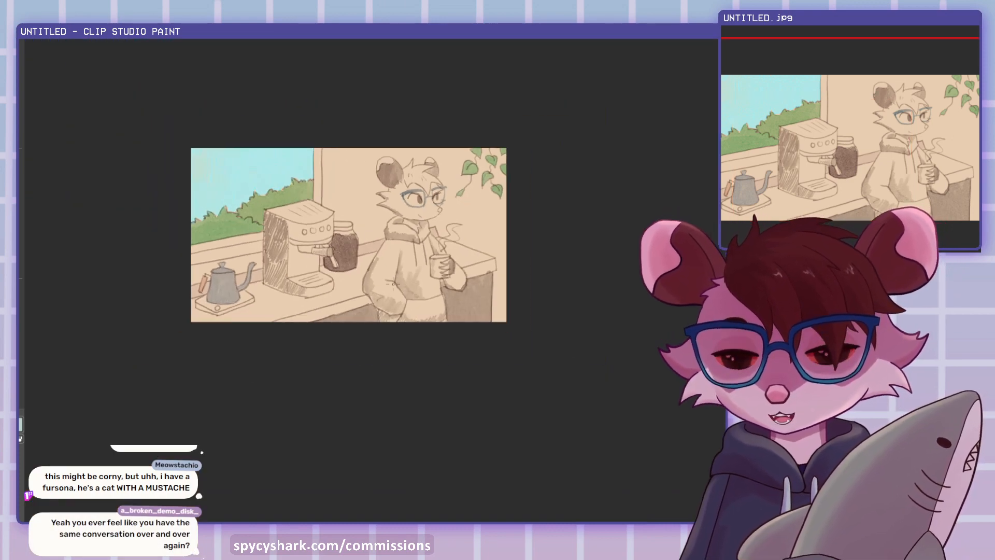
pyautogui.scroll(-1, 429, 296)
pyautogui.scroll(1, 307, 208)
pyautogui.press('h')
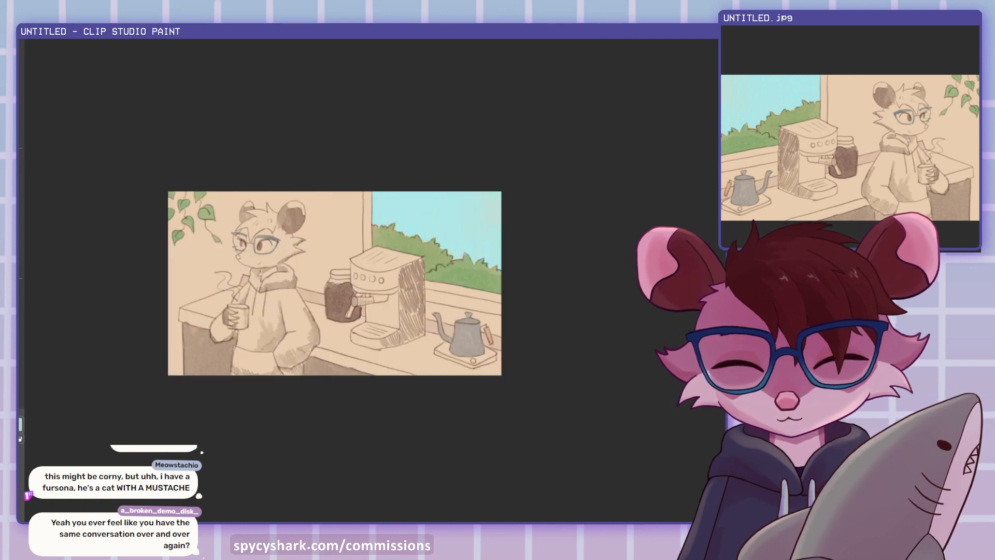
pyautogui.press('h')
pyautogui.scroll(5, 331, 280)
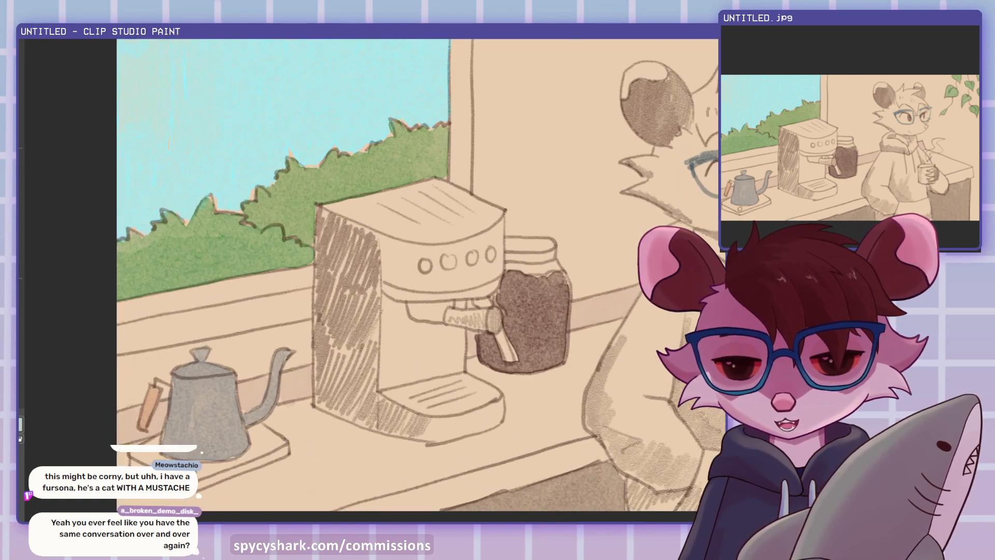
pyautogui.hotkey('ctrl', 'z')
pyautogui.hotkey('ctrl', 'z')
# Step: Fill the coffee machine's side panel with tighter rows of brown diagonal hatching, from its lower edge up to the top
pyautogui.scroll(2, 381, 353)
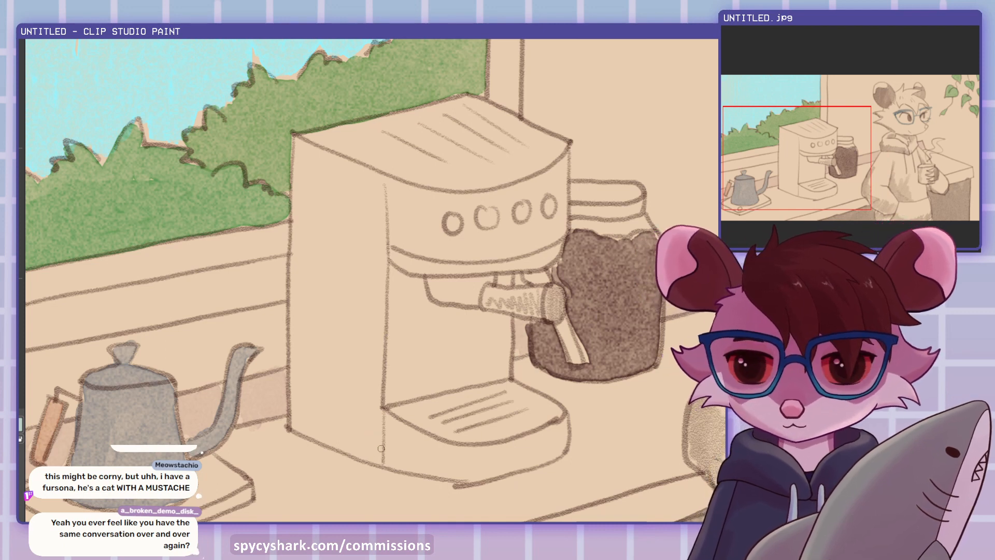
pyautogui.moveTo(381, 449)
pyautogui.mouseDown()
pyautogui.moveTo(377, 409)
pyautogui.moveTo(347, 443)
pyautogui.moveTo(348, 415)
pyautogui.moveTo(315, 428)
pyautogui.moveTo(314, 402)
pyautogui.moveTo(298, 423)
pyautogui.moveTo(290, 402)
pyautogui.mouseUp()
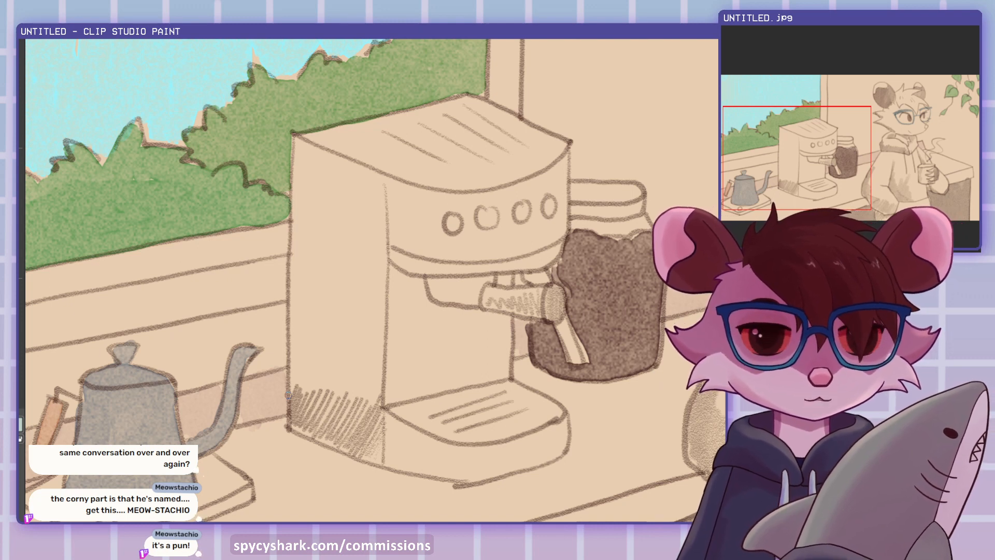
pyautogui.moveTo(381, 395)
pyautogui.mouseDown()
pyautogui.moveTo(376, 343)
pyautogui.moveTo(337, 387)
pyautogui.moveTo(345, 344)
pyautogui.moveTo(328, 372)
pyautogui.moveTo(316, 376)
pyautogui.moveTo(320, 353)
pyautogui.moveTo(295, 381)
pyautogui.moveTo(298, 348)
pyautogui.mouseUp()
pyautogui.moveTo(294, 322)
pyautogui.mouseDown()
pyautogui.moveTo(319, 301)
pyautogui.moveTo(311, 335)
pyautogui.moveTo(337, 307)
pyautogui.moveTo(331, 332)
pyautogui.moveTo(359, 310)
pyautogui.moveTo(354, 334)
pyautogui.moveTo(381, 312)
pyautogui.moveTo(381, 334)
pyautogui.moveTo(386, 239)
pyautogui.moveTo(344, 301)
pyautogui.moveTo(346, 256)
pyautogui.moveTo(316, 290)
pyautogui.moveTo(320, 244)
pyautogui.moveTo(296, 283)
pyautogui.moveTo(300, 213)
pyautogui.moveTo(294, 228)
pyautogui.moveTo(318, 198)
pyautogui.moveTo(320, 239)
pyautogui.moveTo(349, 202)
pyautogui.moveTo(351, 237)
pyautogui.moveTo(379, 213)
pyautogui.moveTo(382, 233)
pyautogui.moveTo(384, 183)
pyautogui.moveTo(369, 201)
pyautogui.moveTo(368, 170)
pyautogui.moveTo(344, 194)
pyautogui.moveTo(340, 154)
pyautogui.moveTo(316, 196)
pyautogui.moveTo(302, 148)
pyautogui.moveTo(294, 220)
pyautogui.mouseUp()
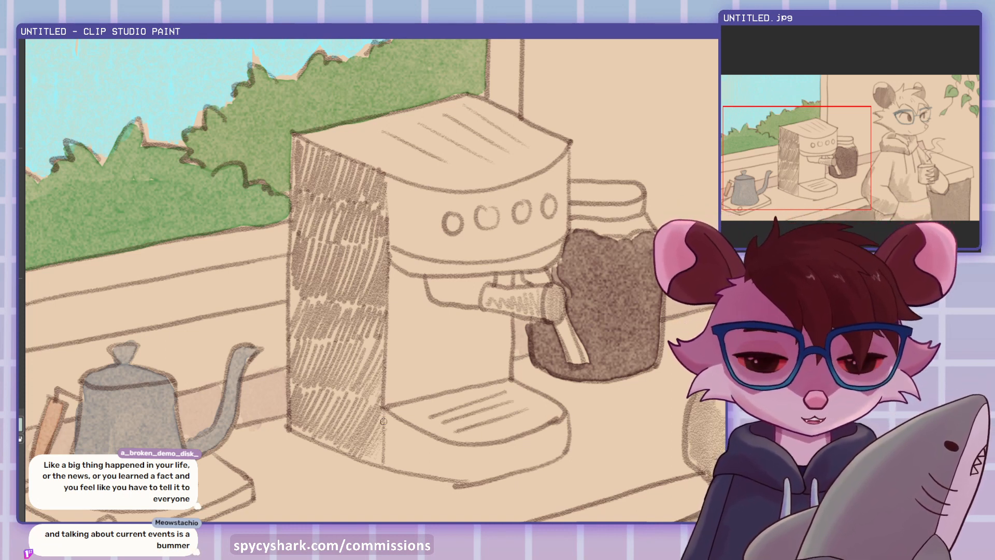
# Step: Hatch the rim of the coffee machine's base, the end of its control panel beside the dark side, and the brew head in brown
pyautogui.moveTo(386, 412)
pyautogui.mouseDown()
pyautogui.moveTo(399, 459)
pyautogui.moveTo(413, 443)
pyautogui.moveTo(480, 472)
pyautogui.moveTo(467, 430)
pyautogui.mouseUp()
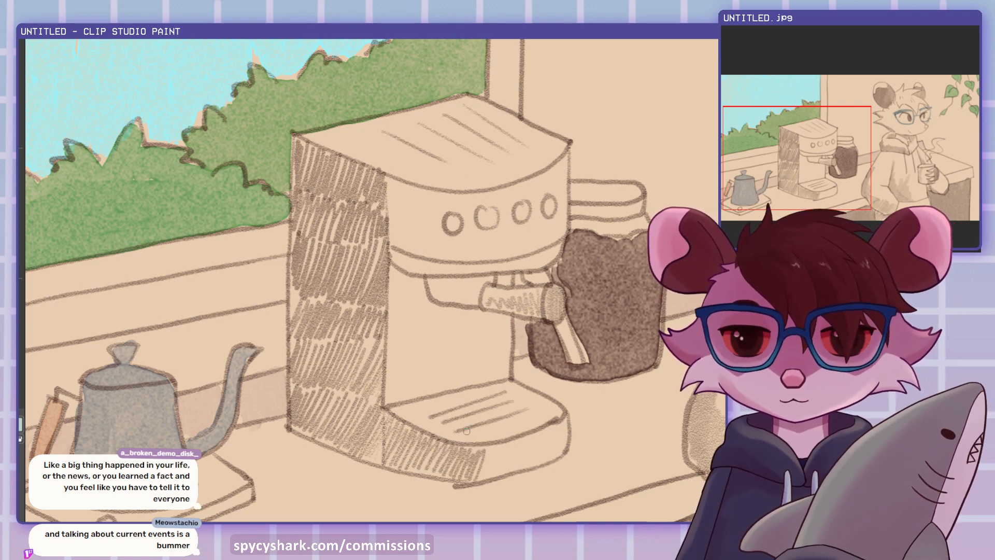
pyautogui.moveTo(562, 444)
pyautogui.mouseDown()
pyautogui.moveTo(533, 466)
pyautogui.moveTo(534, 450)
pyautogui.moveTo(516, 468)
pyautogui.moveTo(507, 448)
pyautogui.moveTo(484, 477)
pyautogui.moveTo(484, 454)
pyautogui.mouseUp()
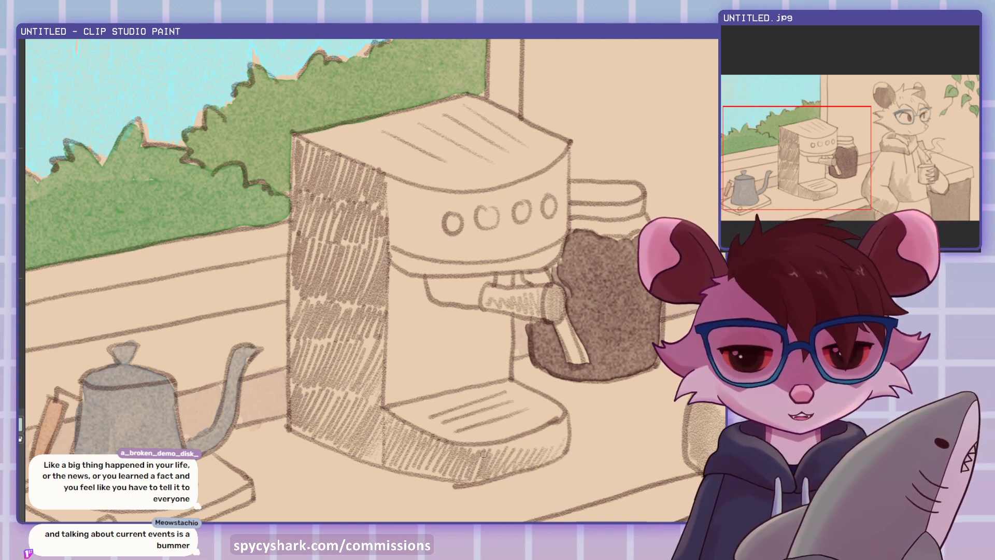
pyautogui.moveTo(425, 218)
pyautogui.mouseDown()
pyautogui.moveTo(400, 247)
pyautogui.moveTo(409, 201)
pyautogui.moveTo(407, 189)
pyautogui.moveTo(392, 215)
pyautogui.moveTo(390, 184)
pyautogui.moveTo(432, 208)
pyautogui.moveTo(442, 191)
pyautogui.moveTo(424, 252)
pyautogui.moveTo(433, 223)
pyautogui.mouseUp()
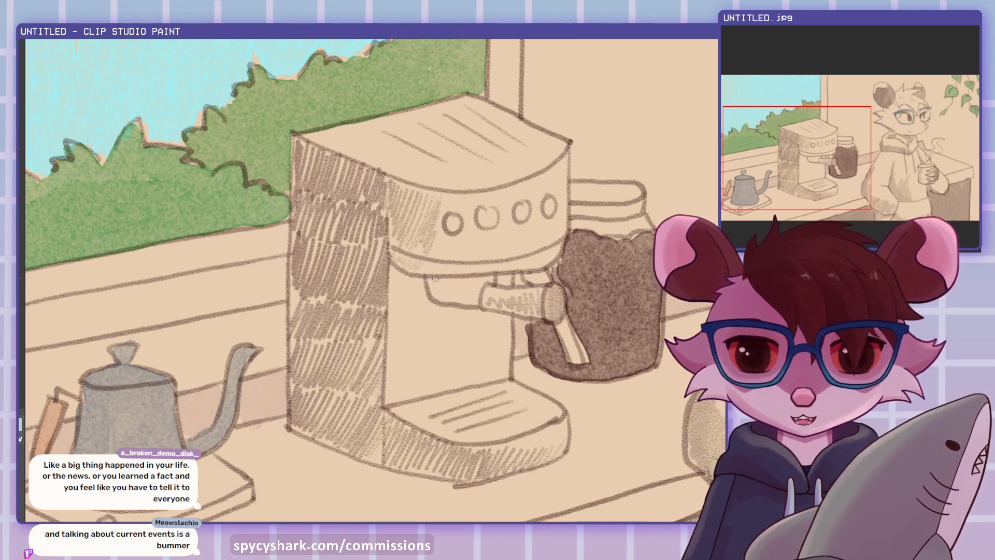
pyautogui.moveTo(436, 282); pyautogui.dragTo(452, 297)
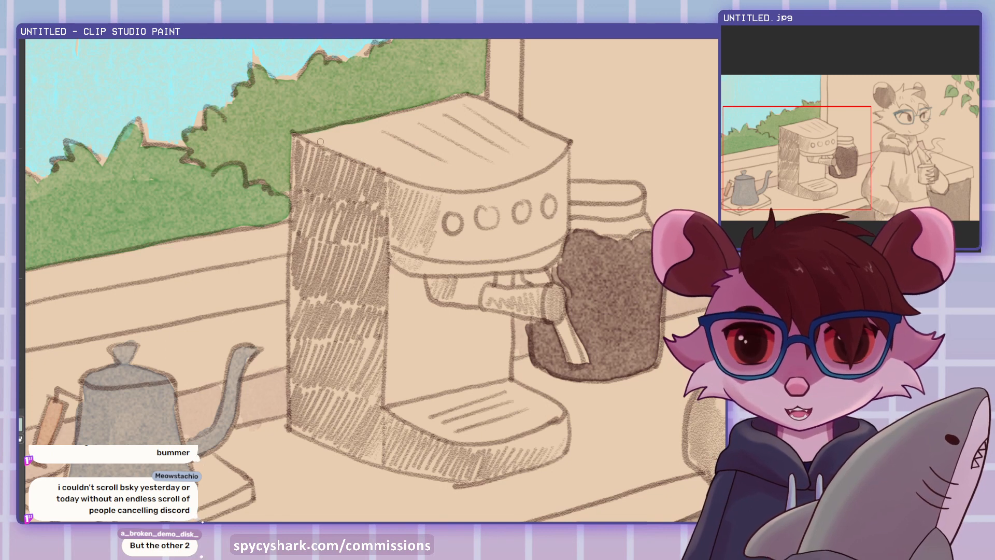
# Step: Try hatching the coffee machine's top surface with brown zigzag strokes, and undo it
pyautogui.moveTo(331, 127)
pyautogui.mouseDown()
pyautogui.moveTo(358, 121)
pyautogui.moveTo(349, 154)
pyautogui.moveTo(379, 132)
pyautogui.moveTo(375, 158)
pyautogui.moveTo(394, 148)
pyautogui.moveTo(409, 171)
pyautogui.moveTo(476, 180)
pyautogui.mouseUp()
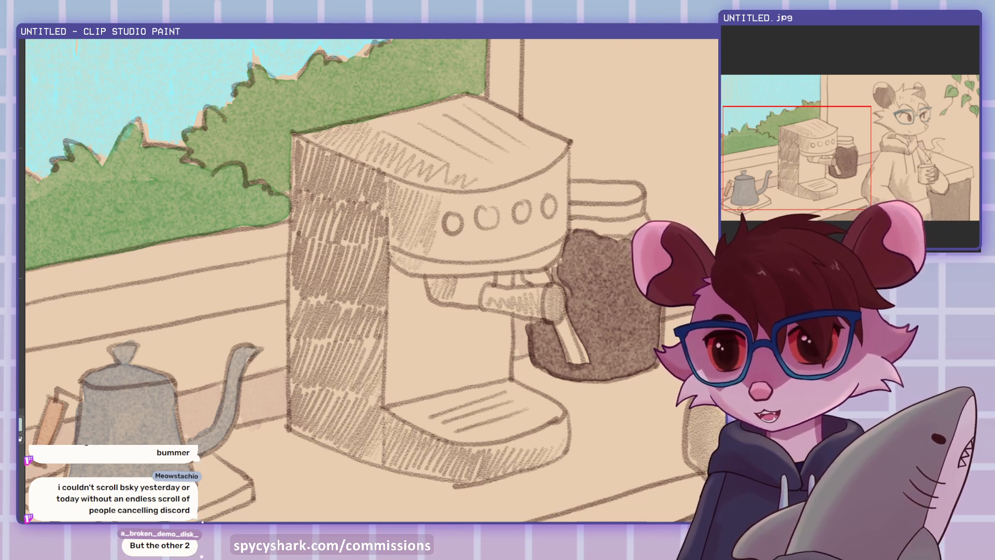
pyautogui.hotkey('ctrl', 'z')
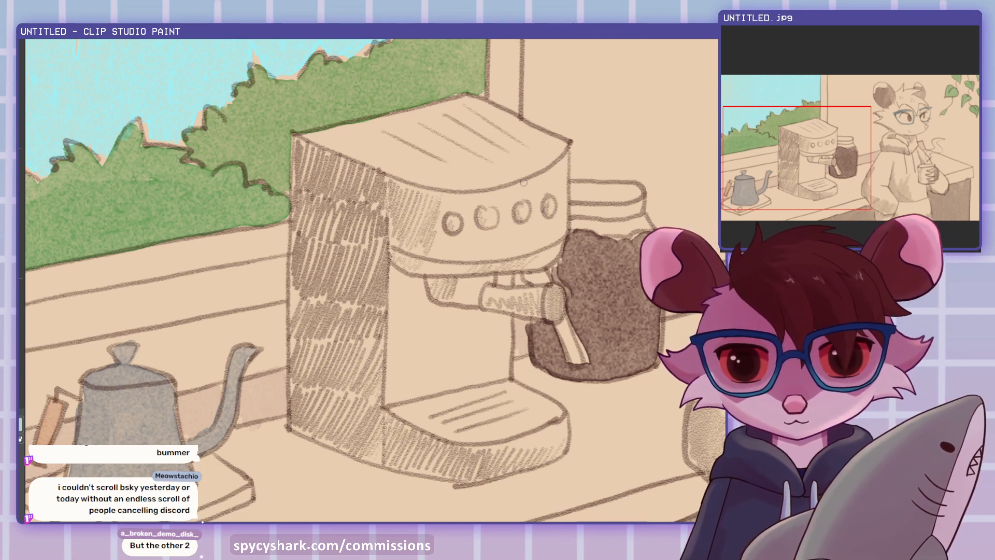
# Step: Examine the whole scene at several zoom levels, comparing it with and without the brown shading on the character and coffee machine
pyautogui.scroll(-6, 500, 175)
pyautogui.scroll(2, 544, 267)
pyautogui.scroll(1, 548, 268)
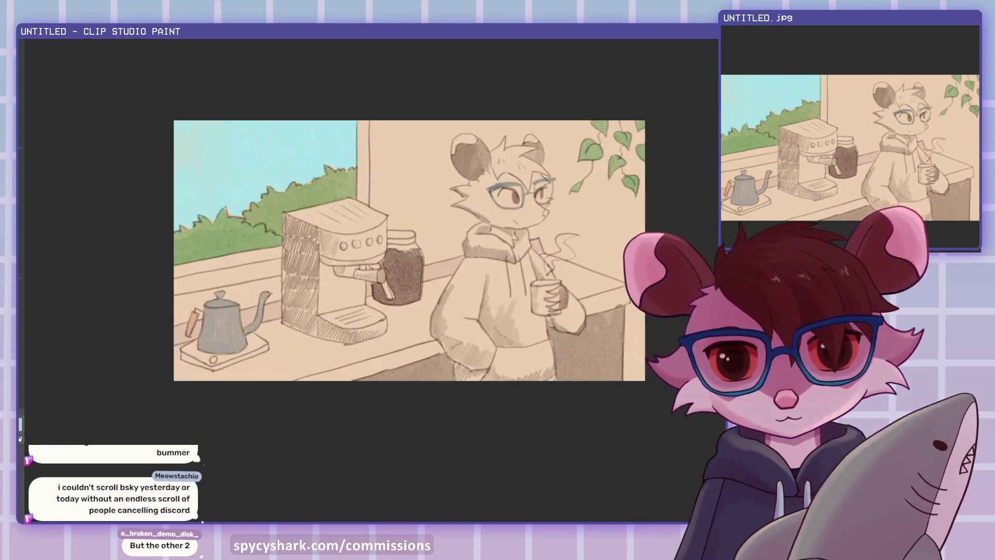
pyautogui.scroll(2, 426, 212)
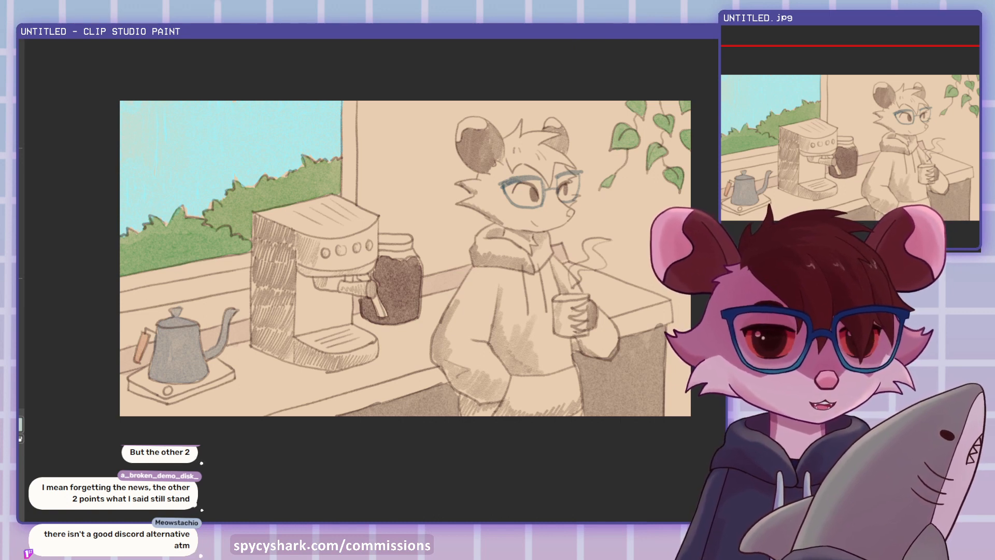
pyautogui.scroll(1, 451, 294)
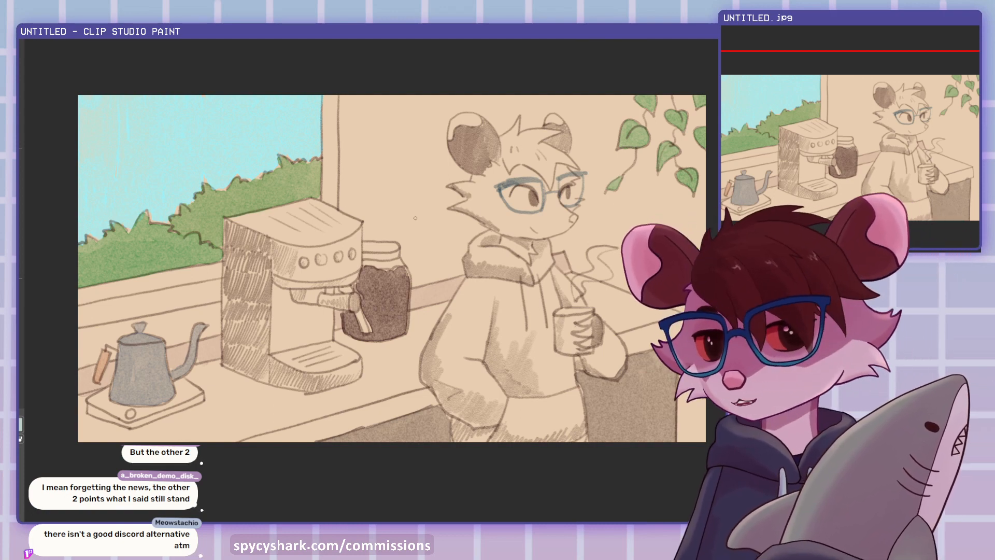
pyautogui.scroll(-1, 395, 234)
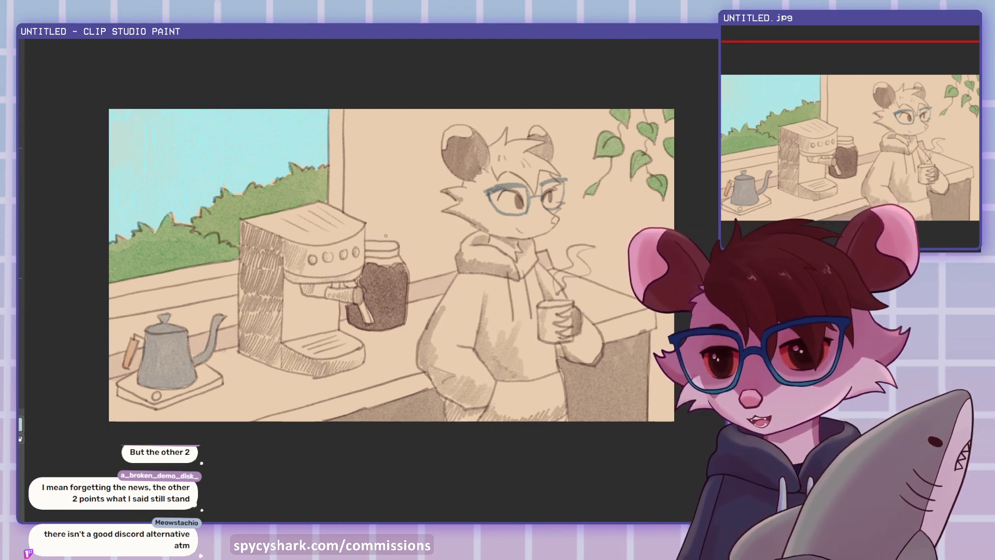
pyautogui.scroll(4, 385, 236)
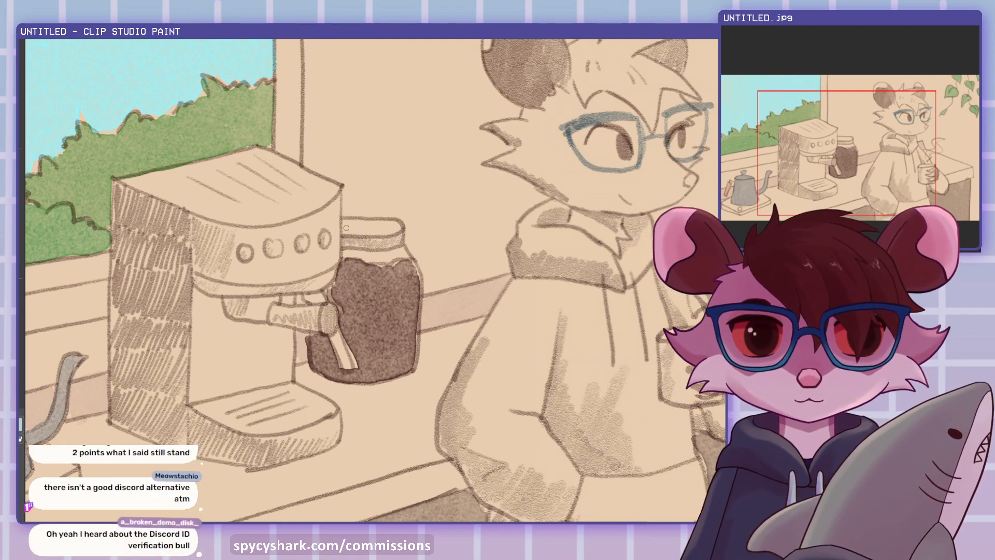
pyautogui.scroll(-4, 347, 228)
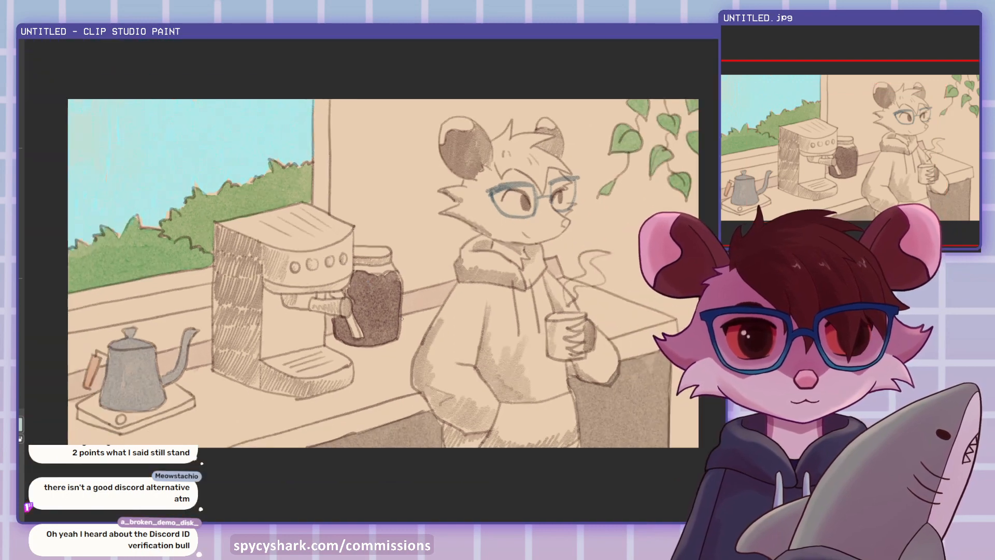
pyautogui.scroll(1, 334, 212)
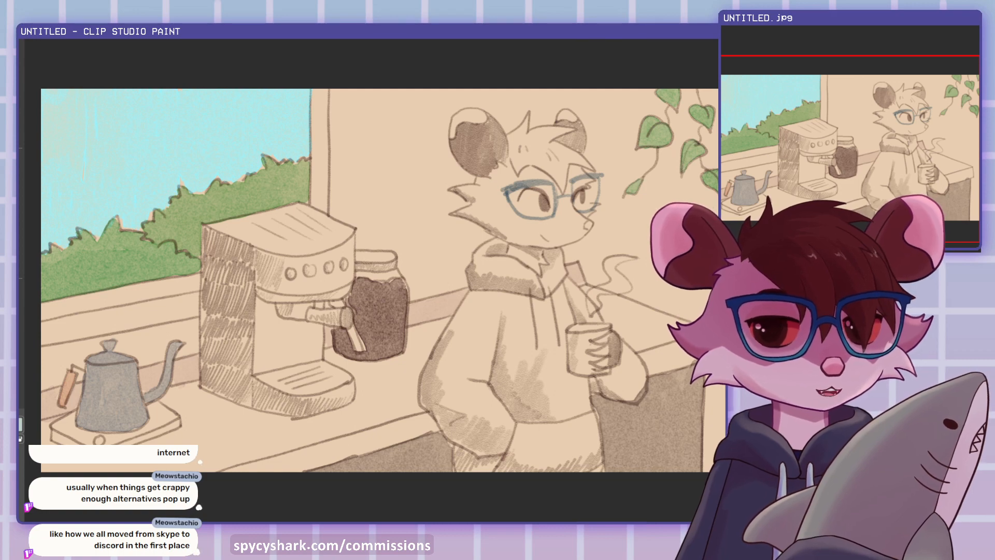
pyautogui.hotkey('ctrl', 'z')
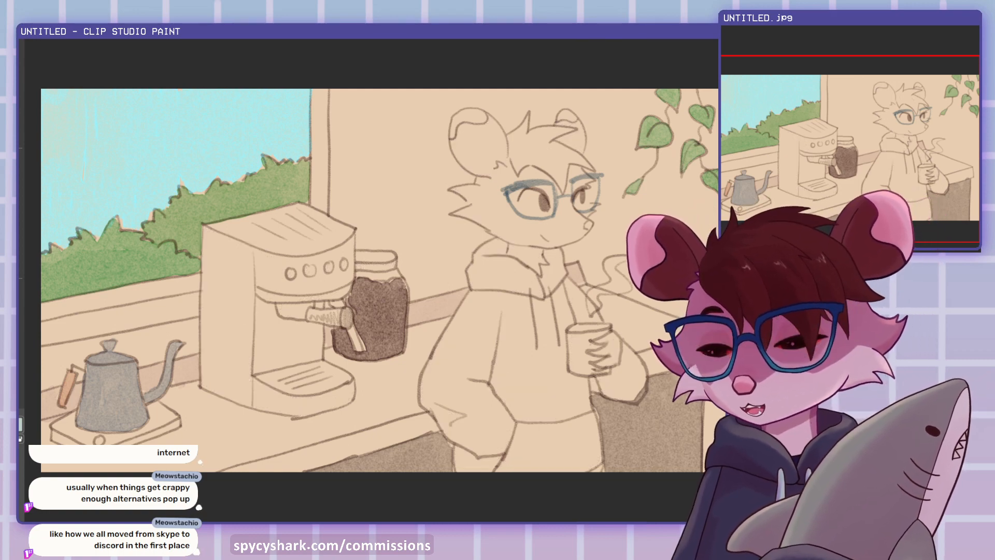
pyautogui.hotkey('ctrl', 'y')
pyautogui.scroll(-2, 290, 173)
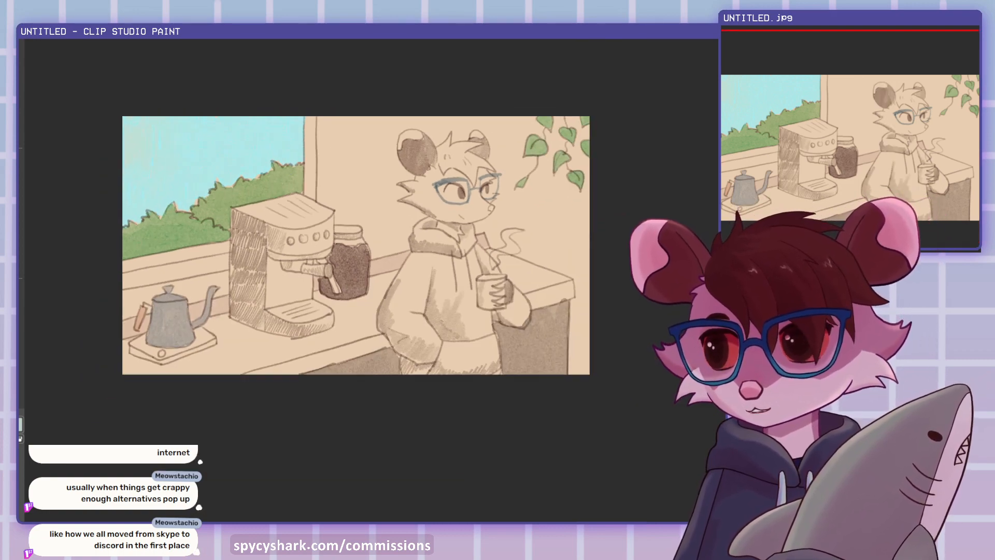
pyautogui.scroll(1, 285, 206)
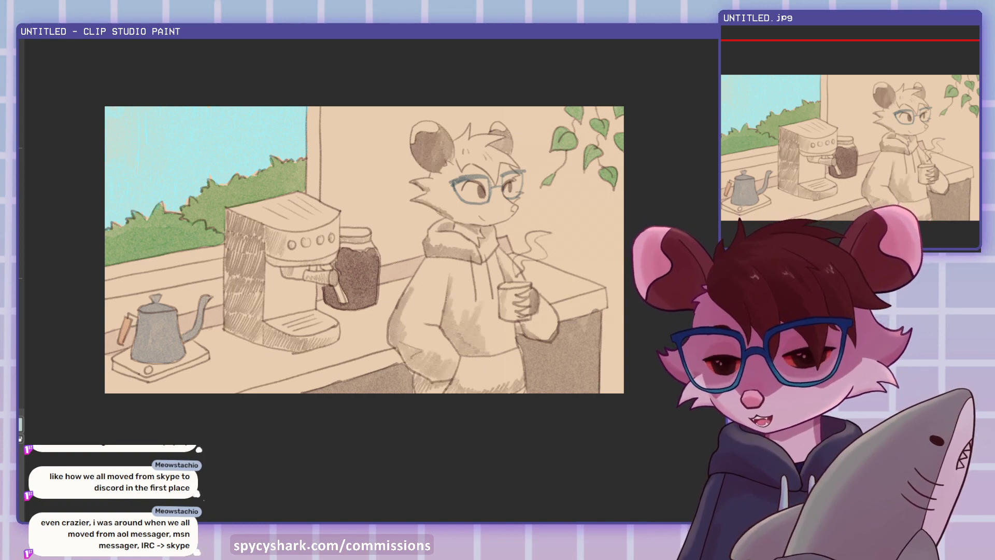
# Step: Add darker brown hatching to the hoodie's torso shadow beside the bent arm and along the sleeve's outer and lower edges
pyautogui.scroll(5, 462, 345)
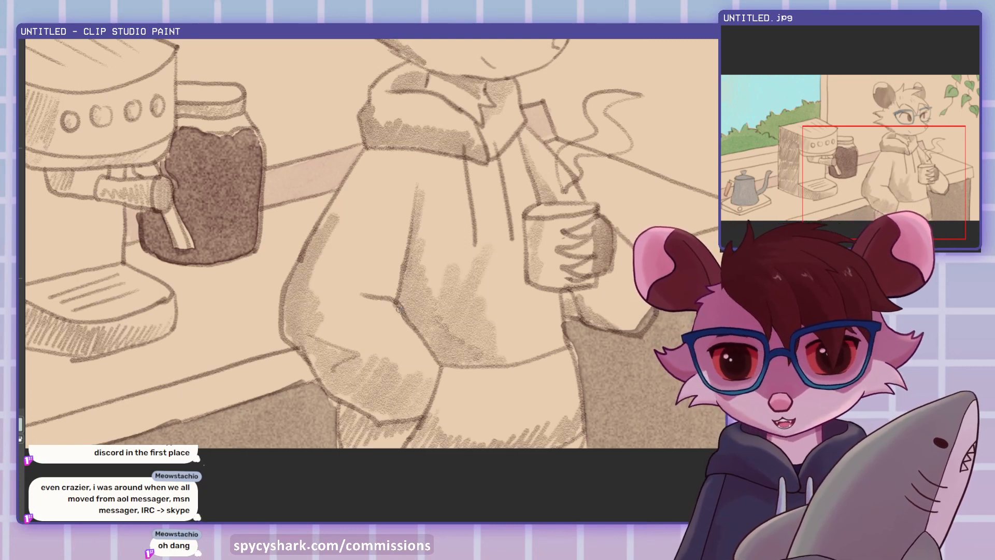
pyautogui.moveTo(453, 356)
pyautogui.mouseDown()
pyautogui.moveTo(455, 325)
pyautogui.moveTo(431, 342)
pyautogui.moveTo(433, 320)
pyautogui.moveTo(416, 302)
pyautogui.moveTo(474, 350)
pyautogui.mouseUp()
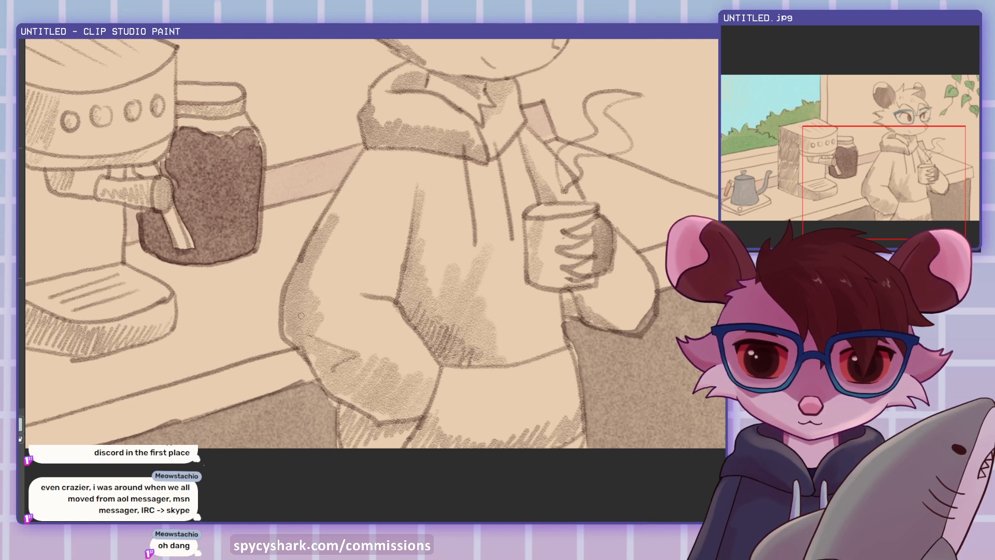
pyautogui.moveTo(400, 393)
pyautogui.mouseDown()
pyautogui.moveTo(343, 376)
pyautogui.moveTo(313, 345)
pyautogui.moveTo(289, 280)
pyautogui.mouseUp()
pyautogui.moveTo(408, 397); pyautogui.dragTo(420, 410)
# Step: Hatch darker brown strokes over the shadows of the hoodie's hood, along its lower fold and around the neck
pyautogui.scroll(-7, 440, 407)
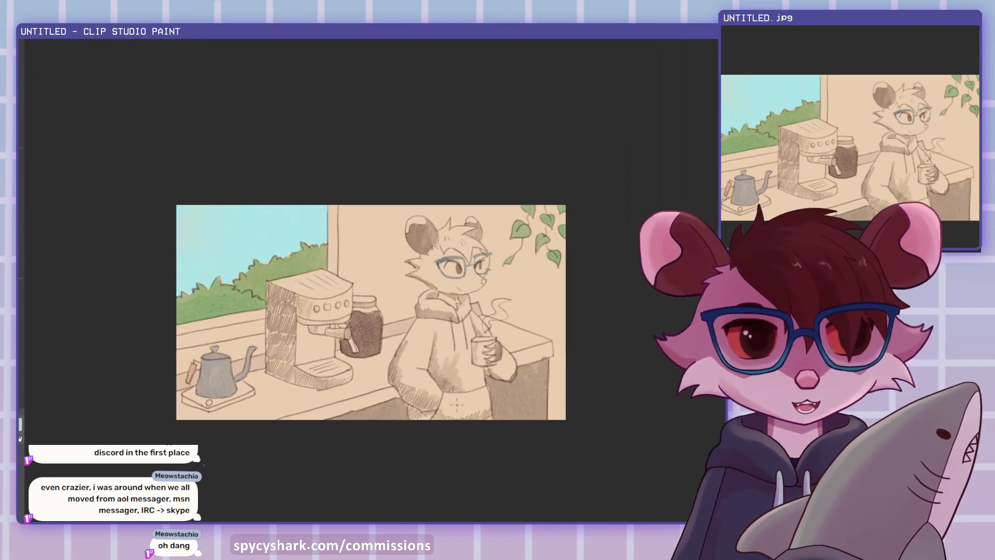
pyautogui.scroll(4, 459, 363)
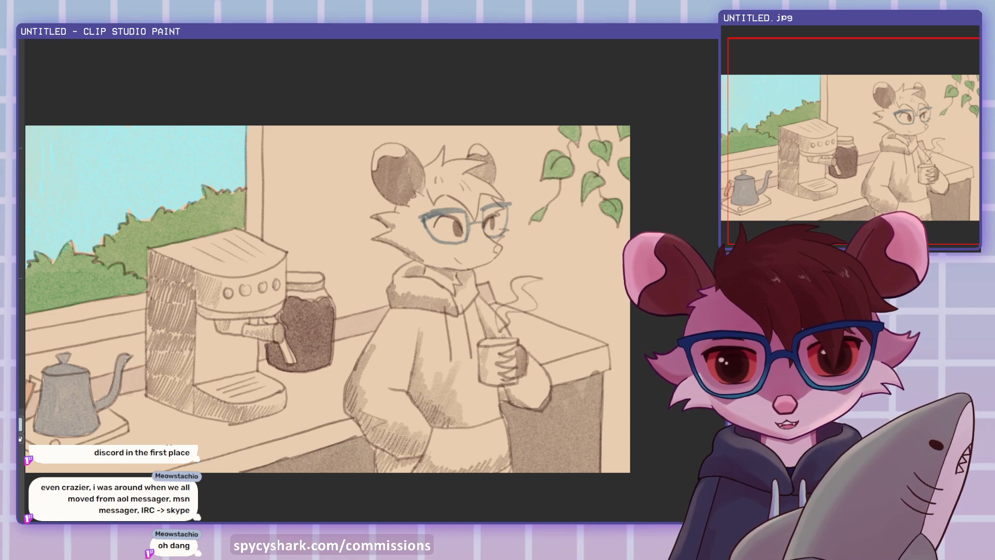
pyautogui.scroll(-2, 496, 333)
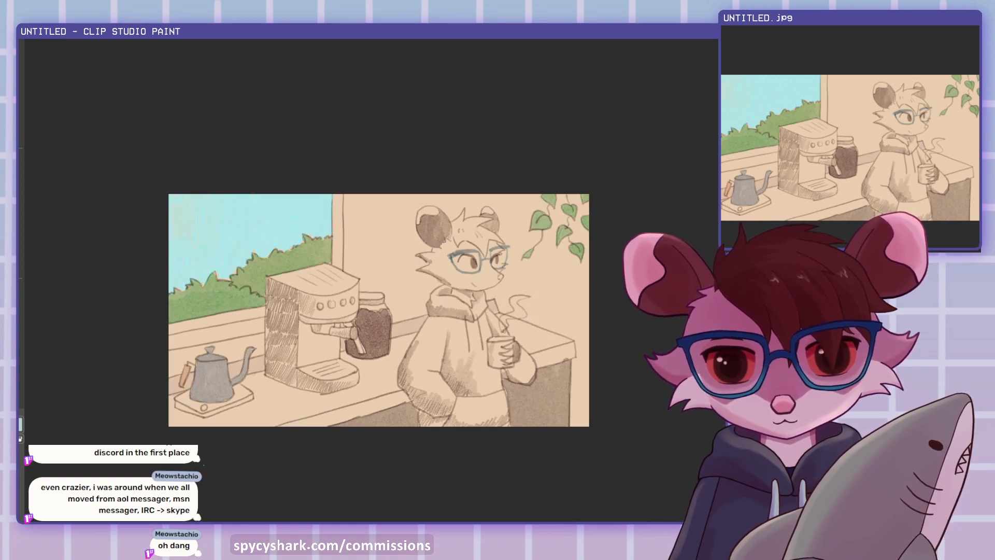
pyautogui.scroll(3, 471, 332)
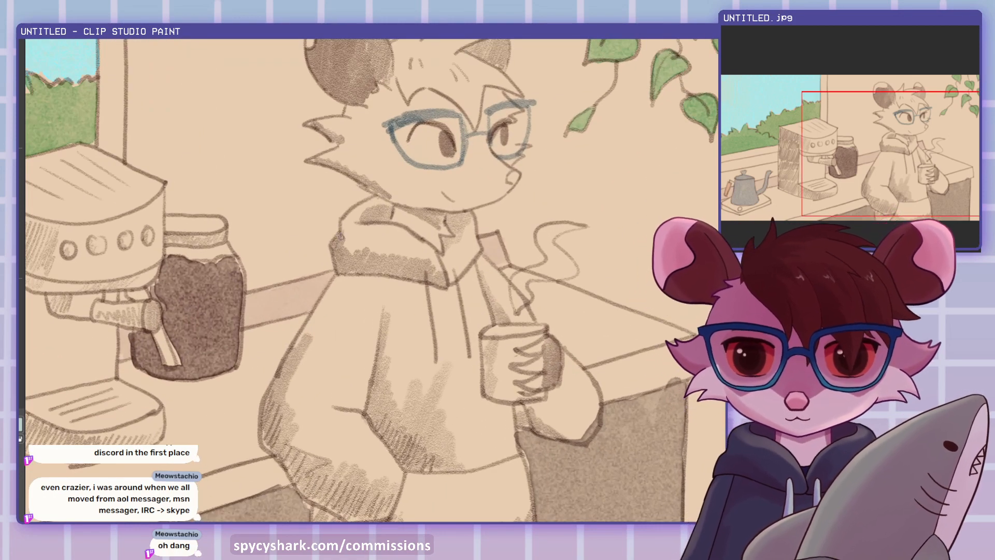
pyautogui.moveTo(349, 261); pyautogui.dragTo(399, 267)
pyautogui.moveTo(456, 220); pyautogui.dragTo(462, 215)
pyautogui.moveTo(392, 209); pyautogui.dragTo(366, 212)
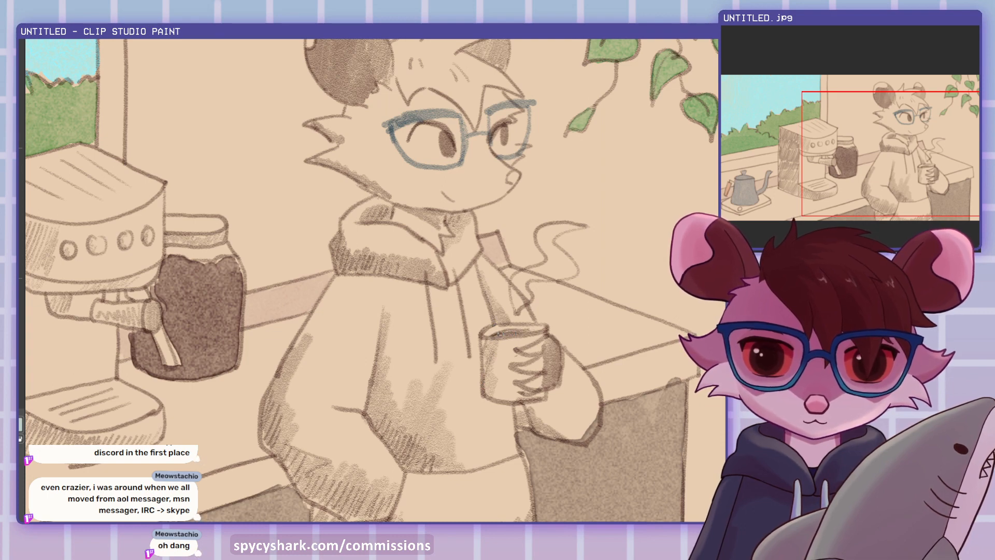
# Step: Hatch the grey kettle with dark diagonal strokes along its lower body, handle-side edge and lid
pyautogui.scroll(-2, 519, 332)
pyautogui.scroll(-1, 537, 332)
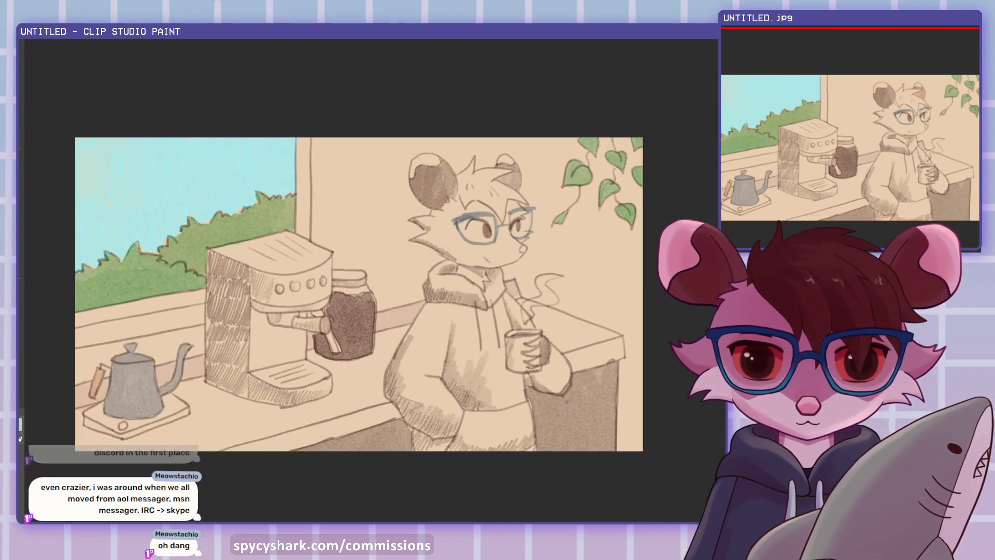
pyautogui.scroll(2, 281, 453)
pyautogui.scroll(-1, 366, 410)
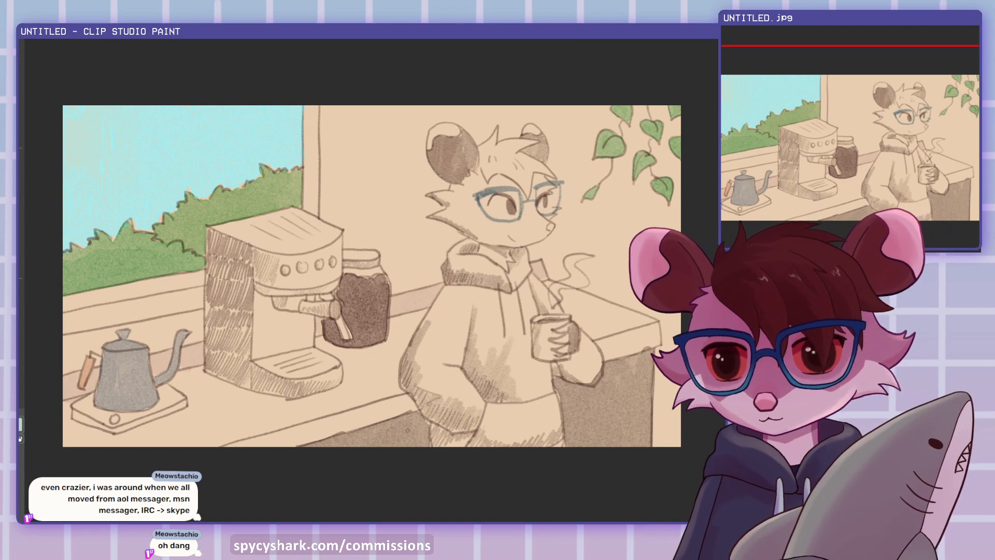
pyautogui.scroll(-2, 373, 422)
pyautogui.scroll(5, 202, 422)
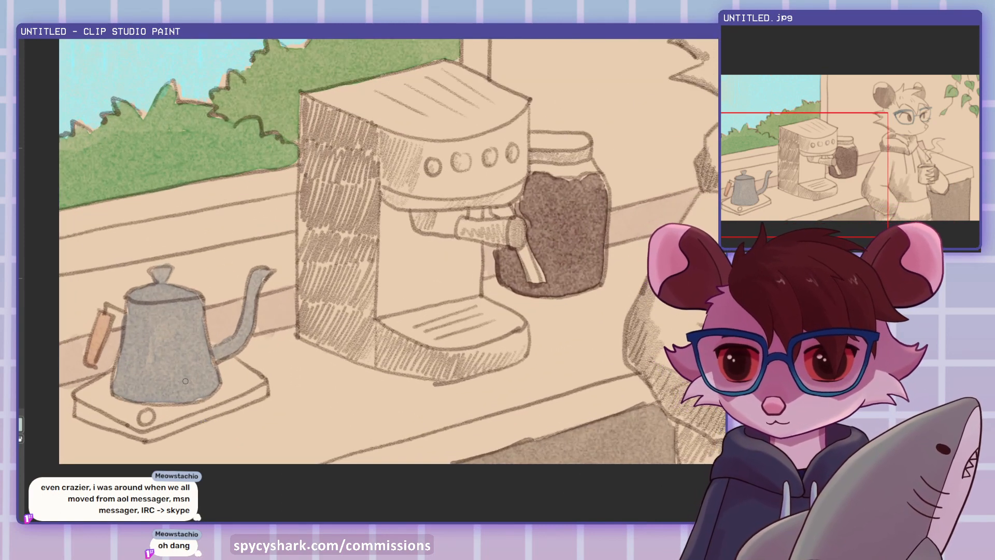
pyautogui.moveTo(188, 376); pyautogui.dragTo(176, 388)
pyautogui.moveTo(185, 370); pyautogui.dragTo(157, 398)
pyautogui.moveTo(170, 374)
pyautogui.mouseDown()
pyautogui.moveTo(150, 399)
pyautogui.moveTo(132, 394)
pyautogui.mouseUp()
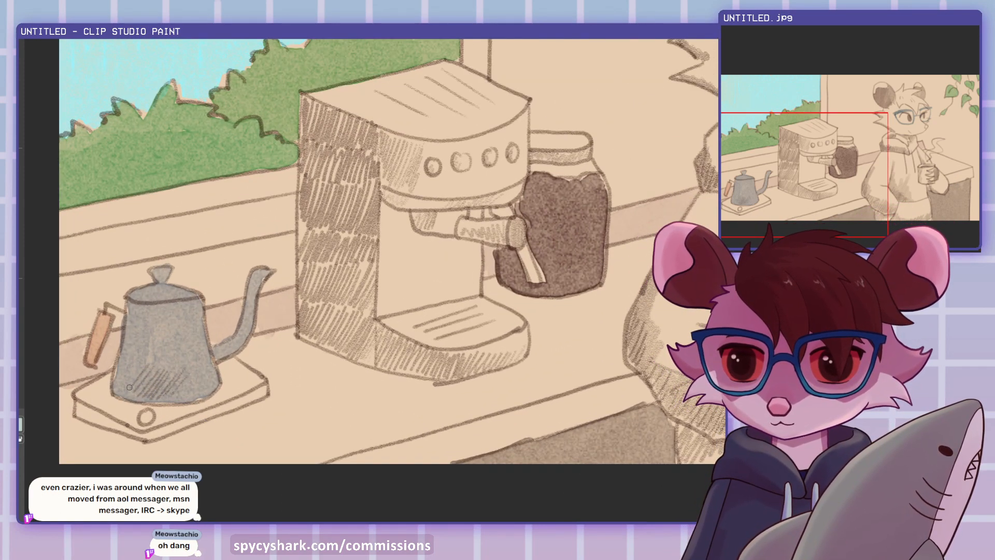
pyautogui.moveTo(144, 353)
pyautogui.mouseDown()
pyautogui.moveTo(126, 389)
pyautogui.moveTo(125, 364)
pyautogui.mouseUp()
pyautogui.moveTo(143, 323); pyautogui.dragTo(126, 356)
pyautogui.moveTo(143, 324); pyautogui.dragTo(123, 344)
pyautogui.moveTo(131, 327); pyautogui.dragTo(123, 339)
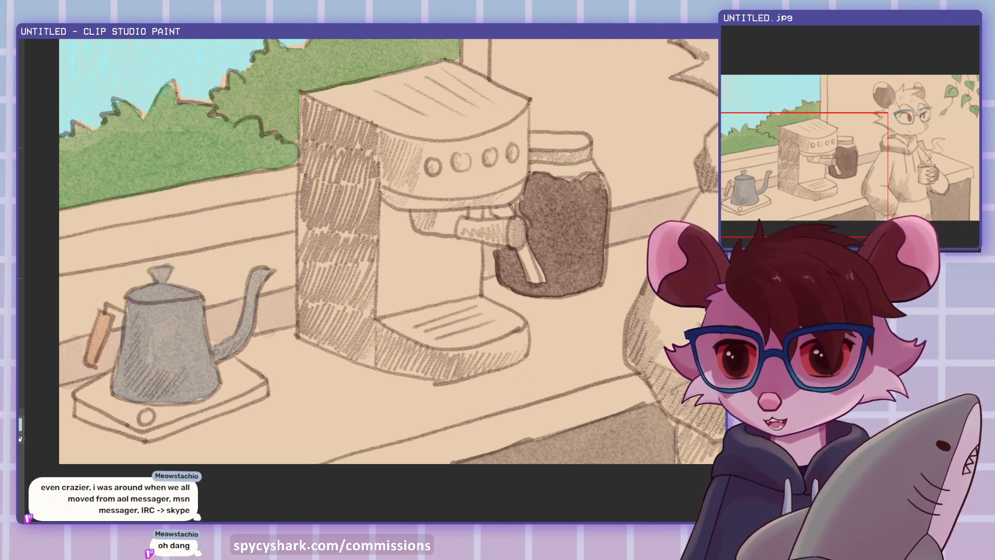
pyautogui.moveTo(163, 289)
pyautogui.mouseDown()
pyautogui.moveTo(139, 297)
pyautogui.moveTo(164, 296)
pyautogui.mouseUp()
# Step: Hatch the front-left side face of the flat base under the kettle with brown strokes
pyautogui.moveTo(122, 422)
pyautogui.mouseDown()
pyautogui.moveTo(114, 431)
pyautogui.moveTo(89, 420)
pyautogui.mouseUp()
pyautogui.moveTo(94, 405); pyautogui.dragTo(78, 417)
pyautogui.moveTo(85, 399); pyautogui.dragTo(76, 412)
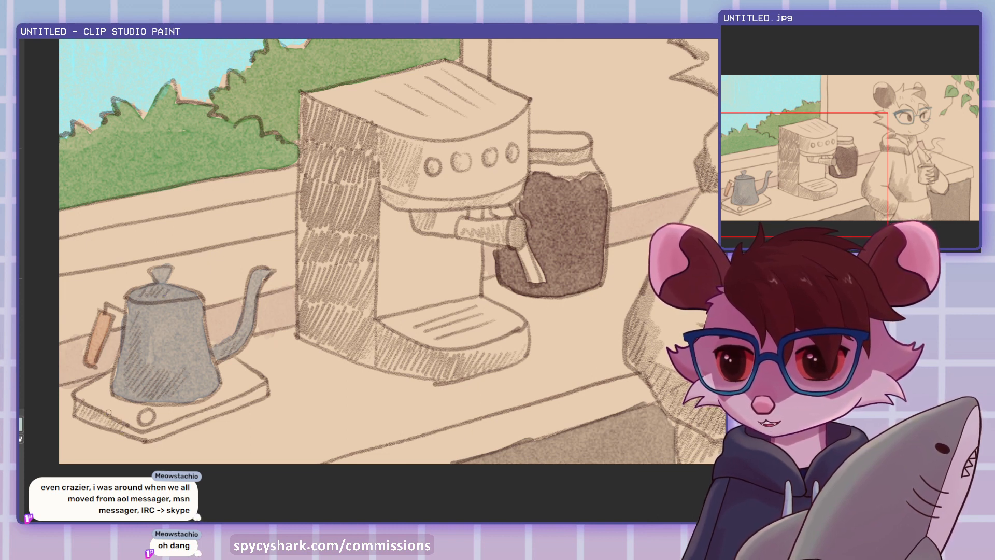
pyautogui.moveTo(132, 422); pyautogui.dragTo(127, 438)
# Step: Shade the kettle's orange handle with brown hatching along its length and check it against the whole scene
pyautogui.hotkey('ctrl', '0')
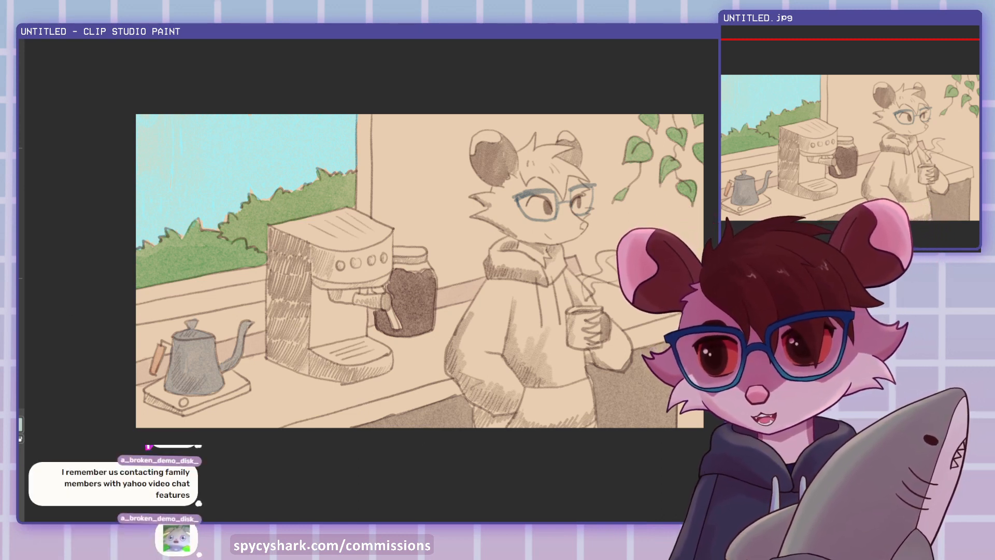
pyautogui.scroll(-2, 420, 291)
pyautogui.scroll(1, 498, 318)
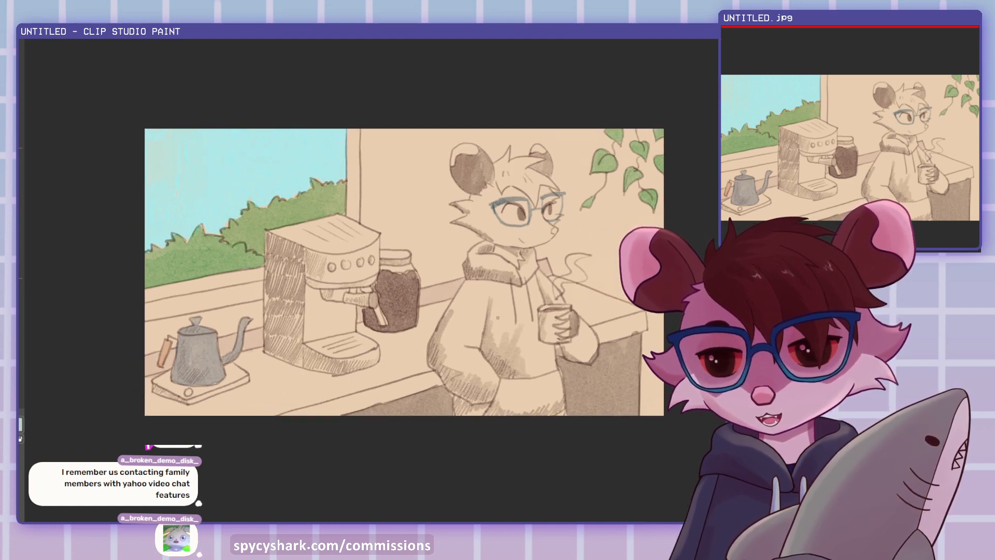
pyautogui.scroll(3, 163, 370)
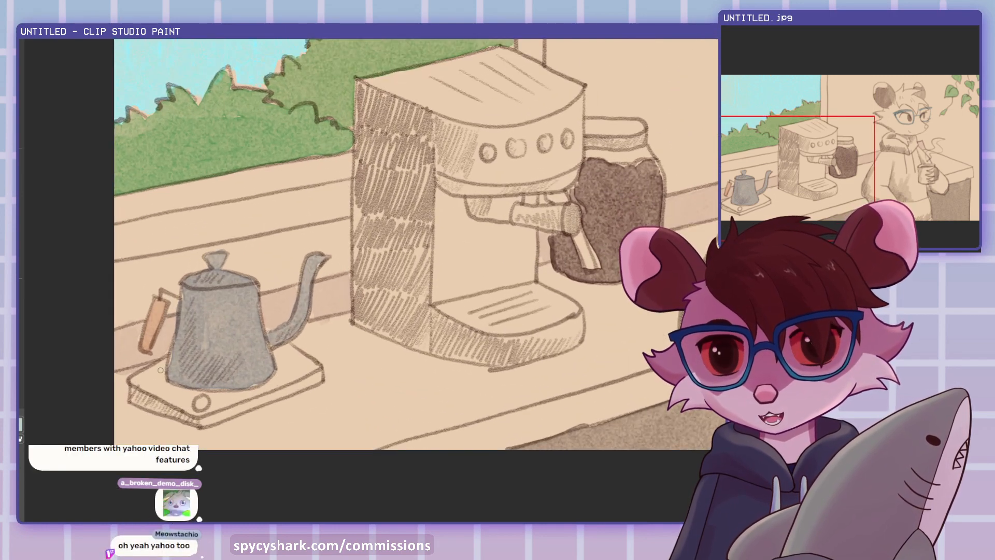
pyautogui.moveTo(154, 327); pyautogui.dragTo(144, 346)
pyautogui.moveTo(155, 306); pyautogui.dragTo(143, 344)
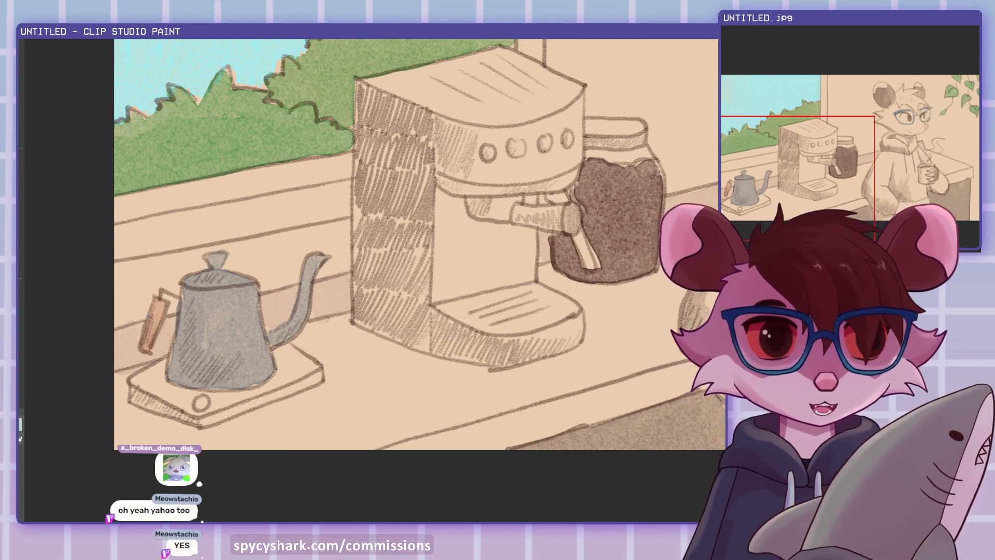
pyautogui.scroll(-3, 150, 317)
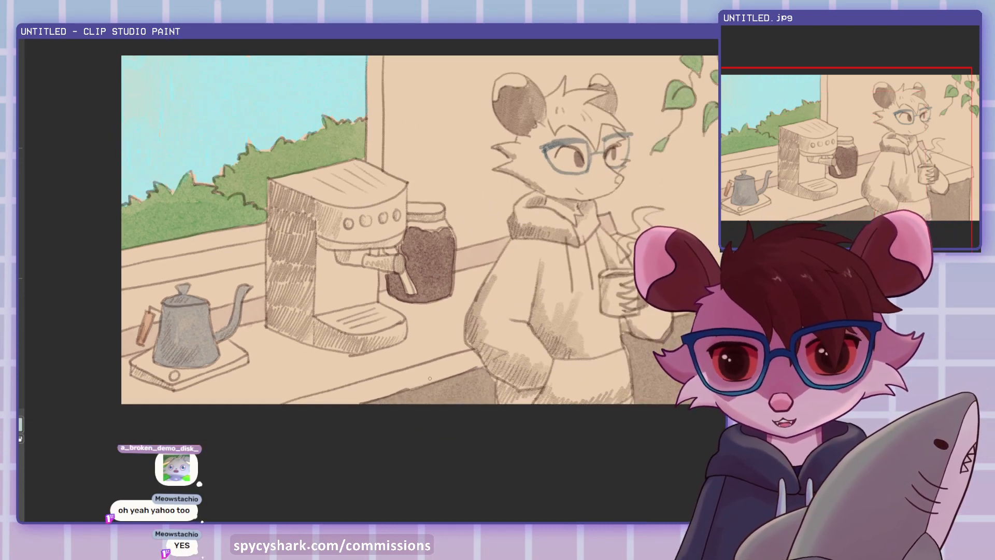
pyautogui.scroll(2, 405, 337)
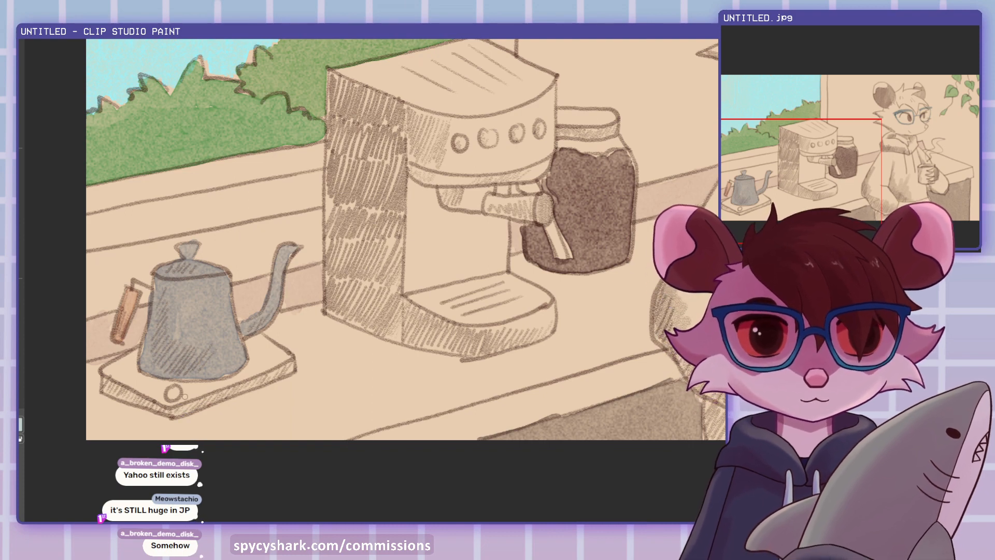
# Step: Hatch the front face of the windowsill between the canvas edge and the coffee machine with light brown diagonal strokes
pyautogui.scroll(-3, 184, 397)
pyautogui.scroll(-2, 259, 349)
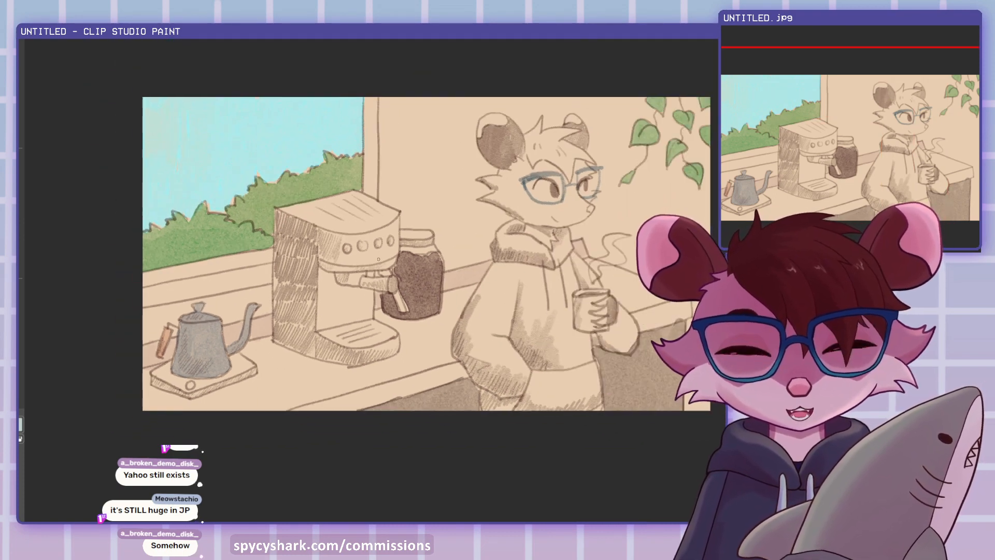
pyautogui.scroll(2, 324, 314)
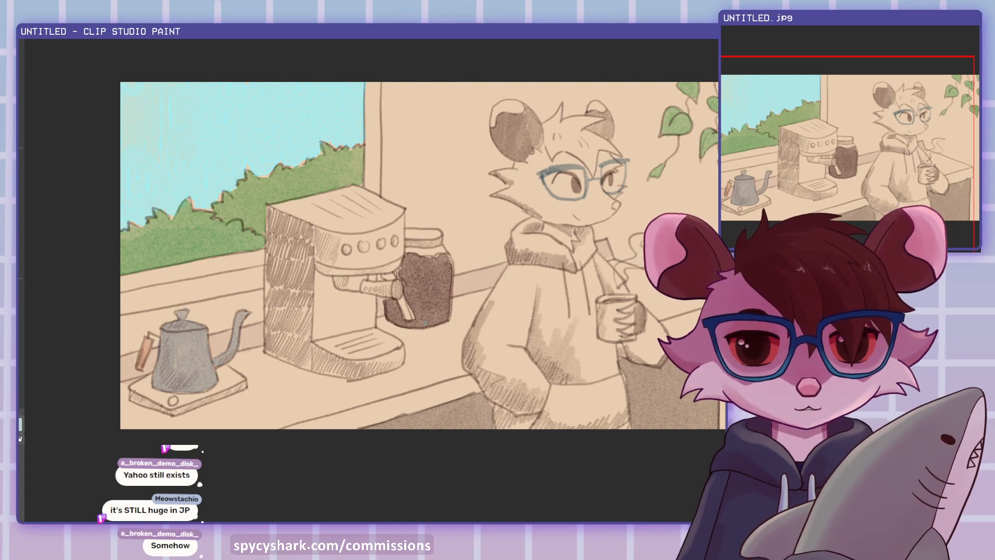
pyautogui.scroll(-2, 425, 323)
pyautogui.scroll(1, 202, 340)
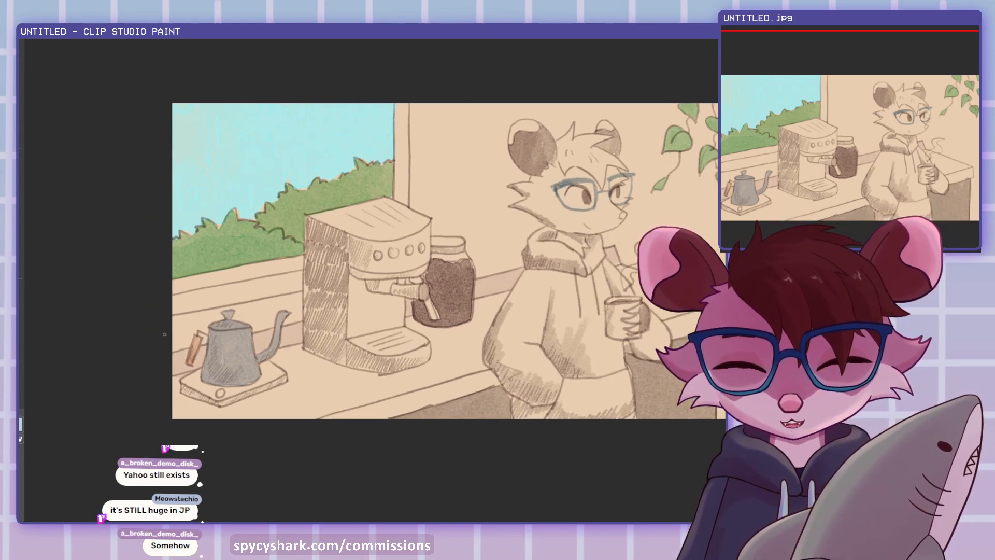
pyautogui.scroll(1, 208, 340)
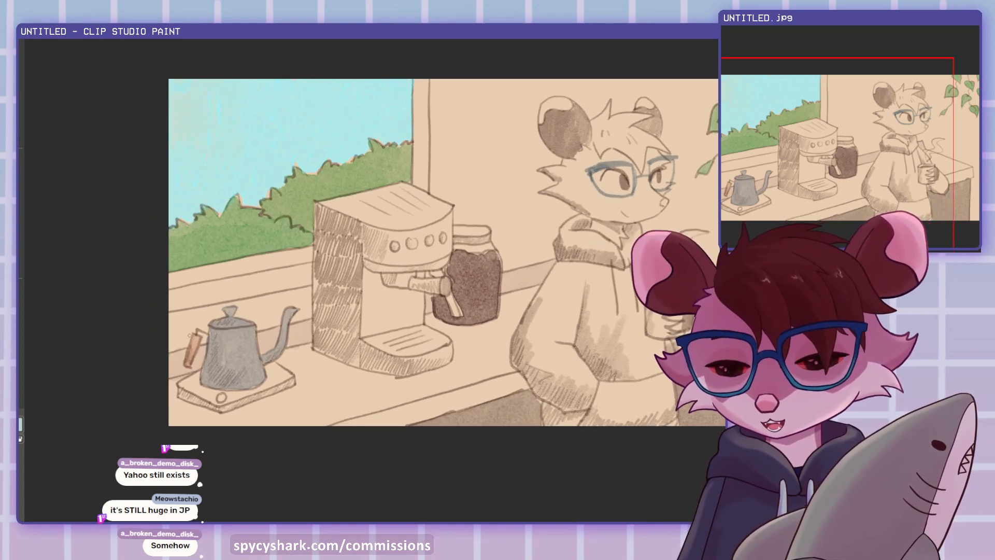
pyautogui.scroll(1, 189, 335)
pyautogui.moveTo(319, 272)
pyautogui.mouseDown()
pyautogui.moveTo(289, 278)
pyautogui.moveTo(285, 267)
pyautogui.moveTo(267, 287)
pyautogui.moveTo(266, 271)
pyautogui.moveTo(249, 286)
pyautogui.moveTo(248, 276)
pyautogui.moveTo(227, 290)
pyautogui.moveTo(213, 283)
pyautogui.moveTo(194, 300)
pyautogui.moveTo(191, 287)
pyautogui.moveTo(166, 301)
pyautogui.mouseUp()
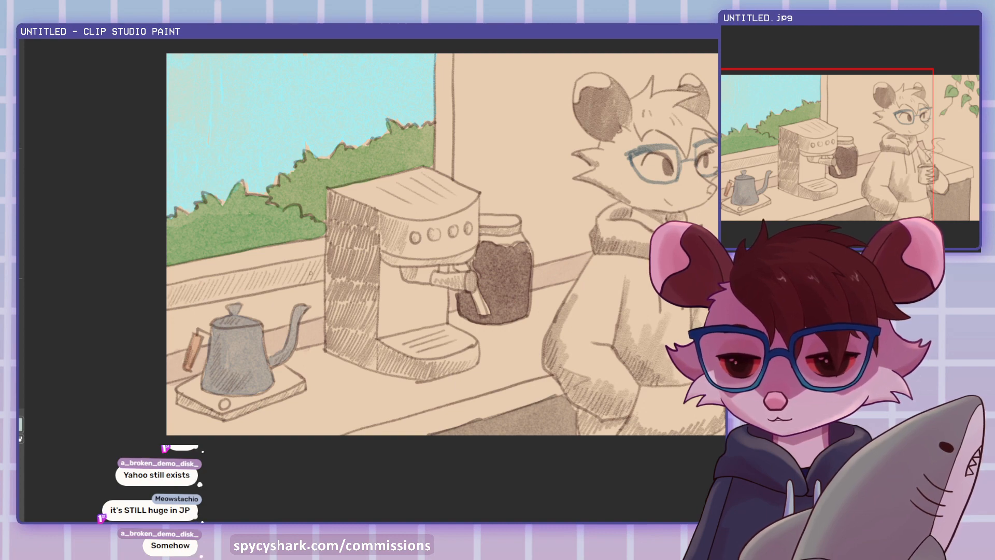
pyautogui.scroll(-6, 323, 262)
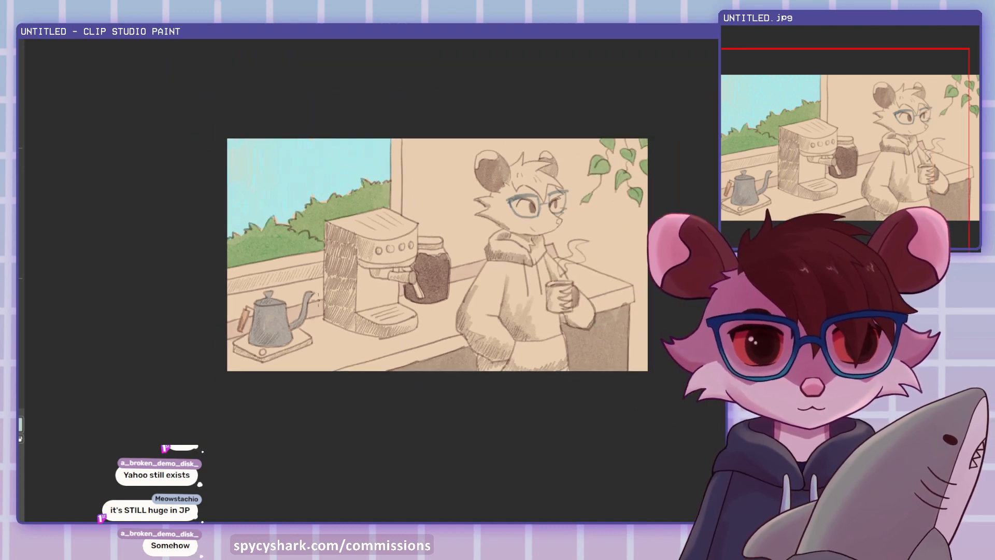
pyautogui.scroll(8, 463, 240)
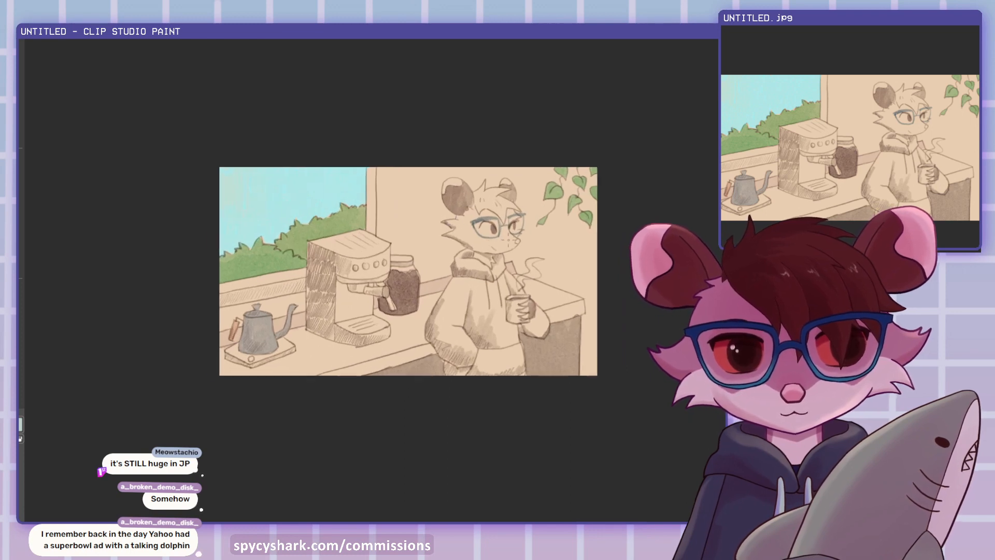
pyautogui.scroll(-2, 519, 270)
pyautogui.scroll(1, 398, 256)
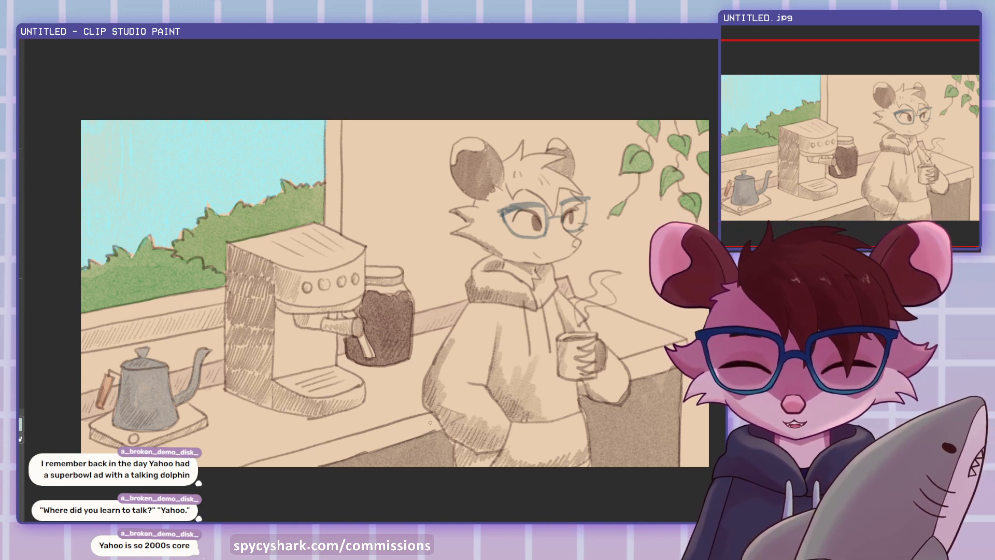
# Step: Hatch the counter's front edge with brown diagonal strokes, both below the coffee machine and on the section beyond the mug
pyautogui.moveTo(430, 419); pyautogui.dragTo(419, 431)
pyautogui.moveTo(418, 423); pyautogui.dragTo(411, 432)
pyautogui.moveTo(412, 424); pyautogui.dragTo(402, 436)
pyautogui.moveTo(403, 428); pyautogui.dragTo(399, 436)
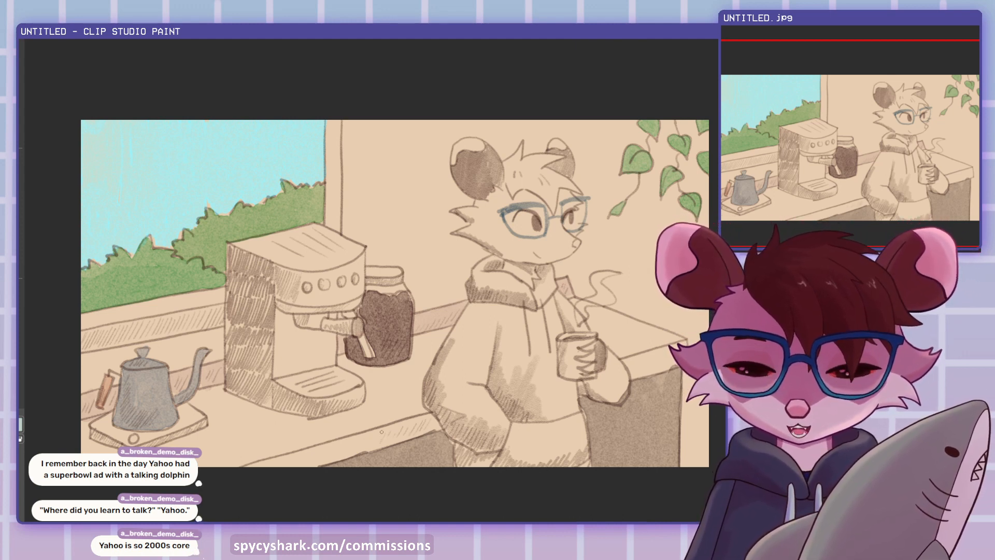
pyautogui.moveTo(306, 454); pyautogui.dragTo(289, 468)
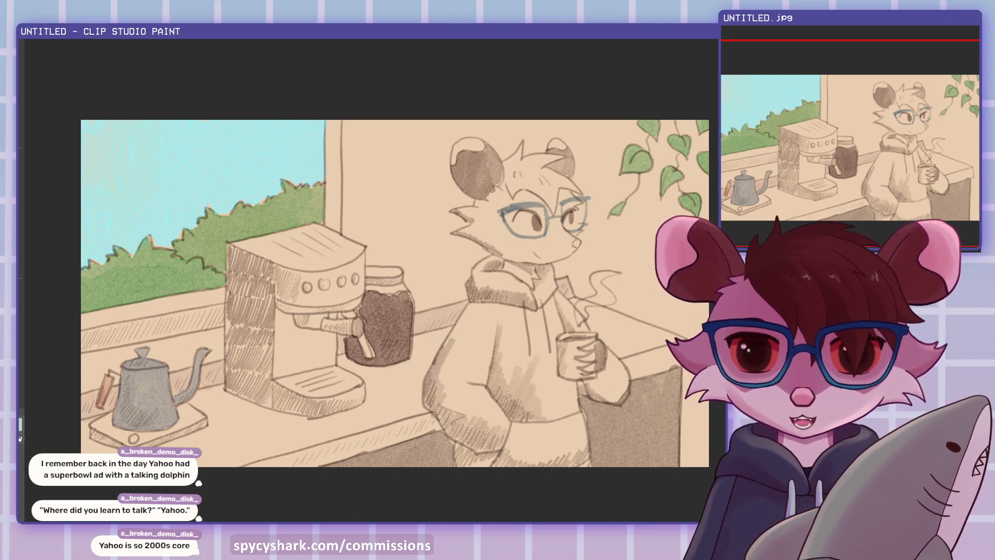
pyautogui.moveTo(382, 524); pyautogui.dragTo(424, 525)
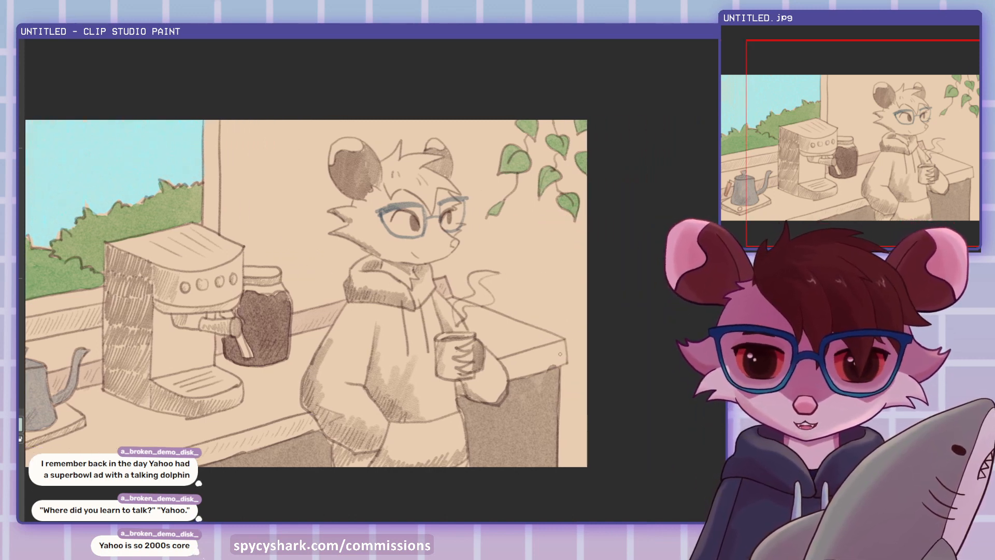
pyautogui.moveTo(555, 357); pyautogui.dragTo(507, 360)
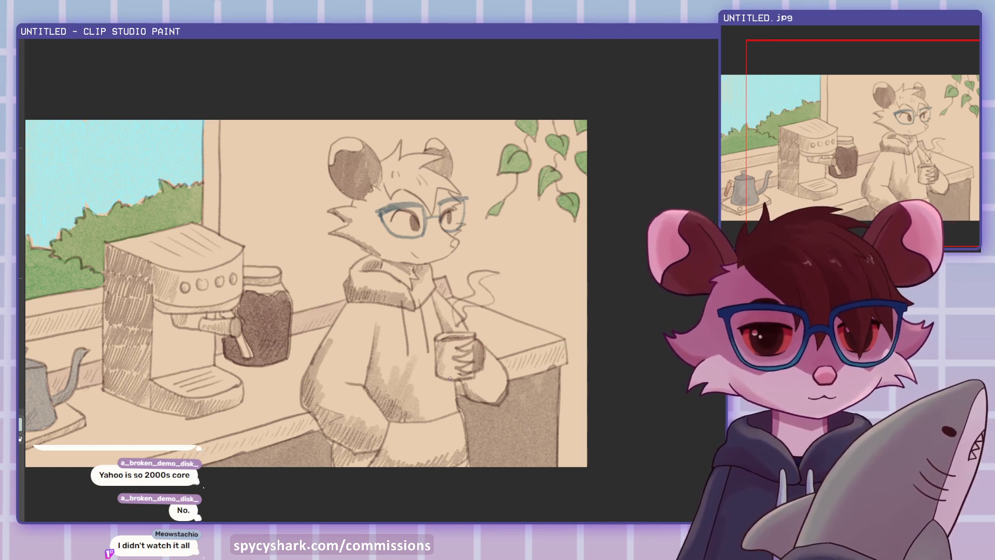
# Step: Examine the hatched shading on the counter, coffee machine and character against the whole scene
pyautogui.scroll(-4, 450, 378)
pyautogui.scroll(2, 446, 399)
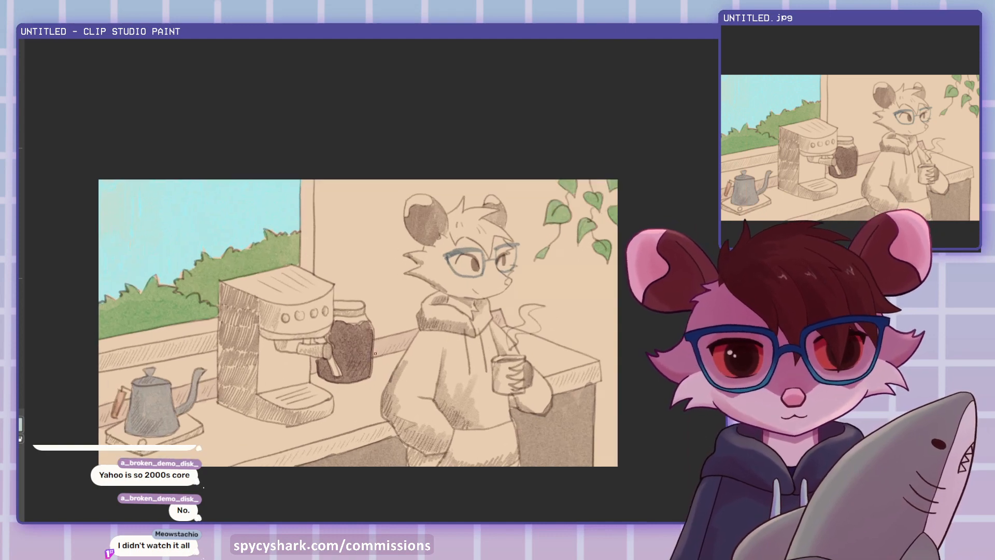
pyautogui.scroll(-1, 410, 369)
pyautogui.scroll(5, 446, 381)
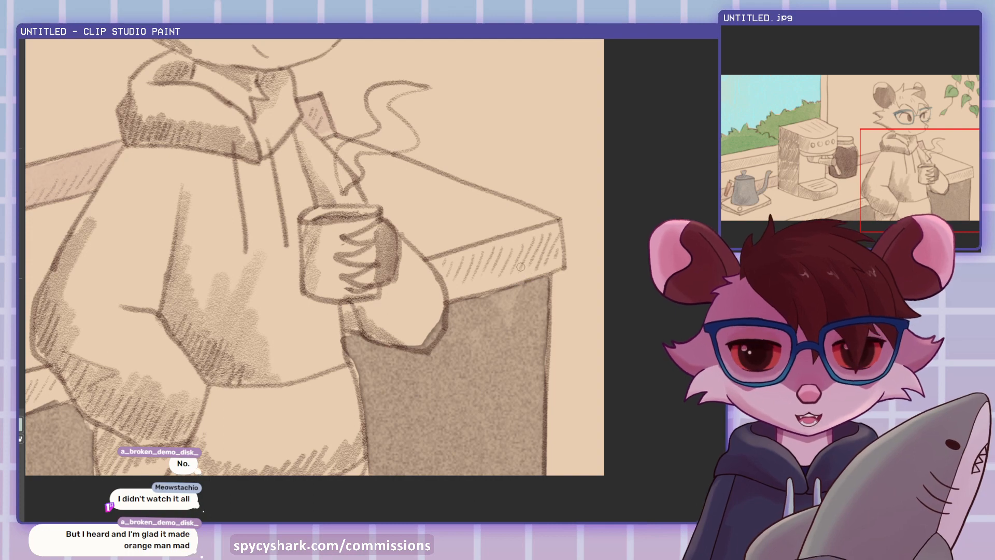
pyautogui.hotkey('ctrl', '0')
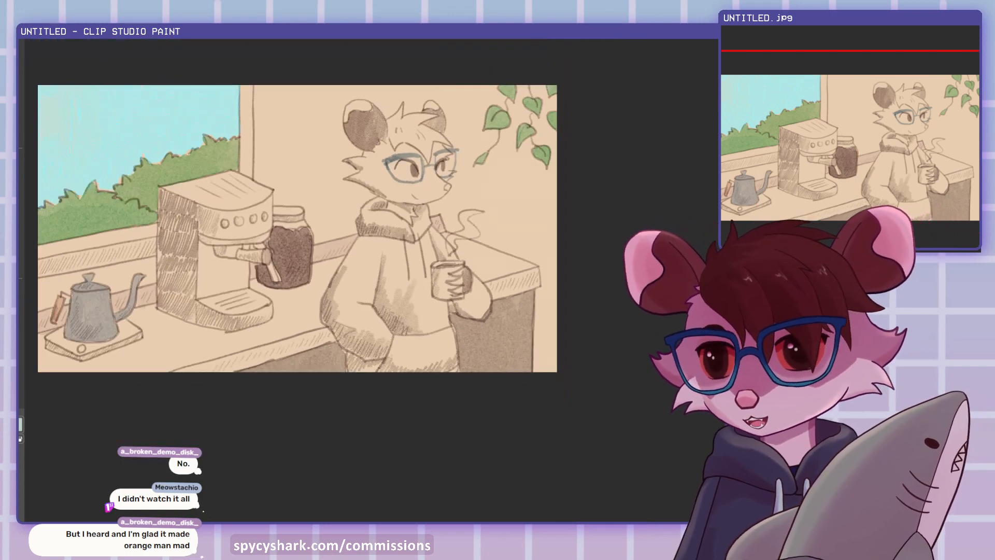
pyautogui.scroll(-2, 487, 306)
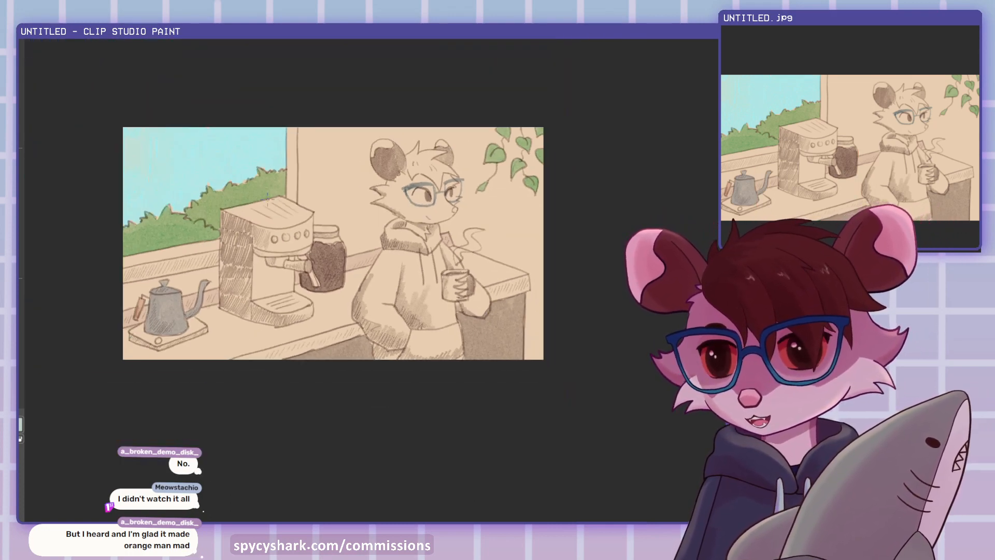
pyautogui.scroll(2, 326, 193)
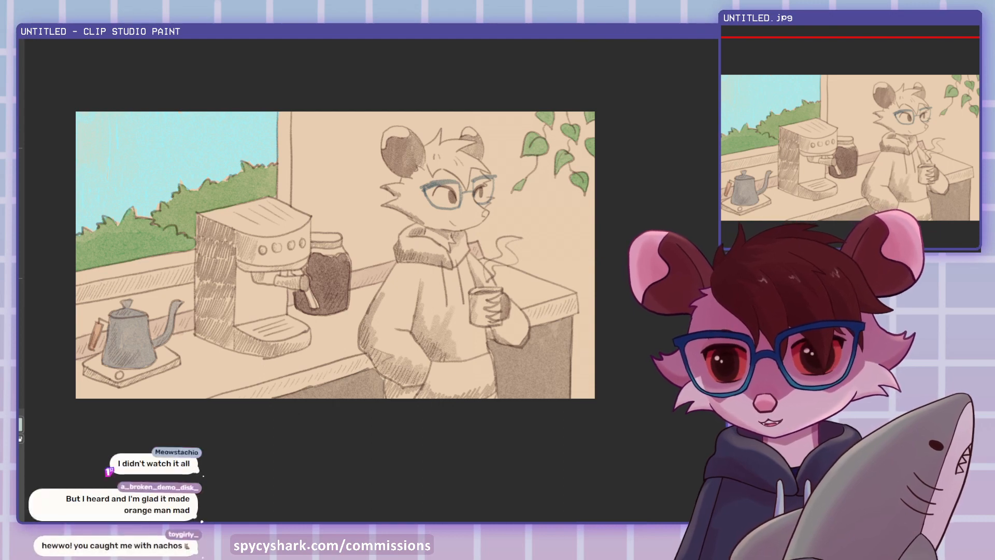
pyautogui.scroll(2, 208, 283)
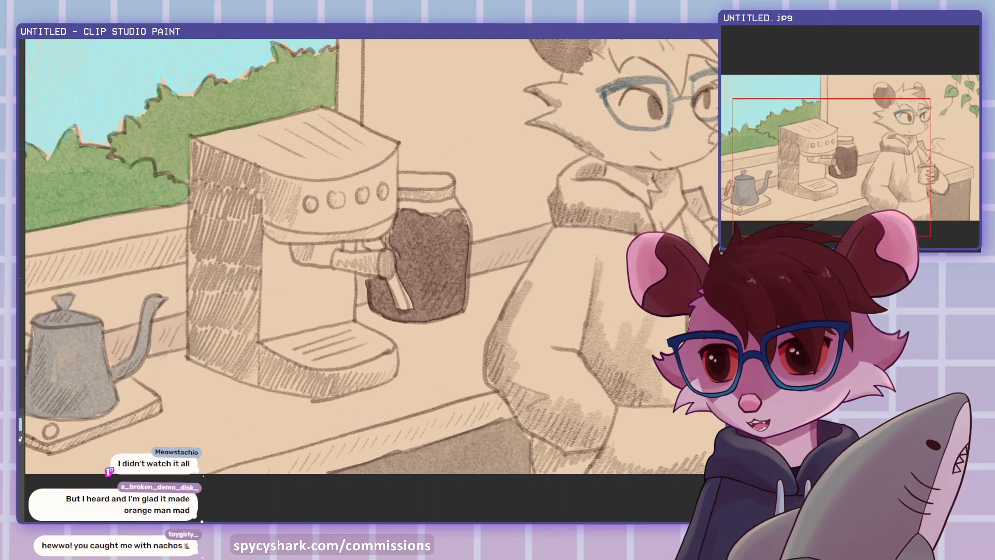
pyautogui.hotkey('ctrl', '0')
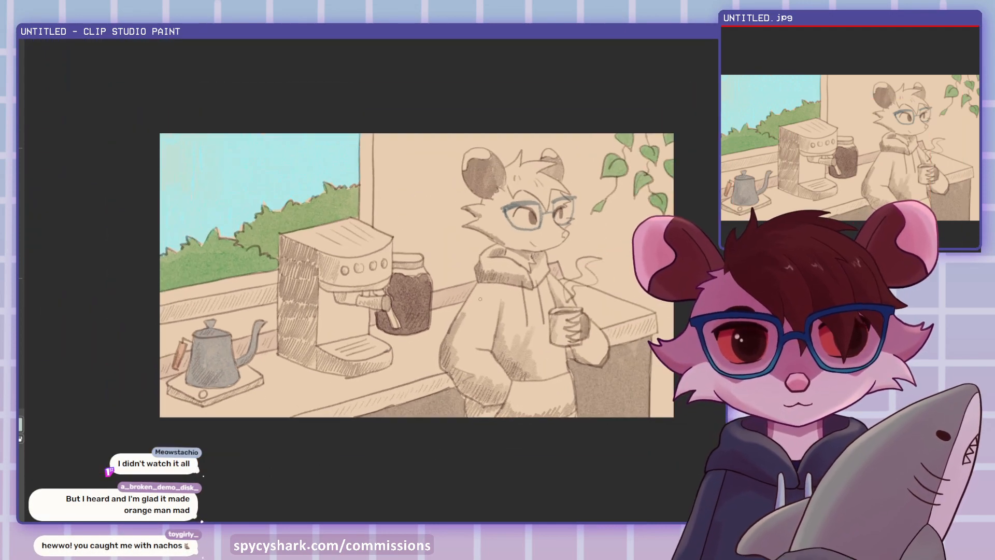
pyautogui.scroll(2, 480, 299)
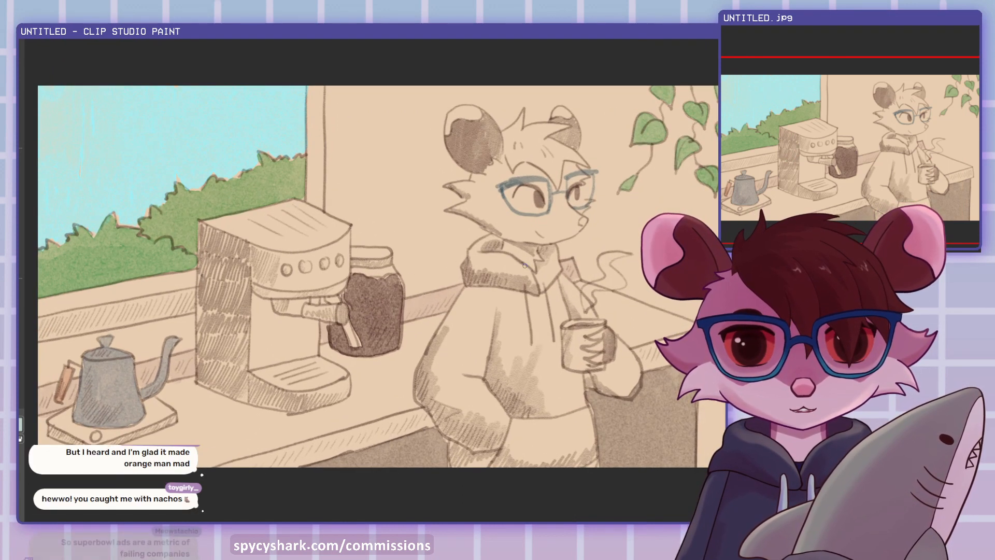
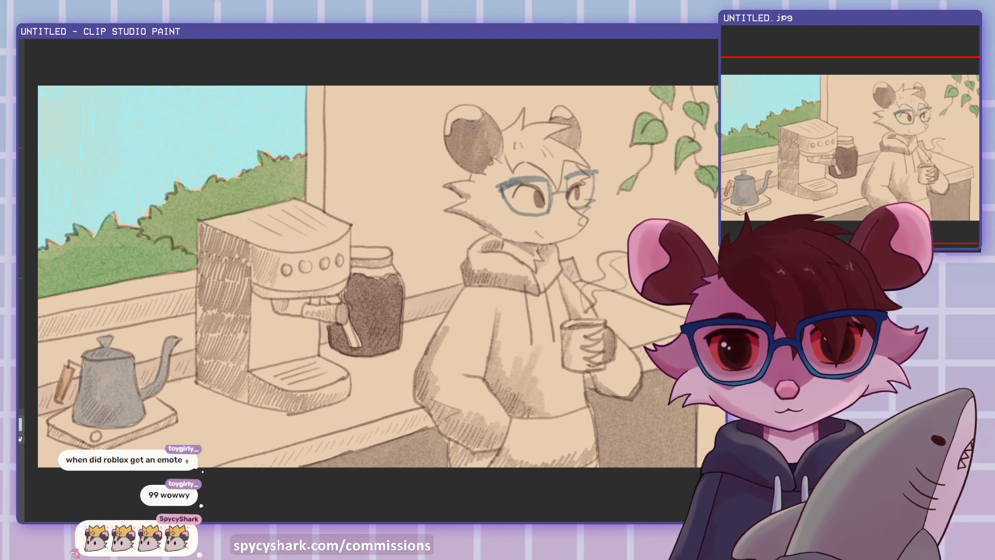
pyautogui.scroll(-1, 462, 281)
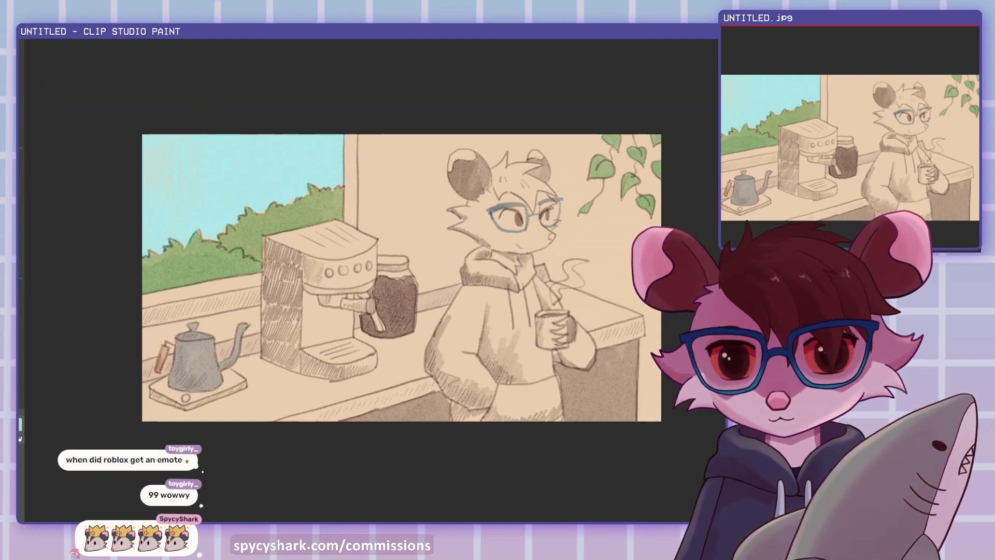
pyautogui.press('h')
pyautogui.press('h')
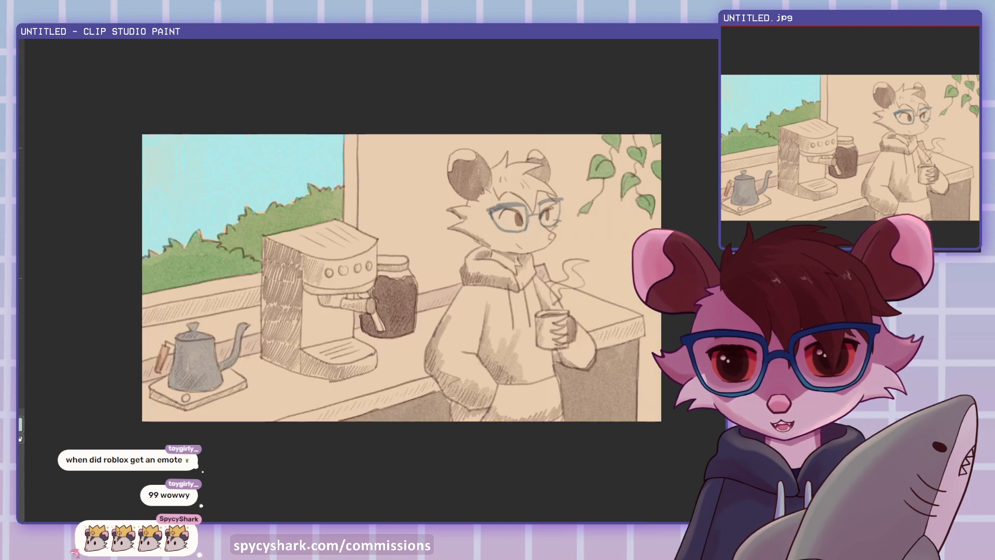
pyautogui.scroll(-2, 381, 198)
pyautogui.scroll(2, 448, 189)
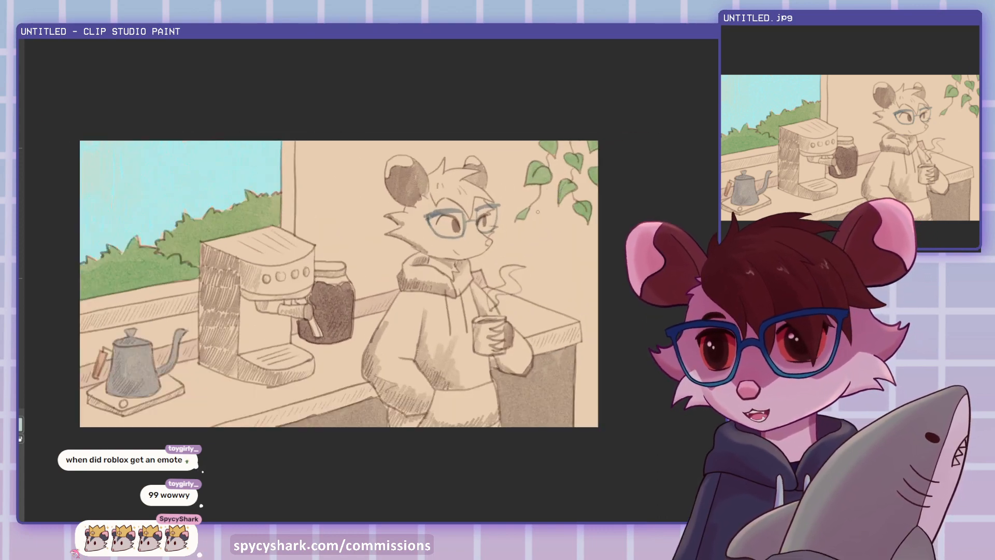
# Step: Hatch brown strokes over the character's hair tuft beside the larger ear and check the drawing mirrored
pyautogui.scroll(5, 479, 188)
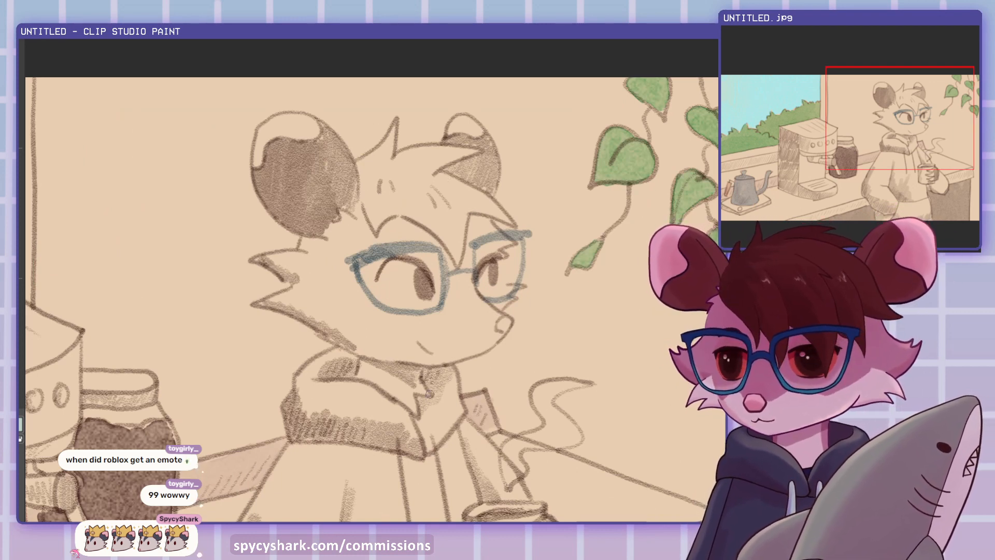
pyautogui.moveTo(369, 155); pyautogui.dragTo(359, 184)
pyautogui.moveTo(377, 151); pyautogui.dragTo(362, 199)
pyautogui.moveTo(384, 164); pyautogui.dragTo(369, 214)
pyautogui.moveTo(396, 170); pyautogui.dragTo(377, 215)
pyautogui.scroll(-5, 430, 211)
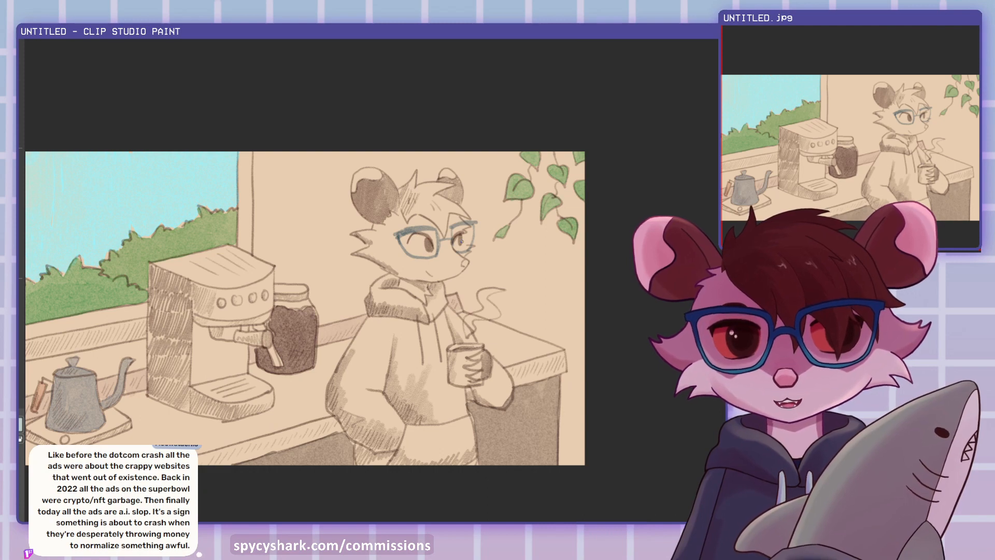
pyautogui.press('h')
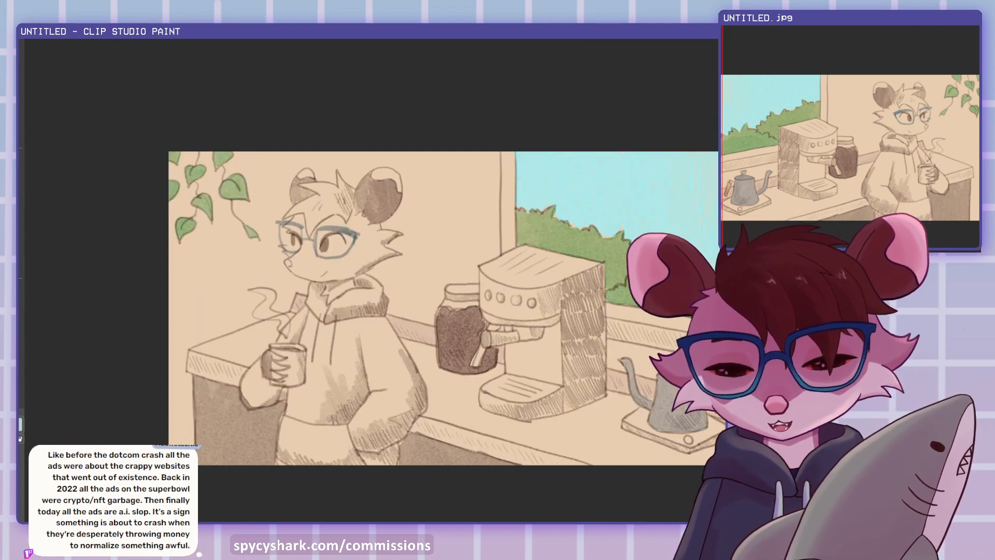
pyautogui.press('h')
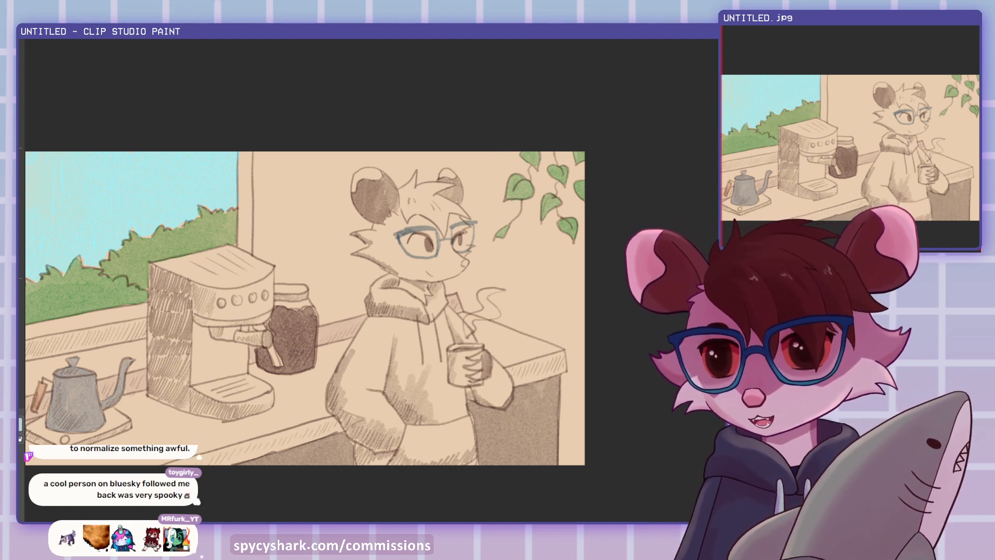
# Step: Extend the brown hatching across the character's fringe, from the hair tuft towards the far brow
pyautogui.scroll(5, 456, 204)
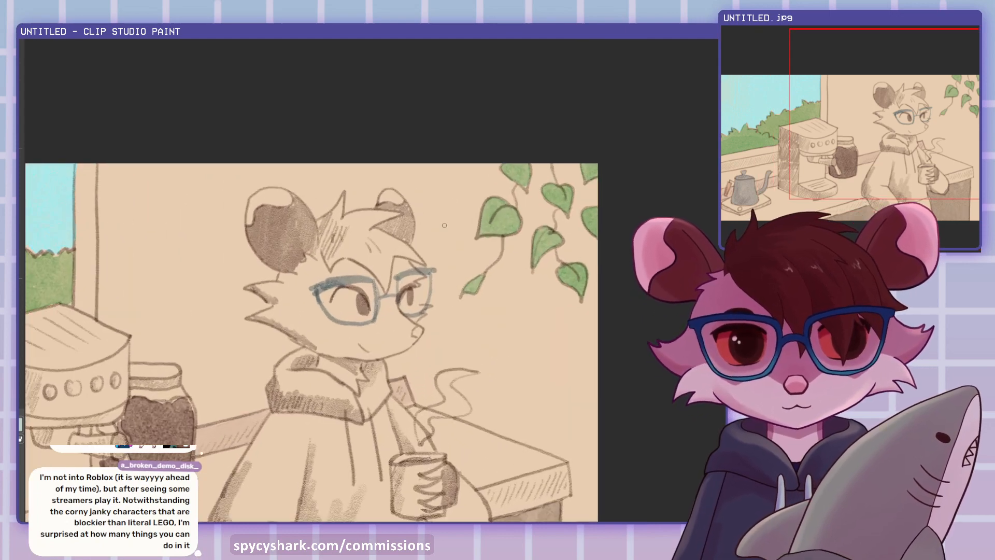
pyautogui.scroll(4, 444, 225)
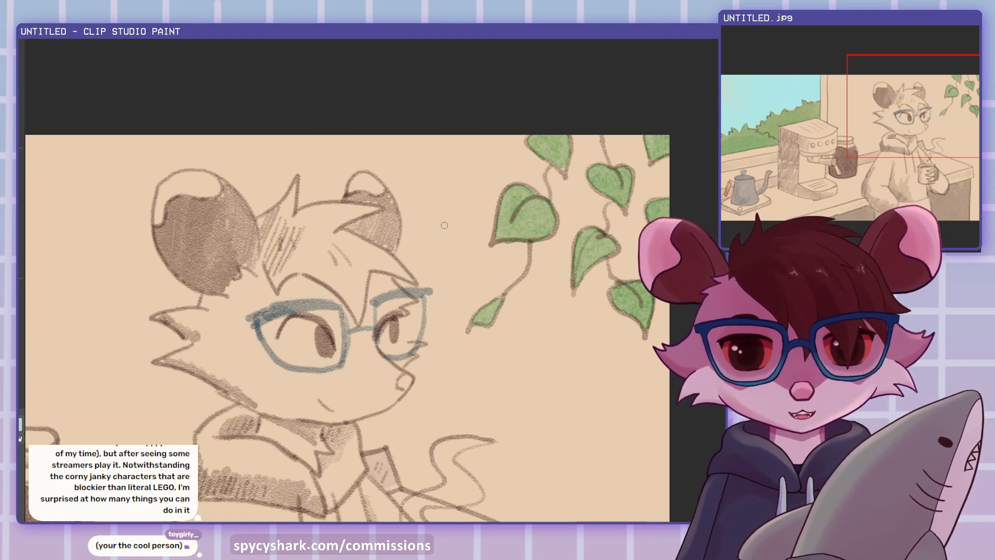
pyautogui.moveTo(290, 239)
pyautogui.mouseDown()
pyautogui.moveTo(310, 269)
pyautogui.moveTo(319, 243)
pyautogui.moveTo(323, 264)
pyautogui.moveTo(352, 275)
pyautogui.moveTo(366, 303)
pyautogui.moveTo(398, 269)
pyautogui.moveTo(384, 260)
pyautogui.moveTo(406, 271)
pyautogui.moveTo(362, 263)
pyautogui.mouseUp()
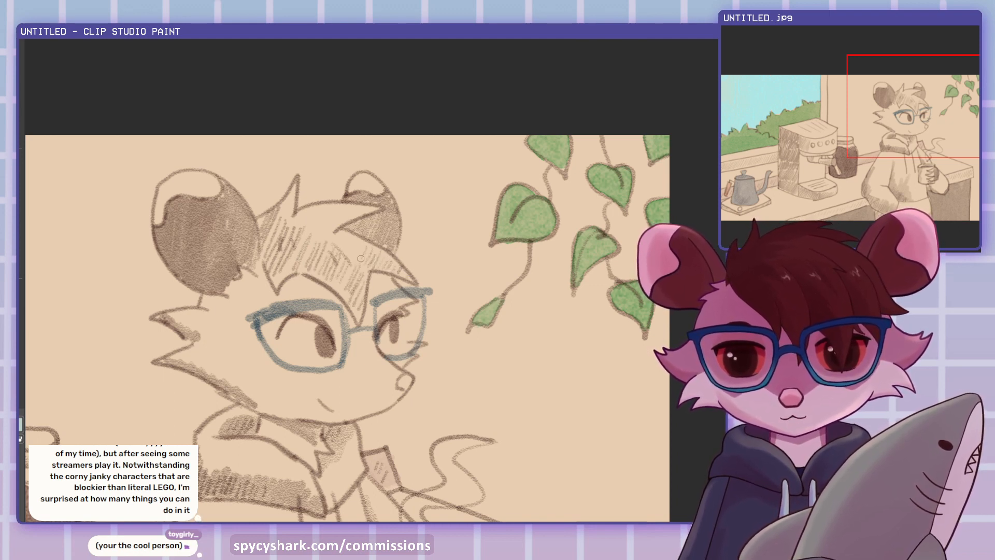
# Step: Layer denser brown hatching over the hair near the larger ear and down the pointed fringe lock above the glasses
pyautogui.moveTo(357, 209)
pyautogui.mouseDown()
pyautogui.moveTo(333, 226)
pyautogui.moveTo(364, 216)
pyautogui.moveTo(329, 226)
pyautogui.moveTo(281, 282)
pyautogui.mouseUp()
pyautogui.moveTo(293, 234)
pyautogui.mouseDown()
pyautogui.moveTo(271, 272)
pyautogui.moveTo(264, 250)
pyautogui.moveTo(316, 275)
pyautogui.moveTo(319, 253)
pyautogui.mouseUp()
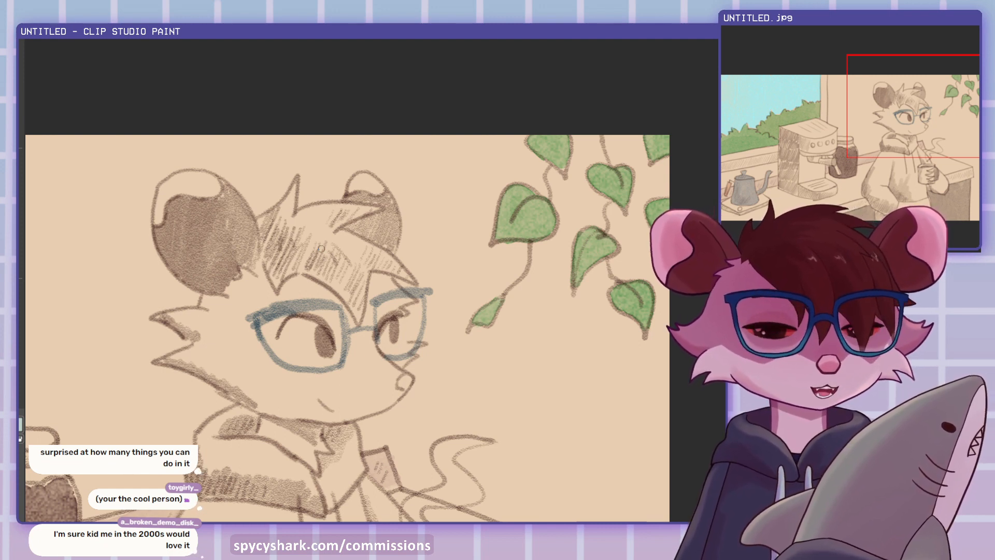
pyautogui.moveTo(324, 229)
pyautogui.mouseDown()
pyautogui.moveTo(299, 264)
pyautogui.moveTo(291, 245)
pyautogui.moveTo(268, 258)
pyautogui.moveTo(265, 225)
pyautogui.mouseUp()
pyautogui.moveTo(335, 275)
pyautogui.mouseDown()
pyautogui.moveTo(348, 292)
pyautogui.moveTo(322, 275)
pyautogui.moveTo(356, 310)
pyautogui.mouseUp()
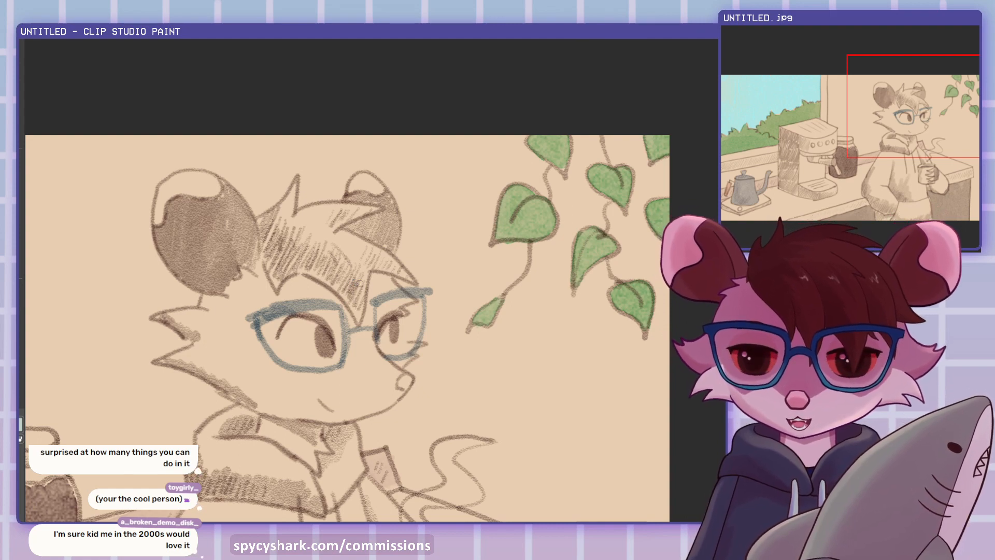
pyautogui.scroll(-12, 513, 188)
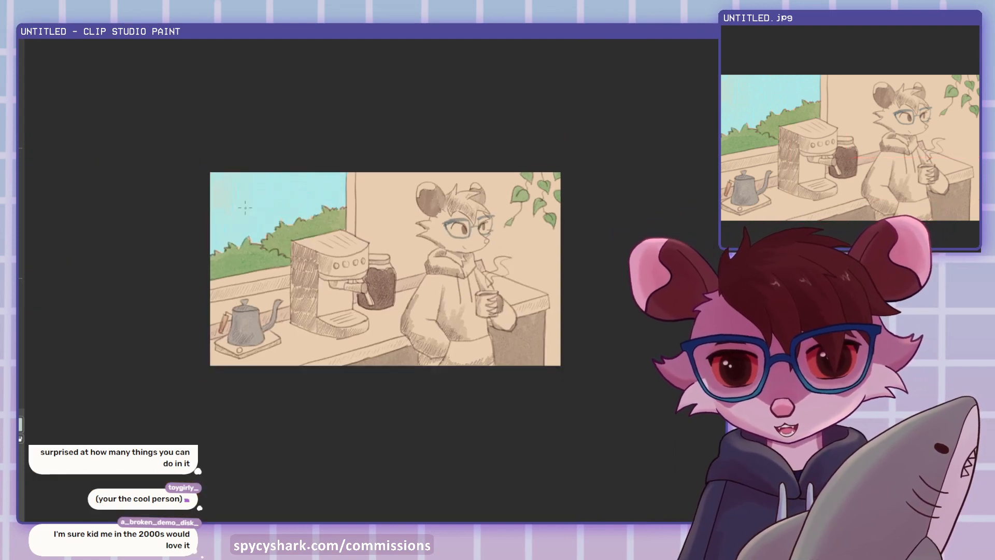
pyautogui.scroll(4, 397, 214)
pyautogui.scroll(-2, 563, 246)
pyautogui.scroll(2, 383, 276)
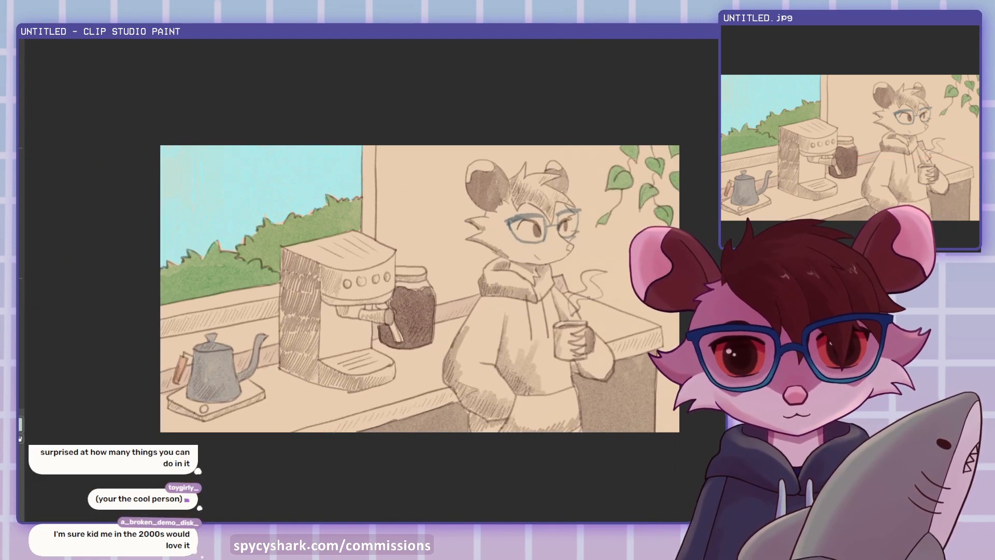
# Step: Examine the hatched hair and face against the whole kitchen scene, also with the canvas mirrored
pyautogui.press('h')
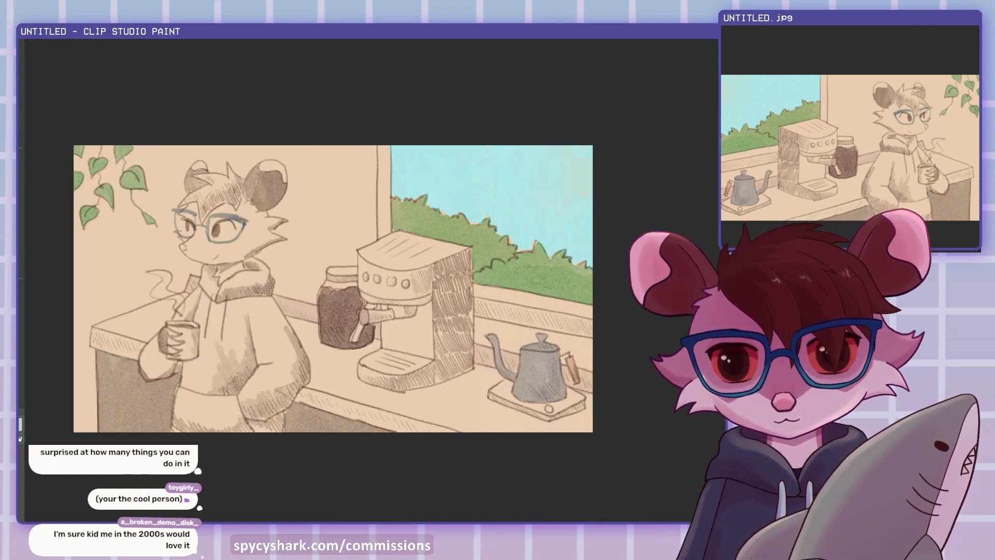
pyautogui.press('h')
pyautogui.scroll(3, 636, 273)
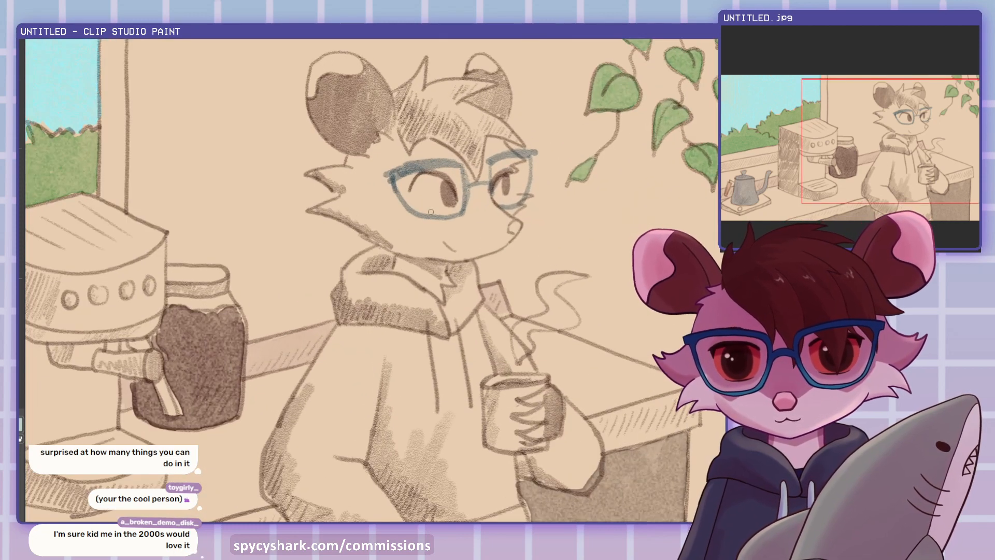
pyautogui.scroll(-3, 274, 405)
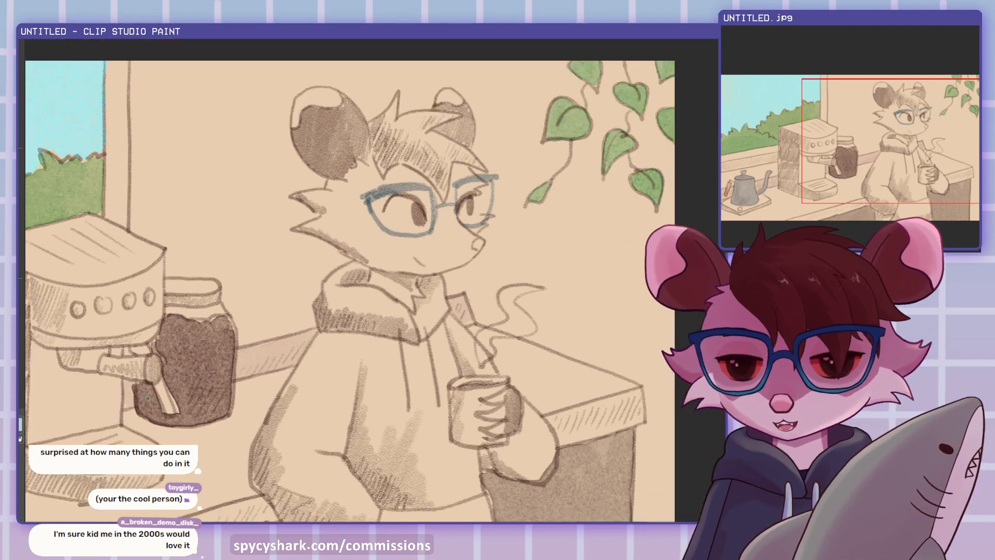
pyautogui.scroll(-1, 330, 428)
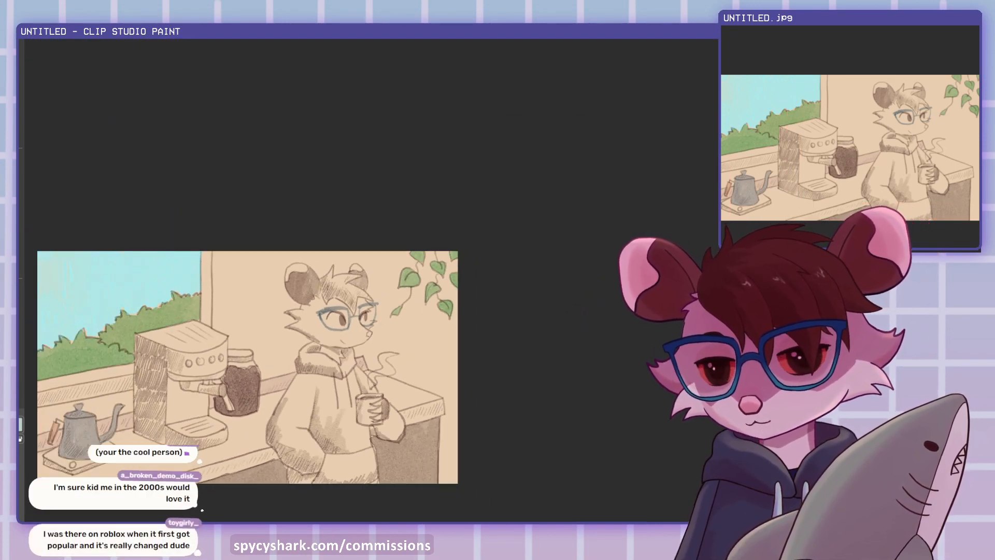
pyautogui.scroll(-1, 265, 356)
pyautogui.scroll(1, 259, 406)
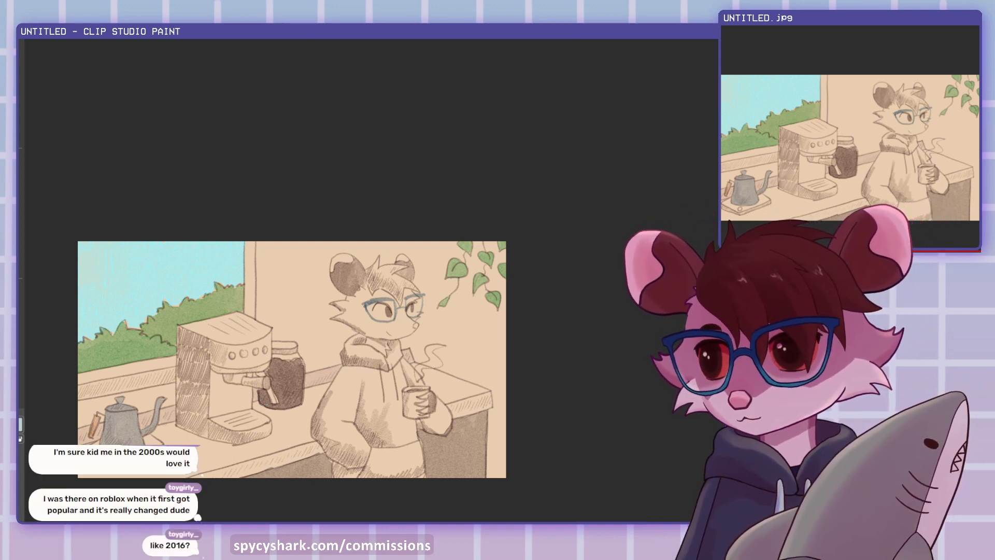
pyautogui.press('h')
pyautogui.press('h')
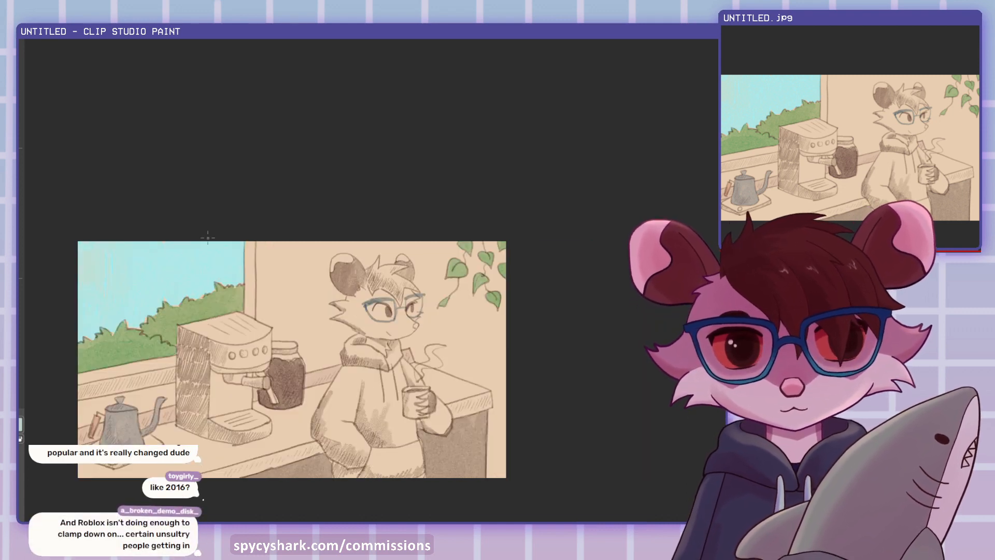
# Step: Lasso the character's pointed cheek fur and jaw edge and clear the old shading inside, keeping the outline
pyautogui.scroll(3, 399, 397)
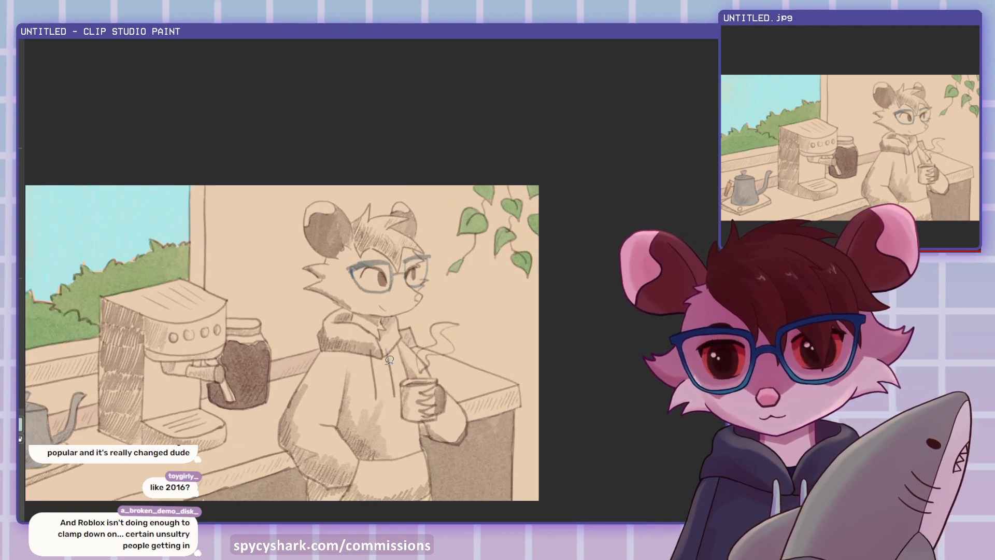
pyautogui.scroll(1, 271, 272)
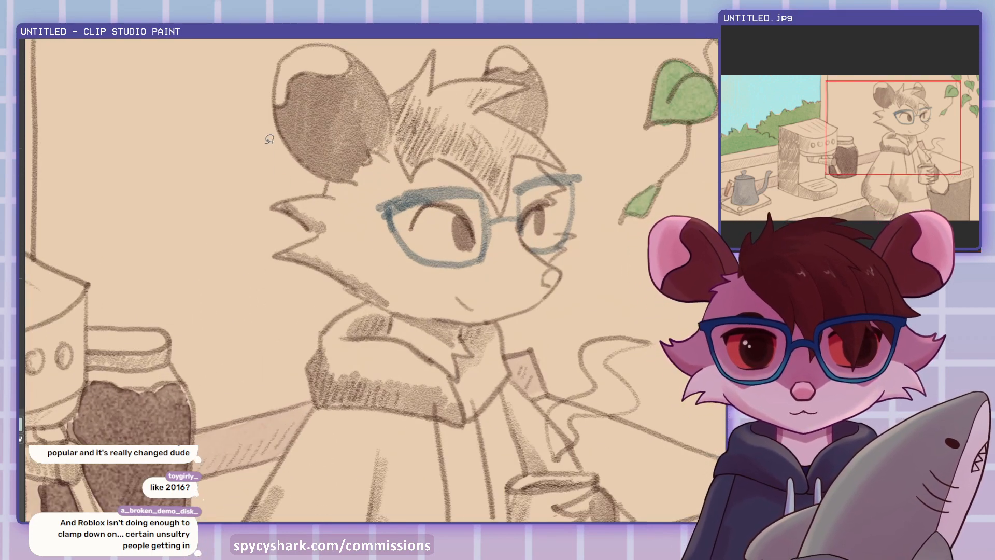
pyautogui.moveTo(254, 184)
pyautogui.mouseDown()
pyautogui.moveTo(330, 193)
pyautogui.moveTo(400, 309)
pyautogui.moveTo(228, 232)
pyautogui.moveTo(201, 193)
pyautogui.mouseUp()
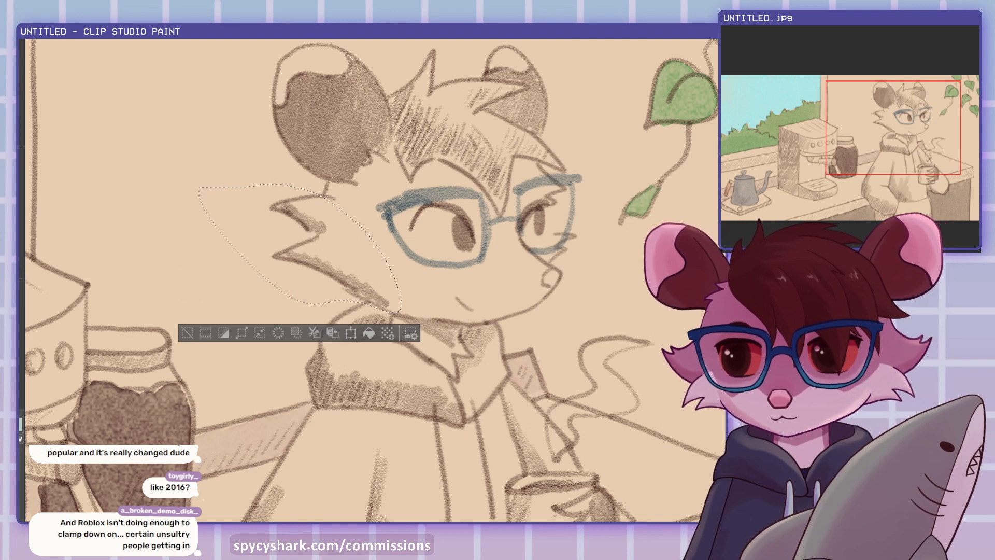
pyautogui.press('Delete')
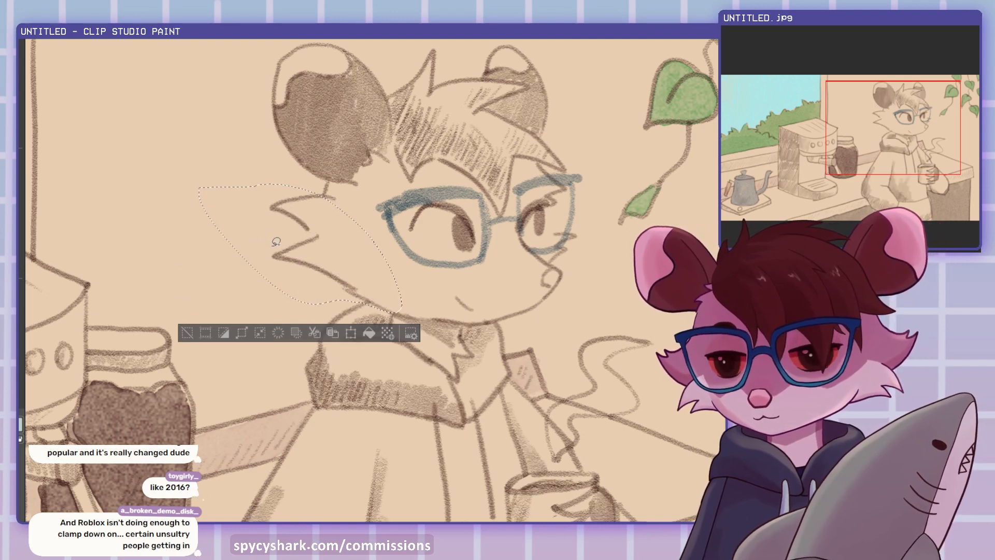
pyautogui.click(187, 334)
pyautogui.scroll(-2, 510, 268)
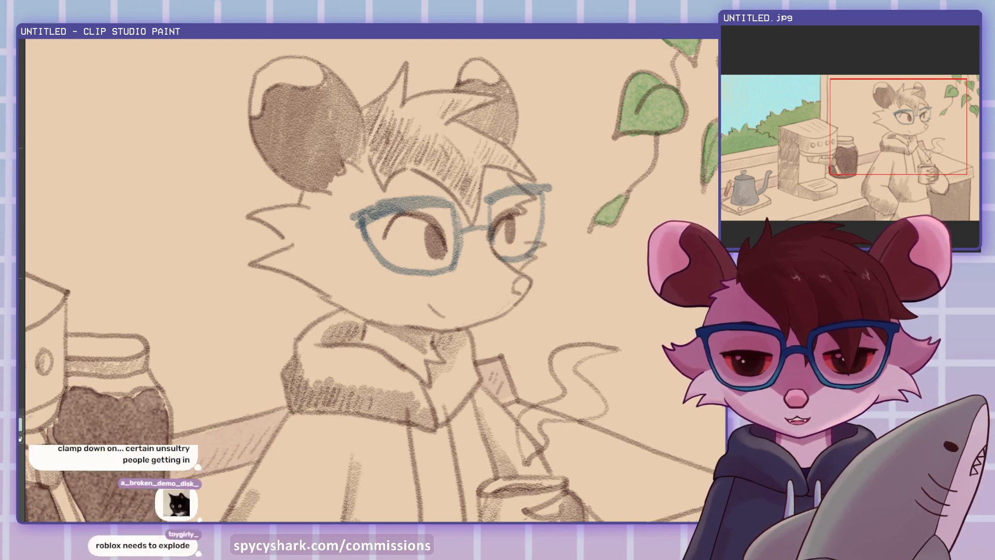
pyautogui.hotkey('ctrl', 'z')
pyautogui.click(167, 340)
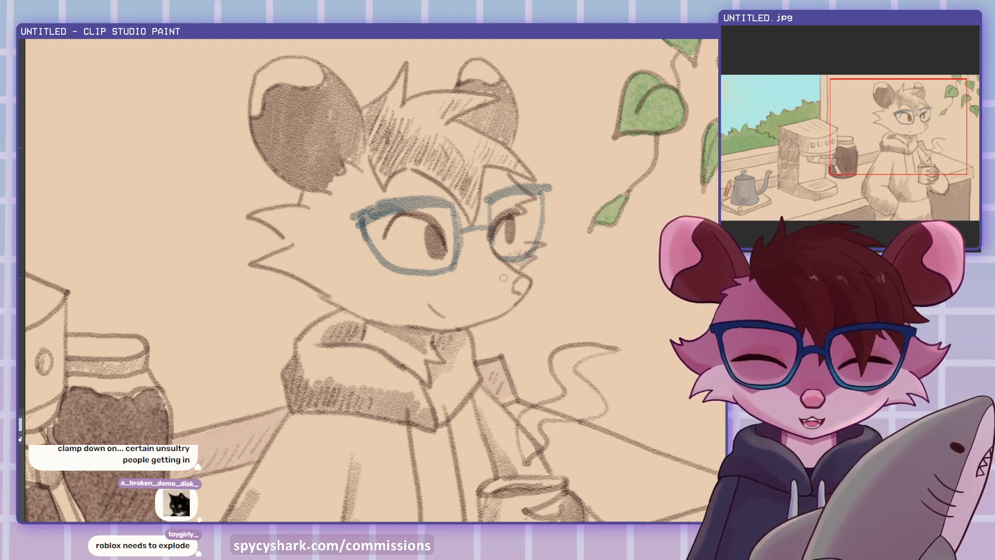
# Step: Hatch light brown strokes on the snout beside the glasses bridge, below the larger ear and across the cheek
pyautogui.moveTo(504, 278)
pyautogui.mouseDown()
pyautogui.moveTo(489, 253)
pyautogui.moveTo(472, 256)
pyautogui.moveTo(470, 232)
pyautogui.mouseUp()
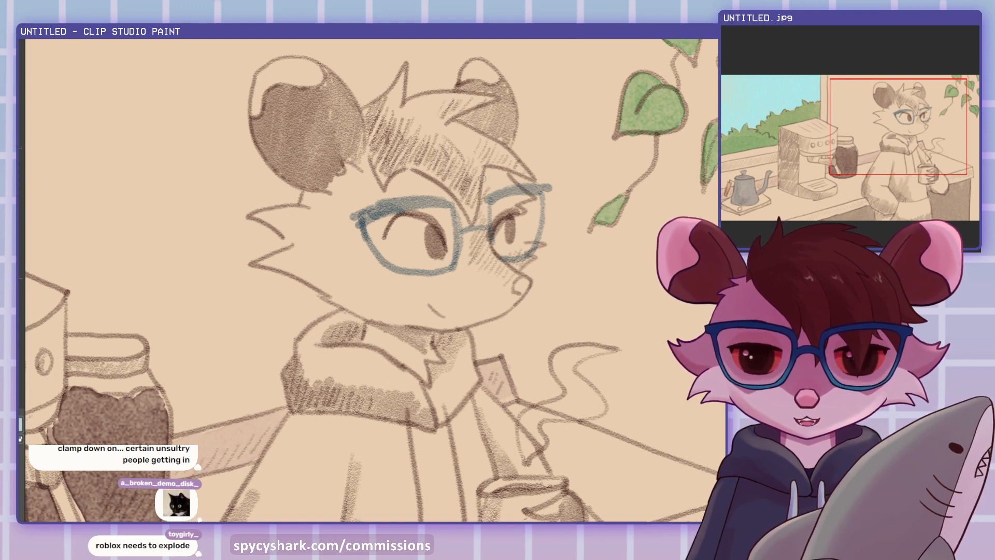
pyautogui.moveTo(358, 154)
pyautogui.mouseDown()
pyautogui.moveTo(370, 183)
pyautogui.moveTo(363, 166)
pyautogui.moveTo(344, 171)
pyautogui.mouseUp()
pyautogui.moveTo(302, 218)
pyautogui.mouseDown()
pyautogui.moveTo(312, 213)
pyautogui.moveTo(285, 214)
pyautogui.moveTo(323, 215)
pyautogui.moveTo(314, 225)
pyautogui.moveTo(332, 207)
pyautogui.moveTo(323, 224)
pyautogui.moveTo(332, 251)
pyautogui.moveTo(301, 243)
pyautogui.mouseUp()
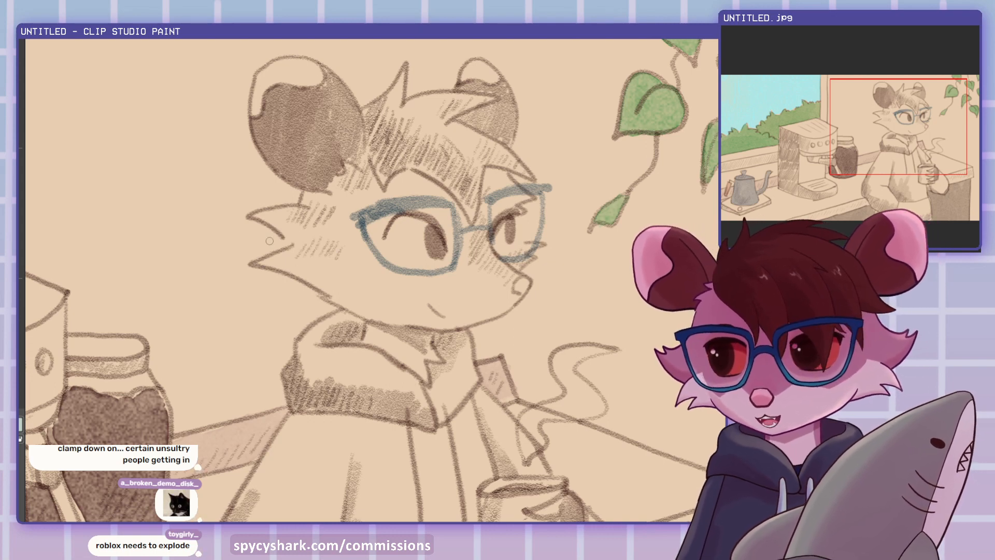
# Step: Check the new face hatching against the full composition at several magnifications and with the canvas mirrored
pyautogui.scroll(-5, 404, 232)
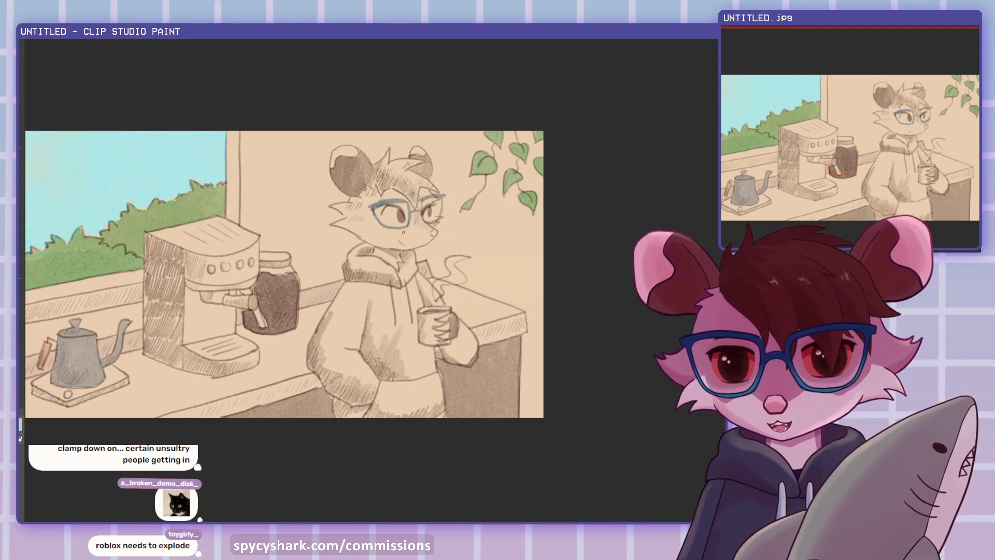
pyautogui.scroll(1, 403, 232)
pyautogui.scroll(-1, 402, 220)
pyautogui.scroll(2, 373, 311)
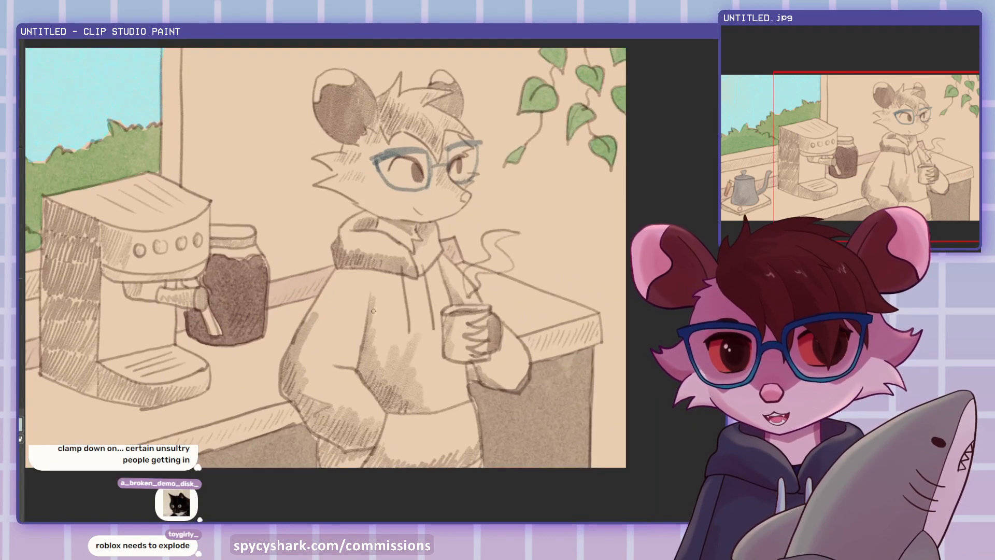
pyautogui.scroll(-1, 403, 398)
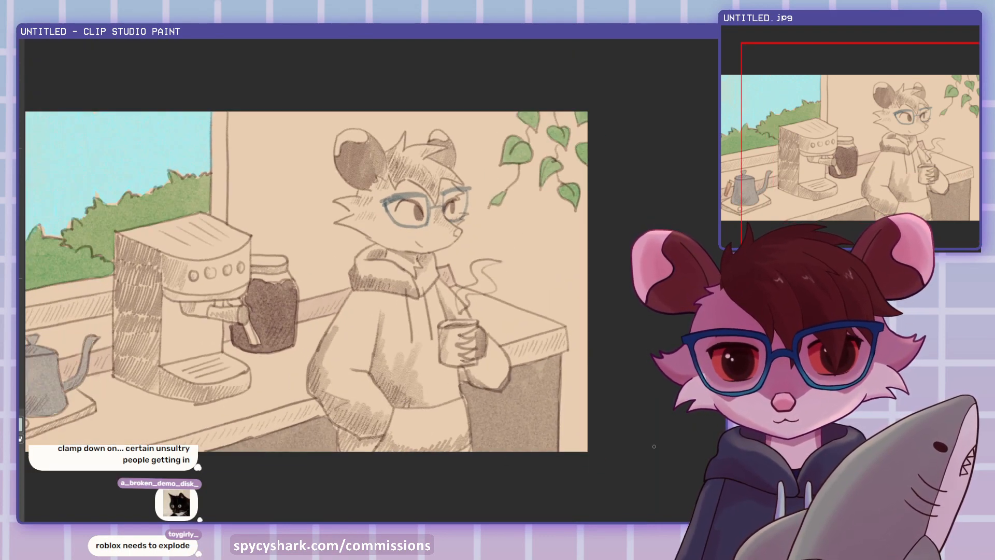
pyautogui.press('h')
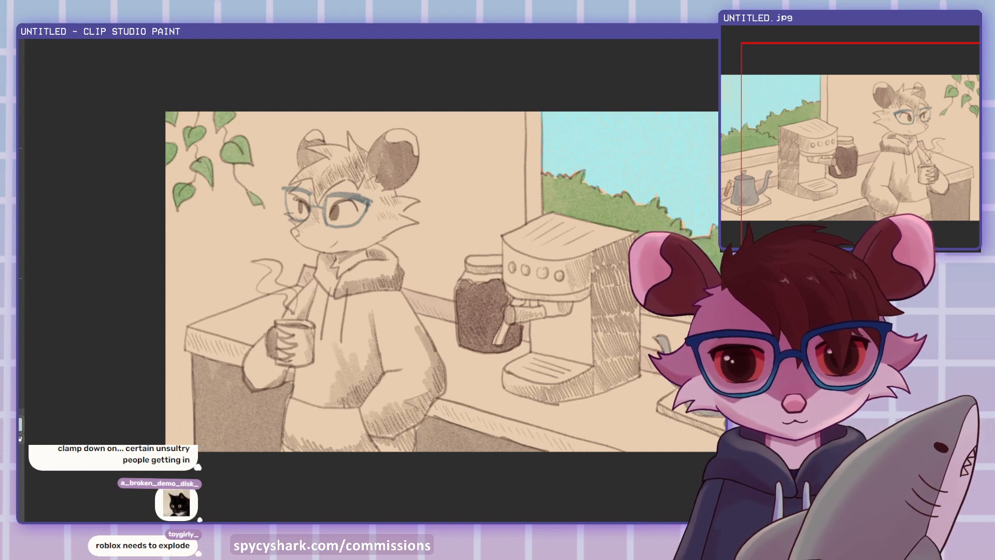
pyautogui.press('h')
pyautogui.scroll(1, 359, 426)
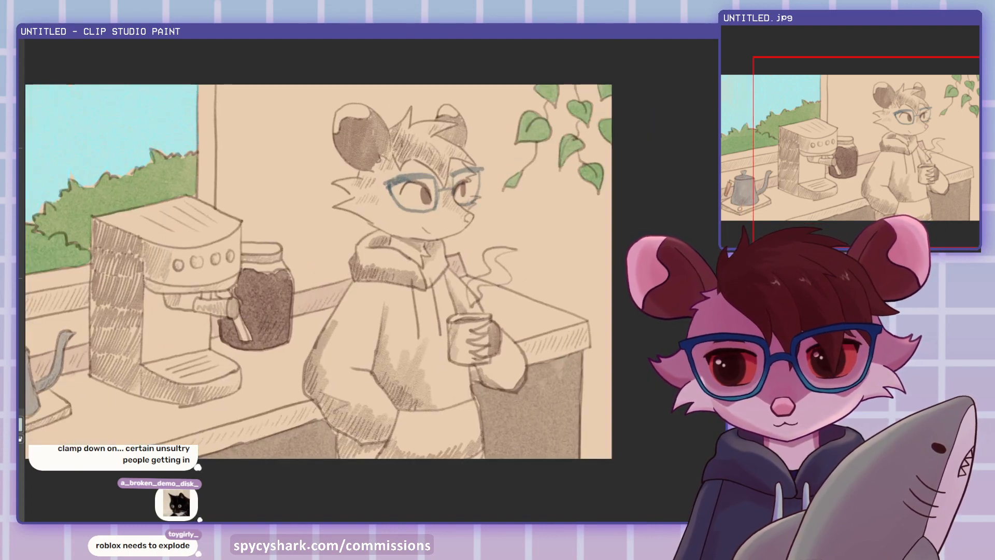
pyautogui.scroll(2, 327, 394)
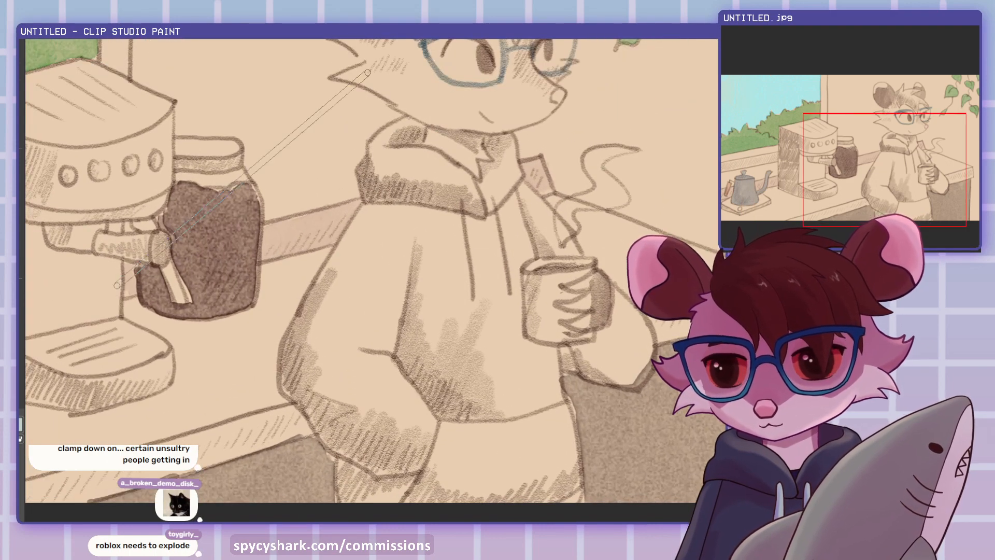
pyautogui.scroll(-3, 271, 311)
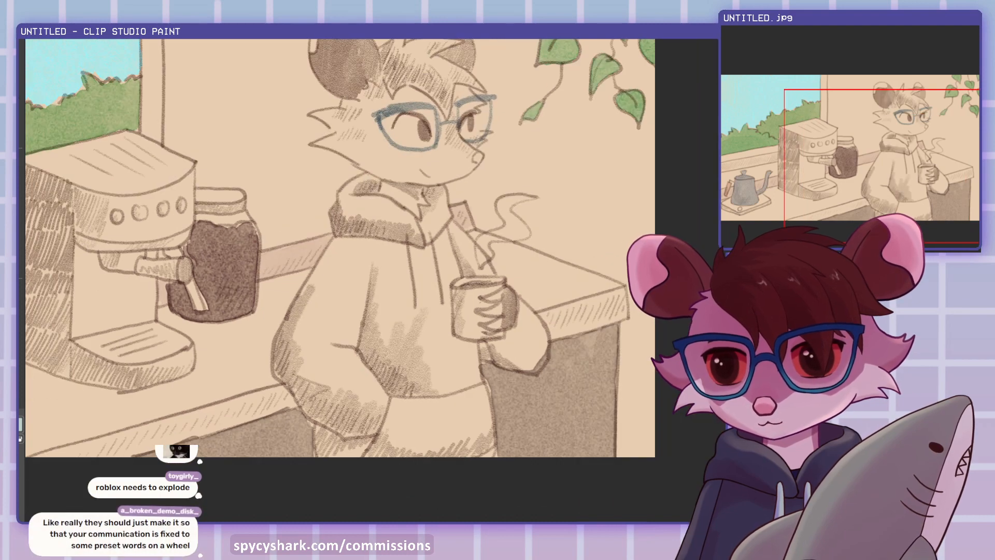
pyautogui.scroll(-3, 573, 393)
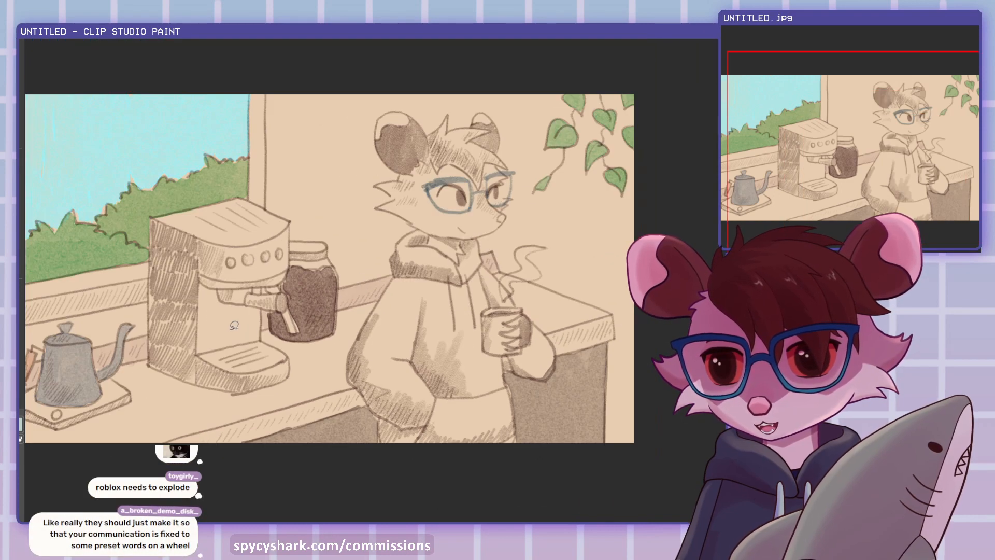
pyautogui.scroll(1, 418, 347)
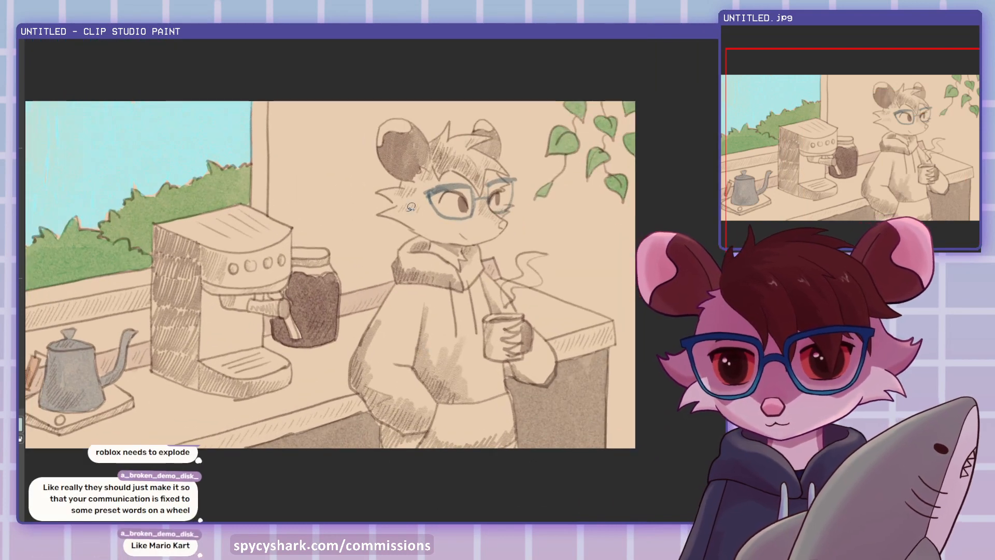
# Step: Lasso the hoodie's near sleeve, torso and lower body, exclude the counter edge, and clear the old shading inside
pyautogui.moveTo(405, 235); pyautogui.dragTo(432, 237)
pyautogui.hotkey('ctrl', 'd')
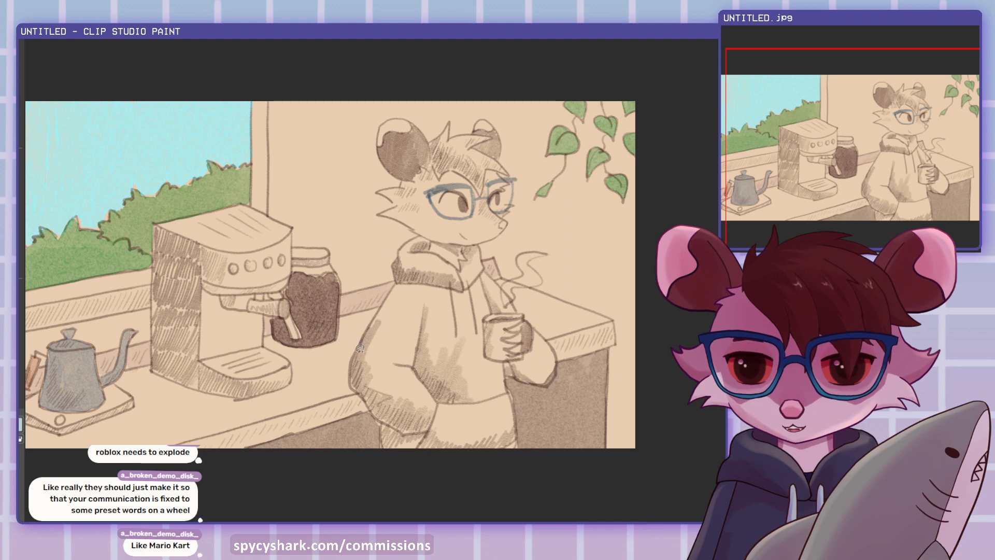
pyautogui.moveTo(350, 346)
pyautogui.mouseDown()
pyautogui.moveTo(409, 324)
pyautogui.moveTo(435, 293)
pyautogui.moveTo(477, 336)
pyautogui.moveTo(479, 369)
pyautogui.moveTo(517, 393)
pyautogui.moveTo(503, 507)
pyautogui.moveTo(348, 495)
pyautogui.moveTo(365, 460)
pyautogui.moveTo(348, 347)
pyautogui.mouseUp()
pyautogui.scroll(3, 507, 441)
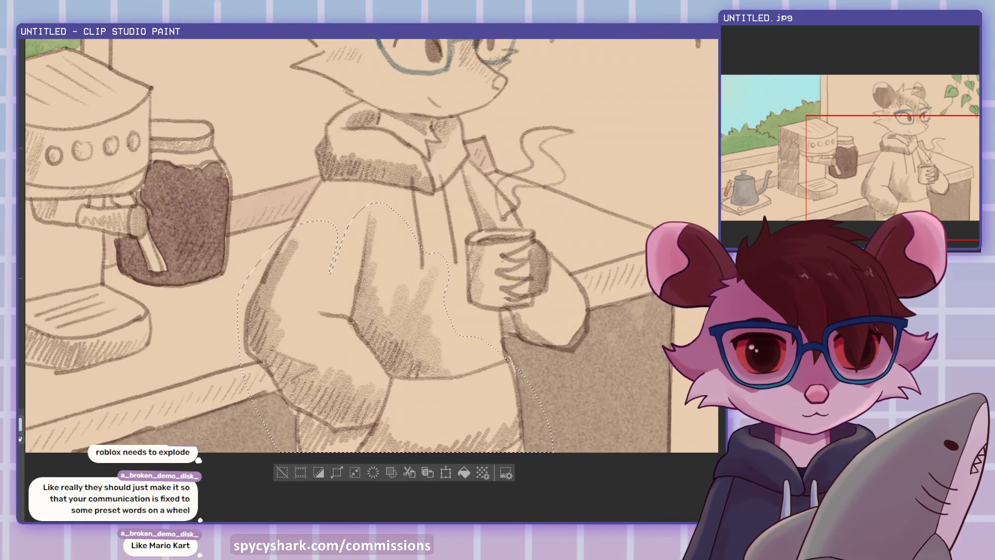
pyautogui.scroll(2, 402, 339)
pyautogui.scroll(-1, 398, 244)
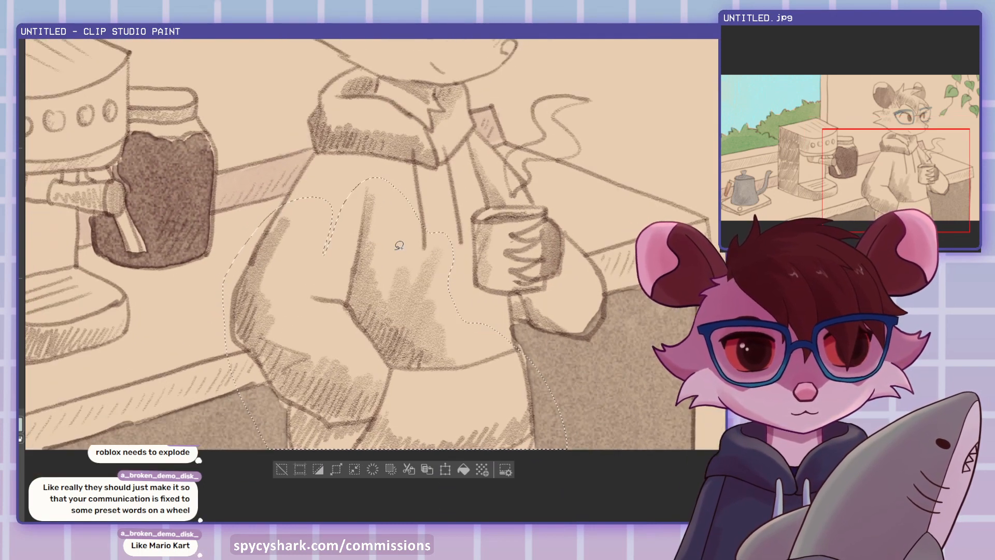
pyautogui.scroll(3, 341, 335)
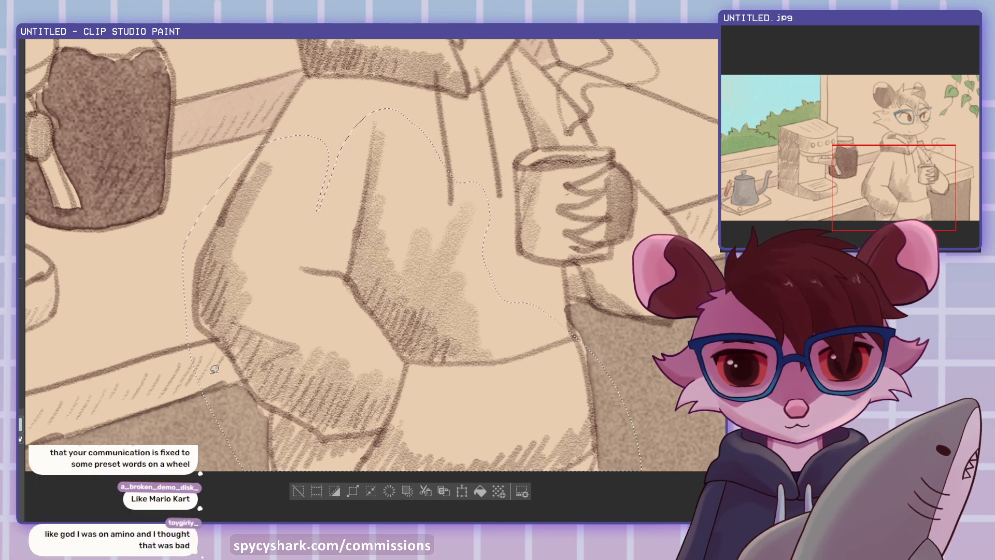
pyautogui.moveTo(182, 386)
pyautogui.mouseDown()
pyautogui.moveTo(271, 403)
pyautogui.moveTo(229, 480)
pyautogui.moveTo(166, 340)
pyautogui.mouseUp()
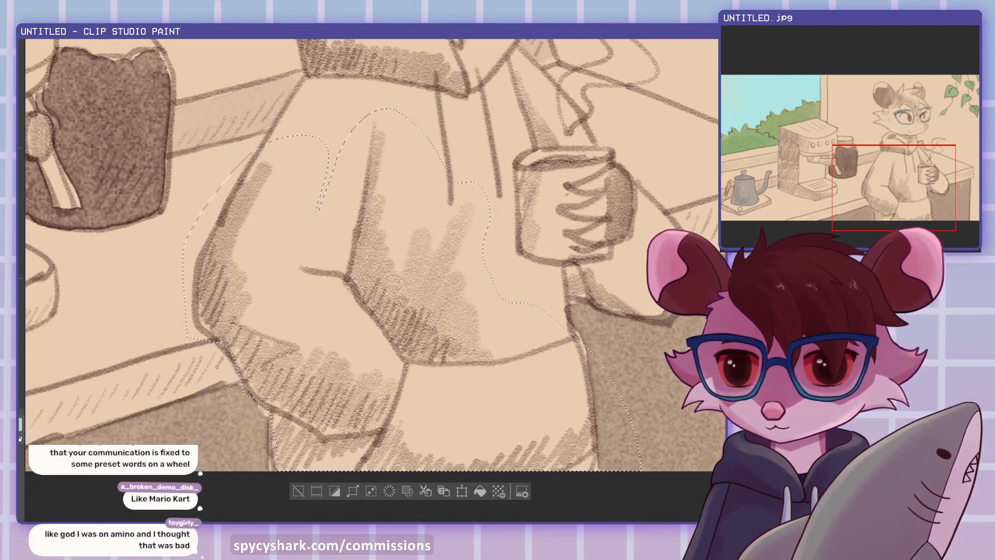
pyautogui.press('Delete')
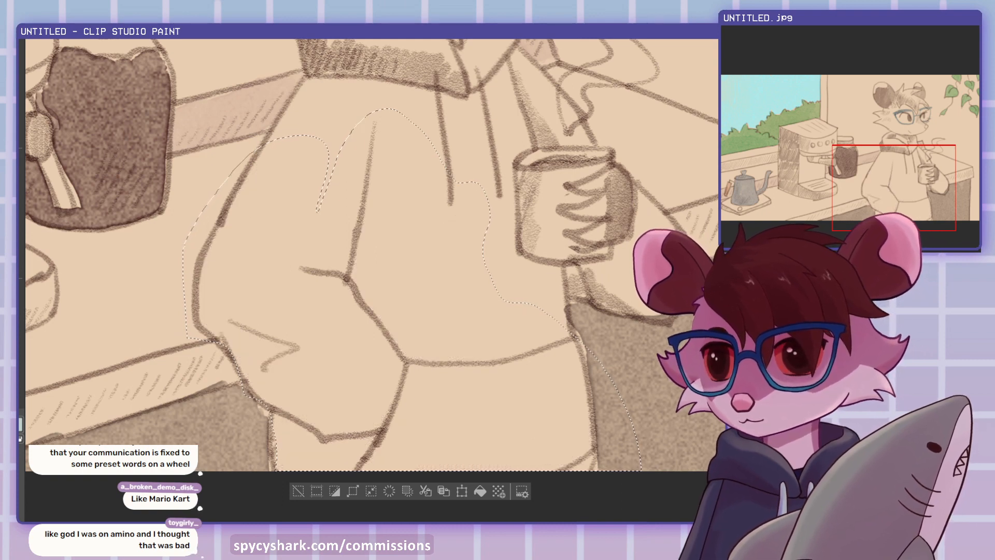
pyautogui.hotkey('ctrl', 'z')
pyautogui.hotkey('ctrl', 'd')
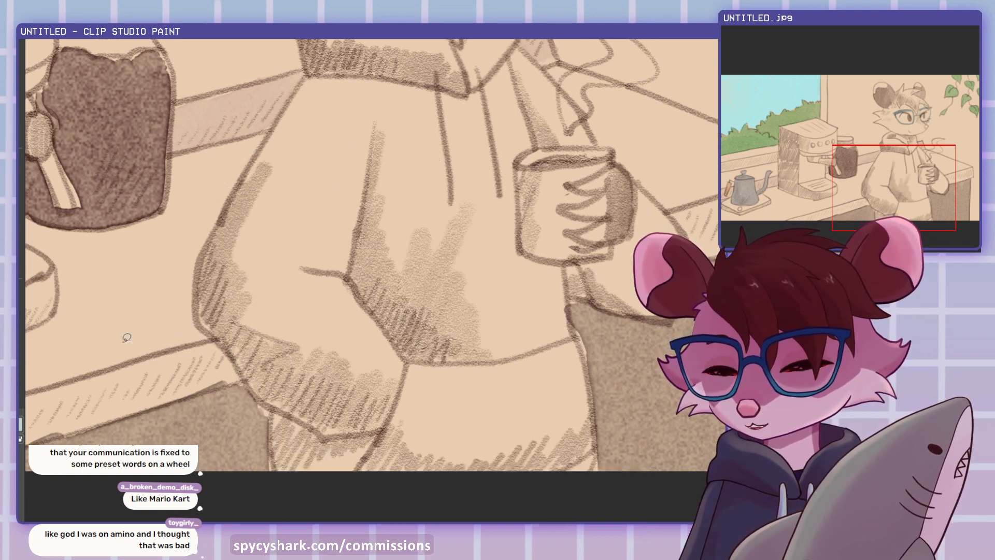
pyautogui.press('Delete')
pyautogui.scroll(-5, 433, 328)
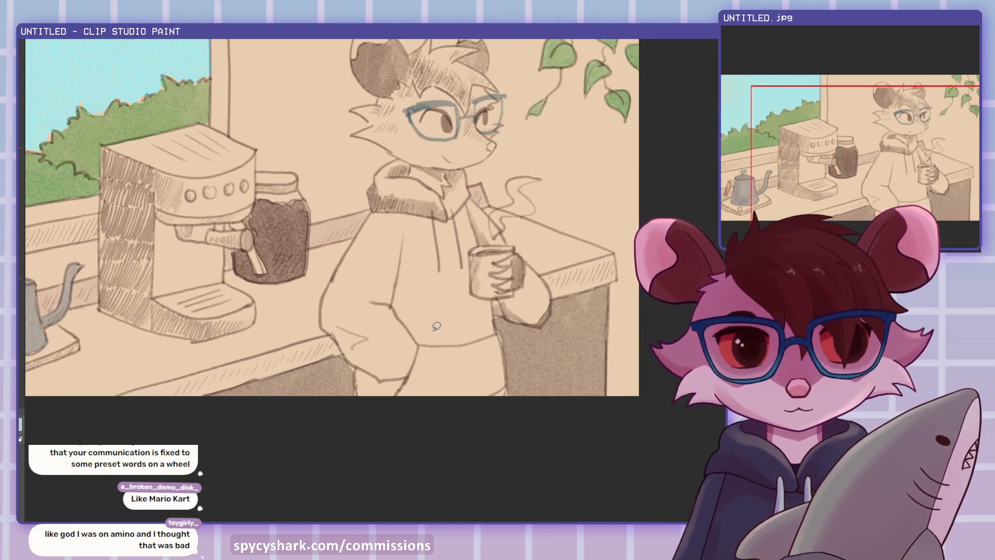
# Step: Hatch diagonal brown strokes over the character's lower body beneath the hoodie's waist seam
pyautogui.scroll(3, 438, 285)
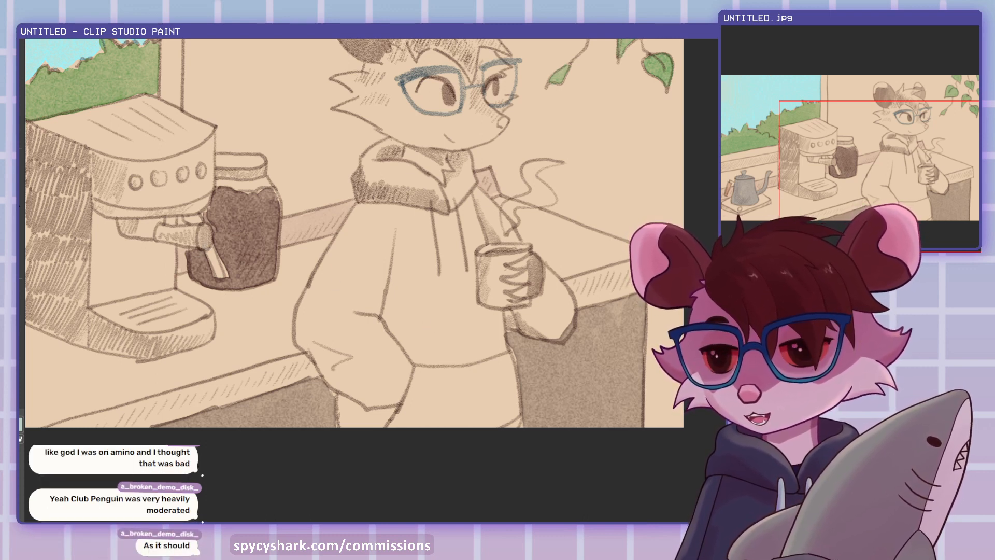
pyautogui.scroll(2, 494, 357)
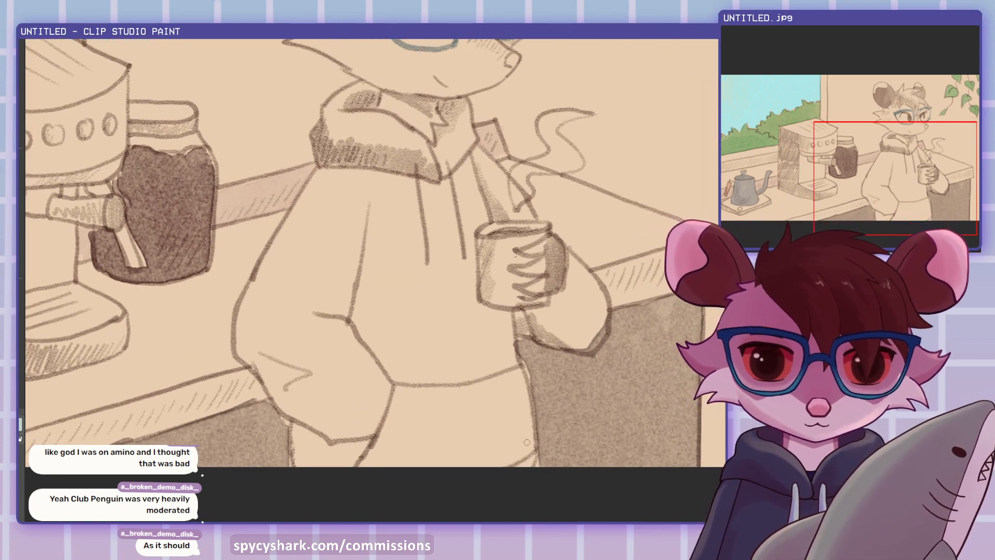
pyautogui.moveTo(513, 448)
pyautogui.mouseDown()
pyautogui.moveTo(483, 431)
pyautogui.moveTo(490, 397)
pyautogui.moveTo(471, 407)
pyautogui.moveTo(439, 399)
pyautogui.moveTo(470, 414)
pyautogui.moveTo(444, 438)
pyautogui.moveTo(438, 419)
pyautogui.moveTo(470, 430)
pyautogui.moveTo(453, 465)
pyautogui.moveTo(479, 448)
pyautogui.moveTo(477, 469)
pyautogui.moveTo(496, 458)
pyautogui.moveTo(526, 469)
pyautogui.mouseUp()
pyautogui.moveTo(439, 402)
pyautogui.mouseDown()
pyautogui.moveTo(408, 404)
pyautogui.moveTo(413, 382)
pyautogui.mouseUp()
pyautogui.moveTo(444, 450)
pyautogui.mouseDown()
pyautogui.moveTo(416, 469)
pyautogui.moveTo(395, 429)
pyautogui.mouseUp()
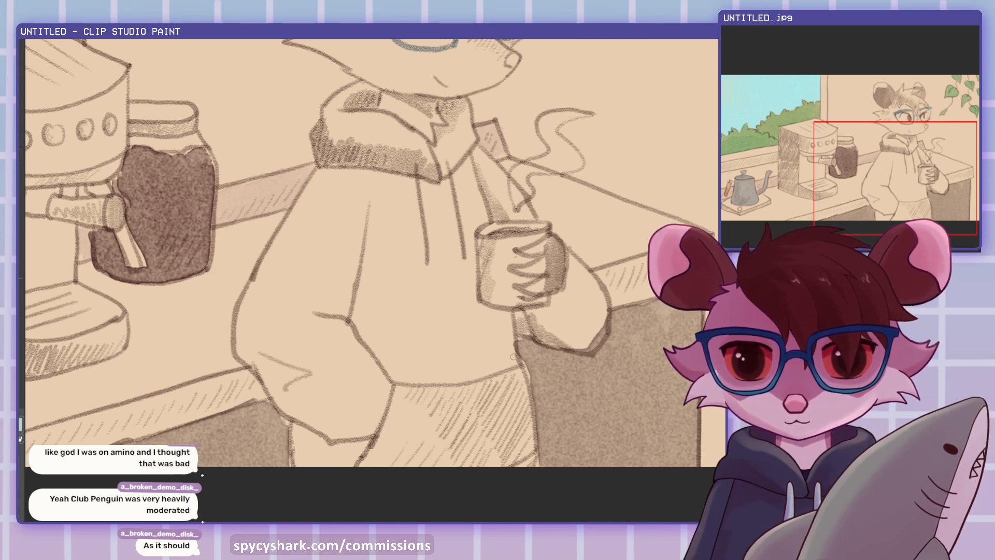
# Step: Hatch diagonal strokes on the hoodie's torso beneath the mug and on the sleeve of the mug-holding arm
pyautogui.moveTo(511, 370)
pyautogui.mouseDown()
pyautogui.moveTo(493, 332)
pyautogui.moveTo(500, 326)
pyautogui.moveTo(473, 374)
pyautogui.mouseUp()
pyautogui.moveTo(496, 328); pyautogui.dragTo(458, 371)
pyautogui.moveTo(482, 317)
pyautogui.mouseDown()
pyautogui.moveTo(463, 355)
pyautogui.moveTo(457, 346)
pyautogui.mouseUp()
pyautogui.moveTo(607, 301)
pyautogui.mouseDown()
pyautogui.moveTo(594, 338)
pyautogui.moveTo(581, 330)
pyautogui.mouseUp()
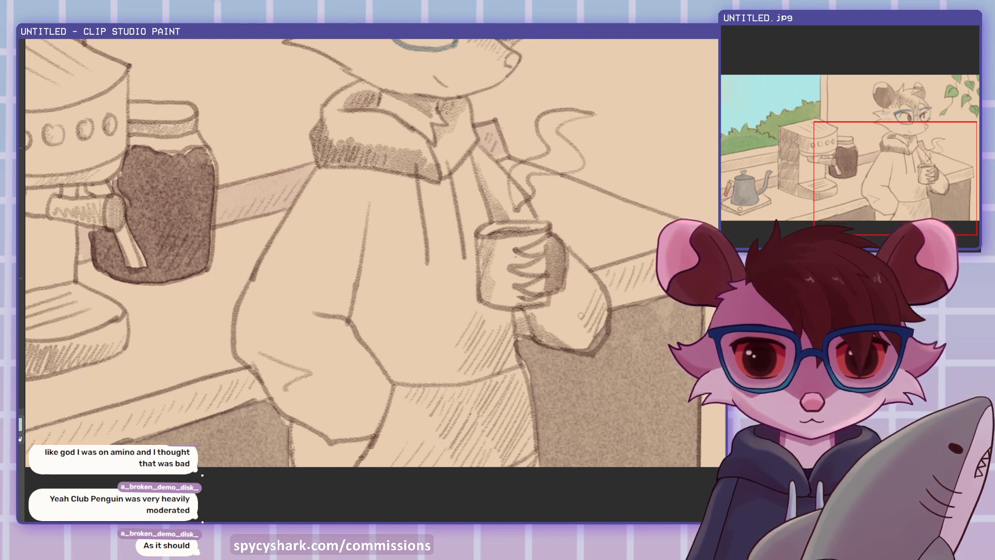
# Step: Continue the diagonal hatching on the mug-holding sleeve, the torso beside the mug and the chest around the drawstrings
pyautogui.moveTo(591, 271)
pyautogui.mouseDown()
pyautogui.moveTo(572, 317)
pyautogui.moveTo(568, 273)
pyautogui.mouseUp()
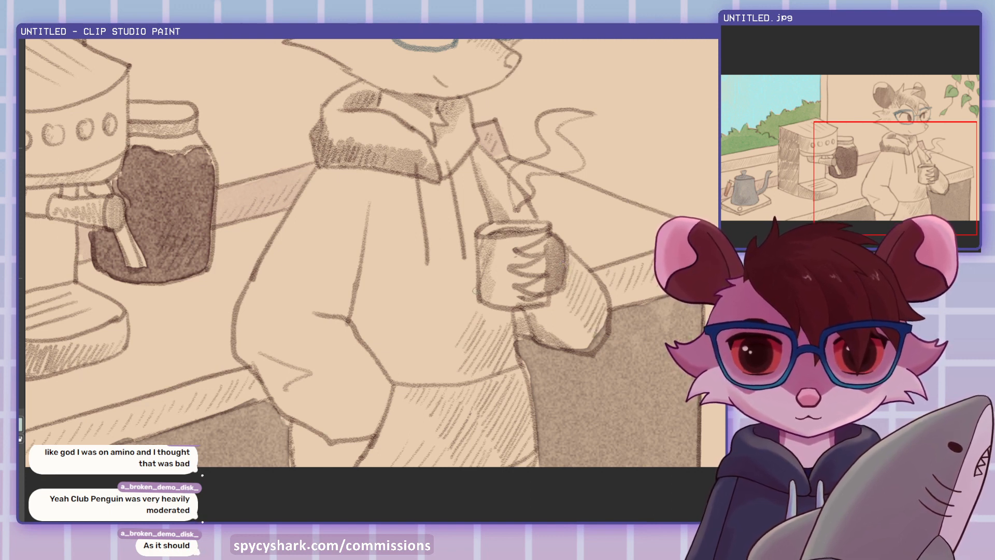
pyautogui.moveTo(473, 293); pyautogui.dragTo(458, 316)
pyautogui.moveTo(474, 276); pyautogui.dragTo(454, 312)
pyautogui.moveTo(473, 258); pyautogui.dragTo(452, 297)
pyautogui.moveTo(466, 249); pyautogui.dragTo(449, 281)
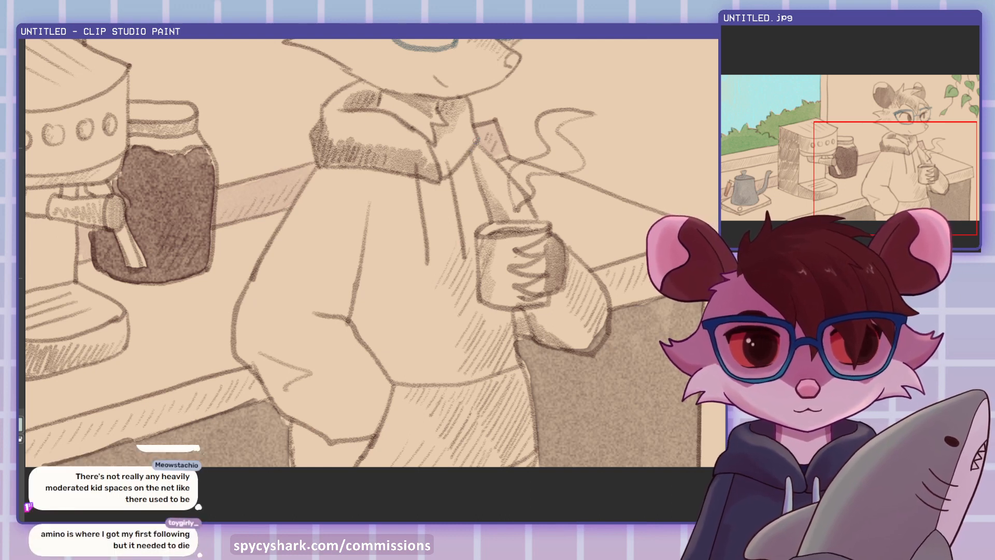
pyautogui.moveTo(440, 164)
pyautogui.mouseDown()
pyautogui.moveTo(449, 247)
pyautogui.moveTo(488, 191)
pyautogui.moveTo(470, 215)
pyautogui.moveTo(483, 182)
pyautogui.moveTo(486, 214)
pyautogui.moveTo(460, 253)
pyautogui.moveTo(431, 201)
pyautogui.moveTo(413, 224)
pyautogui.moveTo(419, 180)
pyautogui.moveTo(402, 203)
pyautogui.moveTo(432, 202)
pyautogui.moveTo(437, 215)
pyautogui.moveTo(420, 255)
pyautogui.moveTo(444, 247)
pyautogui.moveTo(409, 234)
pyautogui.mouseUp()
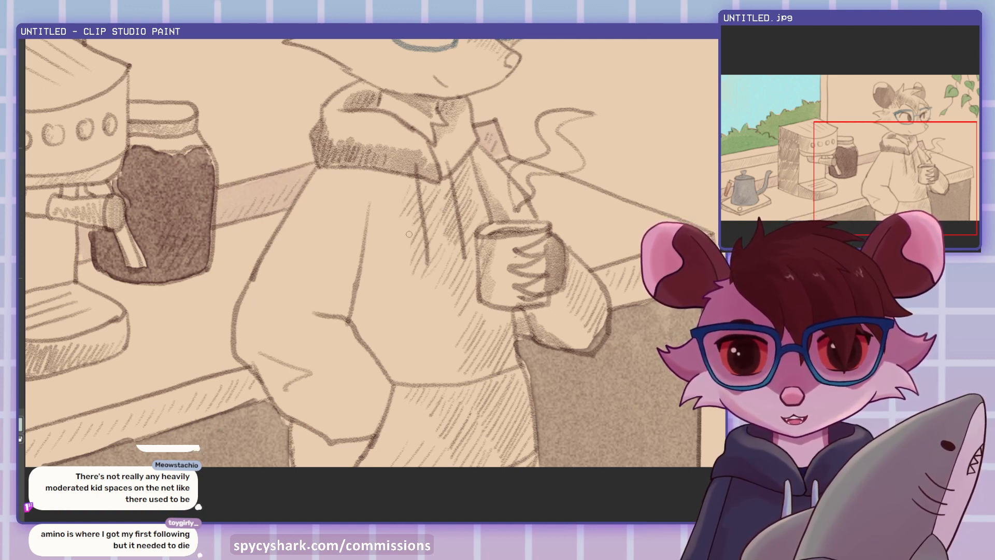
# Step: Hatch diagonal strokes down the hoodie's near sleeve, from the shoulder to the folds around the bent elbow
pyautogui.moveTo(364, 182)
pyautogui.mouseDown()
pyautogui.moveTo(343, 177)
pyautogui.moveTo(313, 216)
pyautogui.moveTo(362, 174)
pyautogui.moveTo(363, 229)
pyautogui.moveTo(356, 287)
pyautogui.mouseUp()
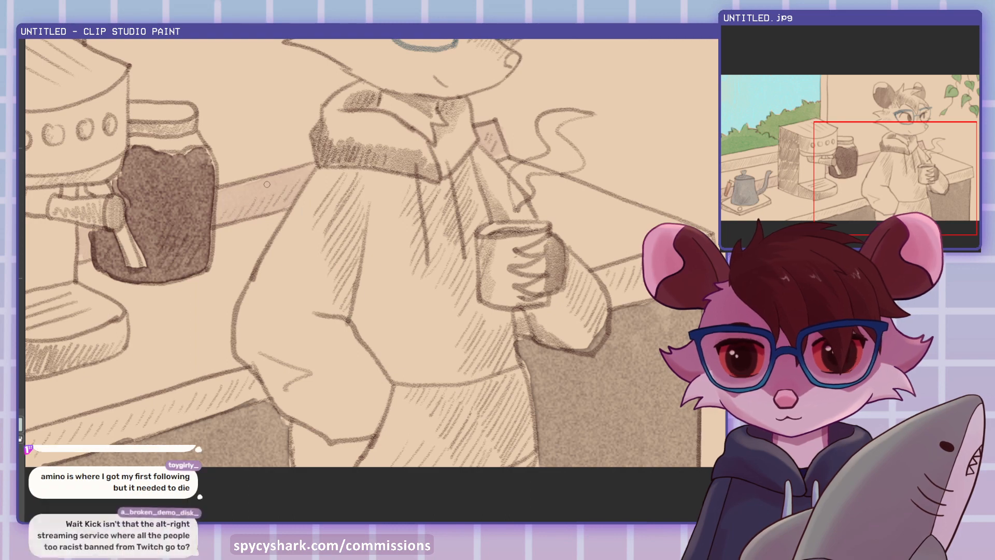
pyautogui.scroll(-4, 482, 456)
pyautogui.scroll(1, 530, 438)
pyautogui.scroll(2, 531, 437)
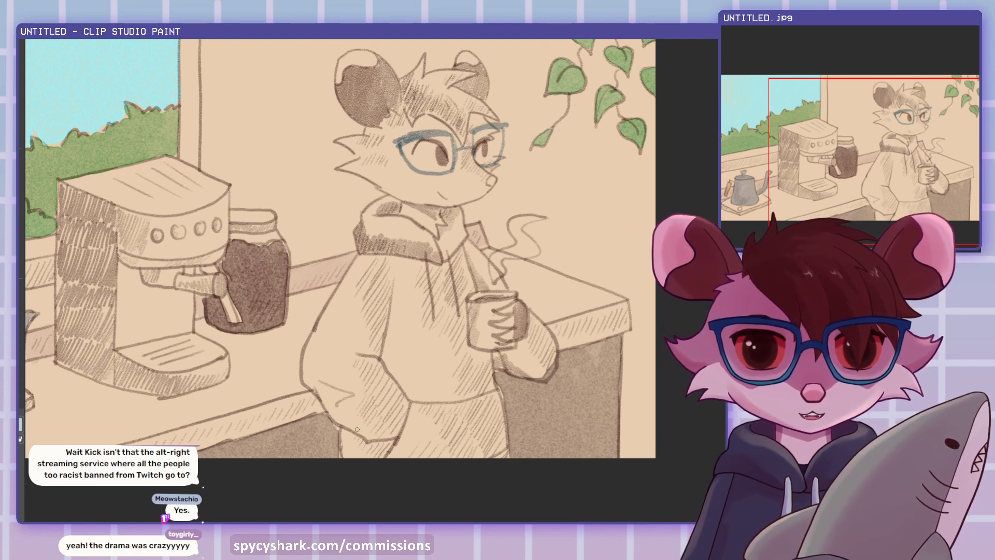
pyautogui.moveTo(359, 296)
pyautogui.mouseDown()
pyautogui.moveTo(346, 315)
pyautogui.moveTo(359, 337)
pyautogui.moveTo(331, 381)
pyautogui.moveTo(319, 374)
pyautogui.mouseUp()
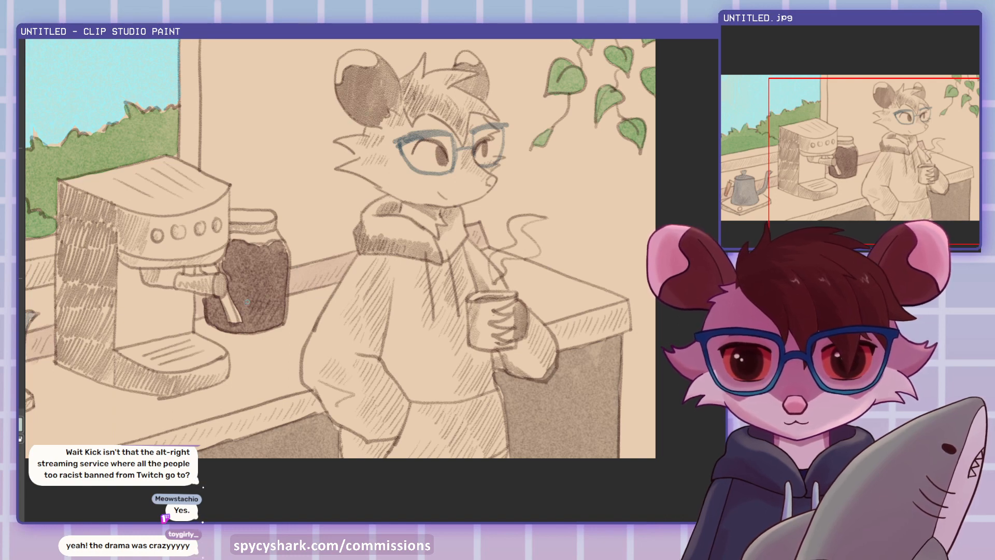
# Step: Check the composition with the canvas mirrored, then lasso the hood and clear its old dark shading
pyautogui.scroll(-3, 331, 273)
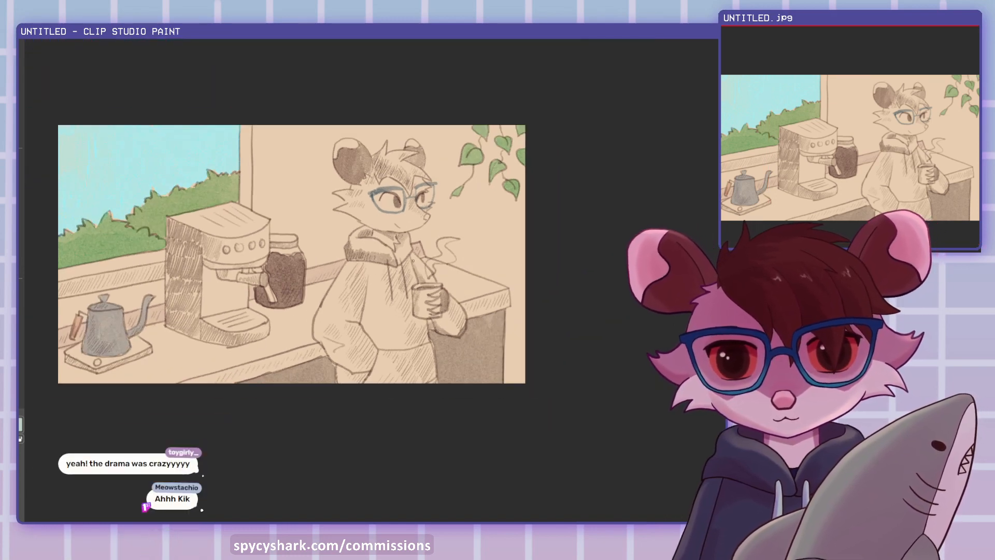
pyautogui.scroll(3, 414, 258)
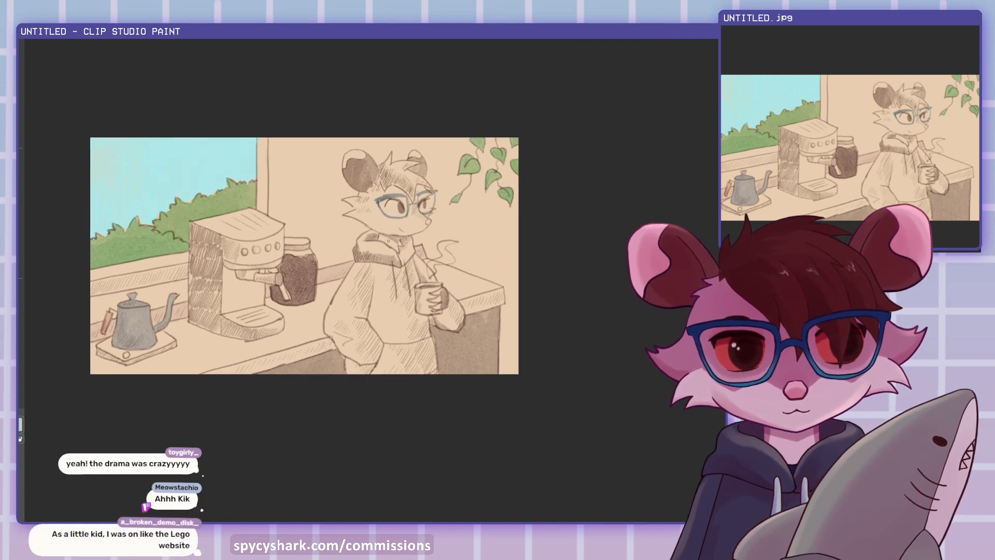
pyautogui.scroll(1, 414, 234)
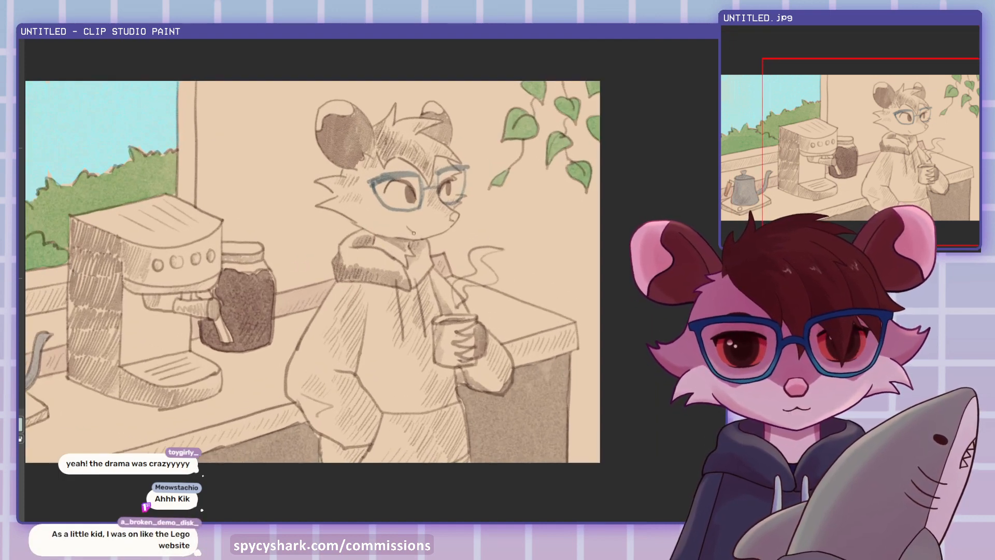
pyautogui.scroll(1, 517, 276)
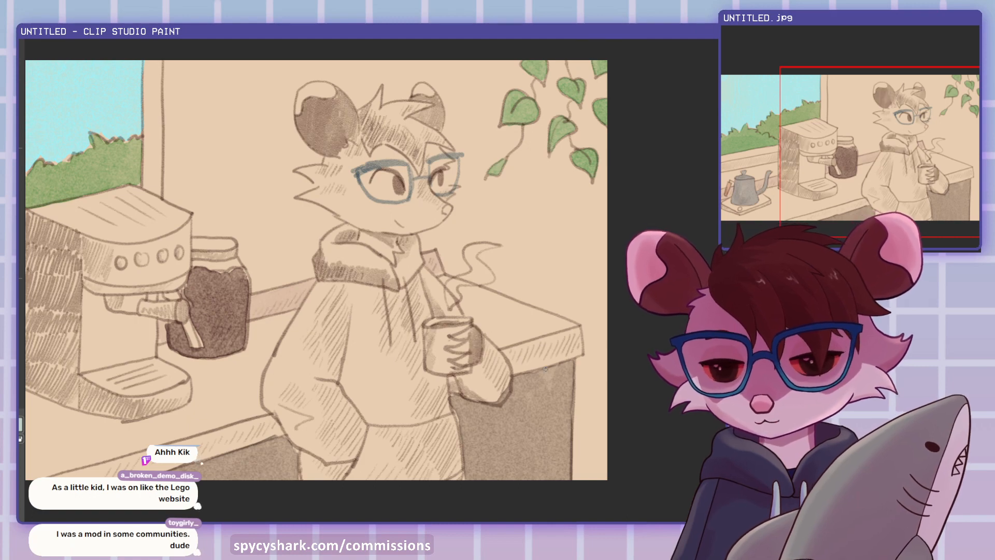
pyautogui.press('h')
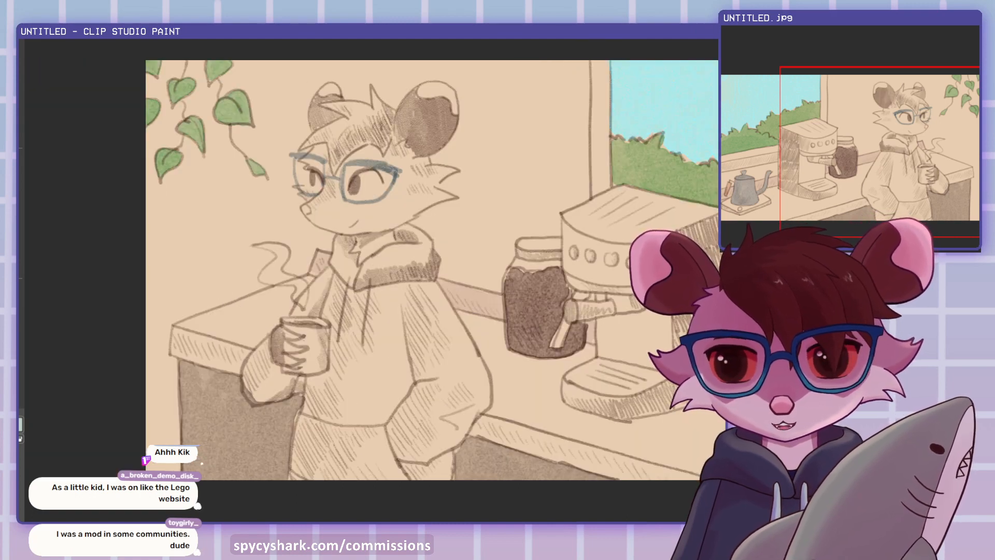
pyautogui.scroll(1, 370, 246)
pyautogui.scroll(1, 389, 249)
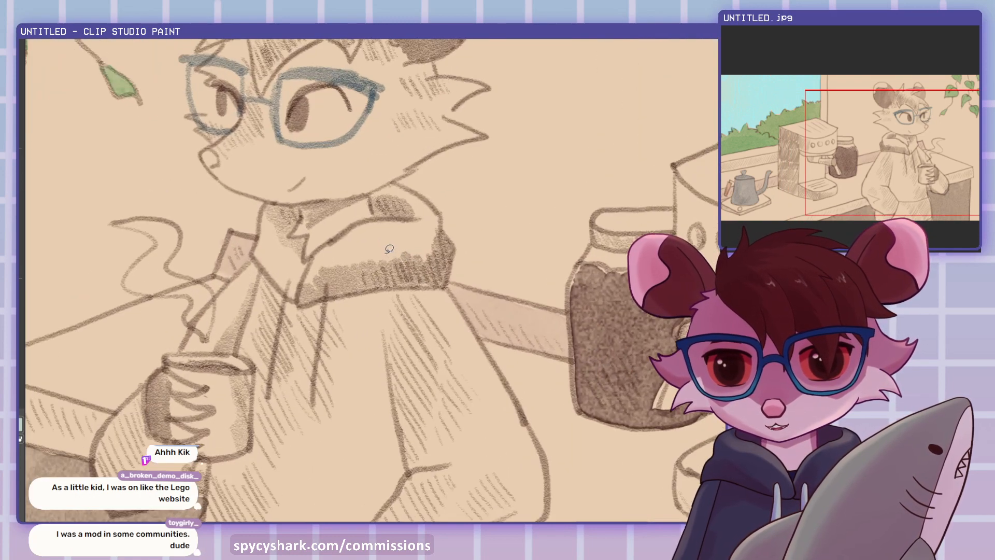
pyautogui.moveTo(293, 299)
pyautogui.mouseDown()
pyautogui.moveTo(422, 281)
pyautogui.moveTo(470, 190)
pyautogui.moveTo(400, 173)
pyautogui.moveTo(311, 241)
pyautogui.moveTo(288, 203)
pyautogui.mouseUp()
pyautogui.scroll(-1, 274, 265)
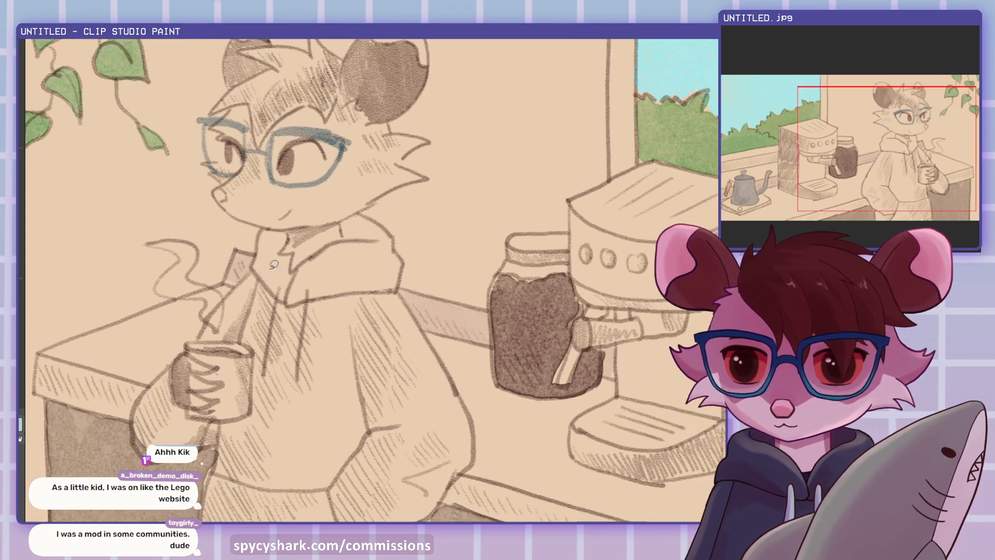
# Step: Return the canvas to its unmirrored orientation and hatch light diagonal strokes over the cleared hood
pyautogui.scroll(-5, 274, 264)
pyautogui.press('h')
pyautogui.scroll(1, 602, 366)
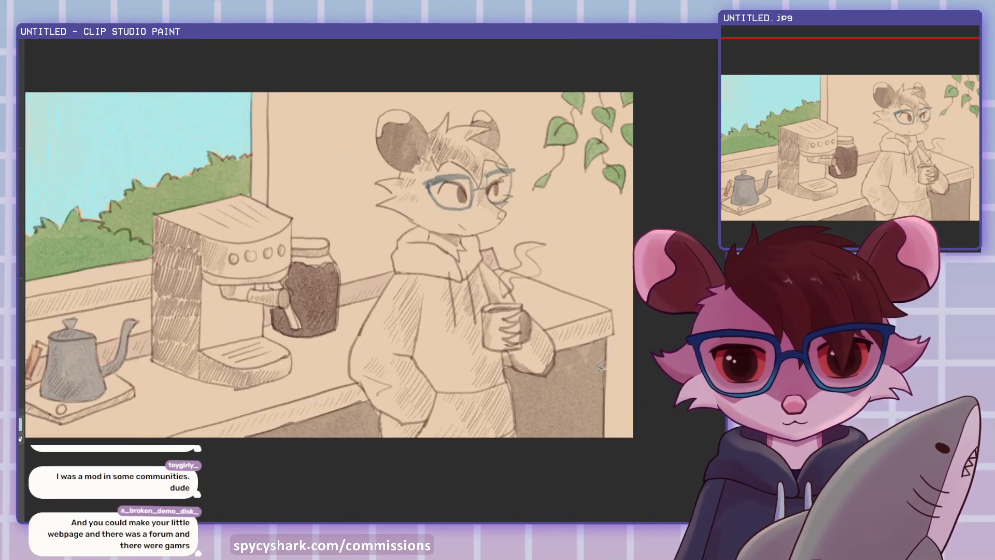
pyautogui.scroll(1, 602, 366)
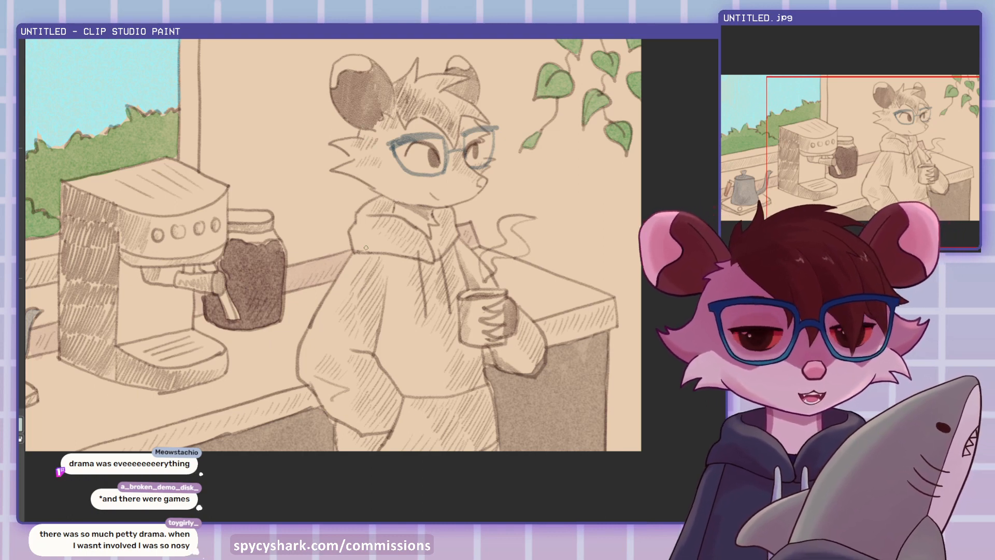
# Step: Hatch short diagonal strokes down the vertical window frame between the bushes and the kitchen wall
pyautogui.scroll(-3, 366, 248)
pyautogui.scroll(1, 365, 237)
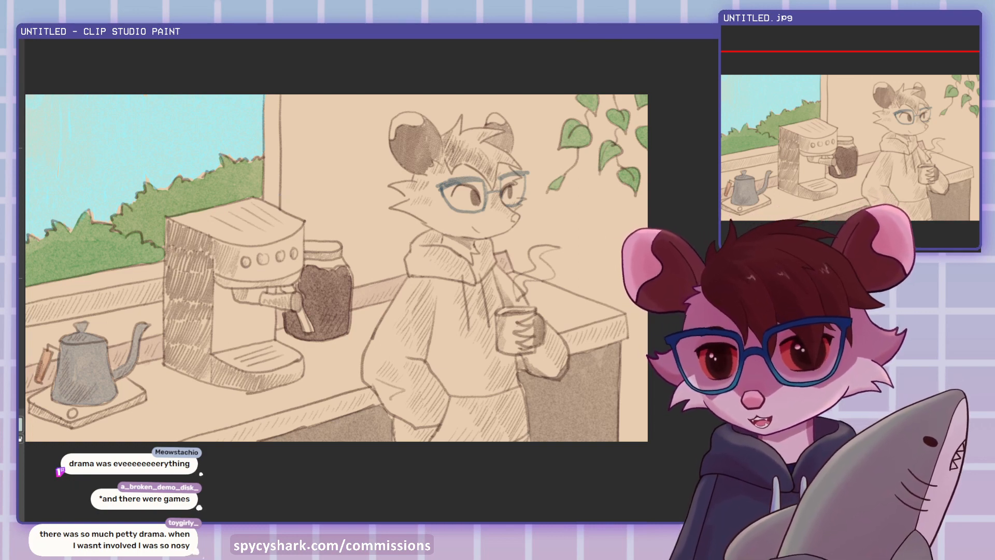
pyautogui.scroll(-1, 428, 259)
pyautogui.scroll(1, 227, 292)
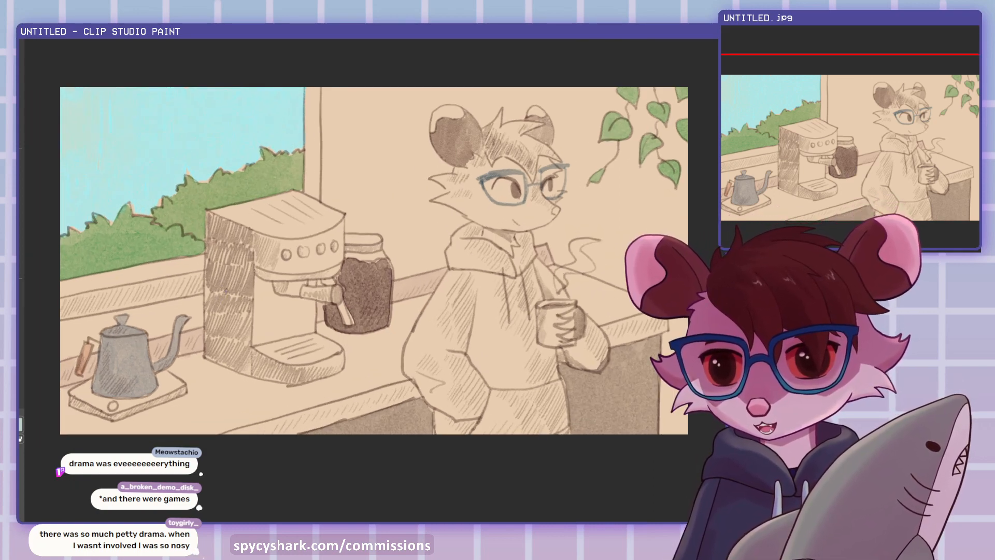
pyautogui.scroll(1, 226, 291)
pyautogui.scroll(-2, 227, 290)
pyautogui.scroll(3, 348, 141)
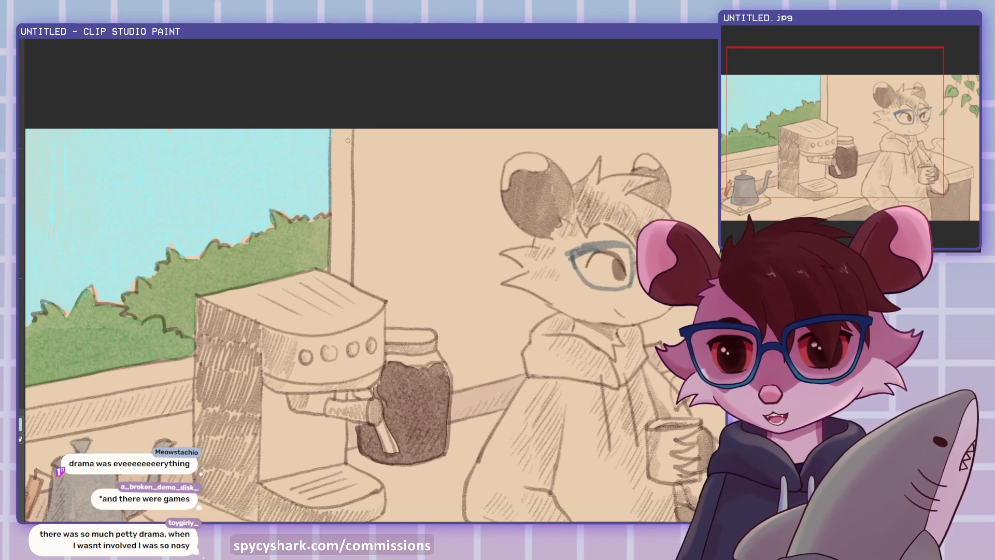
pyautogui.moveTo(348, 140); pyautogui.dragTo(334, 217)
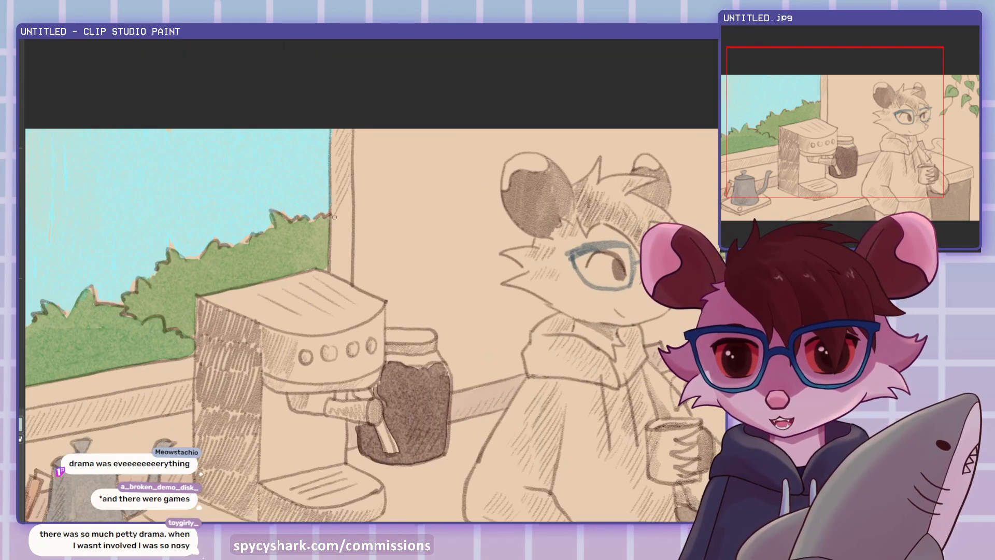
pyautogui.scroll(-2, 349, 256)
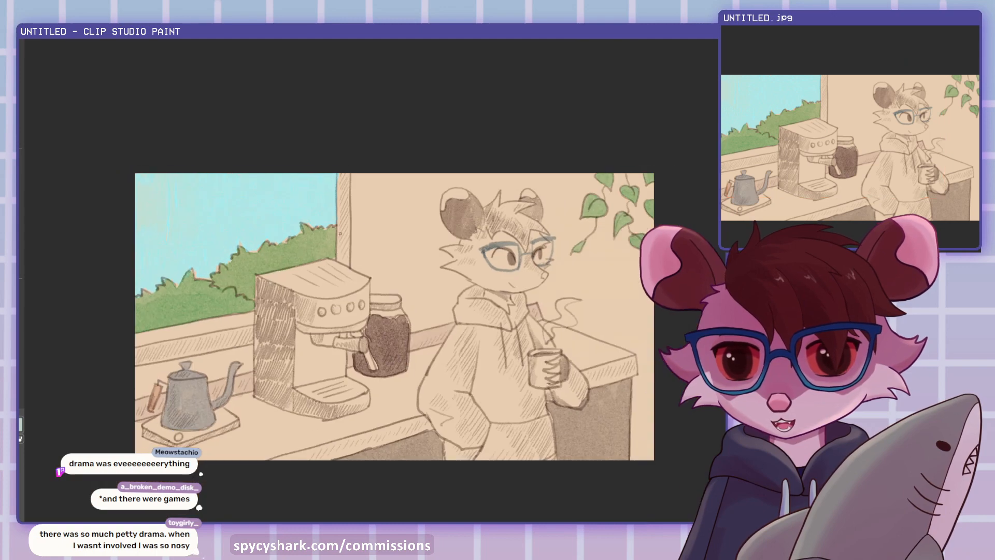
# Step: Examine the window frame and hoodie hatching against the whole composition at several magnifications
pyautogui.scroll(-2, 383, 276)
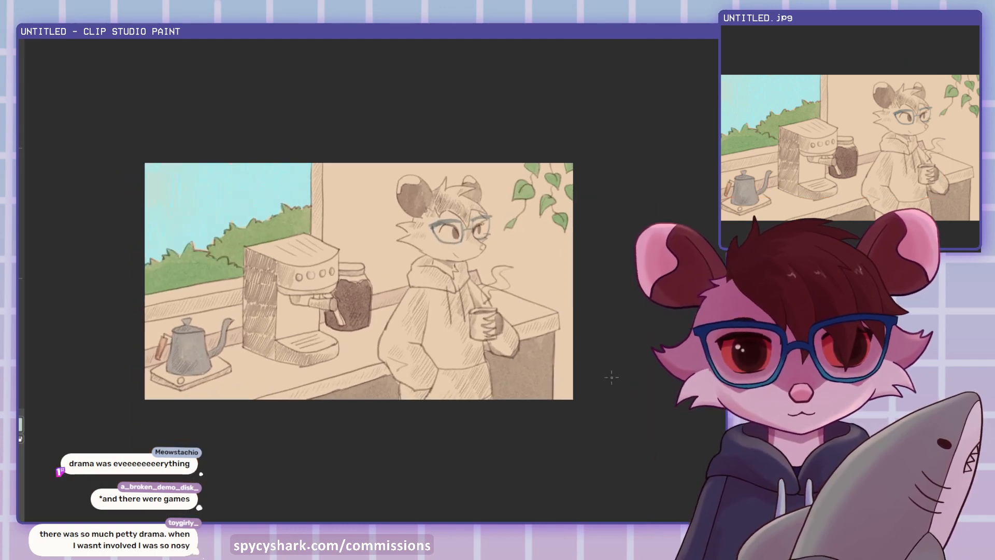
pyautogui.scroll(4, 537, 436)
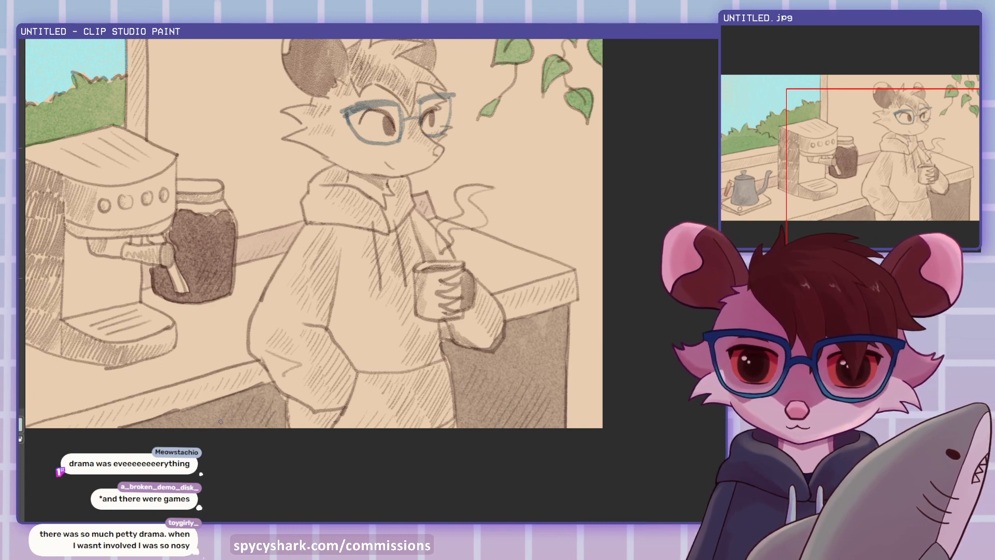
pyautogui.scroll(-2, 502, 464)
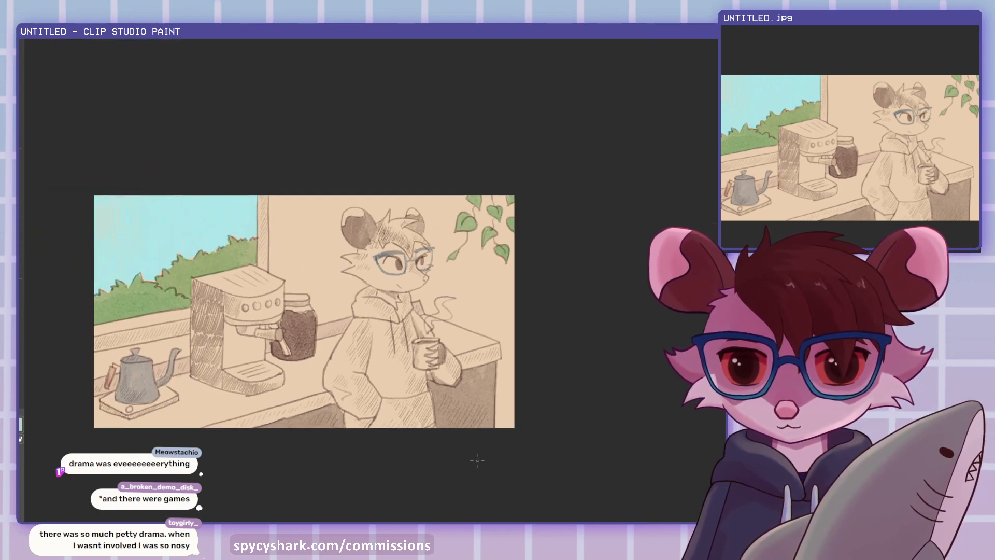
pyautogui.scroll(2, 475, 459)
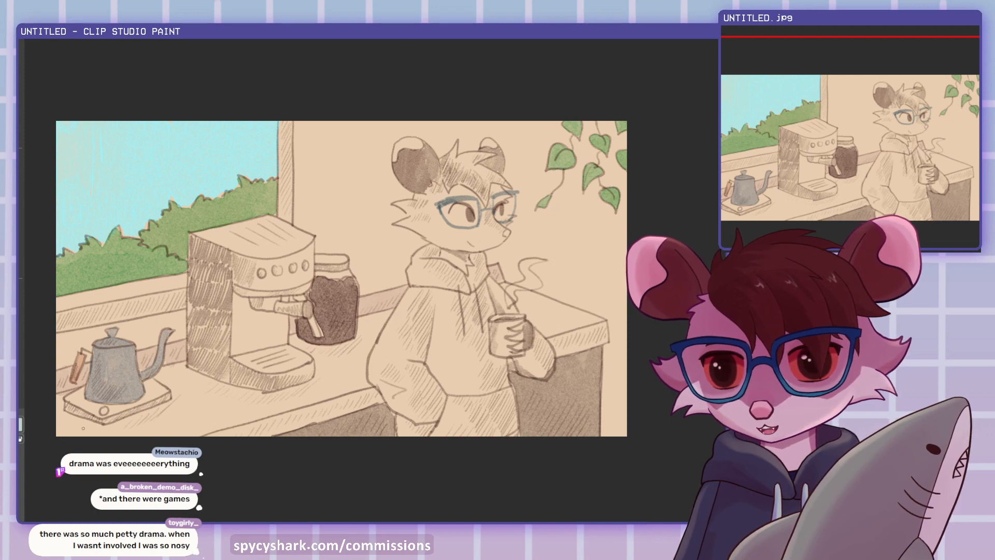
pyautogui.scroll(-3, 283, 437)
pyautogui.scroll(2, 265, 411)
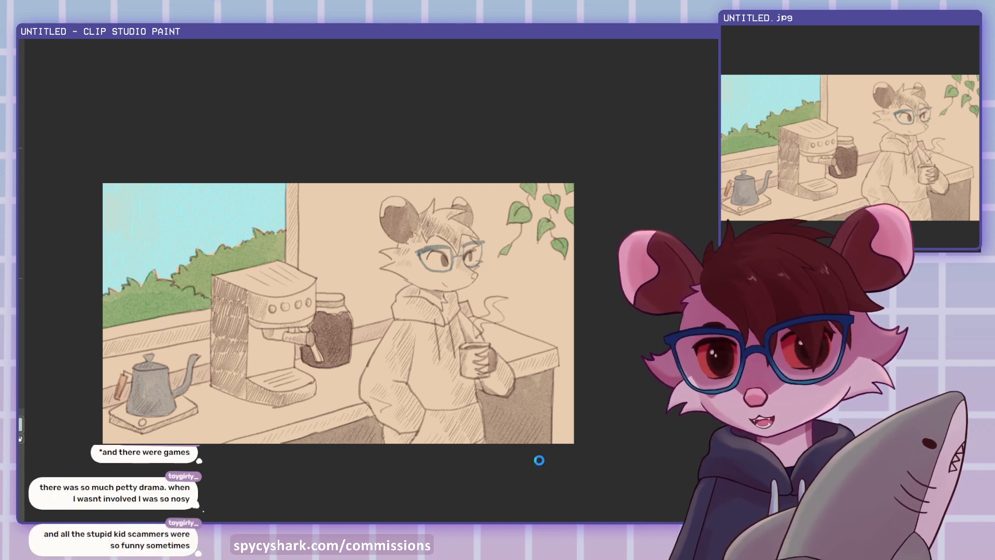
pyautogui.scroll(1, 205, 437)
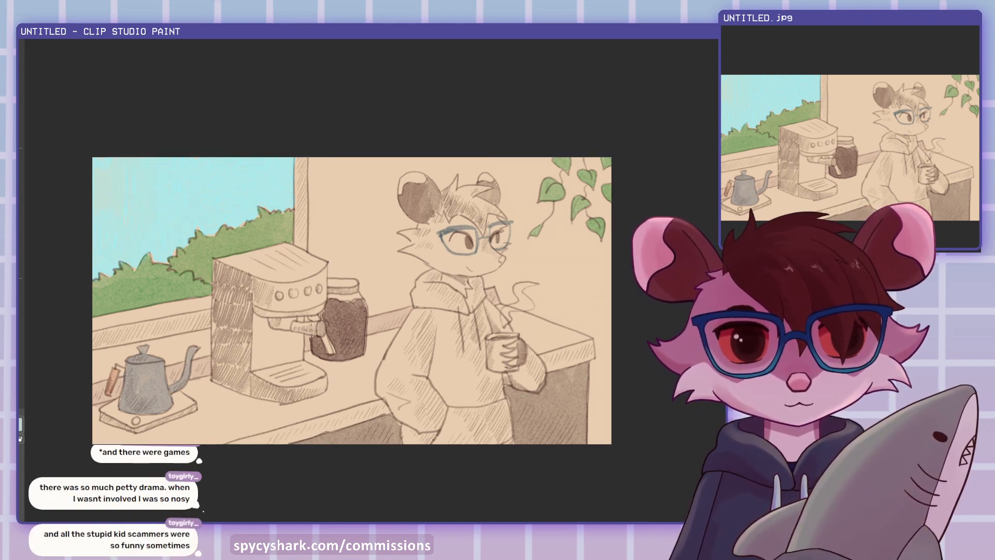
pyautogui.scroll(-1, 407, 358)
# Step: Hatch the countertop between the kettle's base and the coffee machine and at the base's near corner
pyautogui.scroll(5, 406, 358)
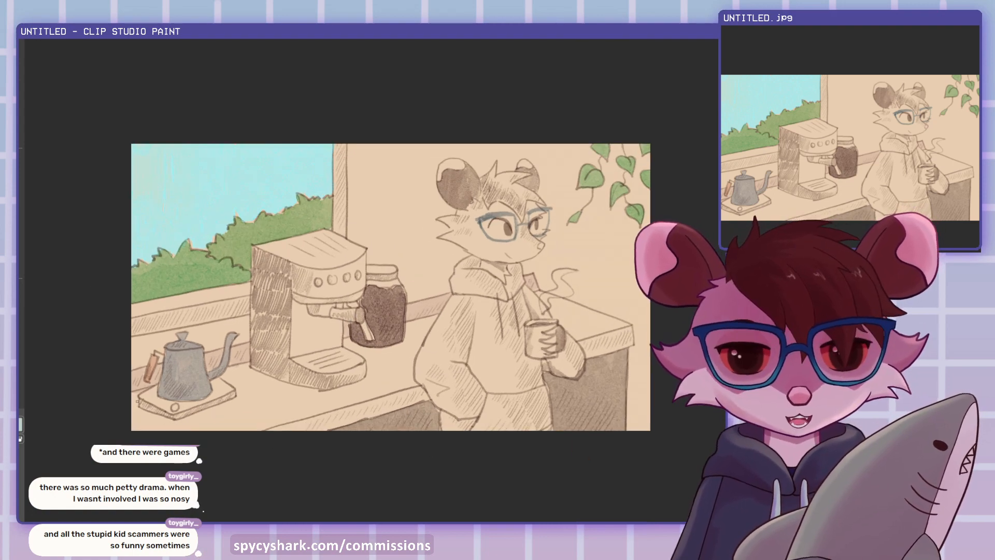
pyautogui.moveTo(330, 331); pyautogui.dragTo(298, 347)
pyautogui.moveTo(341, 339)
pyautogui.mouseDown()
pyautogui.moveTo(303, 352)
pyautogui.moveTo(309, 358)
pyautogui.mouseUp()
pyautogui.moveTo(368, 348); pyautogui.dragTo(317, 362)
pyautogui.moveTo(372, 354)
pyautogui.mouseDown()
pyautogui.moveTo(324, 366)
pyautogui.moveTo(326, 377)
pyautogui.mouseUp()
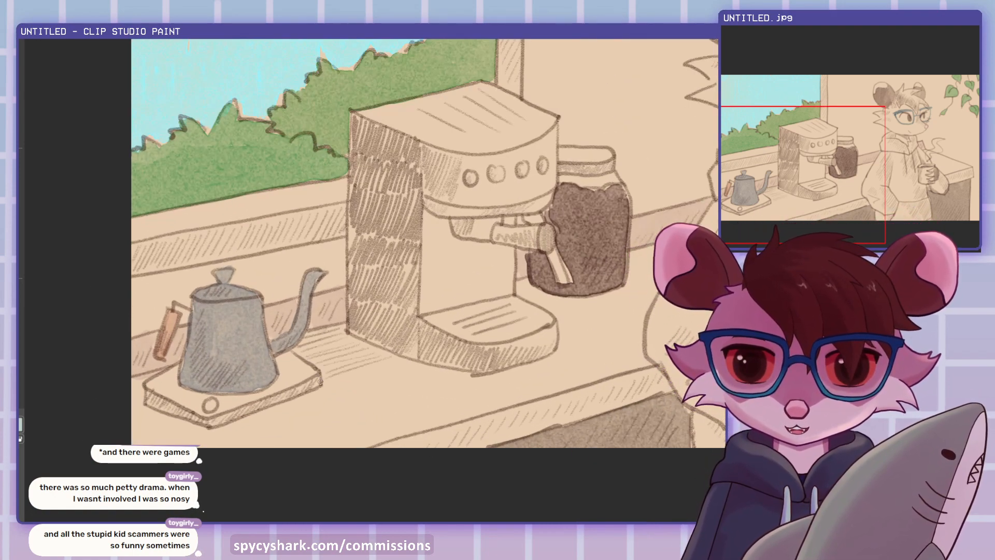
pyautogui.moveTo(186, 427); pyautogui.dragTo(141, 443)
pyautogui.moveTo(173, 421); pyautogui.dragTo(132, 439)
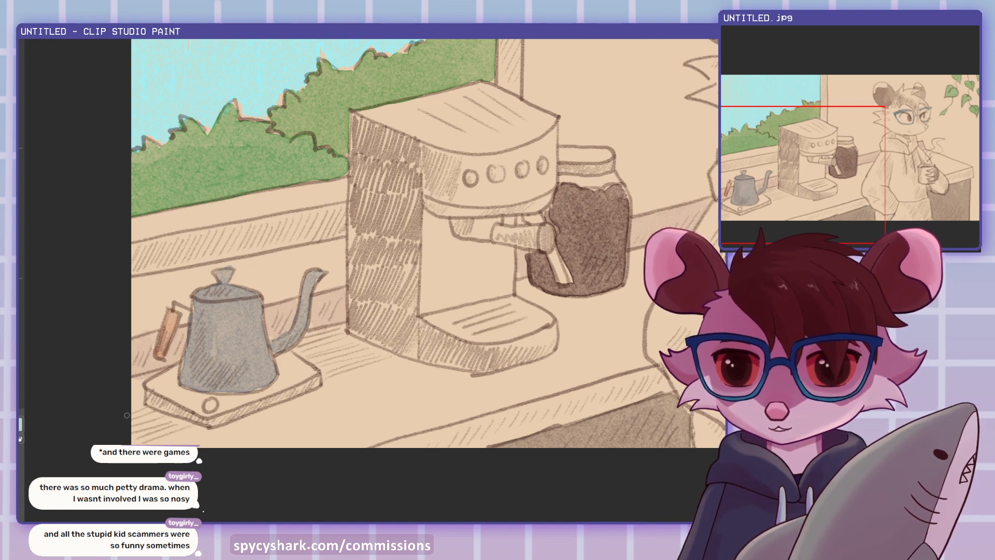
# Step: Fill the countertop in front of the kettle and coffee machine with long, shallow diagonal strokes down to the counter edge
pyautogui.moveTo(392, 366); pyautogui.dragTo(283, 410)
pyautogui.moveTo(363, 374)
pyautogui.mouseDown()
pyautogui.moveTo(292, 403)
pyautogui.moveTo(324, 385)
pyautogui.mouseUp()
pyautogui.moveTo(396, 371); pyautogui.dragTo(330, 398)
pyautogui.moveTo(410, 369)
pyautogui.mouseDown()
pyautogui.moveTo(313, 407)
pyautogui.moveTo(348, 399)
pyautogui.mouseUp()
pyautogui.moveTo(444, 369); pyautogui.dragTo(379, 396)
pyautogui.moveTo(422, 381); pyautogui.dragTo(365, 408)
pyautogui.moveTo(412, 396); pyautogui.dragTo(292, 446)
pyautogui.moveTo(342, 414); pyautogui.dragTo(248, 446)
pyautogui.moveTo(317, 413); pyautogui.dragTo(213, 447)
pyautogui.moveTo(276, 415); pyautogui.dragTo(197, 447)
pyautogui.moveTo(214, 434); pyautogui.dragTo(189, 444)
pyautogui.moveTo(205, 432); pyautogui.dragTo(165, 444)
pyautogui.moveTo(416, 395); pyautogui.dragTo(319, 442)
pyautogui.moveTo(417, 412); pyautogui.dragTo(329, 447)
pyautogui.moveTo(421, 406)
pyautogui.mouseDown()
pyautogui.moveTo(326, 445)
pyautogui.moveTo(378, 435)
pyautogui.mouseUp()
pyautogui.moveTo(443, 412)
pyautogui.mouseDown()
pyautogui.moveTo(344, 446)
pyautogui.moveTo(368, 443)
pyautogui.mouseUp()
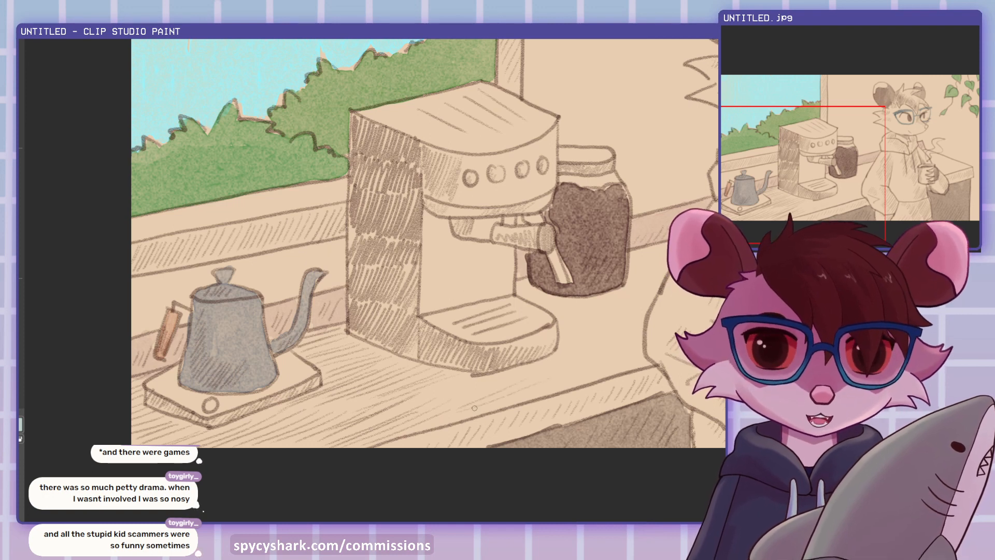
# Step: Extend the countertop hatching along the counter edge from the coffee machine's front towards the character's sleeve
pyautogui.moveTo(571, 380); pyautogui.dragTo(484, 409)
pyautogui.moveTo(566, 361); pyautogui.dragTo(479, 393)
pyautogui.moveTo(536, 368)
pyautogui.mouseDown()
pyautogui.moveTo(464, 395)
pyautogui.moveTo(482, 387)
pyautogui.mouseUp()
pyautogui.moveTo(488, 380); pyautogui.dragTo(437, 397)
pyautogui.moveTo(621, 366); pyautogui.dragTo(571, 382)
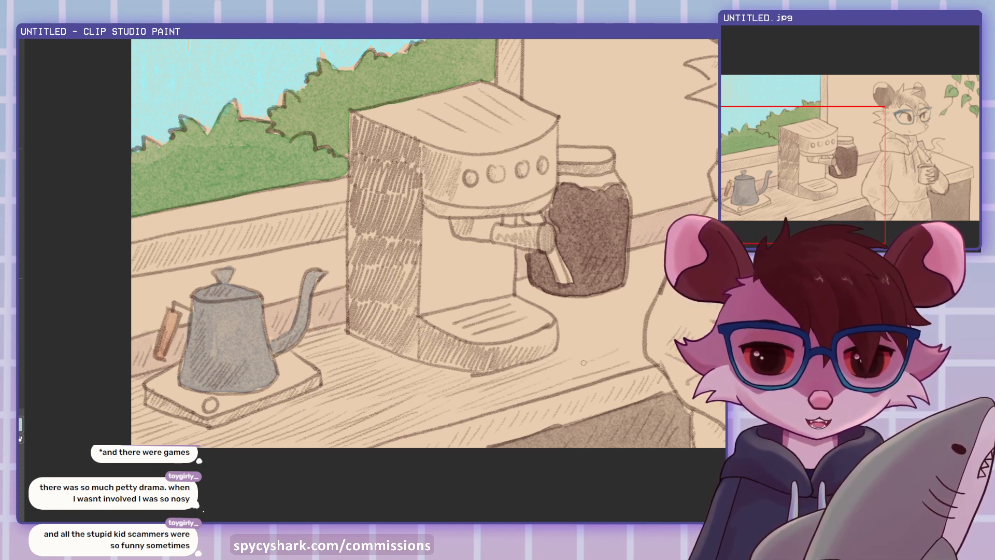
pyautogui.moveTo(614, 349); pyautogui.dragTo(569, 368)
# Step: Hatch the countertop beneath the coffee jar, between the coffee machine's drip tray and the character's elbow
pyautogui.scroll(-9, 379, 380)
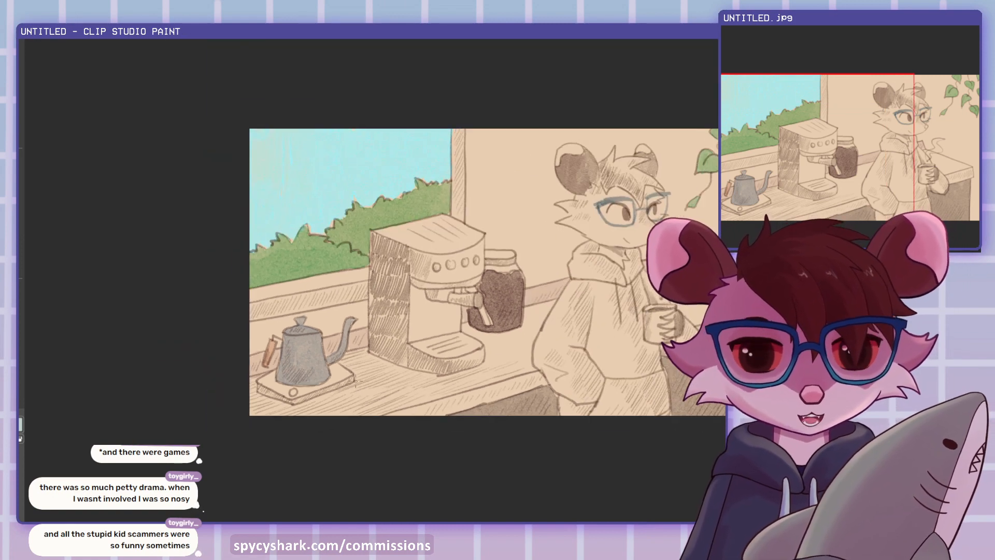
pyautogui.scroll(8, 468, 381)
pyautogui.scroll(1, 467, 381)
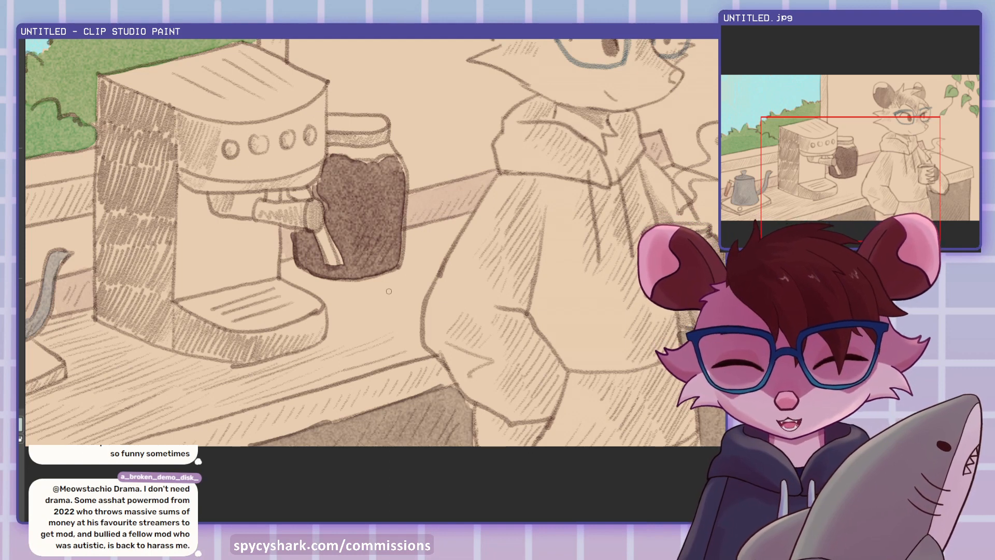
pyautogui.moveTo(403, 277)
pyautogui.mouseDown()
pyautogui.moveTo(334, 304)
pyautogui.moveTo(343, 303)
pyautogui.moveTo(336, 312)
pyautogui.mouseUp()
pyautogui.moveTo(419, 293); pyautogui.dragTo(337, 326)
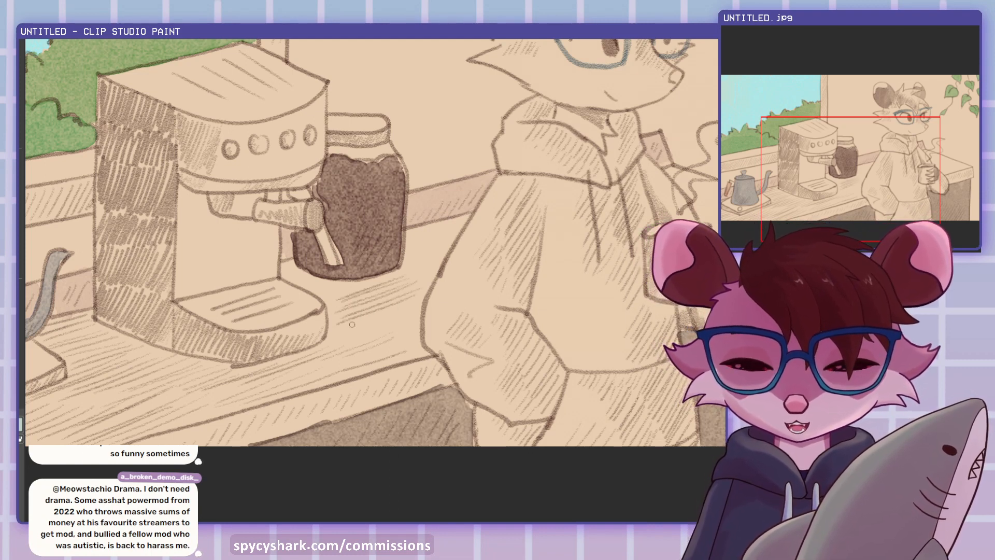
pyautogui.moveTo(413, 311); pyautogui.dragTo(341, 342)
pyautogui.moveTo(417, 332); pyautogui.dragTo(363, 361)
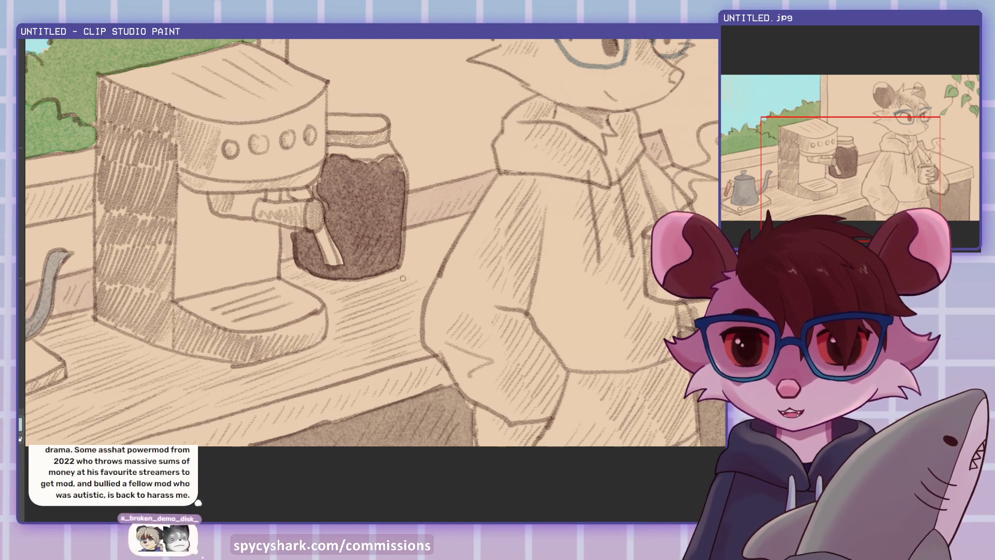
# Step: Hatch the remaining countertop between the coffee jar and the character's sleeve with shallow diagonal strokes
pyautogui.moveTo(444, 219)
pyautogui.mouseDown()
pyautogui.moveTo(410, 247)
pyautogui.moveTo(439, 255)
pyautogui.moveTo(412, 265)
pyautogui.mouseUp()
pyautogui.moveTo(431, 263); pyautogui.dragTo(412, 270)
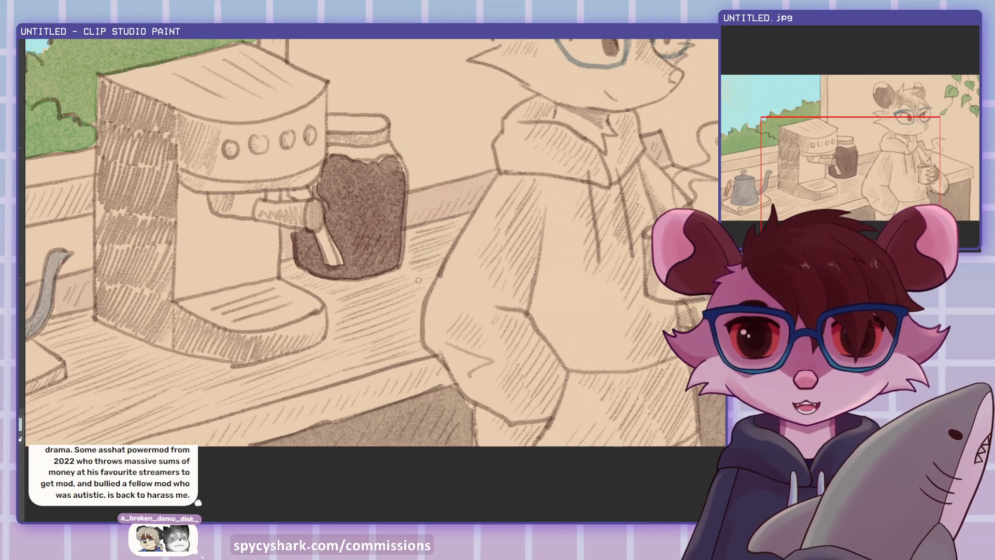
pyautogui.scroll(-5, 418, 280)
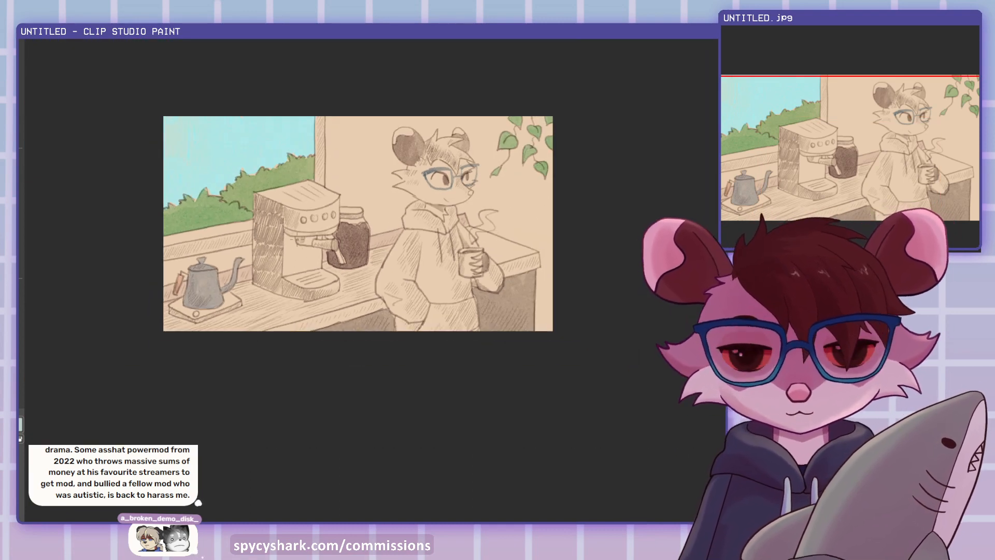
# Step: Hatch the countertop behind the mug with long, shallow diagonal strokes from the outer corner back to the hoodie
pyautogui.scroll(4, 549, 224)
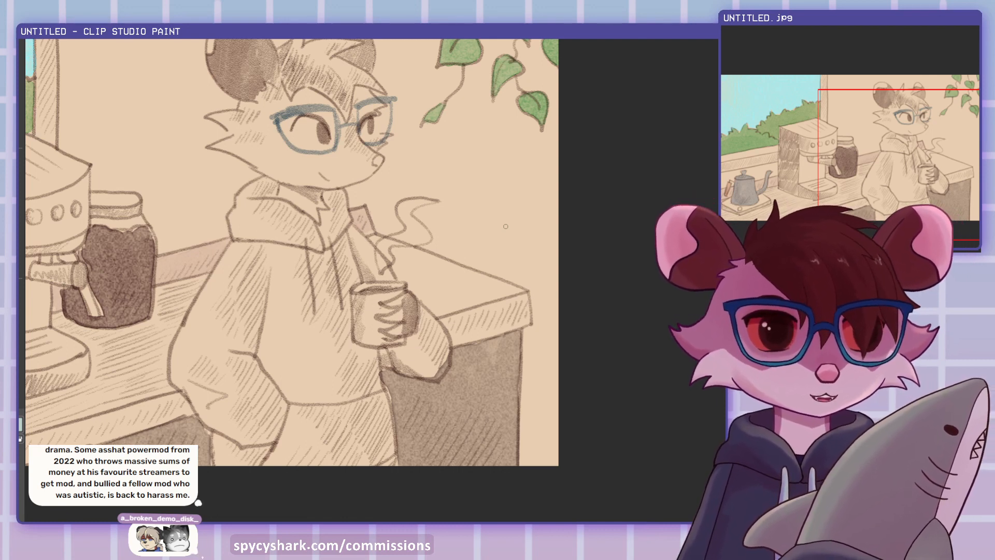
pyautogui.scroll(1, 505, 226)
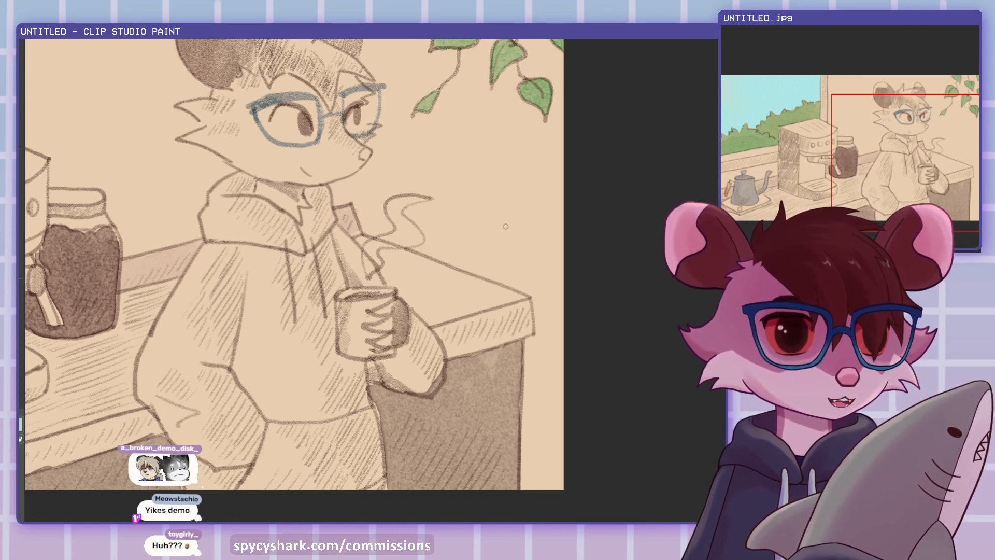
pyautogui.moveTo(503, 302); pyautogui.dragTo(432, 313)
pyautogui.moveTo(490, 291)
pyautogui.mouseDown()
pyautogui.moveTo(433, 312)
pyautogui.moveTo(482, 282)
pyautogui.moveTo(406, 305)
pyautogui.mouseUp()
pyautogui.moveTo(459, 285)
pyautogui.mouseDown()
pyautogui.moveTo(402, 303)
pyautogui.moveTo(412, 294)
pyautogui.mouseUp()
pyautogui.moveTo(443, 279); pyautogui.dragTo(400, 293)
pyautogui.moveTo(425, 277); pyautogui.dragTo(397, 285)
pyautogui.moveTo(431, 264); pyautogui.dragTo(389, 274)
pyautogui.moveTo(416, 259); pyautogui.dragTo(382, 269)
pyautogui.moveTo(405, 253)
pyautogui.mouseDown()
pyautogui.moveTo(382, 262)
pyautogui.moveTo(365, 251)
pyautogui.mouseUp()
pyautogui.moveTo(373, 241); pyautogui.dragTo(354, 241)
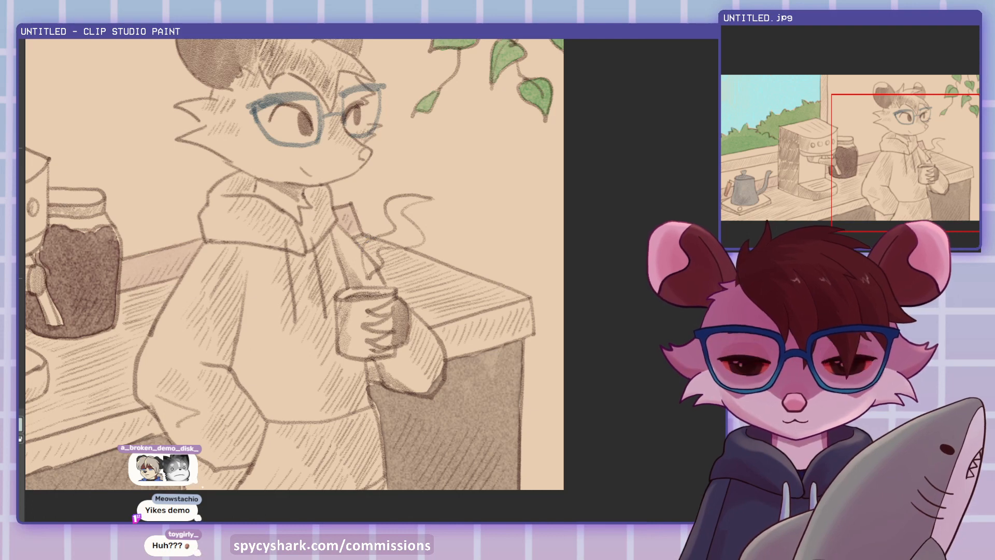
# Step: Check the whole drawing's composition and hatching in both mirrored and normal orientation
pyautogui.scroll(-6, 383, 248)
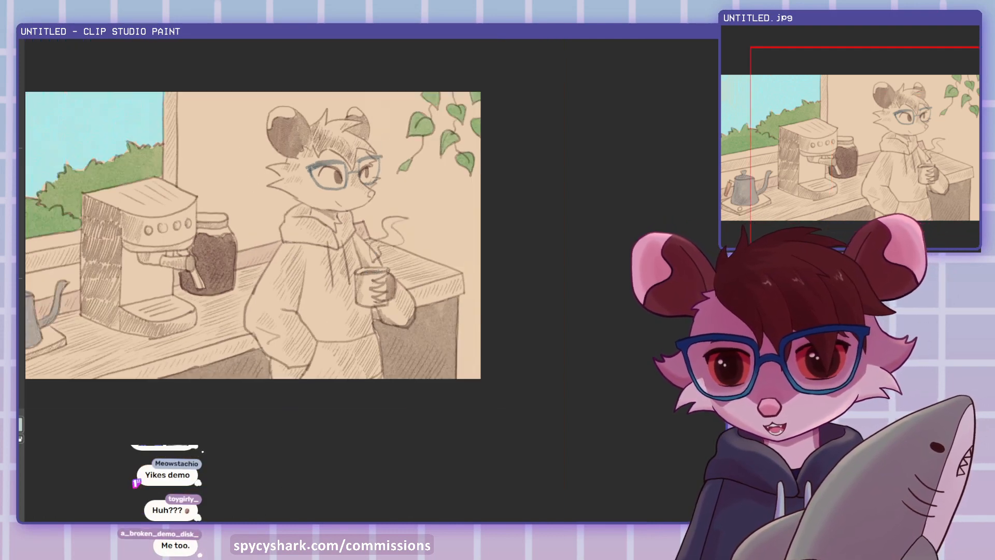
pyautogui.scroll(4, 373, 259)
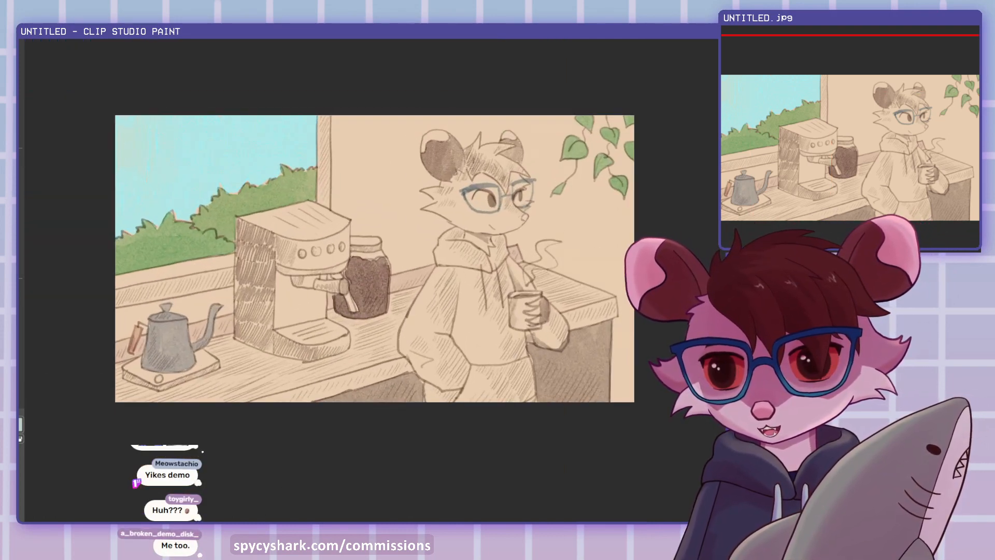
pyautogui.press('h')
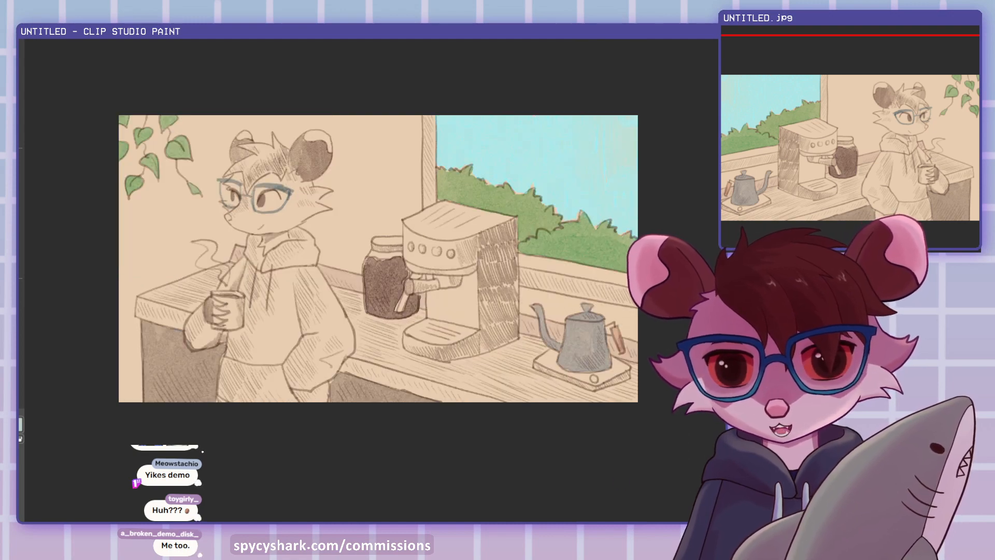
pyautogui.press('h')
pyautogui.scroll(1, 422, 270)
pyautogui.scroll(-1, 422, 270)
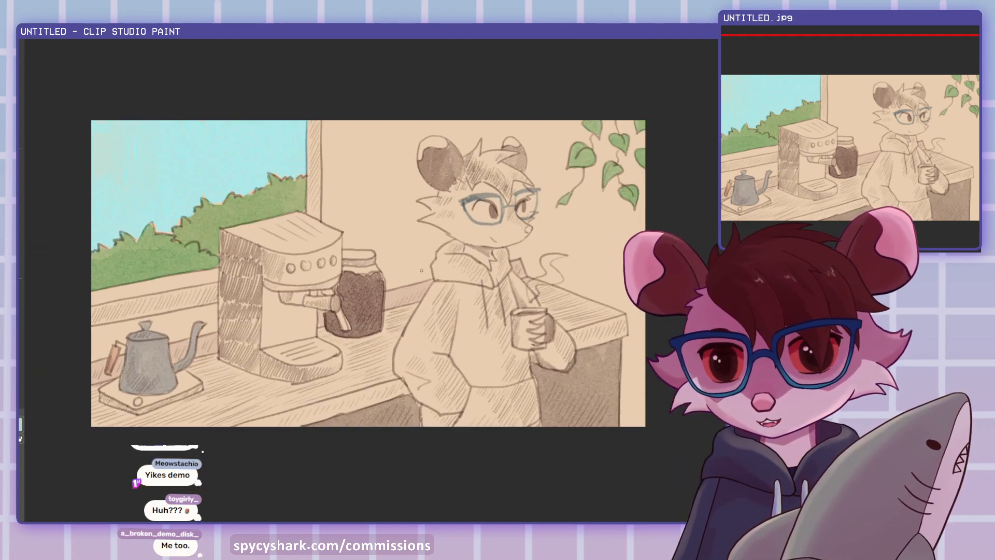
pyautogui.scroll(1, 422, 265)
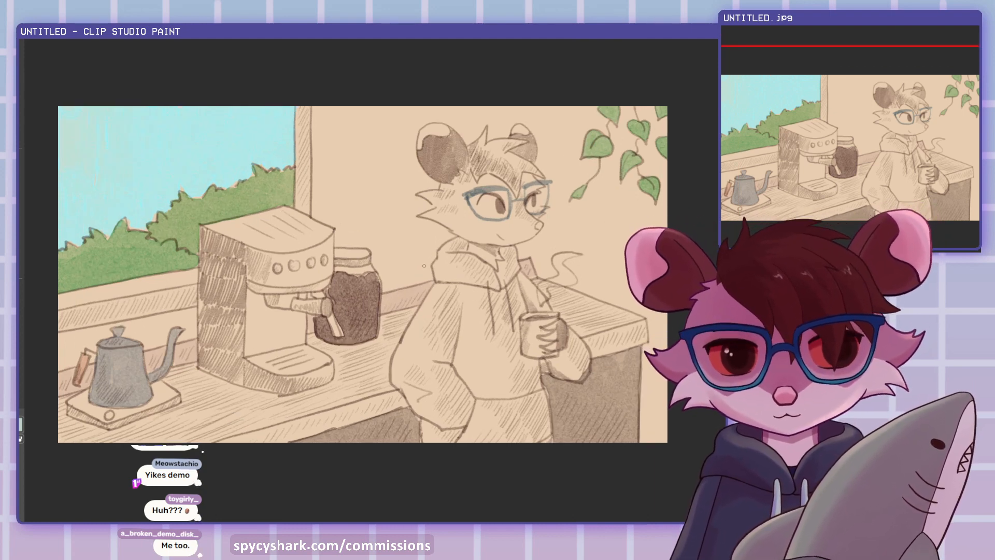
pyautogui.press('h')
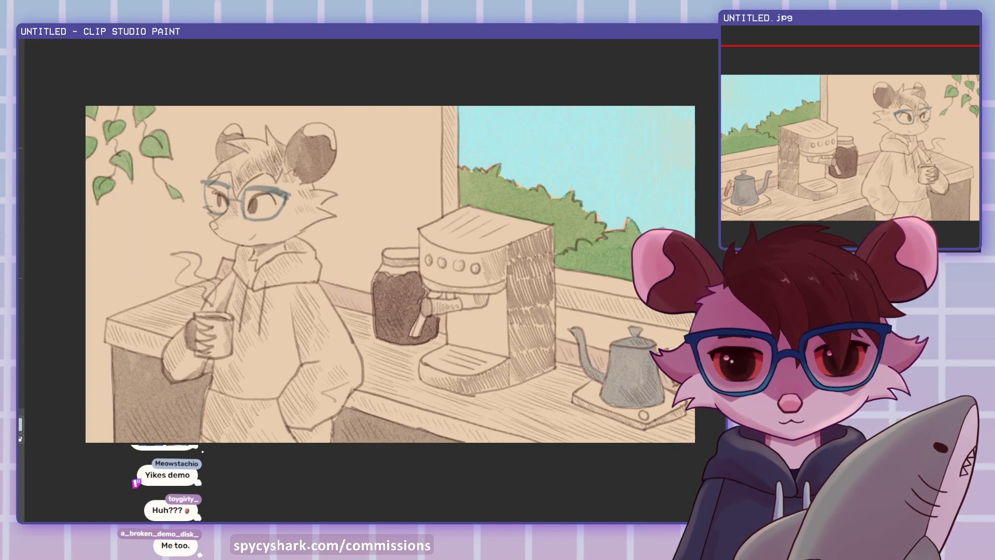
pyautogui.press('h')
pyautogui.scroll(2, 462, 400)
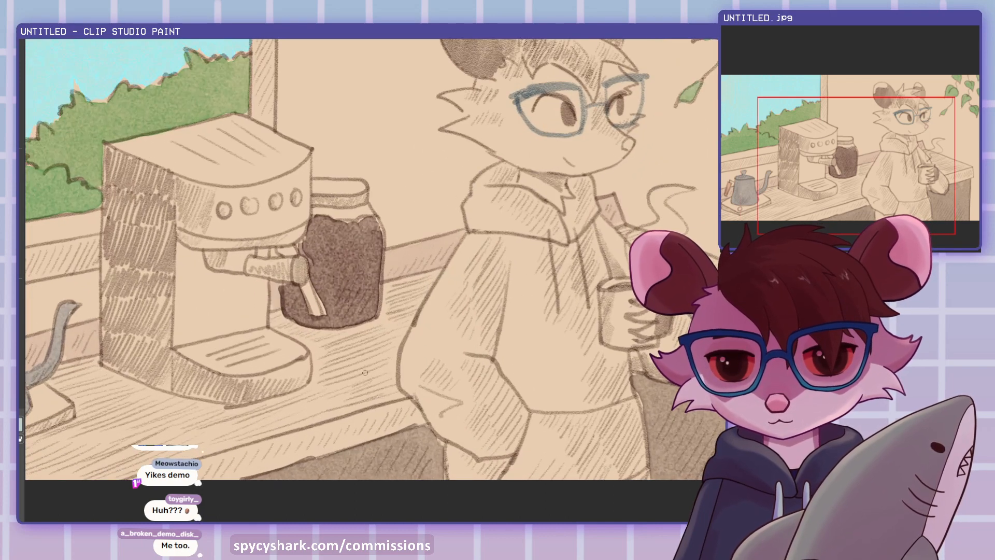
pyautogui.scroll(-1, 451, 422)
pyautogui.scroll(-1, 451, 422)
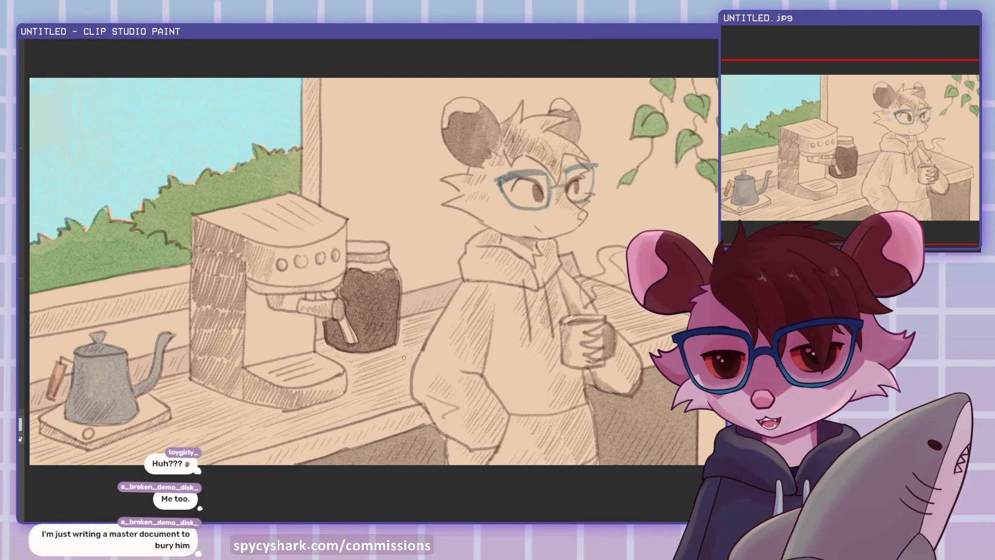
pyautogui.scroll(-1, 335, 340)
pyautogui.scroll(1, 336, 340)
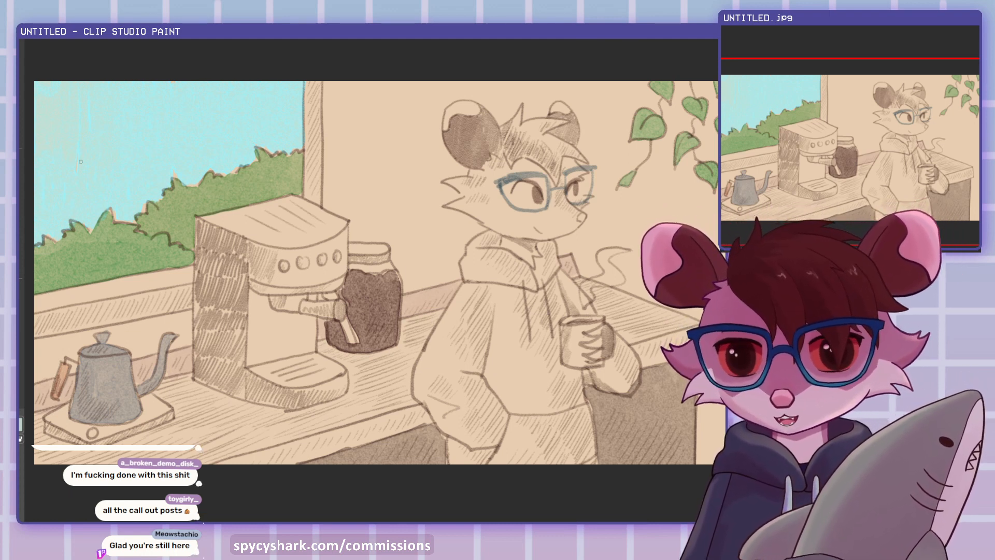
# Step: Examine the window scenery, coffee machine, character's head and hanging leaves, comparing the full picture with its mirrored view
pyautogui.scroll(-6, 315, 175)
pyautogui.scroll(3, 383, 198)
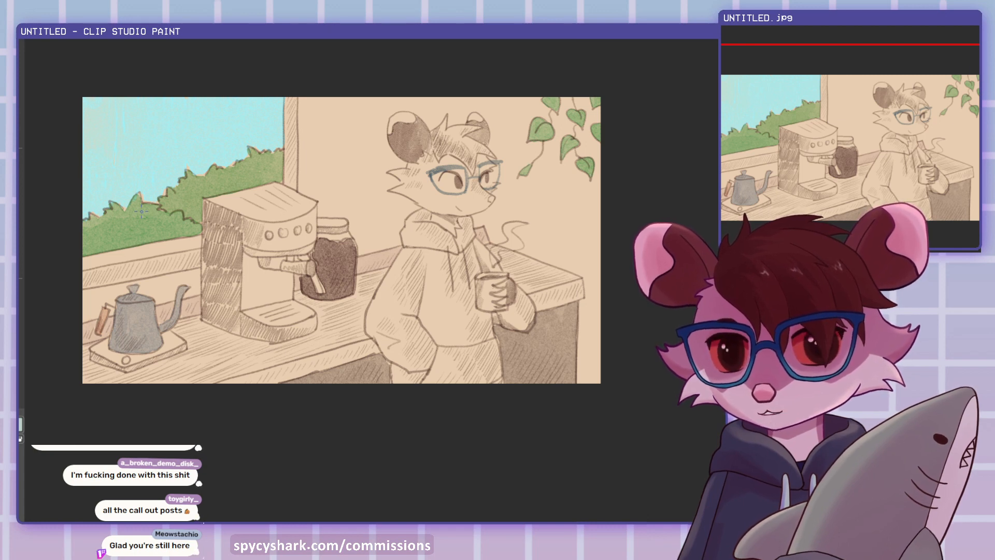
pyautogui.scroll(1, 155, 153)
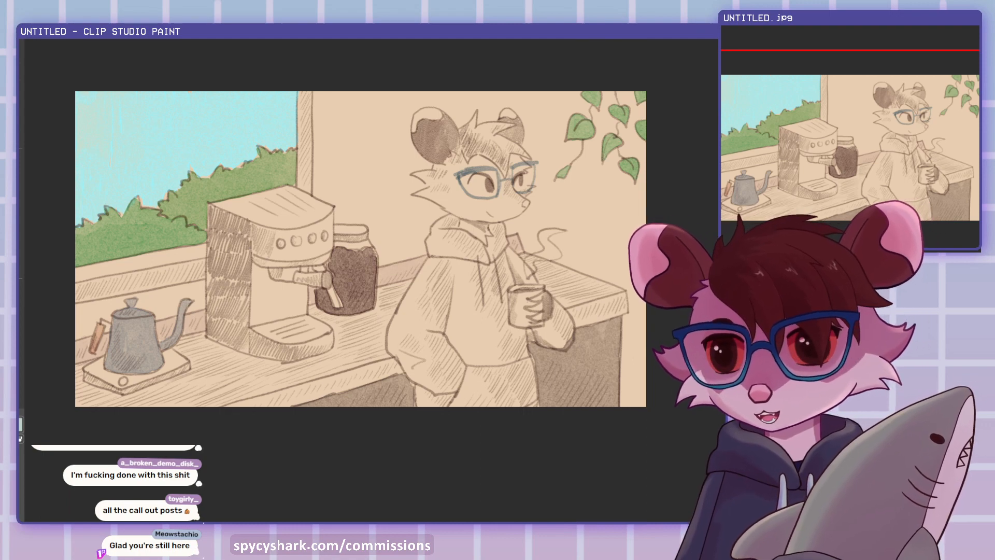
pyautogui.scroll(-1, 366, 298)
pyautogui.scroll(3, 169, 269)
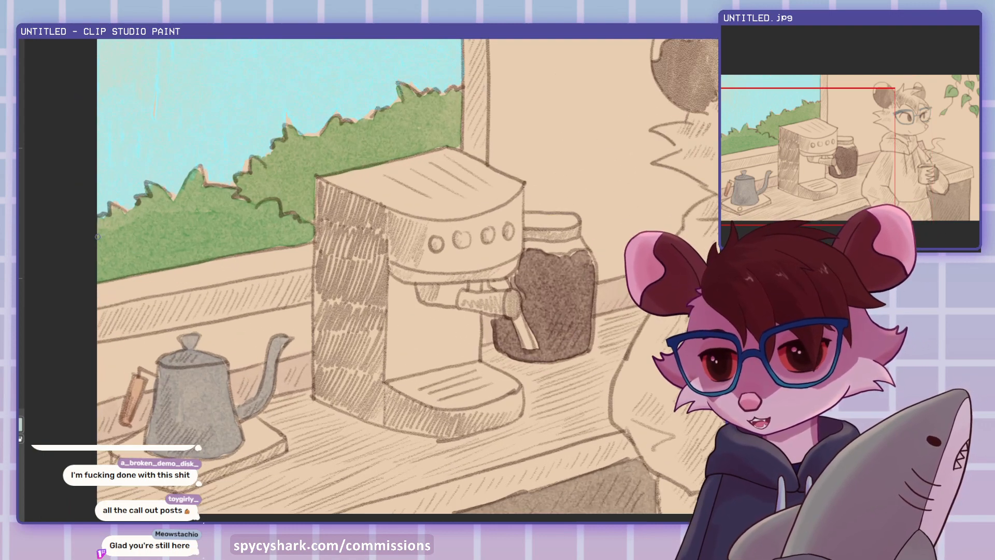
pyautogui.scroll(-5, 97, 237)
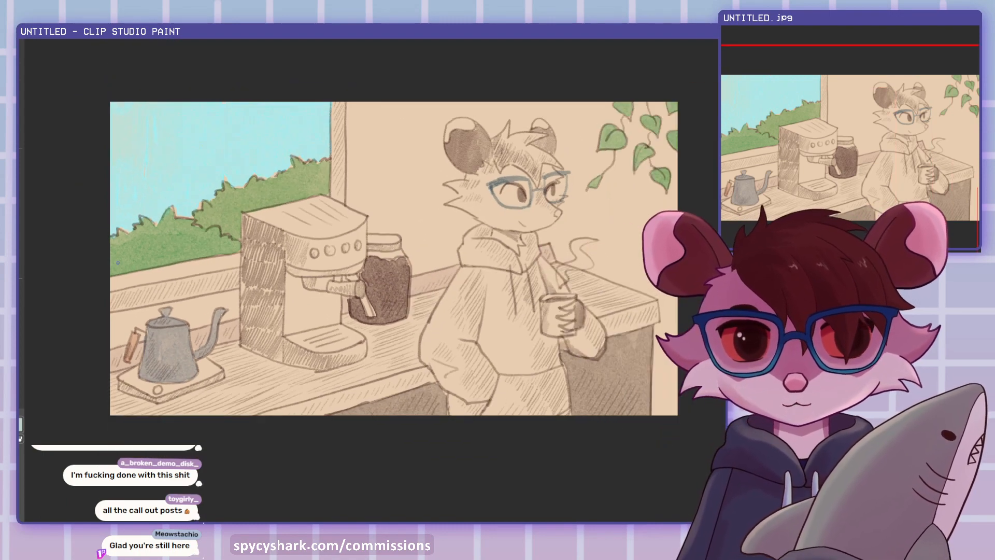
pyautogui.scroll(-1, 118, 263)
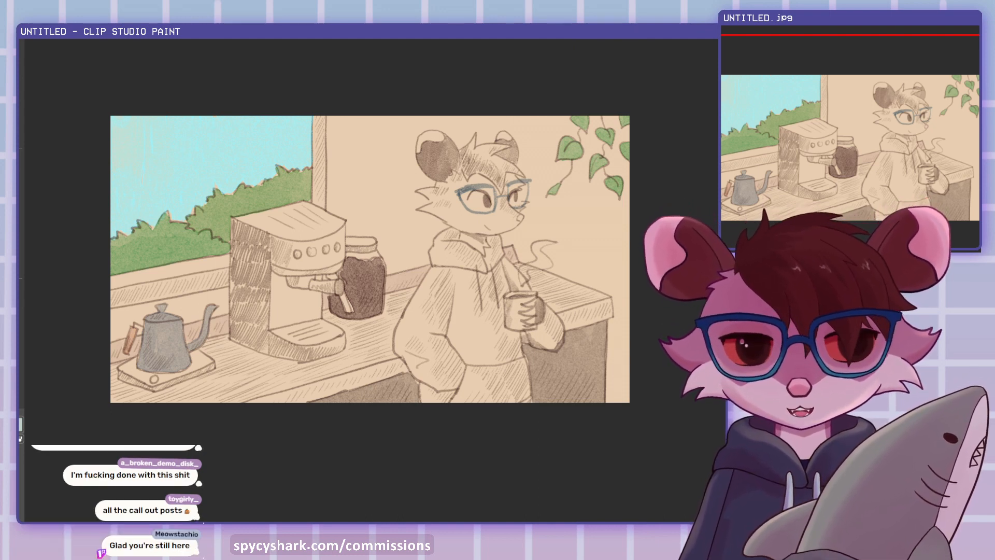
pyautogui.press('h')
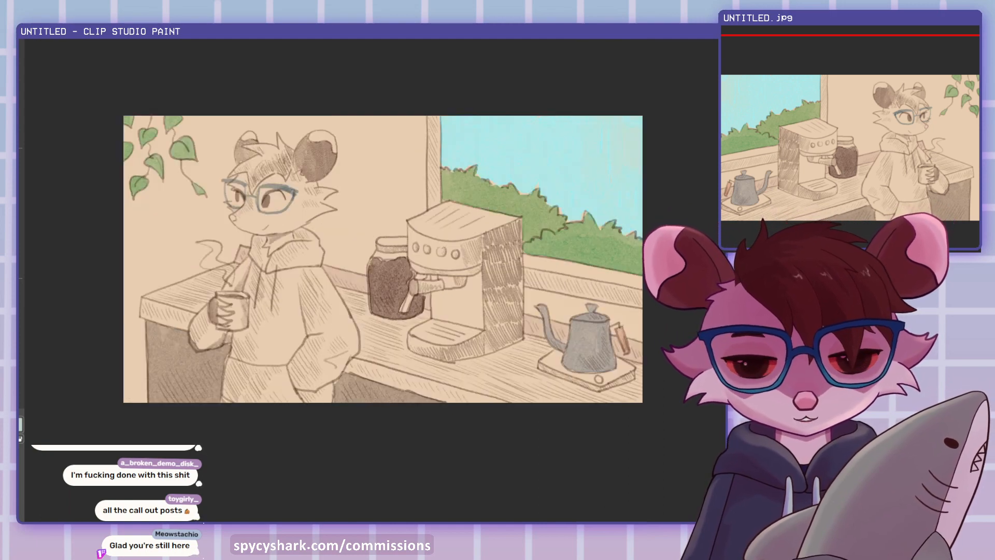
pyautogui.press('h')
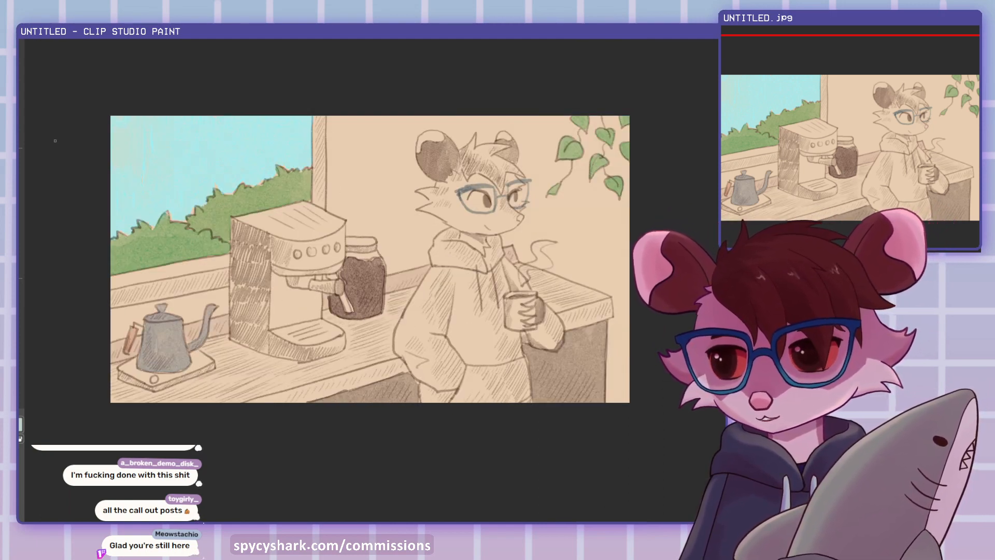
pyautogui.scroll(1, 381, 346)
pyautogui.scroll(-4, 514, 325)
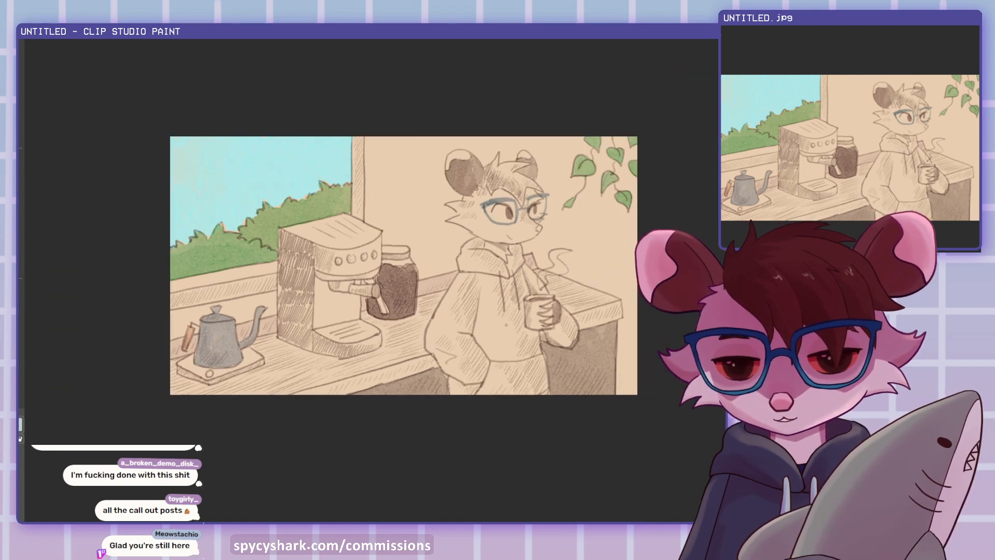
pyautogui.scroll(6, 560, 212)
pyautogui.scroll(1, 529, 234)
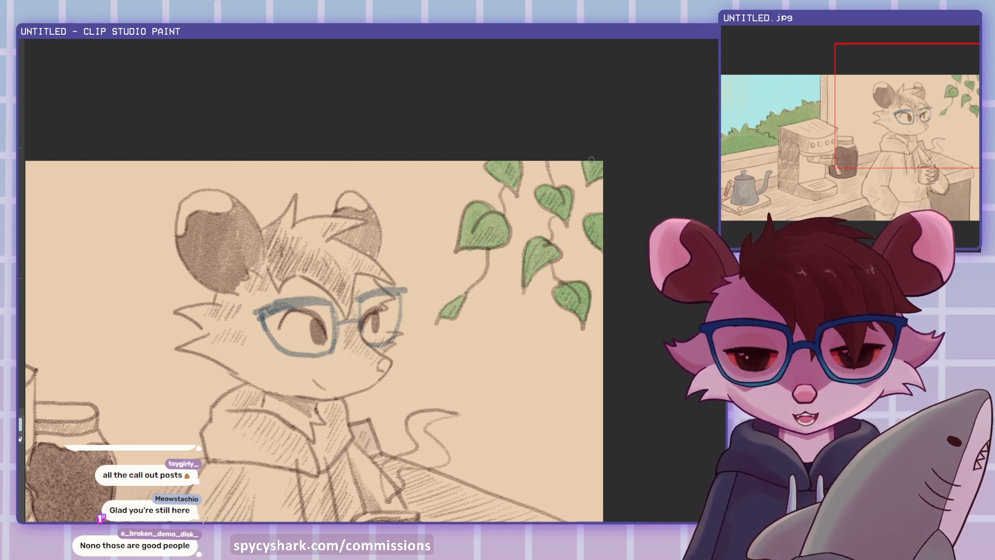
pyautogui.scroll(-3, 586, 160)
pyautogui.scroll(1, 517, 207)
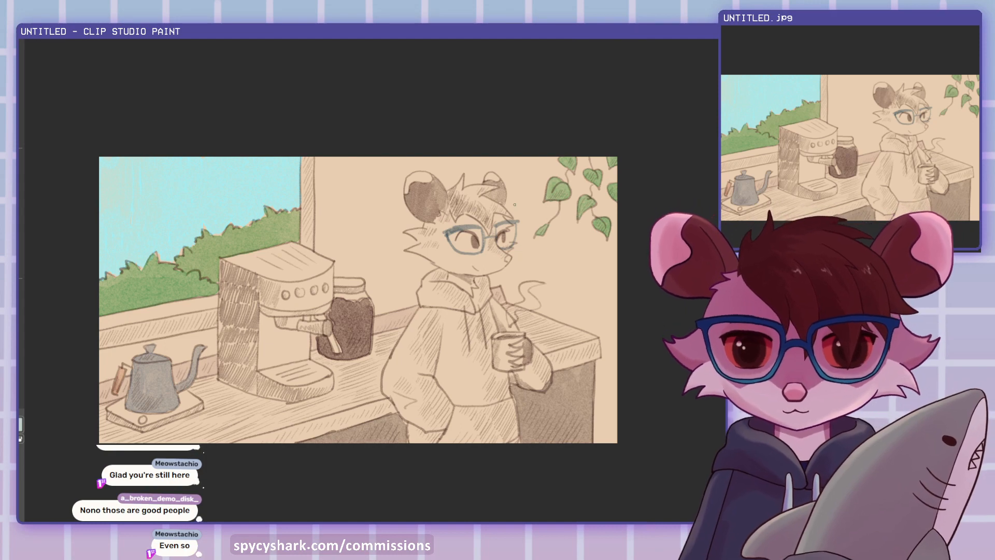
# Step: Check the illustration's composition in mirrored and normal orientation, at several zoom levels
pyautogui.press('h')
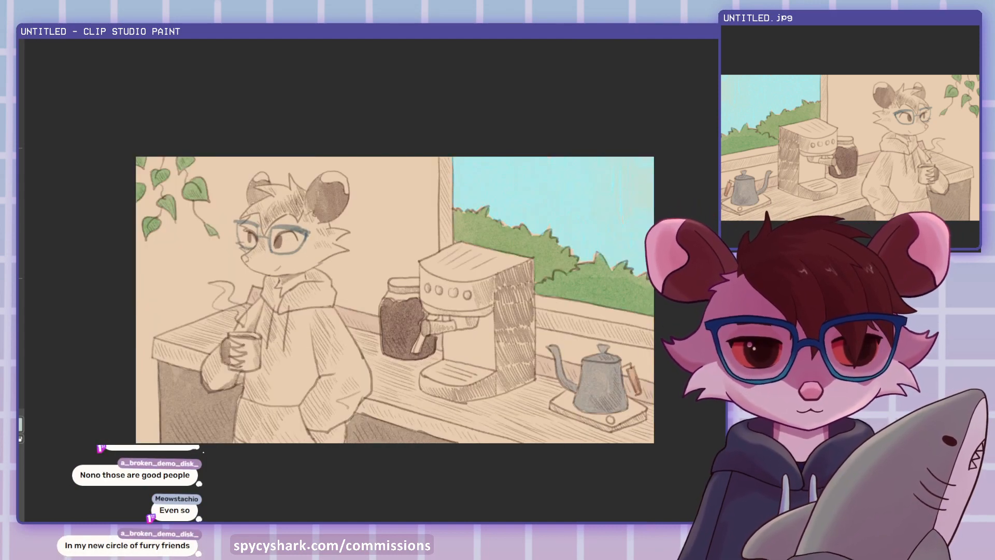
pyautogui.press('h')
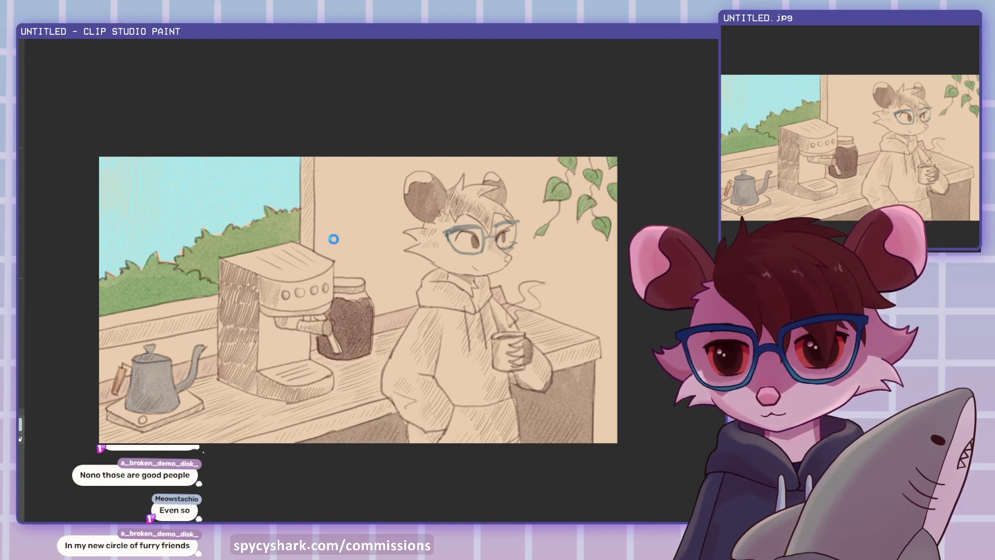
pyautogui.moveTo(496, 301); pyautogui.dragTo(519, 292)
pyautogui.scroll(2, 421, 328)
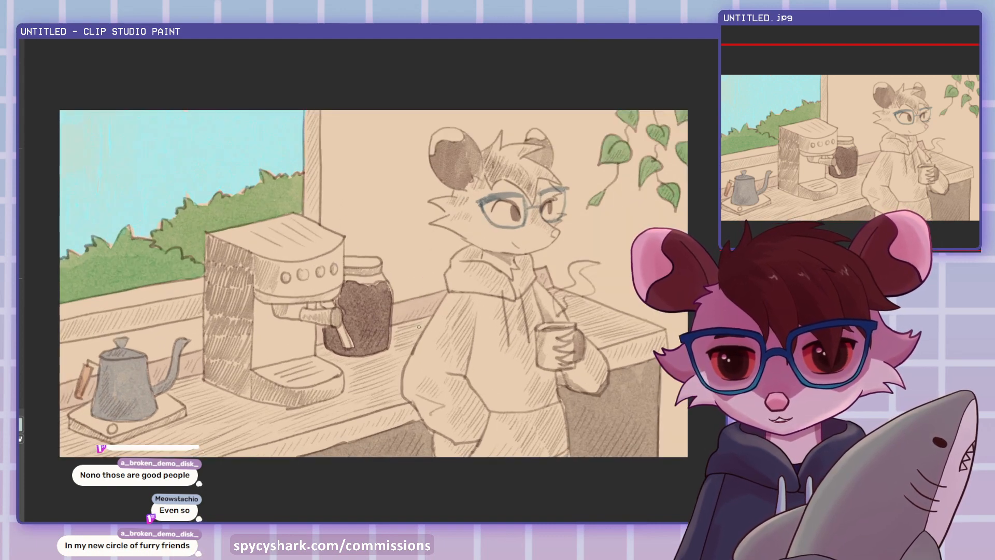
pyautogui.scroll(1, 458, 325)
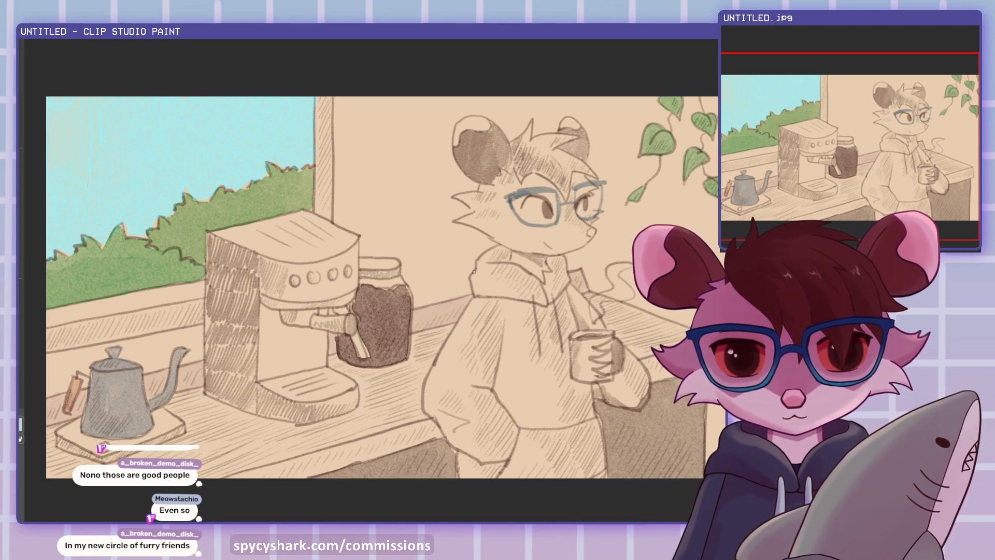
pyautogui.scroll(-1, 438, 265)
pyautogui.scroll(-2, 287, 213)
pyautogui.scroll(2, 380, 311)
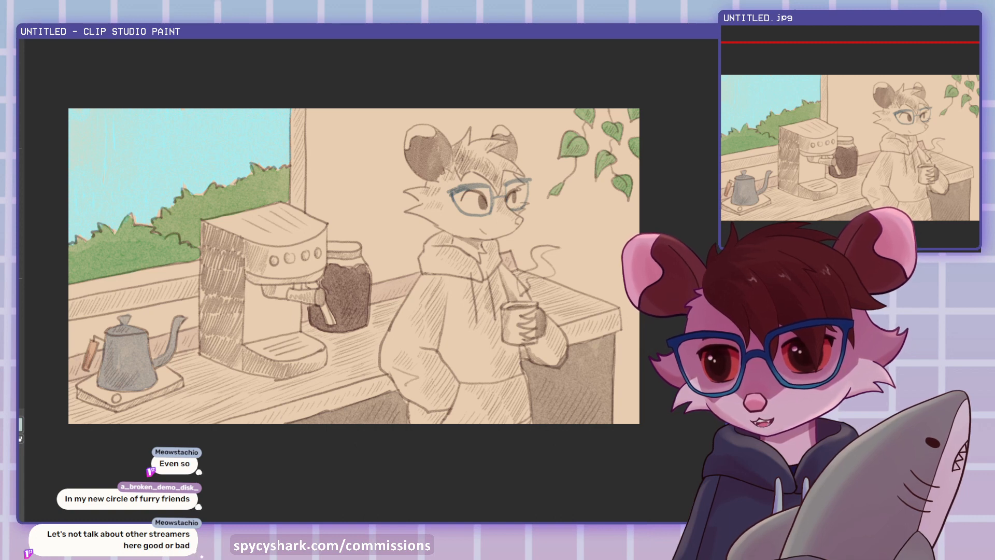
# Step: Undo the purple colour on the character's face and paint the large near side of the hood dark blue
pyautogui.hotkey('ctrl', 'z')
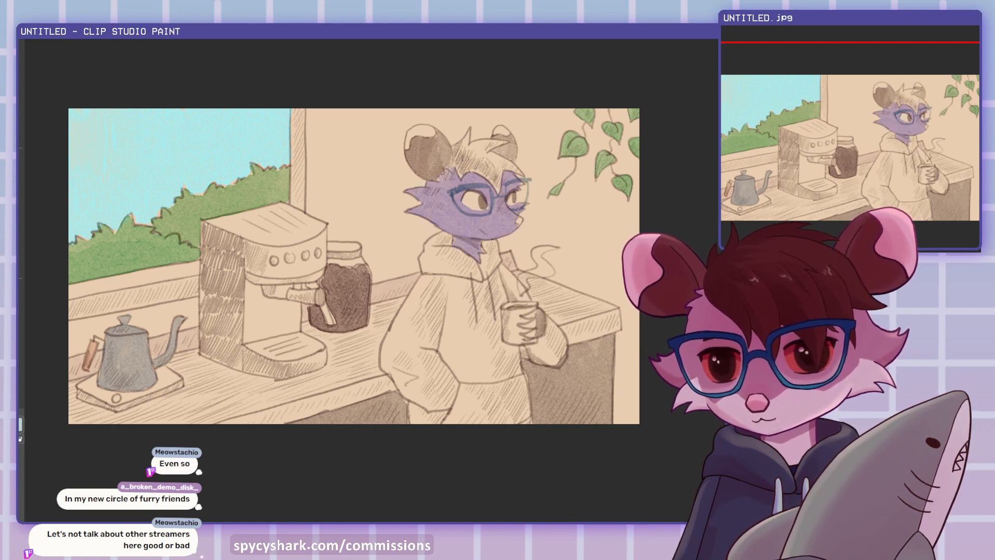
pyautogui.hotkey('ctrl', 'z')
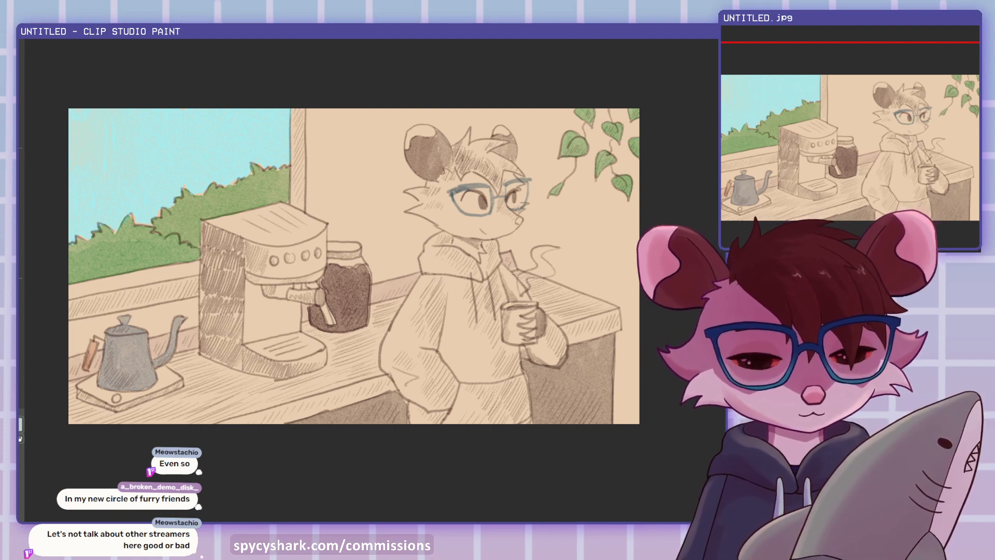
pyautogui.scroll(5, 585, 325)
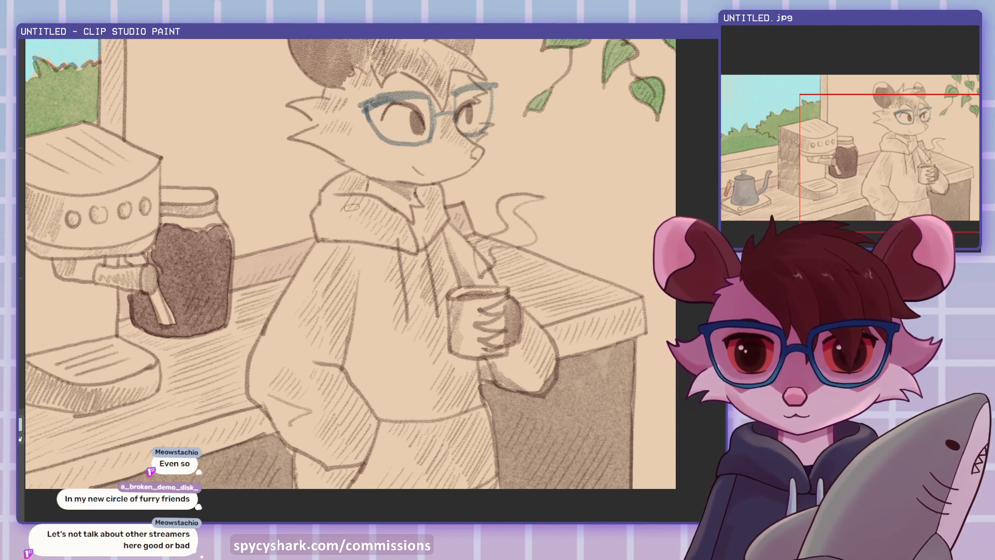
pyautogui.moveTo(361, 176)
pyautogui.mouseDown()
pyautogui.moveTo(326, 194)
pyautogui.moveTo(330, 222)
pyautogui.moveTo(344, 200)
pyautogui.moveTo(342, 224)
pyautogui.moveTo(358, 200)
pyautogui.moveTo(365, 223)
pyautogui.moveTo(375, 221)
pyautogui.moveTo(366, 204)
pyautogui.moveTo(403, 233)
pyautogui.moveTo(365, 225)
pyautogui.moveTo(410, 243)
pyautogui.moveTo(357, 234)
pyautogui.moveTo(334, 216)
pyautogui.moveTo(329, 228)
pyautogui.moveTo(321, 214)
pyautogui.moveTo(322, 233)
pyautogui.moveTo(345, 233)
pyautogui.moveTo(327, 227)
pyautogui.moveTo(330, 207)
pyautogui.moveTo(319, 215)
pyautogui.moveTo(332, 190)
pyautogui.moveTo(322, 220)
pyautogui.mouseUp()
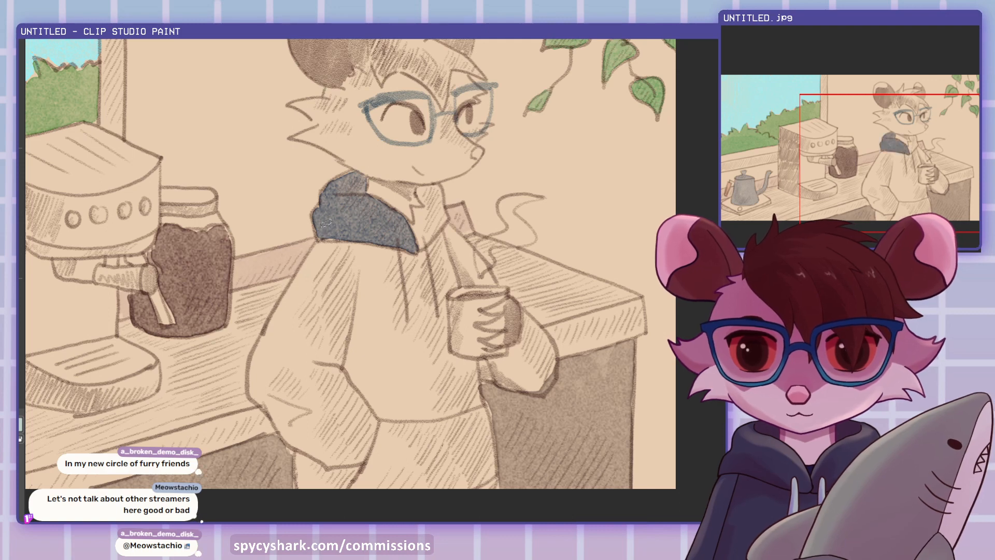
# Step: Paint the remaining far side of the hood, beneath the chin, in the same dark blue
pyautogui.hotkey('ctrl', '-')
pyautogui.scroll(-3, 658, 389)
pyautogui.scroll(4, 592, 326)
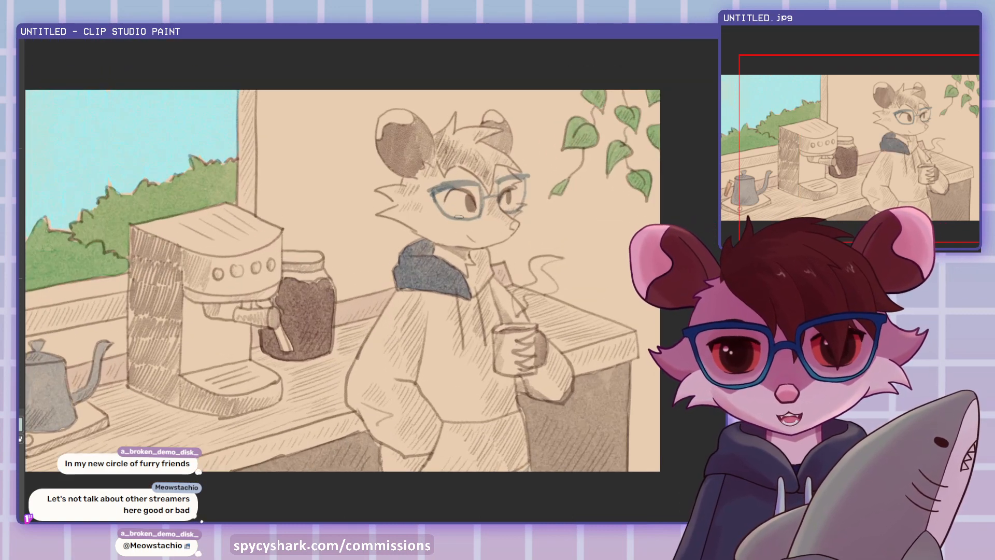
pyautogui.scroll(-3, 471, 397)
pyautogui.scroll(3, 509, 317)
pyautogui.scroll(2, 506, 316)
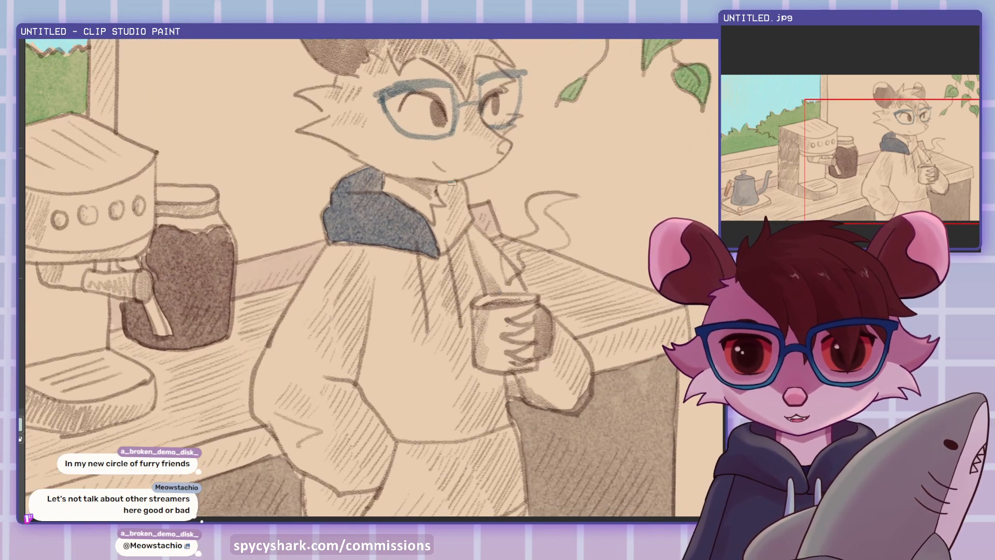
pyautogui.moveTo(439, 191)
pyautogui.mouseDown()
pyautogui.moveTo(447, 190)
pyautogui.moveTo(466, 217)
pyautogui.moveTo(462, 205)
pyautogui.moveTo(451, 221)
pyautogui.moveTo(438, 212)
pyautogui.moveTo(446, 244)
pyautogui.moveTo(465, 206)
pyautogui.moveTo(469, 220)
pyautogui.moveTo(446, 238)
pyautogui.moveTo(436, 228)
pyautogui.moveTo(436, 241)
pyautogui.moveTo(437, 206)
pyautogui.moveTo(441, 230)
pyautogui.moveTo(465, 218)
pyautogui.moveTo(455, 238)
pyautogui.mouseUp()
pyautogui.scroll(-5, 439, 218)
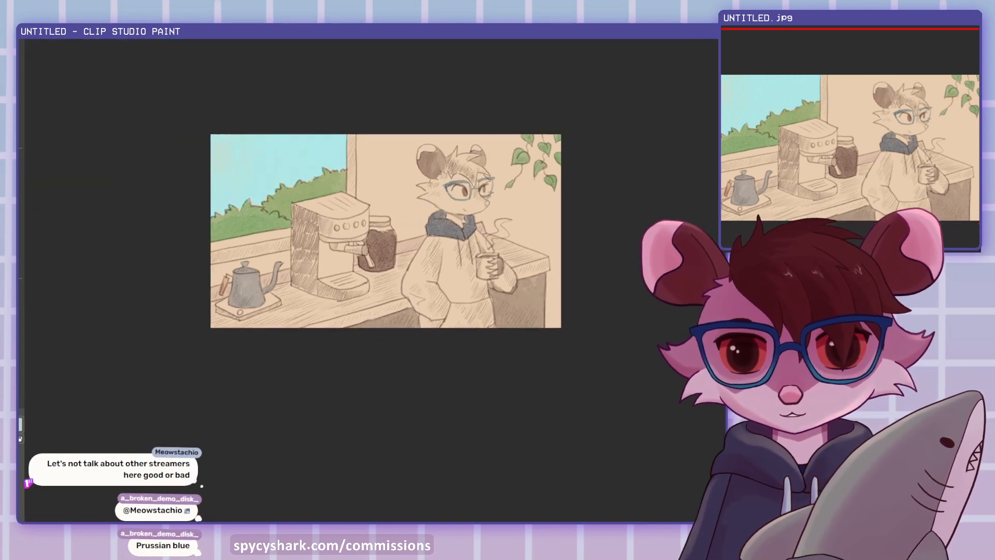
# Step: Colour the hoodie's near sleeve dark blue, from the shoulder down to the cuff at the pocket
pyautogui.scroll(4, 493, 237)
pyautogui.scroll(1, 493, 238)
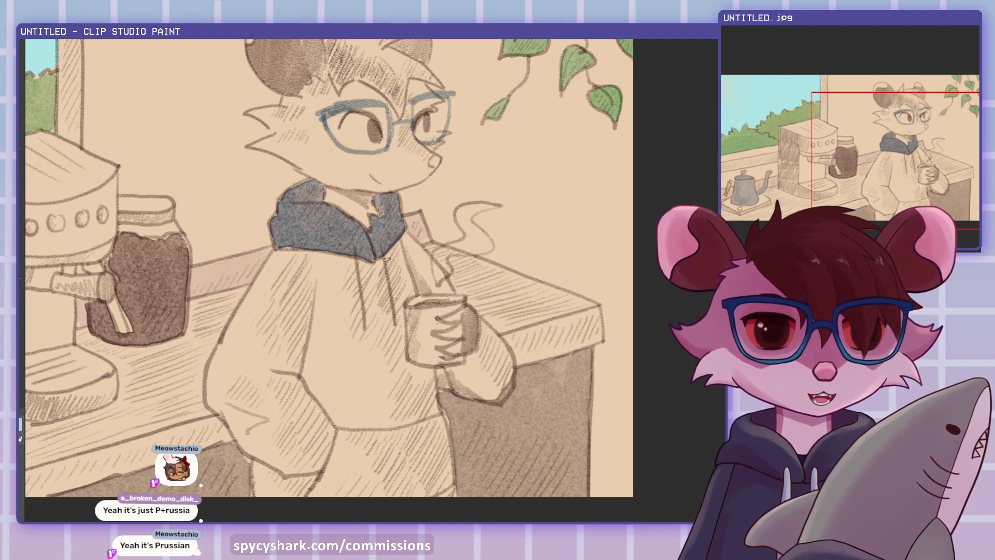
pyautogui.moveTo(278, 256)
pyautogui.mouseDown()
pyautogui.moveTo(263, 283)
pyautogui.moveTo(285, 254)
pyautogui.moveTo(289, 274)
pyautogui.moveTo(298, 251)
pyautogui.moveTo(289, 248)
pyautogui.moveTo(307, 263)
pyautogui.moveTo(305, 311)
pyautogui.moveTo(305, 267)
pyautogui.moveTo(281, 315)
pyautogui.moveTo(254, 303)
pyautogui.moveTo(257, 290)
pyautogui.moveTo(264, 279)
pyautogui.moveTo(295, 282)
pyautogui.moveTo(283, 319)
pyautogui.moveTo(245, 305)
pyautogui.moveTo(258, 284)
pyautogui.moveTo(285, 322)
pyautogui.moveTo(287, 352)
pyautogui.moveTo(302, 328)
pyautogui.moveTo(295, 377)
pyautogui.moveTo(278, 340)
pyautogui.moveTo(264, 381)
pyautogui.moveTo(253, 340)
pyautogui.moveTo(236, 373)
pyautogui.moveTo(219, 358)
pyautogui.moveTo(222, 344)
pyautogui.moveTo(210, 398)
pyautogui.moveTo(219, 362)
pyautogui.moveTo(234, 416)
pyautogui.moveTo(254, 409)
pyautogui.moveTo(275, 430)
pyautogui.moveTo(298, 394)
pyautogui.moveTo(306, 401)
pyautogui.moveTo(297, 388)
pyautogui.moveTo(321, 423)
pyautogui.moveTo(290, 449)
pyautogui.moveTo(212, 407)
pyautogui.moveTo(247, 452)
pyautogui.moveTo(291, 460)
pyautogui.mouseUp()
pyautogui.moveTo(317, 415)
pyautogui.mouseDown()
pyautogui.moveTo(326, 401)
pyautogui.moveTo(329, 449)
pyautogui.moveTo(327, 434)
pyautogui.moveTo(296, 459)
pyautogui.moveTo(285, 441)
pyautogui.moveTo(284, 460)
pyautogui.moveTo(253, 461)
pyautogui.moveTo(314, 471)
pyautogui.moveTo(276, 461)
pyautogui.mouseUp()
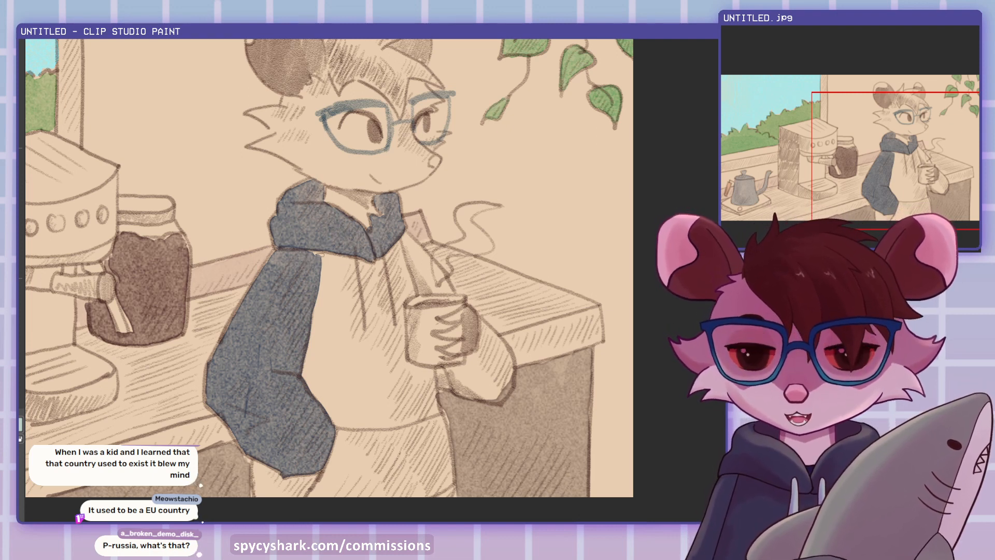
# Step: Fill the hoodie's front dark blue between the near sleeve and the mug, down to the hem
pyautogui.moveTo(317, 253)
pyautogui.mouseDown()
pyautogui.moveTo(358, 261)
pyautogui.moveTo(348, 265)
pyautogui.moveTo(353, 281)
pyautogui.moveTo(332, 317)
pyautogui.moveTo(329, 263)
pyautogui.moveTo(322, 295)
pyautogui.moveTo(352, 270)
pyautogui.moveTo(363, 277)
pyautogui.moveTo(370, 331)
pyautogui.mouseUp()
pyautogui.moveTo(363, 296)
pyautogui.mouseDown()
pyautogui.moveTo(333, 357)
pyautogui.moveTo(316, 361)
pyautogui.moveTo(310, 345)
pyautogui.moveTo(338, 386)
pyautogui.moveTo(322, 380)
pyautogui.moveTo(310, 352)
pyautogui.moveTo(317, 389)
pyautogui.moveTo(311, 349)
pyautogui.moveTo(310, 383)
pyautogui.moveTo(331, 409)
pyautogui.moveTo(326, 382)
pyautogui.mouseUp()
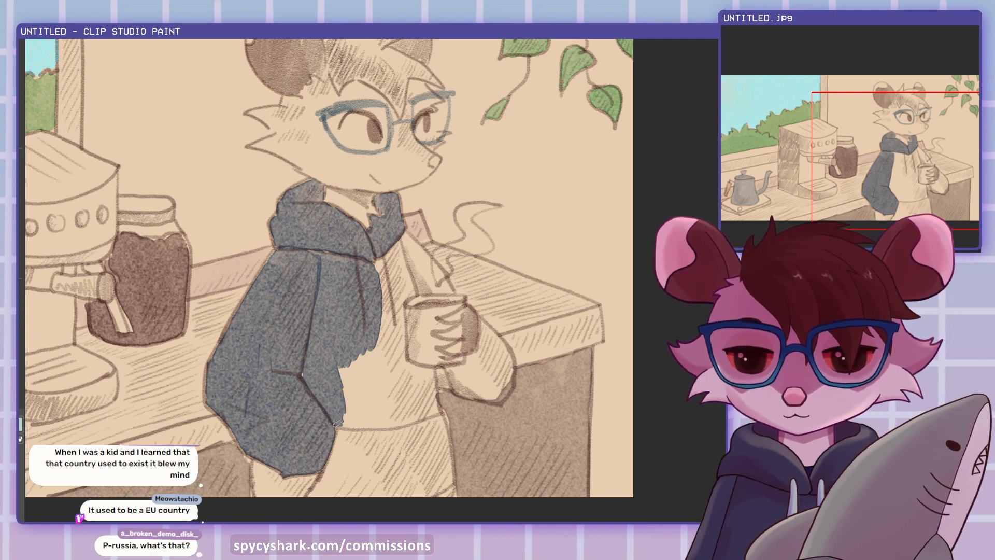
pyautogui.moveTo(337, 422)
pyautogui.mouseDown()
pyautogui.moveTo(343, 376)
pyautogui.moveTo(356, 353)
pyautogui.moveTo(356, 372)
pyautogui.moveTo(365, 359)
pyautogui.moveTo(366, 368)
pyautogui.moveTo(376, 334)
pyautogui.moveTo(338, 357)
pyautogui.moveTo(344, 381)
pyautogui.moveTo(391, 261)
pyautogui.moveTo(373, 264)
pyautogui.moveTo(397, 244)
pyautogui.moveTo(411, 291)
pyautogui.moveTo(382, 307)
pyautogui.moveTo(384, 317)
pyautogui.moveTo(404, 288)
pyautogui.moveTo(398, 362)
pyautogui.moveTo(385, 368)
pyautogui.moveTo(395, 348)
pyautogui.moveTo(397, 384)
pyautogui.moveTo(401, 339)
pyautogui.moveTo(410, 394)
pyautogui.moveTo(415, 377)
pyautogui.moveTo(403, 364)
pyautogui.moveTo(426, 371)
pyautogui.moveTo(429, 405)
pyautogui.moveTo(407, 381)
pyautogui.moveTo(423, 373)
pyautogui.moveTo(397, 355)
pyautogui.moveTo(388, 321)
pyautogui.moveTo(380, 368)
pyautogui.moveTo(350, 415)
pyautogui.mouseUp()
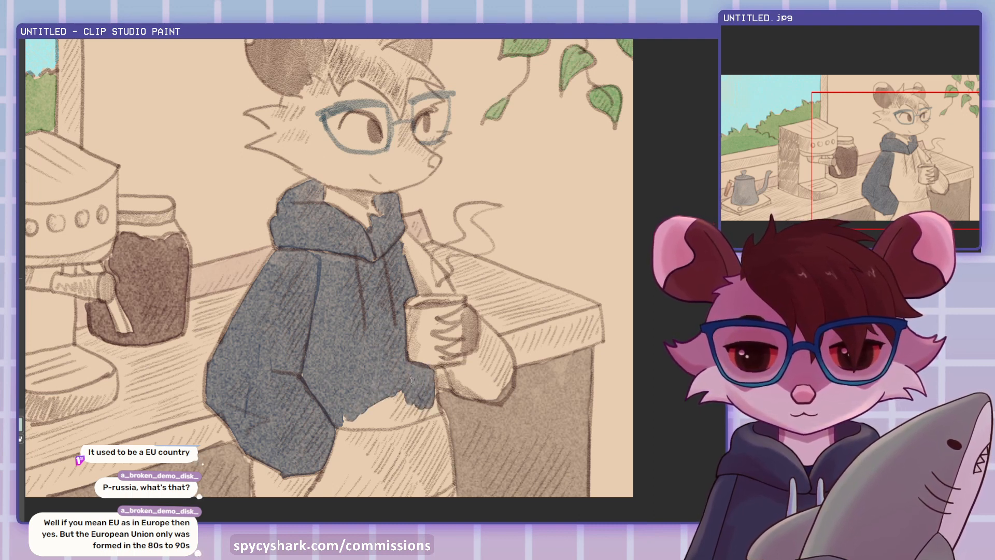
pyautogui.moveTo(413, 380)
pyautogui.mouseDown()
pyautogui.moveTo(433, 406)
pyautogui.moveTo(407, 419)
pyautogui.moveTo(395, 419)
pyautogui.moveTo(419, 406)
pyautogui.moveTo(377, 416)
pyautogui.mouseUp()
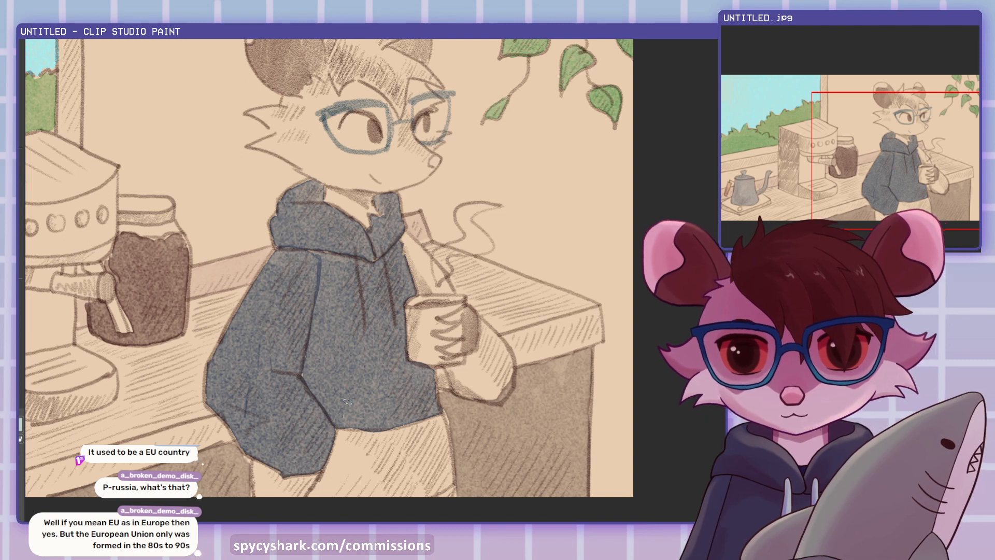
pyautogui.scroll(-5, 476, 261)
pyautogui.scroll(3, 475, 260)
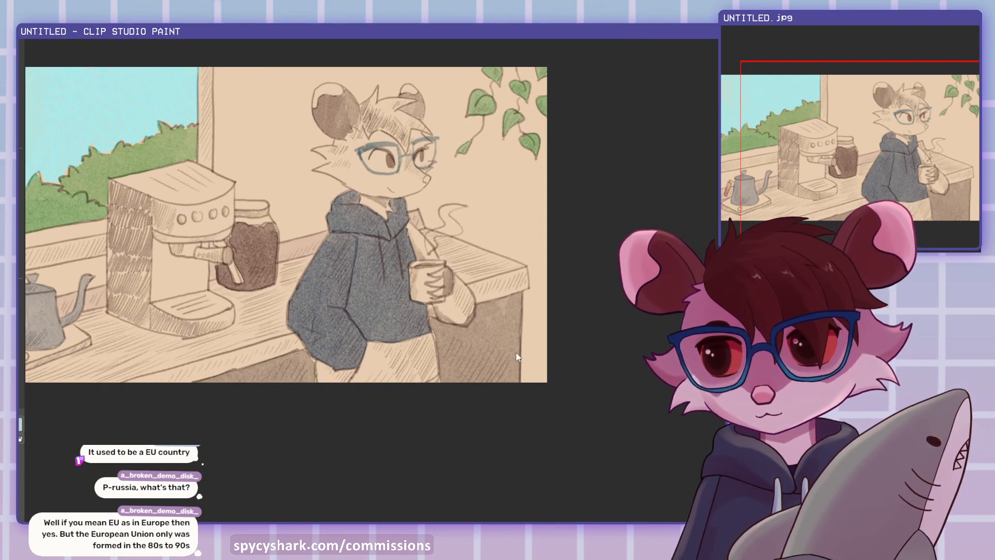
pyautogui.scroll(-2, 424, 264)
pyautogui.scroll(1, 424, 265)
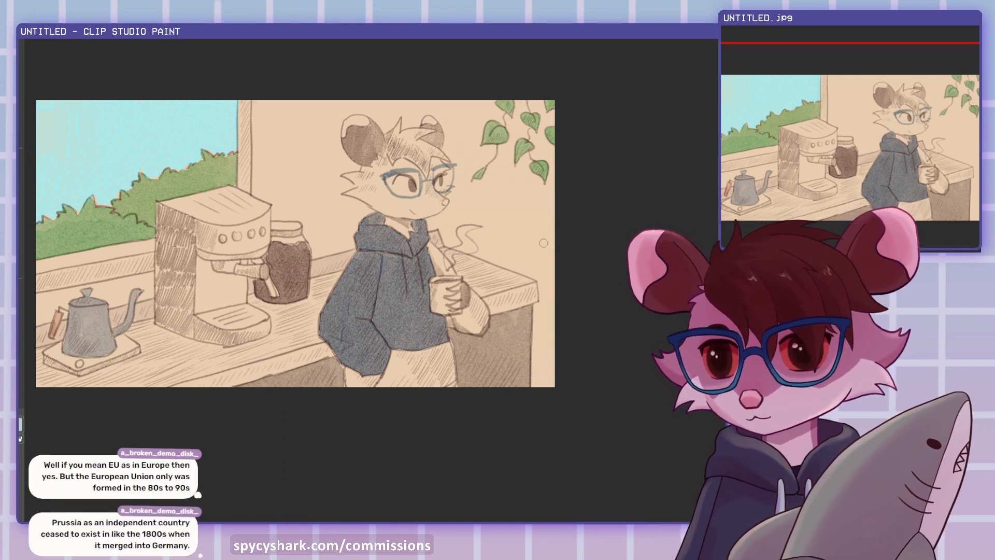
# Step: Handwrite a dark blue note below the hanging leaves with the underlined heading "Animate" and the items "steam" and "eye blink"
pyautogui.scroll(3, 492, 168)
pyautogui.scroll(2, 518, 306)
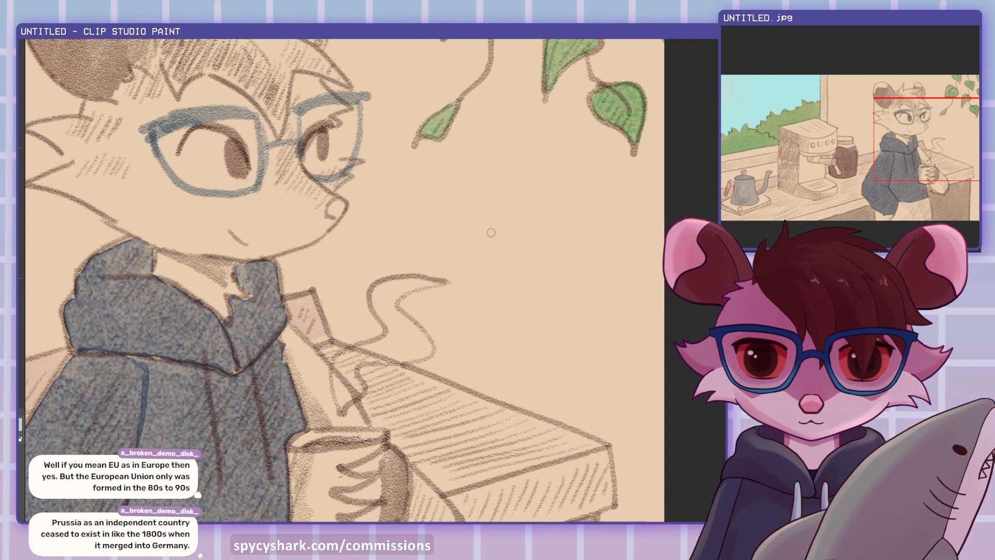
pyautogui.moveTo(460, 185); pyautogui.dragTo(474, 184)
pyautogui.moveTo(461, 178); pyautogui.dragTo(472, 176)
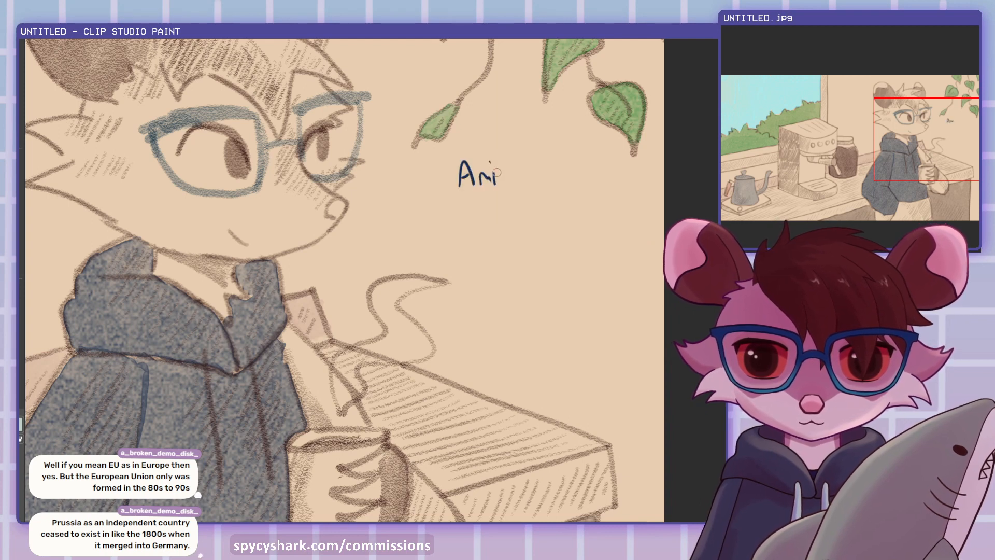
pyautogui.moveTo(590, 192)
pyautogui.mouseDown()
pyautogui.moveTo(433, 206)
pyautogui.moveTo(445, 227)
pyautogui.moveTo(466, 226)
pyautogui.mouseUp()
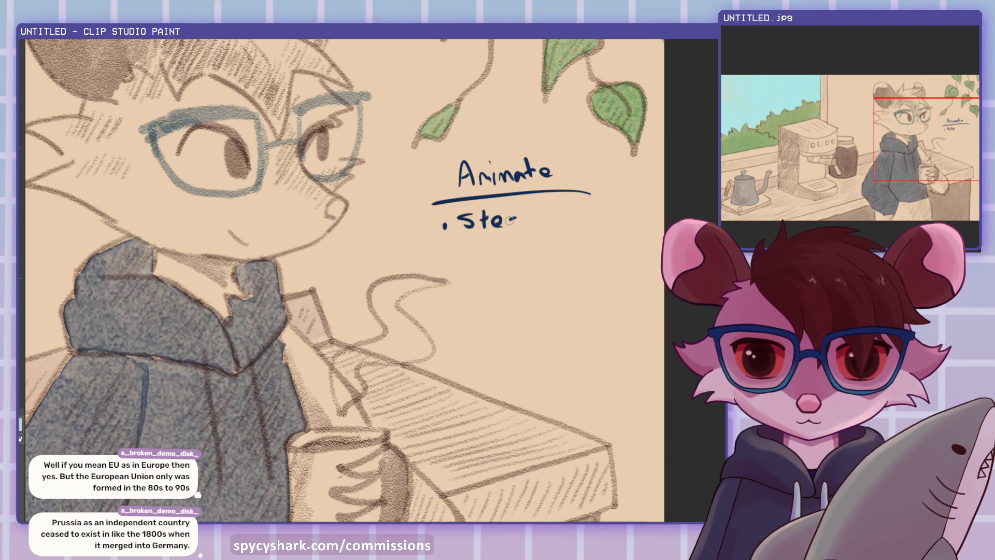
pyautogui.moveTo(460, 254); pyautogui.dragTo(488, 269)
pyautogui.moveTo(536, 241)
pyautogui.mouseDown()
pyautogui.moveTo(538, 262)
pyautogui.moveTo(577, 261)
pyautogui.mouseUp()
pyautogui.moveTo(583, 233); pyautogui.dragTo(586, 259)
pyautogui.scroll(-3, 578, 259)
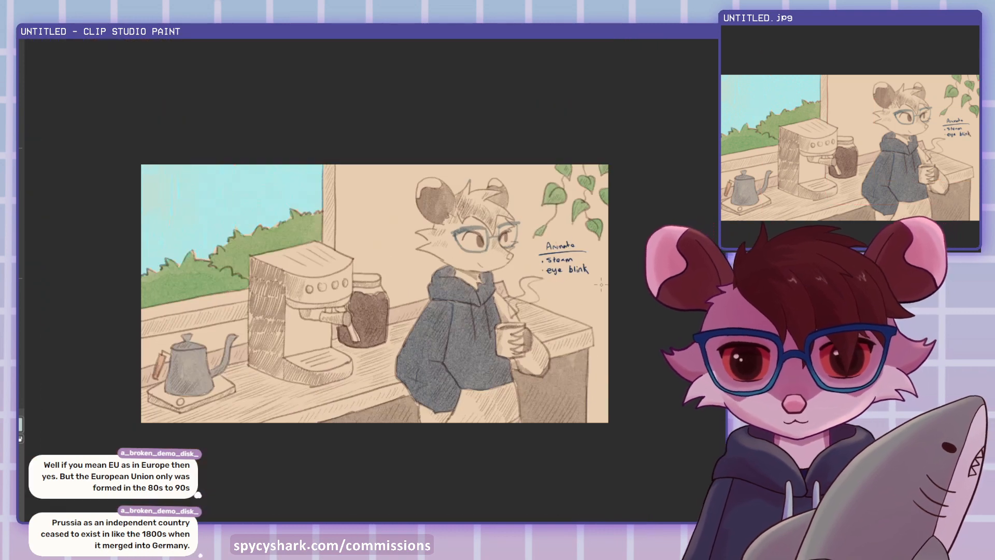
# Step: Try sketching steam lines above the kettle's spout, then undo them
pyautogui.scroll(-1, 300, 334)
pyautogui.scroll(1, 221, 312)
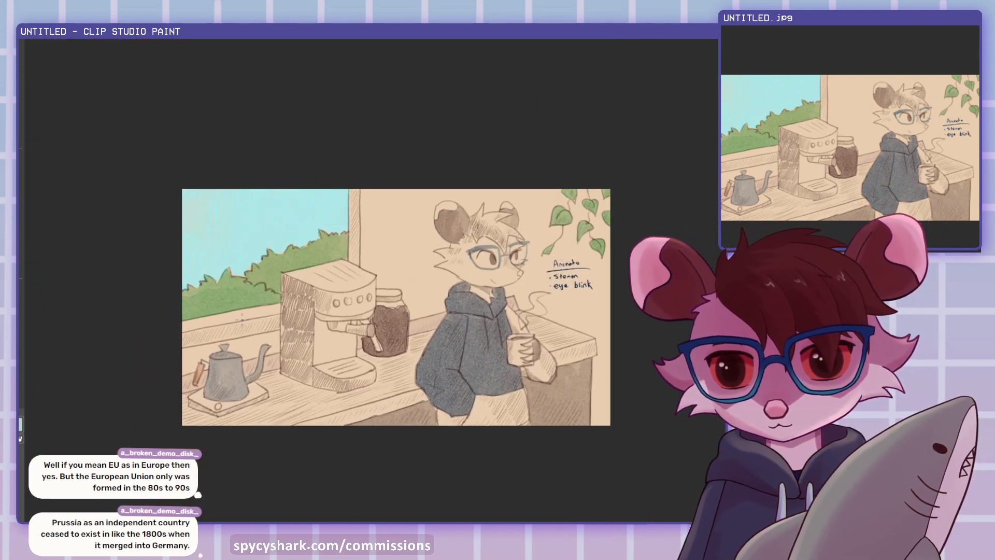
pyautogui.scroll(2, 272, 363)
pyautogui.moveTo(275, 322)
pyautogui.mouseDown()
pyautogui.moveTo(303, 276)
pyautogui.moveTo(275, 329)
pyautogui.mouseUp()
pyautogui.scroll(-1, 220, 291)
pyautogui.scroll(-1, 212, 288)
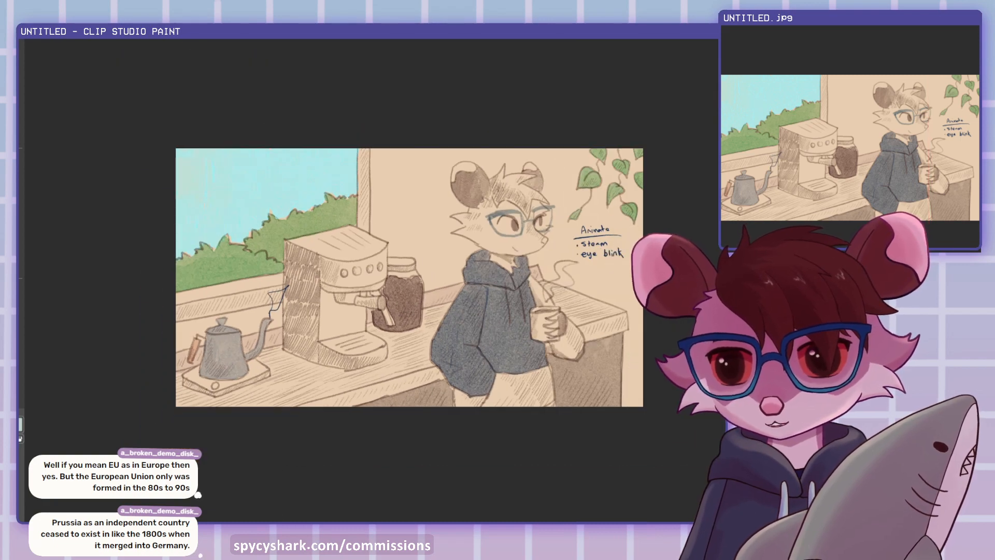
pyautogui.hotkey('ctrl', 'z')
# Step: Examine the kettle, coffee machine and window area for further elements to animate
pyautogui.scroll(-3, 388, 283)
pyautogui.scroll(4, 560, 278)
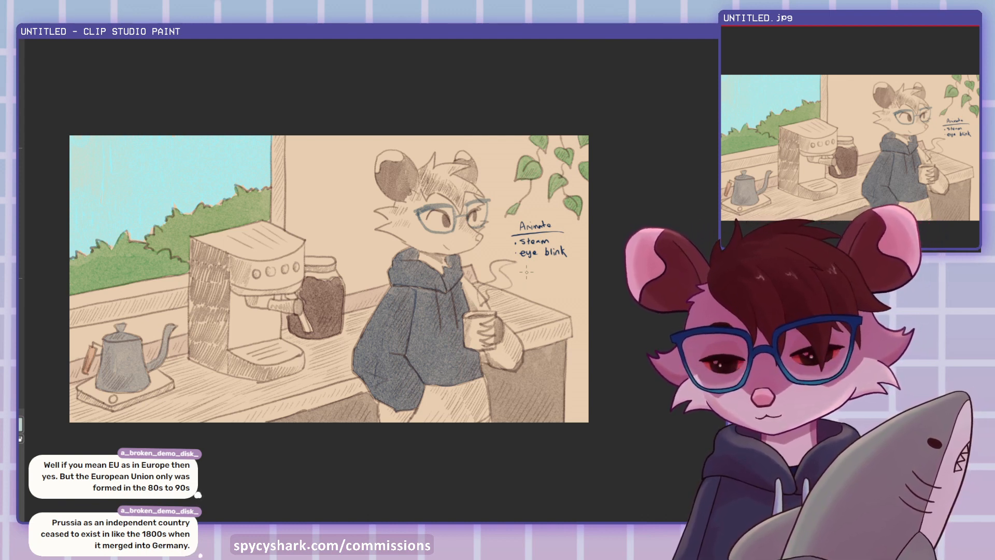
pyautogui.scroll(5, 147, 329)
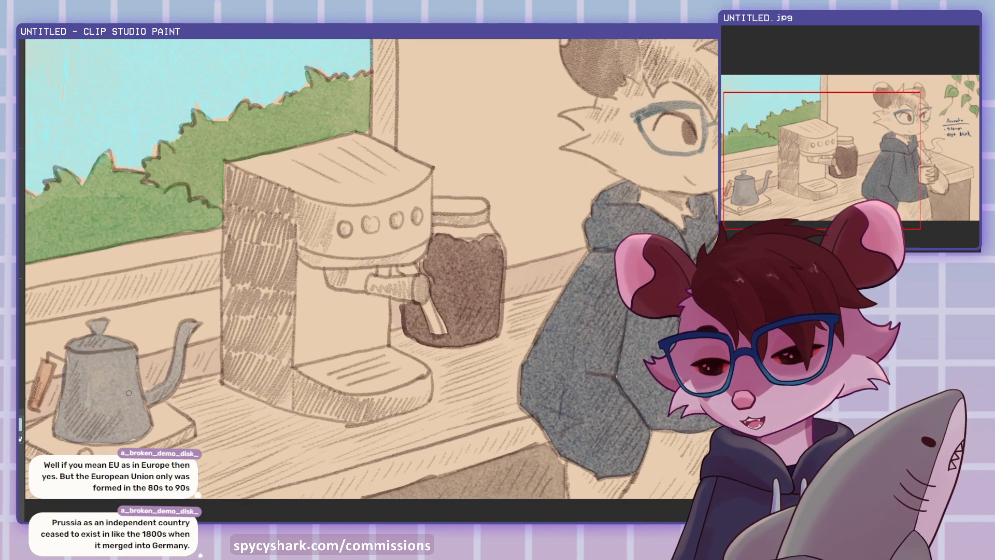
pyautogui.scroll(-3, 128, 392)
pyautogui.scroll(3, 161, 392)
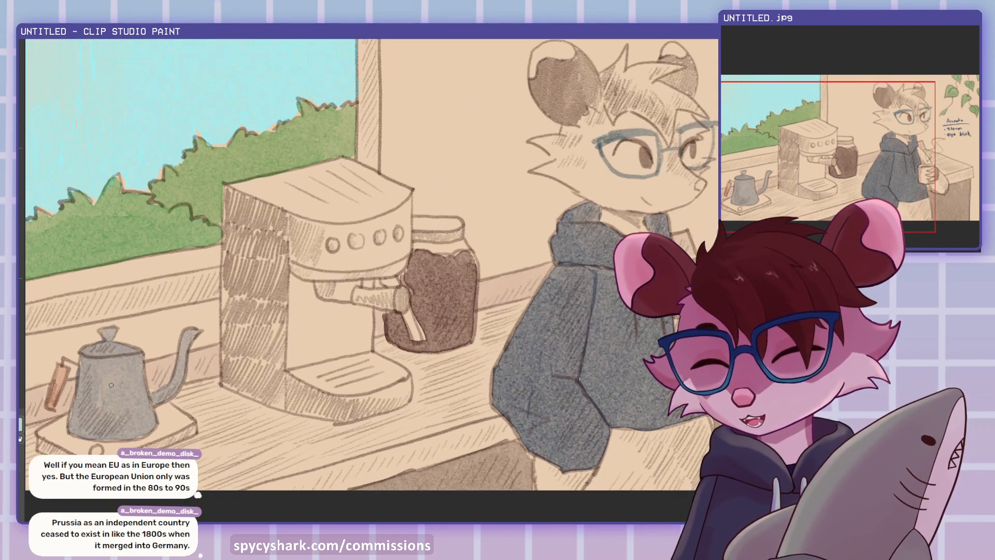
pyautogui.scroll(1, 111, 385)
pyautogui.scroll(-6, 112, 385)
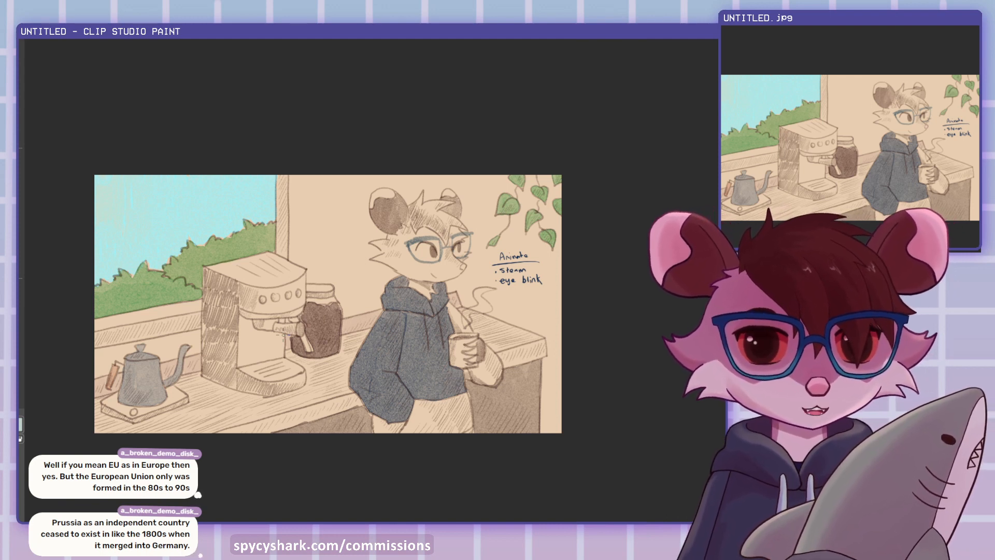
pyautogui.scroll(-2, 247, 249)
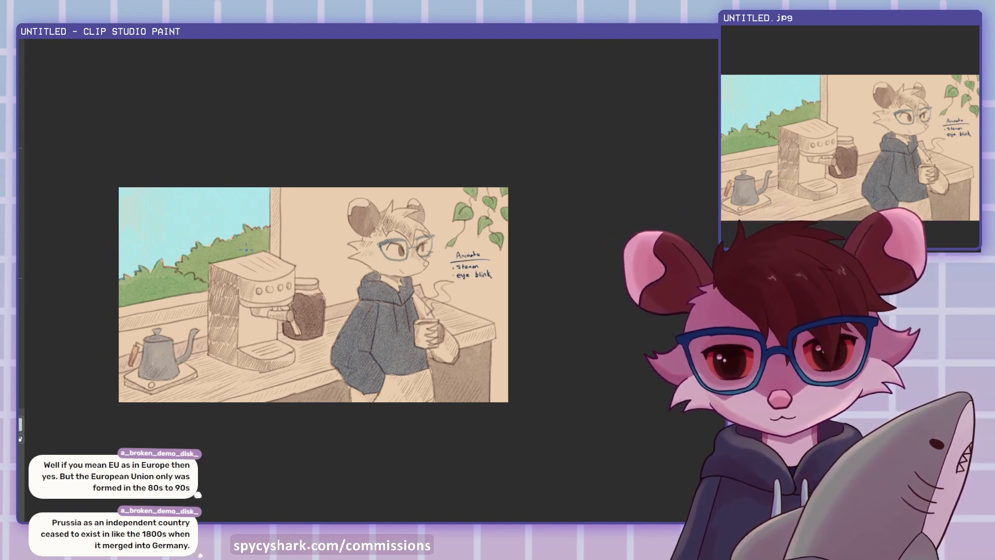
# Step: Add "bird flying" to the handwritten list and move the whole note onto the wall beside the window frame
pyautogui.scroll(5, 490, 280)
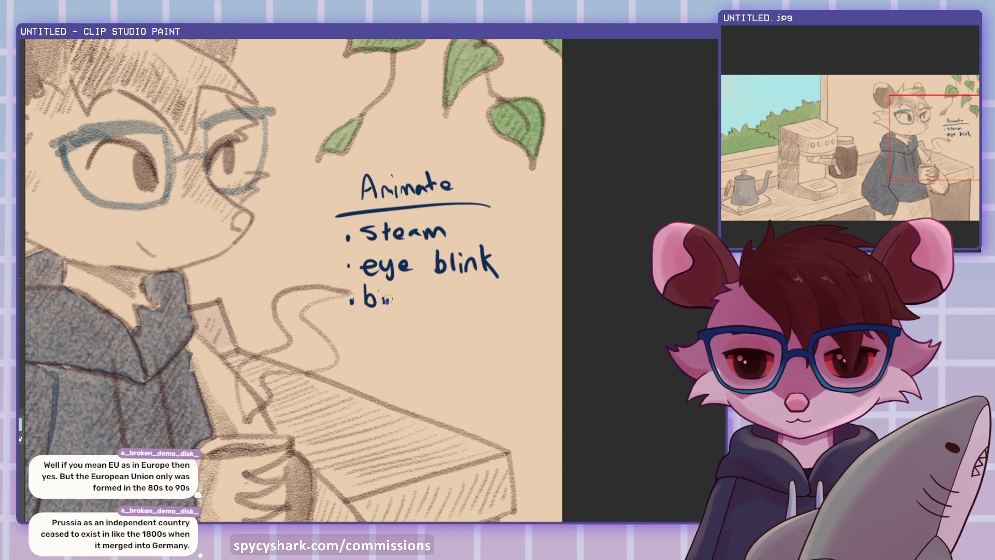
pyautogui.moveTo(388, 299); pyautogui.dragTo(406, 304)
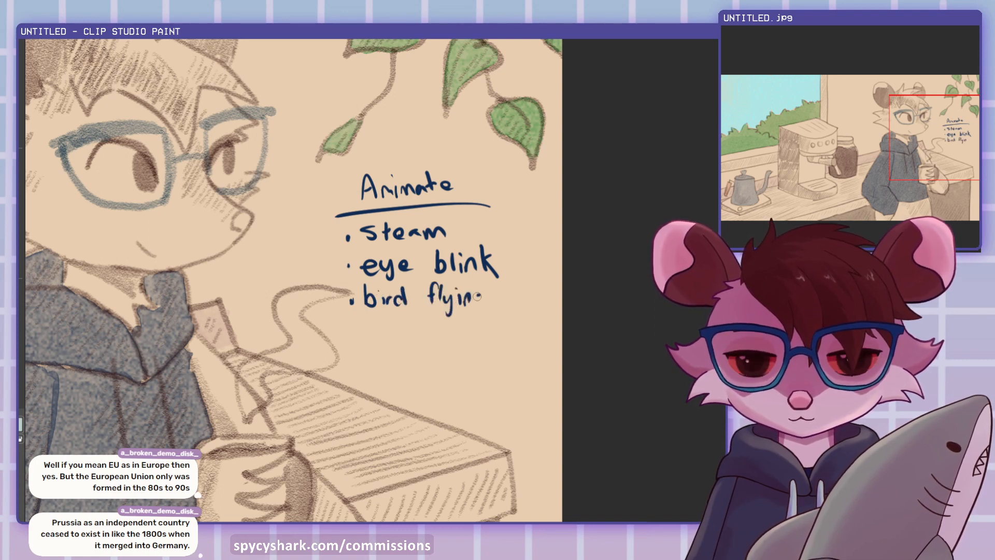
pyautogui.moveTo(476, 296)
pyautogui.mouseDown()
pyautogui.moveTo(481, 314)
pyautogui.moveTo(312, 305)
pyautogui.moveTo(258, 243)
pyautogui.mouseUp()
pyautogui.scroll(-5, 477, 301)
pyautogui.scroll(-2, 423, 343)
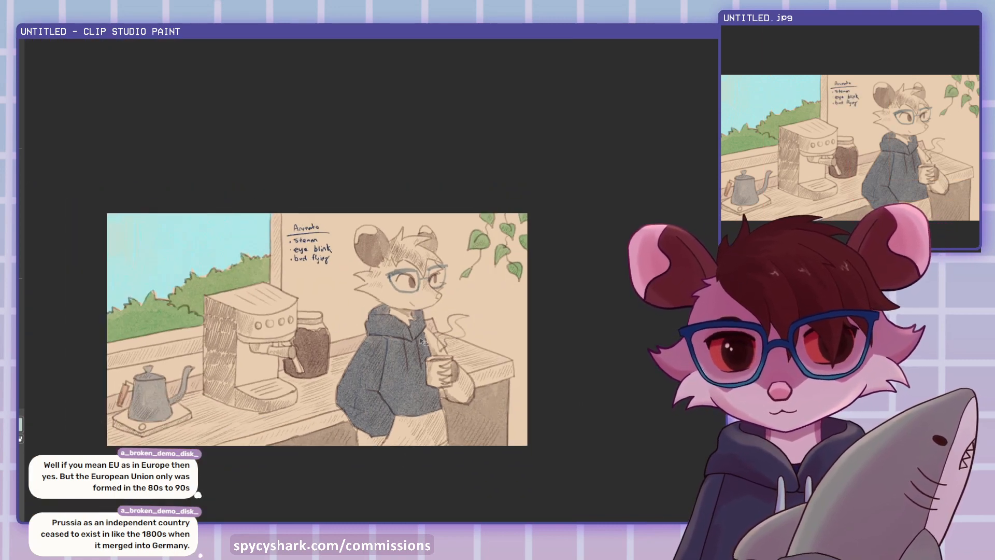
pyautogui.scroll(-2, 421, 340)
pyautogui.scroll(3, 293, 315)
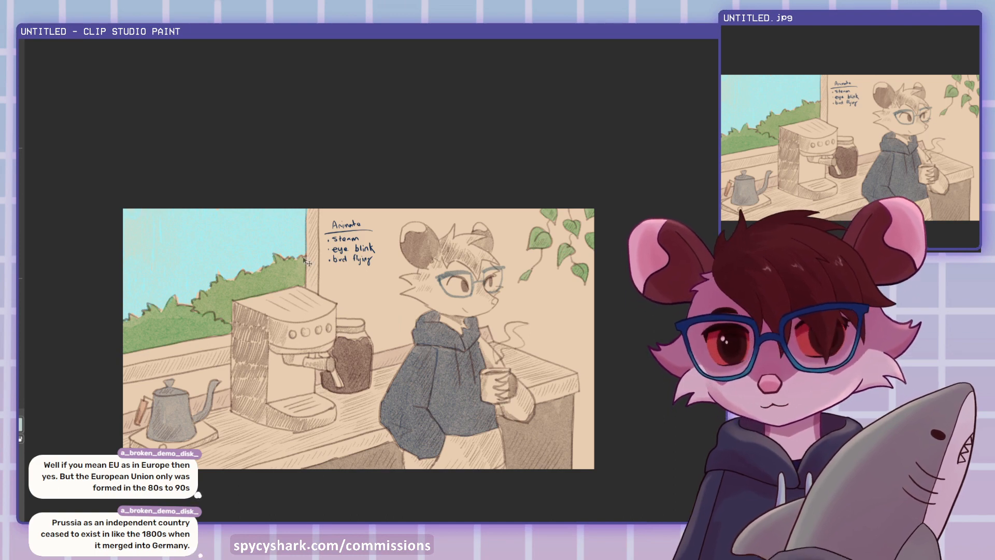
pyautogui.scroll(4, 445, 386)
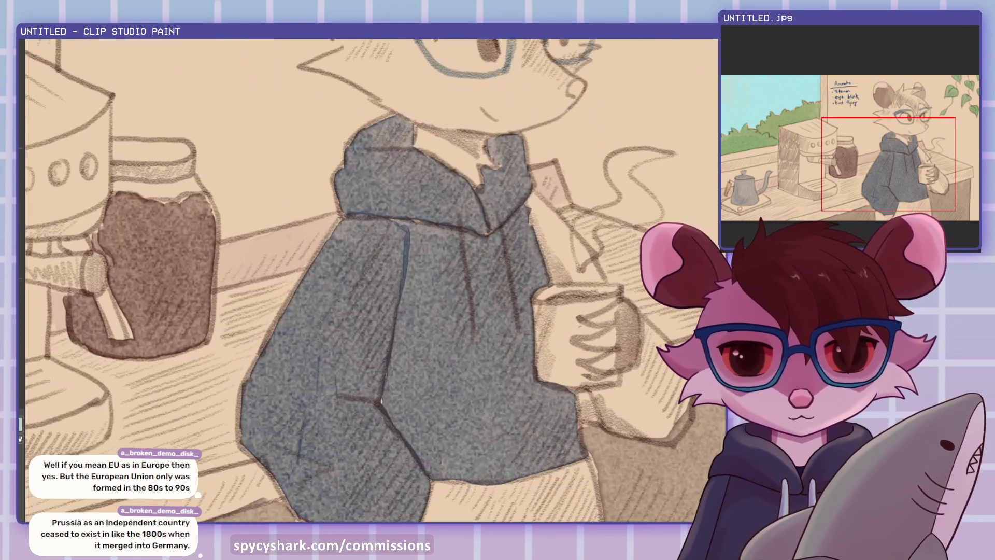
# Step: Colour the character's trousers below the hoodie's hem and sleeve dark blue, down to the lower edge of the canvas
pyautogui.scroll(-4, 161, 202)
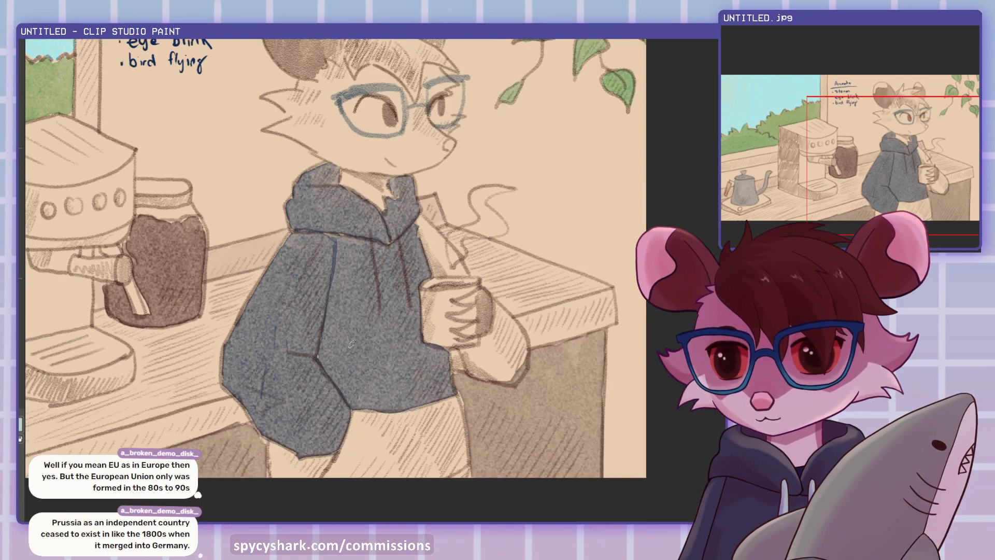
pyautogui.scroll(5, 412, 427)
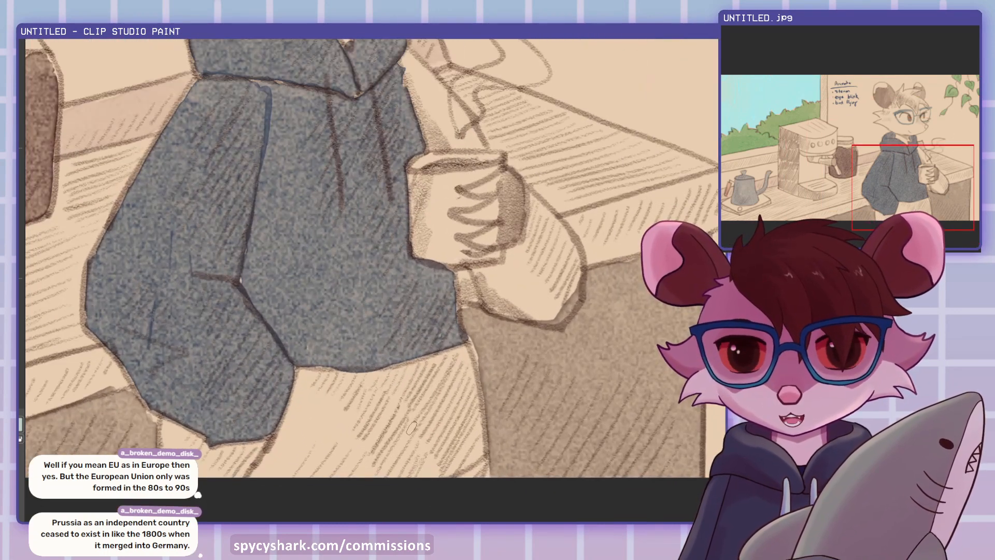
pyautogui.moveTo(168, 428)
pyautogui.mouseDown()
pyautogui.moveTo(188, 435)
pyautogui.moveTo(162, 423)
pyautogui.moveTo(166, 455)
pyautogui.mouseUp()
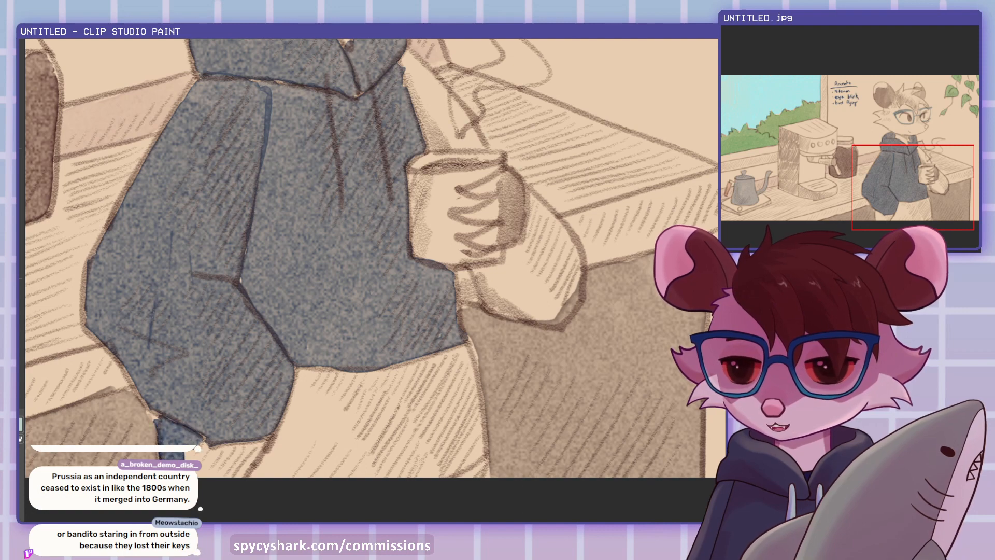
pyautogui.moveTo(205, 482)
pyautogui.mouseDown()
pyautogui.moveTo(223, 451)
pyautogui.moveTo(260, 444)
pyautogui.moveTo(226, 469)
pyautogui.mouseUp()
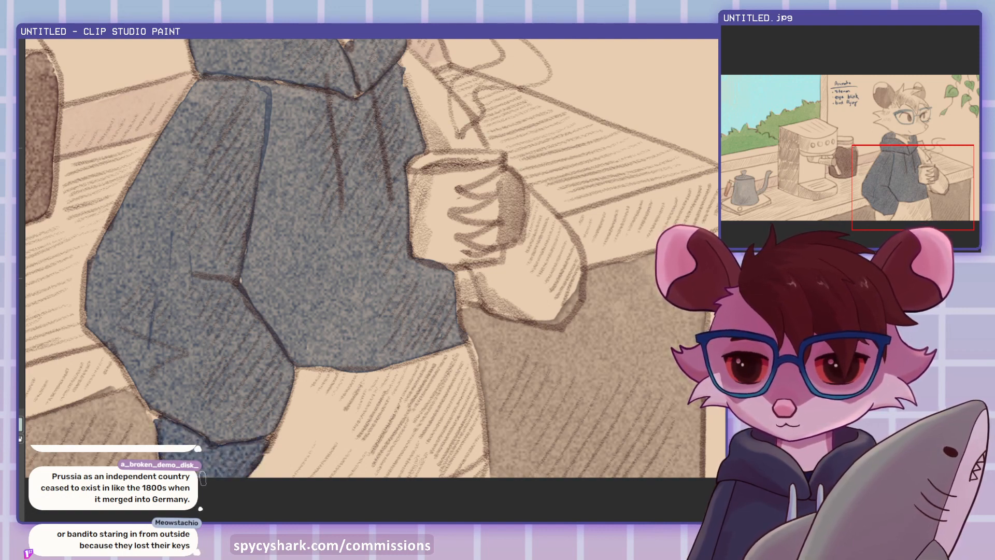
pyautogui.scroll(-4, 283, 342)
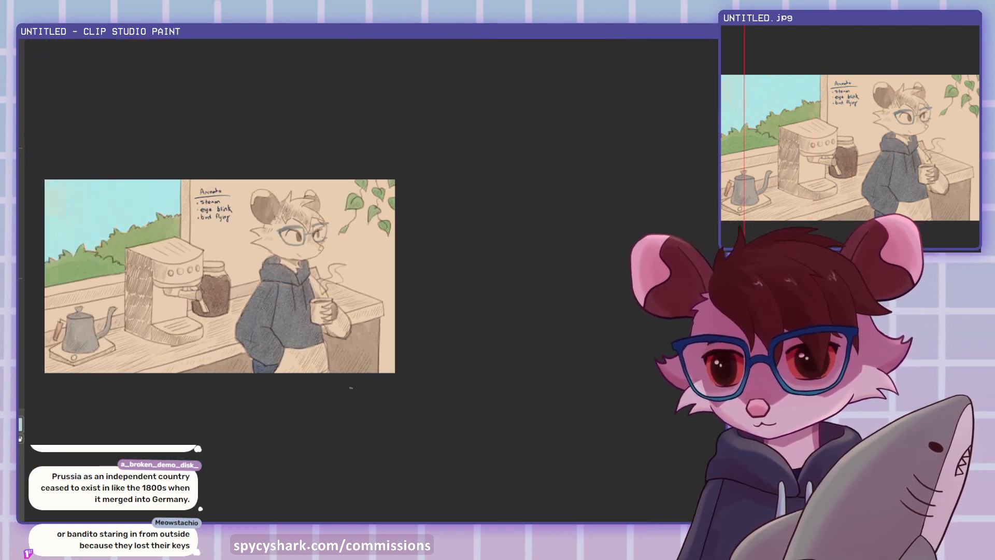
pyautogui.scroll(3, 282, 363)
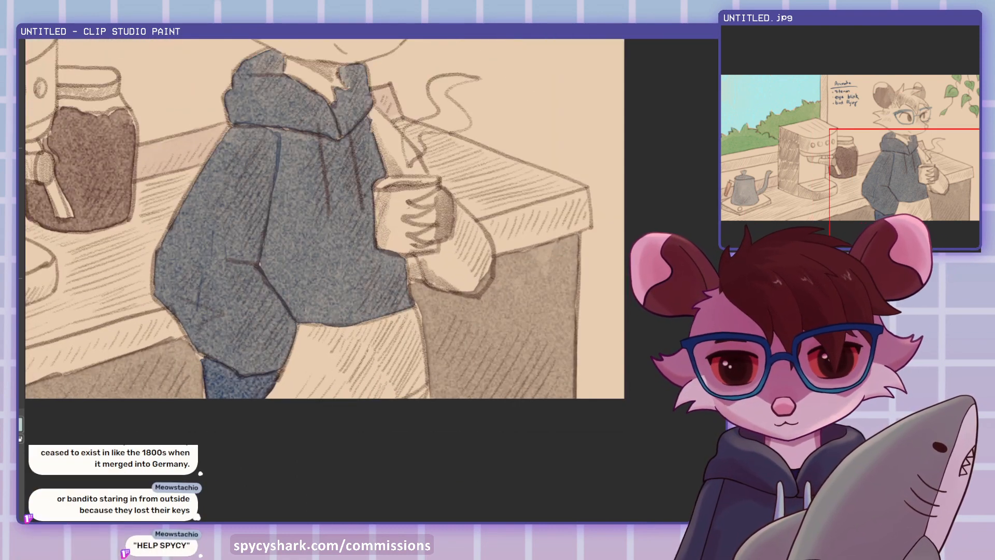
pyautogui.scroll(3, 306, 314)
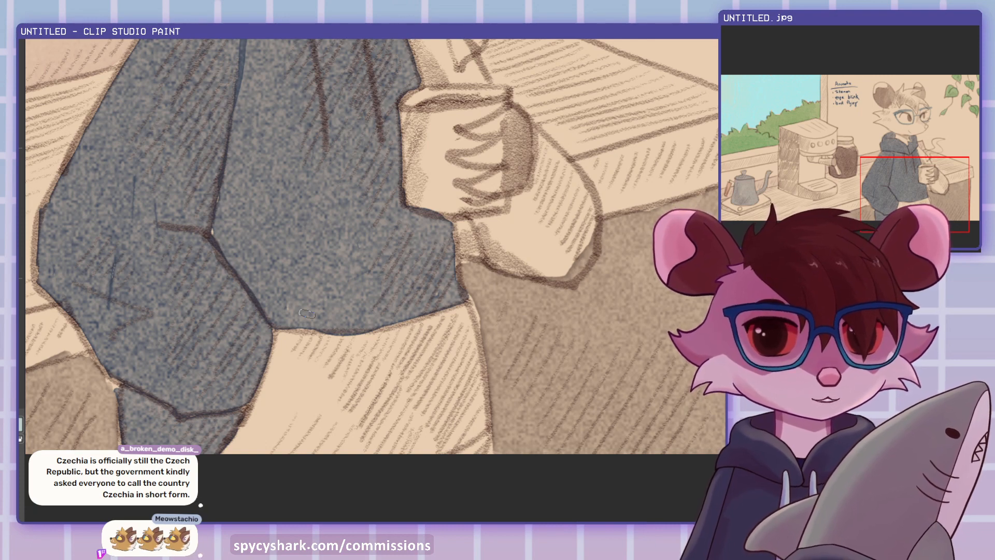
pyautogui.moveTo(283, 340)
pyautogui.mouseDown()
pyautogui.moveTo(275, 371)
pyautogui.moveTo(317, 338)
pyautogui.moveTo(283, 343)
pyautogui.moveTo(305, 378)
pyautogui.moveTo(300, 393)
pyautogui.moveTo(274, 433)
pyautogui.moveTo(272, 413)
pyautogui.moveTo(256, 433)
pyautogui.moveTo(257, 423)
pyautogui.moveTo(238, 462)
pyautogui.moveTo(240, 436)
pyautogui.moveTo(228, 450)
pyautogui.moveTo(305, 385)
pyautogui.moveTo(304, 450)
pyautogui.moveTo(346, 372)
pyautogui.moveTo(305, 356)
pyautogui.moveTo(332, 338)
pyautogui.moveTo(359, 345)
pyautogui.moveTo(441, 318)
pyautogui.moveTo(432, 328)
pyautogui.moveTo(458, 319)
pyautogui.moveTo(463, 302)
pyautogui.moveTo(472, 341)
pyautogui.moveTo(458, 327)
pyautogui.moveTo(420, 401)
pyautogui.moveTo(422, 349)
pyautogui.moveTo(386, 409)
pyautogui.moveTo(380, 355)
pyautogui.moveTo(348, 370)
pyautogui.moveTo(362, 357)
pyautogui.moveTo(368, 427)
pyautogui.moveTo(388, 419)
pyautogui.moveTo(364, 460)
pyautogui.moveTo(451, 404)
pyautogui.moveTo(474, 361)
pyautogui.moveTo(485, 445)
pyautogui.moveTo(440, 429)
pyautogui.mouseUp()
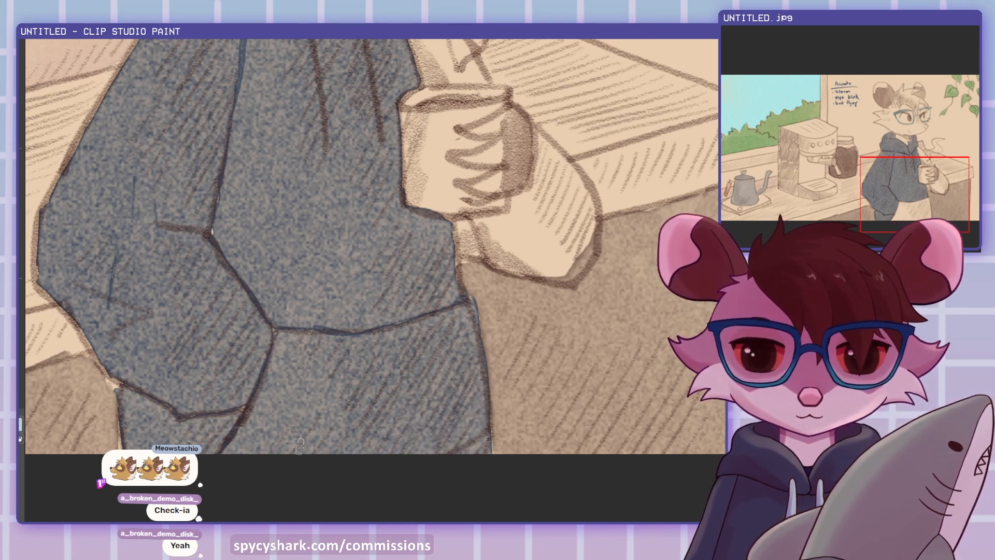
pyautogui.hotkey('ctrl', '0')
pyautogui.scroll(-1, 382, 444)
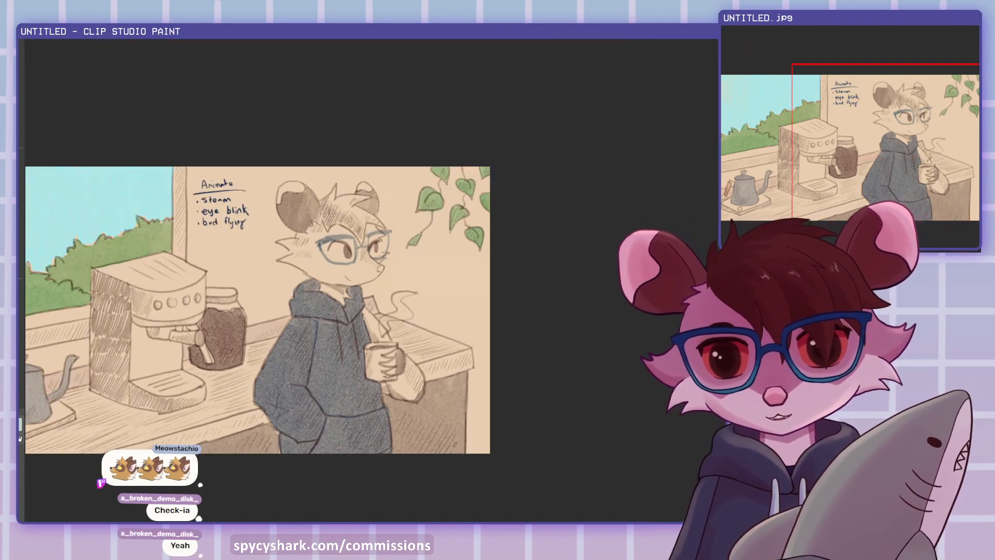
# Step: Colour the hoodie sleeve of the arm holding the mug dark blue, covering both the upper arm and the forearm
pyautogui.scroll(3, 420, 383)
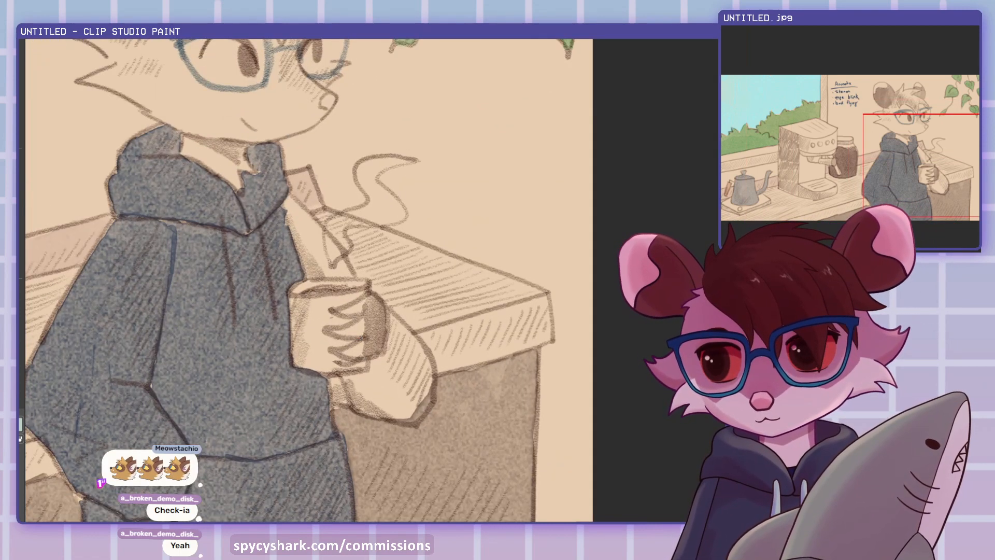
pyautogui.scroll(2, 311, 234)
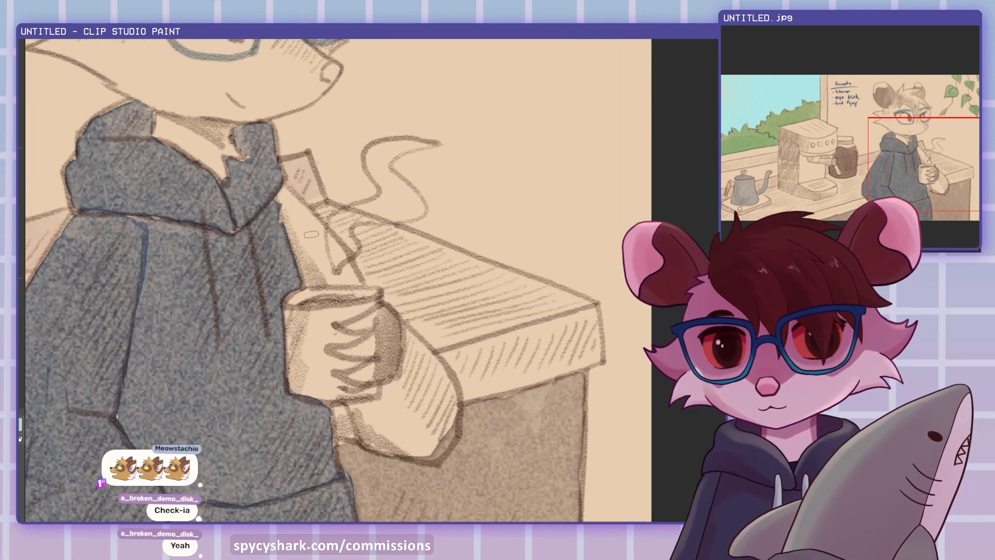
pyautogui.moveTo(285, 196)
pyautogui.mouseDown()
pyautogui.moveTo(304, 243)
pyautogui.moveTo(311, 207)
pyautogui.moveTo(318, 257)
pyautogui.moveTo(353, 275)
pyautogui.moveTo(350, 260)
pyautogui.moveTo(347, 274)
pyautogui.moveTo(303, 246)
pyautogui.moveTo(295, 259)
pyautogui.moveTo(311, 280)
pyautogui.moveTo(330, 277)
pyautogui.moveTo(285, 210)
pyautogui.moveTo(286, 190)
pyautogui.moveTo(277, 202)
pyautogui.mouseUp()
pyautogui.scroll(-5, 342, 315)
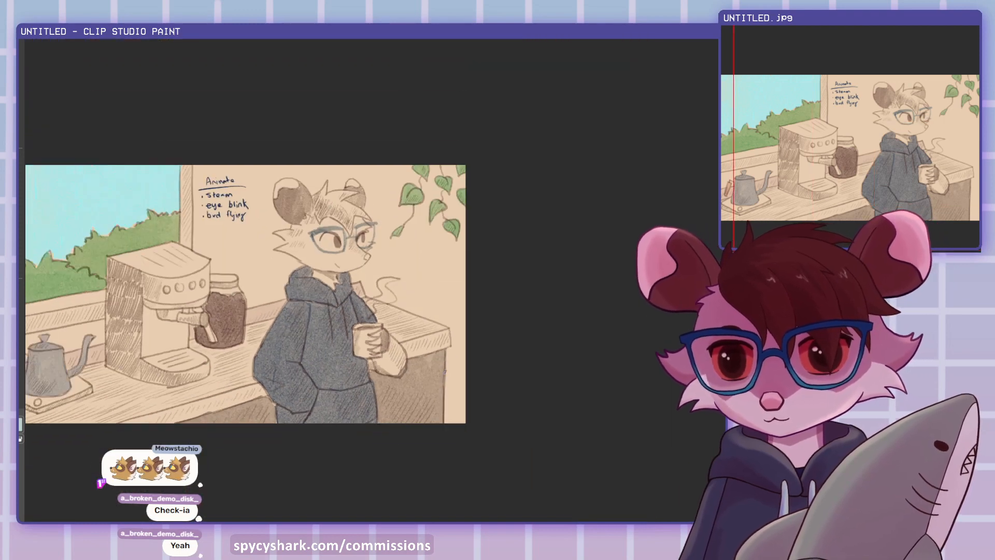
pyautogui.scroll(2, 218, 240)
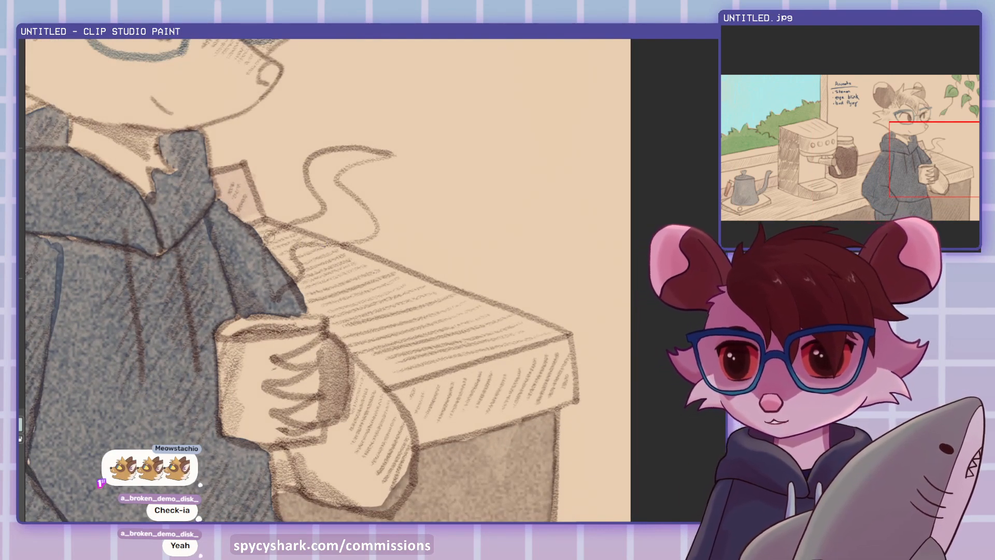
pyautogui.scroll(-5, 270, 241)
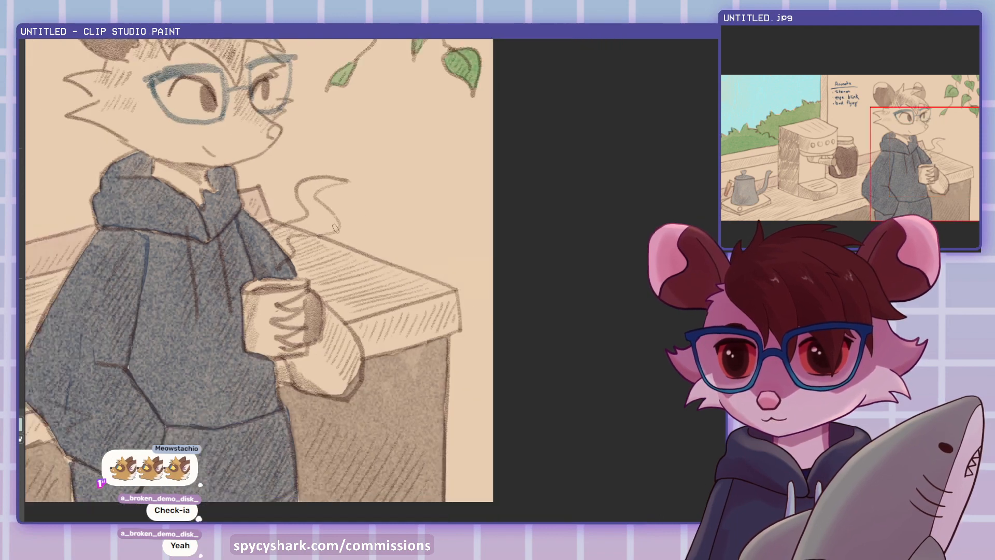
pyautogui.scroll(2, 343, 259)
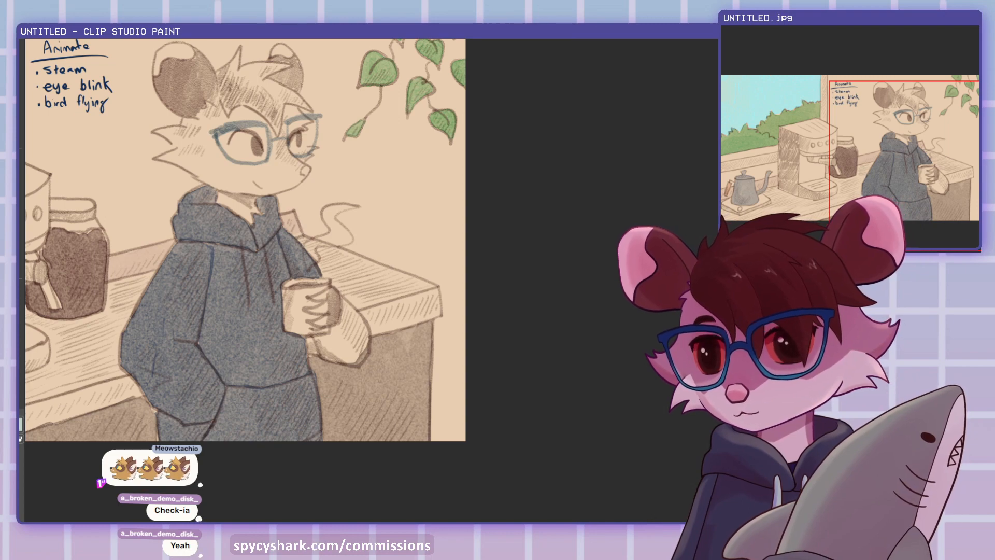
pyautogui.scroll(4, 330, 294)
pyautogui.moveTo(332, 294)
pyautogui.mouseDown()
pyautogui.moveTo(330, 321)
pyautogui.moveTo(341, 321)
pyautogui.moveTo(327, 279)
pyautogui.moveTo(372, 339)
pyautogui.moveTo(362, 391)
pyautogui.moveTo(374, 359)
pyautogui.moveTo(343, 383)
pyautogui.moveTo(326, 382)
pyautogui.moveTo(322, 333)
pyautogui.moveTo(311, 338)
pyautogui.moveTo(311, 376)
pyautogui.moveTo(303, 357)
pyautogui.moveTo(281, 355)
pyautogui.moveTo(285, 375)
pyautogui.moveTo(281, 361)
pyautogui.moveTo(313, 398)
pyautogui.moveTo(271, 378)
pyautogui.mouseUp()
pyautogui.scroll(-5, 407, 368)
pyautogui.scroll(-2, 423, 368)
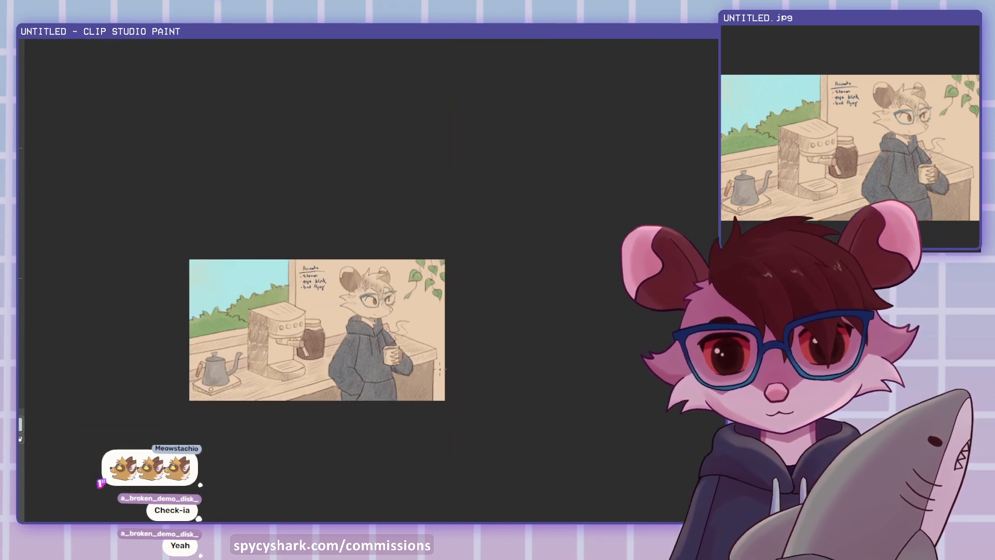
# Step: Examine the whole coloured scene at different magnifications and mirrored horizontally, comparing it with and without the last change
pyautogui.scroll(5, 341, 361)
pyautogui.scroll(-3, 341, 362)
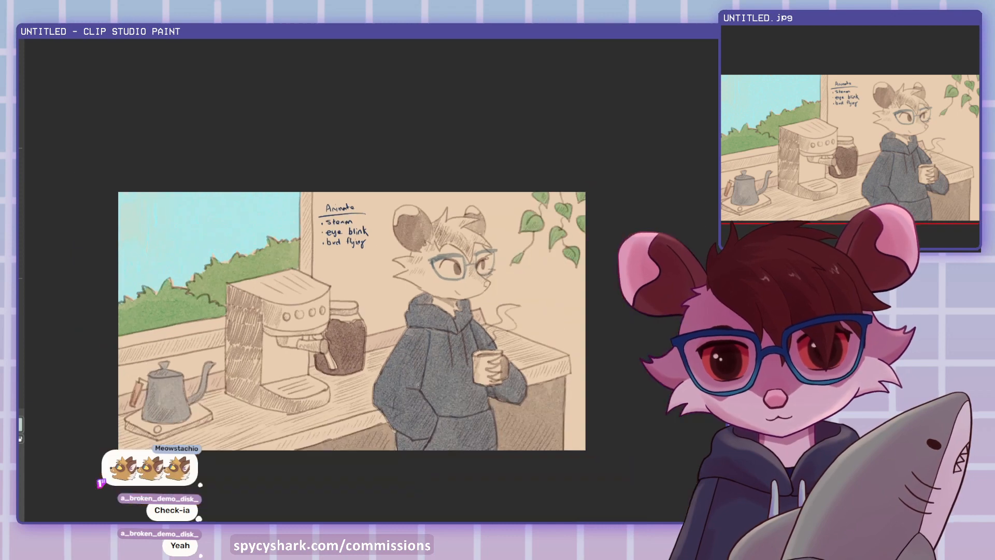
pyautogui.scroll(3, 397, 376)
pyautogui.scroll(-1, 396, 376)
pyautogui.scroll(1, 363, 363)
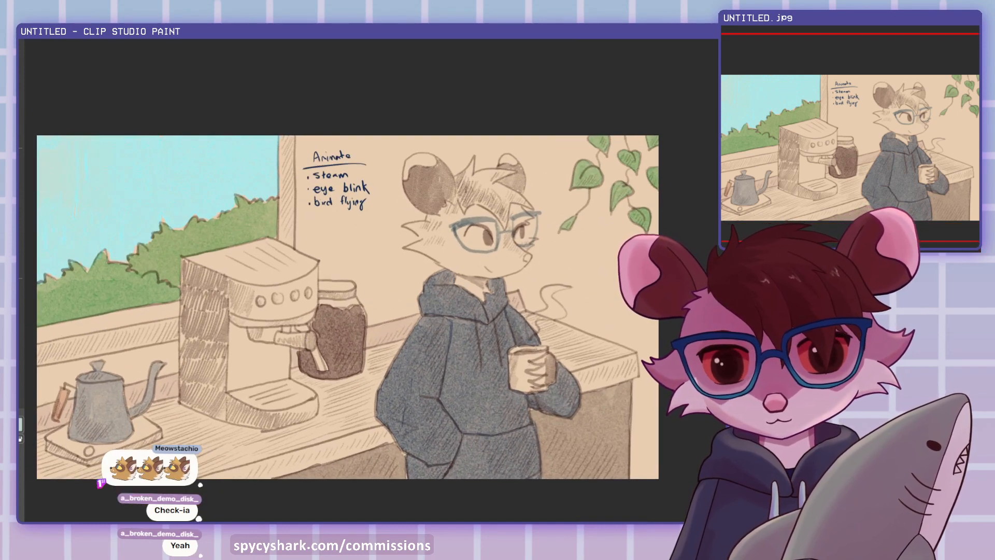
pyautogui.press('h')
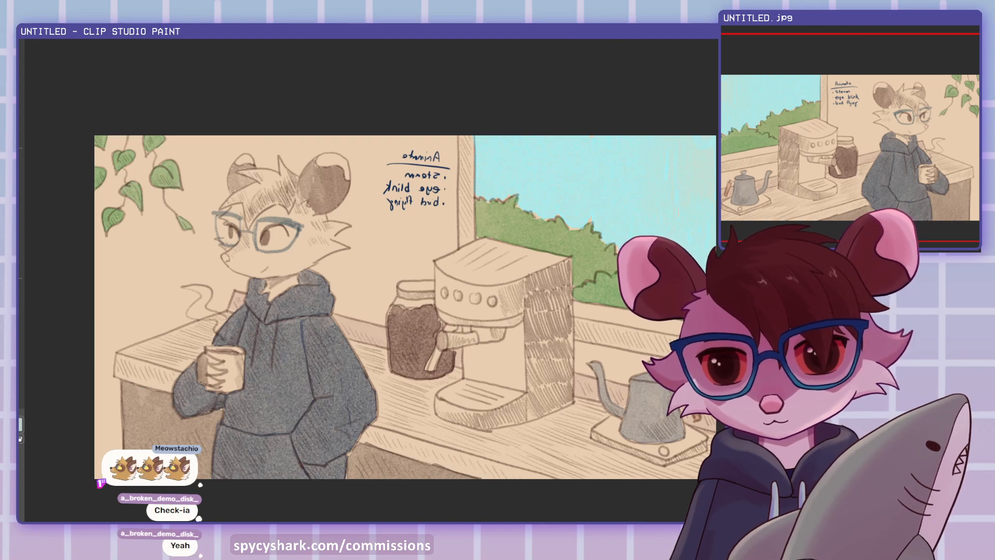
pyautogui.press('h')
pyautogui.scroll(-1, 328, 297)
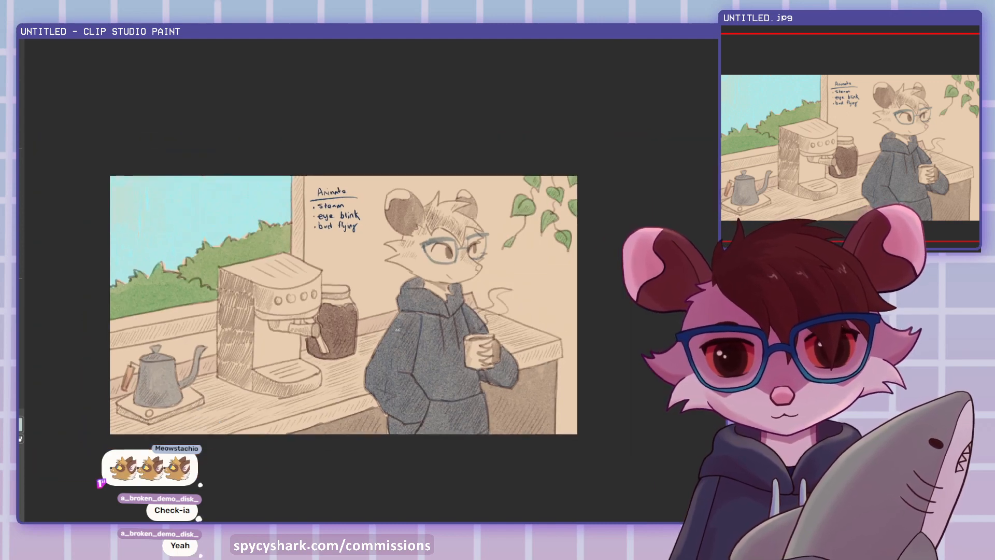
pyautogui.scroll(1, 294, 305)
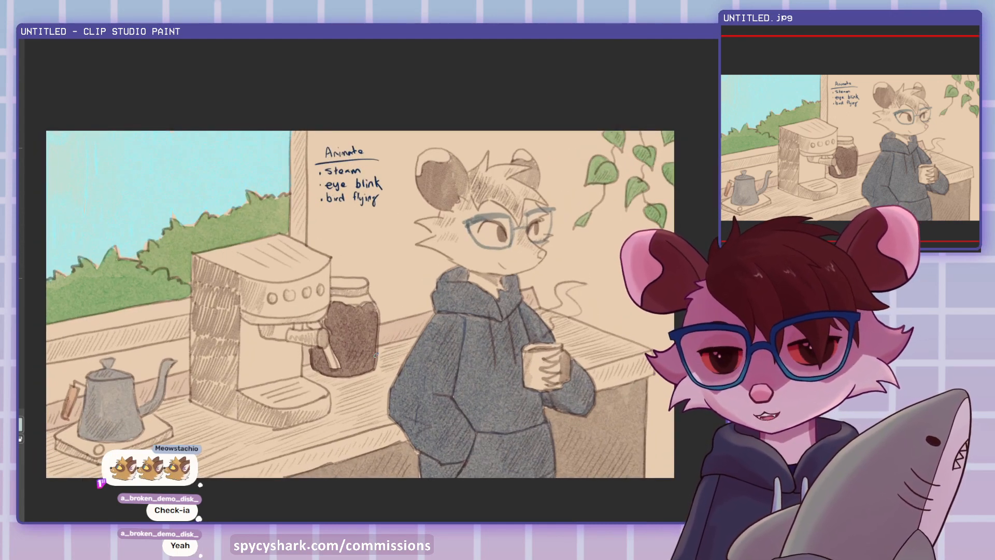
pyautogui.scroll(-1, 323, 303)
pyautogui.scroll(1, 283, 291)
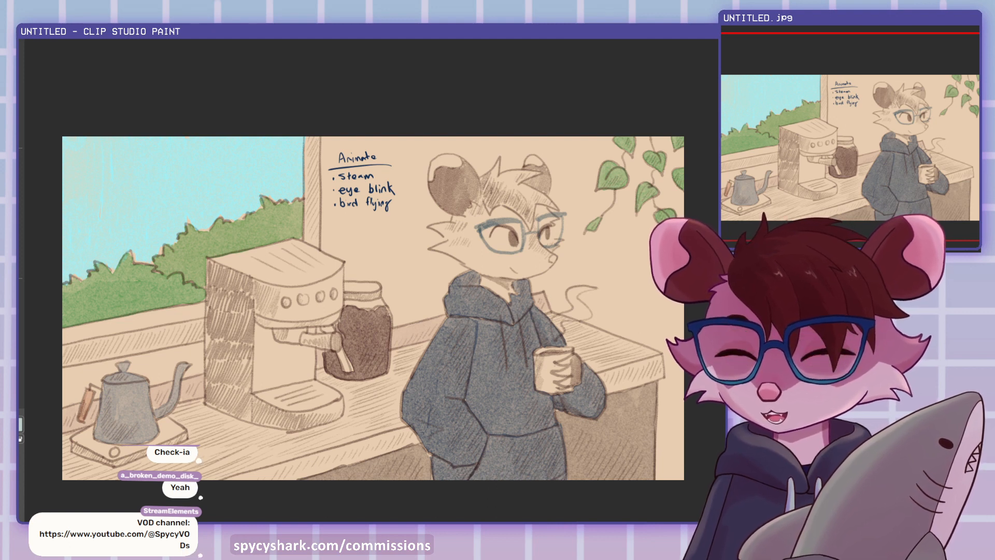
pyautogui.hotkey('ctrl', 'z')
pyautogui.hotkey('ctrl', 'y')
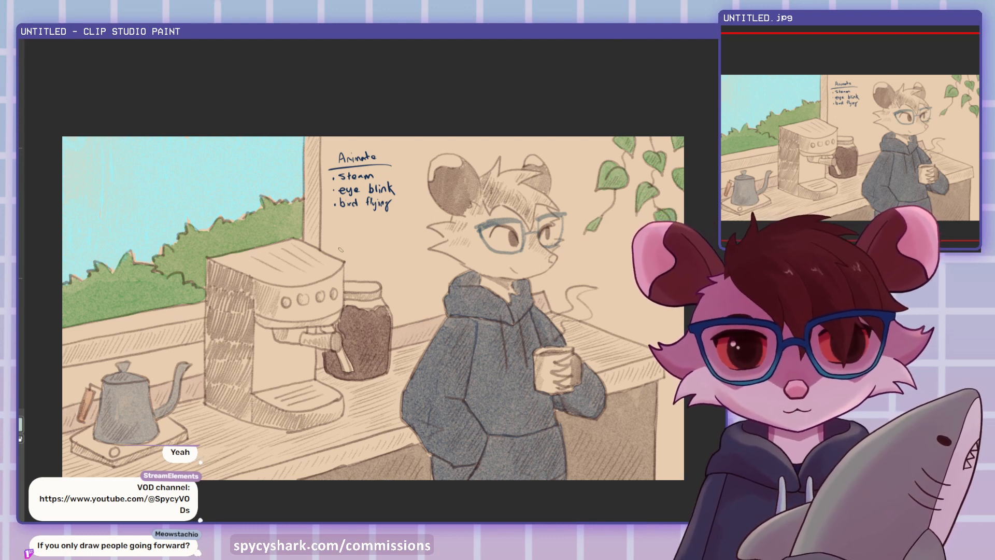
# Step: Colour the coffee machine's side panel, base and front button panel dark reddish brown
pyautogui.scroll(1, 312, 315)
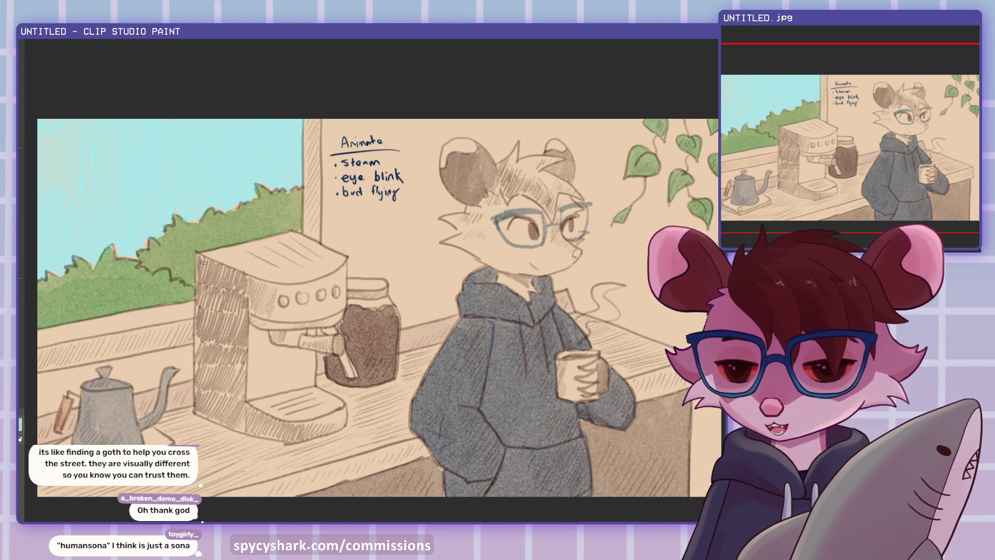
pyautogui.moveTo(237, 281)
pyautogui.mouseDown()
pyautogui.moveTo(203, 334)
pyautogui.moveTo(200, 313)
pyautogui.moveTo(206, 297)
pyautogui.moveTo(229, 351)
pyautogui.moveTo(243, 300)
pyautogui.moveTo(231, 380)
pyautogui.moveTo(220, 385)
pyautogui.moveTo(200, 315)
pyautogui.moveTo(201, 330)
pyautogui.moveTo(218, 400)
pyautogui.moveTo(240, 319)
pyautogui.moveTo(237, 419)
pyautogui.moveTo(238, 392)
pyautogui.moveTo(204, 405)
pyautogui.moveTo(201, 390)
pyautogui.moveTo(203, 374)
pyautogui.moveTo(207, 408)
pyautogui.moveTo(235, 405)
pyautogui.mouseUp()
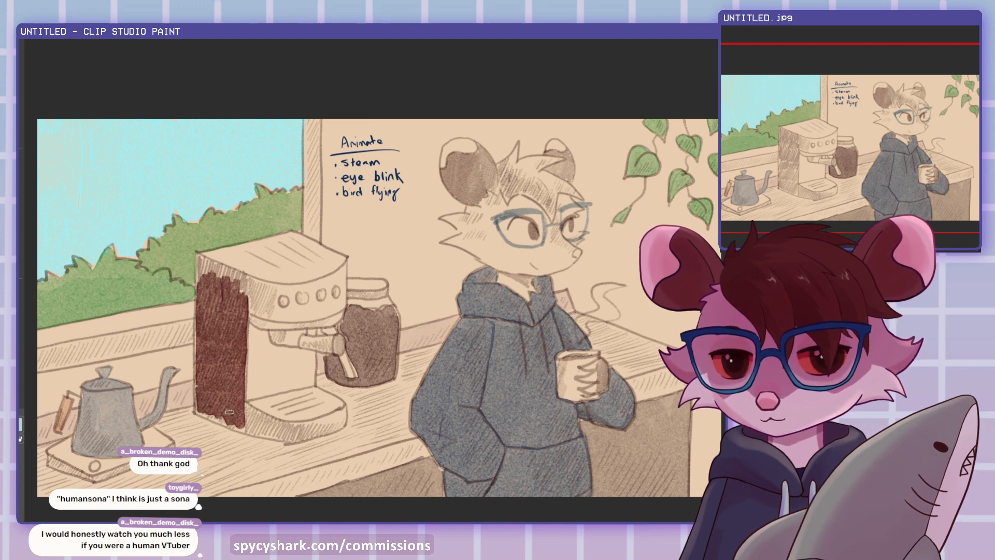
pyautogui.moveTo(232, 289)
pyautogui.mouseDown()
pyautogui.moveTo(226, 279)
pyautogui.moveTo(243, 284)
pyautogui.moveTo(202, 260)
pyautogui.moveTo(201, 282)
pyautogui.moveTo(208, 270)
pyautogui.mouseUp()
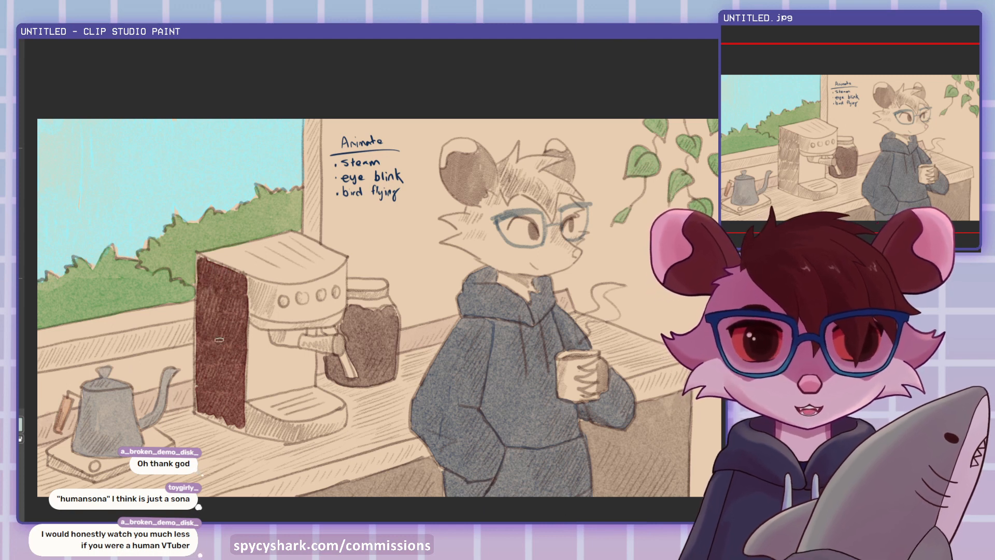
pyautogui.moveTo(219, 412)
pyautogui.mouseDown()
pyautogui.moveTo(245, 427)
pyautogui.moveTo(210, 393)
pyautogui.moveTo(203, 405)
pyautogui.moveTo(245, 414)
pyautogui.moveTo(232, 402)
pyautogui.moveTo(266, 432)
pyautogui.moveTo(229, 421)
pyautogui.moveTo(241, 409)
pyautogui.moveTo(276, 428)
pyautogui.moveTo(311, 428)
pyautogui.moveTo(343, 416)
pyautogui.moveTo(320, 430)
pyautogui.moveTo(269, 432)
pyautogui.moveTo(290, 435)
pyautogui.mouseUp()
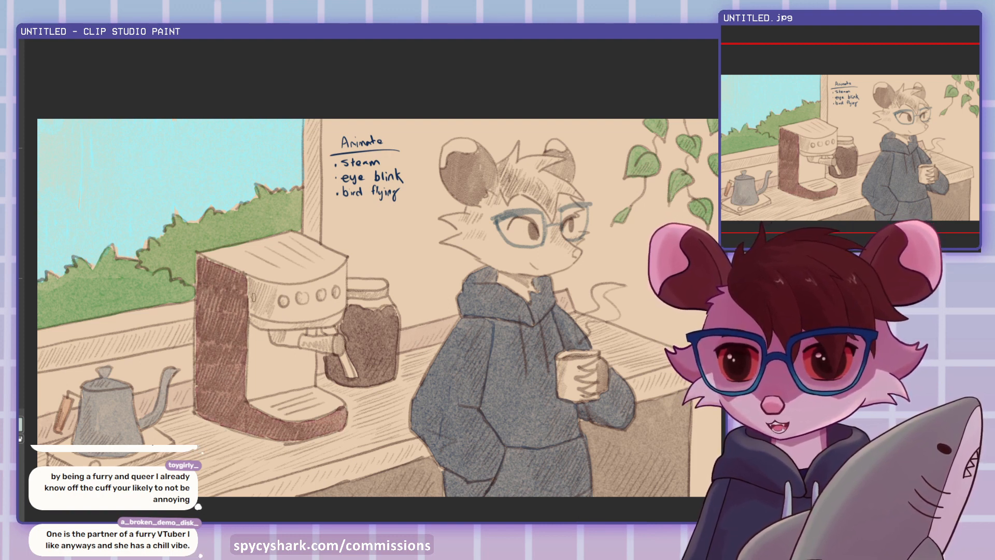
pyautogui.moveTo(254, 298)
pyautogui.mouseDown()
pyautogui.moveTo(276, 295)
pyautogui.moveTo(274, 310)
pyautogui.moveTo(305, 298)
pyautogui.moveTo(262, 285)
pyautogui.moveTo(311, 286)
pyautogui.moveTo(290, 293)
pyautogui.moveTo(310, 295)
pyautogui.moveTo(334, 279)
pyautogui.moveTo(313, 283)
pyautogui.moveTo(334, 277)
pyautogui.moveTo(336, 286)
pyautogui.moveTo(343, 267)
pyautogui.moveTo(343, 292)
pyautogui.moveTo(327, 320)
pyautogui.mouseUp()
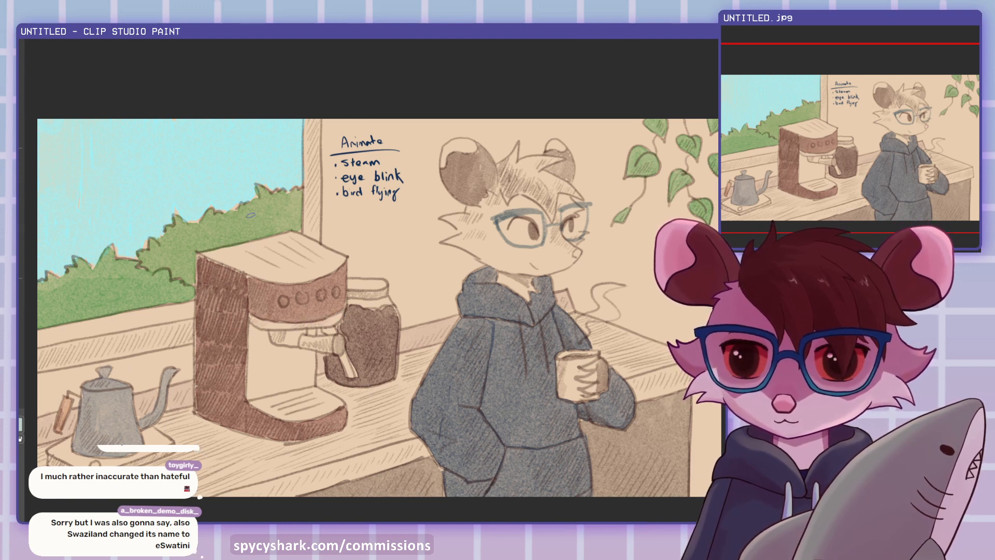
pyautogui.moveTo(253, 314)
pyautogui.mouseDown()
pyautogui.moveTo(292, 330)
pyautogui.moveTo(340, 311)
pyautogui.mouseUp()
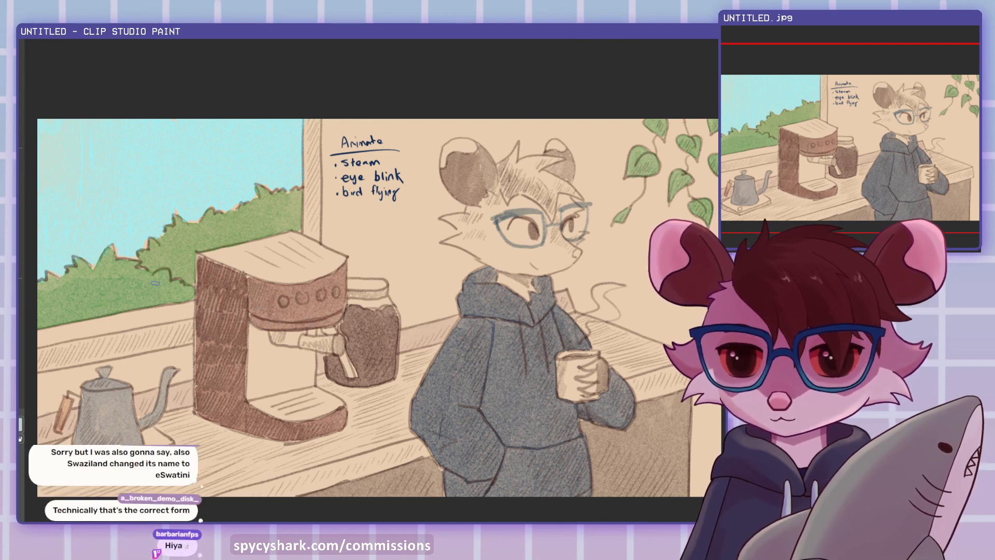
# Step: Clear the reddish-brown colour from inside the four round buttons on the coffee machine's front panel
pyautogui.scroll(5, 332, 306)
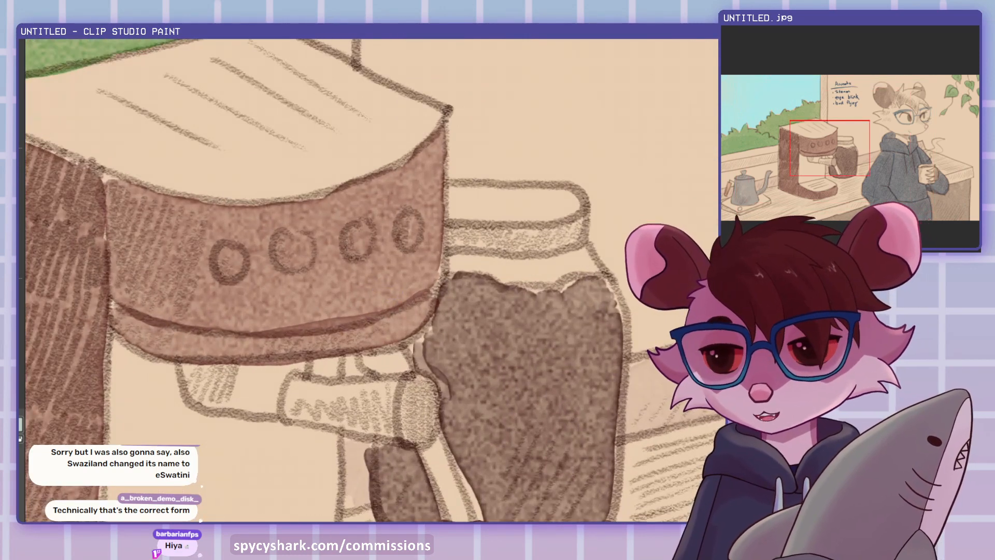
pyautogui.scroll(1, 236, 311)
pyautogui.moveTo(229, 234)
pyautogui.mouseDown()
pyautogui.moveTo(218, 263)
pyautogui.moveTo(244, 270)
pyautogui.moveTo(231, 237)
pyautogui.mouseUp()
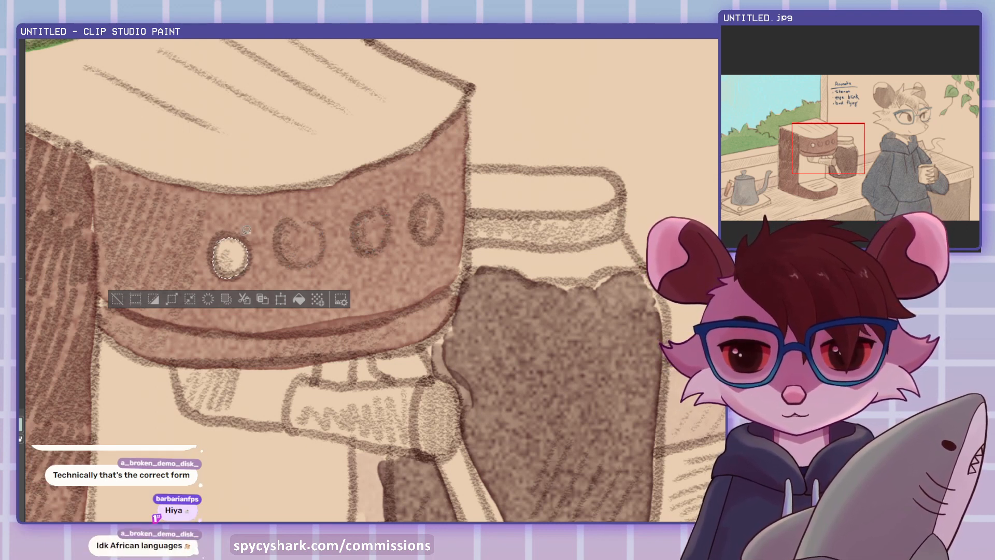
pyautogui.click(117, 299)
pyautogui.scroll(2, 322, 300)
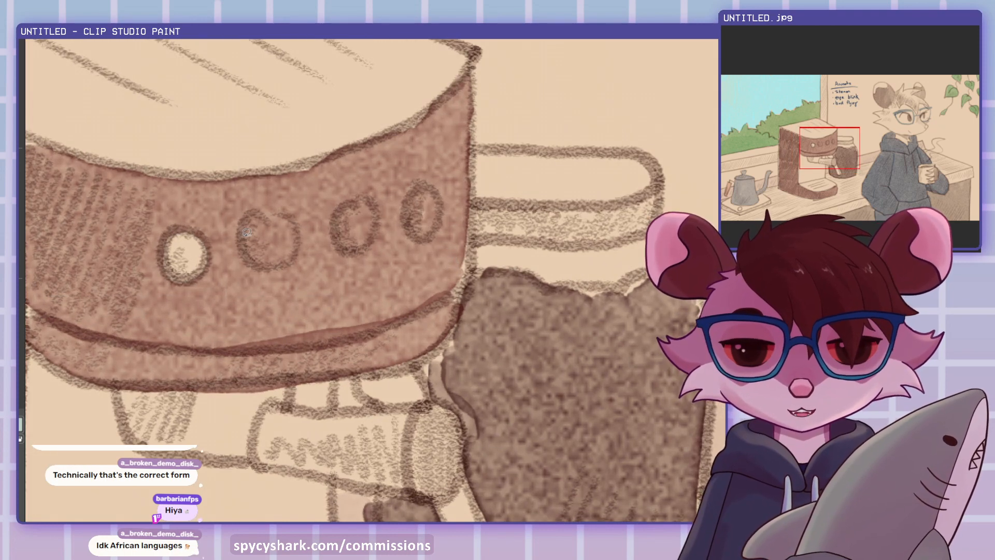
pyautogui.moveTo(241, 234)
pyautogui.mouseDown()
pyautogui.moveTo(265, 258)
pyautogui.moveTo(290, 258)
pyautogui.moveTo(298, 219)
pyautogui.moveTo(266, 208)
pyautogui.mouseUp()
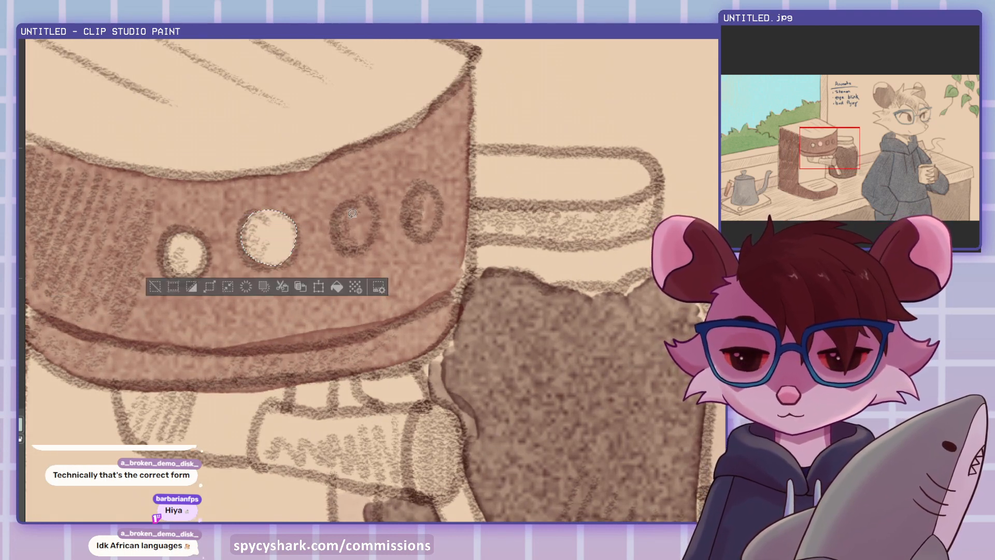
pyautogui.moveTo(336, 213)
pyautogui.mouseDown()
pyautogui.moveTo(346, 248)
pyautogui.moveTo(370, 198)
pyautogui.moveTo(340, 211)
pyautogui.mouseUp()
pyautogui.hotkey('ctrl', 'z')
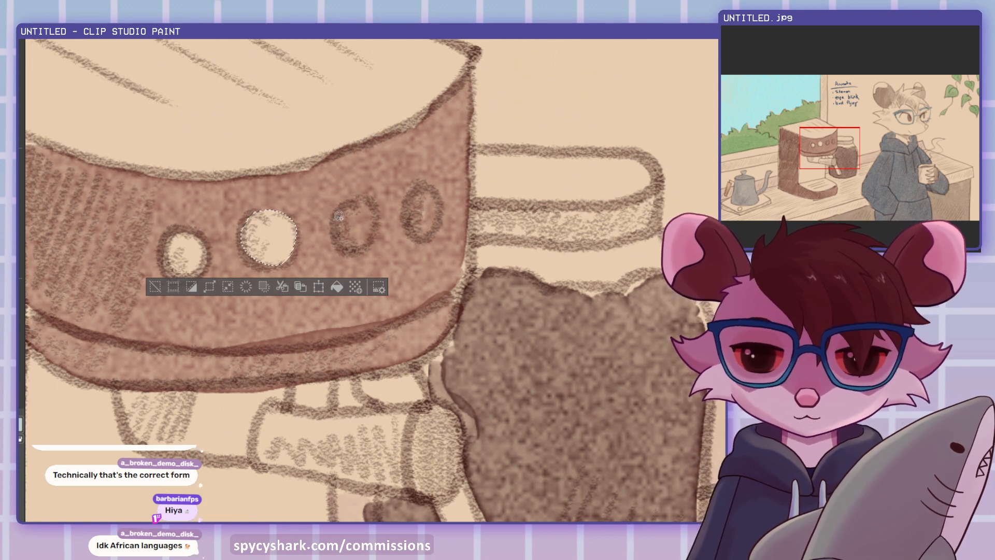
pyautogui.moveTo(336, 213)
pyautogui.mouseDown()
pyautogui.moveTo(366, 246)
pyautogui.moveTo(380, 207)
pyautogui.moveTo(336, 212)
pyautogui.mouseUp()
pyautogui.moveTo(424, 182)
pyautogui.mouseDown()
pyautogui.moveTo(410, 192)
pyautogui.moveTo(412, 228)
pyautogui.moveTo(441, 194)
pyautogui.moveTo(423, 184)
pyautogui.mouseUp()
pyautogui.hotkey('ctrl', 'd')
pyautogui.scroll(-5, 226, 255)
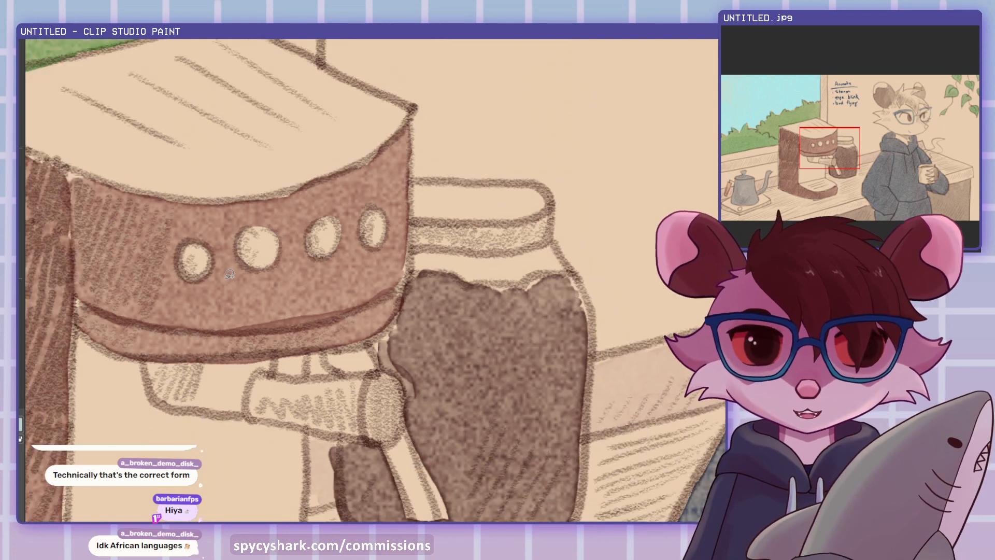
# Step: Colour the character's face and neck a light bluish lavender
pyautogui.scroll(-5, 287, 291)
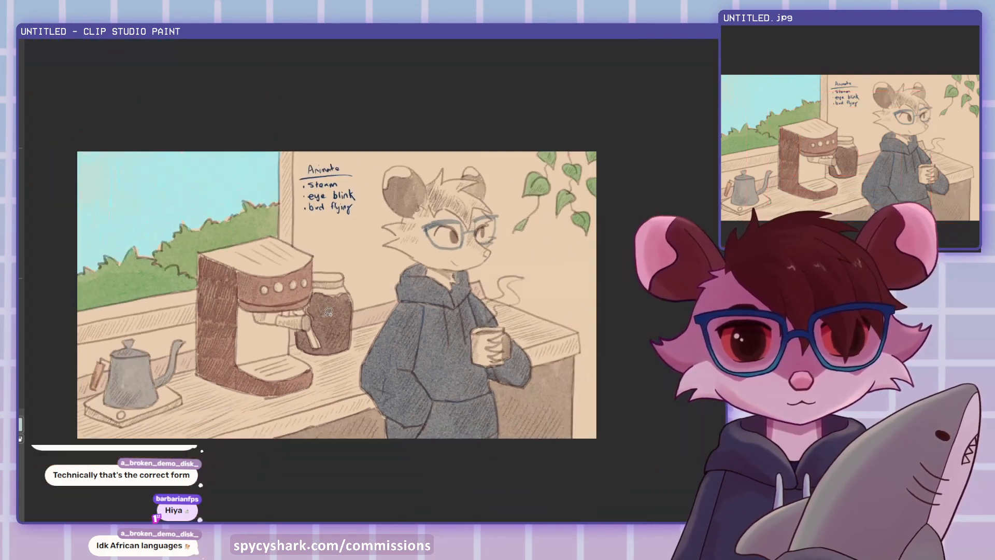
pyautogui.hotkey('ctrl', '0')
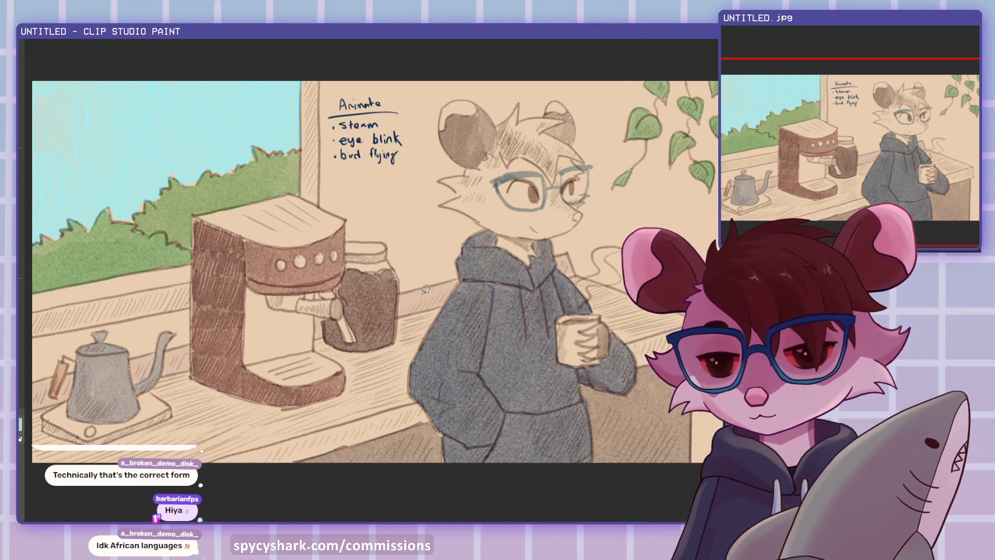
pyautogui.scroll(-1, 424, 293)
pyautogui.scroll(-1, 326, 294)
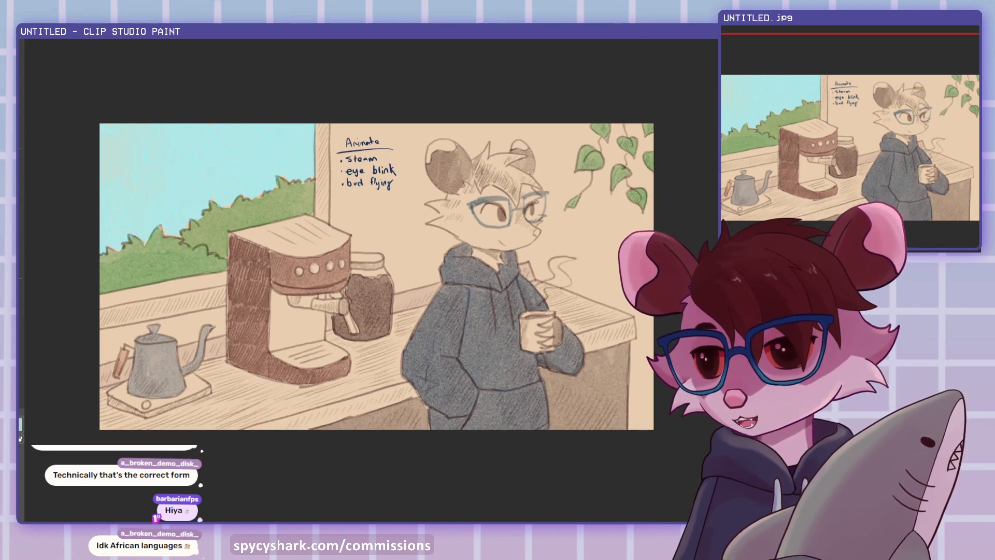
pyautogui.hotkey('ctrl', 'z')
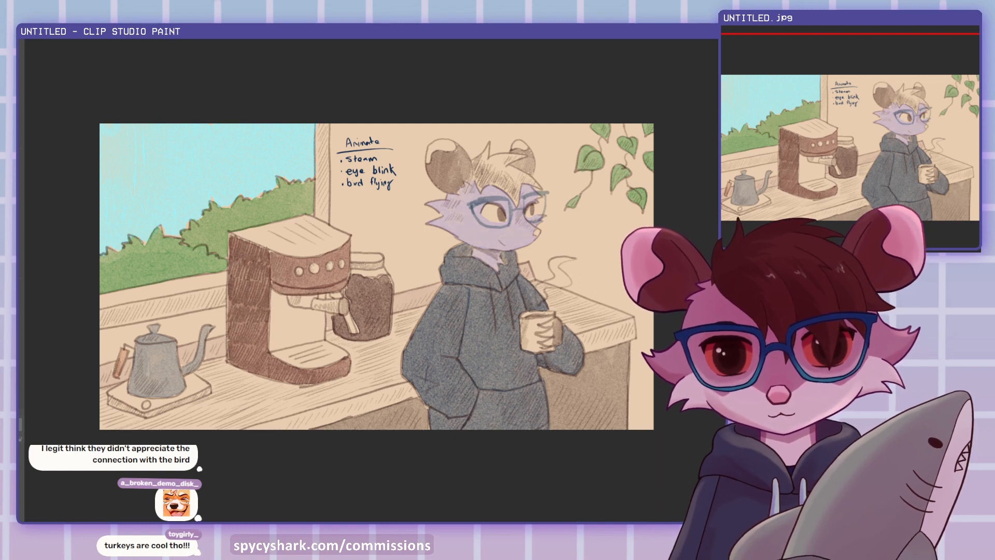
pyautogui.moveTo(345, 275); pyautogui.dragTo(332, 273)
pyautogui.moveTo(424, 278); pyautogui.dragTo(446, 277)
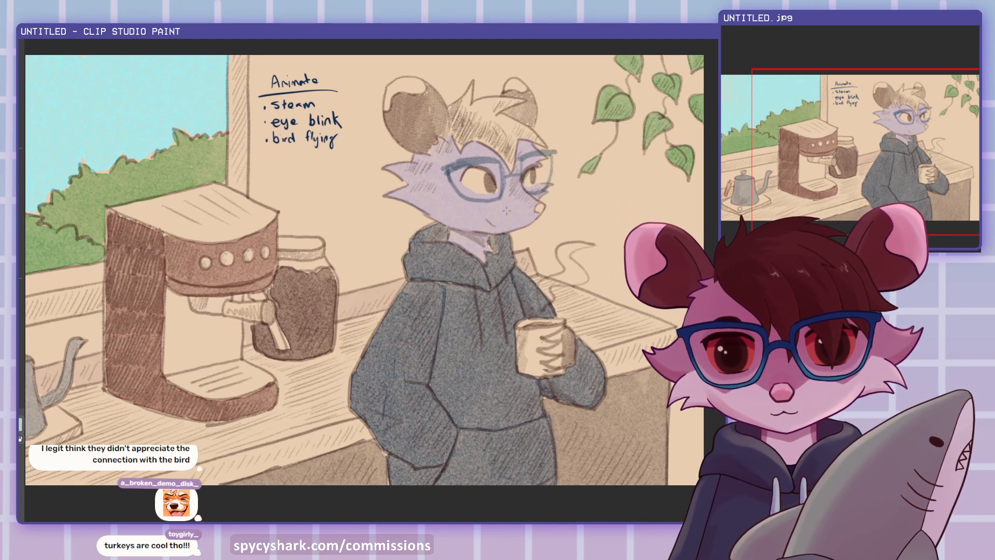
# Step: Shift the lavender of the character's face and neck to a stronger, pinker purple
pyautogui.hotkey('ctrl', 'z')
pyautogui.hotkey('ctrl', 'y')
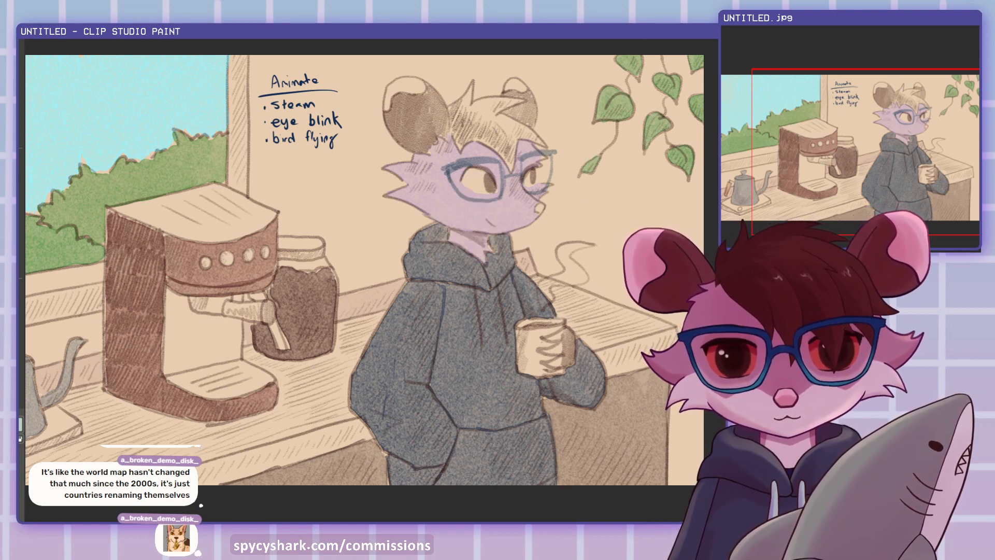
pyautogui.scroll(-4, 398, 329)
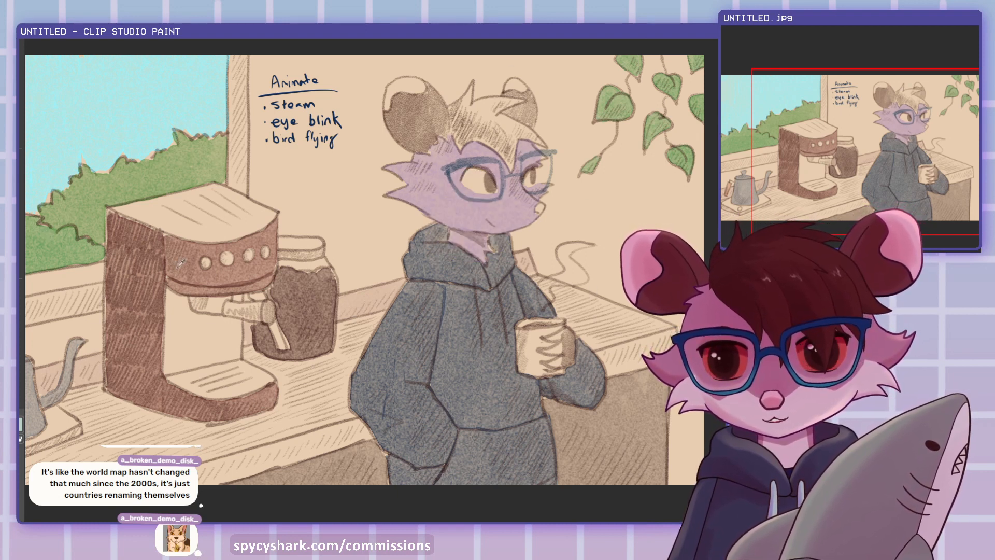
pyautogui.scroll(2, 508, 345)
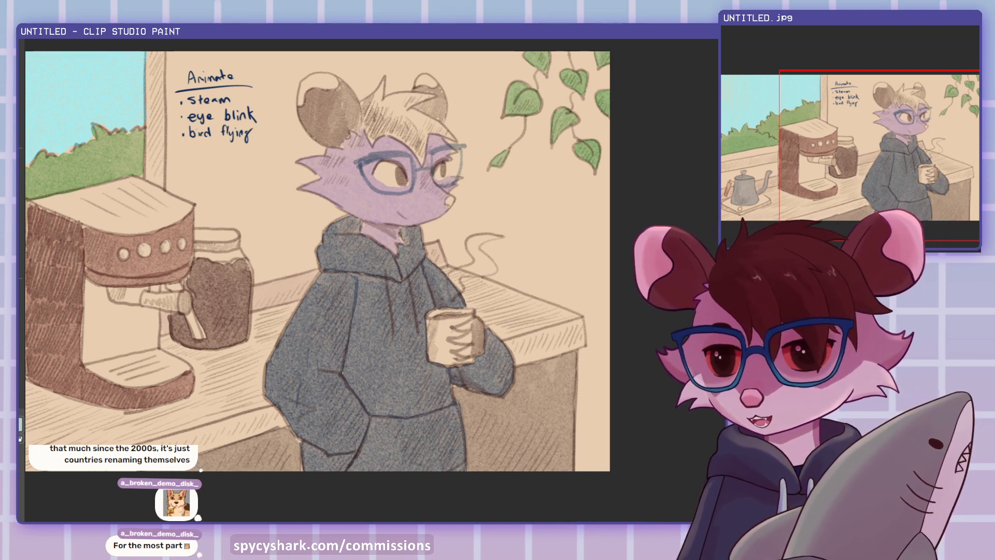
pyautogui.scroll(-1, 296, 266)
pyautogui.scroll(-1, 296, 267)
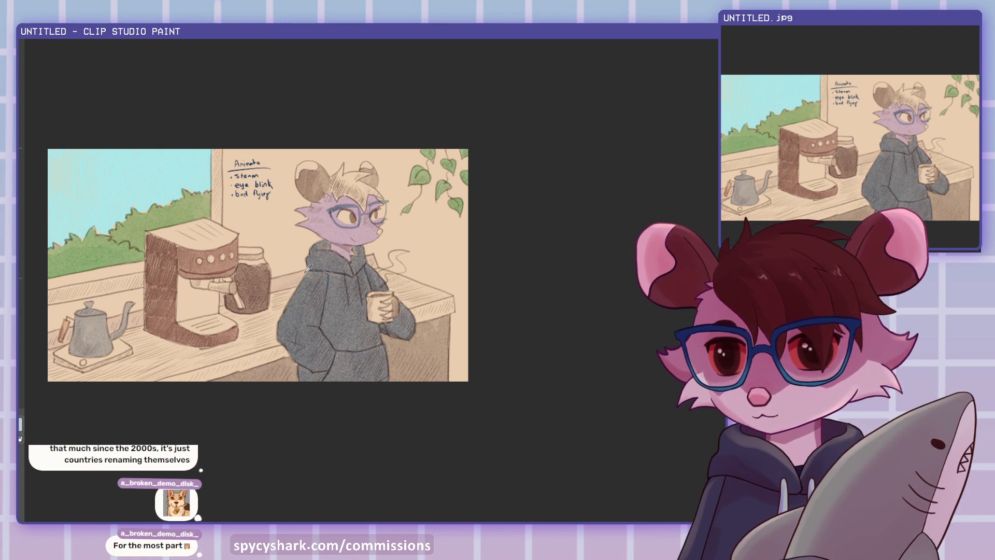
pyautogui.scroll(-1, 405, 294)
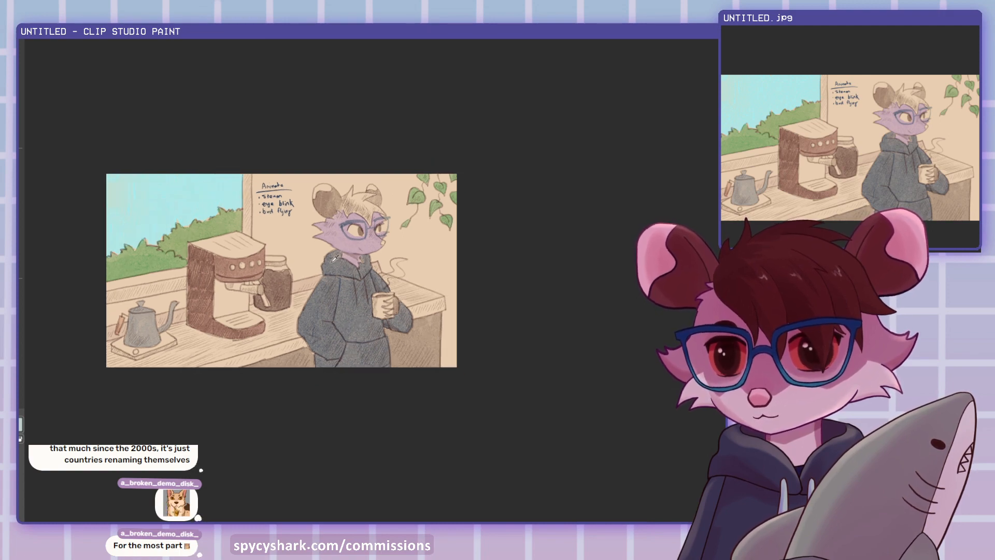
pyautogui.scroll(2, 337, 247)
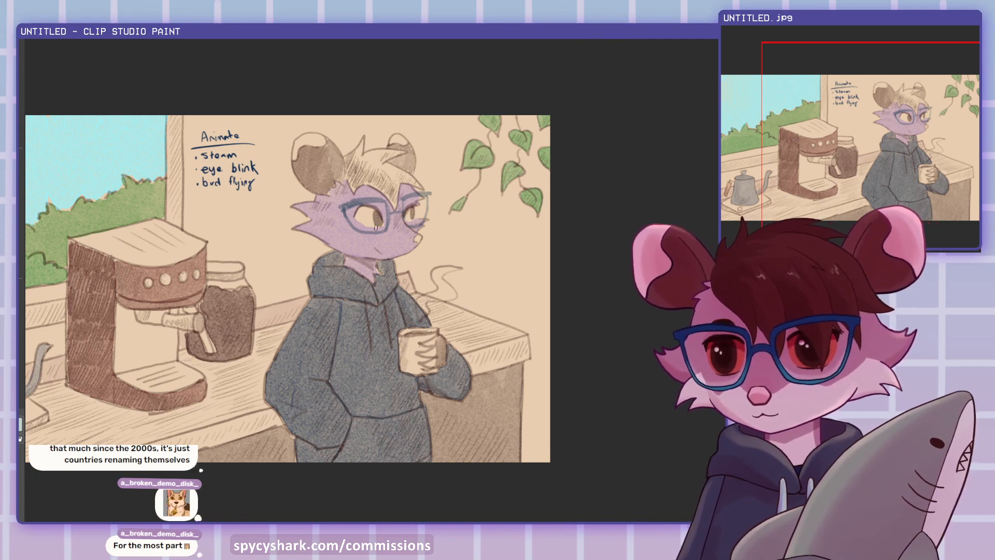
# Step: Paint a darker purple mask around the character's eyes, across the spiky cheek fur and onto the side of the neck
pyautogui.scroll(2, 376, 227)
pyautogui.moveTo(254, 203)
pyautogui.mouseDown()
pyautogui.moveTo(263, 245)
pyautogui.moveTo(234, 208)
pyautogui.moveTo(222, 239)
pyautogui.moveTo(212, 204)
pyautogui.moveTo(232, 209)
pyautogui.moveTo(185, 216)
pyautogui.moveTo(185, 227)
pyautogui.moveTo(155, 208)
pyautogui.moveTo(187, 233)
pyautogui.moveTo(179, 208)
pyautogui.moveTo(212, 221)
pyautogui.moveTo(190, 191)
pyautogui.moveTo(222, 199)
pyautogui.moveTo(247, 161)
pyautogui.moveTo(239, 154)
pyautogui.moveTo(256, 170)
pyautogui.moveTo(251, 202)
pyautogui.moveTo(265, 219)
pyautogui.moveTo(308, 160)
pyautogui.moveTo(362, 213)
pyautogui.moveTo(339, 204)
pyautogui.moveTo(366, 242)
pyautogui.moveTo(359, 212)
pyautogui.moveTo(381, 244)
pyautogui.moveTo(414, 179)
pyautogui.mouseUp()
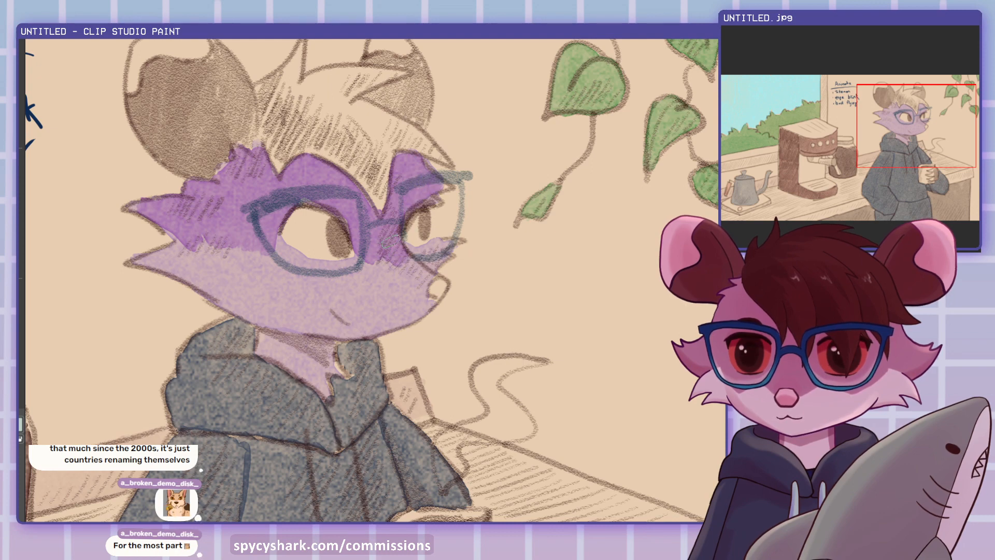
pyautogui.moveTo(391, 241)
pyautogui.mouseDown()
pyautogui.moveTo(433, 251)
pyautogui.moveTo(402, 255)
pyautogui.mouseUp()
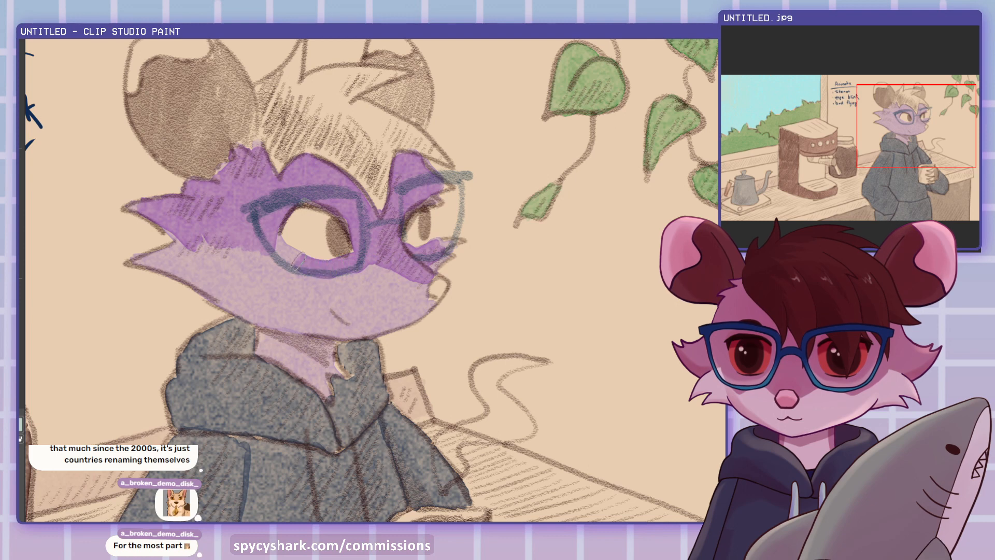
pyautogui.moveTo(286, 264); pyautogui.dragTo(368, 256)
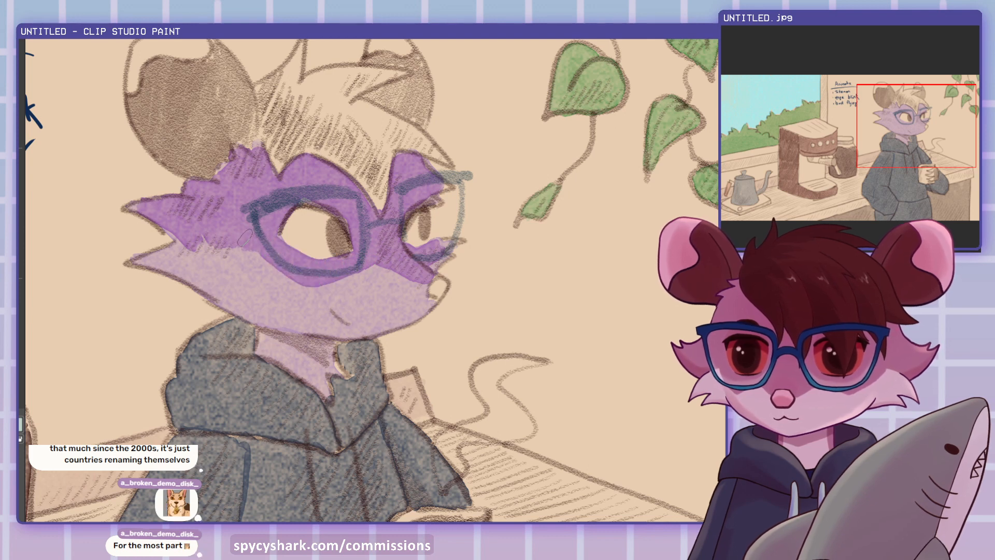
pyautogui.moveTo(229, 242); pyautogui.dragTo(148, 263)
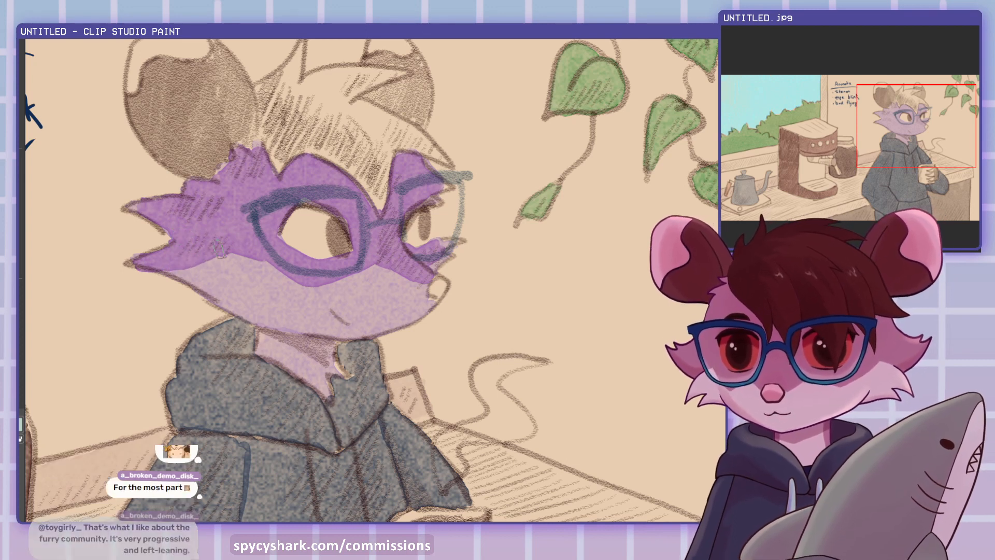
pyautogui.moveTo(218, 248)
pyautogui.mouseDown()
pyautogui.moveTo(158, 258)
pyautogui.moveTo(166, 267)
pyautogui.moveTo(154, 261)
pyautogui.moveTo(207, 295)
pyautogui.moveTo(165, 268)
pyautogui.moveTo(192, 291)
pyautogui.moveTo(127, 266)
pyautogui.mouseUp()
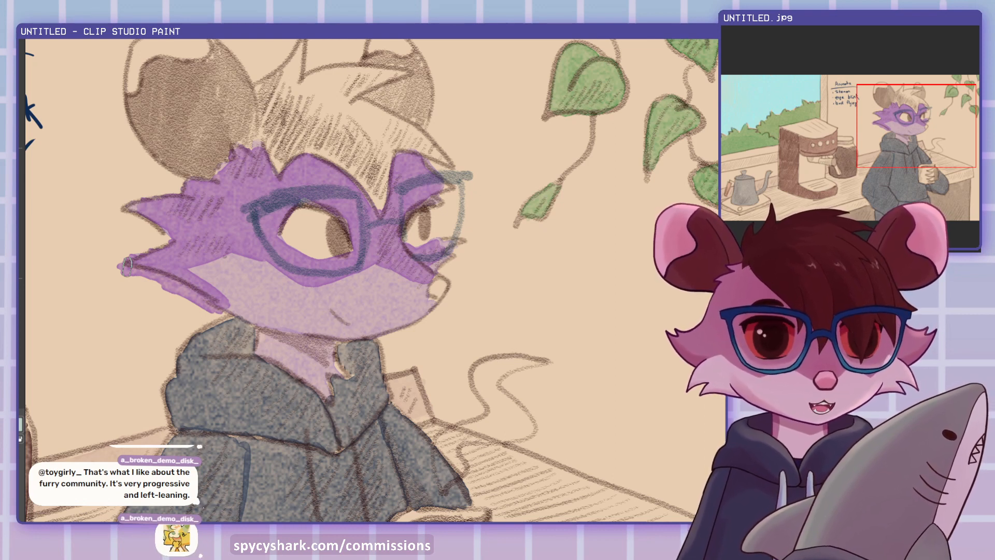
pyautogui.moveTo(254, 329); pyautogui.dragTo(275, 355)
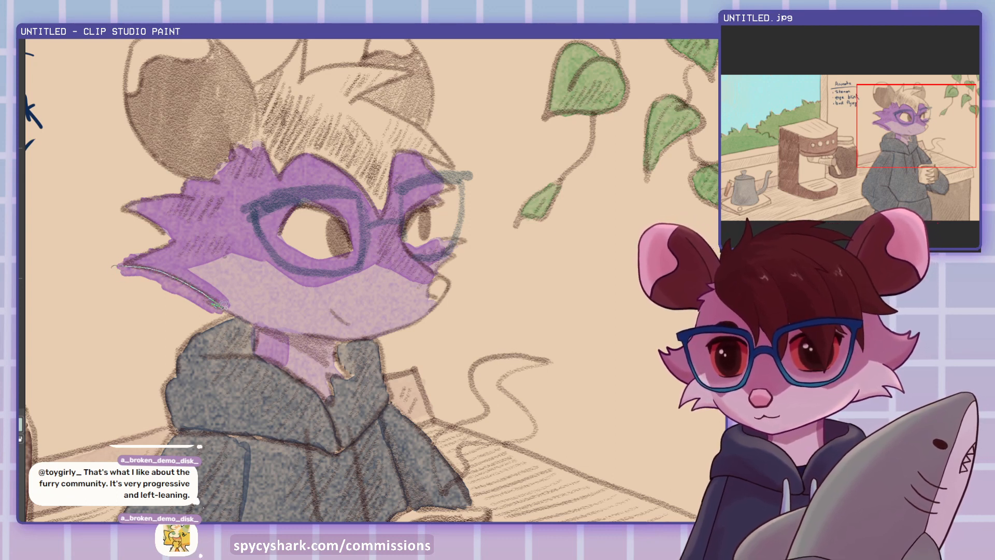
# Step: Clear the dark purple that spills outside the outline below the cheek fur and around the jaw
pyautogui.moveTo(224, 305); pyautogui.dragTo(75, 267)
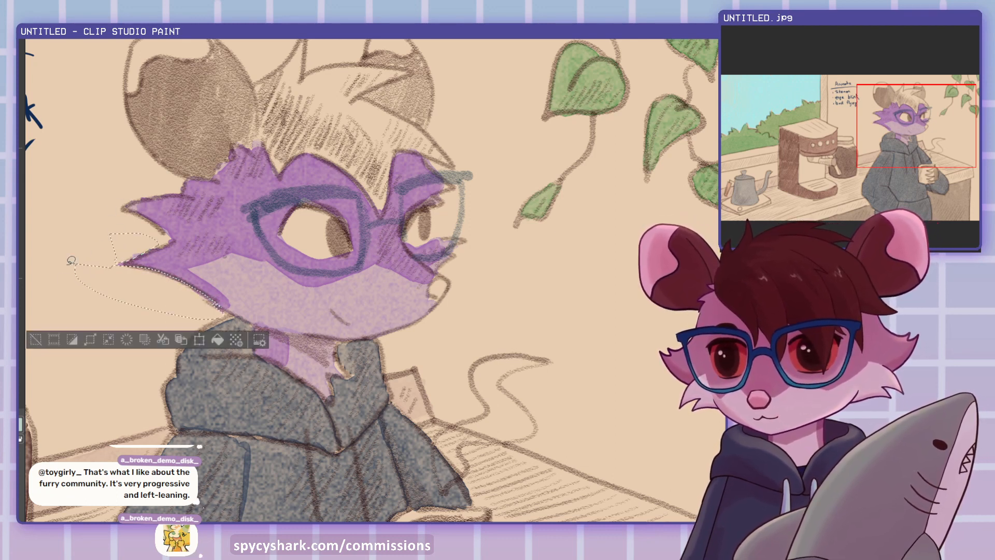
pyautogui.click(36, 340)
pyautogui.moveTo(257, 318); pyautogui.dragTo(252, 307)
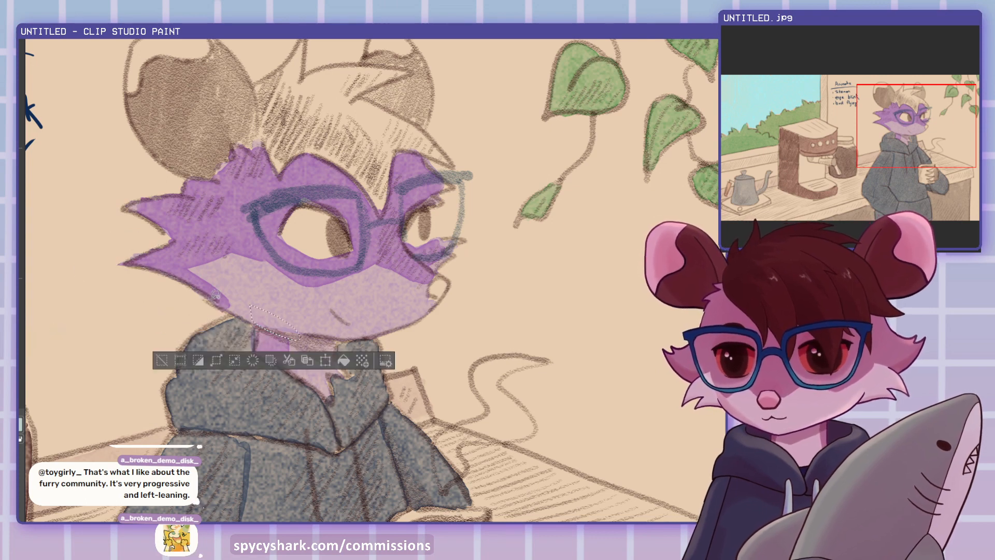
pyautogui.click(161, 360)
pyautogui.scroll(-5, 233, 341)
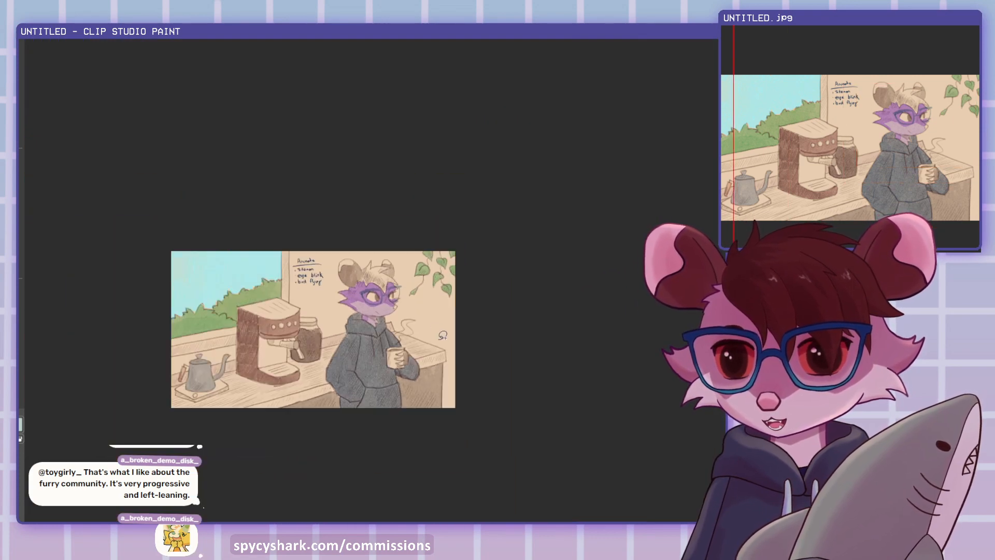
# Step: Reshape the lower edge of the purple mask on the cheek beside the glasses while checking the drawing mirrored horizontally
pyautogui.scroll(2, 449, 368)
pyautogui.scroll(4, 452, 391)
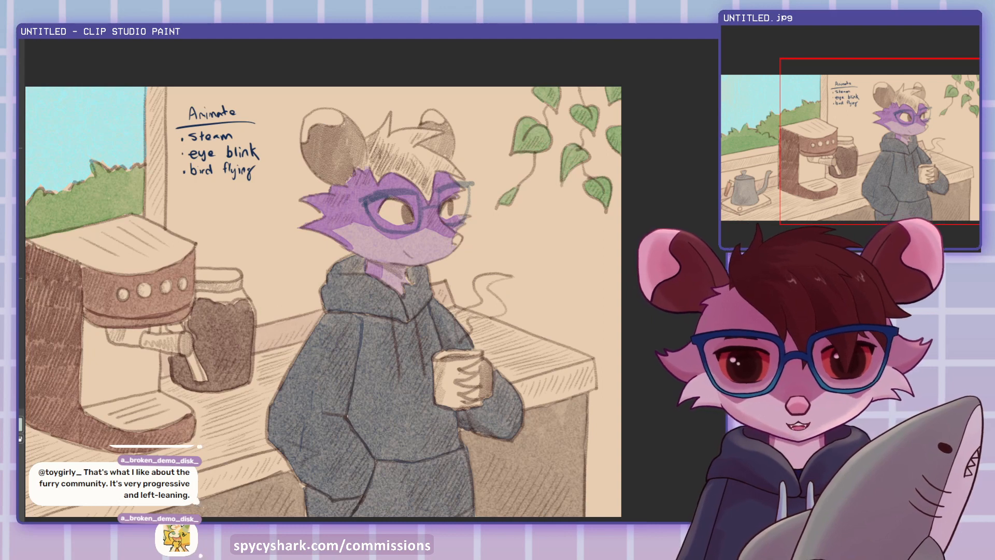
pyautogui.press('h')
pyautogui.scroll(5, 380, 231)
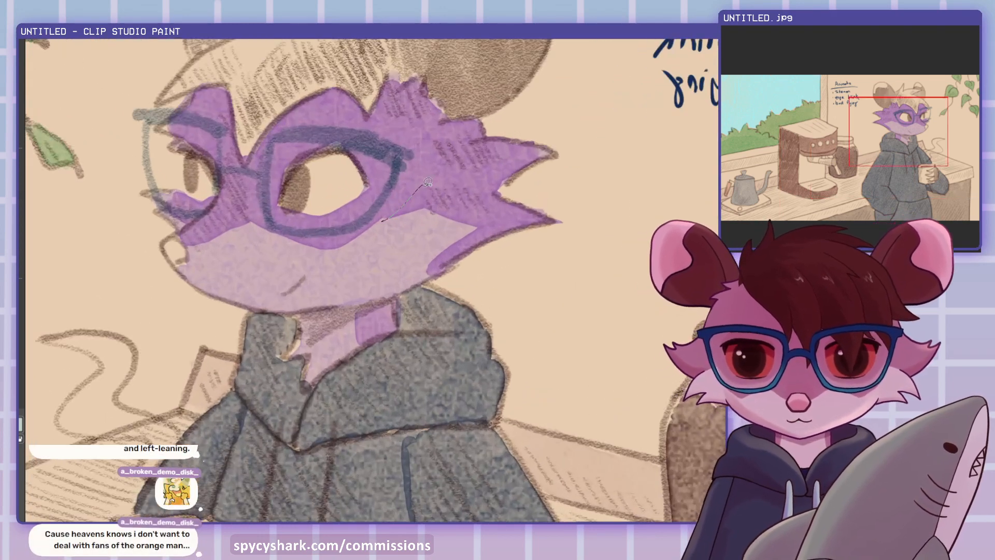
pyautogui.moveTo(383, 221); pyautogui.dragTo(436, 224)
pyautogui.scroll(-6, 418, 357)
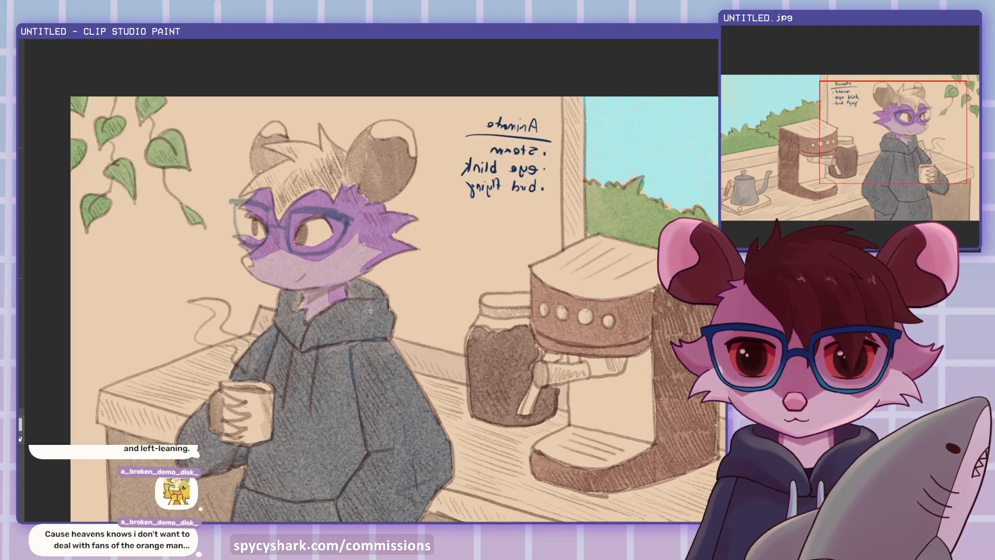
pyautogui.press('h')
# Step: Colour the character's two eyes red and check the whole scene mirrored horizontally
pyautogui.scroll(4, 455, 347)
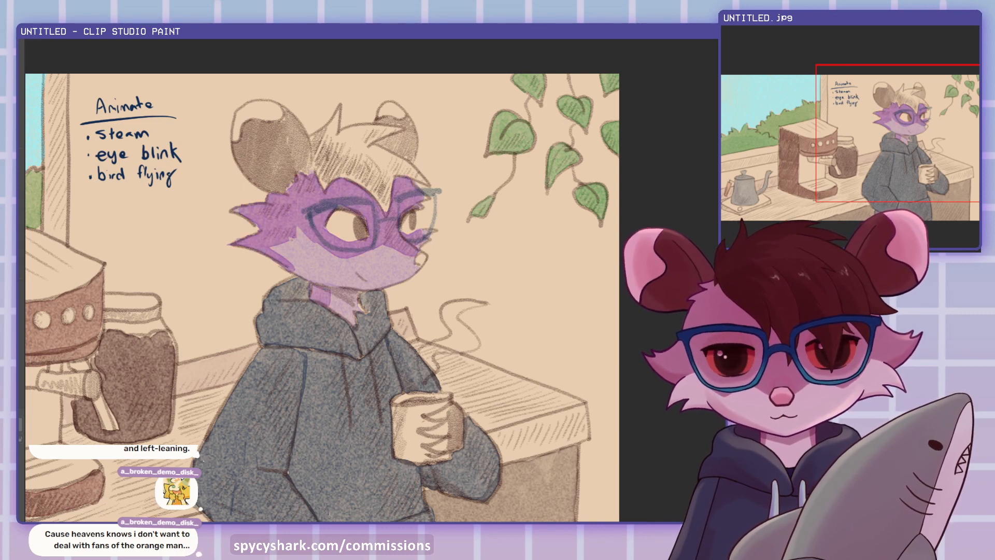
pyautogui.scroll(5, 376, 194)
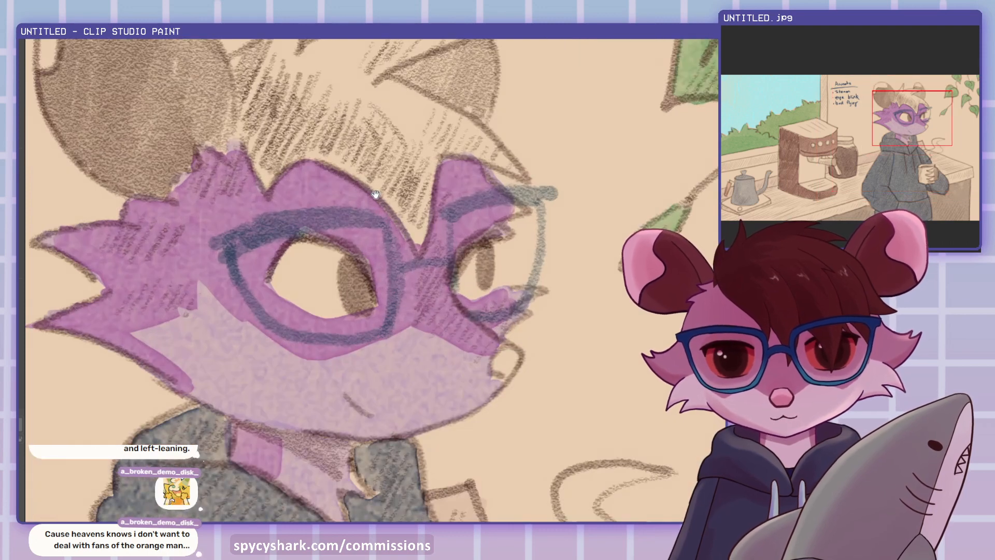
pyautogui.scroll(-2, 373, 197)
pyautogui.scroll(-4, 370, 200)
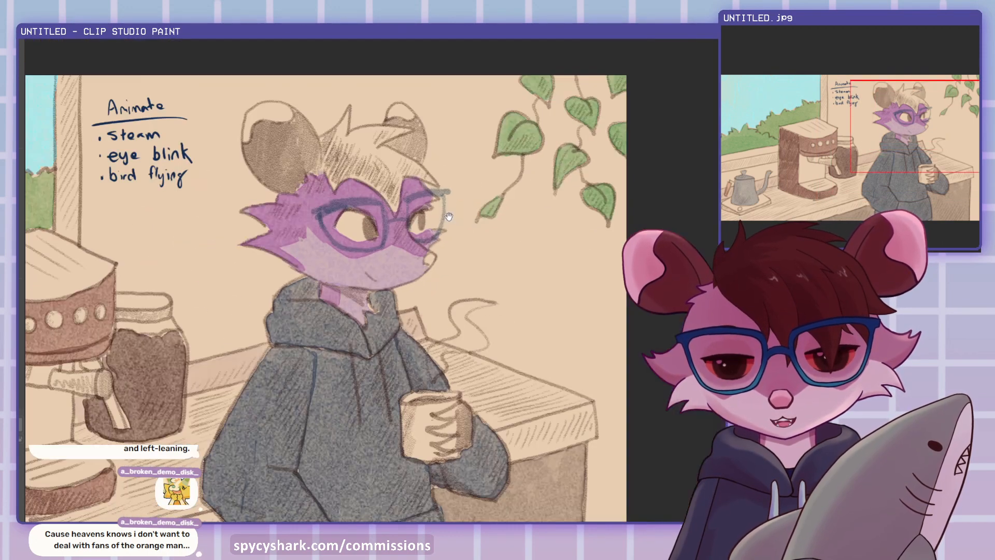
pyautogui.scroll(2, 435, 208)
pyautogui.scroll(2, 435, 207)
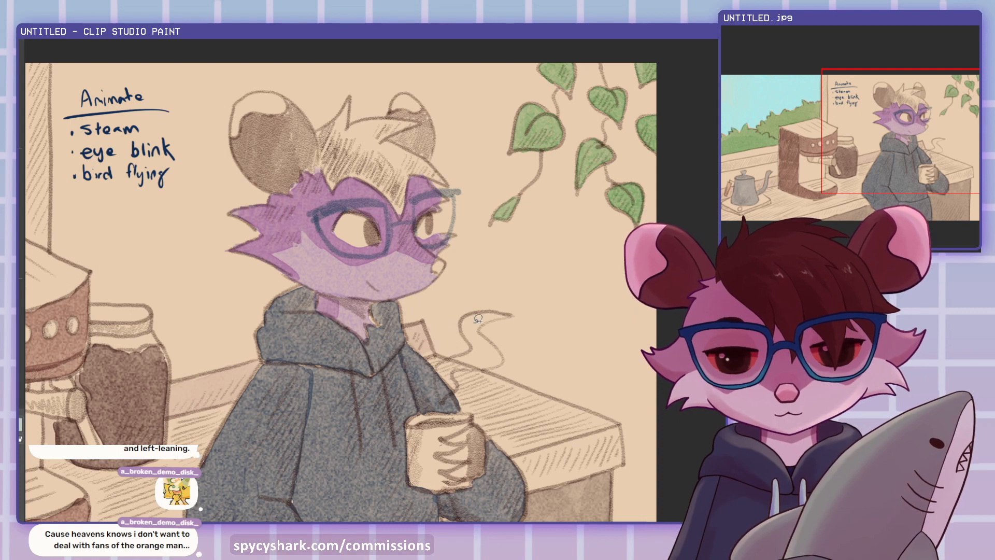
pyautogui.scroll(-4, 508, 305)
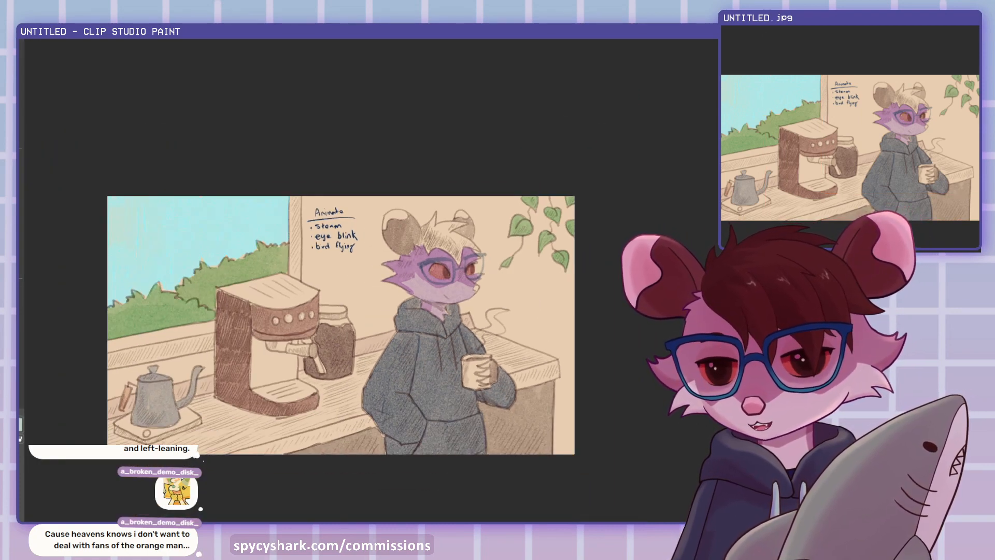
pyautogui.scroll(1, 484, 309)
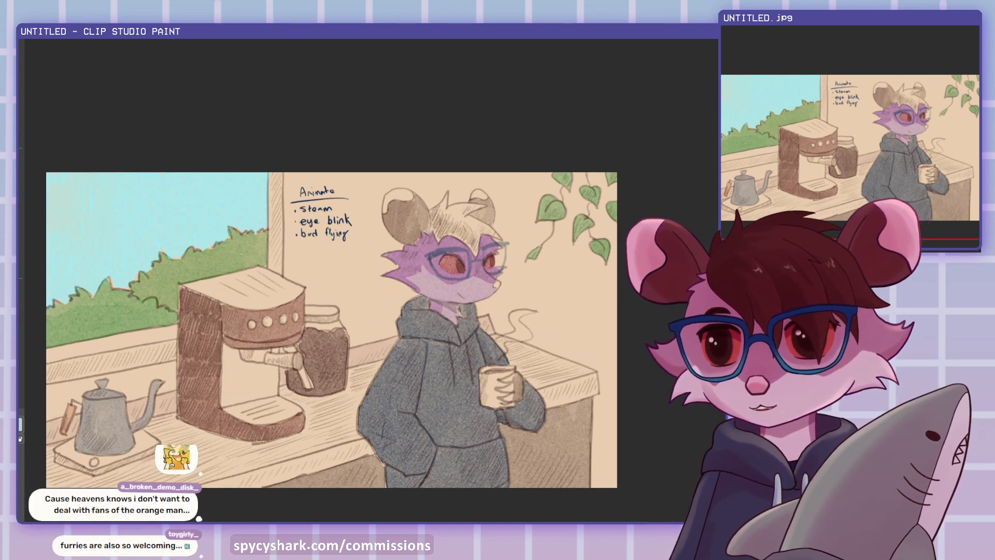
pyautogui.press('h')
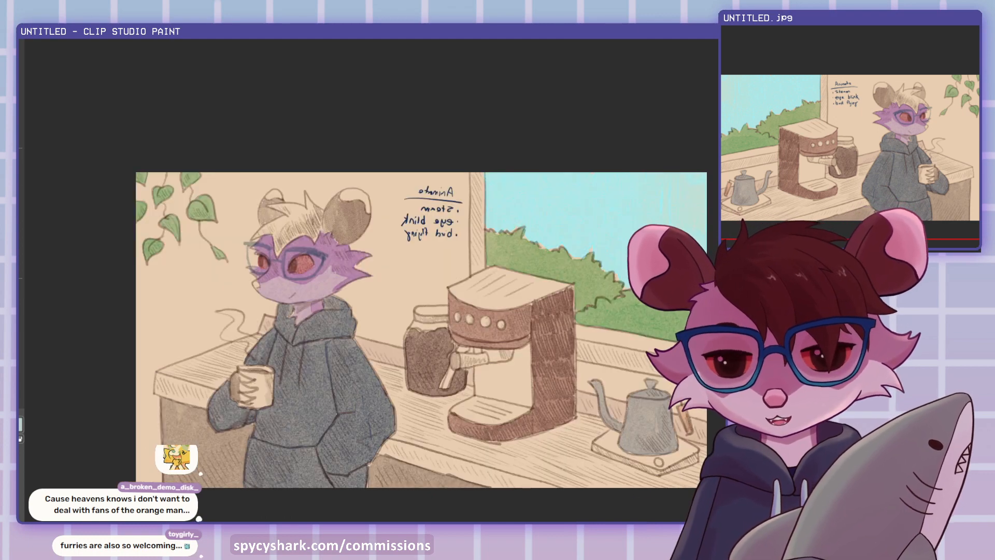
pyautogui.press('h')
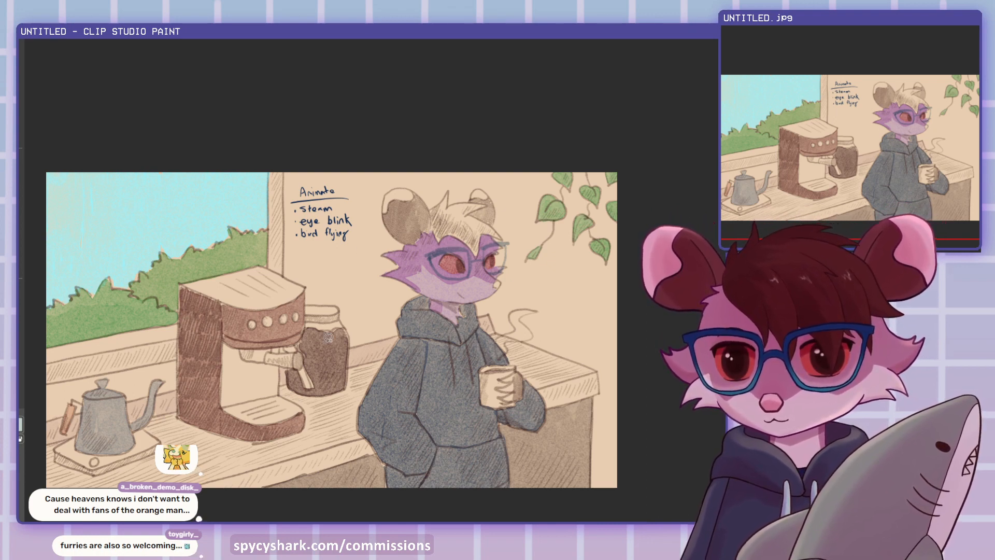
# Step: Colour the lid of the coffee jar behind the machine a light pinkish brown
pyautogui.scroll(2, 316, 333)
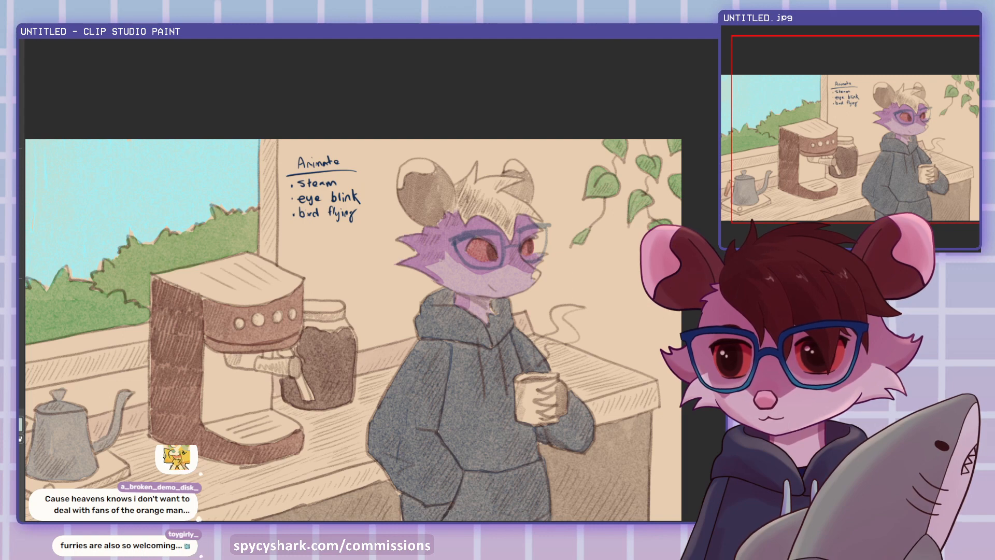
pyautogui.scroll(-1, 374, 268)
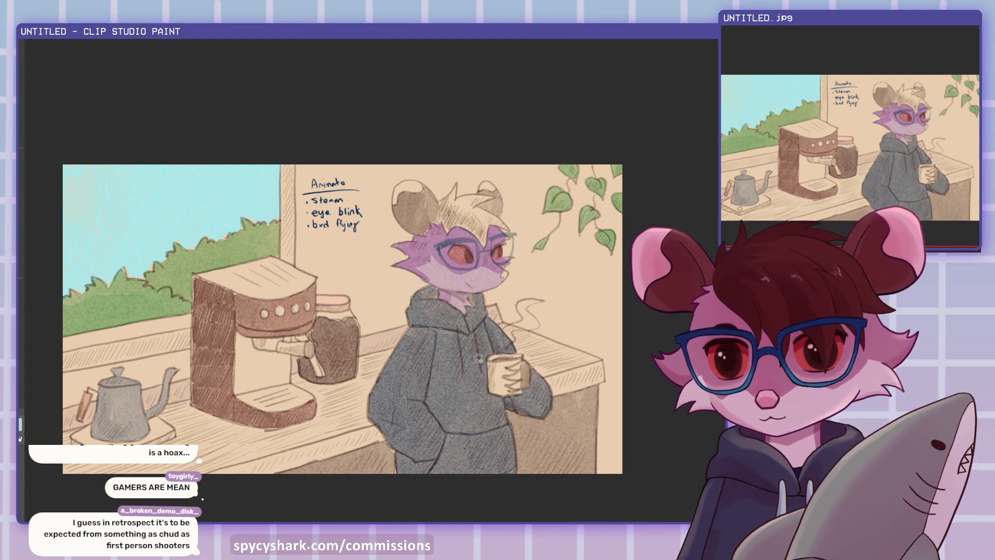
pyautogui.scroll(-1, 462, 355)
pyautogui.scroll(1, 428, 362)
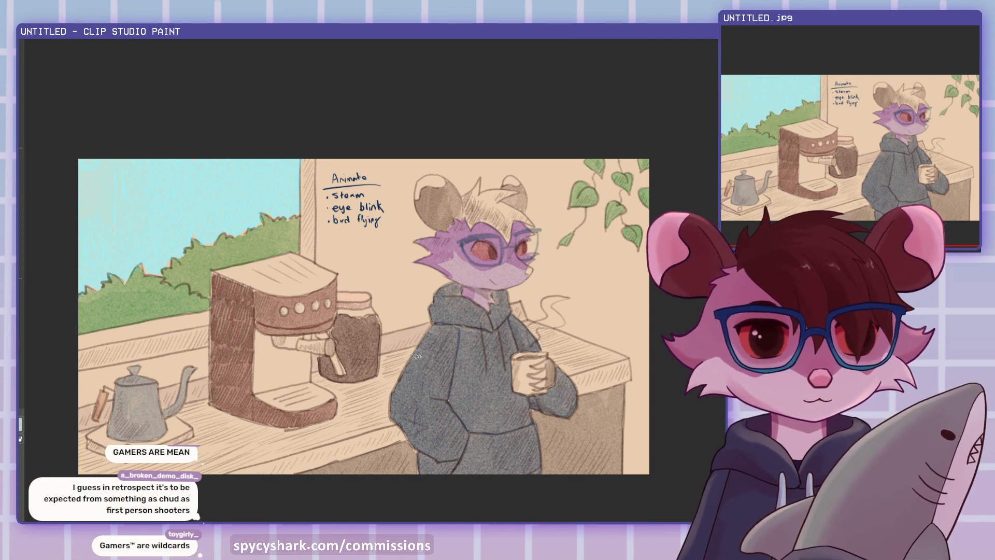
pyautogui.scroll(2, 417, 355)
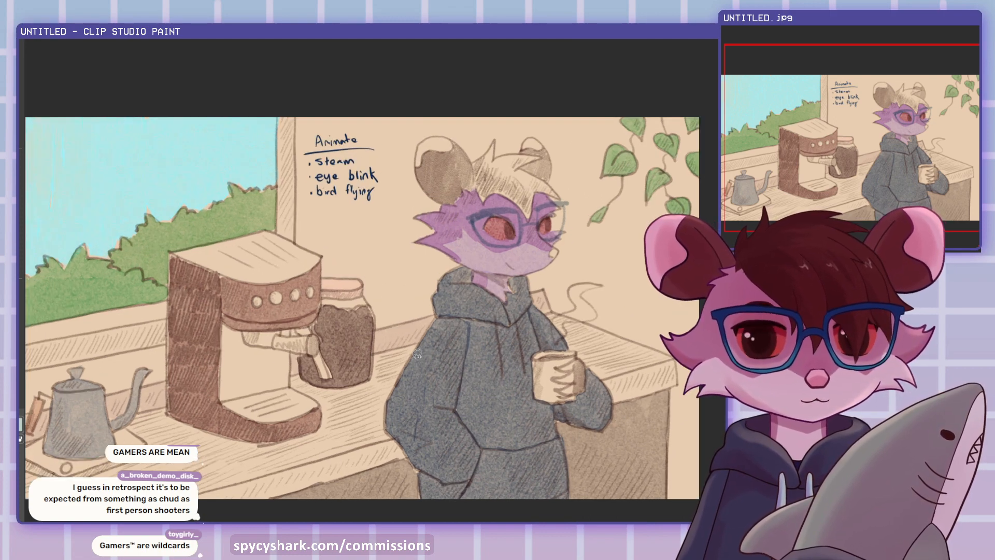
# Step: Compare the kitchen scene with the character's hoodie colour hidden and shown, leaving it shown
pyautogui.scroll(-1, 435, 355)
pyautogui.scroll(1, 359, 370)
pyautogui.scroll(1, 359, 370)
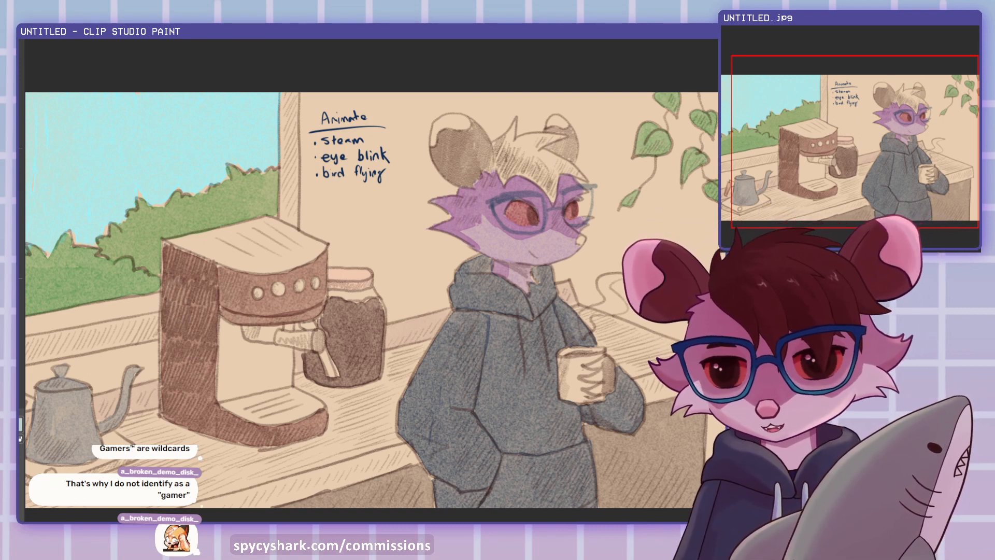
pyautogui.scroll(-2, 337, 326)
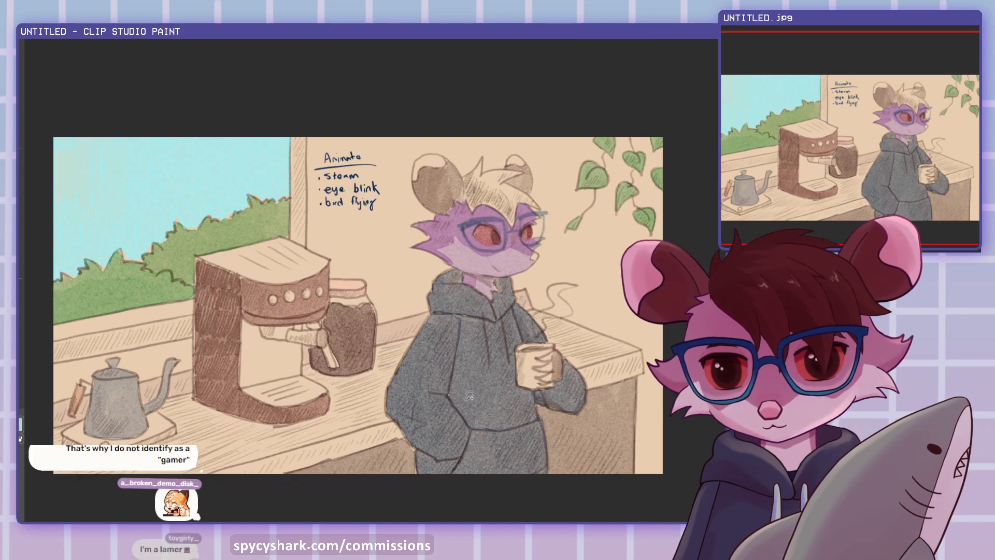
pyautogui.scroll(1, 386, 376)
pyautogui.scroll(-1, 427, 375)
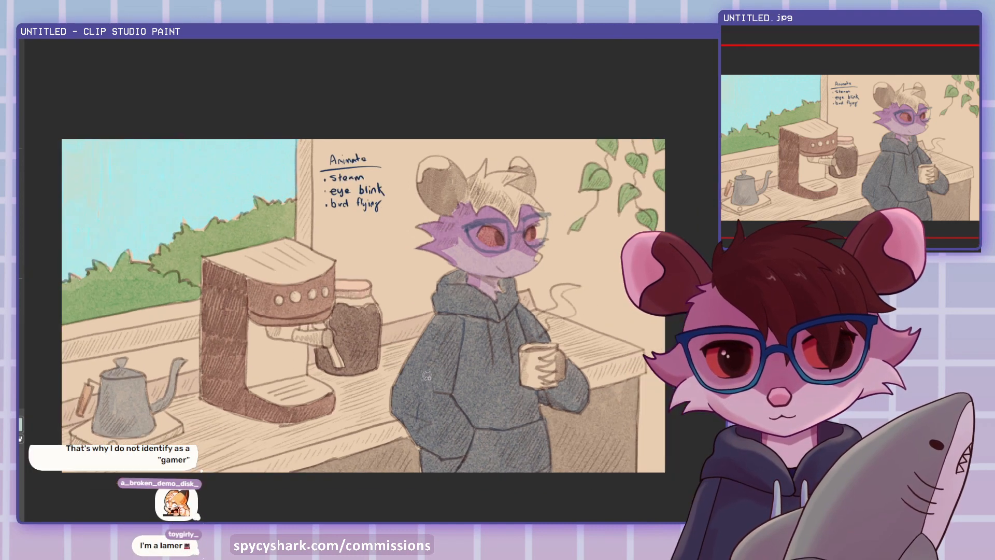
pyautogui.scroll(1, 427, 376)
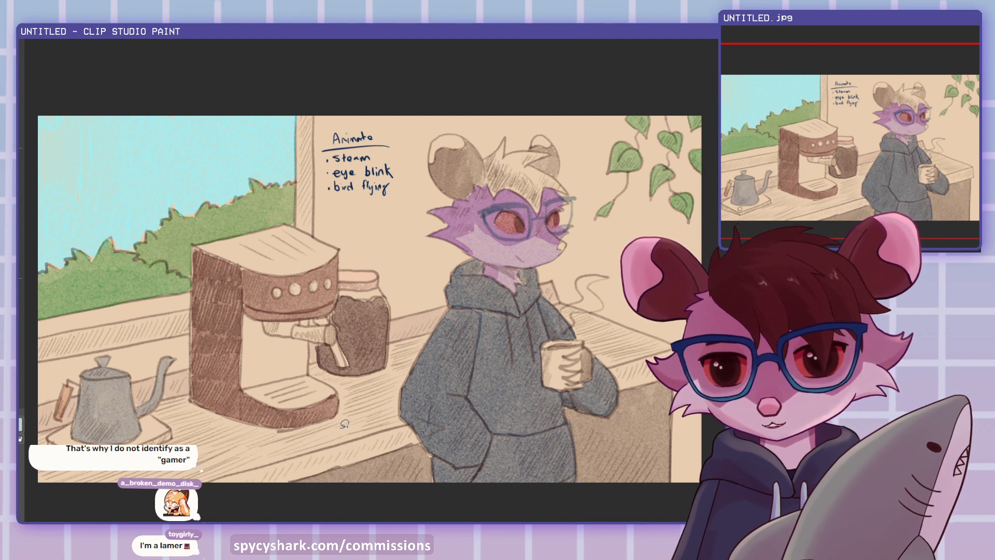
pyautogui.click(20, 236)
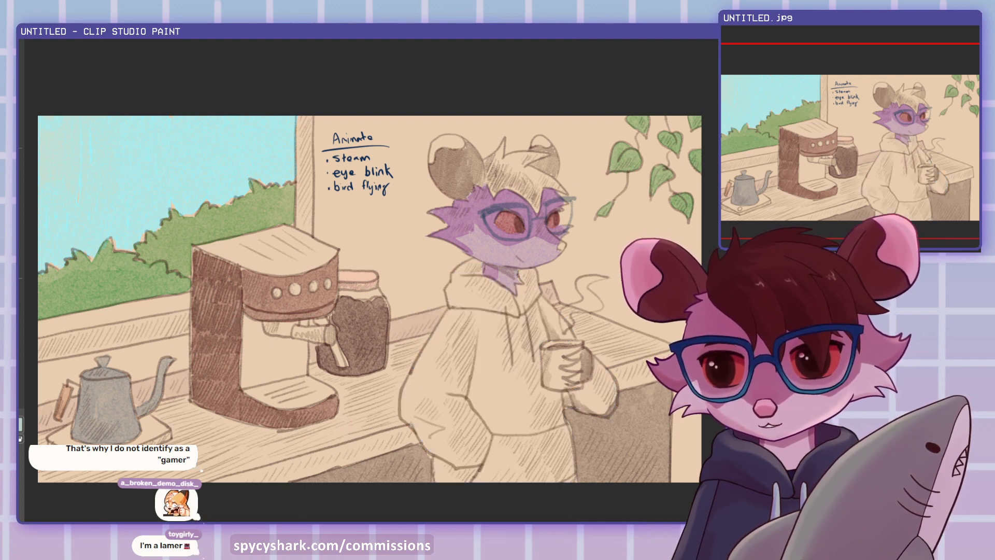
pyautogui.click(21, 236)
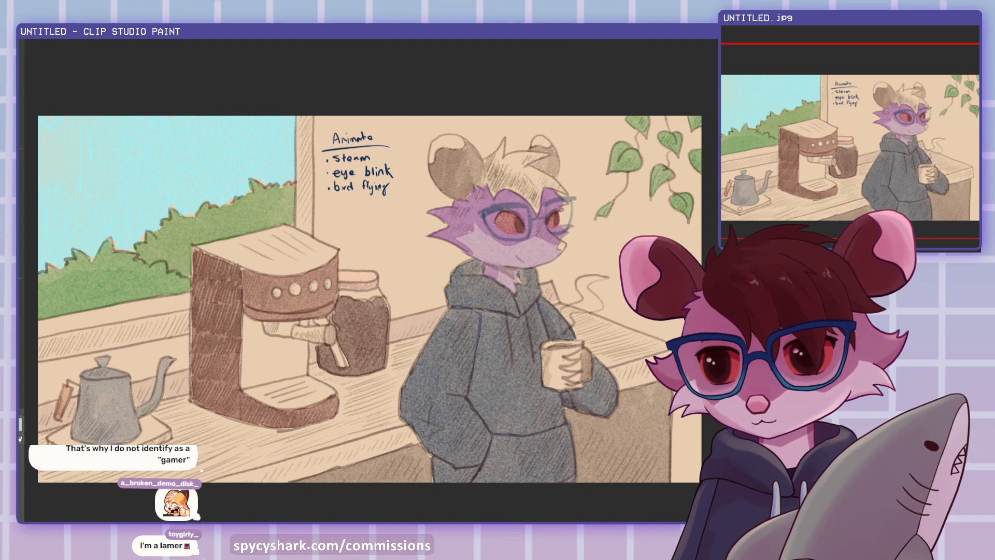
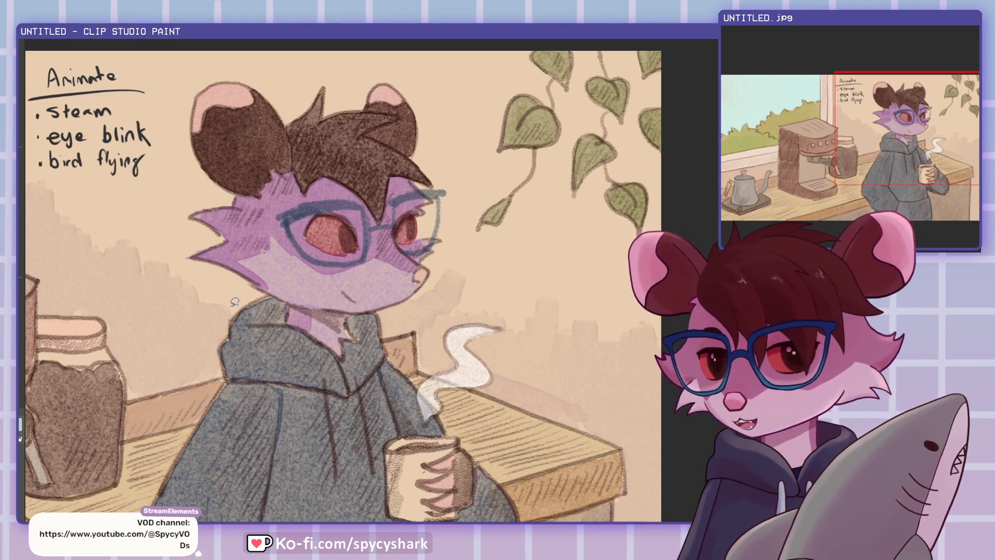
# Step: Examine the coloured scene from the window and coffee machine to the character's face, then as a whole
pyautogui.scroll(-4, 67, 271)
pyautogui.scroll(3, 161, 228)
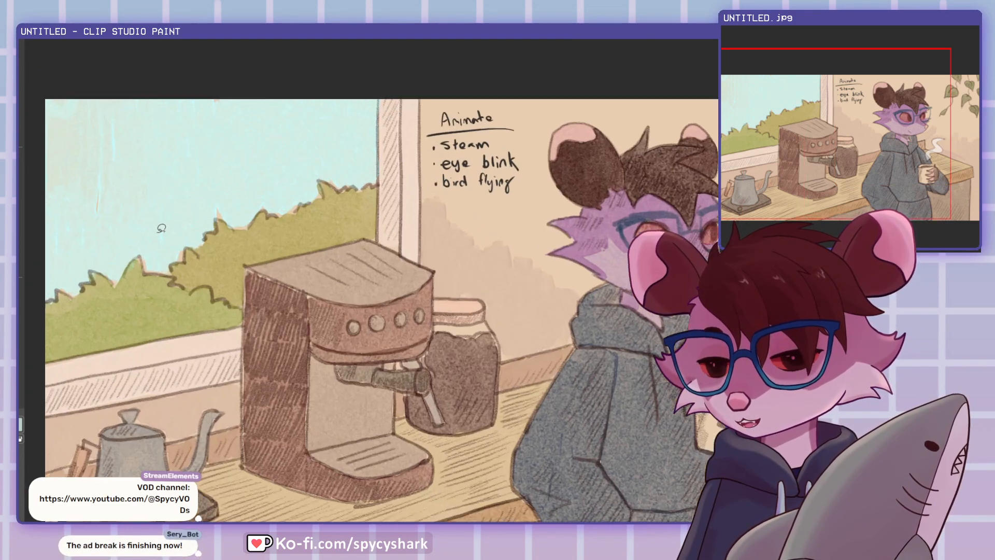
pyautogui.scroll(1, 161, 228)
pyautogui.scroll(-2, 121, 225)
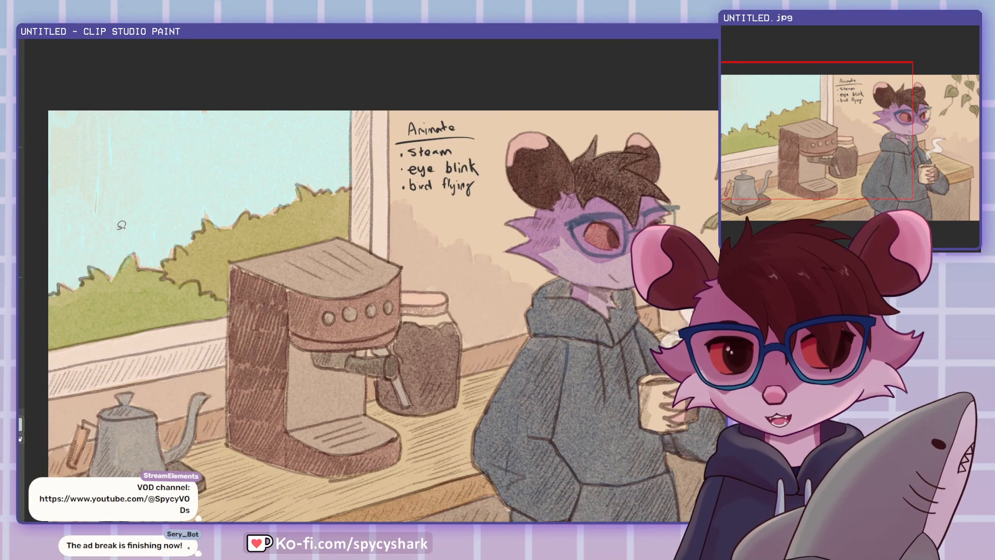
pyautogui.scroll(-2, 121, 225)
pyautogui.scroll(1, 356, 204)
pyautogui.scroll(3, 596, 208)
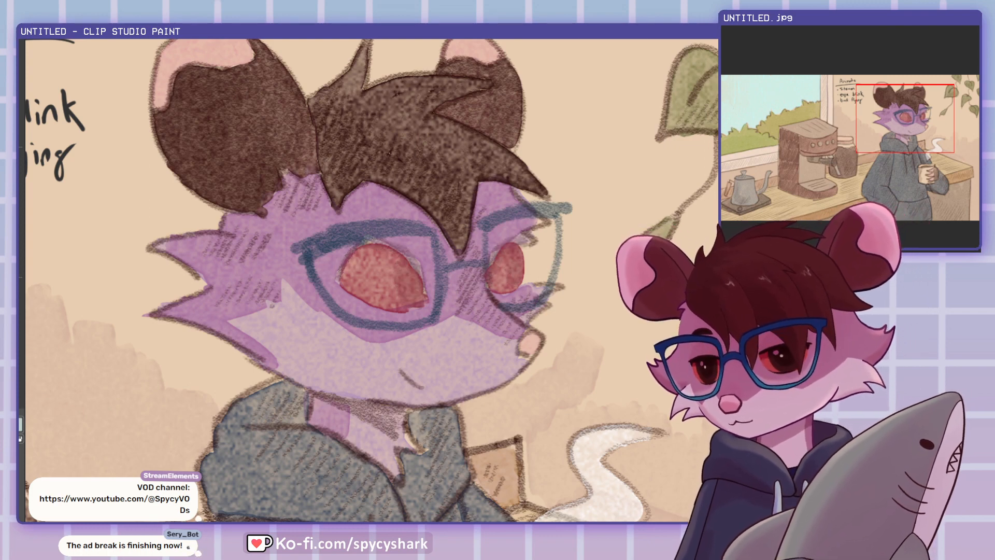
pyautogui.scroll(3, 441, 293)
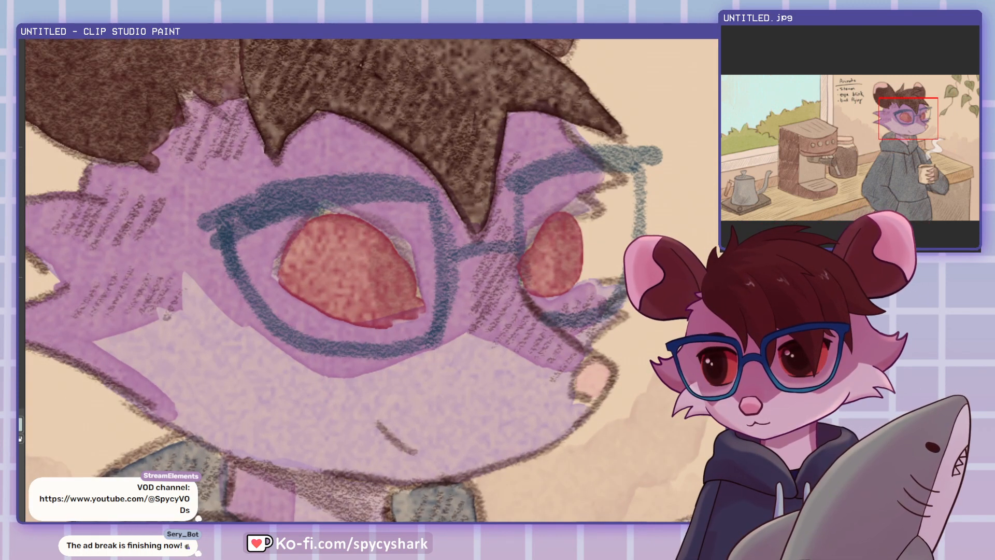
pyautogui.scroll(-4, 207, 244)
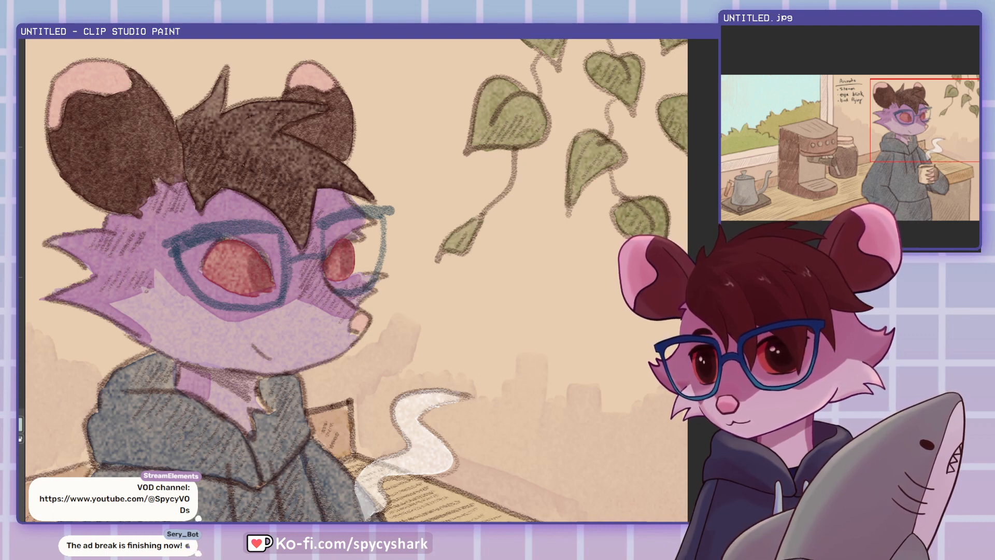
pyautogui.scroll(-5, 276, 237)
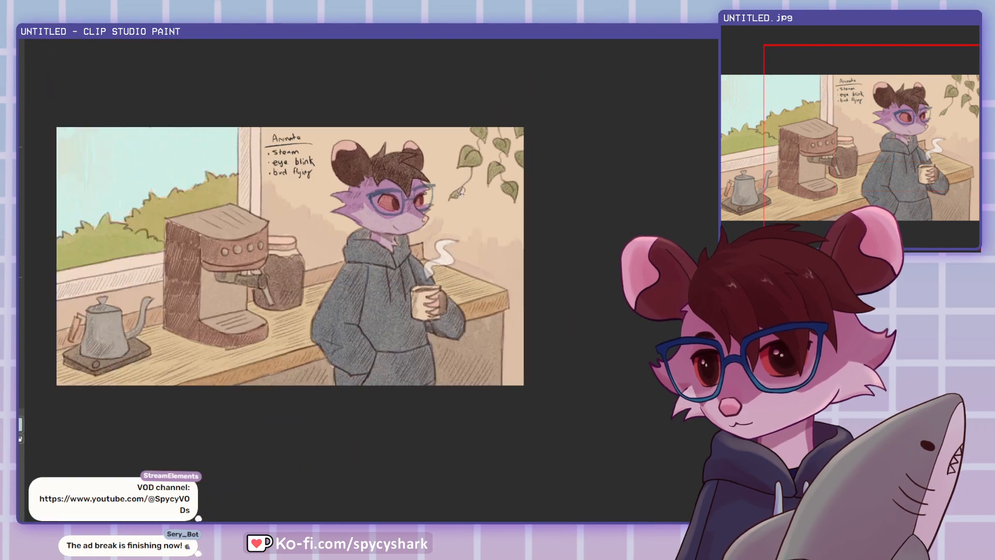
pyautogui.scroll(2, 277, 237)
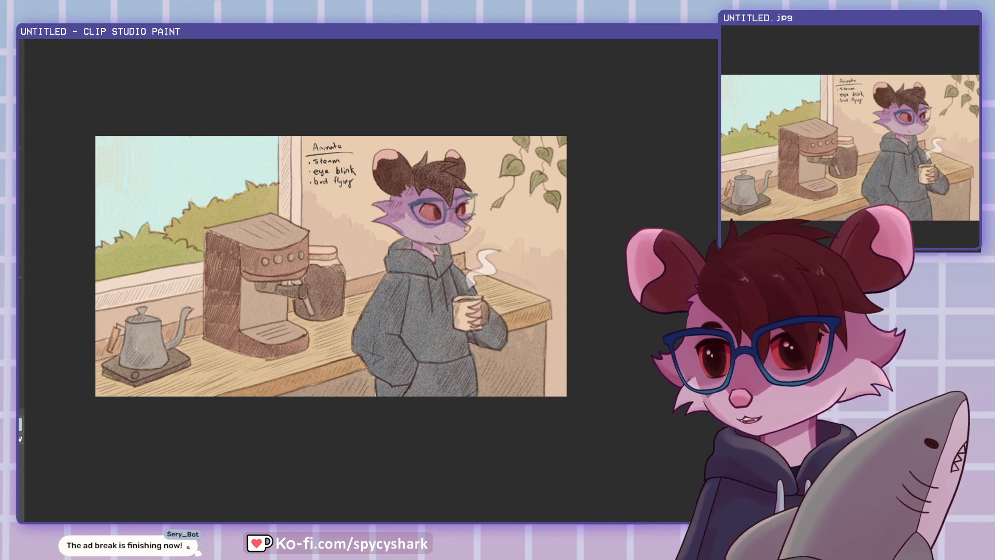
# Step: Handwrite a fourth bullet, "folige moving", under "bird flying" in the Animate list on the wall
pyautogui.scroll(6, 321, 169)
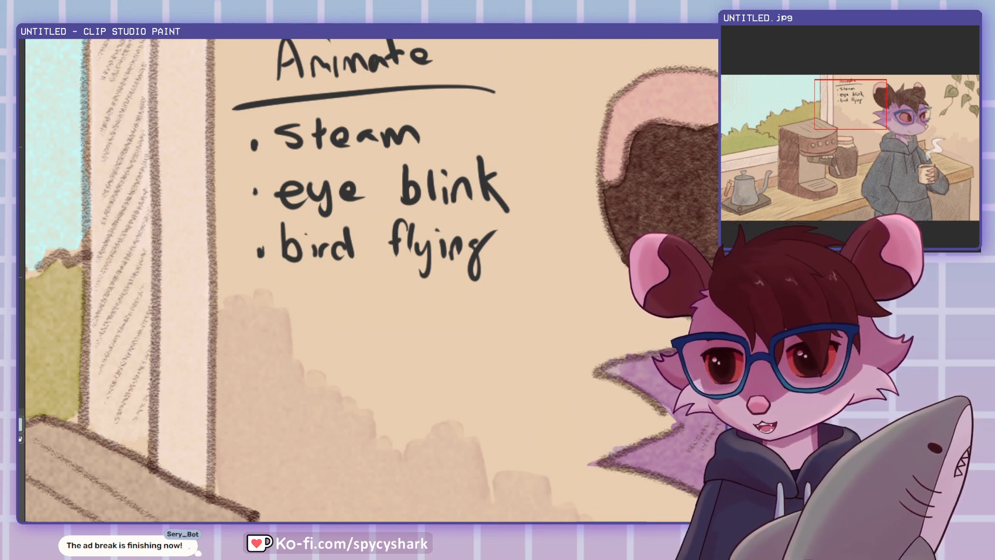
pyautogui.click(253, 296)
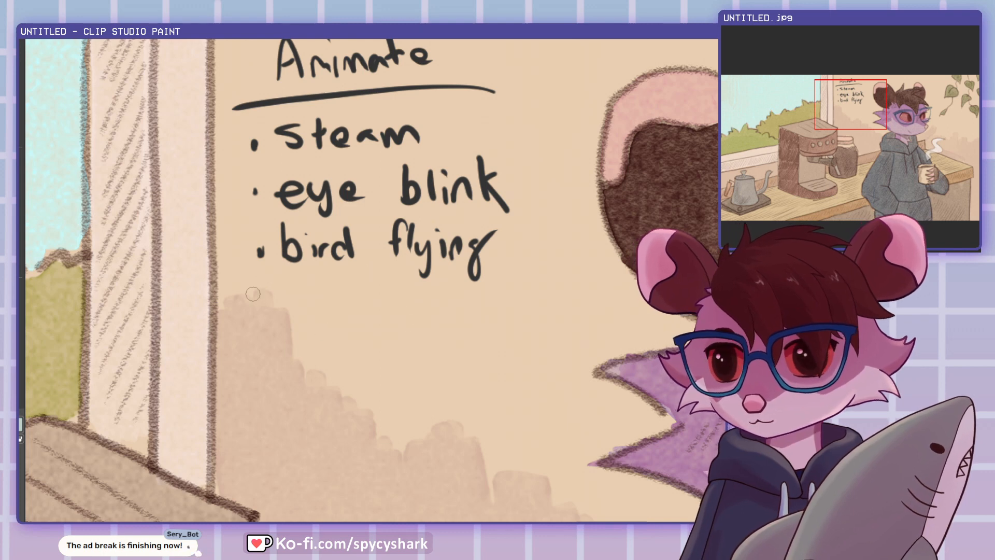
pyautogui.moveTo(297, 282)
pyautogui.mouseDown()
pyautogui.moveTo(342, 311)
pyautogui.moveTo(361, 301)
pyautogui.moveTo(466, 304)
pyautogui.moveTo(529, 290)
pyautogui.moveTo(539, 342)
pyautogui.mouseUp()
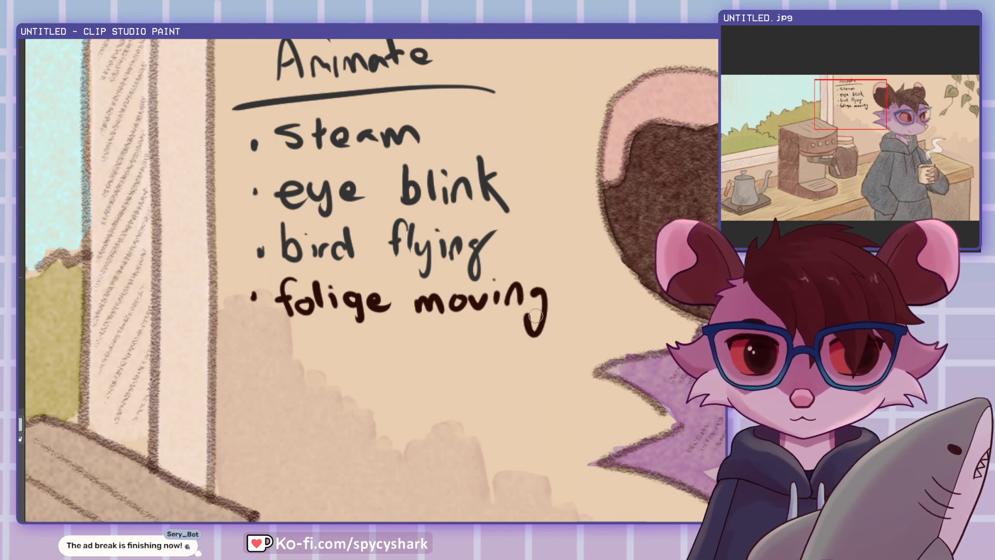
pyautogui.scroll(-3, 518, 327)
pyautogui.scroll(-4, 312, 269)
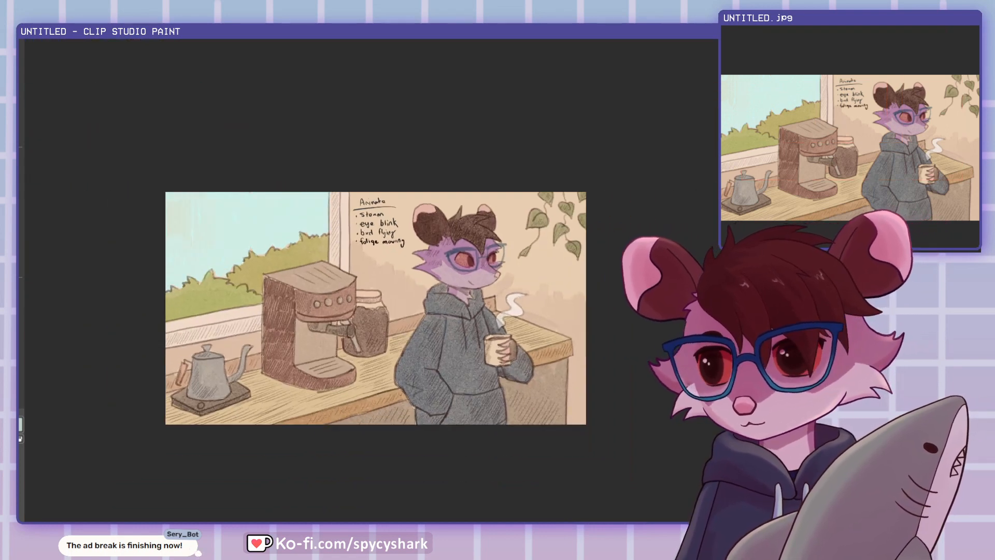
pyautogui.scroll(2, 419, 331)
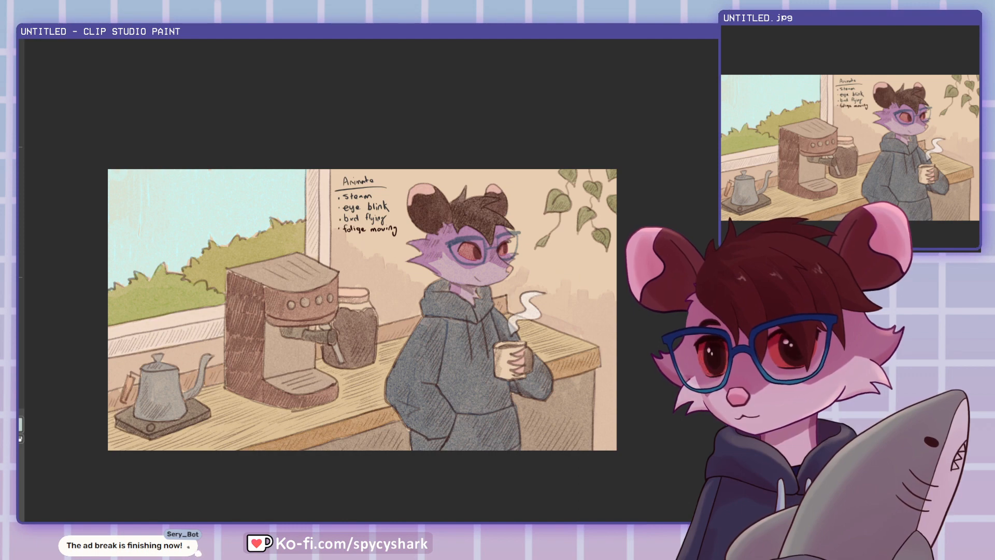
pyautogui.scroll(1, 344, 342)
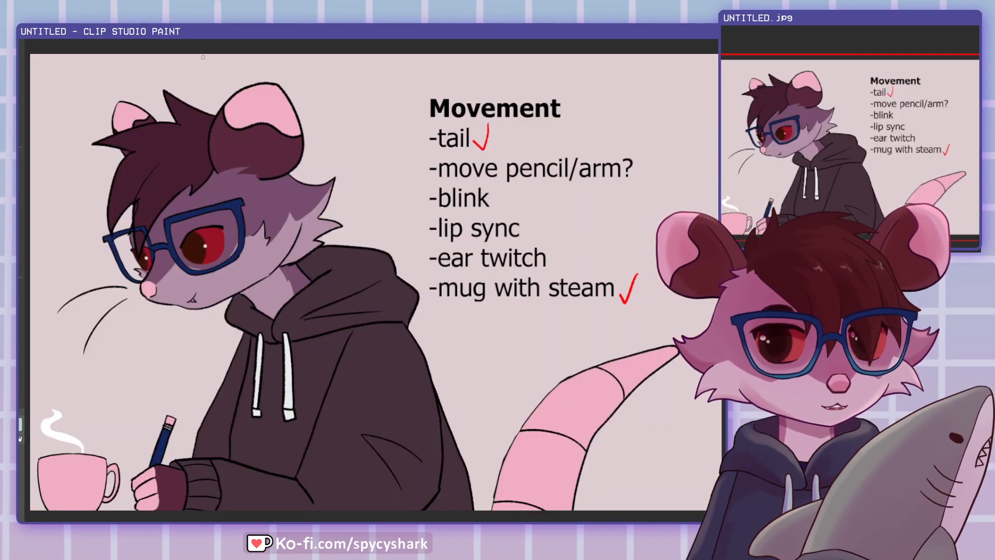
# Step: Show the timeline of the writing-character animation and scrub through its frames to check the tail and mug steam
pyautogui.scroll(-2, 171, 321)
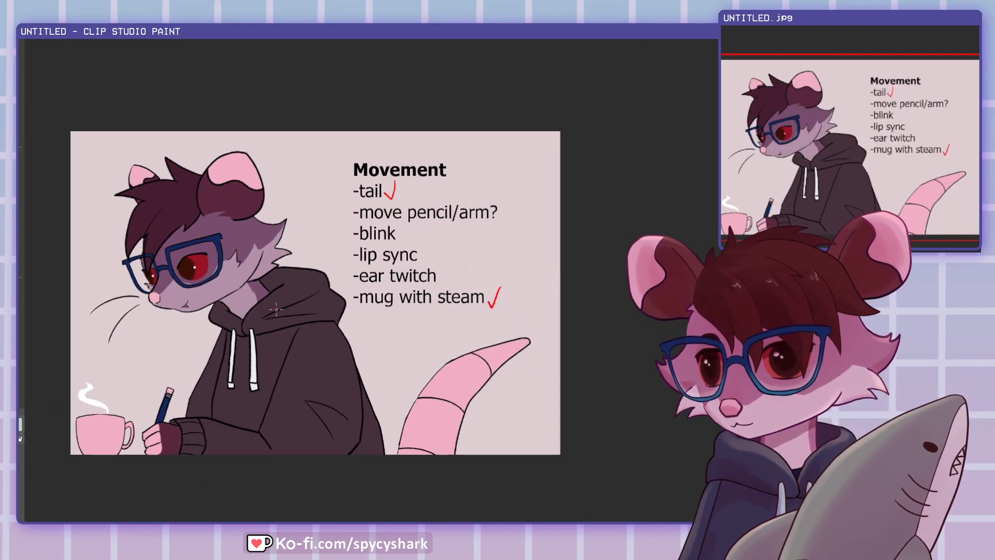
pyautogui.scroll(2, 82, 435)
pyautogui.scroll(-2, 295, 387)
pyautogui.scroll(3, 139, 434)
pyautogui.scroll(1, 109, 420)
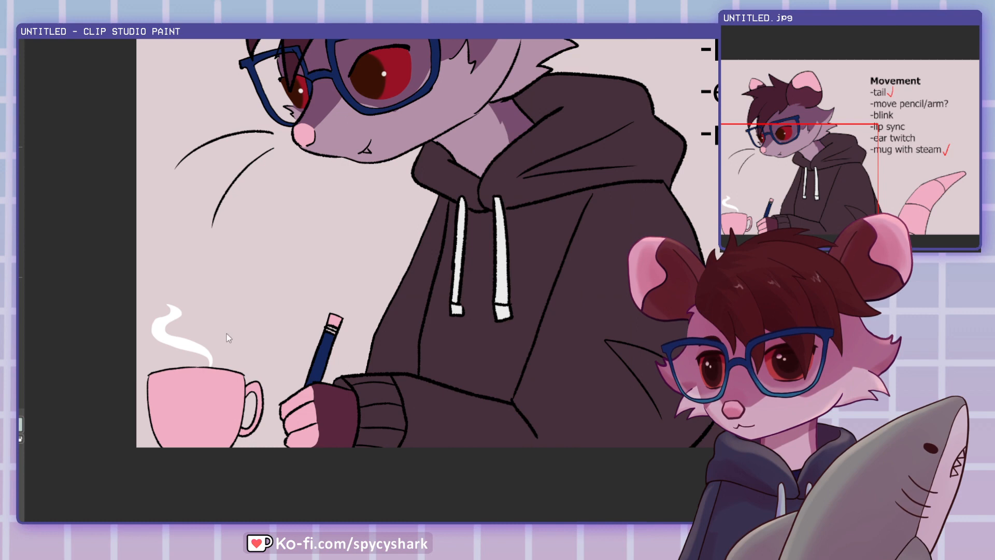
pyautogui.press('Tab')
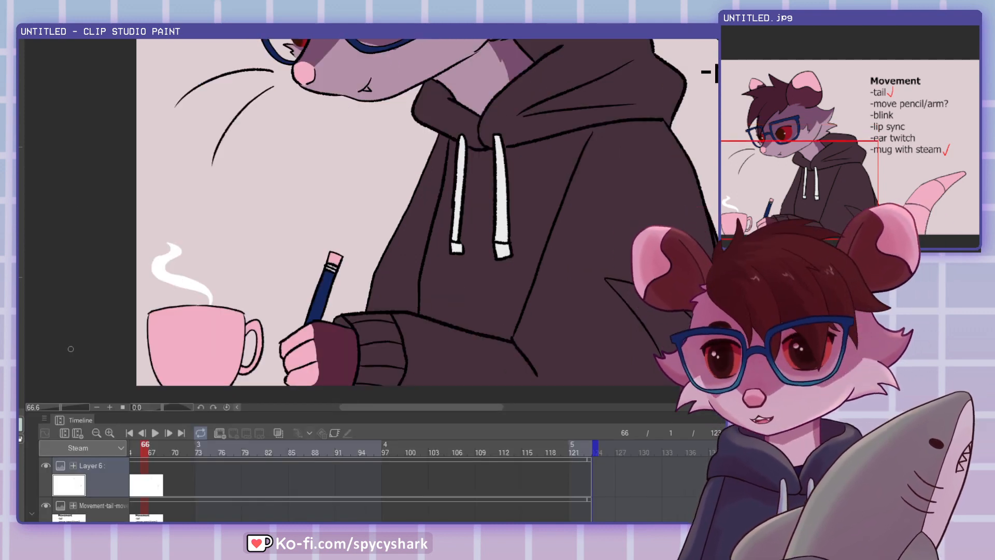
pyautogui.hscroll(-10, 407, 512)
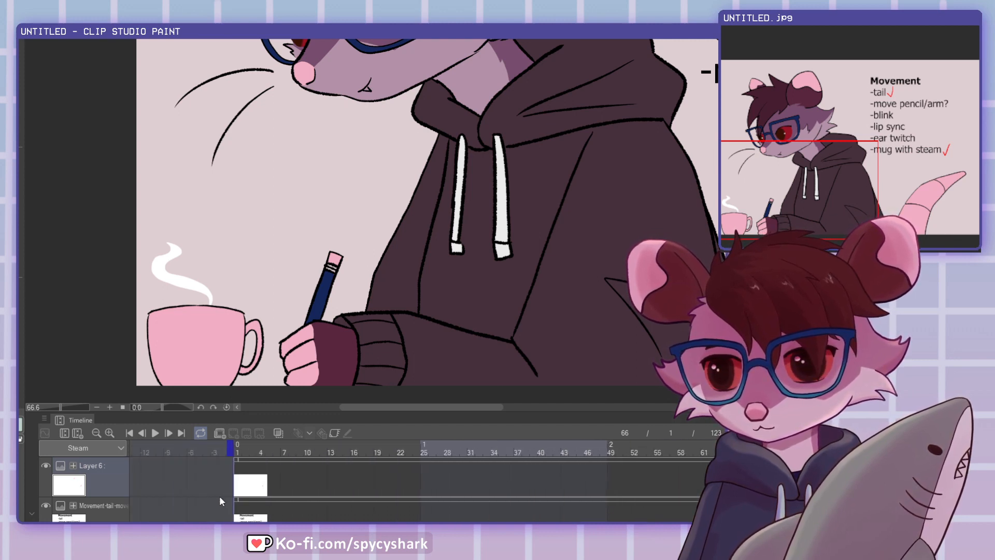
pyautogui.click(327, 479)
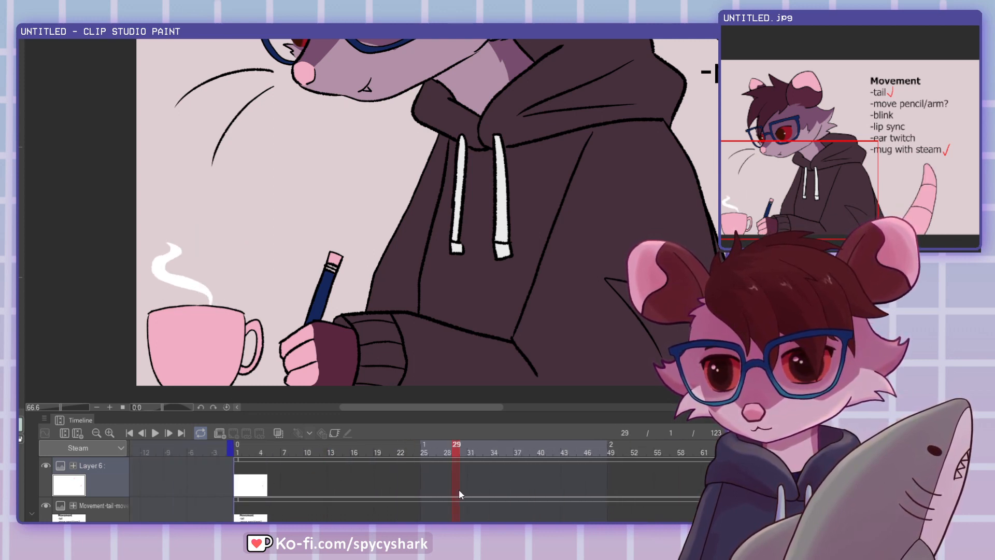
pyautogui.click(233, 461)
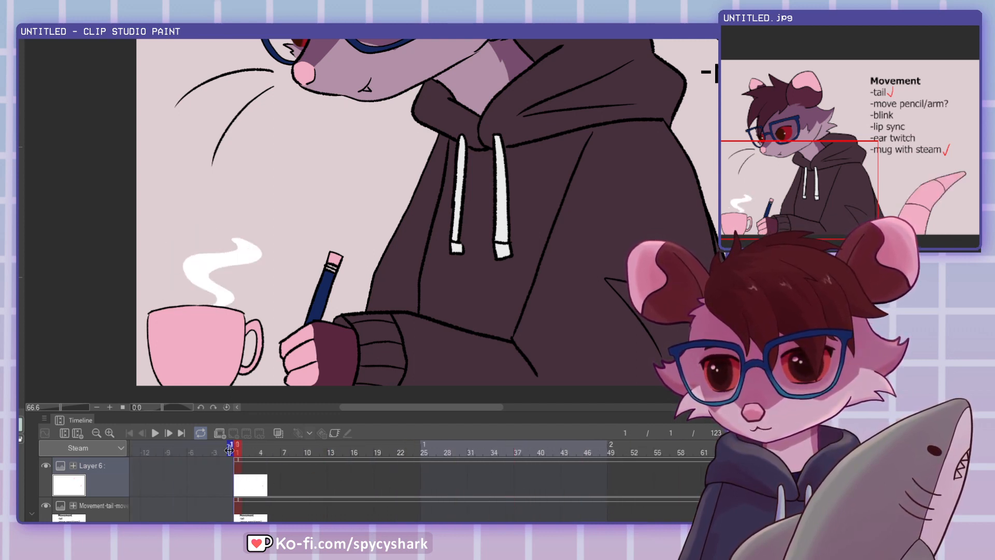
pyautogui.moveTo(271, 454); pyautogui.dragTo(613, 455)
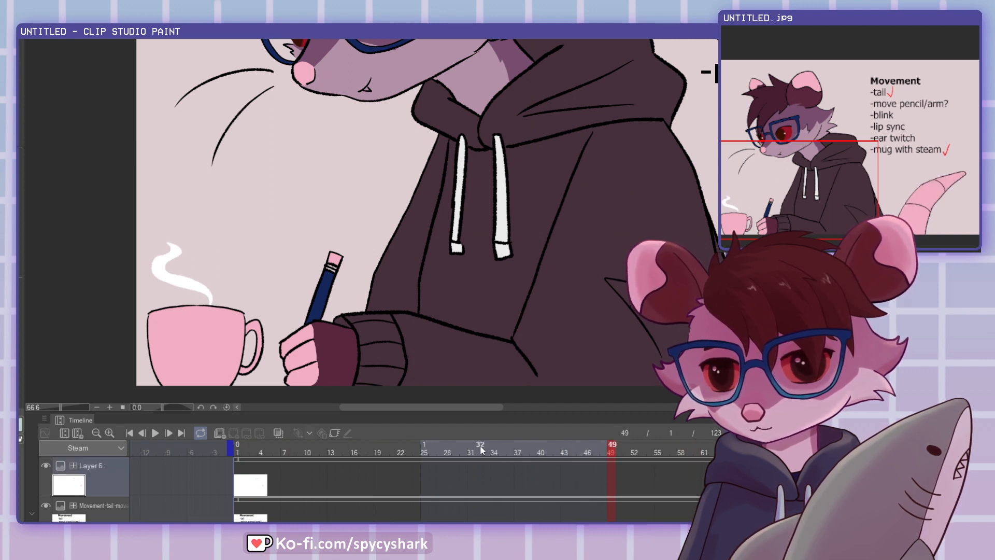
pyautogui.click(700, 455)
pyautogui.moveTo(698, 452); pyautogui.dragTo(171, 401)
# Step: Play back the writing-character animation in a loop to study the tail and mug steam, and stop playback
pyautogui.click(155, 433)
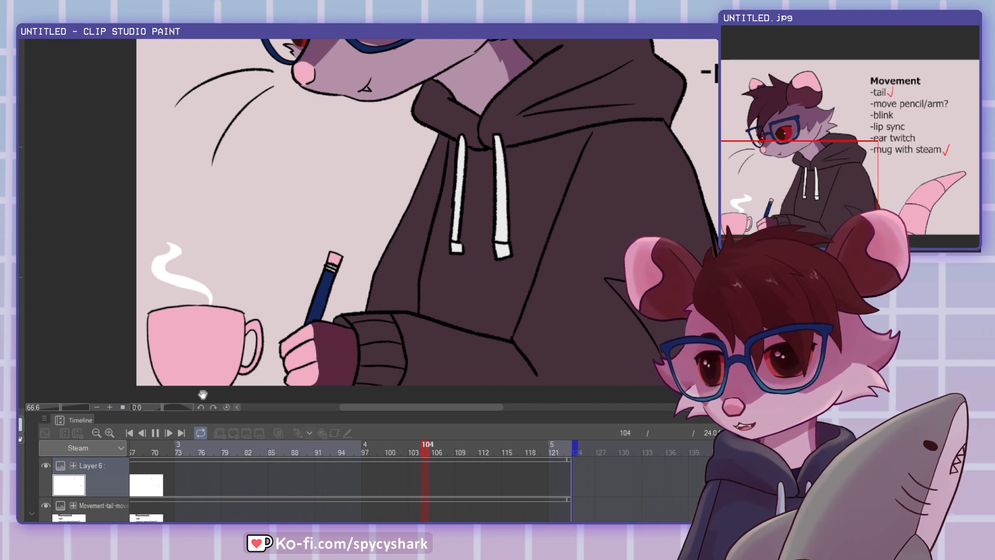
pyautogui.scroll(-3, 328, 172)
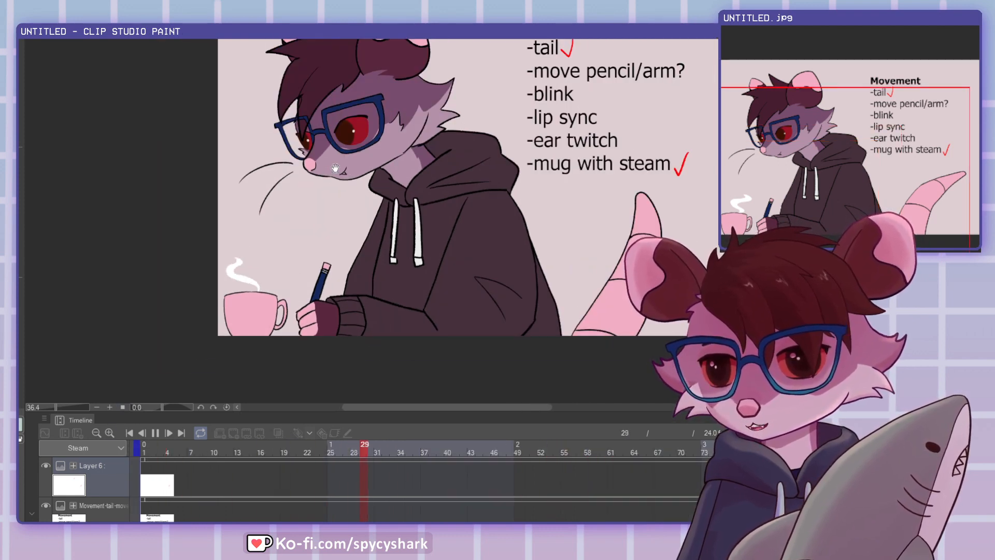
pyautogui.scroll(1, 334, 174)
pyautogui.scroll(-2, 303, 268)
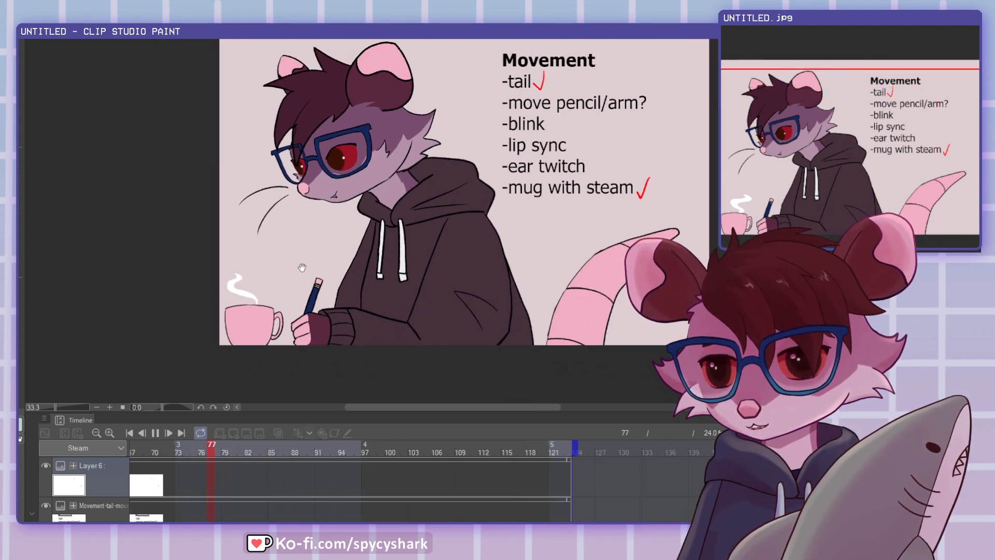
pyautogui.scroll(3, 305, 241)
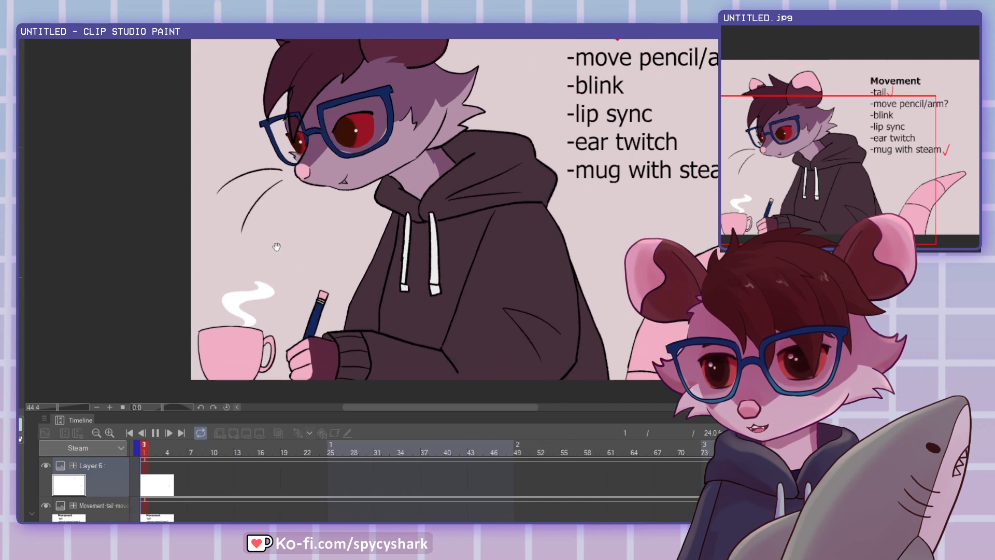
pyautogui.click(155, 433)
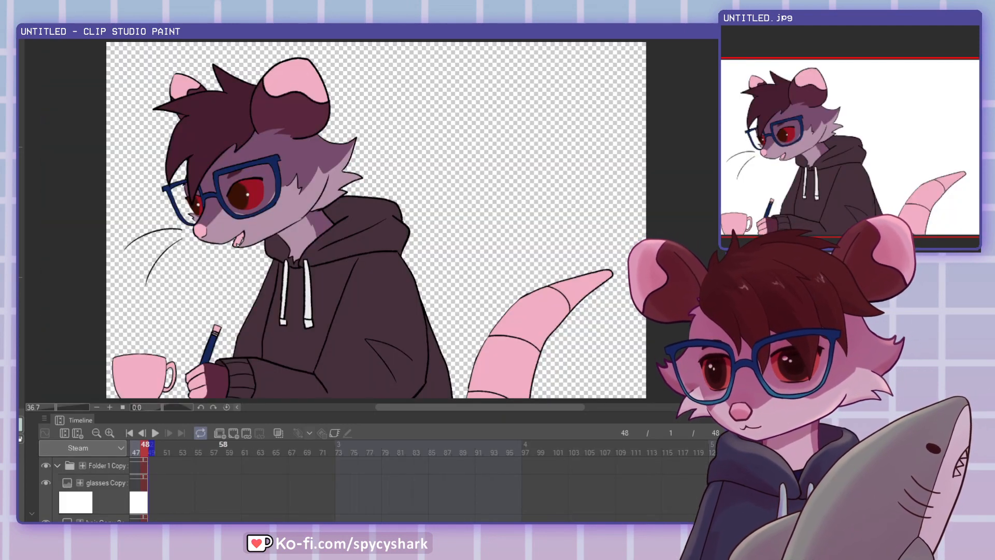
# Step: Play the 48-frame transparent version from its first frame, pause at frame 39 and inspect the steam above the mug
pyautogui.click(131, 432)
pyautogui.click(154, 433)
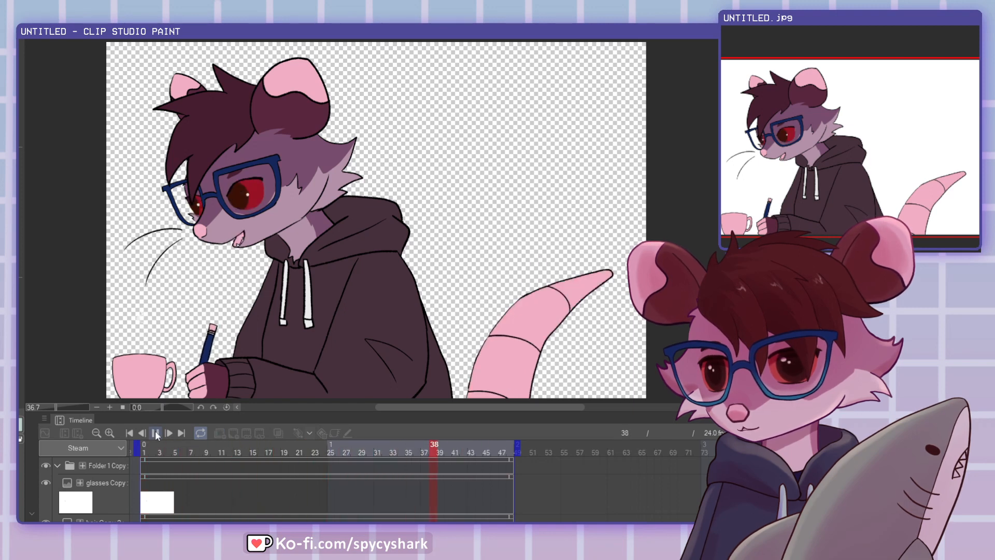
pyautogui.click(153, 436)
pyautogui.scroll(-1, 160, 377)
pyautogui.scroll(3, 161, 347)
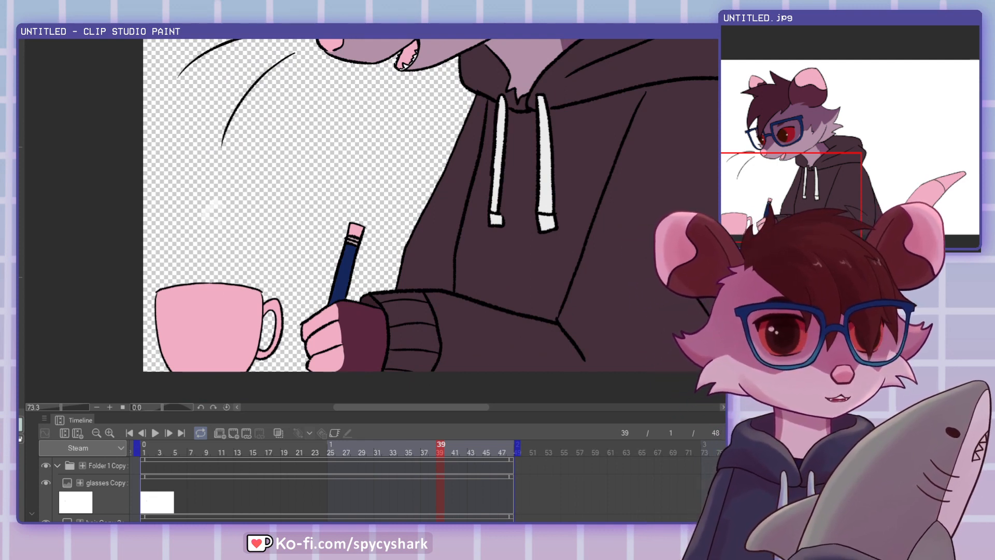
pyautogui.scroll(1, 217, 197)
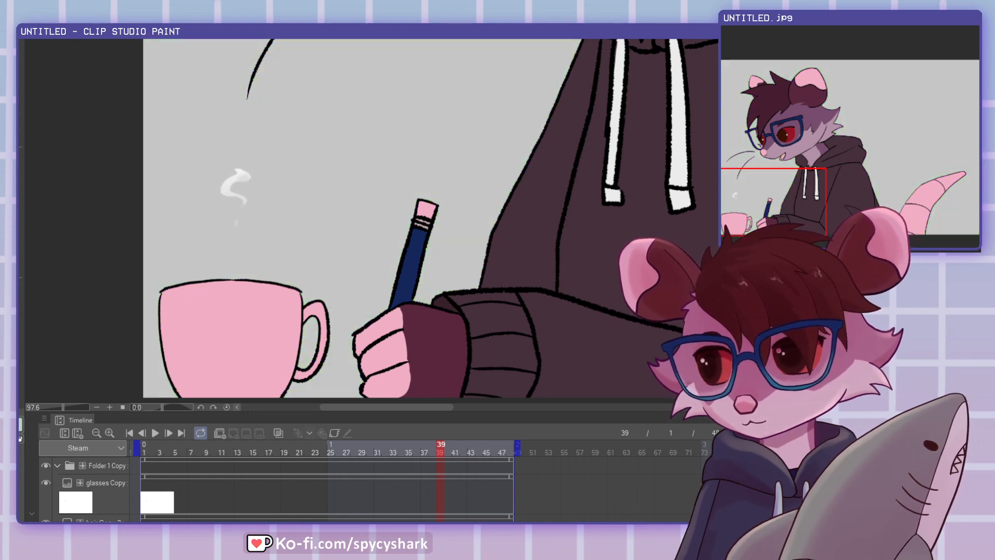
# Step: Play back the writing-character animation, stop it and scrub back to frame 1 to study the steam above the mug
pyautogui.click(153, 437)
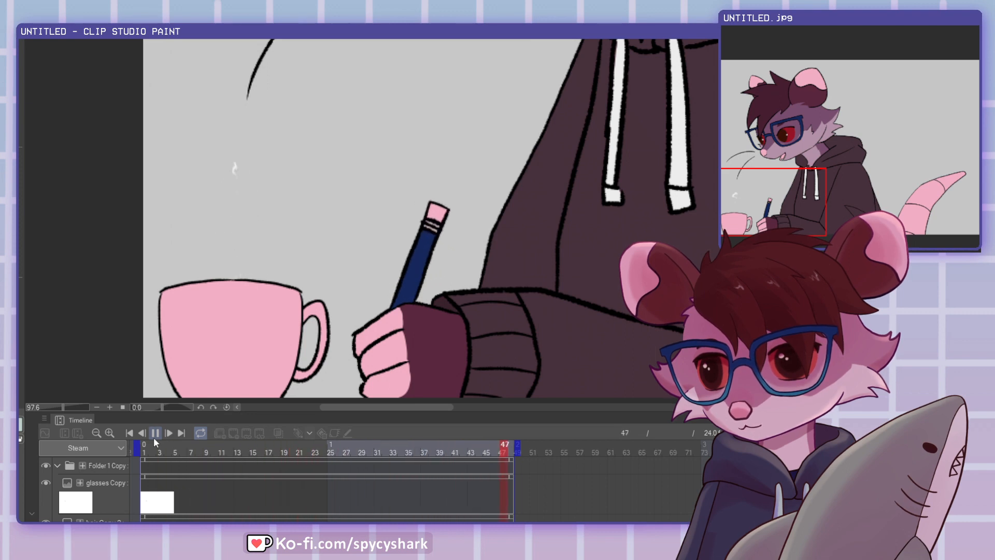
pyautogui.click(154, 437)
pyautogui.moveTo(349, 444)
pyautogui.mouseDown()
pyautogui.moveTo(95, 436)
pyautogui.moveTo(232, 457)
pyautogui.moveTo(308, 445)
pyautogui.moveTo(535, 461)
pyautogui.moveTo(217, 453)
pyautogui.moveTo(600, 457)
pyautogui.moveTo(212, 447)
pyautogui.moveTo(410, 449)
pyautogui.moveTo(589, 474)
pyautogui.moveTo(549, 457)
pyautogui.moveTo(174, 431)
pyautogui.moveTo(629, 442)
pyautogui.moveTo(237, 441)
pyautogui.moveTo(626, 446)
pyautogui.moveTo(248, 441)
pyautogui.mouseUp()
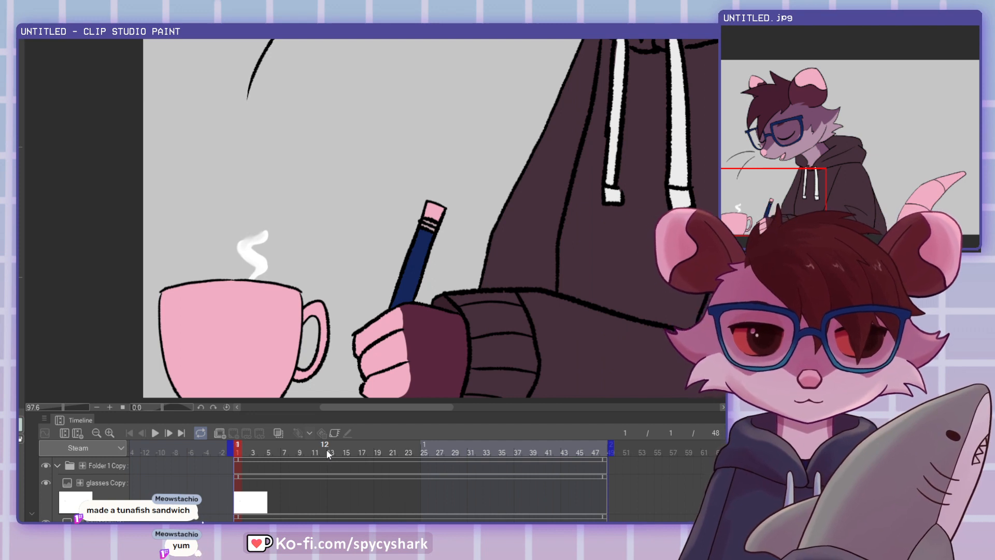
pyautogui.moveTo(241, 446)
pyautogui.mouseDown()
pyautogui.moveTo(553, 451)
pyautogui.moveTo(239, 444)
pyautogui.mouseUp()
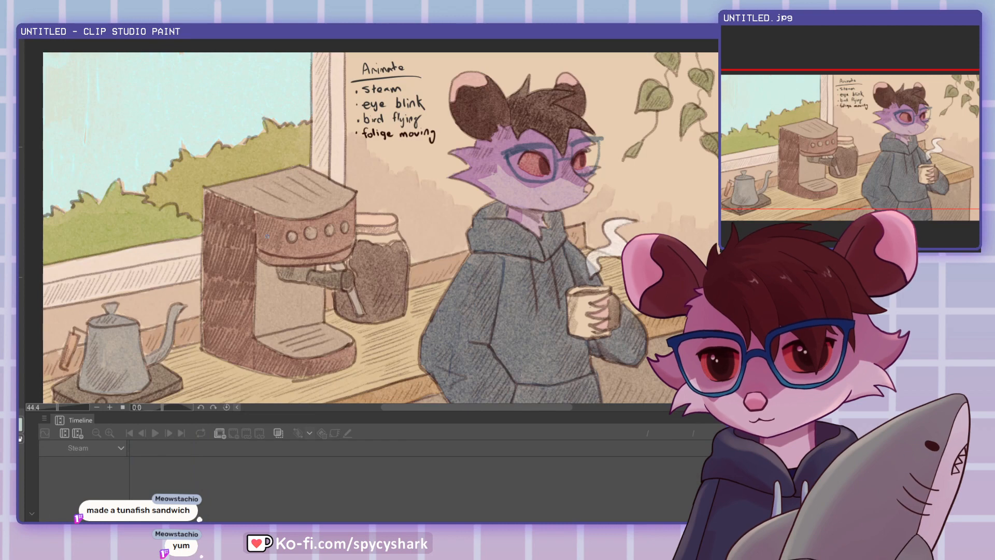
# Step: Hide the steam's outline in the kitchen scene and inspect the white steam shape above the mug up close
pyautogui.scroll(-2, 384, 302)
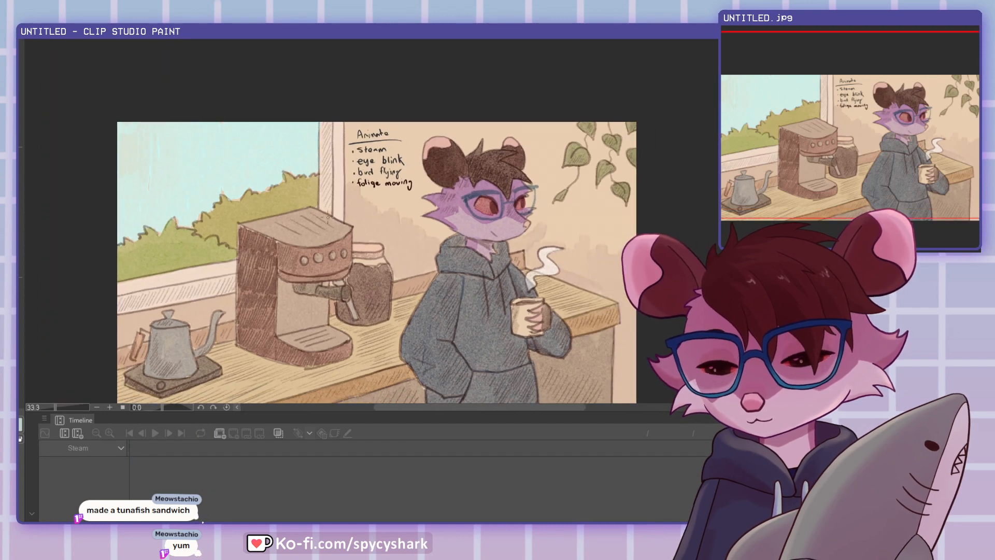
pyautogui.scroll(8, 513, 233)
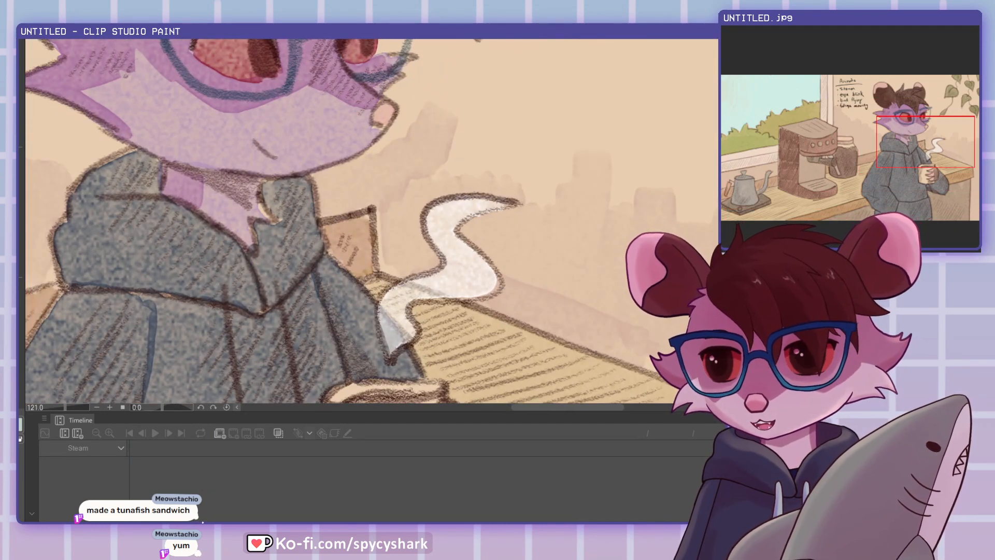
pyautogui.scroll(-6, 411, 216)
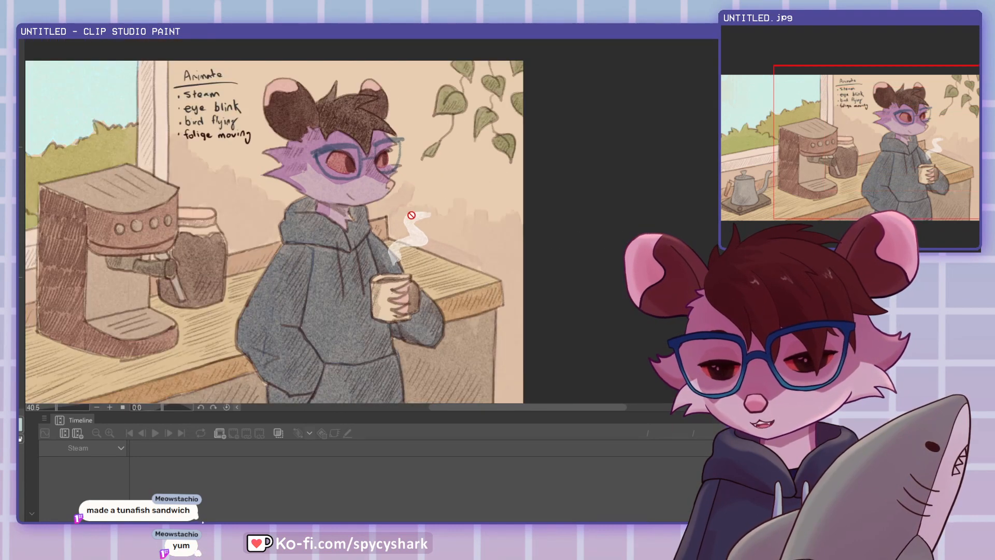
pyautogui.scroll(2, 411, 216)
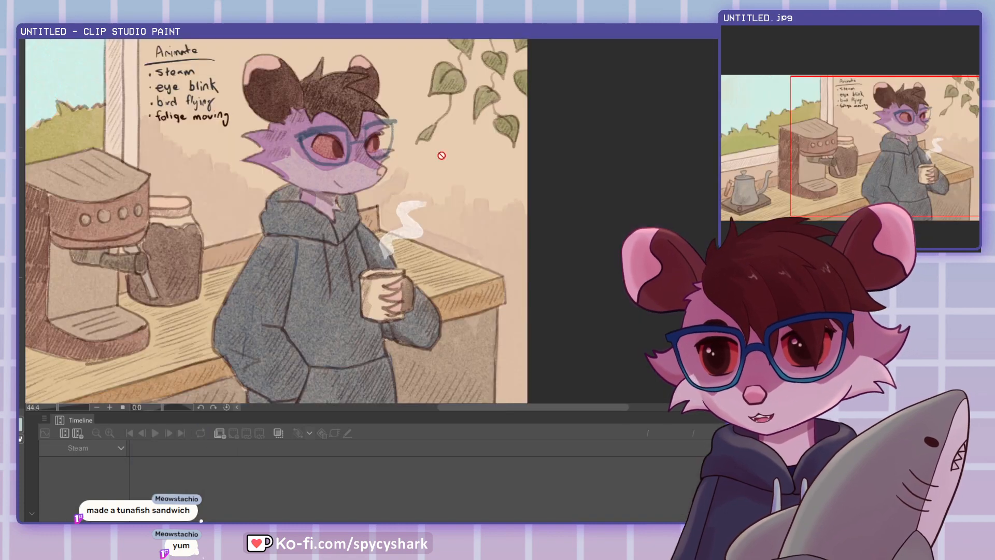
pyautogui.scroll(5, 404, 208)
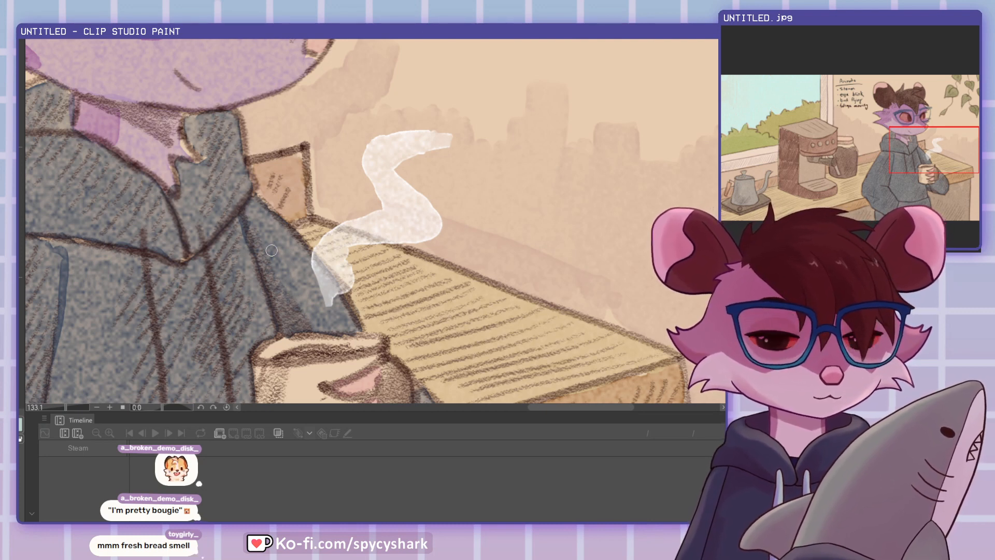
pyautogui.click(21, 207)
pyautogui.click(21, 208)
pyautogui.scroll(-2, 223, 176)
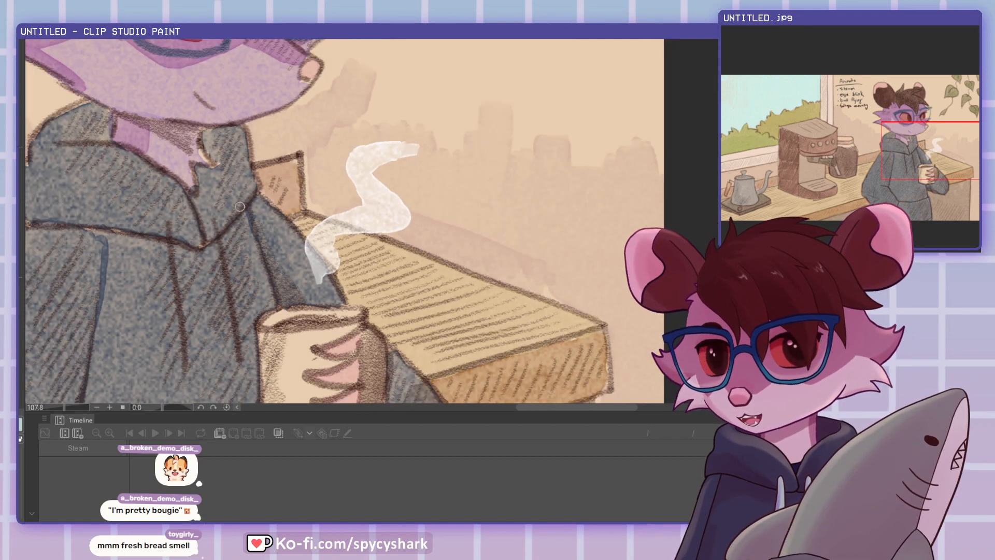
pyautogui.scroll(3, 203, 353)
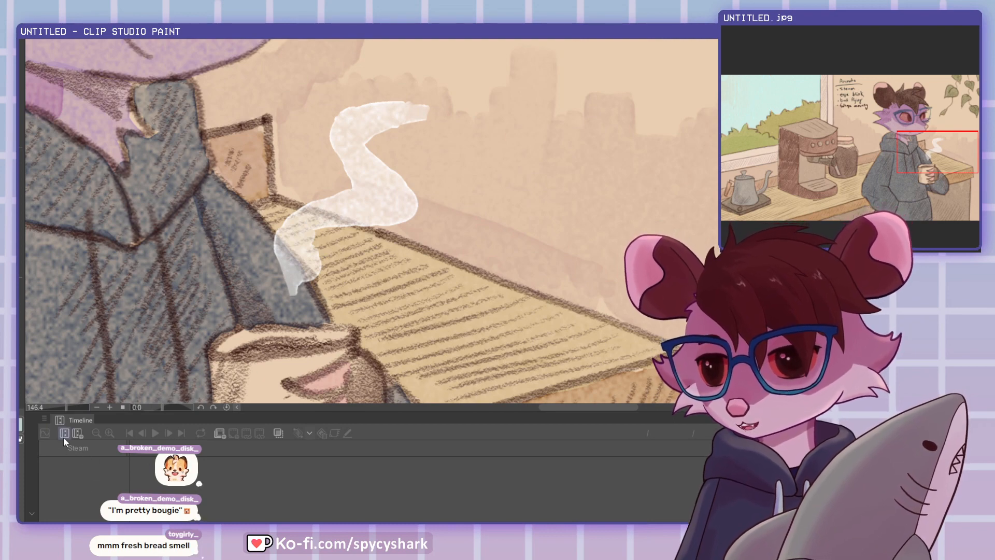
# Step: Check the writing-character animation's timeline once more and create a new 24-frame timeline for the kitchen coffee scene
pyautogui.click(129, 37)
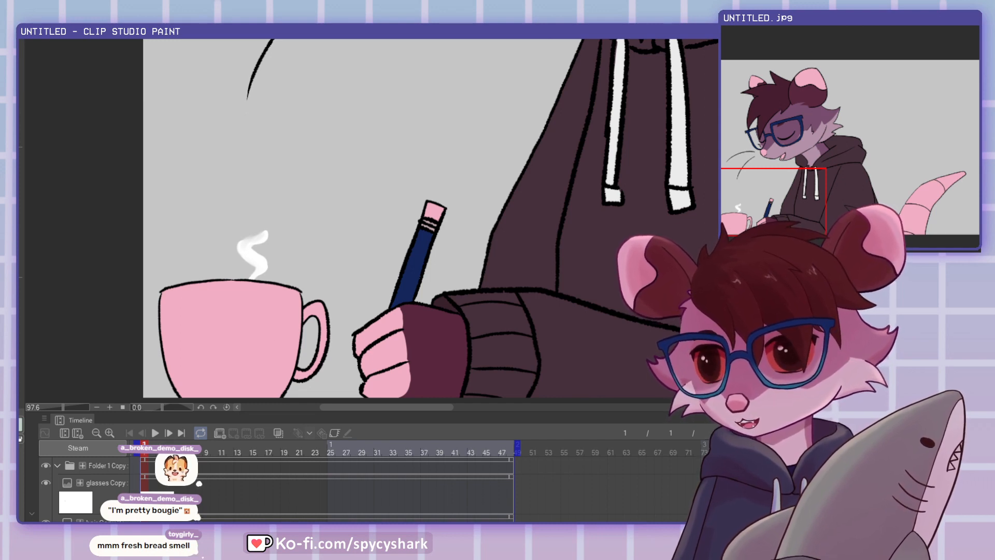
pyautogui.click(86, 36)
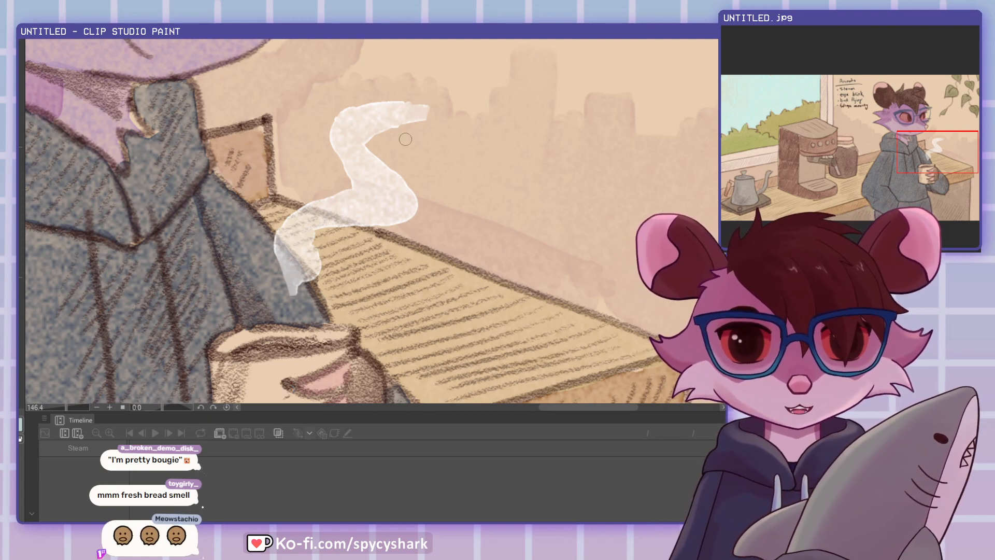
pyautogui.scroll(-3, 254, 327)
pyautogui.scroll(-10, 284, 327)
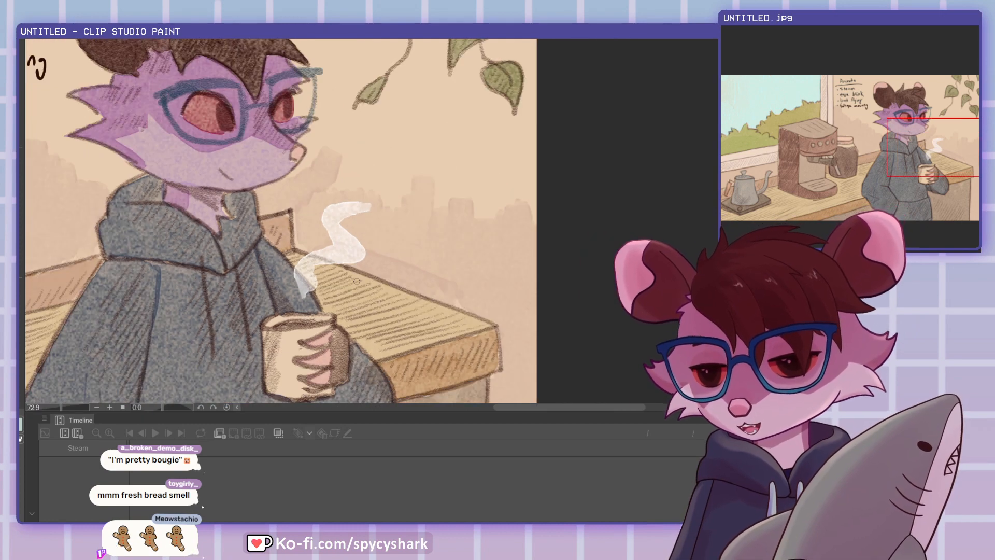
pyautogui.scroll(1, 310, 338)
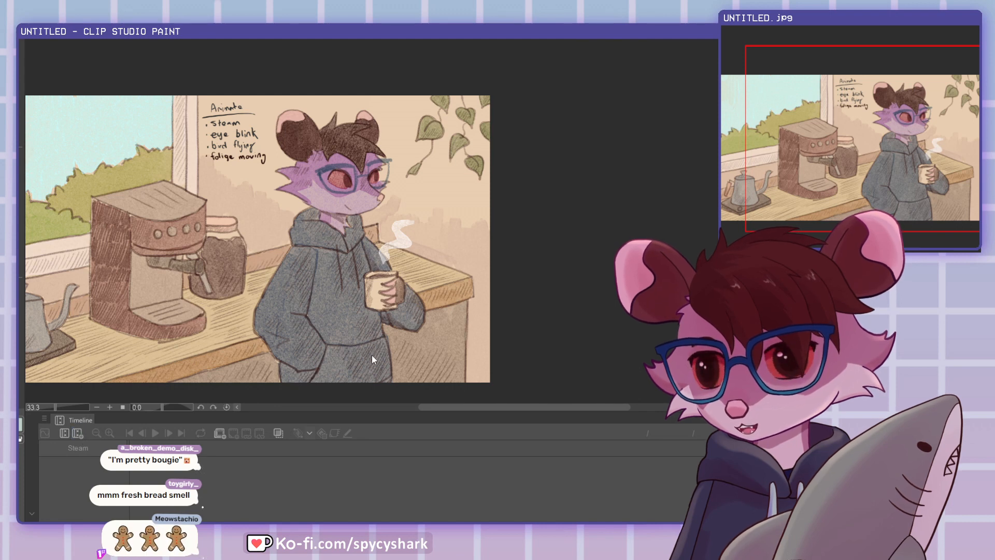
pyautogui.click(478, 200)
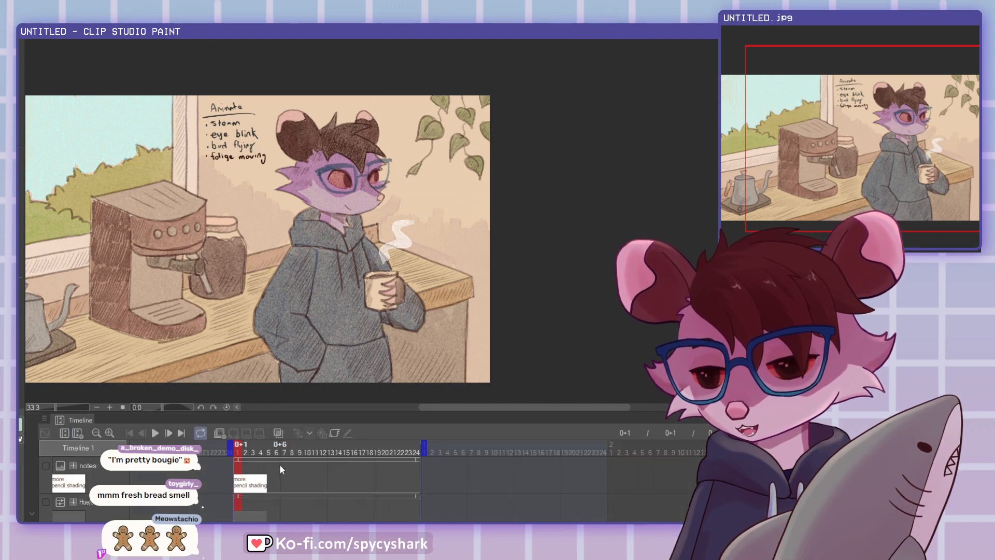
# Step: Find the notes layer among the timeline tracks and delete the handwritten Animate list from the wall
pyautogui.scroll(-3, 274, 468)
pyautogui.scroll(-2, 272, 466)
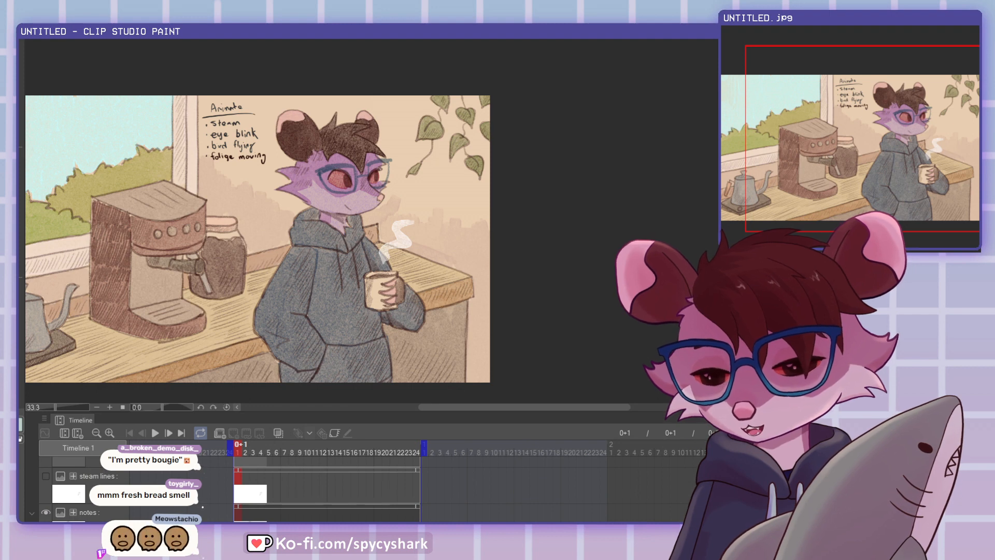
pyautogui.scroll(-2, 271, 465)
pyautogui.scroll(3, 271, 467)
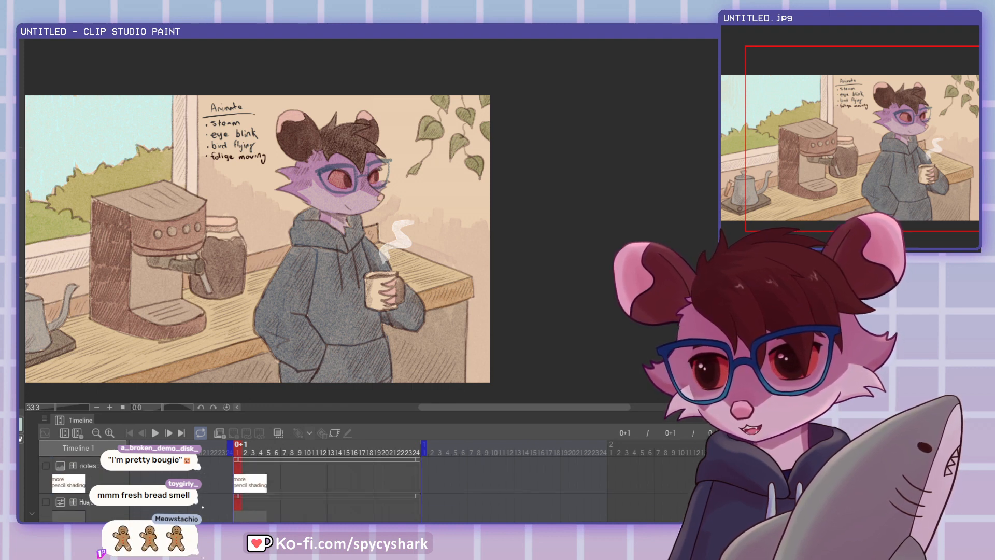
pyautogui.click(93, 474)
pyautogui.scroll(-1, 271, 482)
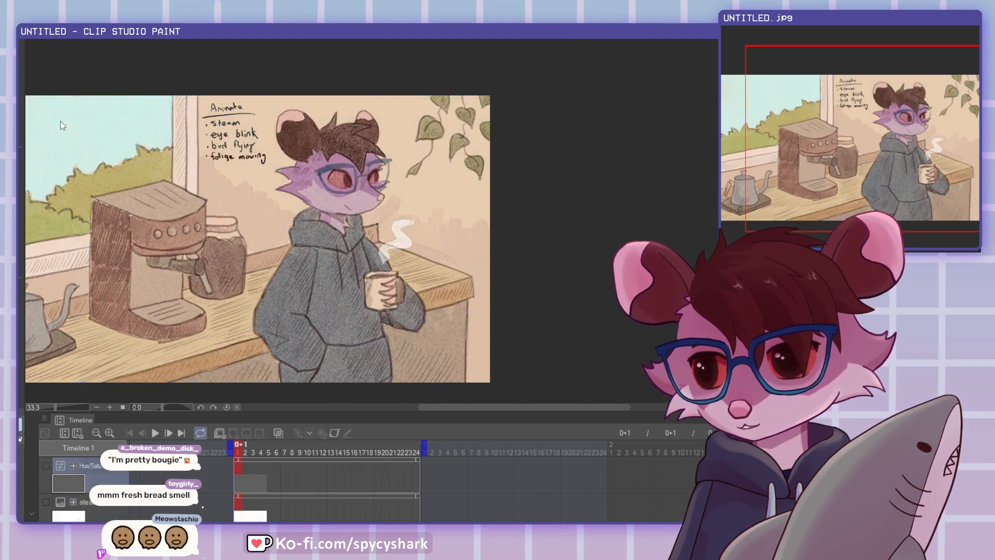
pyautogui.scroll(-1, 327, 483)
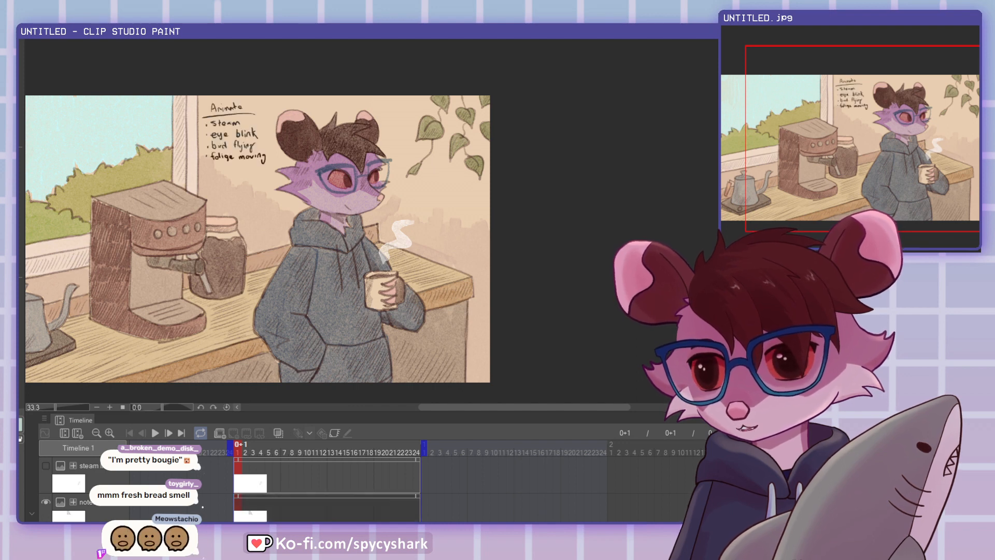
pyautogui.click(70, 509)
pyautogui.scroll(-4, 390, 213)
pyautogui.scroll(2, 352, 239)
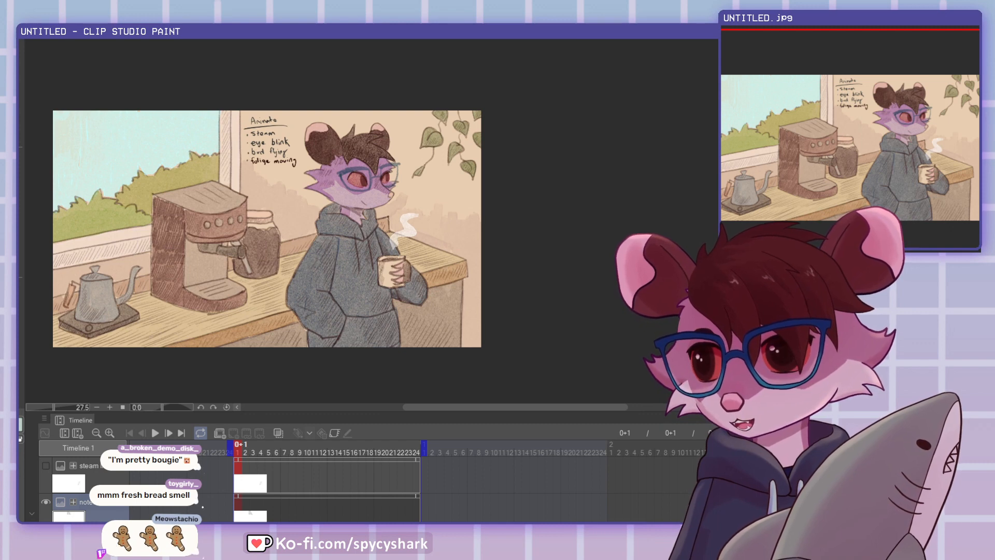
pyautogui.press('Delete')
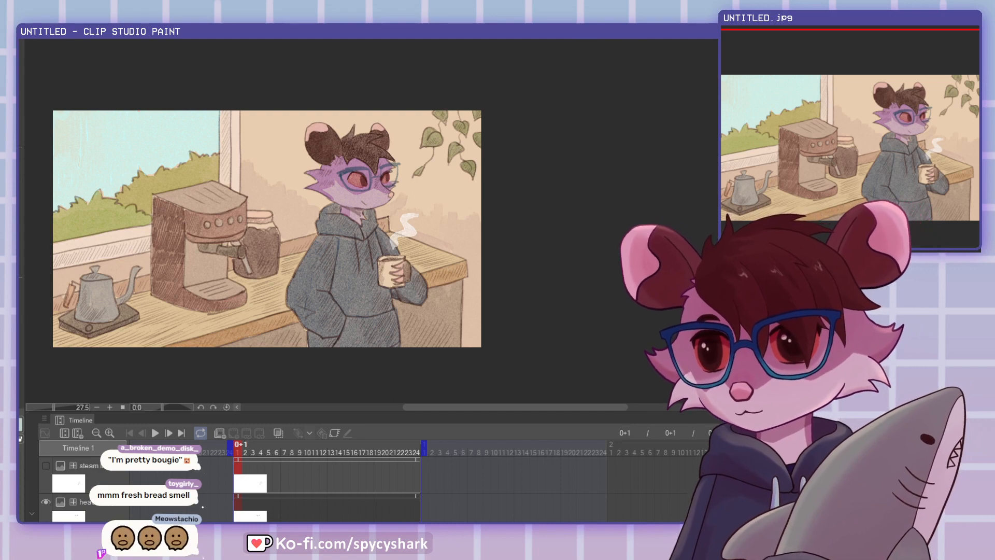
# Step: Examine the cleaned kitchen scene, isolate the eyes and steam to check them, and show the whole picture again
pyautogui.moveTo(188, 247); pyautogui.dragTo(236, 246)
pyautogui.moveTo(476, 191); pyautogui.dragTo(434, 168)
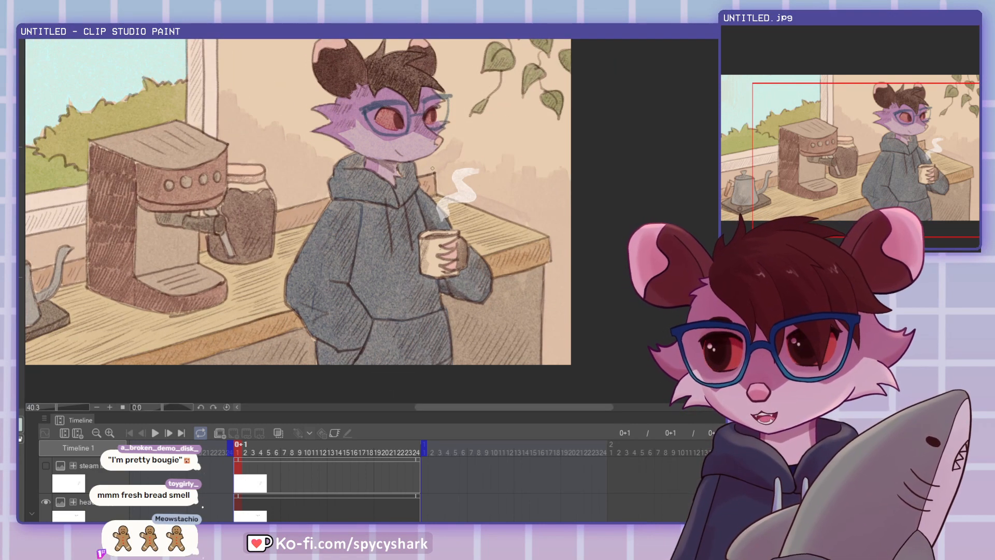
pyautogui.scroll(-2, 412, 176)
pyautogui.scroll(2, 544, 125)
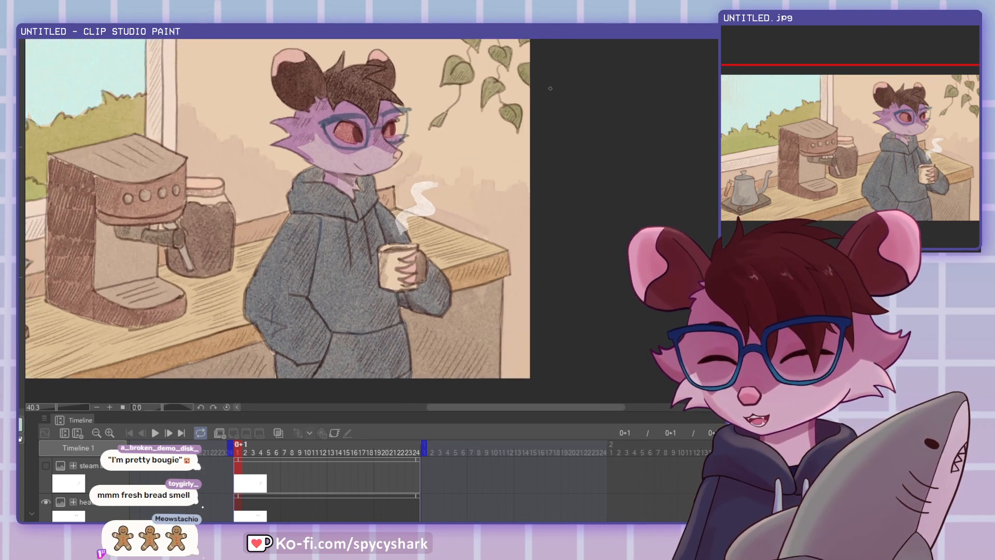
pyautogui.scroll(4, 425, 53)
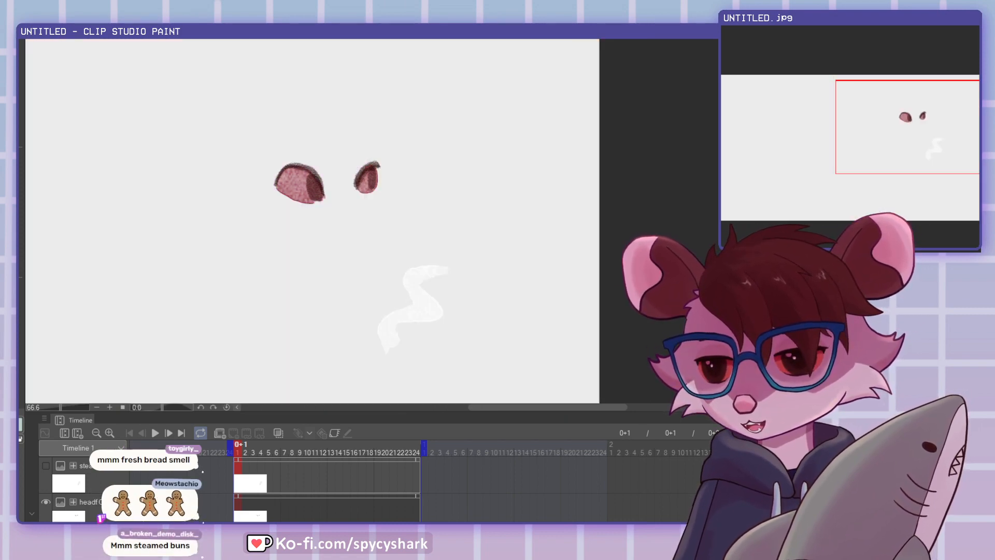
pyautogui.scroll(-3, 510, 154)
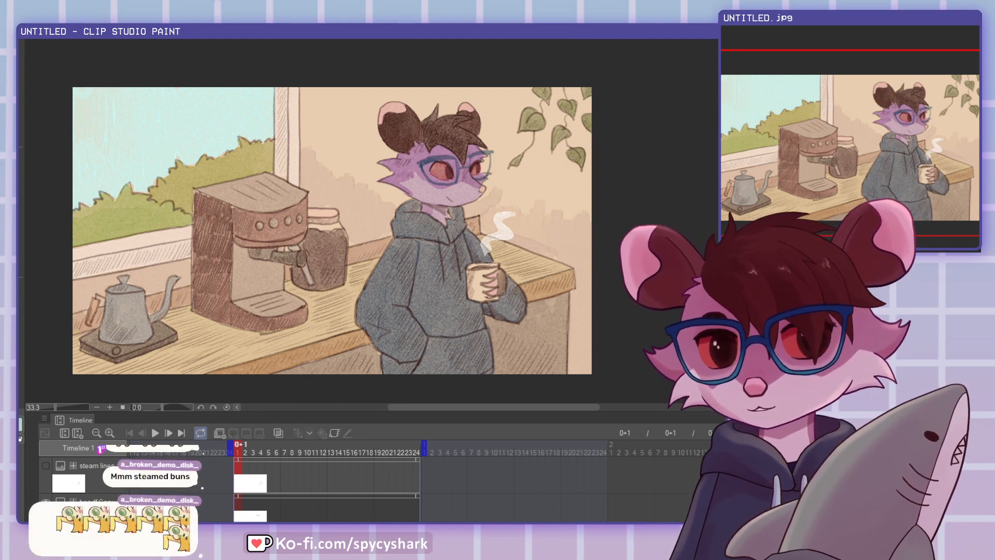
# Step: Paste a steamed bun photo over the sky in the kitchen scene, view it up close and undo the paste
pyautogui.hotkey('ctrl', 'Tab')
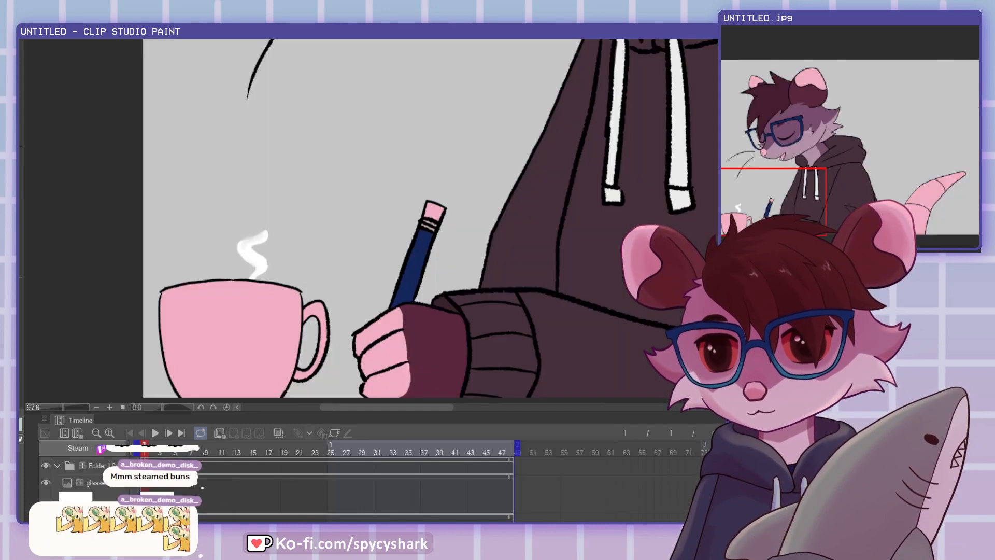
pyautogui.hotkey('ctrl', 'Tab')
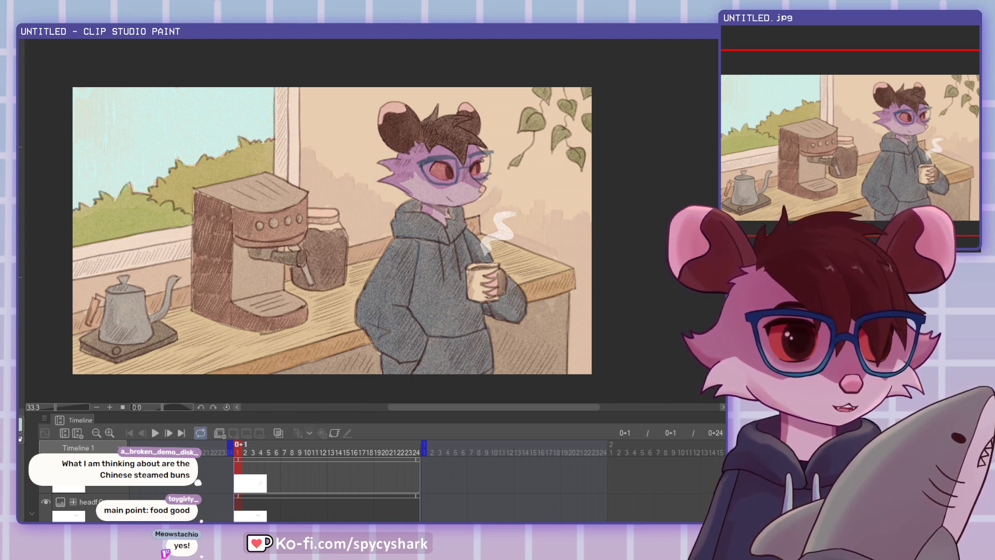
pyautogui.hotkey('ctrl', 'v')
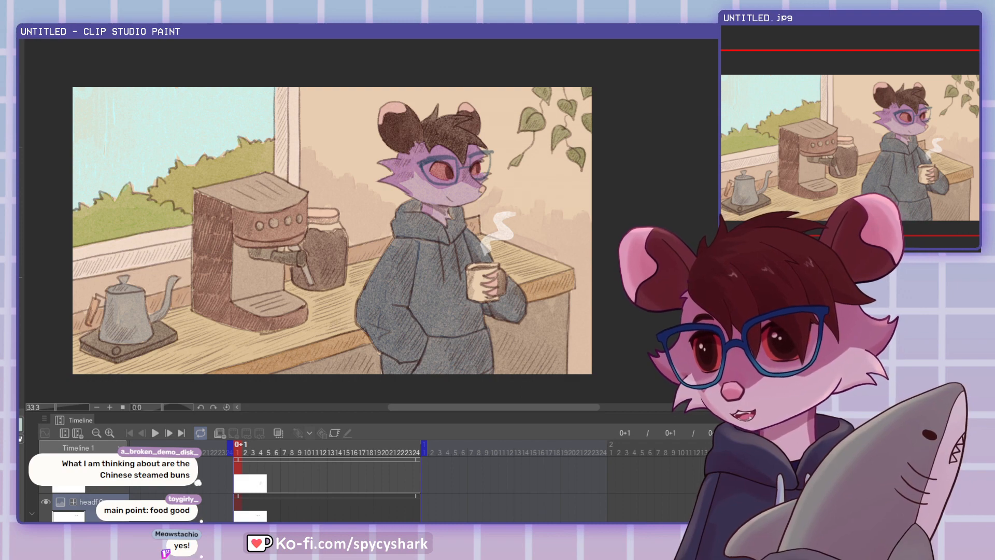
pyautogui.scroll(5, 66, 105)
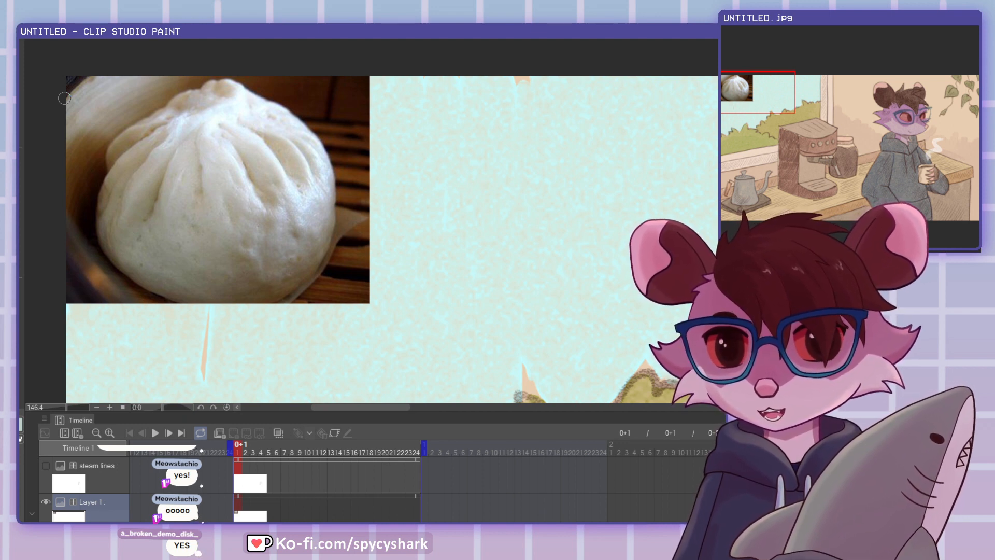
pyautogui.scroll(3, 64, 98)
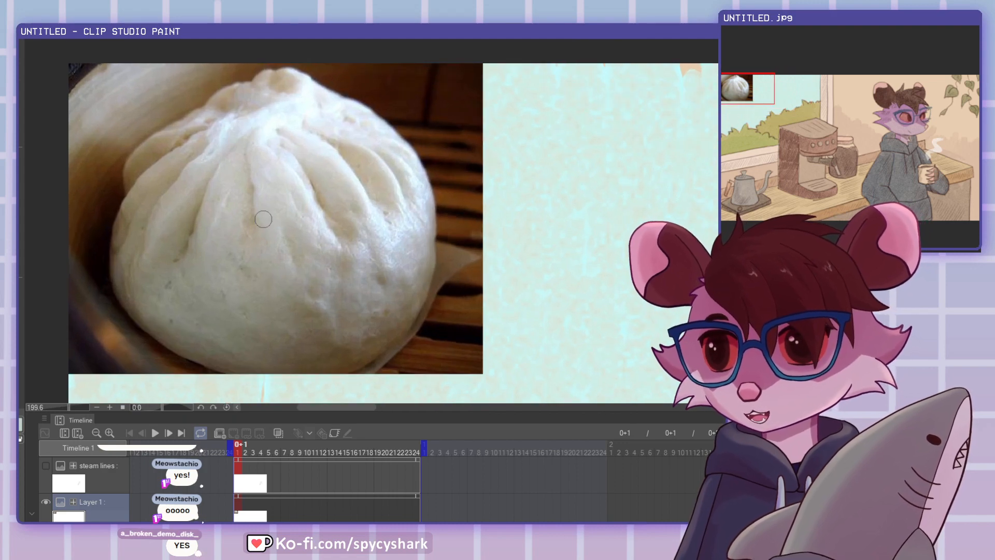
pyautogui.scroll(-1, 255, 196)
pyautogui.scroll(-6, 255, 195)
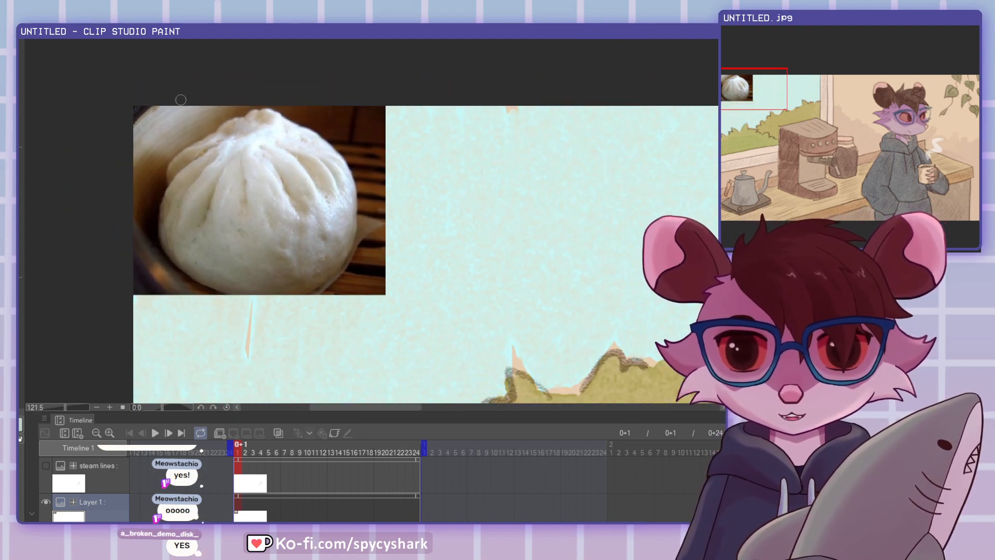
pyautogui.scroll(-2, 185, 107)
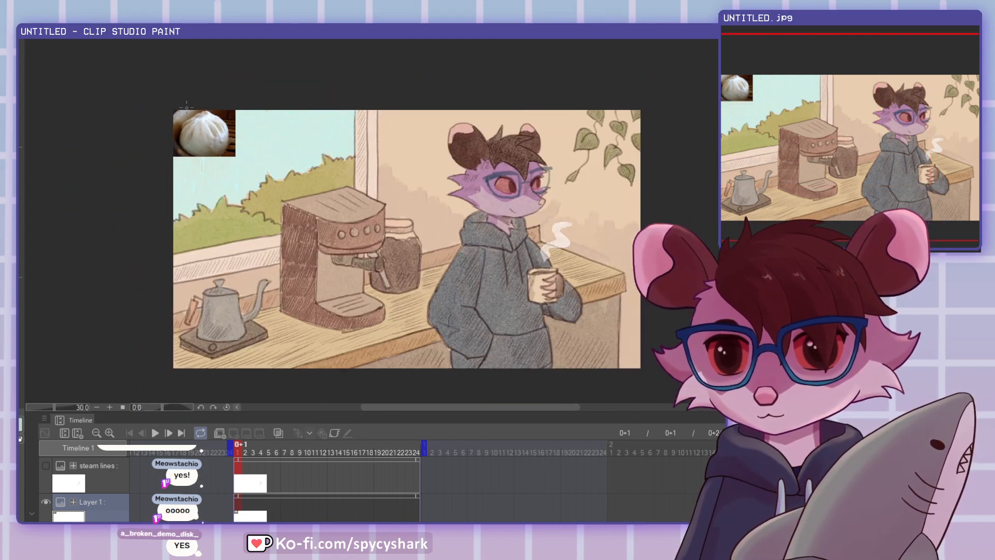
pyautogui.hotkey('ctrl', 'z')
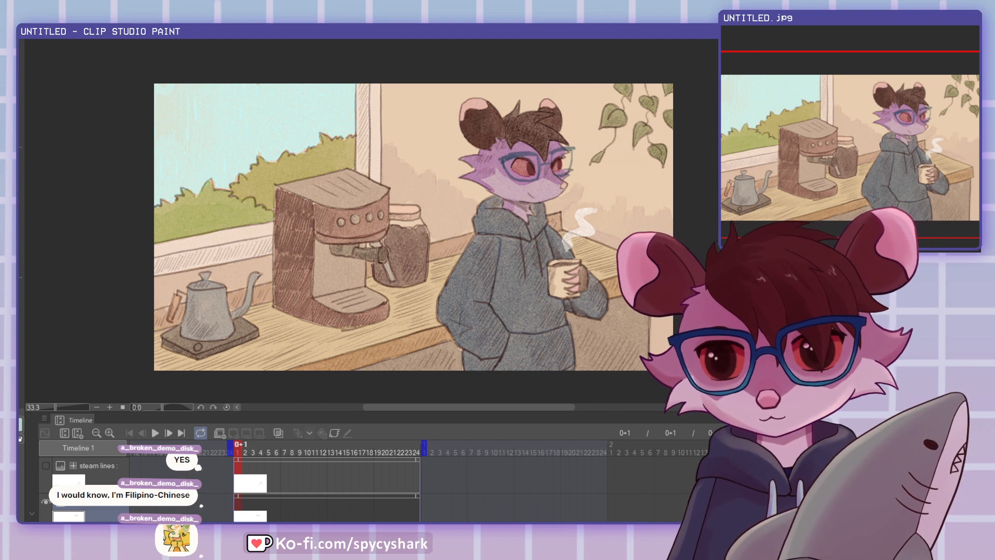
# Step: Play the kitchen scene's timeline briefly, stop it, and look at the writing-character animation for comparison
pyautogui.scroll(-2, 332, 214)
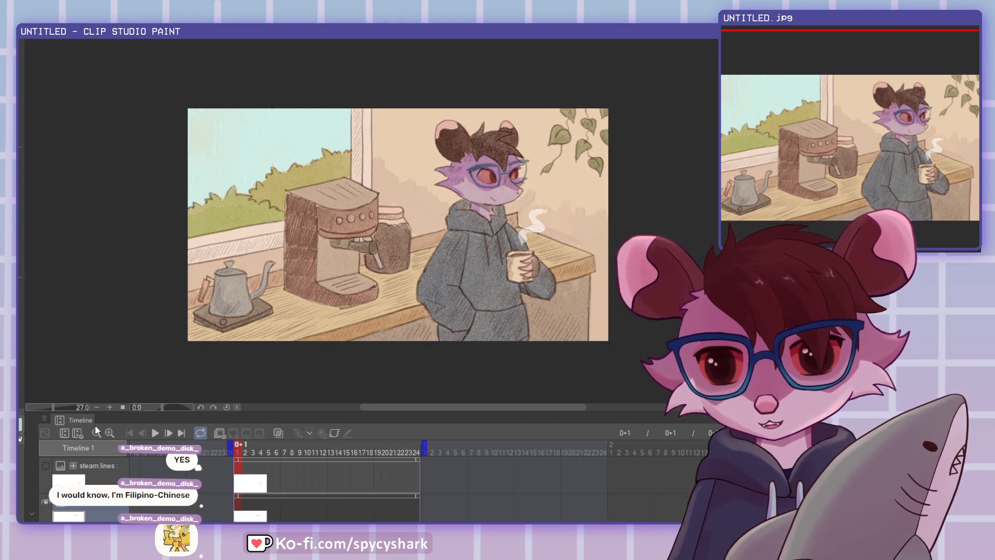
pyautogui.click(152, 433)
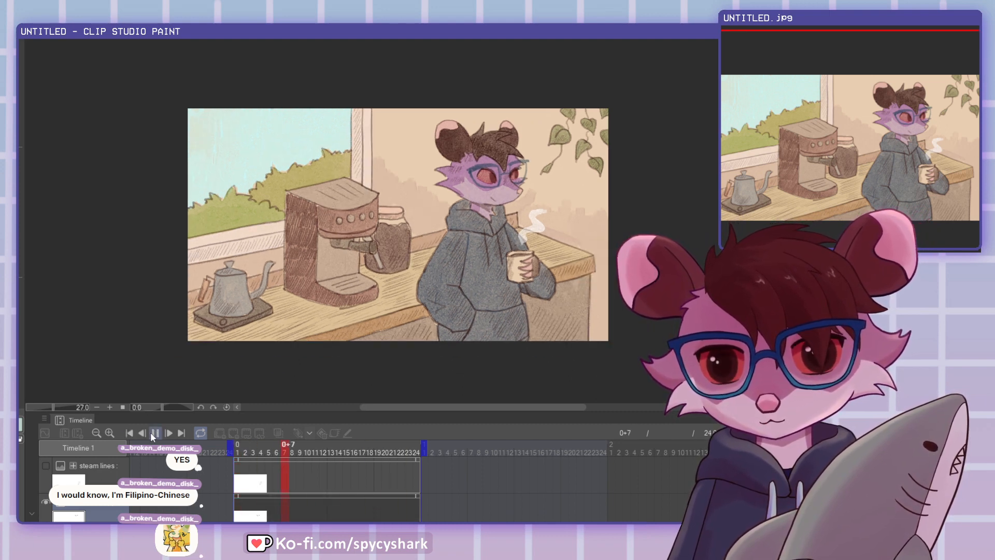
pyautogui.click(152, 434)
pyautogui.scroll(2, 452, 248)
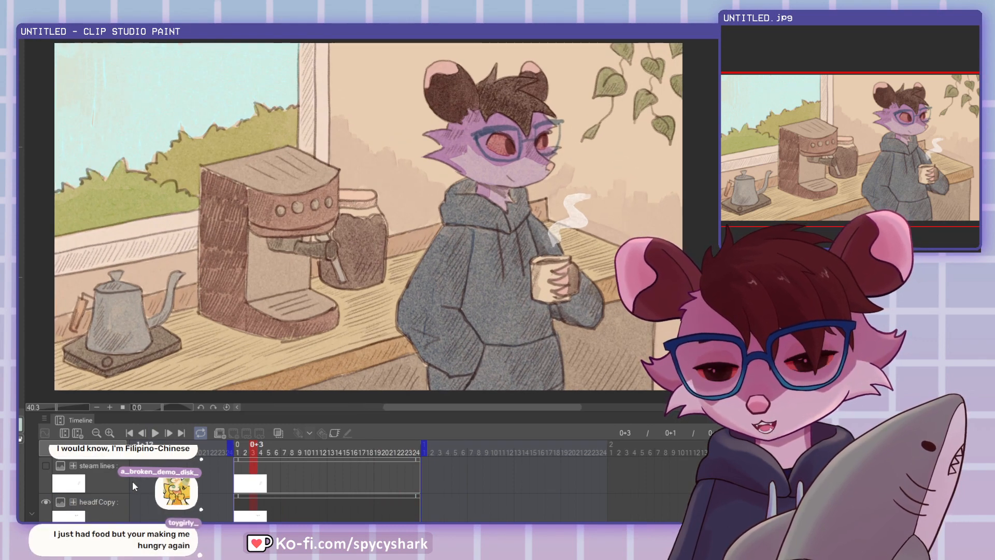
pyautogui.click(130, 34)
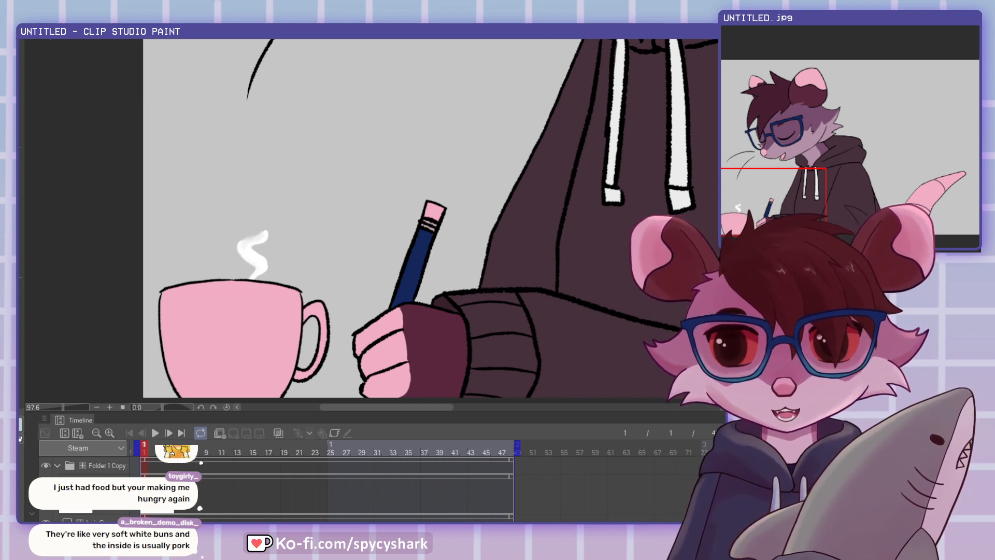
pyautogui.click(50, 36)
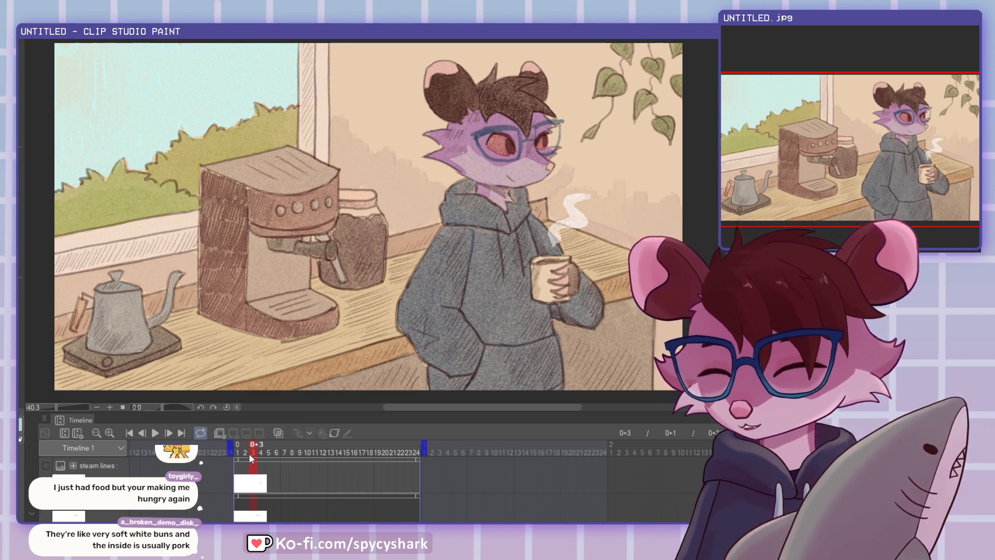
# Step: Return the kitchen scene's playhead to frame 1 and find the steam 3 layer among the timeline tracks
pyautogui.moveTo(255, 446); pyautogui.dragTo(230, 452)
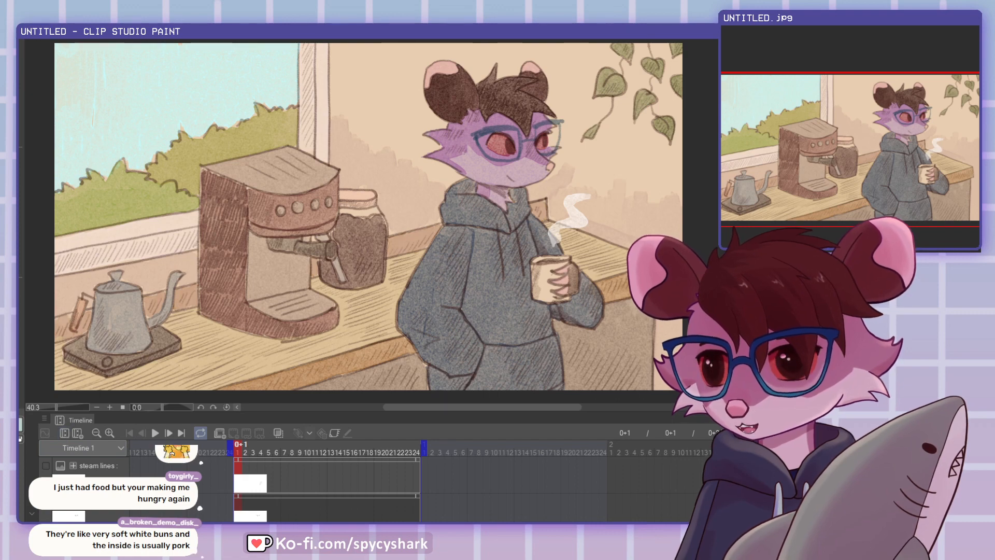
pyautogui.click(46, 33)
pyautogui.click(59, 39)
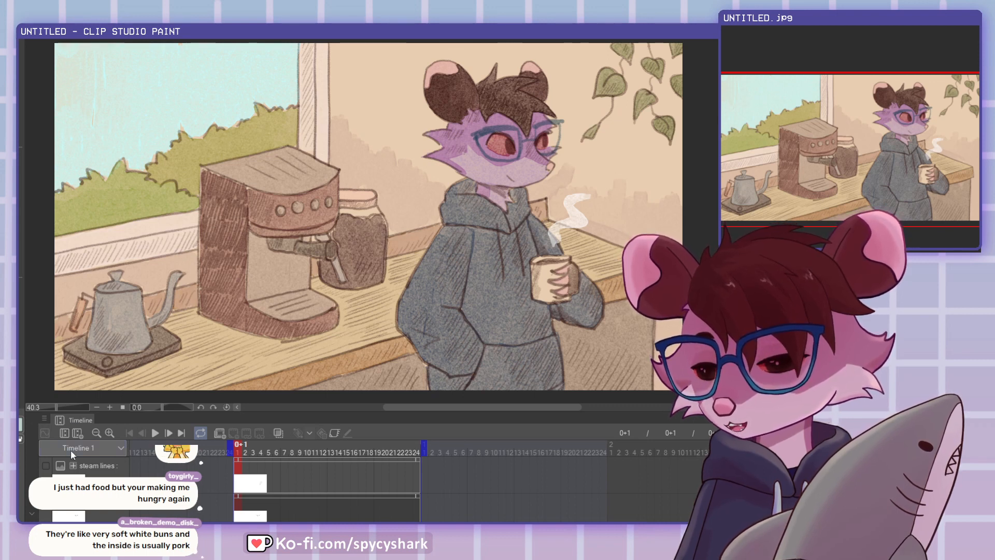
pyautogui.scroll(-3, 103, 491)
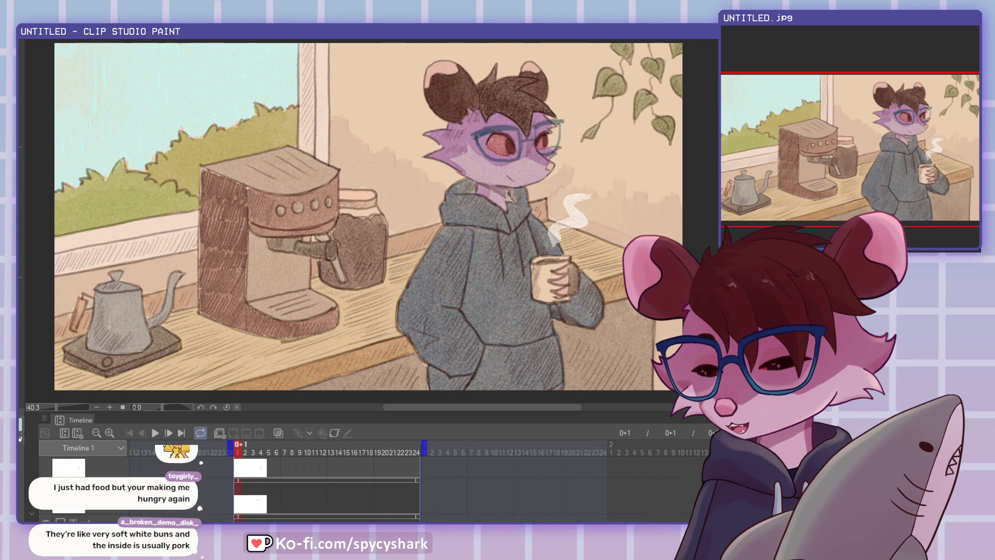
pyautogui.scroll(2, 104, 492)
pyautogui.scroll(-4, 104, 491)
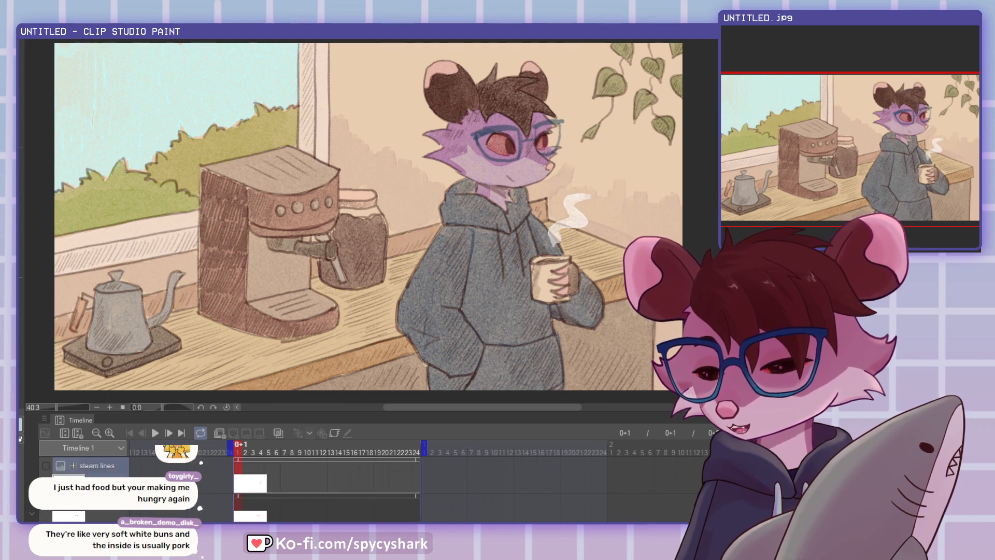
pyautogui.scroll(4, 103, 491)
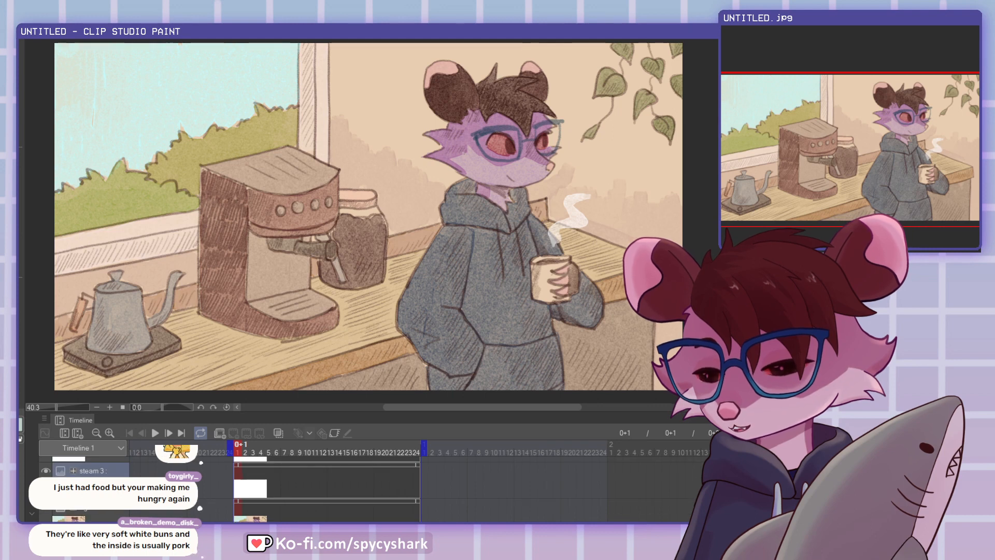
# Step: Add an animation folder above the steam 3 layer, create its first cel 1 and assign it to frame 1
pyautogui.click(284, 298)
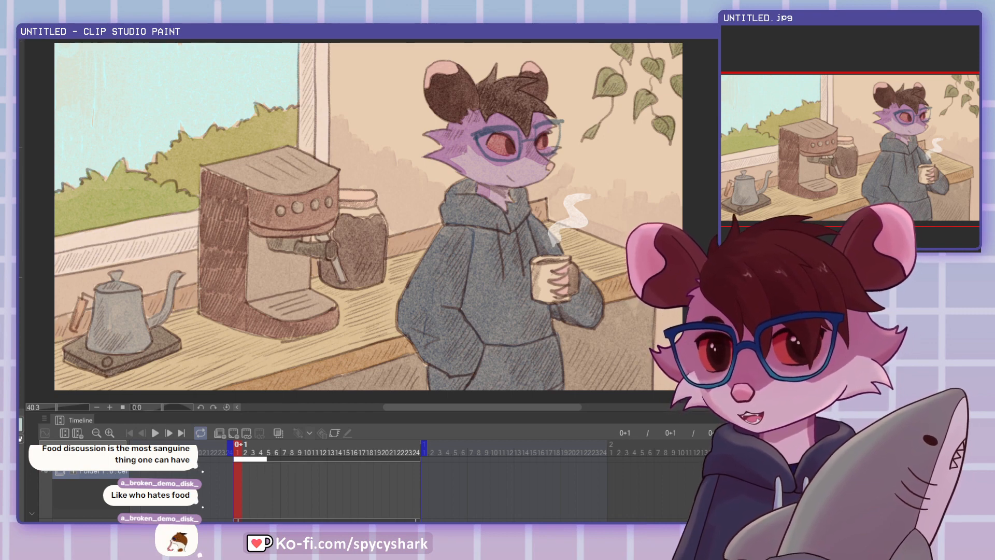
pyautogui.scroll(-3, 330, 213)
pyautogui.scroll(3, 331, 214)
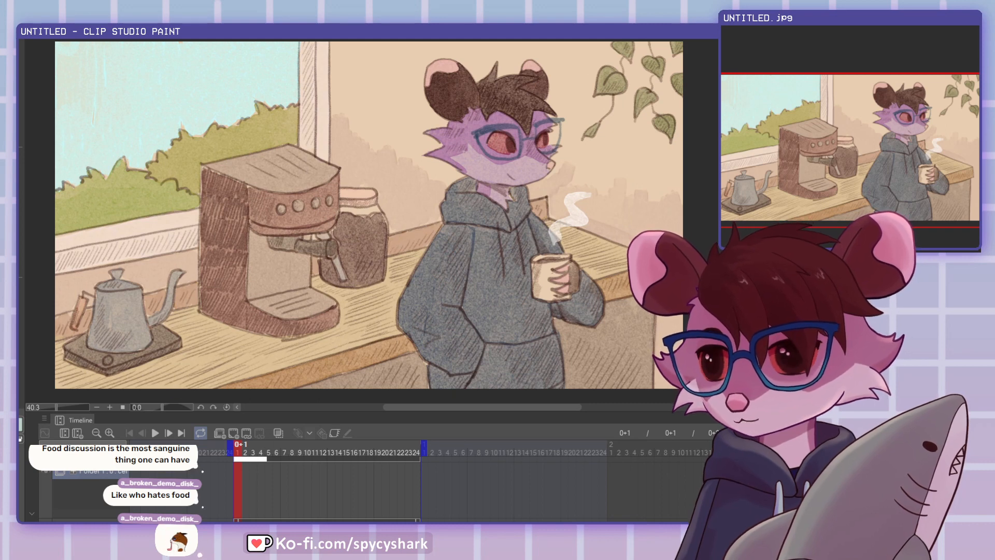
pyautogui.hotkey('ctrl', 'shift', 'n')
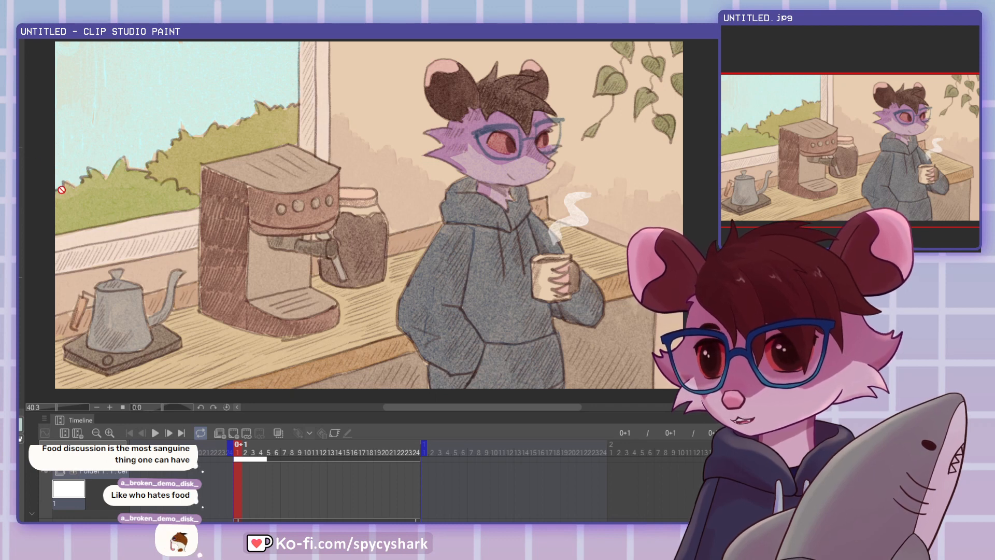
pyautogui.scroll(4, 264, 480)
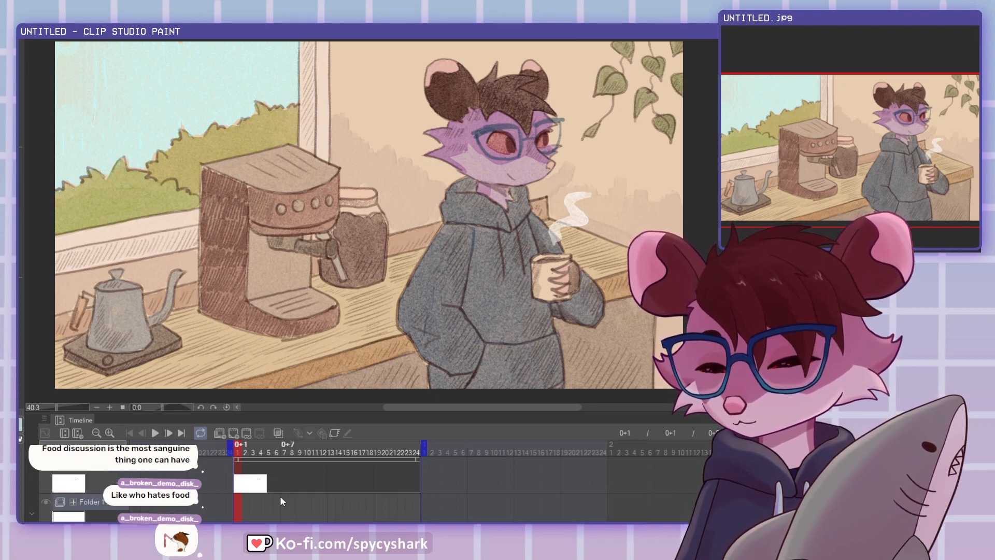
pyautogui.scroll(-4, 248, 496)
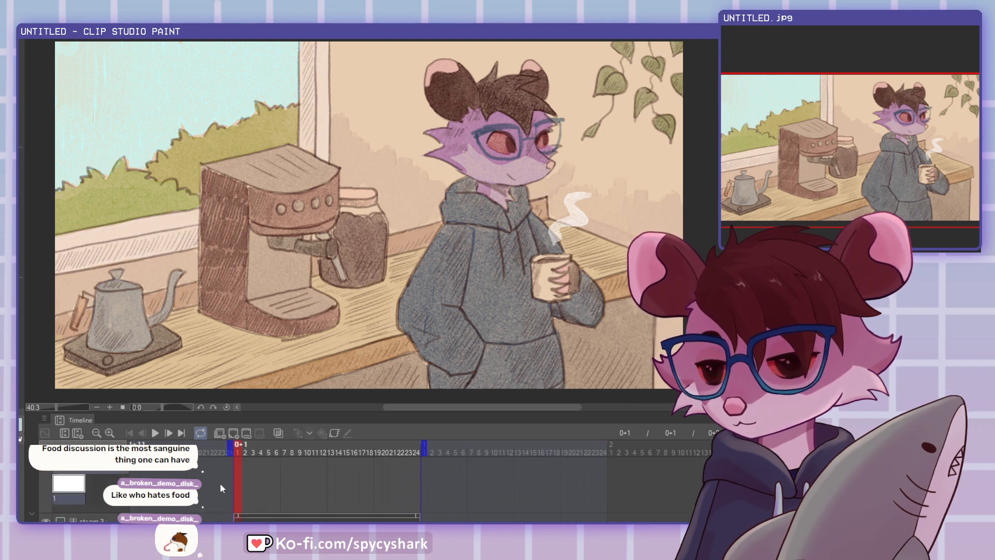
pyautogui.scroll(2, 234, 493)
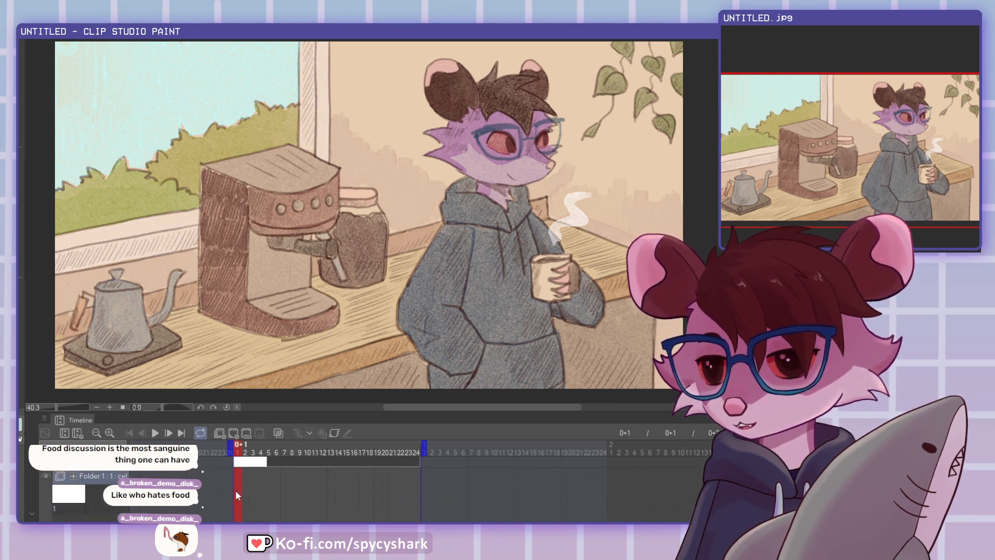
pyautogui.click(247, 222)
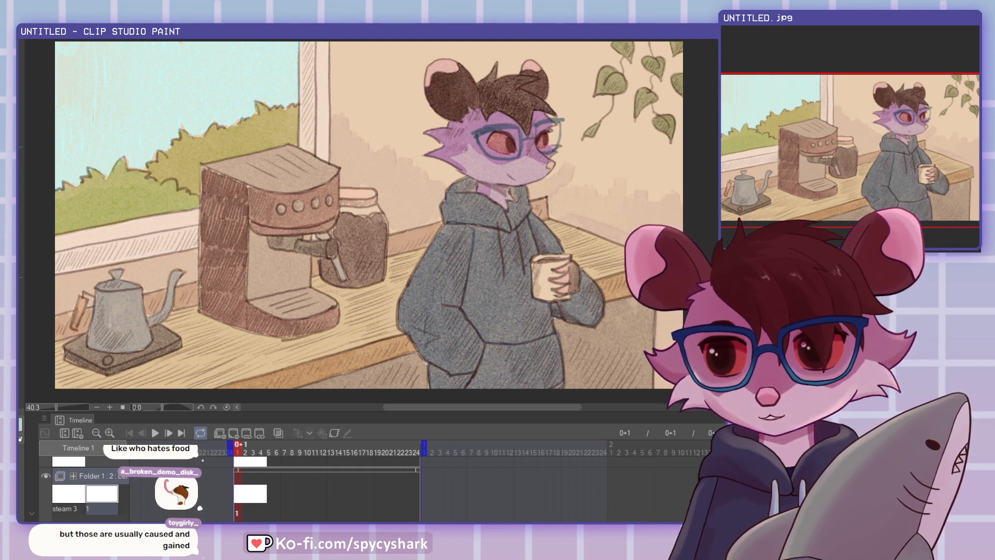
# Step: Undo placing the steam 3 layer inside the animation folder
pyautogui.click(69, 494)
pyautogui.hotkey('ctrl', 'z')
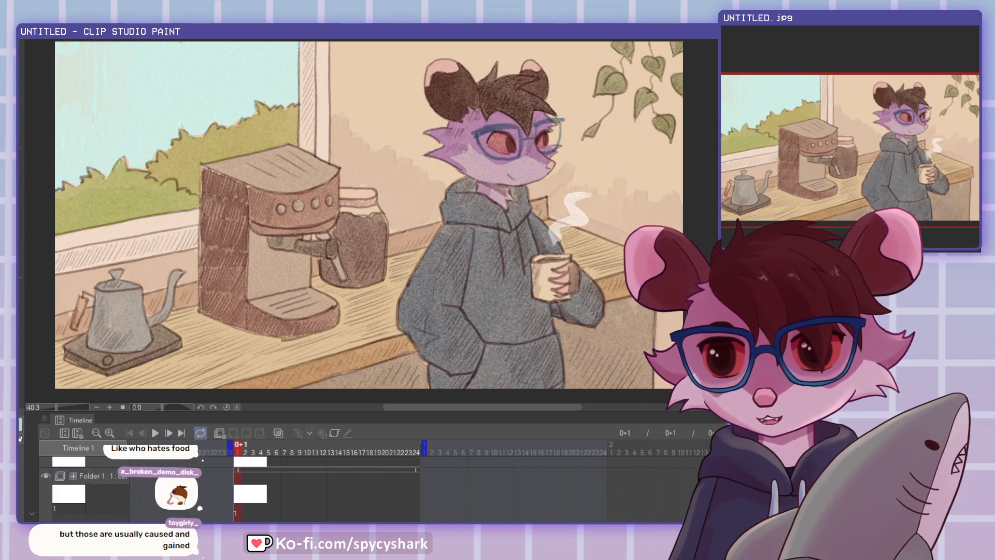
pyautogui.hotkey('ctrl', 'z')
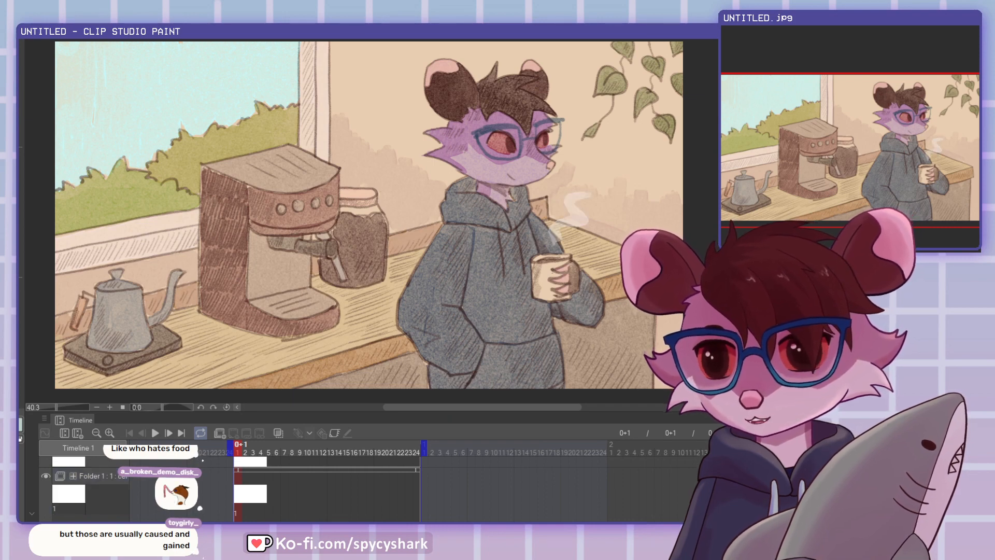
# Step: Fade the existing steam above the mug to serve as a guide and select cel 1 for drawing
pyautogui.click(68, 494)
pyautogui.scroll(-2, 79, 203)
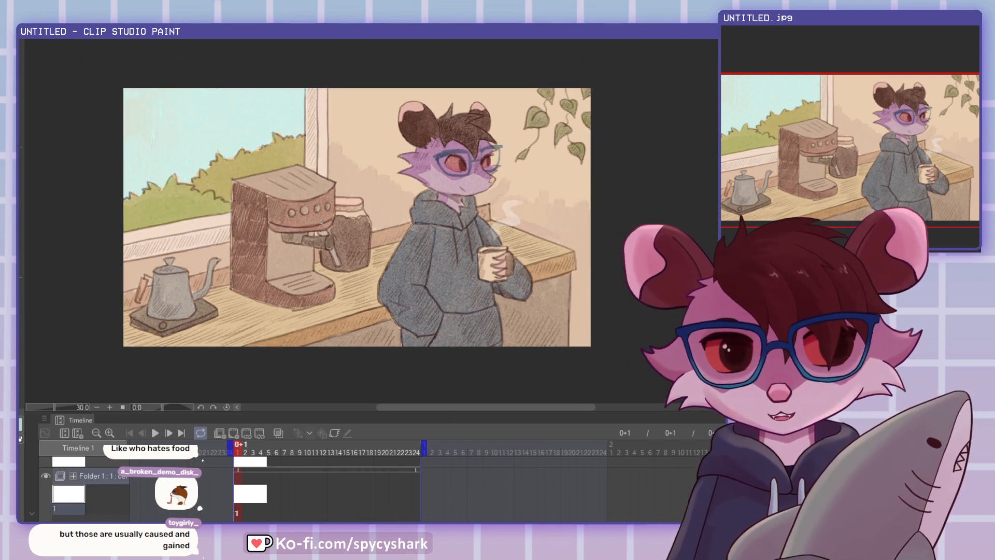
pyautogui.scroll(10, 529, 207)
pyautogui.scroll(2, 432, 181)
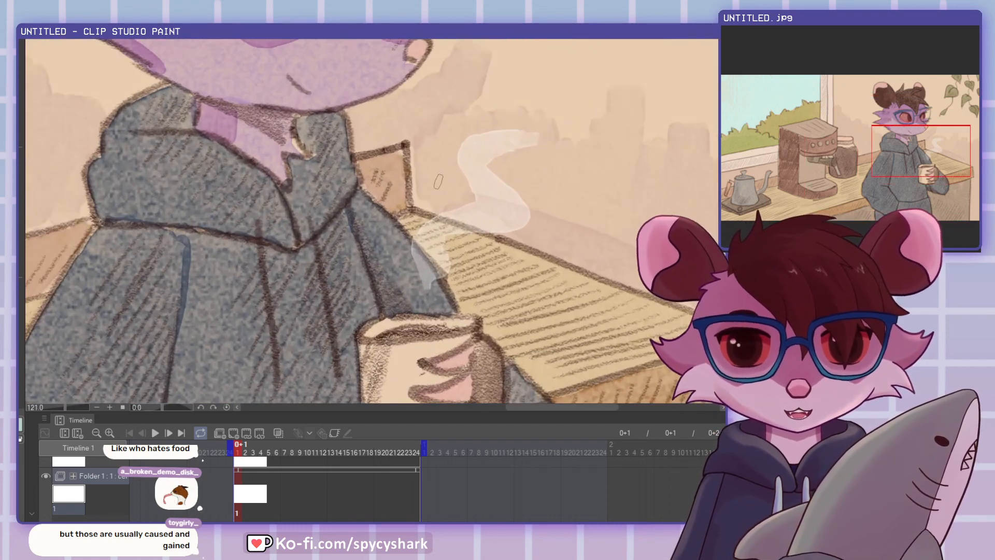
pyautogui.moveTo(272, 250); pyautogui.dragTo(224, 248)
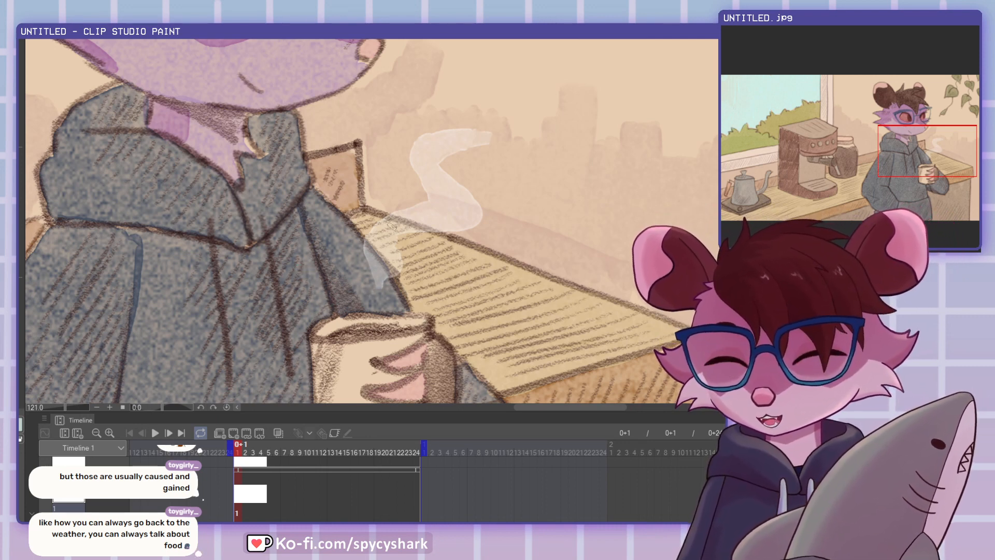
# Step: Check the steam in the first frames of the writing-character animation and return to the kitchen scene
pyautogui.hotkey('ctrl', 'Tab')
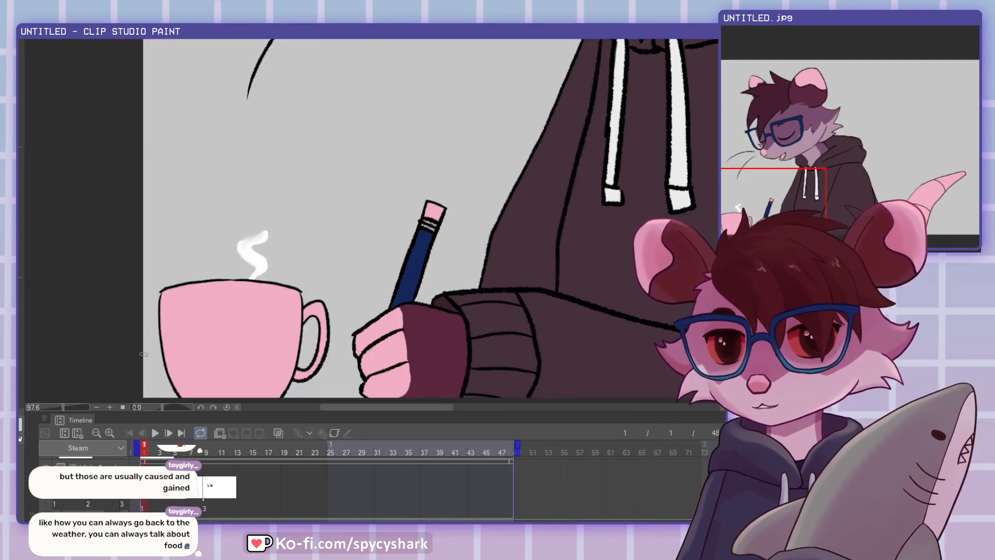
pyautogui.click(206, 452)
pyautogui.click(145, 445)
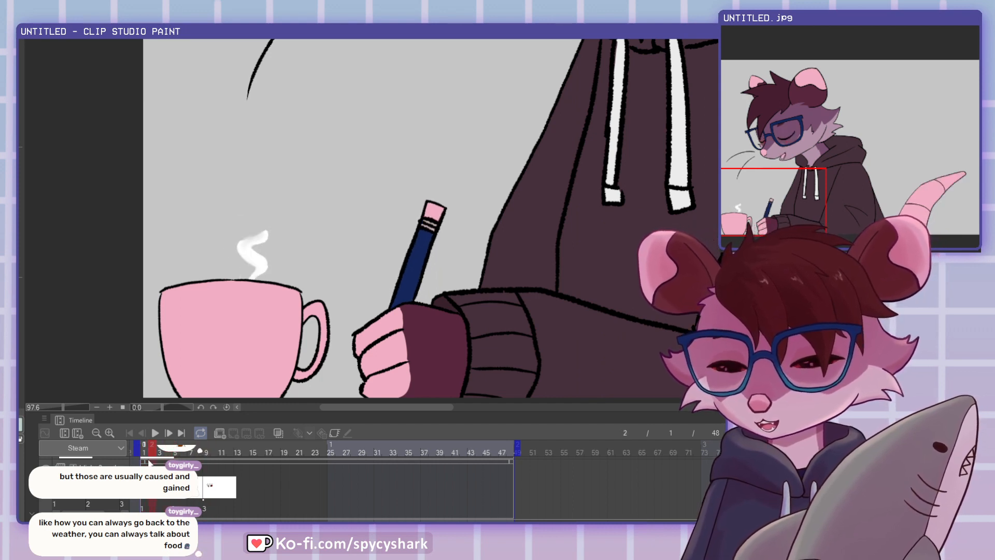
pyautogui.hotkey('ctrl', 'Tab')
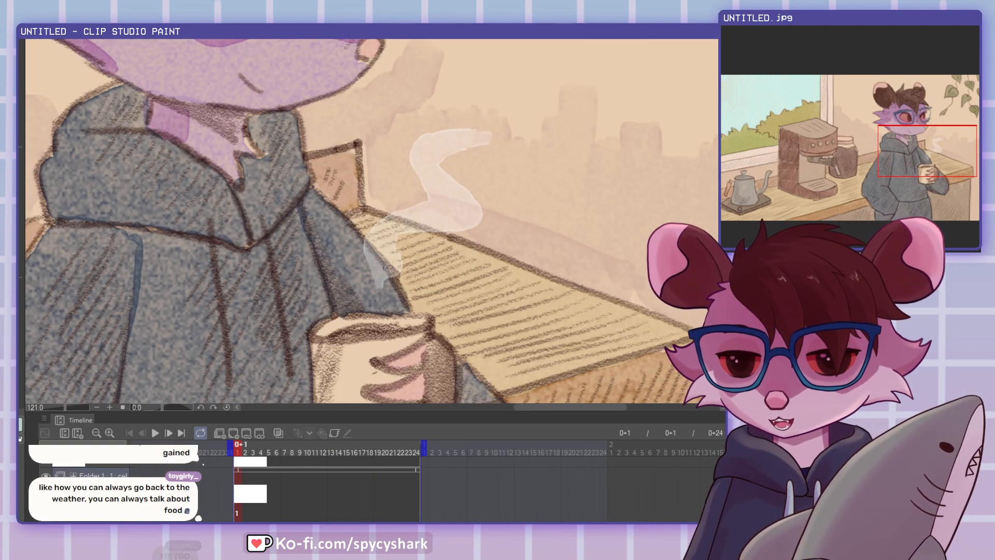
# Step: Paint a small white curl of steam rising from the mug's rim on cel 1, below the faded steam
pyautogui.hotkey('ctrl', 'z')
pyautogui.moveTo(400, 261); pyautogui.dragTo(382, 327)
pyautogui.moveTo(386, 276)
pyautogui.mouseDown()
pyautogui.moveTo(397, 298)
pyautogui.moveTo(384, 325)
pyautogui.mouseUp()
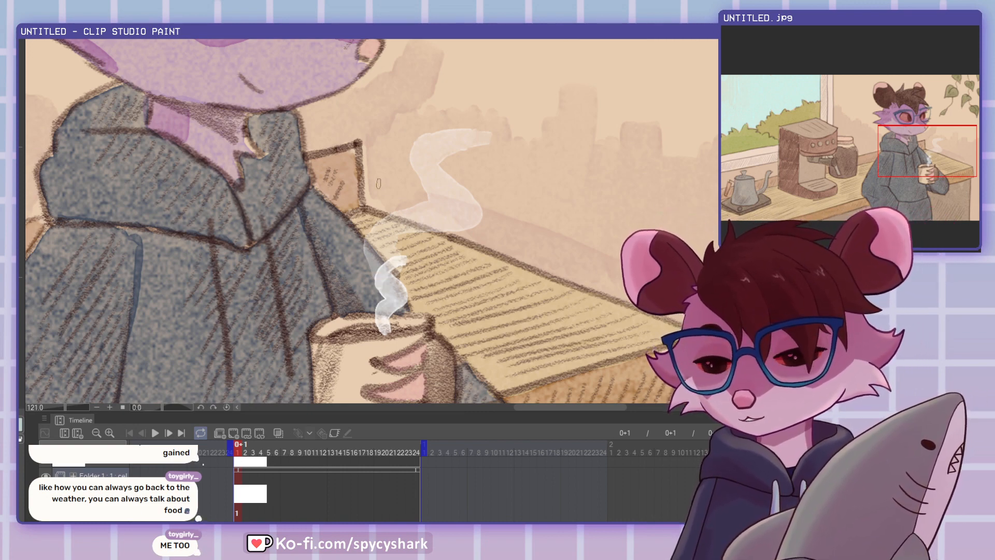
pyautogui.scroll(-6, 419, 214)
pyautogui.scroll(2, 419, 215)
pyautogui.scroll(4, 436, 243)
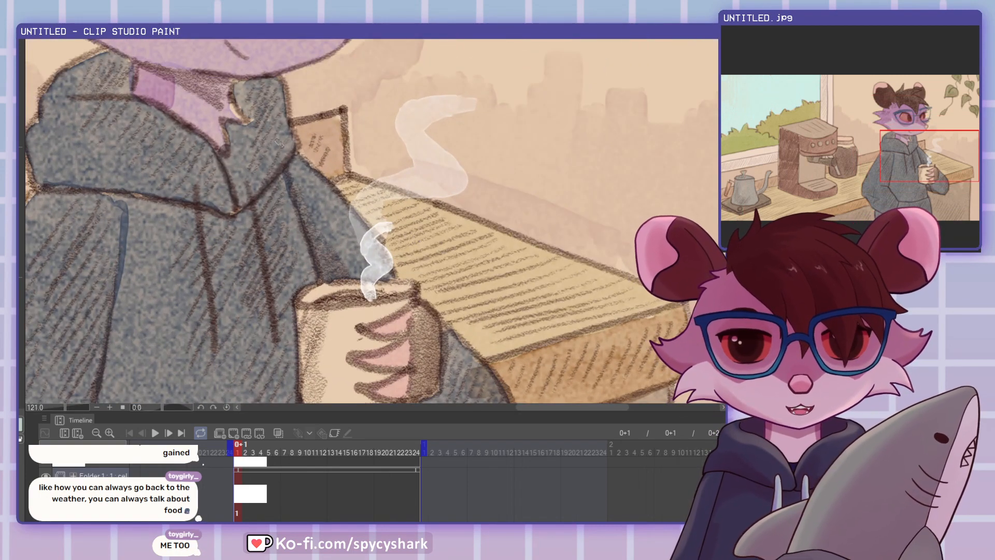
# Step: Examine the larger steam shape at frame 5 of the writing-character animation and return to the kitchen scene
pyautogui.scroll(1, 418, 237)
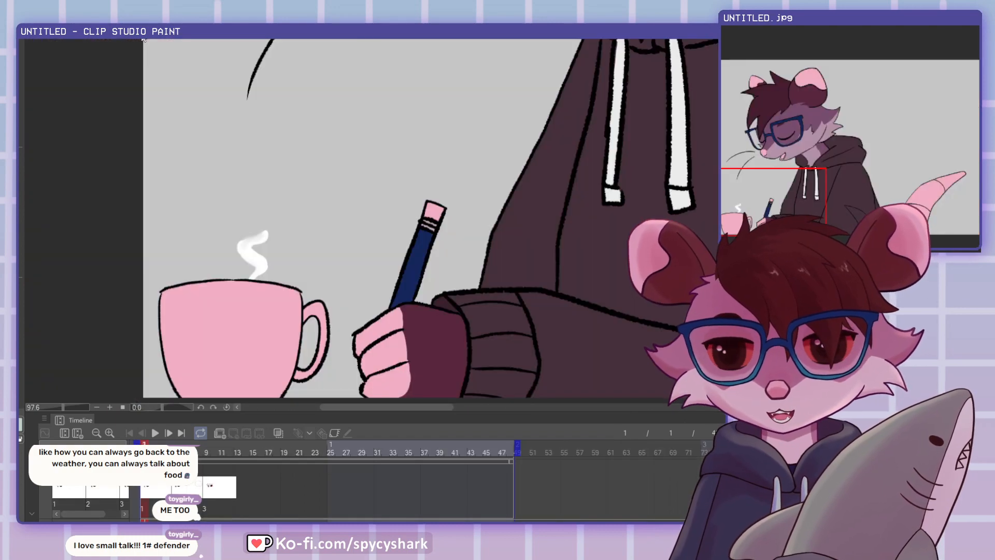
pyautogui.scroll(-2, 212, 182)
pyautogui.scroll(6, 214, 281)
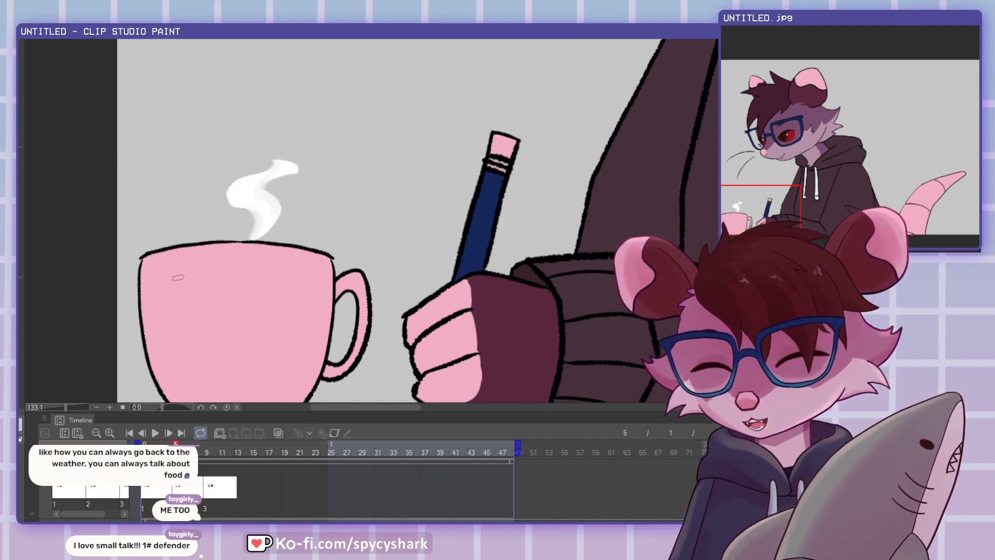
pyautogui.click(311, 32)
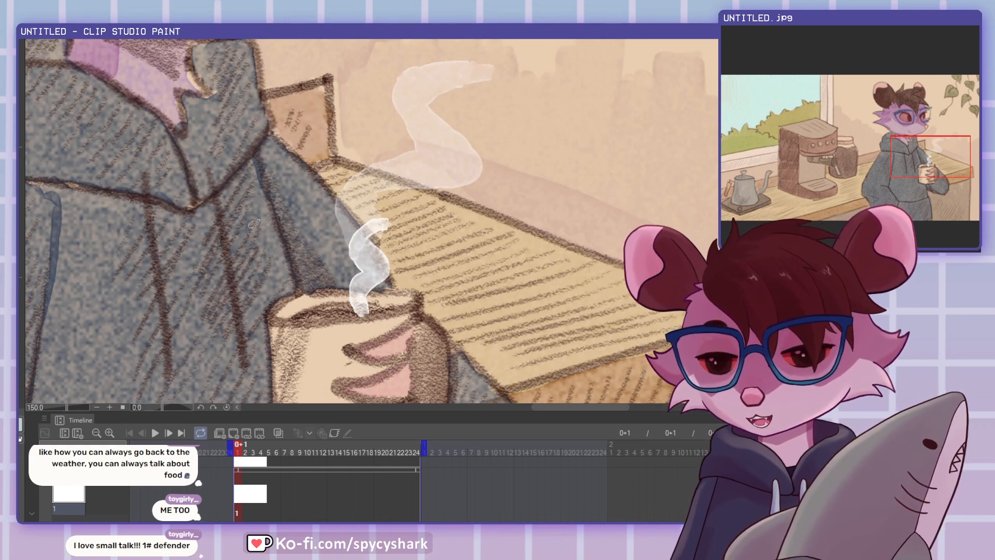
# Step: Add a second steam cel to the animation folder and place it on the timeline at frame 4
pyautogui.scroll(2, 446, 285)
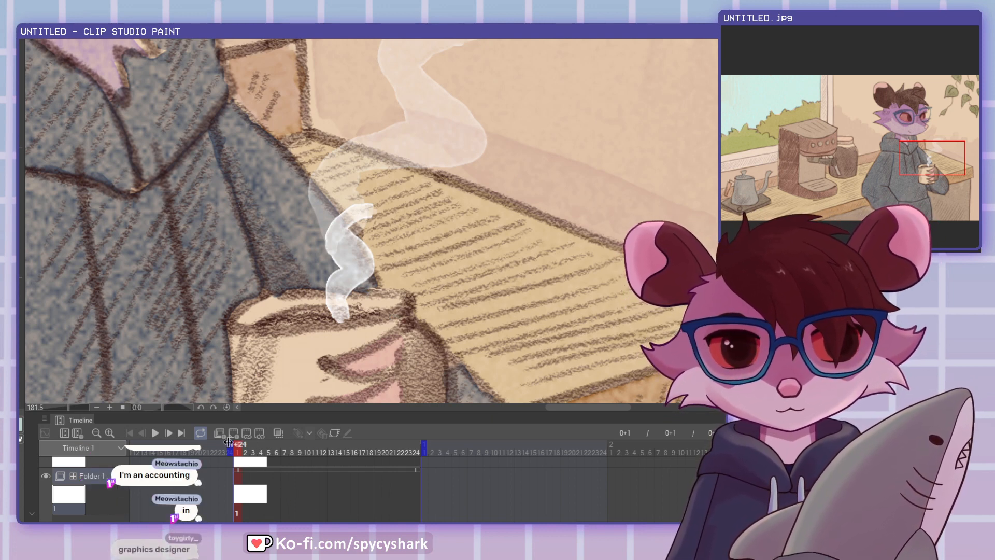
pyautogui.moveTo(276, 450)
pyautogui.mouseDown()
pyautogui.moveTo(298, 452)
pyautogui.moveTo(270, 454)
pyautogui.mouseUp()
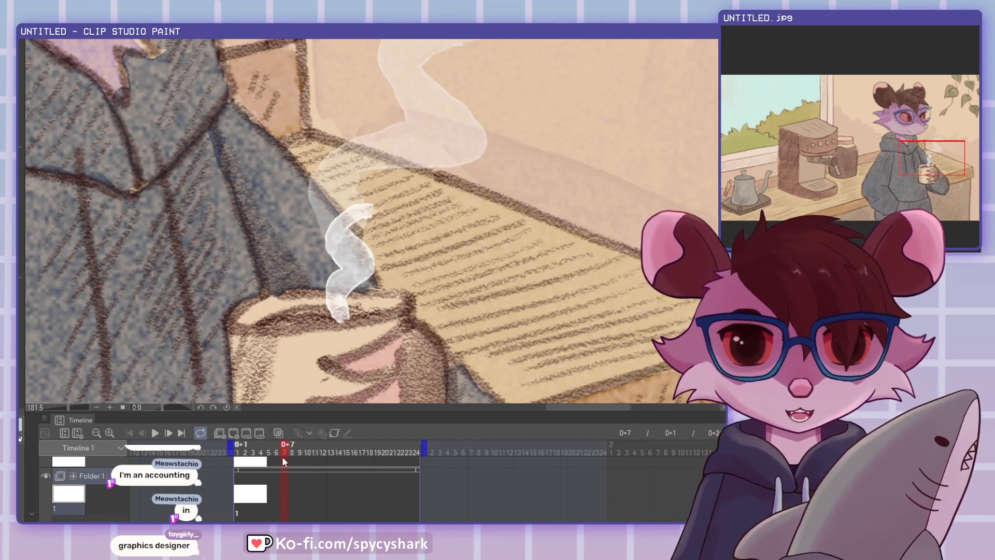
pyautogui.moveTo(283, 457); pyautogui.dragTo(282, 458)
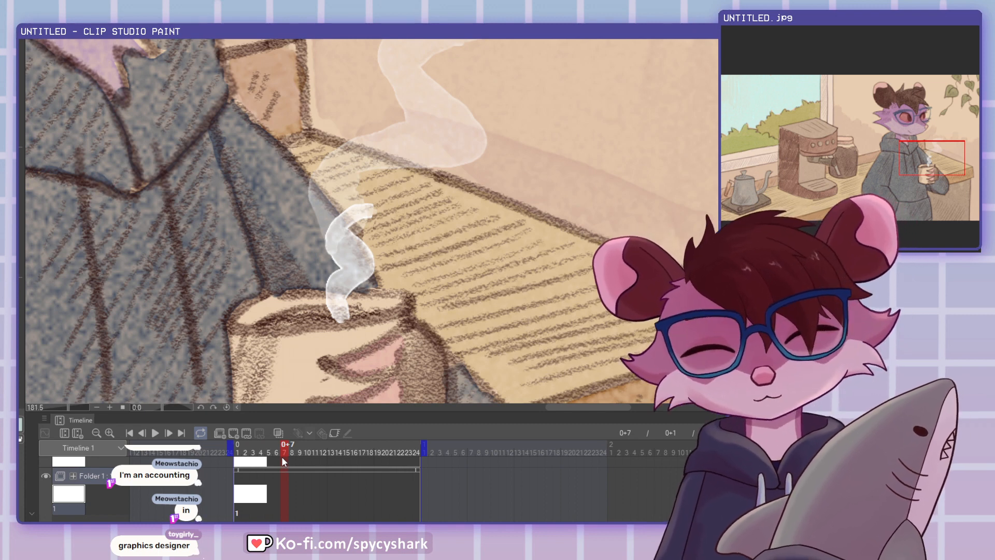
pyautogui.click(274, 496)
pyautogui.click(270, 494)
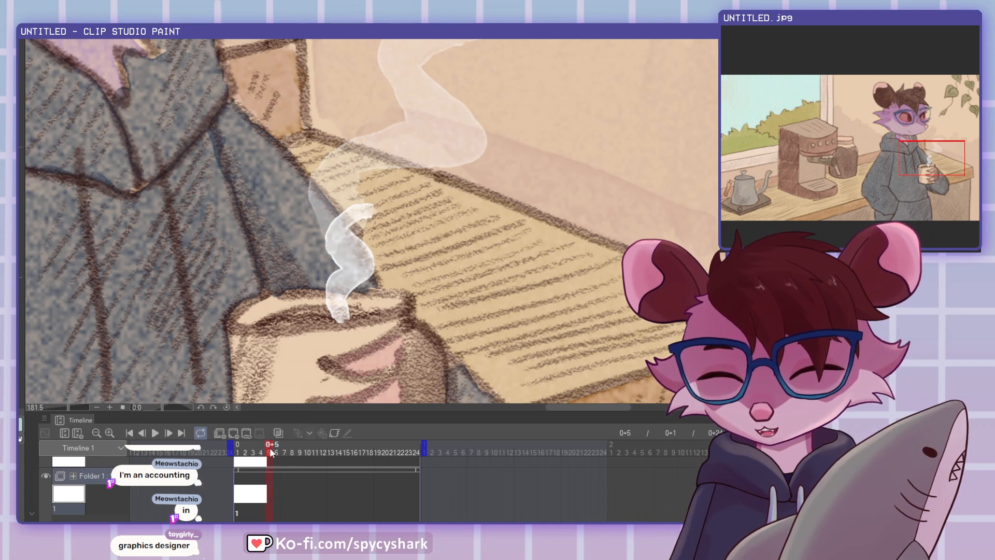
pyautogui.click(292, 457)
pyautogui.moveTo(332, 465); pyautogui.dragTo(259, 499)
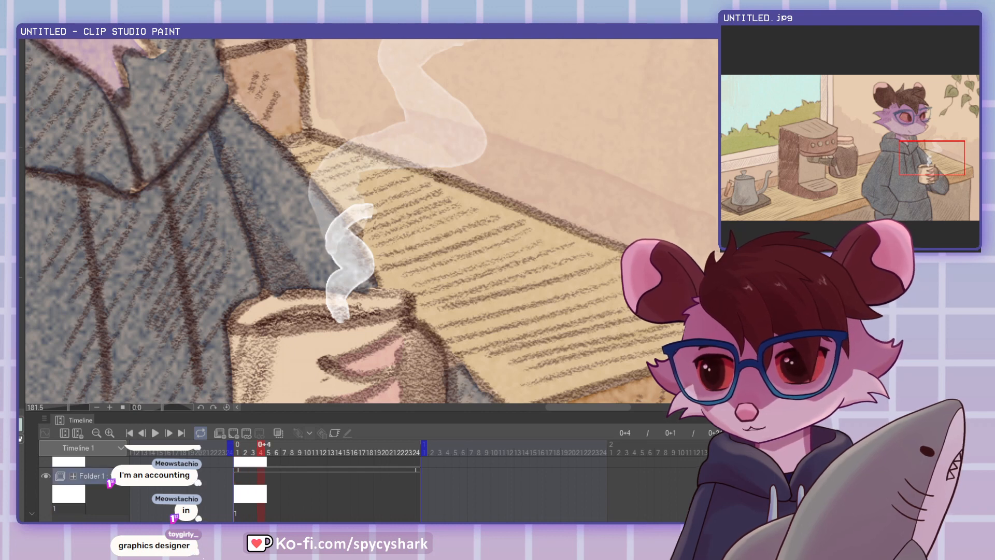
pyautogui.click(69, 495)
pyautogui.hotkey('ctrl', 'shift', 'n')
pyautogui.moveTo(262, 497)
pyautogui.mouseDown()
pyautogui.moveTo(279, 495)
pyautogui.moveTo(259, 495)
pyautogui.mouseUp()
pyautogui.click(260, 499)
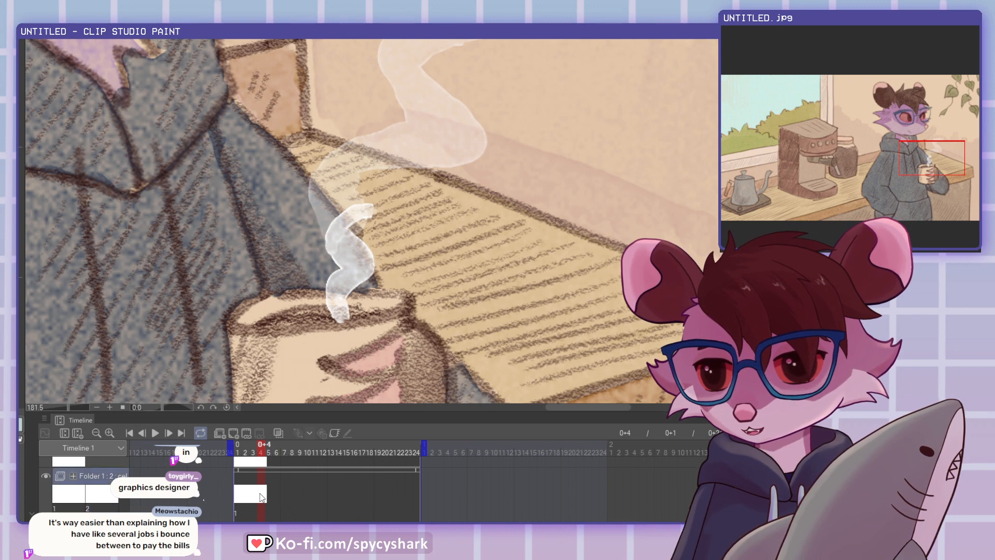
pyautogui.hotkey('ctrl', 'shift', 'n')
pyautogui.click(237, 496)
pyautogui.click(260, 496)
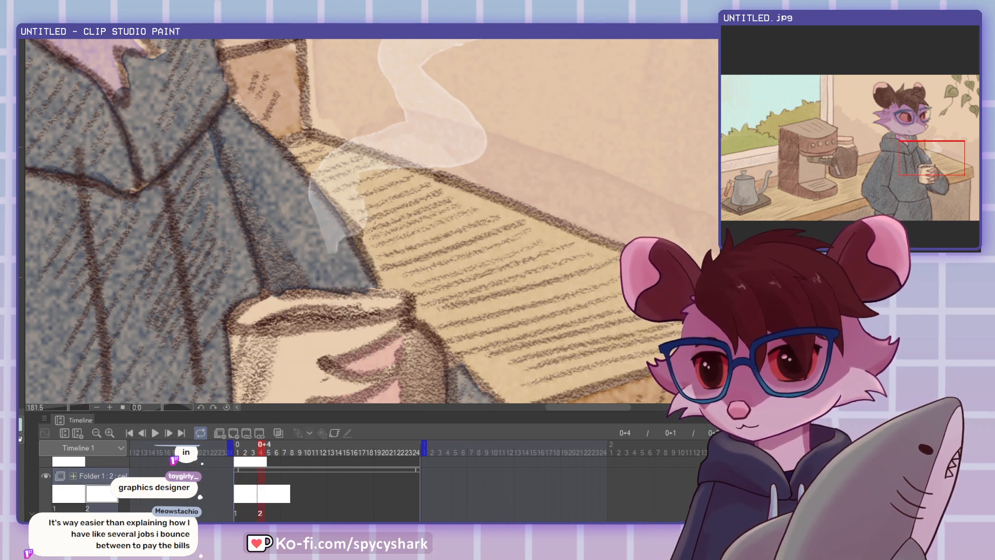
# Step: Turn on onion skin, hide the faded steam guide and paint a fuller white steam curl above the mug on cel 2
pyautogui.click(278, 432)
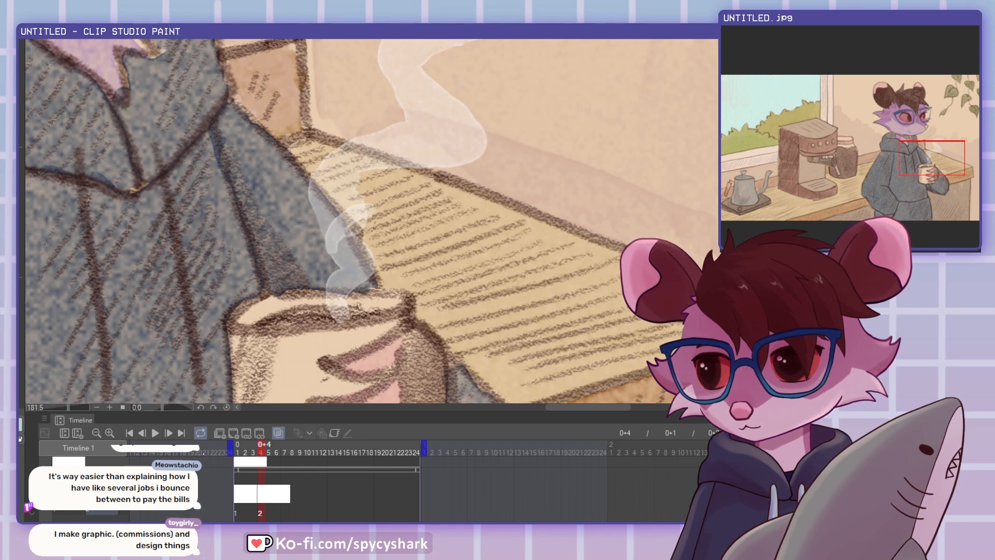
pyautogui.hotkey('ctrl', 'z')
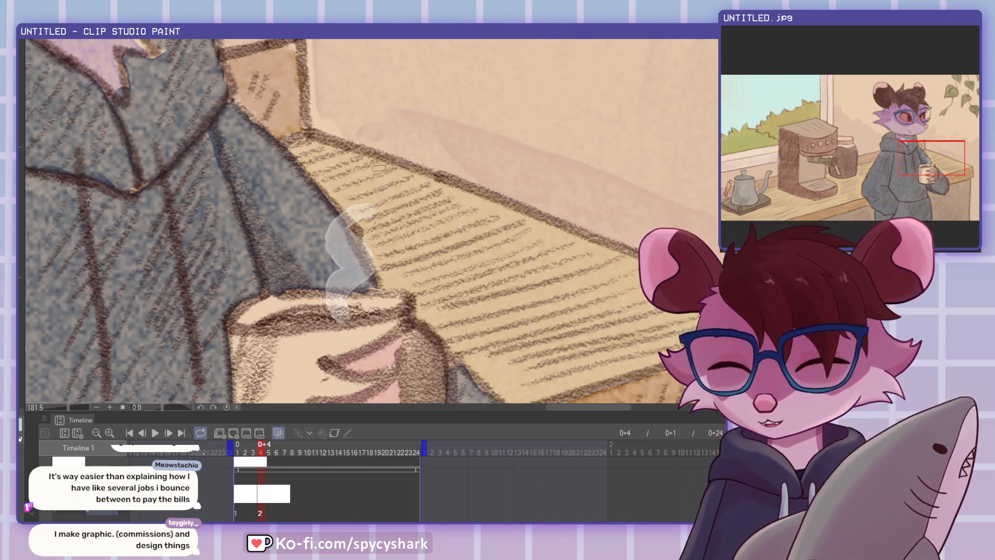
pyautogui.moveTo(392, 187)
pyautogui.mouseDown()
pyautogui.moveTo(342, 205)
pyautogui.moveTo(344, 215)
pyautogui.moveTo(387, 191)
pyautogui.moveTo(343, 240)
pyautogui.moveTo(369, 210)
pyautogui.moveTo(339, 218)
pyautogui.moveTo(342, 249)
pyautogui.mouseUp()
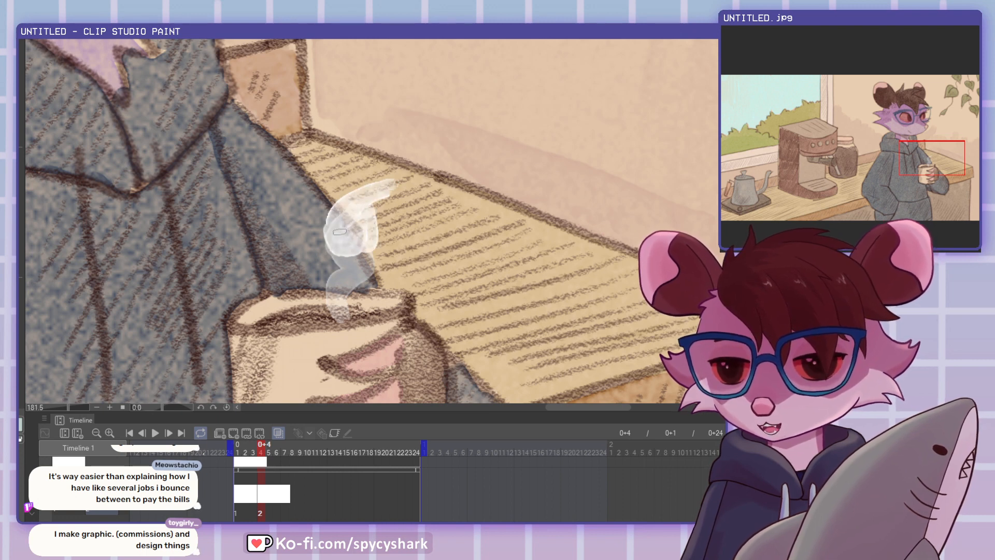
pyautogui.moveTo(358, 212)
pyautogui.mouseDown()
pyautogui.moveTo(338, 240)
pyautogui.moveTo(364, 278)
pyautogui.moveTo(343, 313)
pyautogui.moveTo(361, 237)
pyautogui.moveTo(358, 265)
pyautogui.mouseUp()
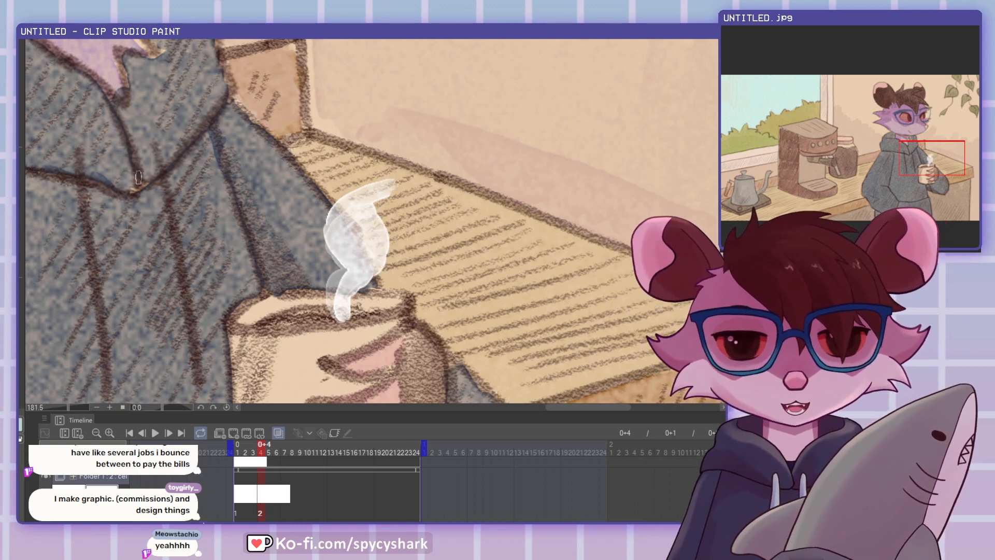
# Step: Scrub through the new steam frames, study the steam from frame 5 onward in the writing-character animation and return to the kitchen scene
pyautogui.click(245, 447)
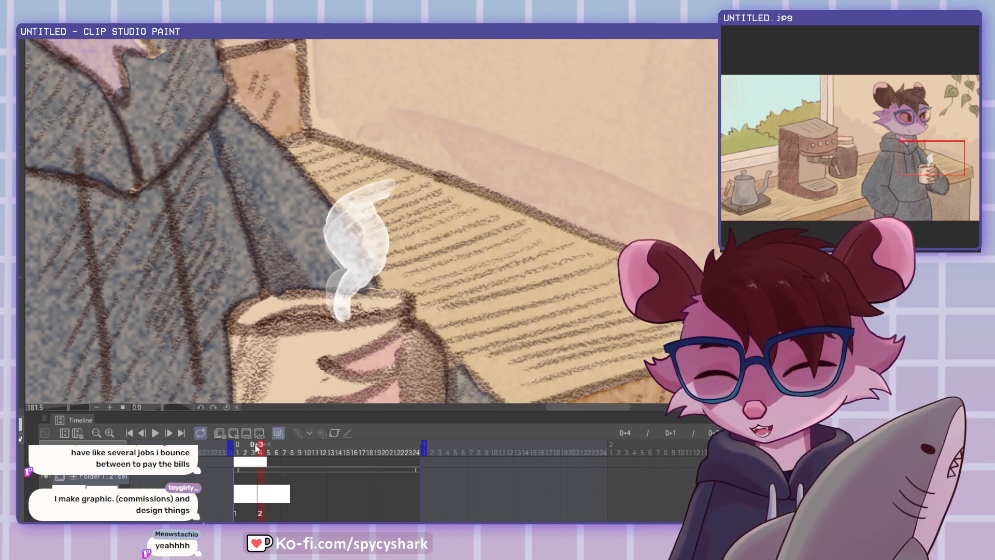
pyautogui.moveTo(244, 449); pyautogui.dragTo(302, 455)
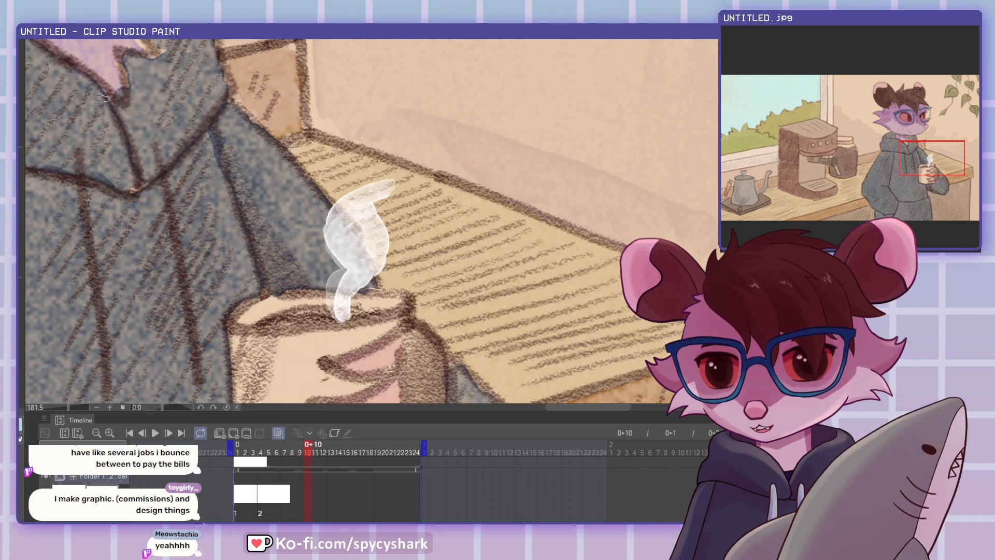
pyautogui.hotkey('ctrl', 'Tab')
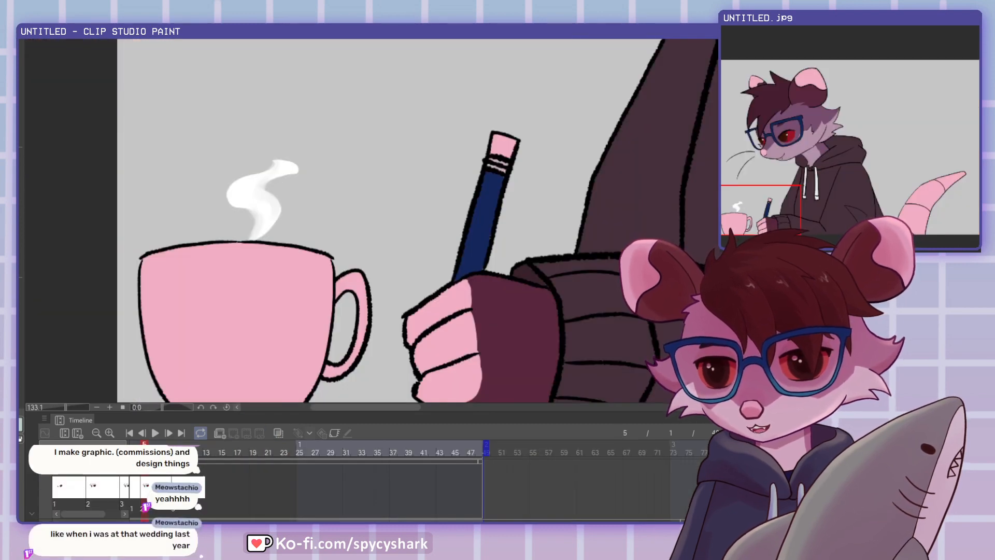
pyautogui.press('.')
pyautogui.press(',')
pyautogui.press('.')
pyautogui.press(',')
pyautogui.moveTo(161, 453)
pyautogui.mouseDown()
pyautogui.moveTo(231, 453)
pyautogui.moveTo(165, 453)
pyautogui.moveTo(202, 454)
pyautogui.mouseUp()
pyautogui.hotkey('ctrl', 'Tab')
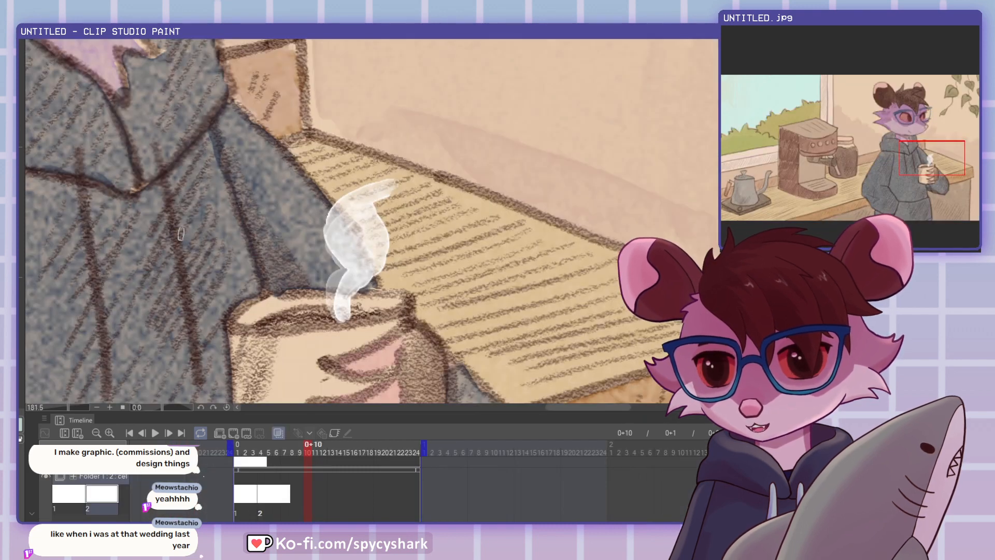
# Step: Add cel 3 at frame 7 and paint a thinner steam wisp on it, lifted off the mug and reaching higher than cel 2
pyautogui.hotkey('ctrl', 'shift', 'n')
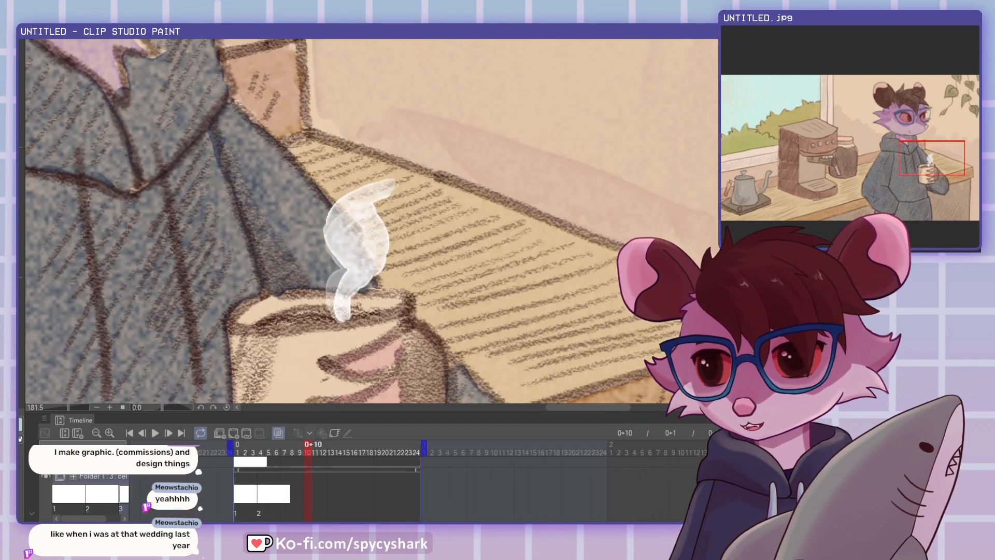
pyautogui.click(287, 493)
pyautogui.rightClick(288, 494)
pyautogui.click(307, 277)
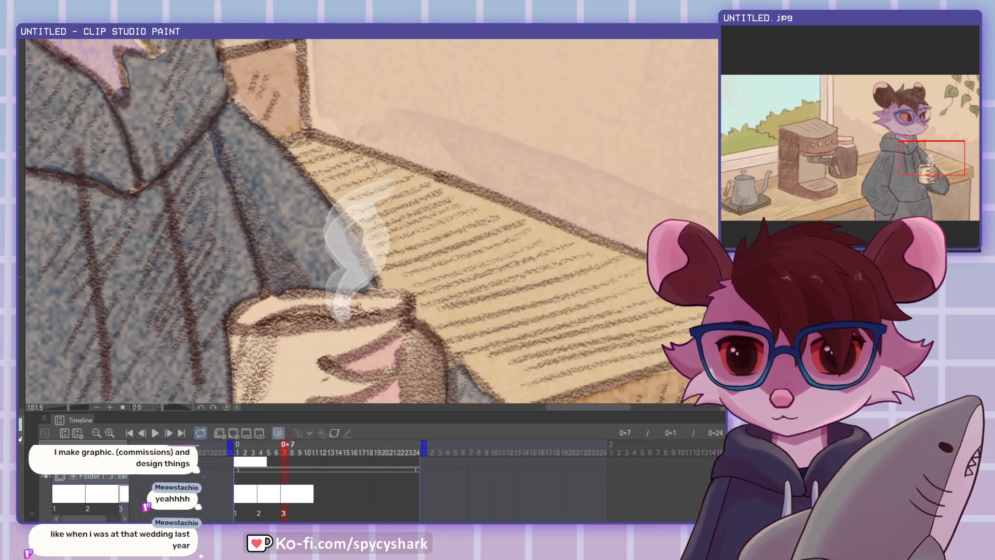
pyautogui.moveTo(386, 163)
pyautogui.mouseDown()
pyautogui.moveTo(350, 192)
pyautogui.moveTo(339, 224)
pyautogui.moveTo(368, 266)
pyautogui.moveTo(378, 238)
pyautogui.moveTo(353, 196)
pyautogui.moveTo(350, 231)
pyautogui.moveTo(371, 249)
pyautogui.mouseUp()
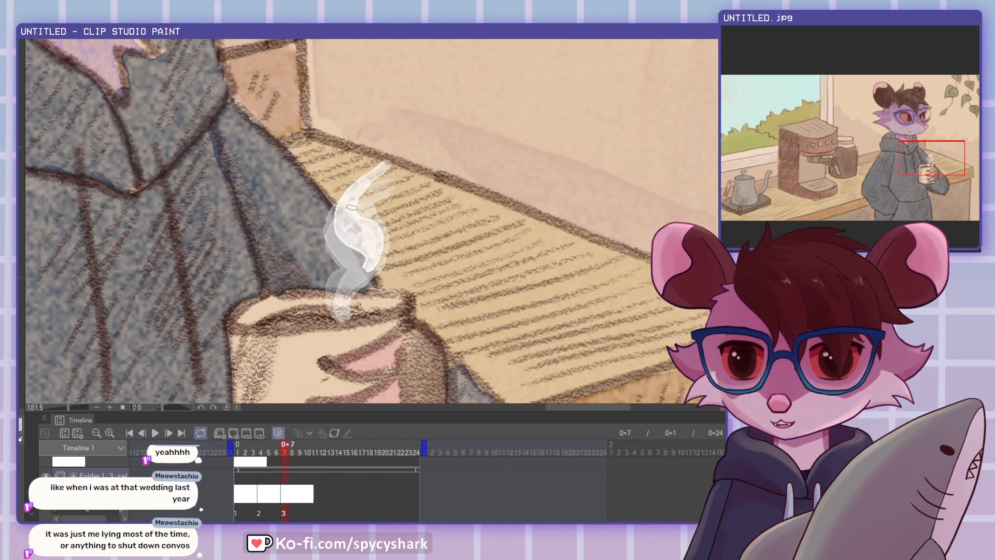
pyautogui.moveTo(354, 201)
pyautogui.mouseDown()
pyautogui.moveTo(383, 165)
pyautogui.moveTo(372, 150)
pyautogui.moveTo(381, 174)
pyautogui.mouseUp()
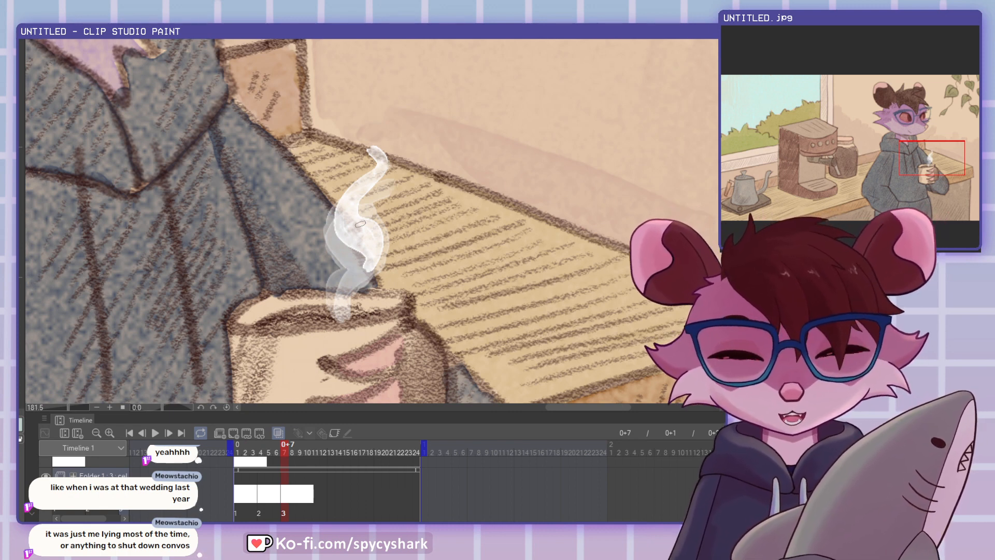
# Step: Add a fourth steam cel and place it on the timeline at frame 10
pyautogui.moveTo(285, 450); pyautogui.dragTo(309, 496)
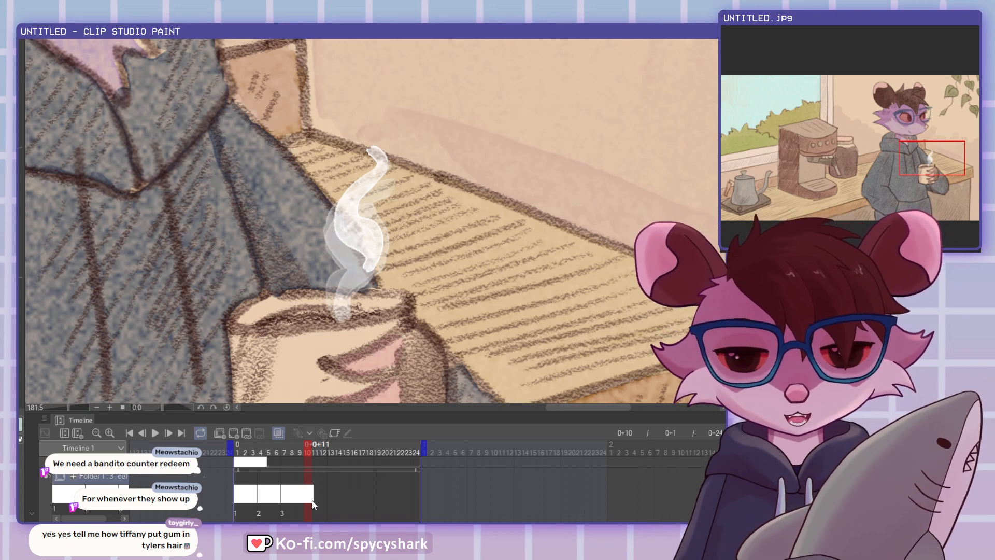
pyautogui.click(293, 452)
pyautogui.moveTo(293, 452); pyautogui.dragTo(316, 465)
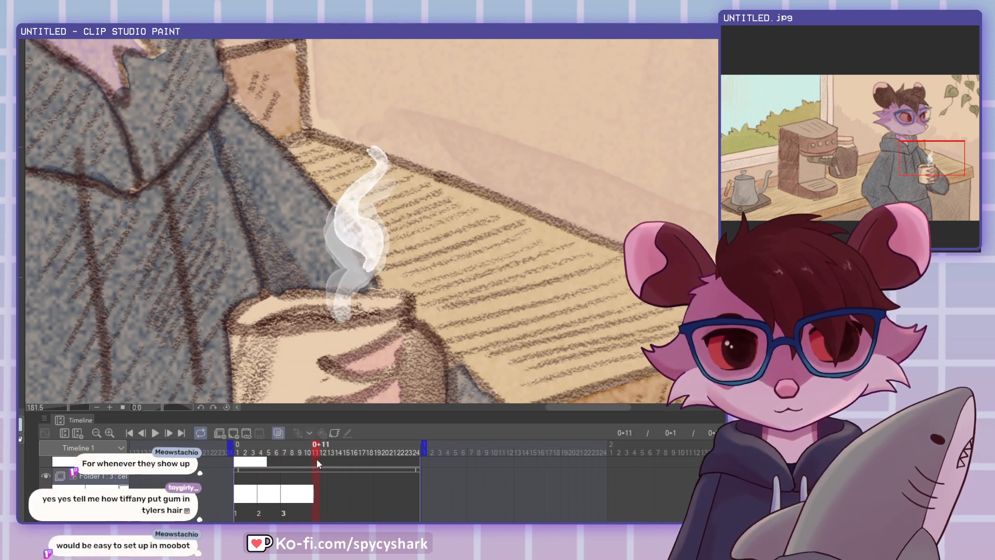
pyautogui.click(311, 498)
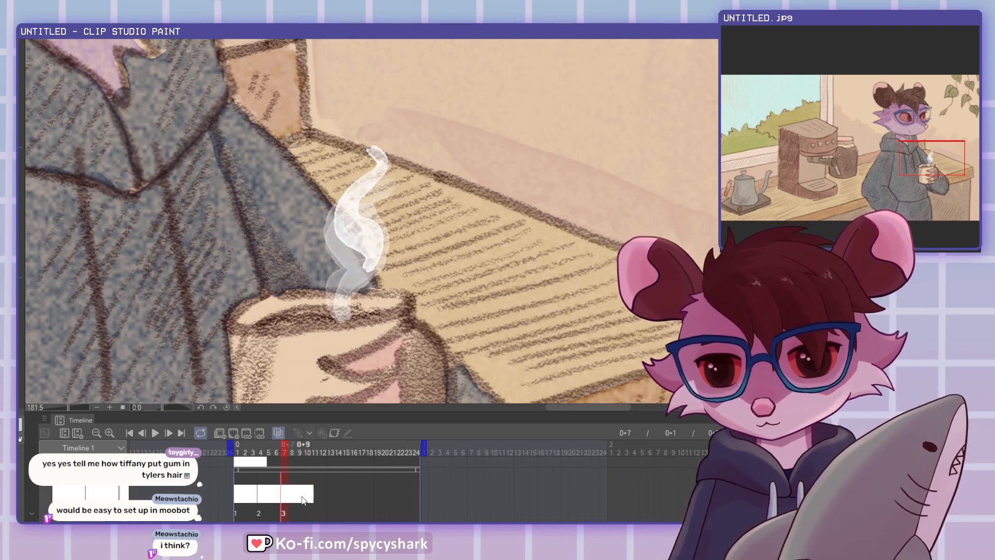
pyautogui.click(316, 499)
pyautogui.click(310, 498)
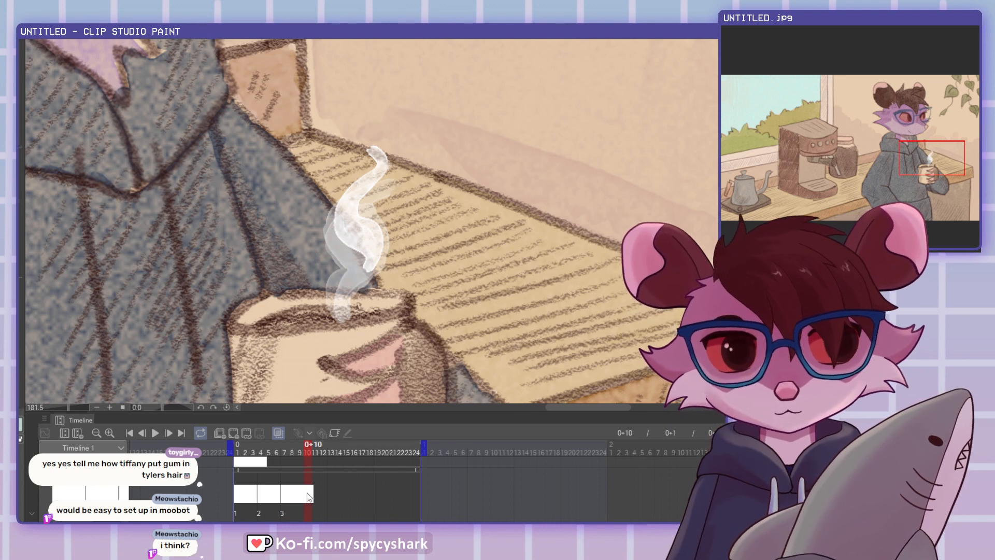
pyautogui.hotkey('ctrl', 'shift', 'n')
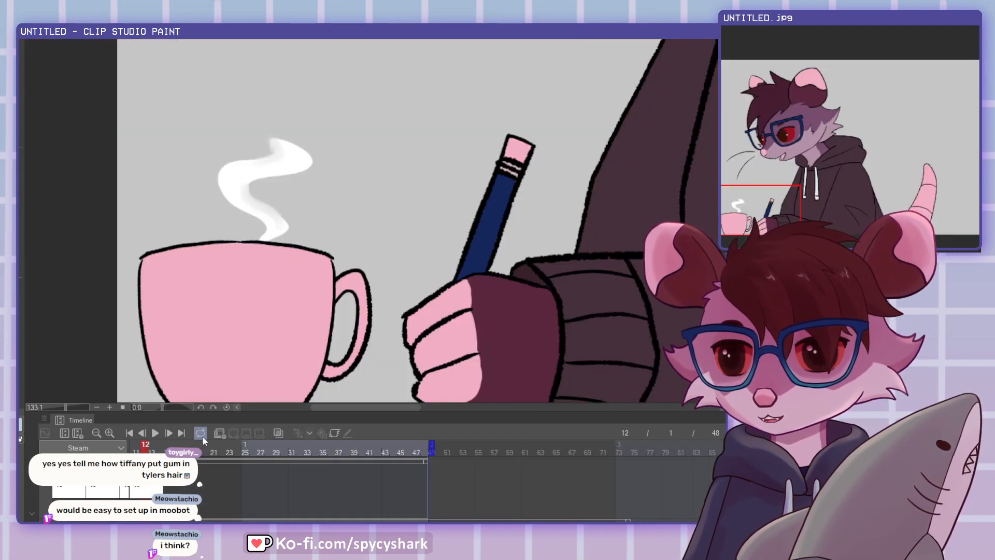
# Step: Check the steam from frame 12 of the writing-character animation, then paint a small, thin, detached wisp higher above the mug on cel 4
pyautogui.moveTo(149, 445); pyautogui.dragTo(322, 446)
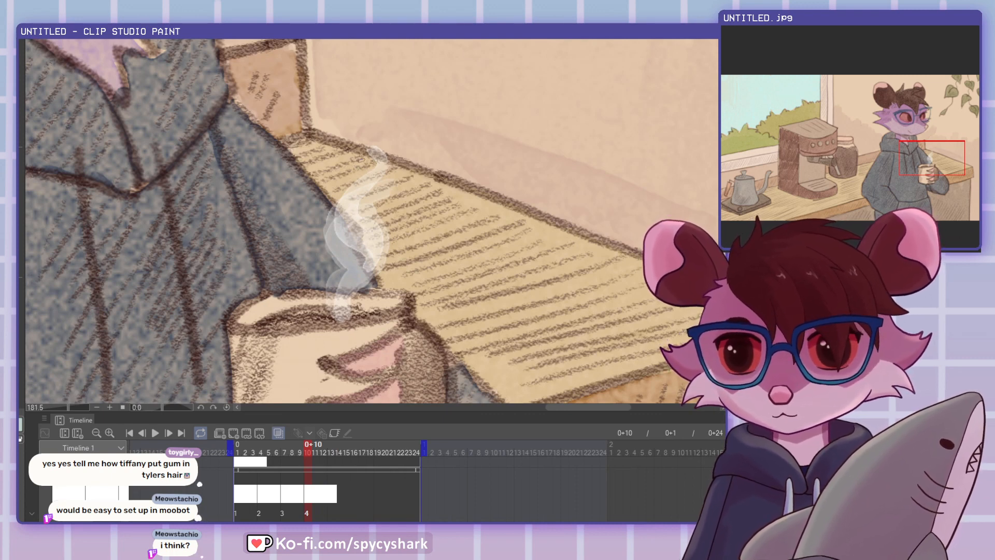
pyautogui.moveTo(358, 138)
pyautogui.mouseDown()
pyautogui.moveTo(342, 197)
pyautogui.moveTo(357, 212)
pyautogui.moveTo(347, 187)
pyautogui.moveTo(363, 160)
pyautogui.moveTo(352, 136)
pyautogui.moveTo(355, 182)
pyautogui.mouseUp()
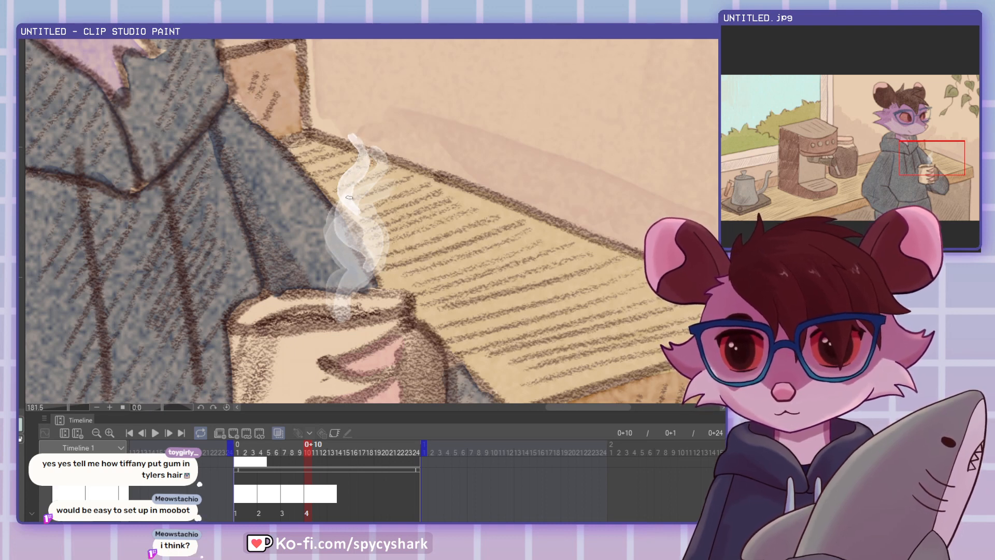
# Step: Turn off onion skin and play the steam animation from frame 1, reviewing it both close up and across the whole scene
pyautogui.scroll(-6, 358, 213)
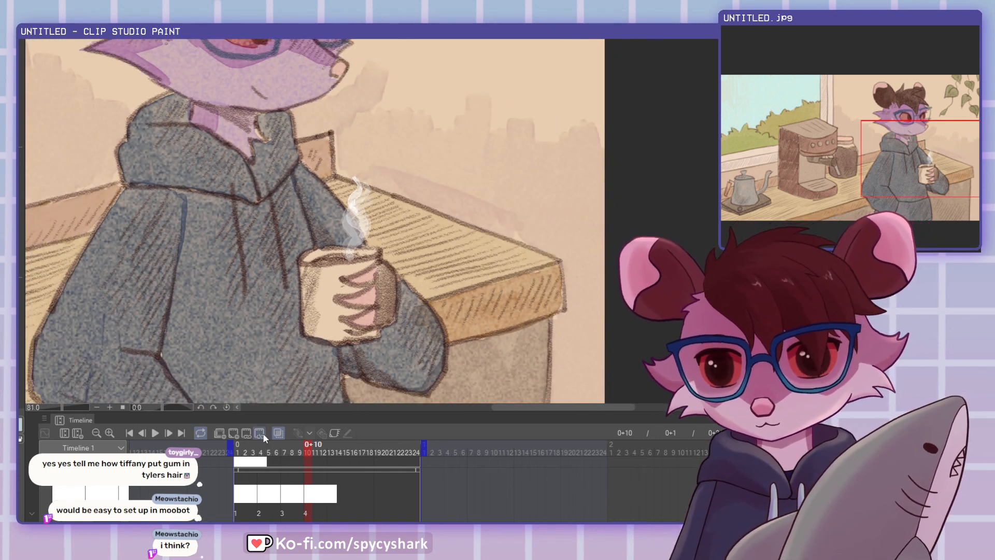
pyautogui.click(278, 432)
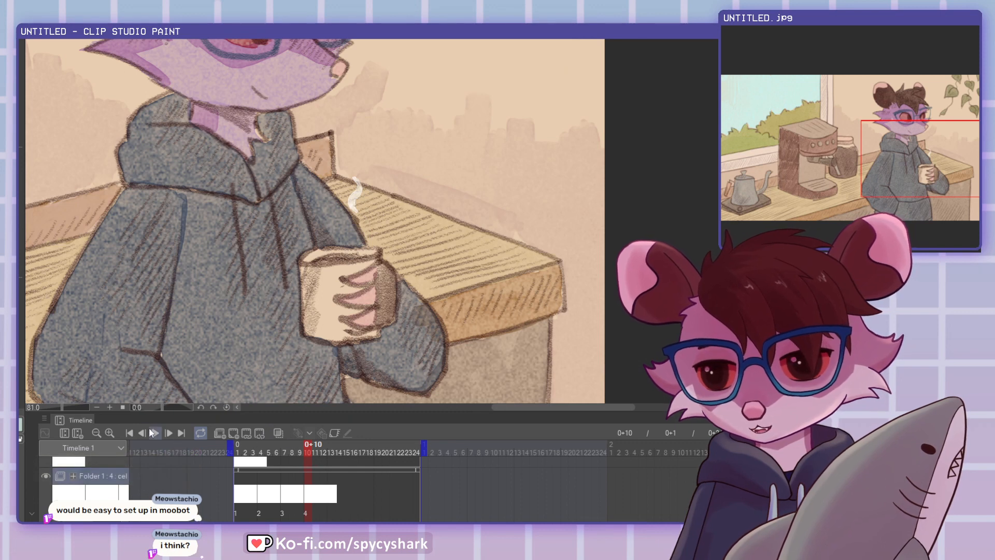
pyautogui.click(238, 498)
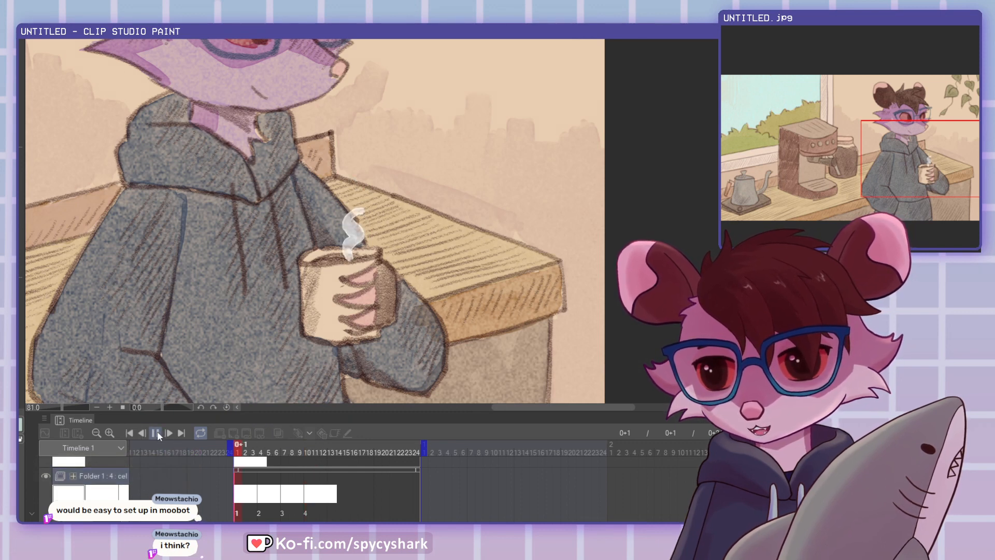
pyautogui.click(156, 433)
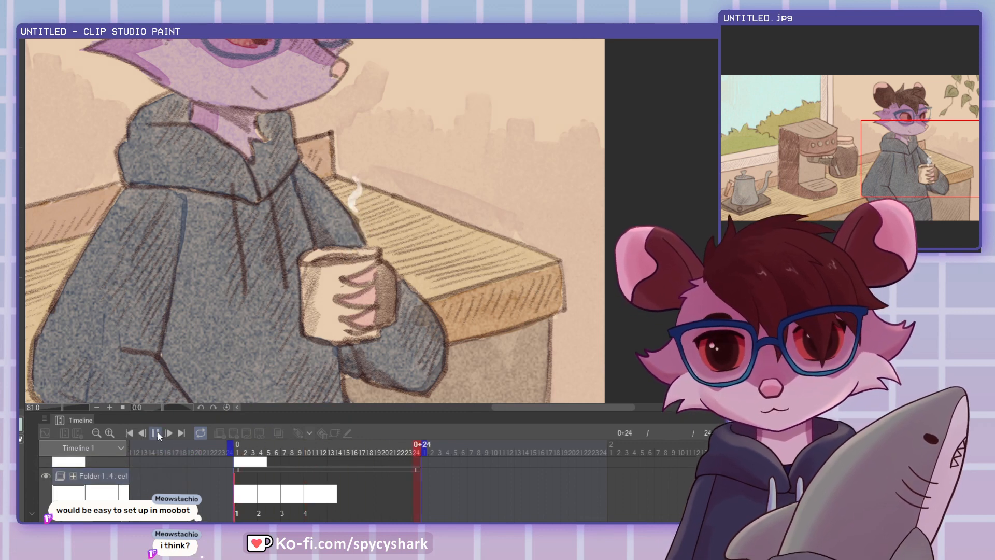
pyautogui.scroll(-5, 525, 293)
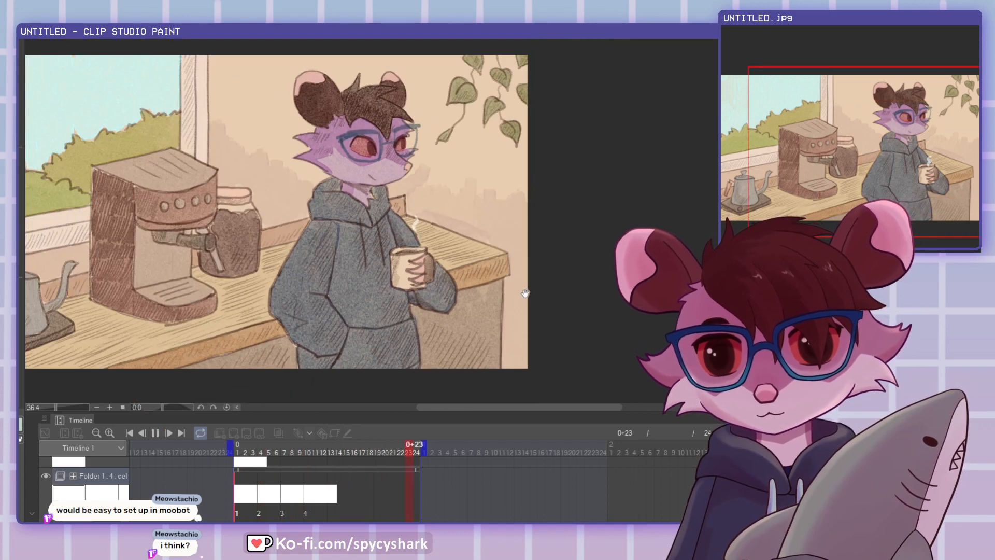
pyautogui.scroll(-2, 525, 294)
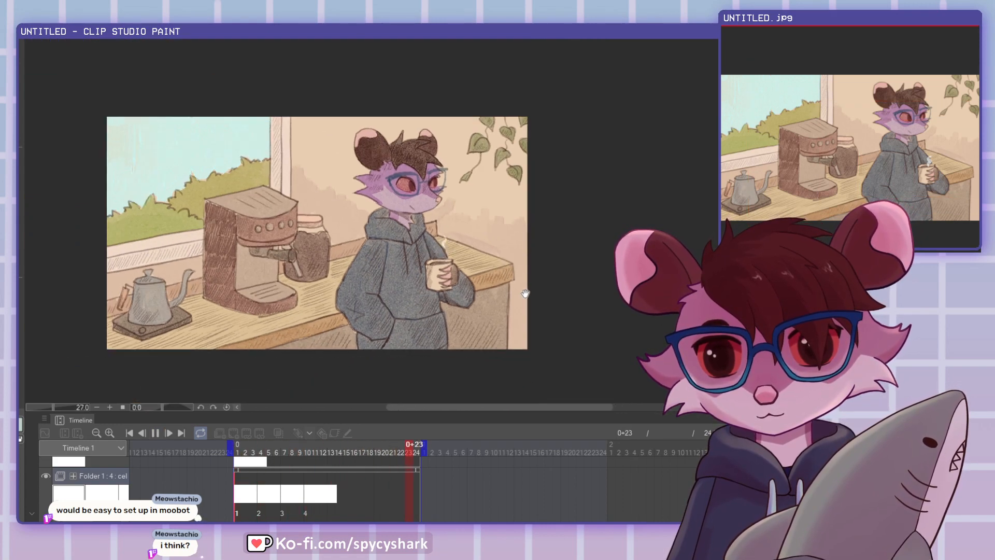
pyautogui.scroll(5, 448, 265)
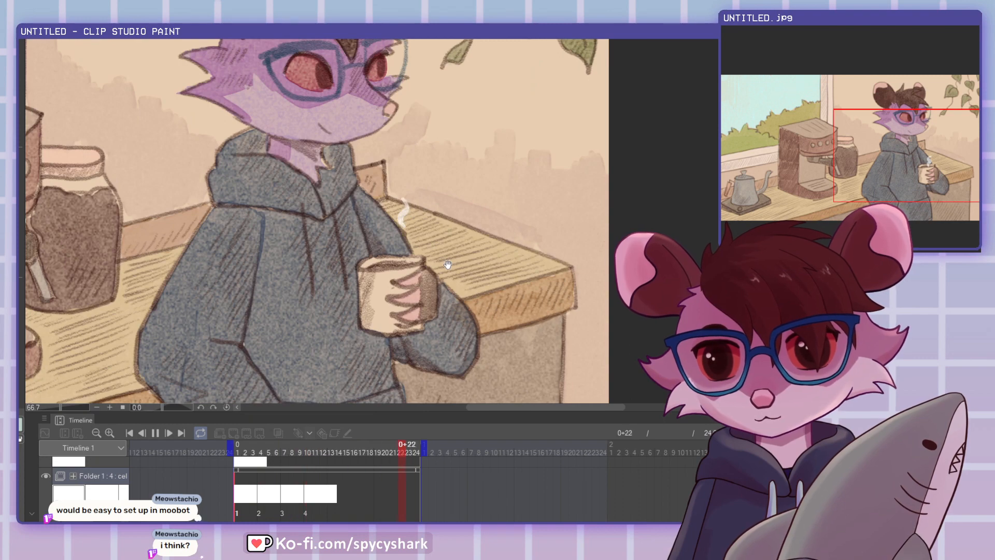
pyautogui.scroll(-5, 534, 284)
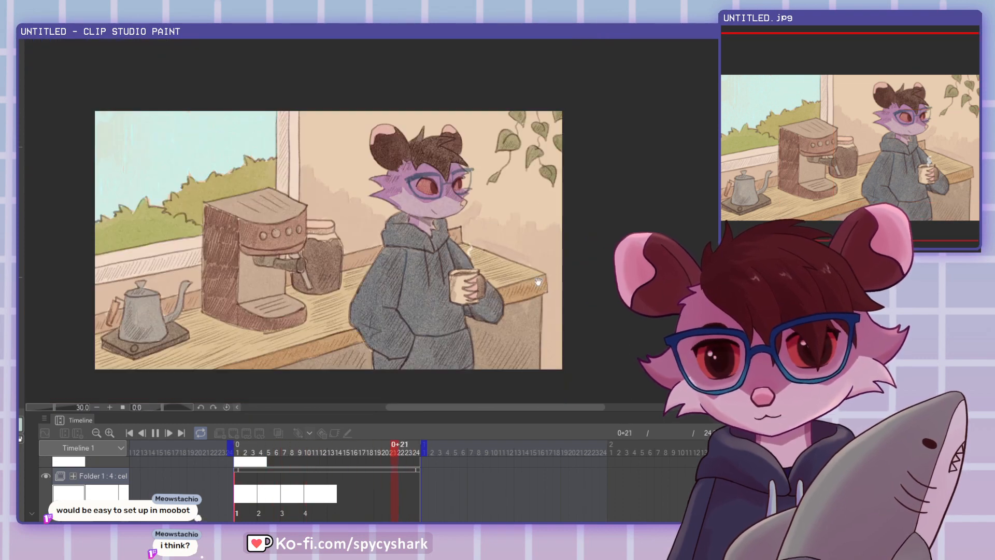
pyautogui.scroll(2, 537, 282)
pyautogui.scroll(3, 535, 282)
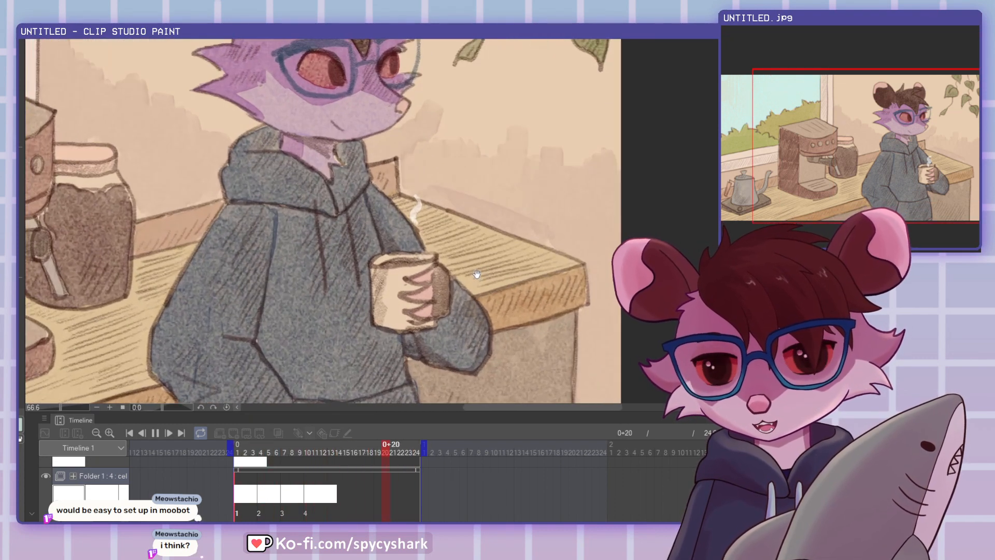
# Step: Stop the playback and step through the four steam cels, comparing the wisps at the first, middle and last frames
pyautogui.click(154, 433)
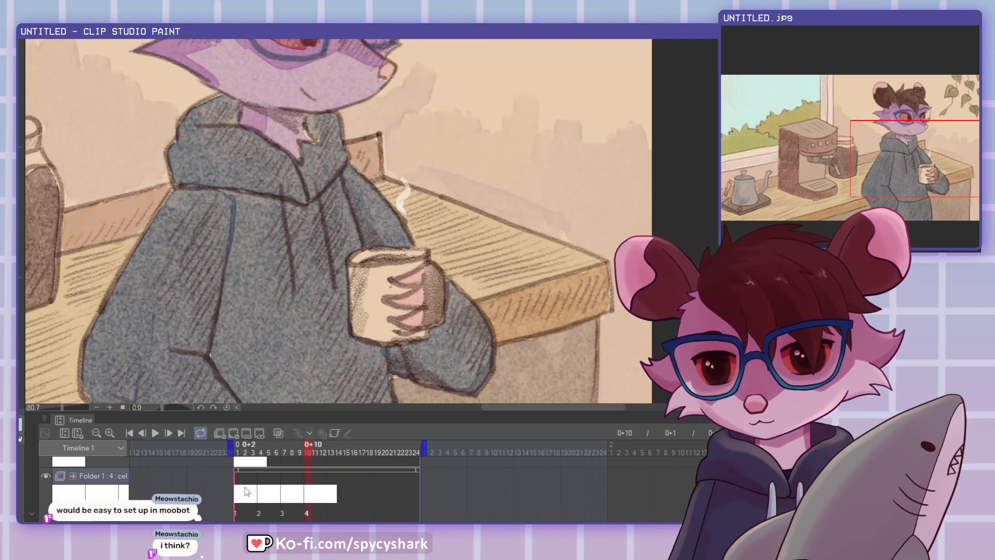
pyautogui.click(255, 490)
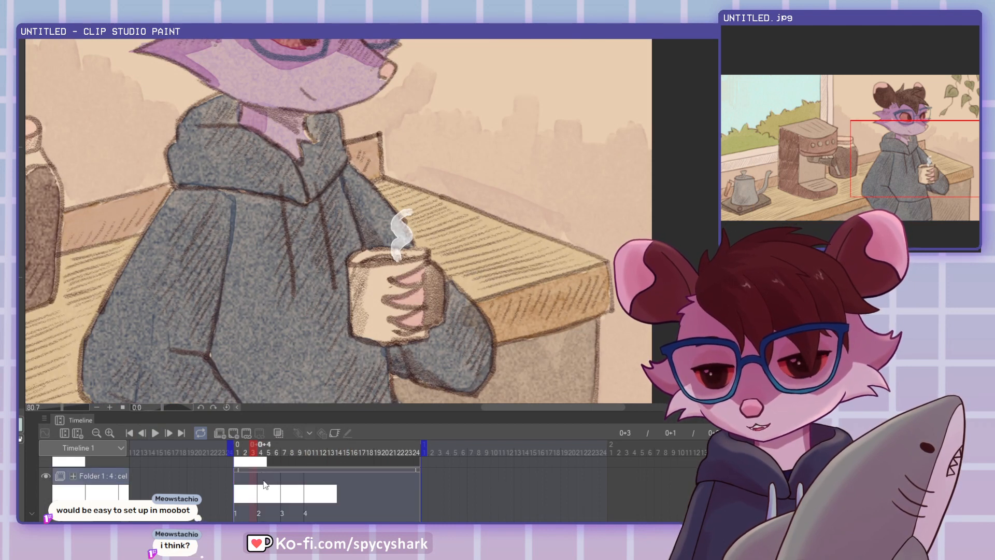
pyautogui.click(265, 487)
pyautogui.click(283, 488)
pyautogui.click(262, 489)
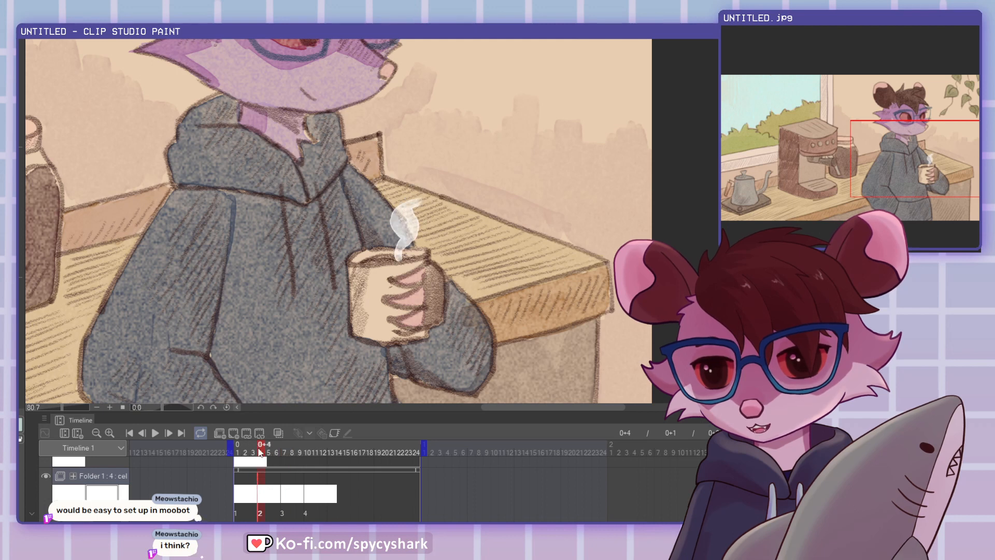
pyautogui.click(338, 497)
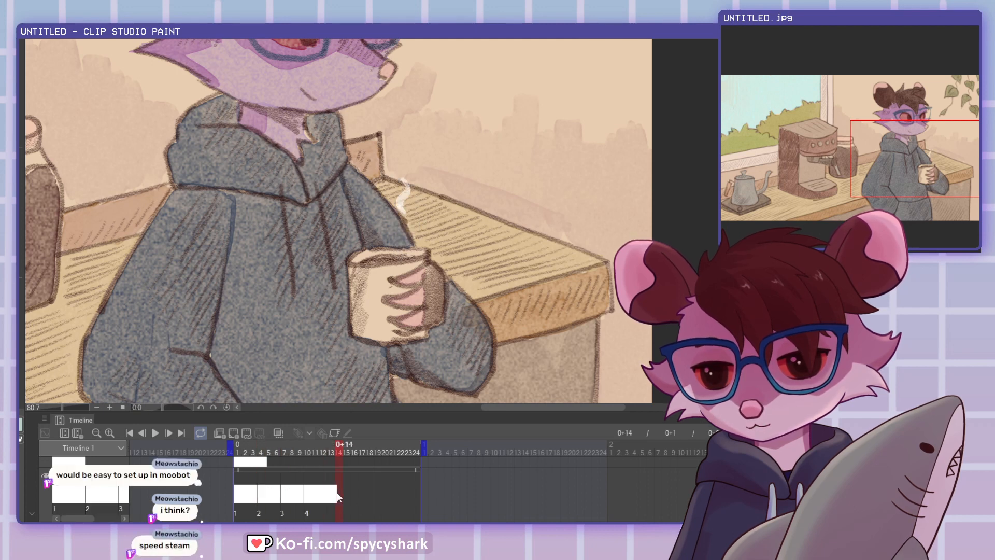
pyautogui.click(264, 493)
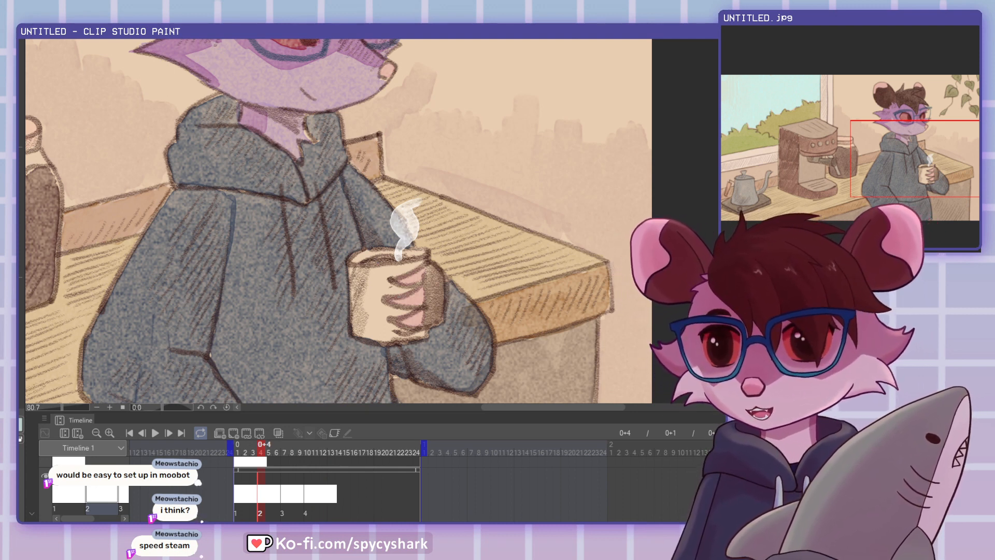
# Step: Add cel 5 at frame 13 and, with onion skin on, paint a short, thin wisp slightly higher above the mug than cel 4's
pyautogui.moveTo(308, 494); pyautogui.dragTo(332, 491)
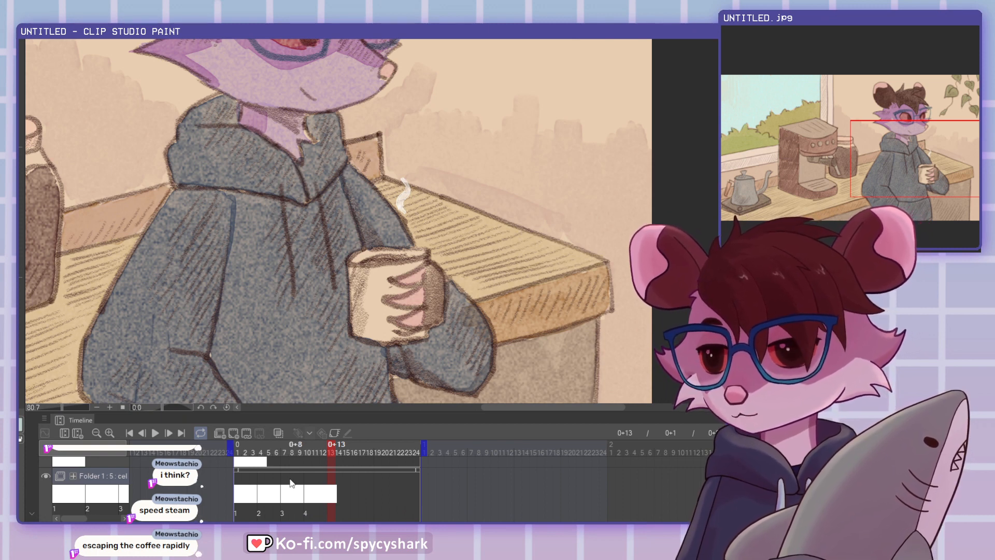
pyautogui.hotkey('ctrl', 'shift', 'n')
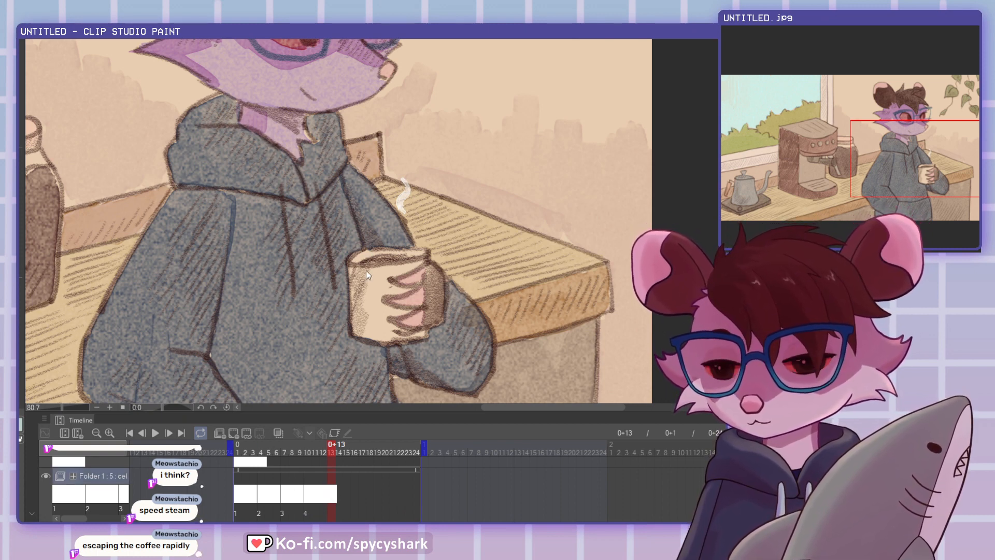
pyautogui.moveTo(331, 451); pyautogui.dragTo(337, 480)
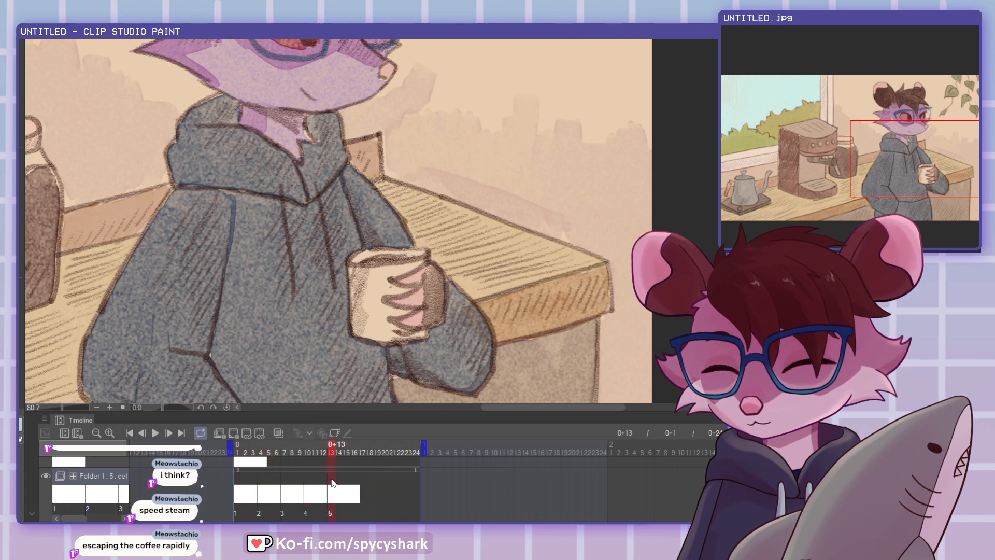
pyautogui.click(281, 434)
pyautogui.scroll(7, 436, 181)
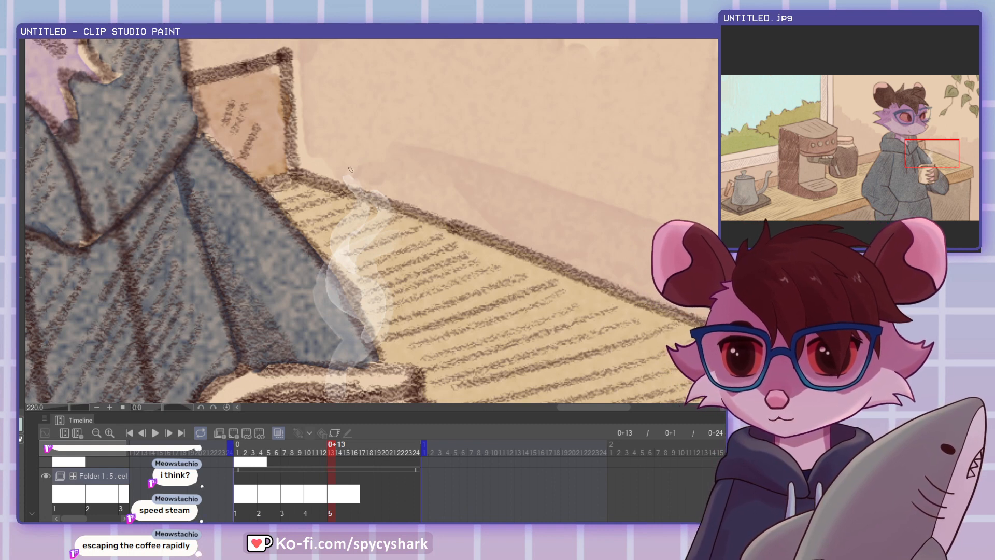
pyautogui.moveTo(364, 202)
pyautogui.mouseDown()
pyautogui.moveTo(358, 230)
pyautogui.moveTo(366, 199)
pyautogui.moveTo(352, 172)
pyautogui.mouseUp()
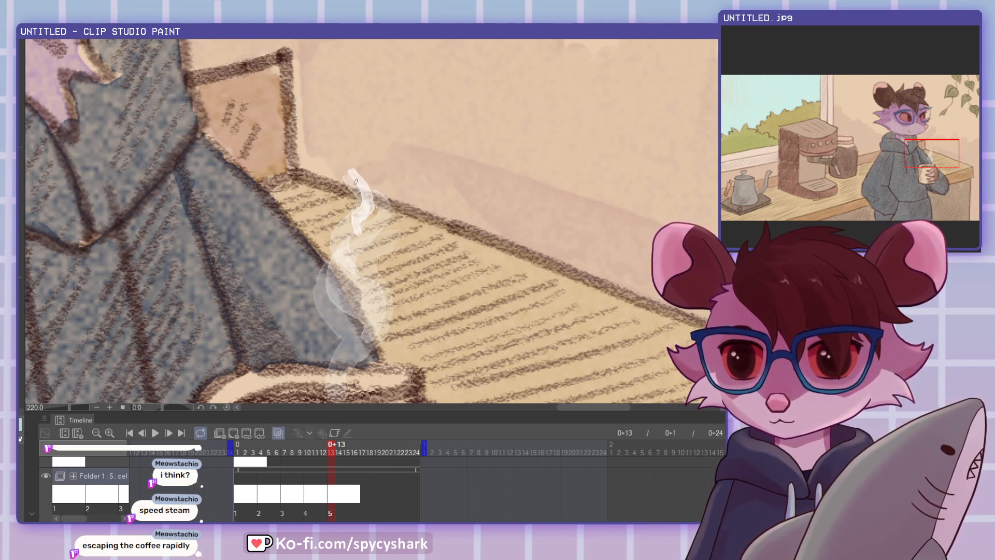
pyautogui.scroll(-4, 403, 306)
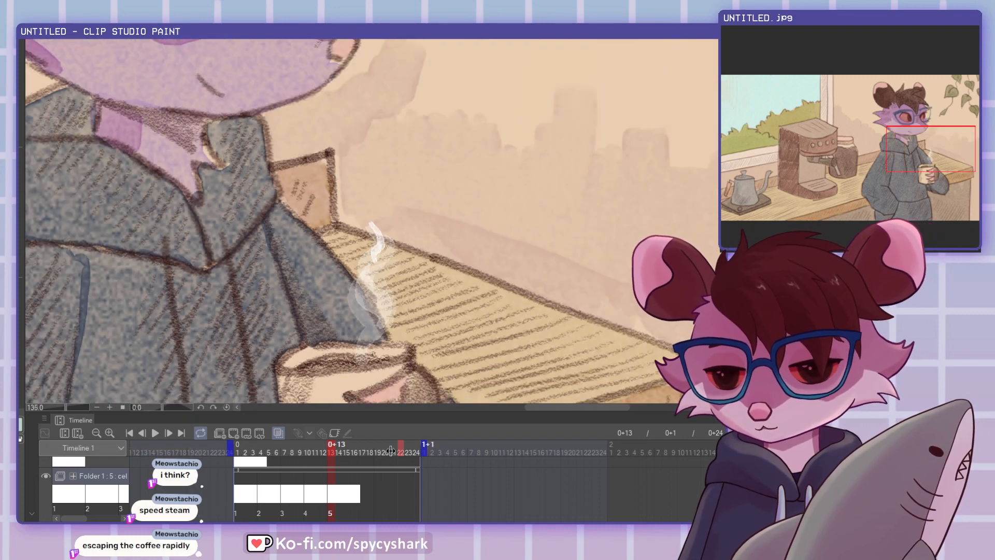
# Step: Shorten the playback range to end at frame 16, turn off onion skin and play the five-cel steam loop across the whole scene
pyautogui.moveTo(424, 447); pyautogui.dragTo(362, 448)
pyautogui.scroll(1, 465, 496)
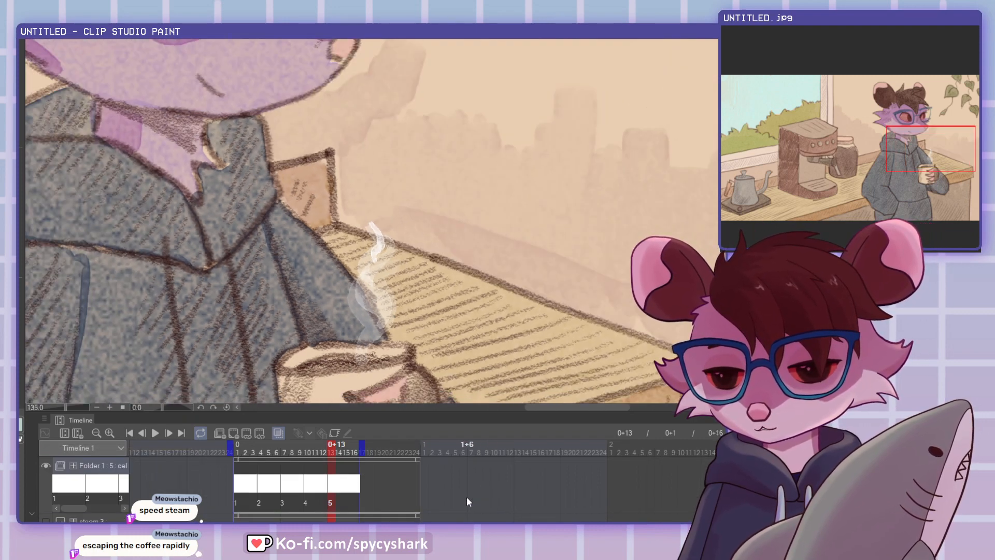
pyautogui.scroll(-3, 457, 296)
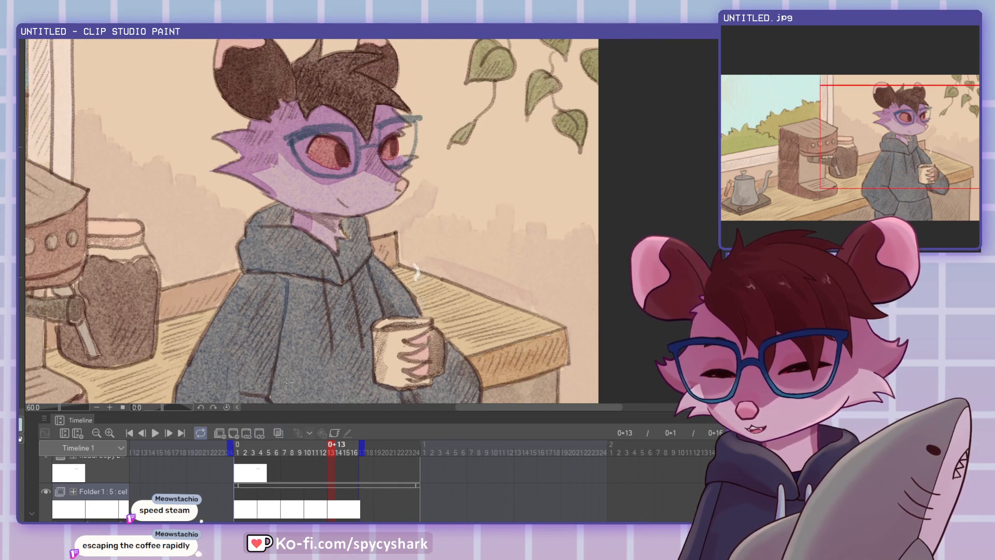
pyautogui.scroll(-3, 276, 394)
pyautogui.click(155, 433)
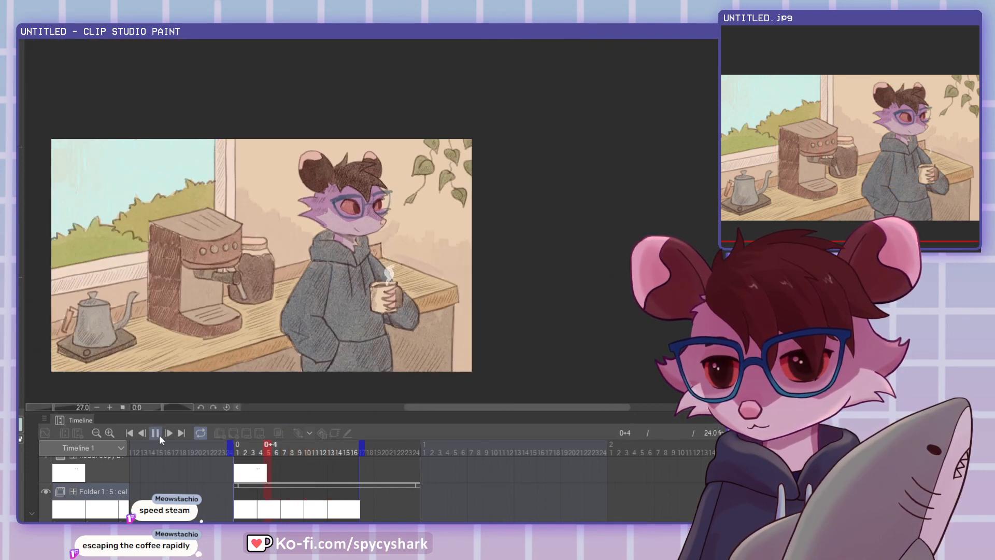
pyautogui.click(155, 433)
# Step: Compare the steam on the last and first frames, then paint a small new puff rising from the mug's rim on cel 5
pyautogui.click(359, 503)
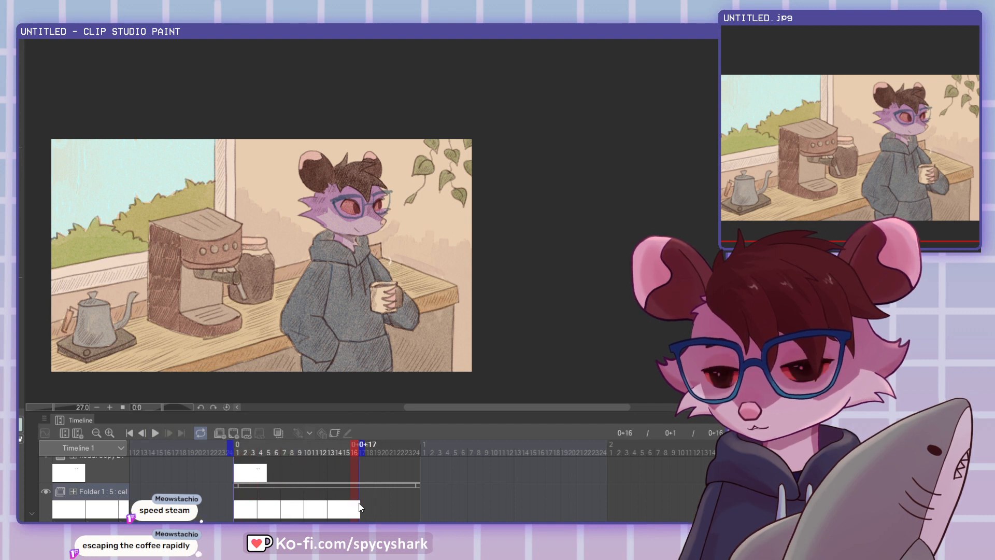
pyautogui.click(240, 506)
pyautogui.click(359, 510)
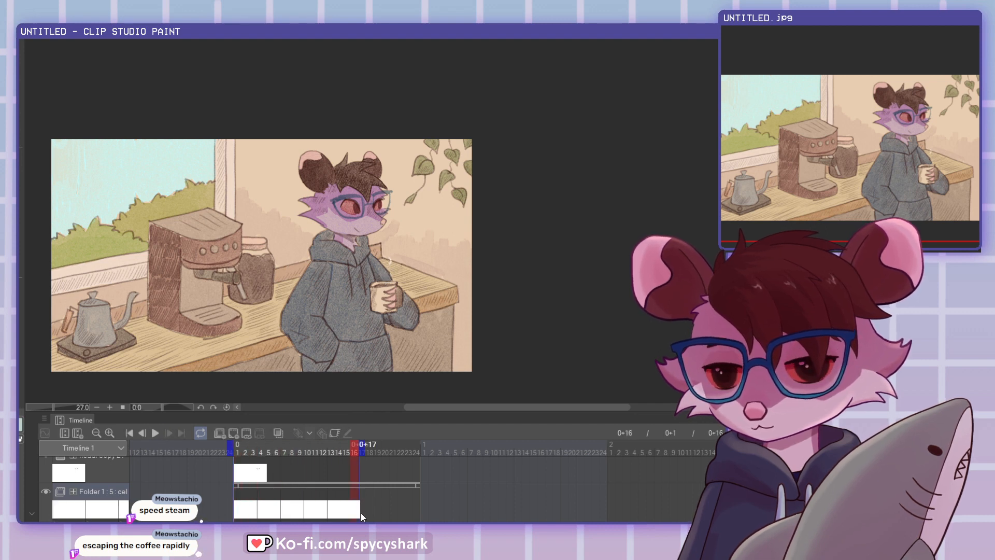
pyautogui.scroll(3, 422, 332)
pyautogui.scroll(5, 370, 253)
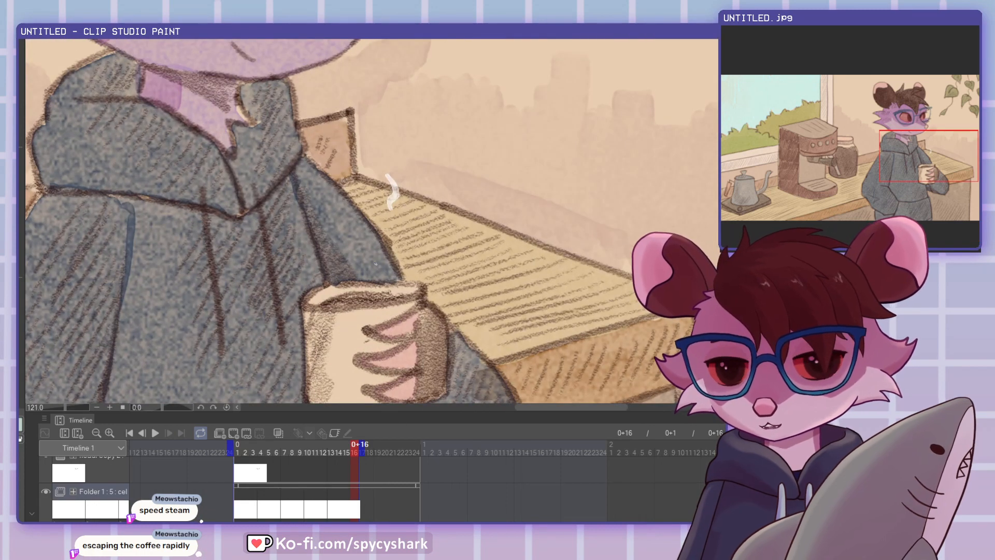
pyautogui.moveTo(375, 300); pyautogui.dragTo(386, 278)
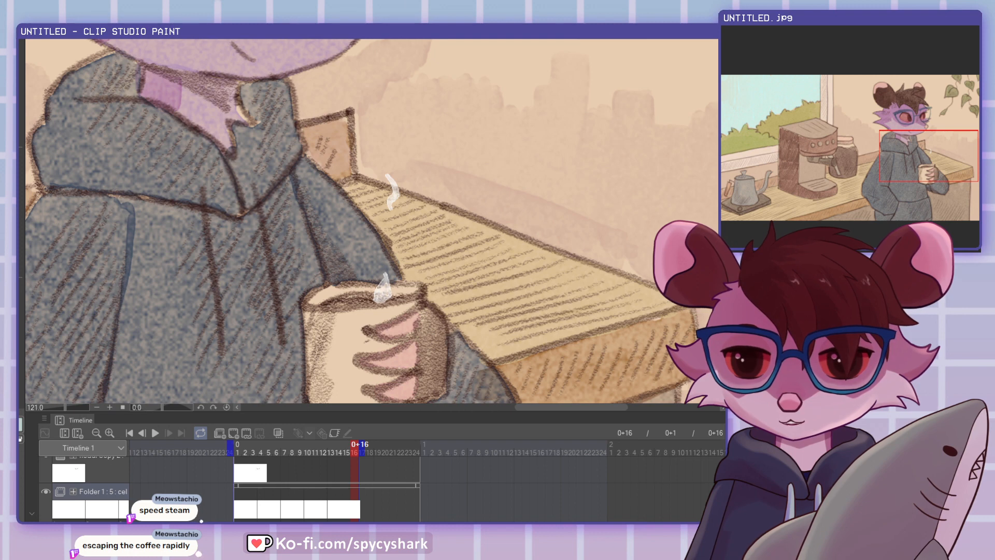
pyautogui.hotkey('ctrl', 'z')
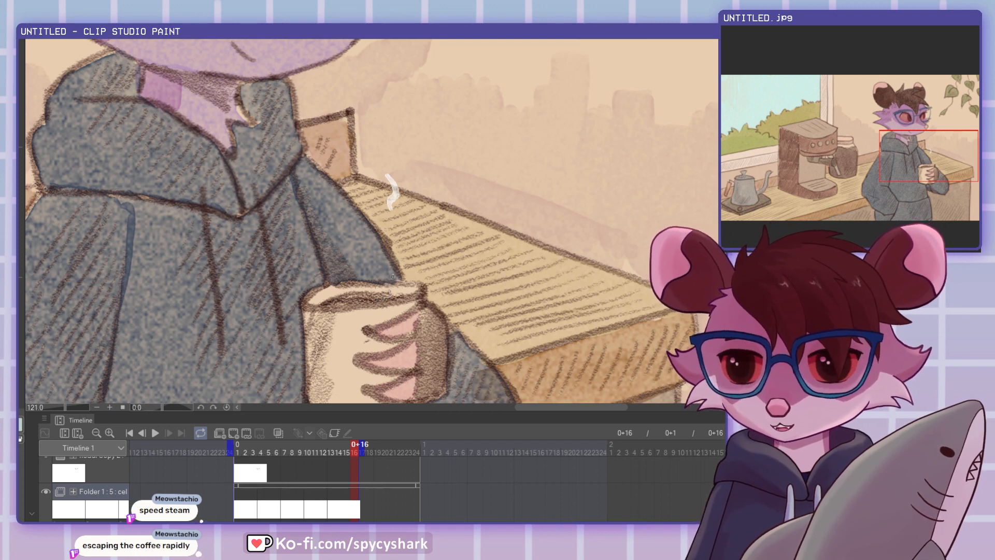
pyautogui.moveTo(383, 300); pyautogui.dragTo(387, 278)
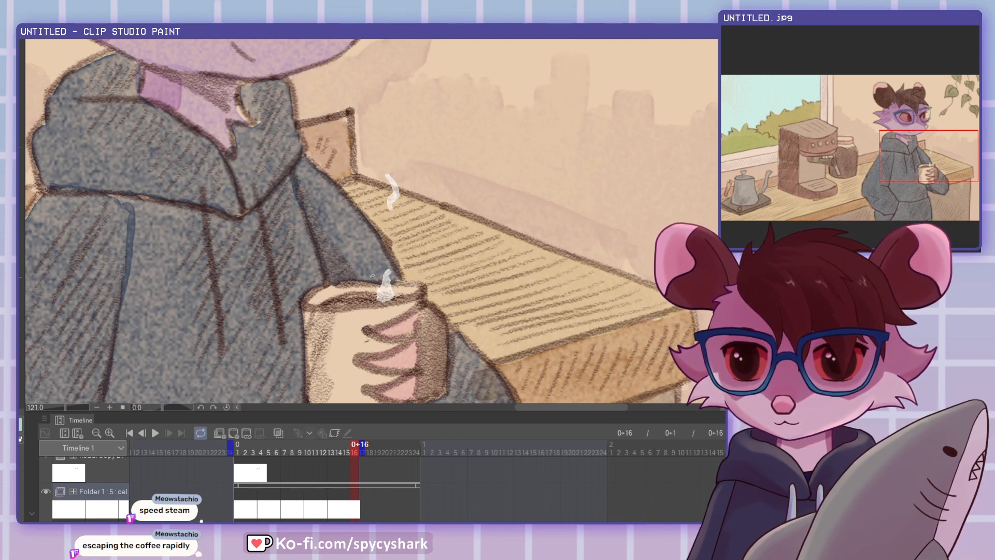
pyautogui.scroll(-5, 381, 300)
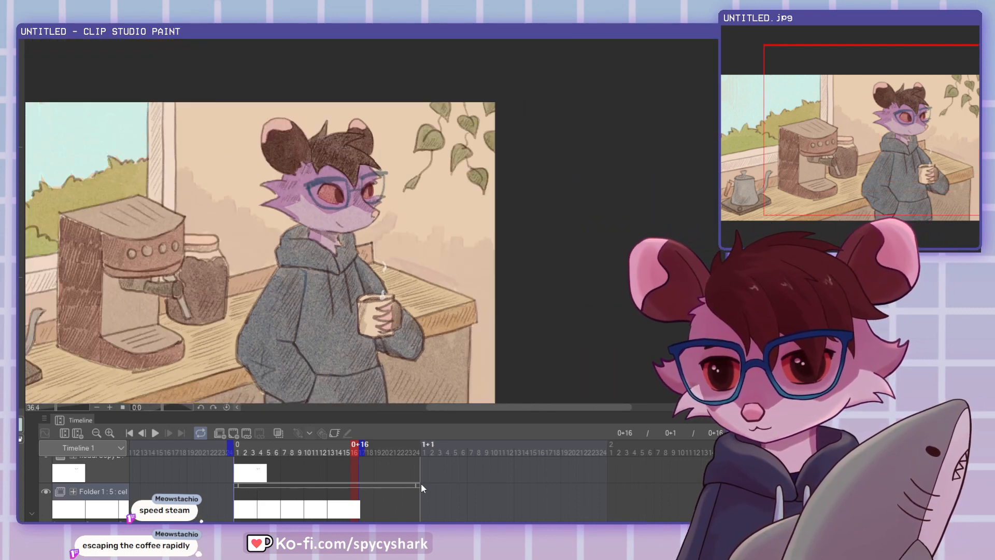
# Step: Play the steam loop with the new puff, review it at several view sizes, and stop playback
pyautogui.click(154, 434)
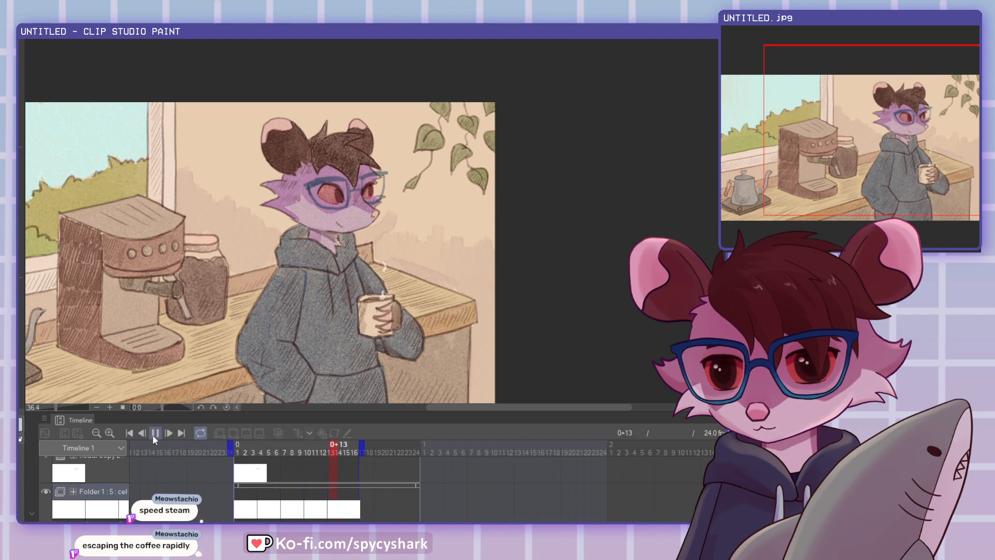
pyautogui.scroll(-2, 505, 250)
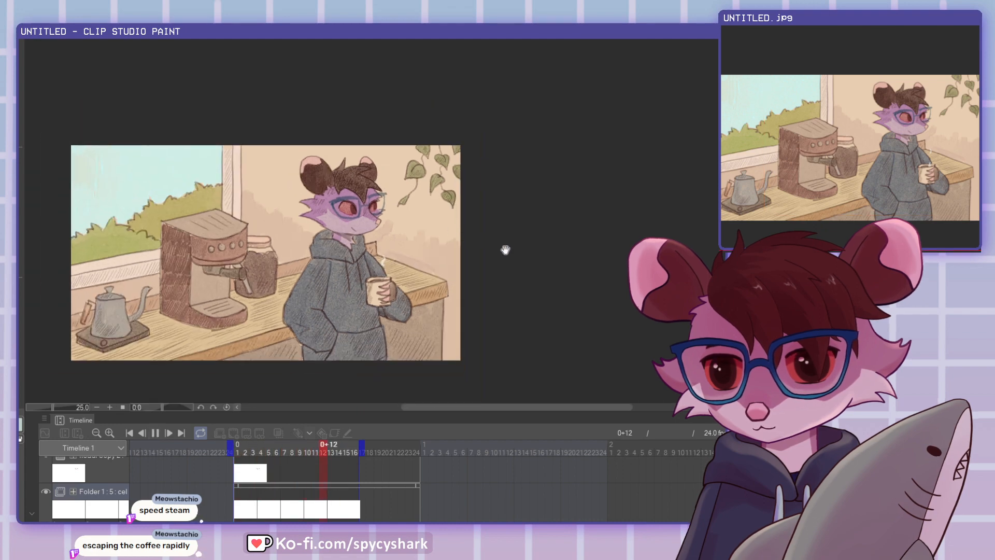
pyautogui.scroll(3, 342, 317)
pyautogui.scroll(-2, 304, 300)
pyautogui.scroll(2, 298, 353)
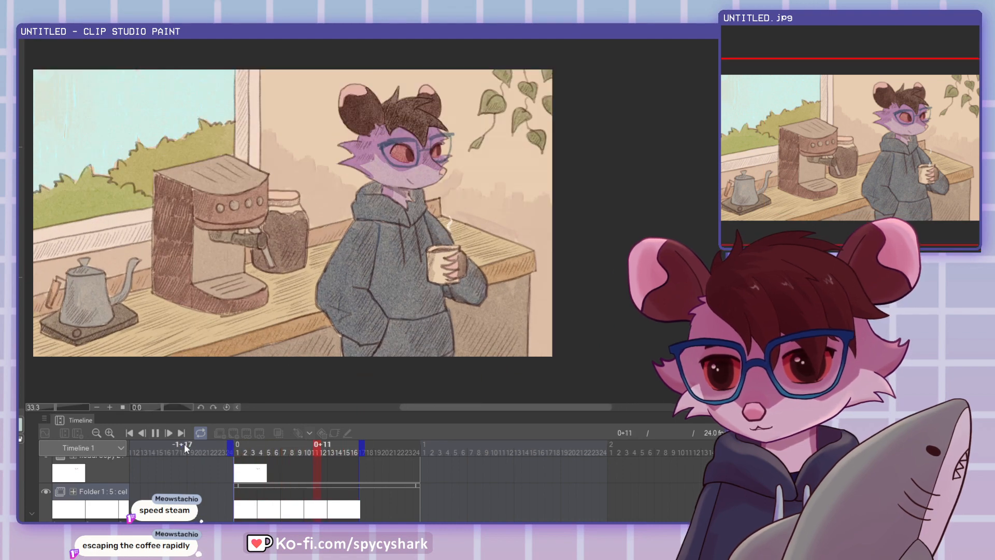
pyautogui.click(156, 432)
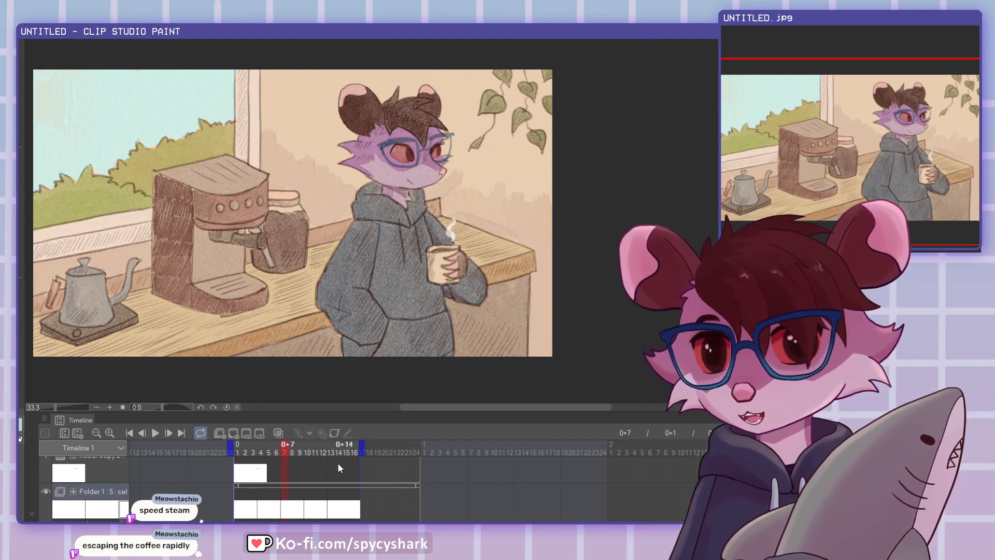
# Step: Examine the steam on cel 1 and the change to cel 2 at frames 1, 3 and 4
pyautogui.click(239, 513)
pyautogui.scroll(-2, 478, 318)
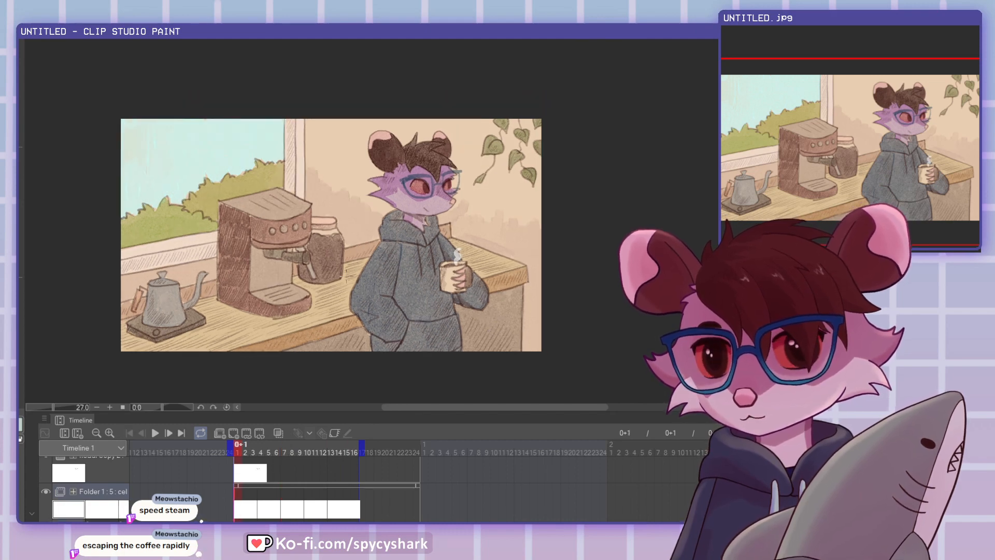
pyautogui.scroll(4, 290, 250)
pyautogui.scroll(-1, 311, 249)
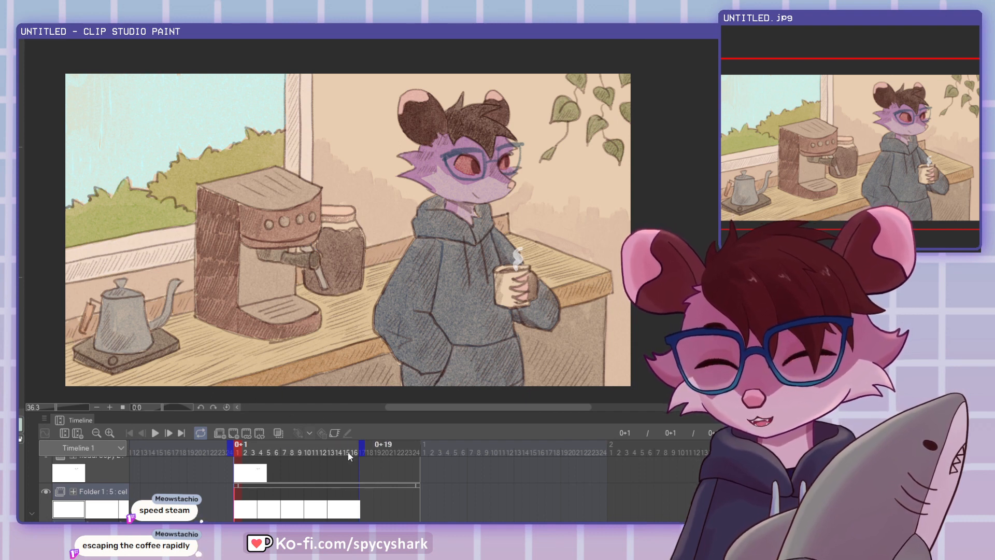
pyautogui.click(254, 509)
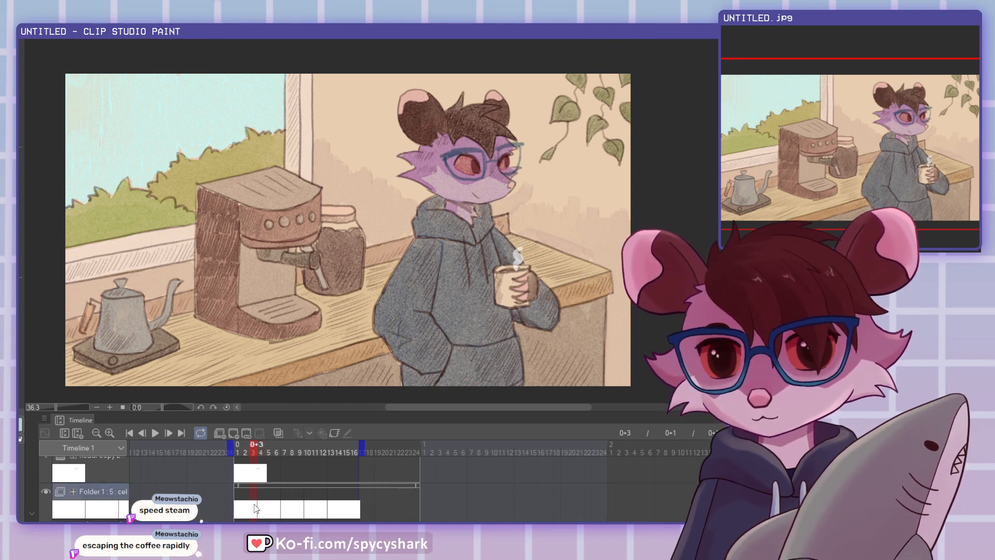
pyautogui.click(261, 505)
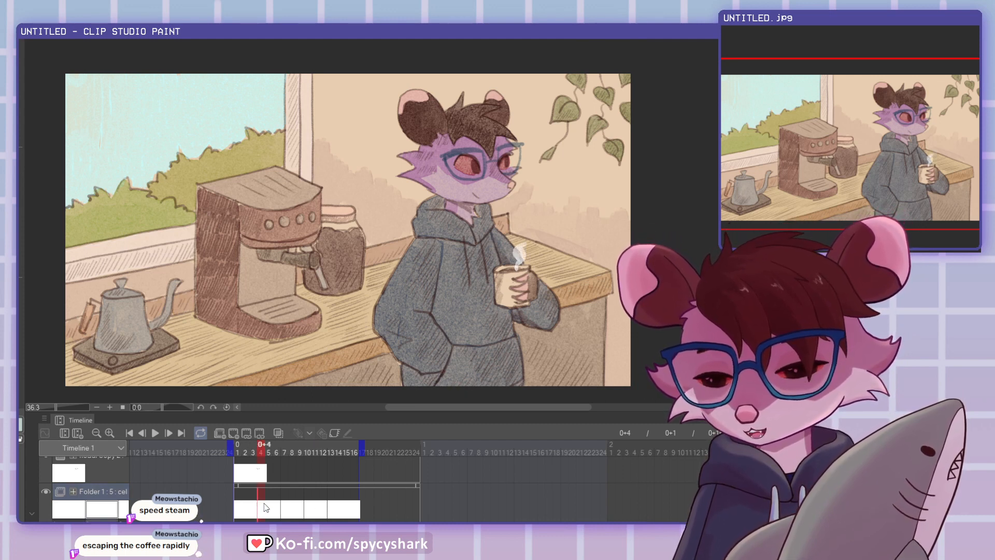
# Step: Try to hold the first two steam cels longer by moving cel 2 to frame 5 and cel 3 towards frame 10
pyautogui.click(241, 508)
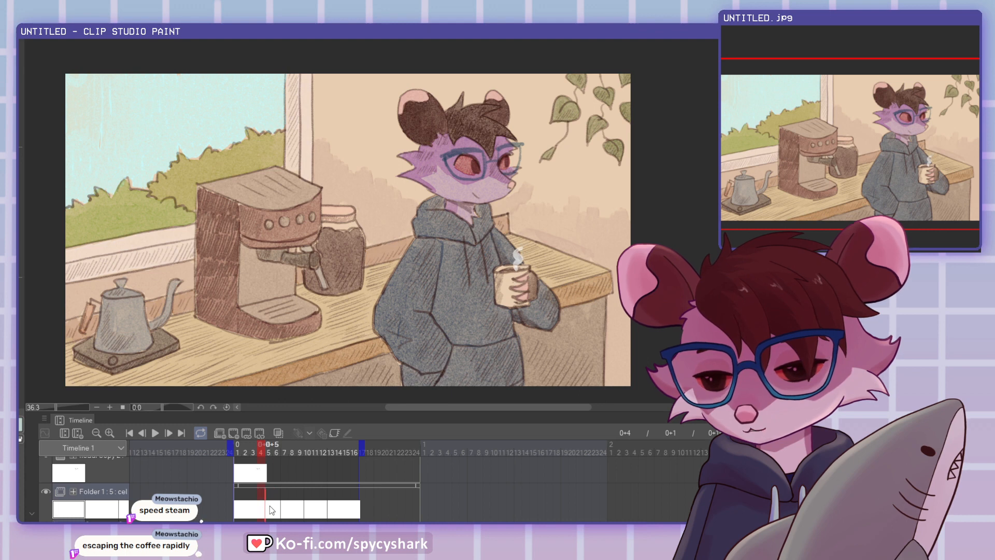
pyautogui.click(284, 513)
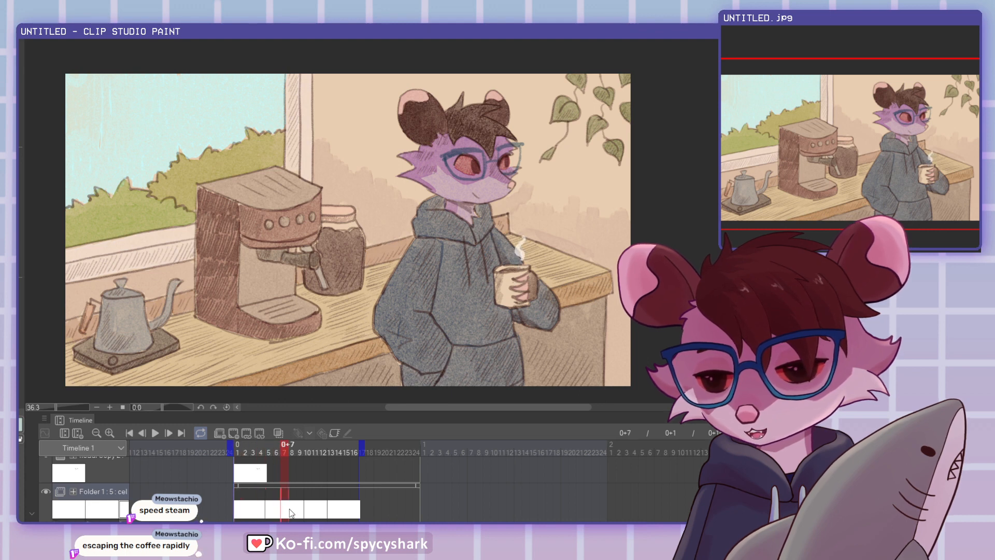
pyautogui.click(306, 512)
pyautogui.moveTo(303, 509); pyautogui.dragTo(306, 509)
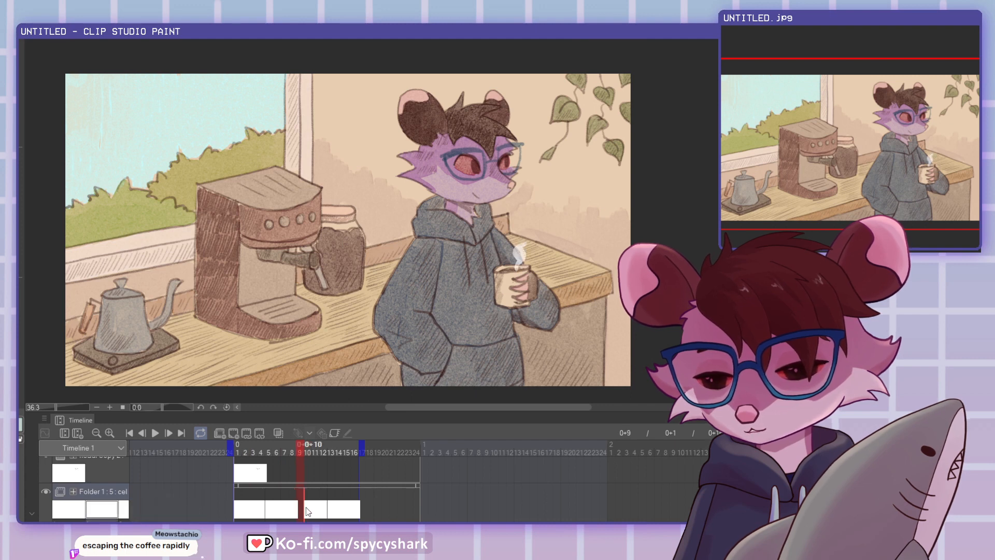
pyautogui.click(339, 513)
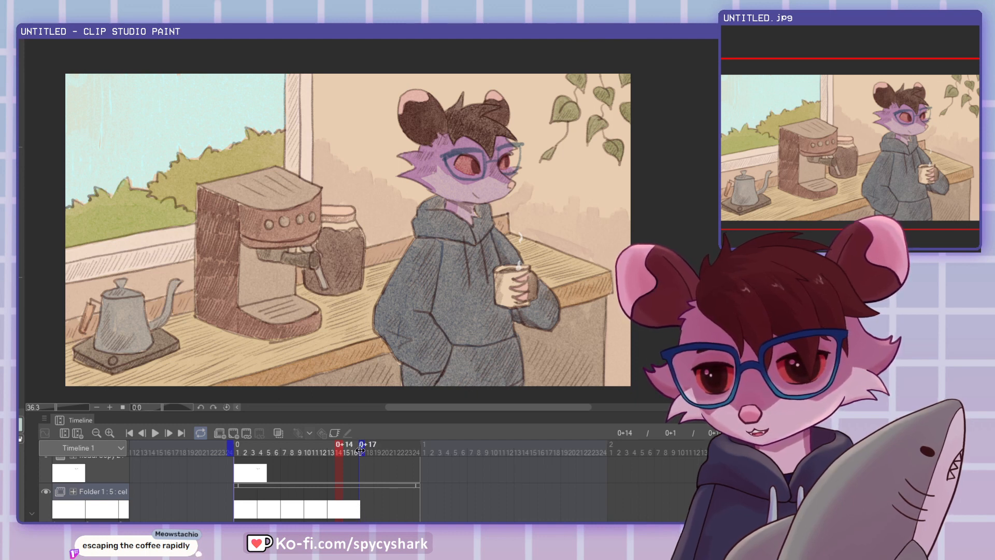
# Step: Extend the playback range to frame 20 and retime the five steam cels to start at frames 1, 5, 9, 13 and 17
pyautogui.click(390, 452)
pyautogui.moveTo(360, 509)
pyautogui.mouseDown()
pyautogui.moveTo(375, 505)
pyautogui.moveTo(320, 510)
pyautogui.mouseUp()
pyautogui.click(314, 513)
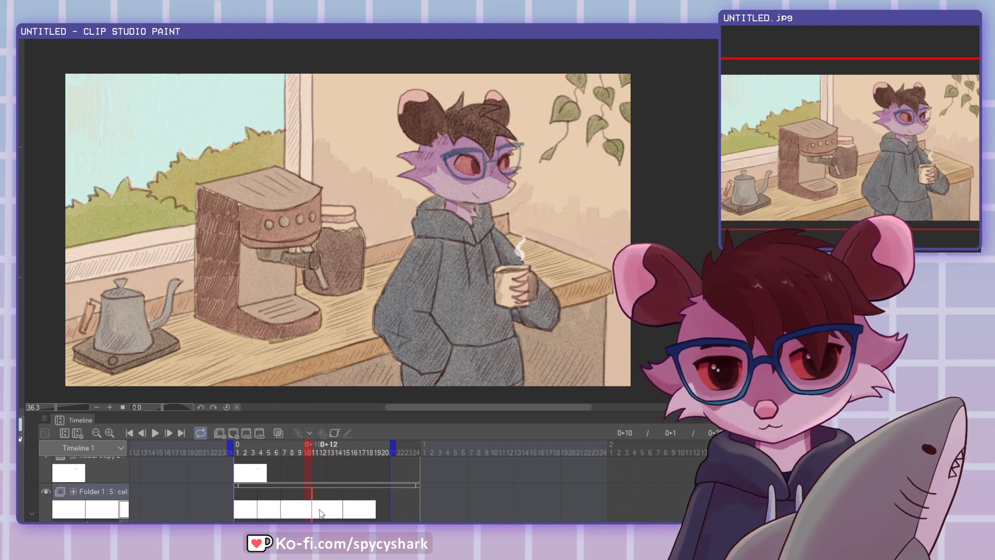
pyautogui.click(285, 514)
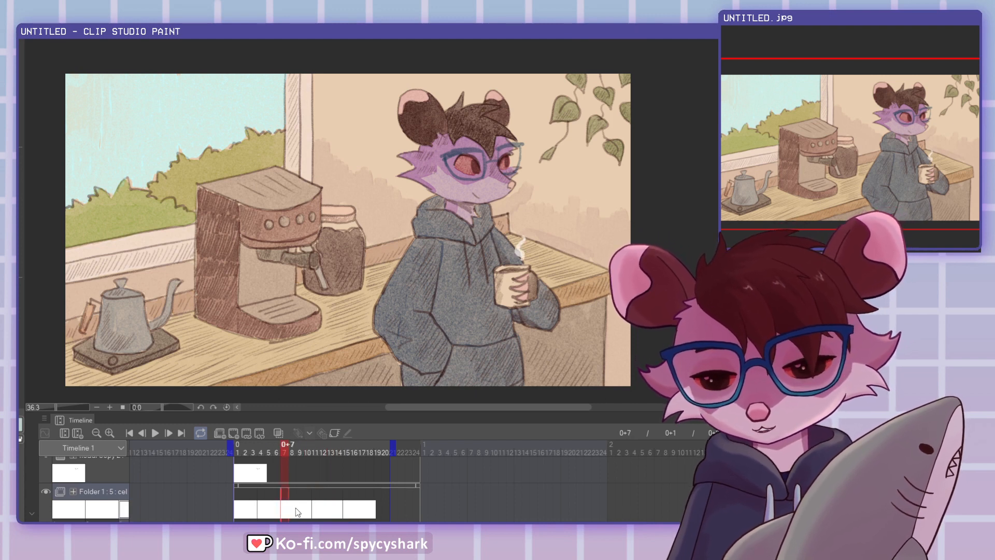
pyautogui.moveTo(259, 510); pyautogui.dragTo(270, 510)
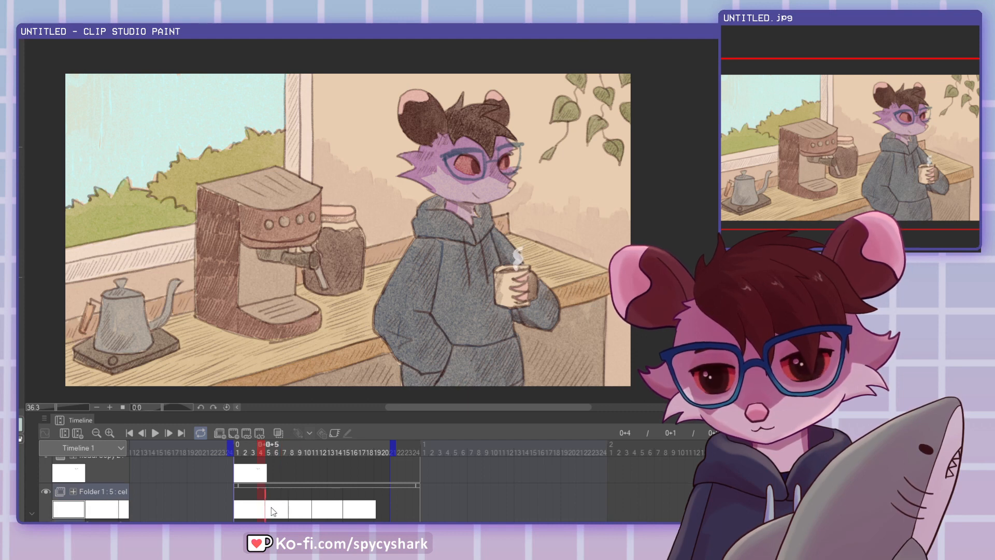
pyautogui.click(337, 510)
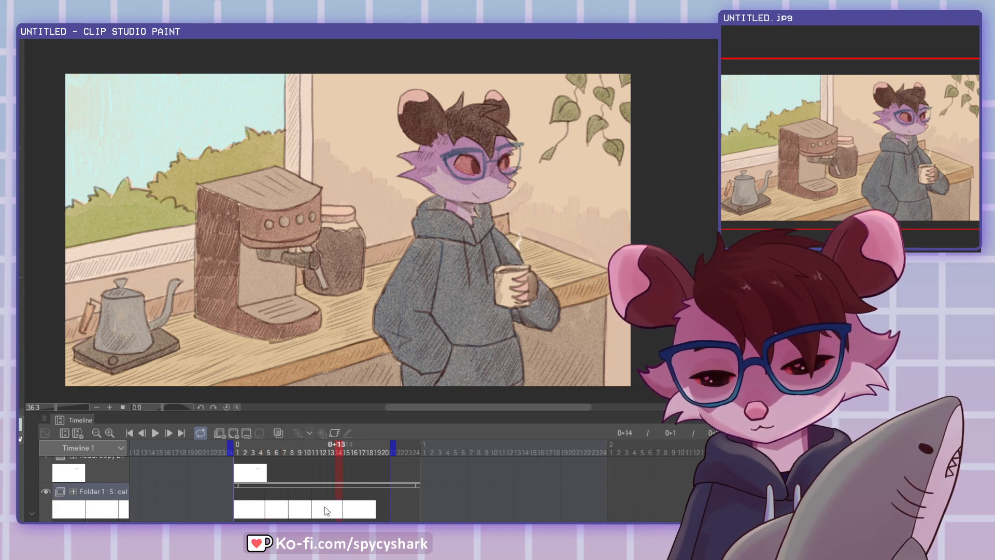
pyautogui.click(292, 513)
pyautogui.moveTo(299, 512); pyautogui.dragTo(381, 516)
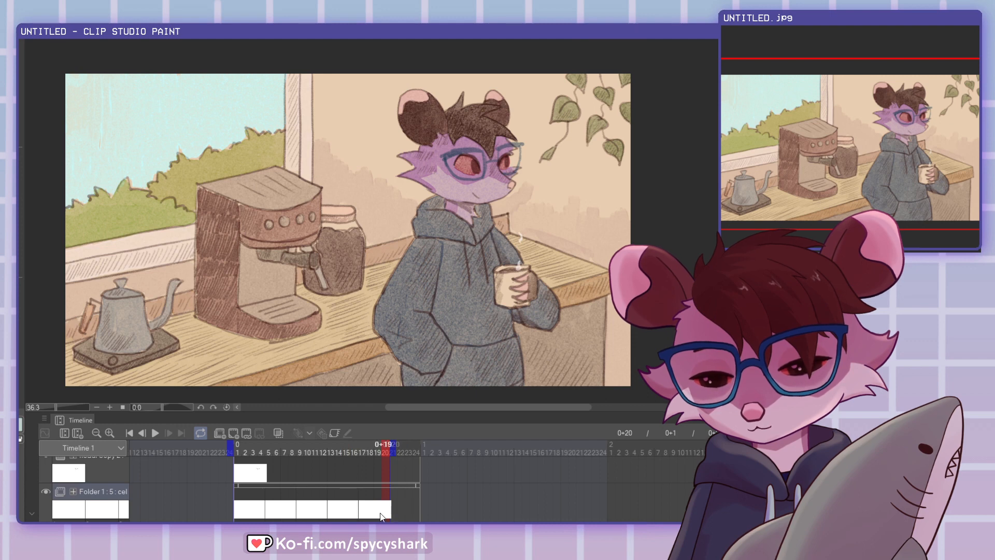
# Step: Play the retimed steam loop and stop it, then extend the playback range to frame 24
pyautogui.click(155, 433)
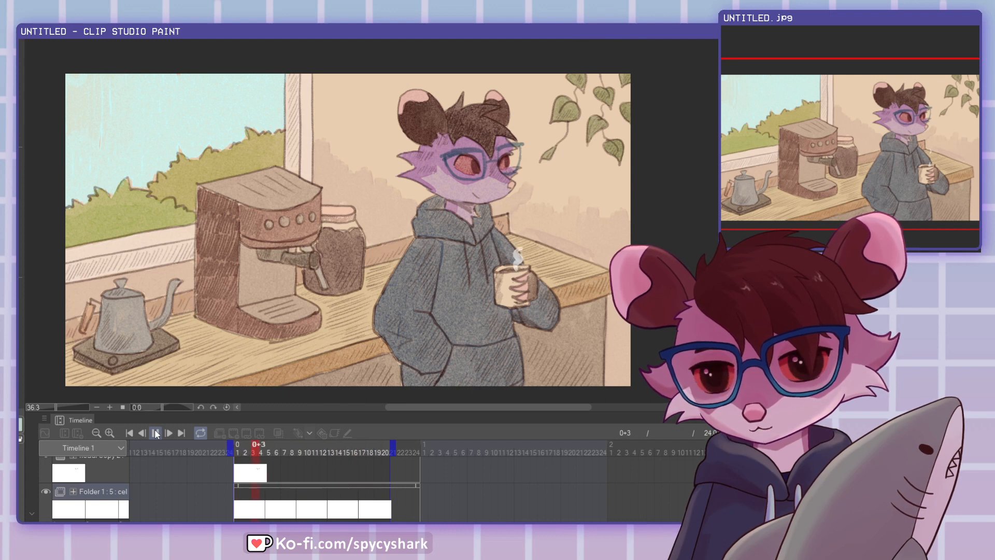
pyautogui.click(155, 433)
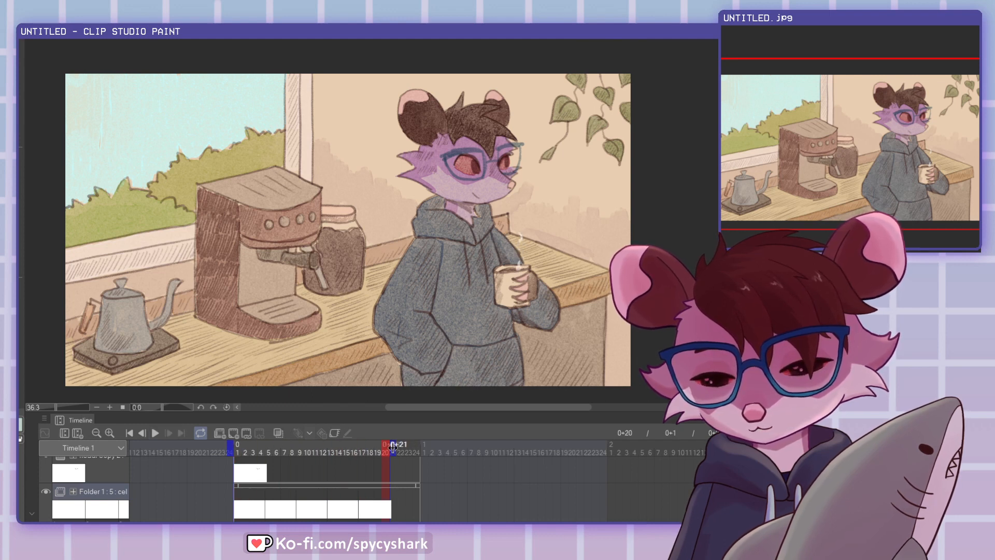
pyautogui.moveTo(420, 450); pyautogui.dragTo(423, 451)
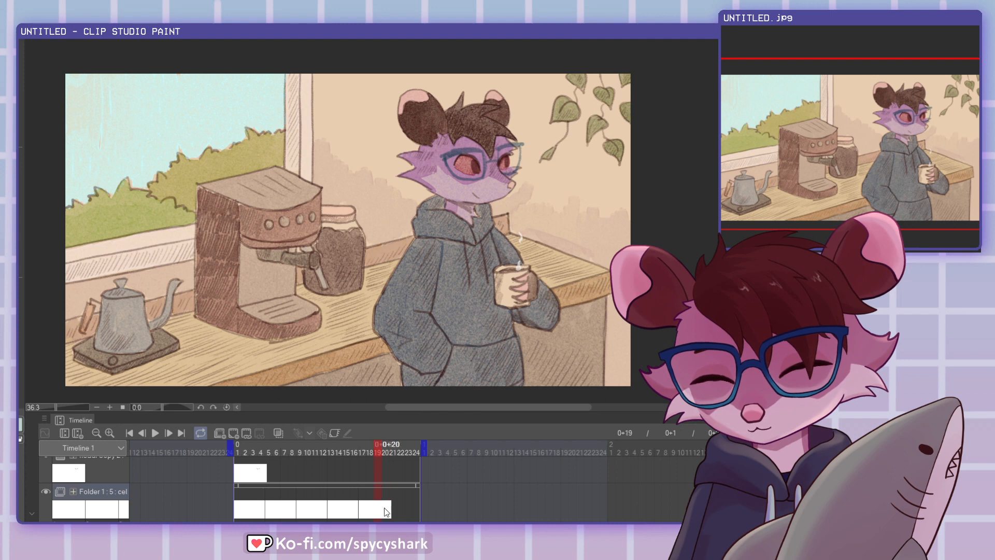
# Step: Try to delay the start of steam cel 2 to frame 7, leaving a gap after cel 1
pyautogui.click(254, 513)
pyautogui.click(267, 512)
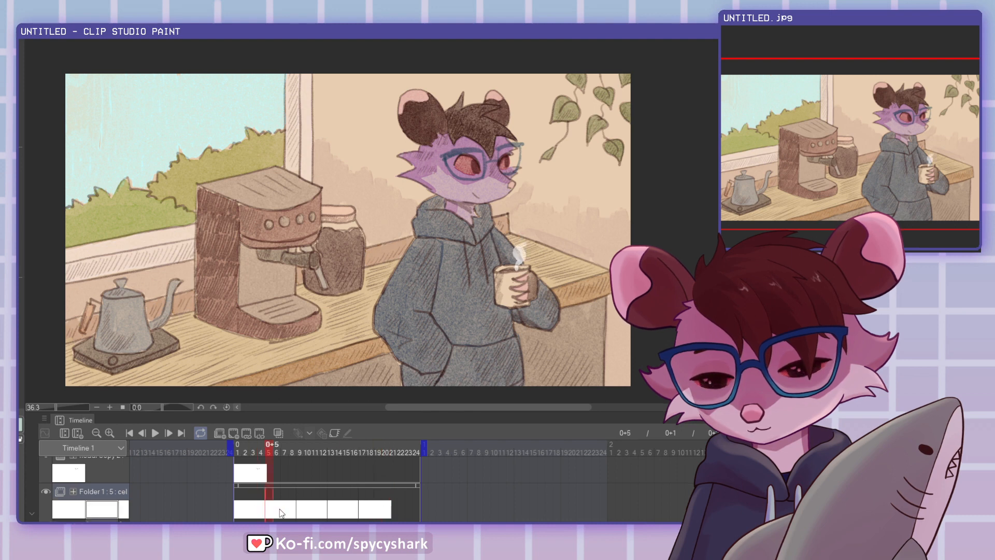
pyautogui.moveTo(283, 513); pyautogui.dragTo(304, 514)
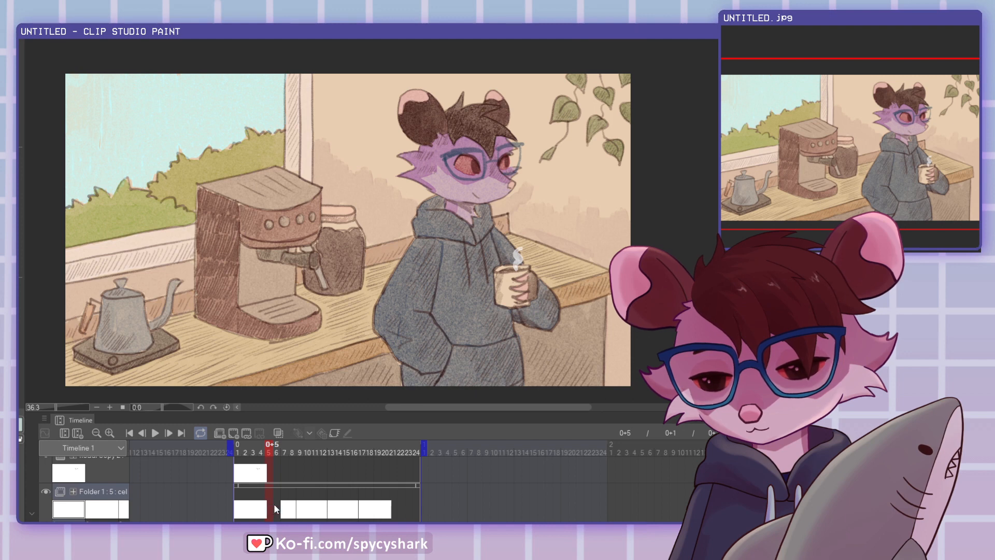
pyautogui.click(263, 512)
pyautogui.scroll(1, 266, 516)
pyautogui.scroll(-2, 283, 514)
pyautogui.click(284, 498)
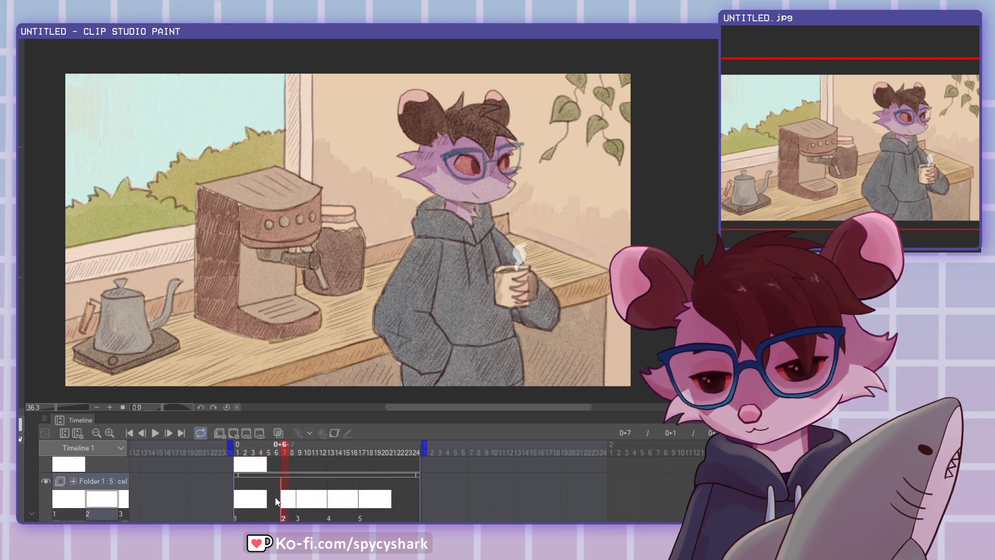
# Step: Compare the steam before and after the gap between cels 1 and 2, then move cel 2 back to frame 5
pyautogui.click(268, 497)
pyautogui.click(251, 496)
pyautogui.click(267, 501)
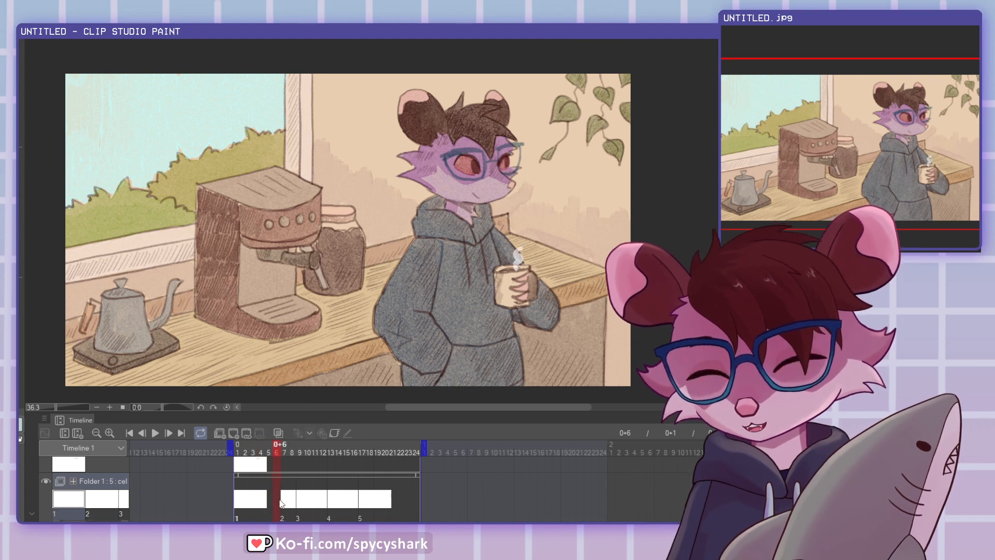
pyautogui.click(283, 501)
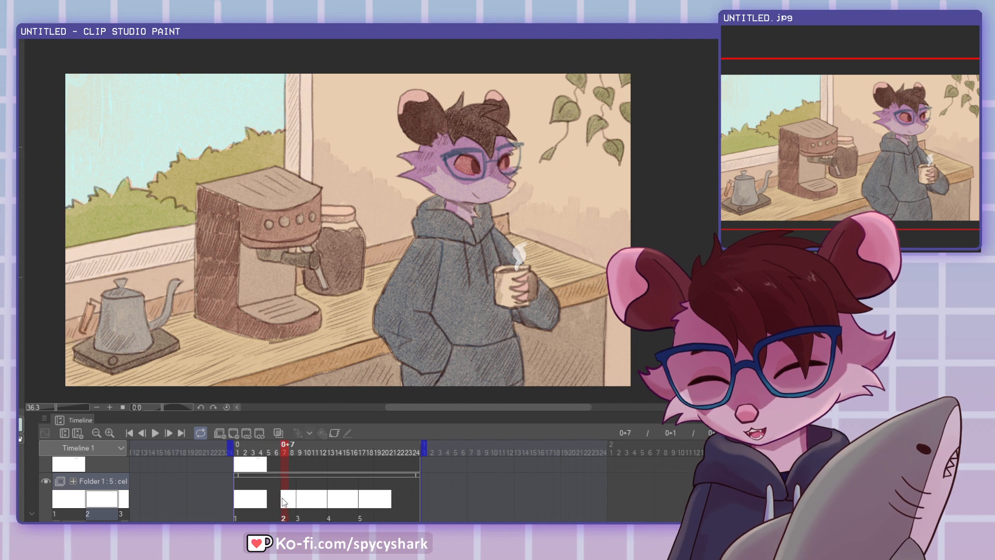
pyautogui.click(266, 501)
pyautogui.click(264, 500)
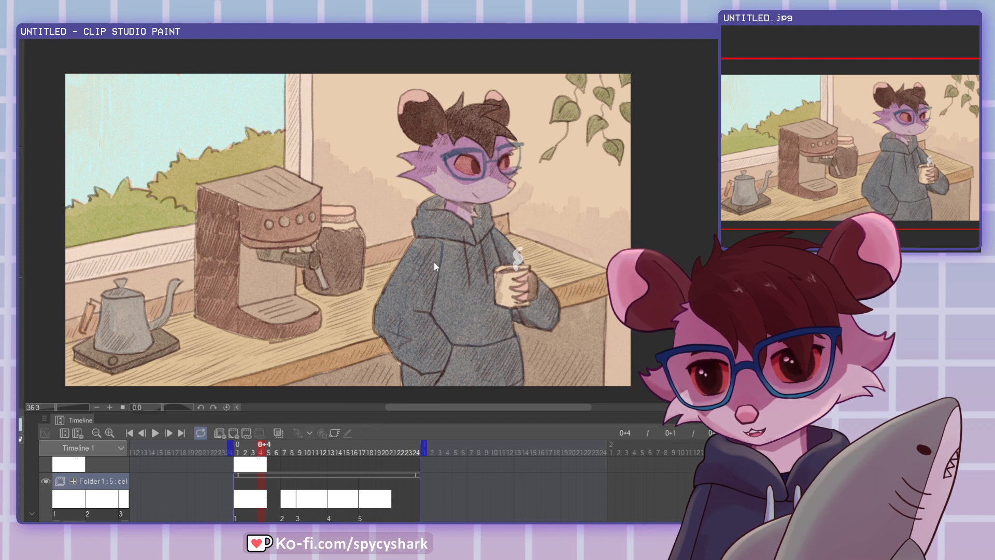
pyautogui.click(285, 500)
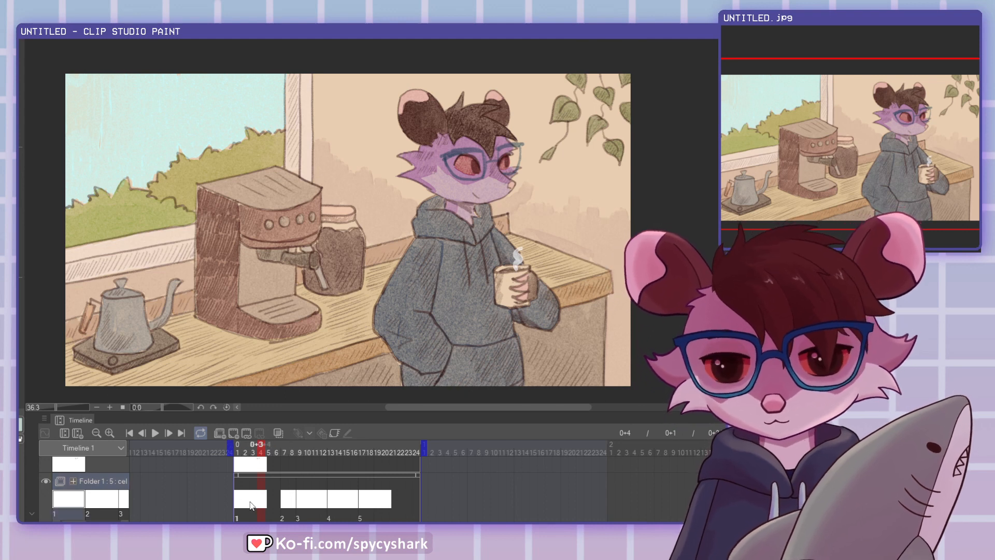
pyautogui.click(291, 501)
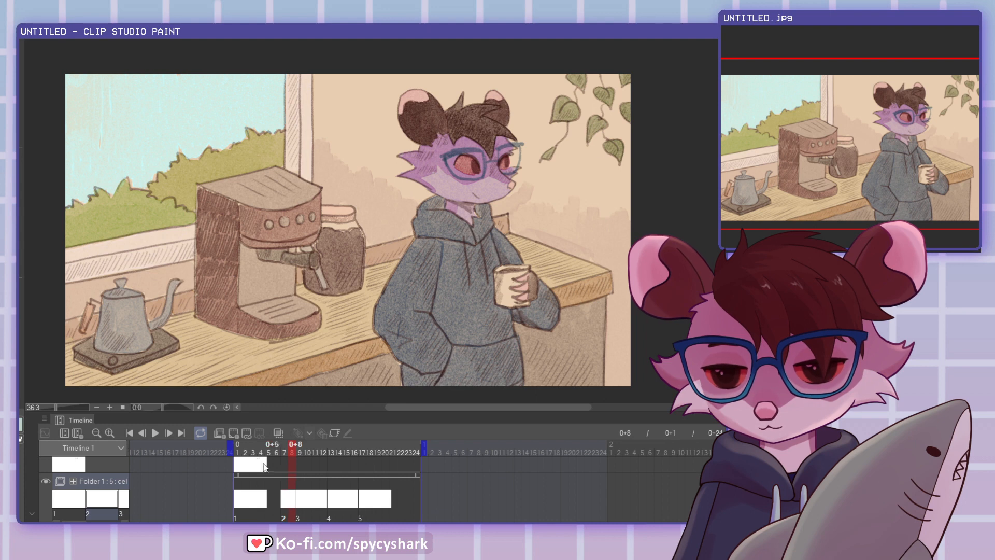
pyautogui.click(268, 501)
pyautogui.moveTo(283, 501); pyautogui.dragTo(267, 501)
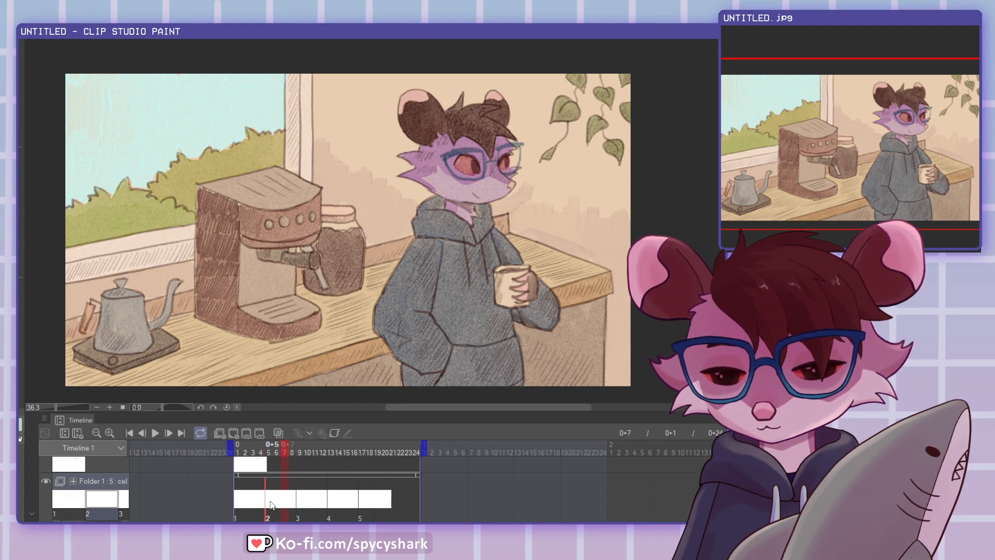
# Step: Play the steam loop from frame 1 over the 24-frame range and stop playback
pyautogui.click(238, 501)
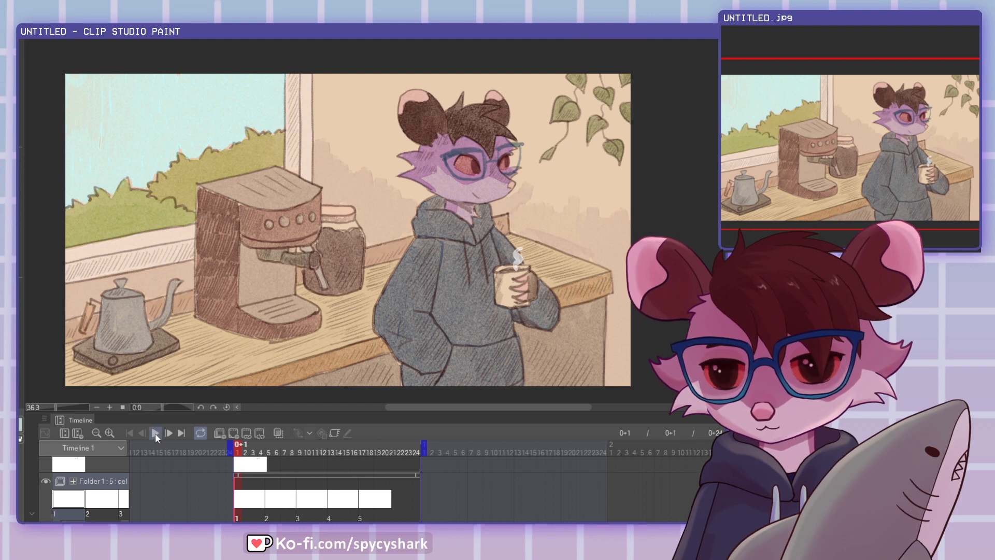
pyautogui.click(155, 433)
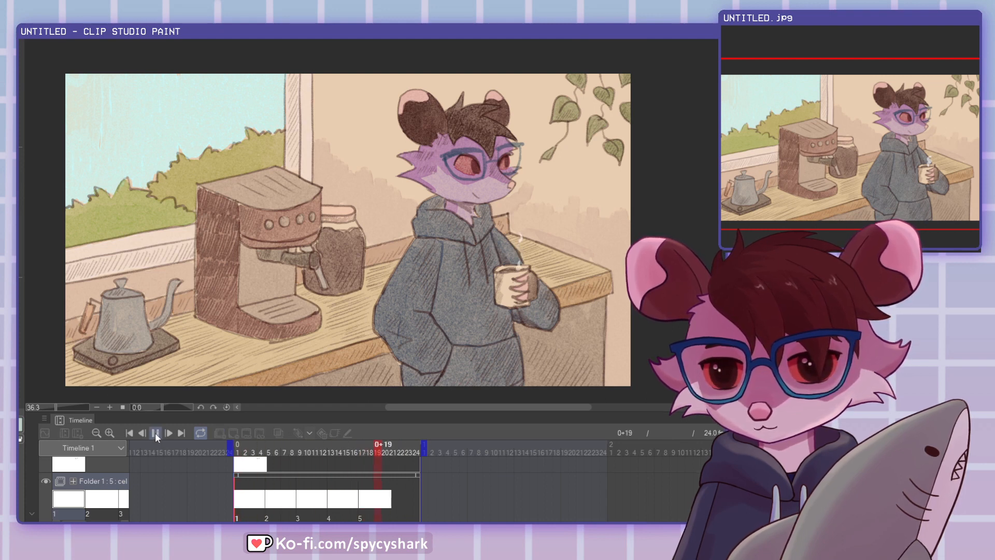
pyautogui.click(154, 433)
# Step: Lasso the small puff at the mug's rim on cel 5, scale it down slightly, reposition it on the rim and deselect
pyautogui.scroll(2, 581, 279)
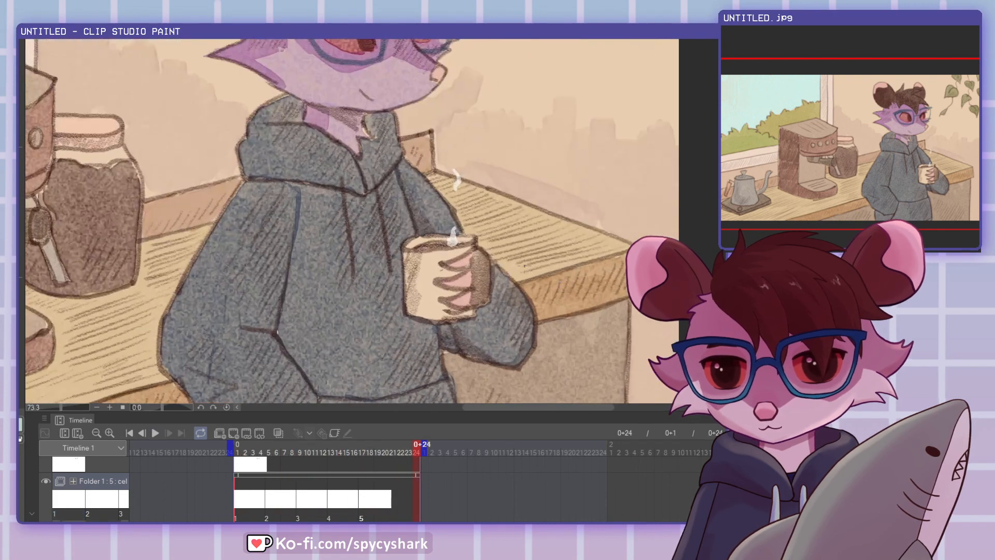
pyautogui.scroll(4, 473, 235)
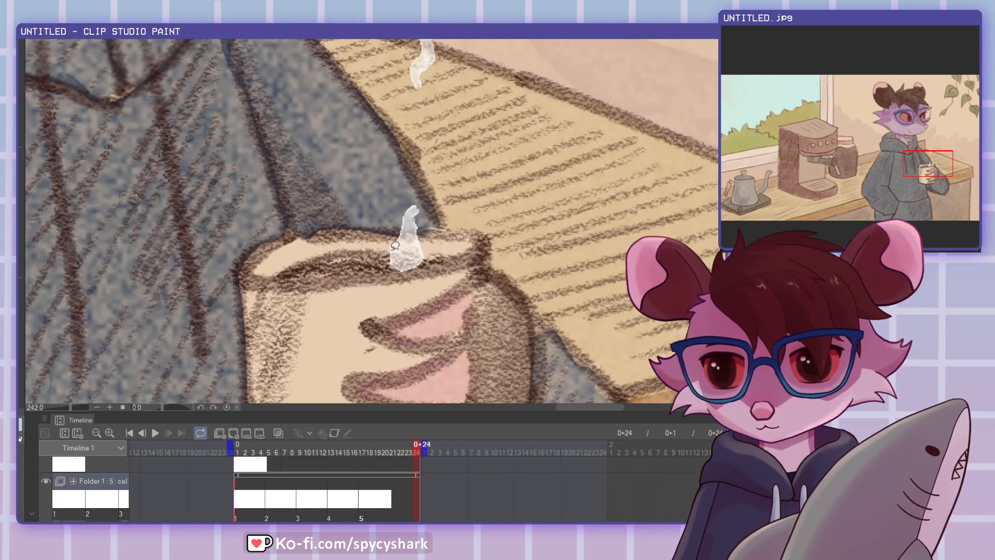
pyautogui.moveTo(369, 231)
pyautogui.mouseDown()
pyautogui.moveTo(477, 286)
pyautogui.moveTo(459, 360)
pyautogui.mouseUp()
pyautogui.moveTo(383, 207)
pyautogui.mouseDown()
pyautogui.moveTo(277, 185)
pyautogui.moveTo(389, 313)
pyautogui.mouseUp()
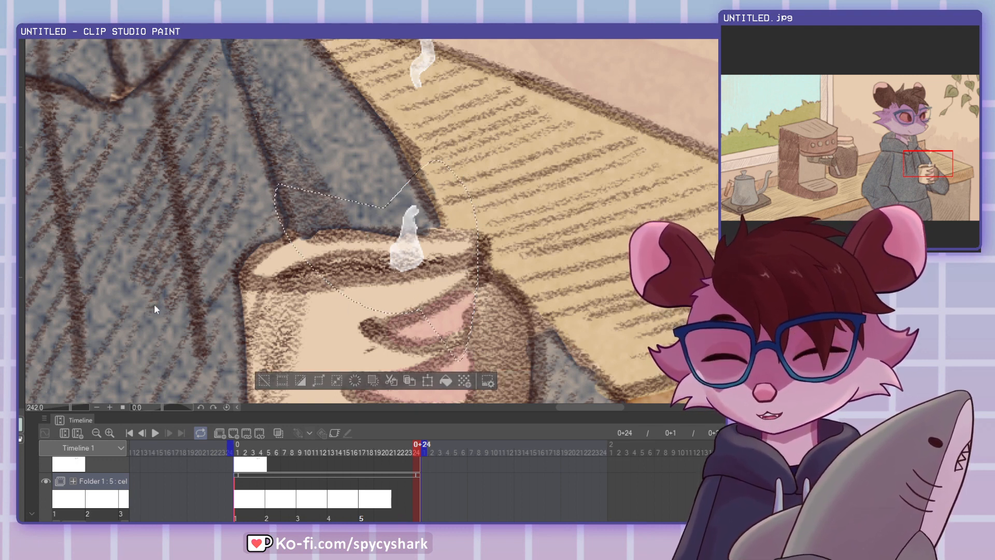
pyautogui.hotkey('ctrl', 't')
pyautogui.moveTo(276, 162); pyautogui.dragTo(312, 185)
pyautogui.moveTo(384, 259); pyautogui.dragTo(372, 241)
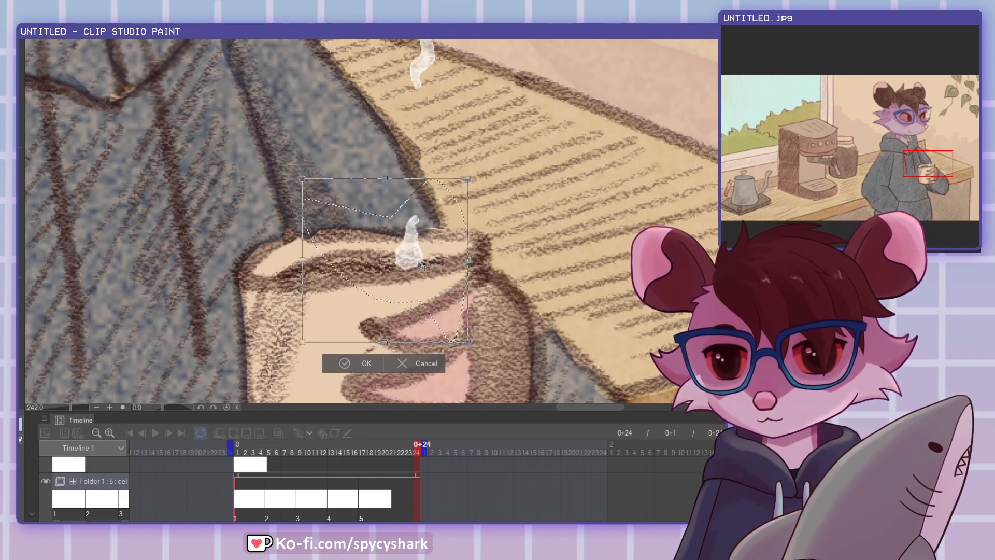
pyautogui.click(353, 362)
pyautogui.hotkey('ctrl', 'd')
pyautogui.scroll(-3, 386, 314)
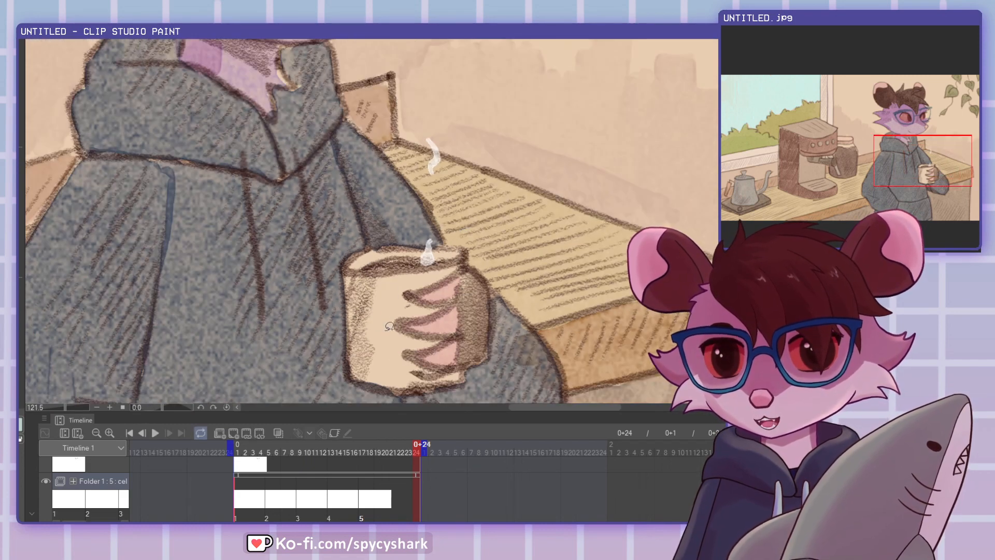
# Step: Play the steam loop with the smaller puff and stop on cel 3 at frame 10
pyautogui.scroll(-1, 410, 368)
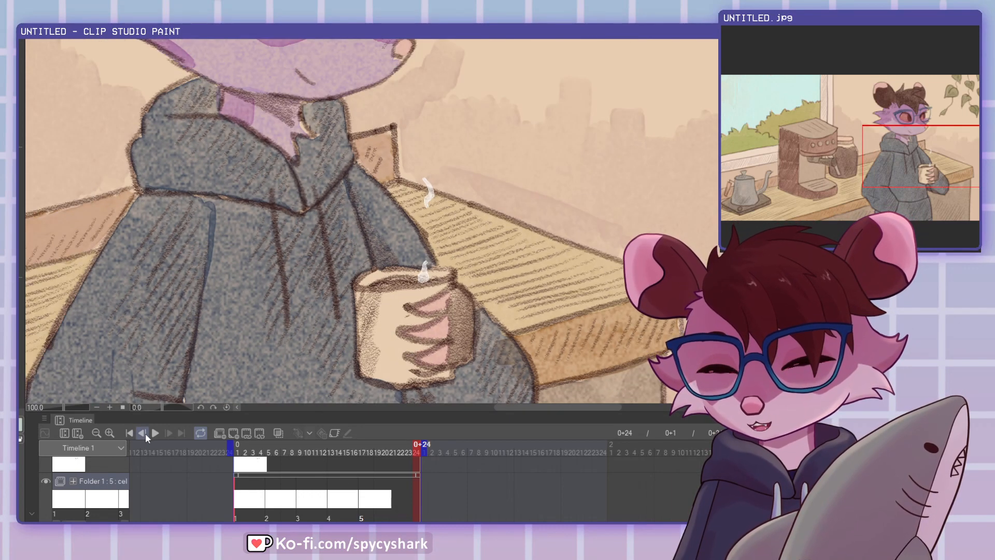
pyautogui.click(155, 433)
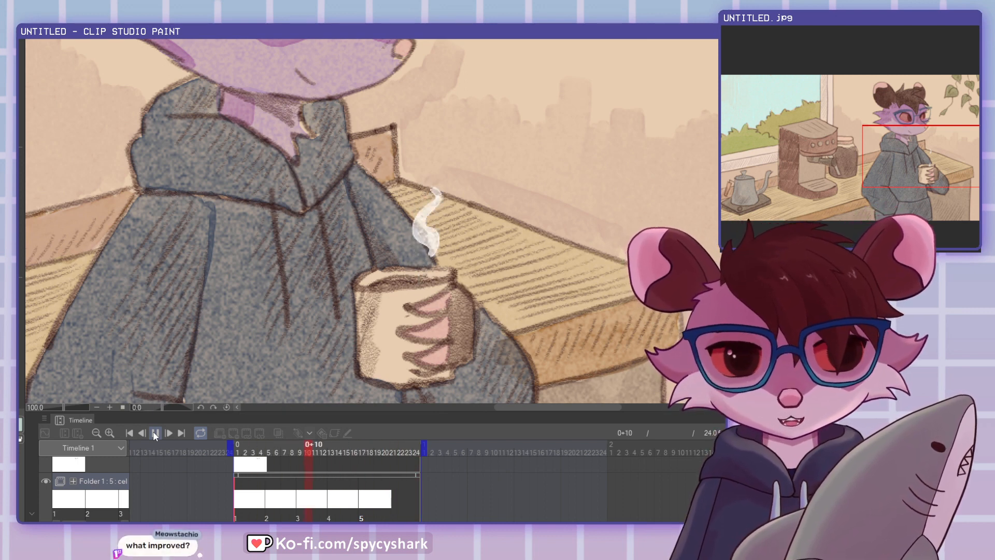
pyautogui.click(154, 433)
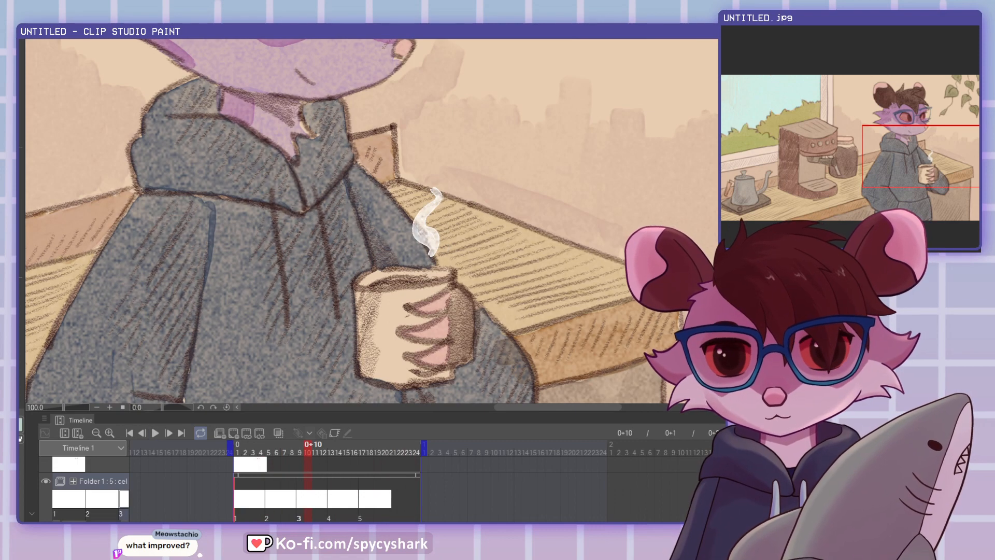
# Step: Try to move the lassoed upper part of cel 3's steam wisp away from its base, then undo the move
pyautogui.scroll(5, 367, 191)
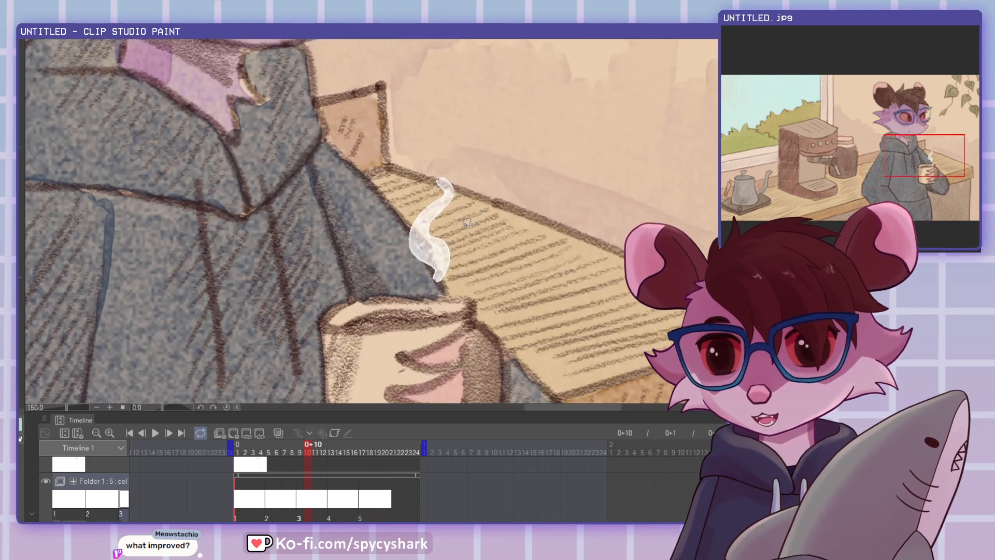
pyautogui.moveTo(359, 218)
pyautogui.mouseDown()
pyautogui.moveTo(423, 236)
pyautogui.moveTo(468, 149)
pyautogui.moveTo(337, 254)
pyautogui.mouseUp()
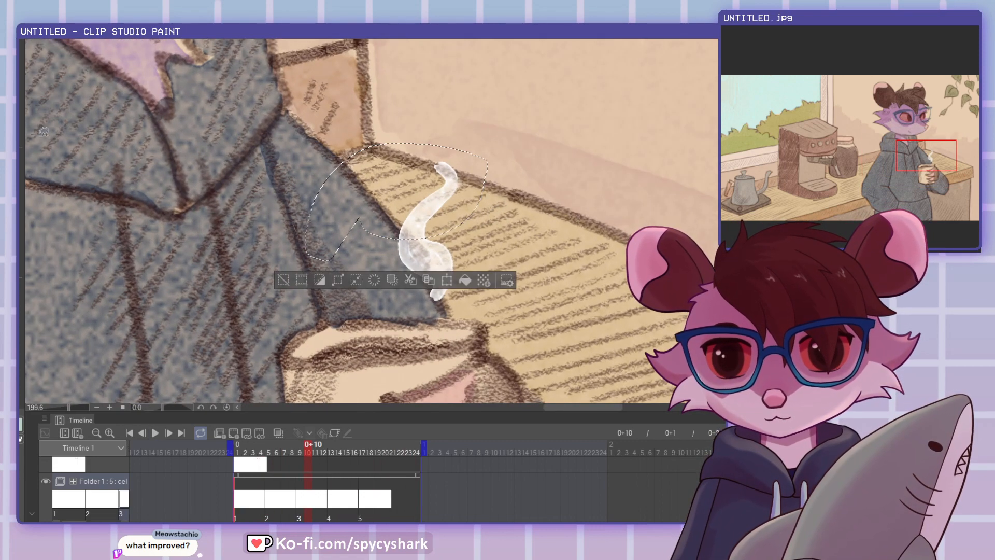
pyautogui.moveTo(432, 213)
pyautogui.mouseDown()
pyautogui.moveTo(266, 206)
pyautogui.moveTo(273, 195)
pyautogui.mouseUp()
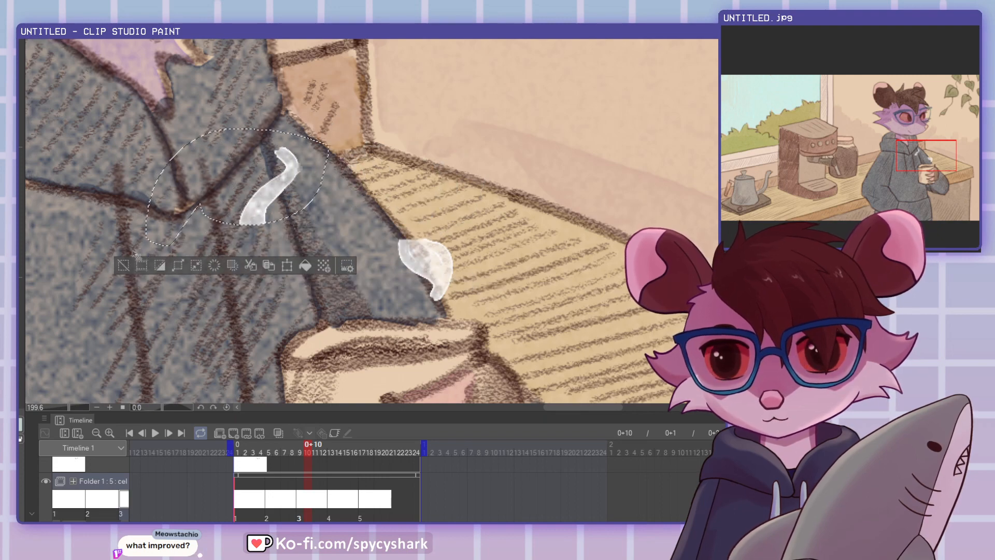
pyautogui.hotkey('ctrl', 'd')
pyautogui.hotkey('ctrl', 'z')
pyautogui.hotkey('ctrl', 'z')
pyautogui.hotkey('ctrl', 'z')
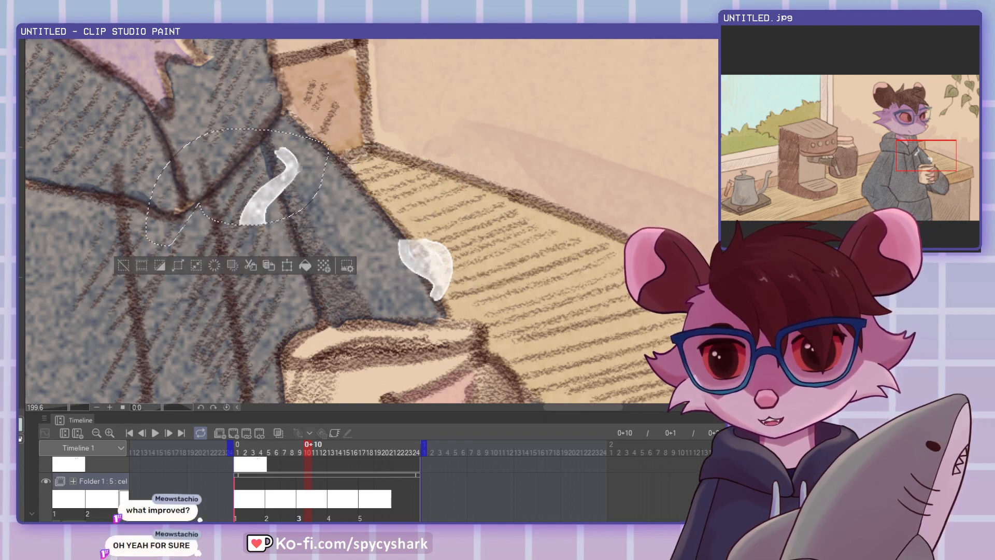
pyautogui.scroll(-2, 521, 240)
pyautogui.scroll(-5, 518, 224)
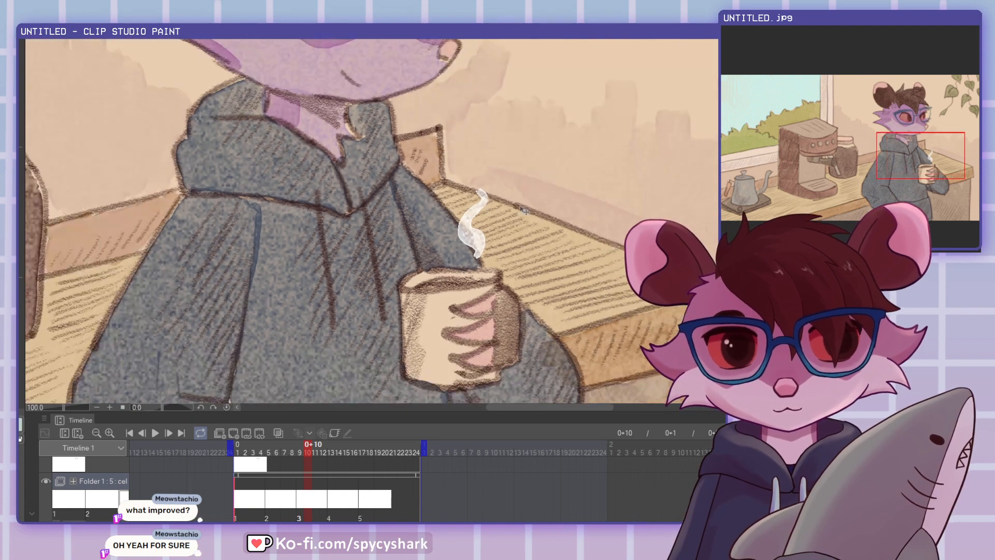
pyautogui.scroll(-1, 459, 315)
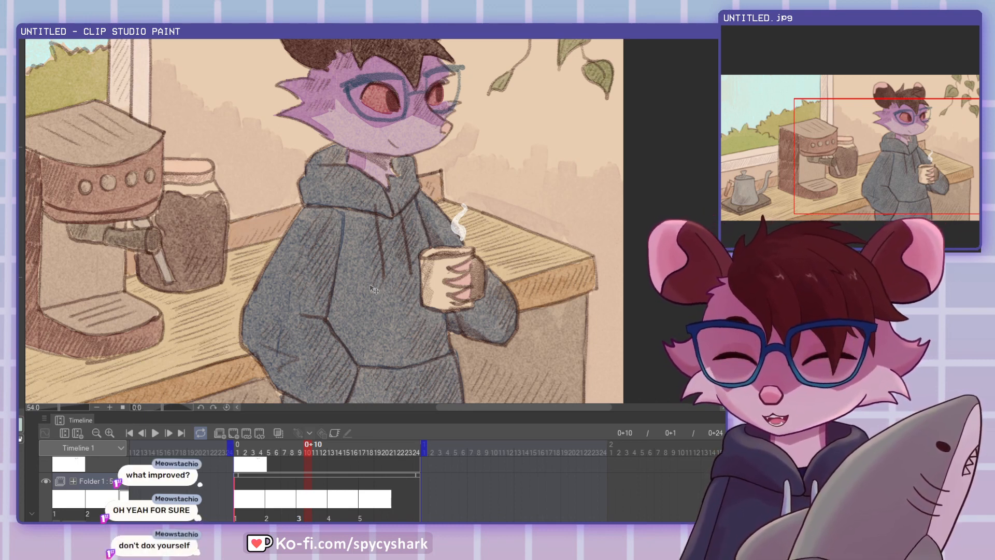
pyautogui.scroll(5, 373, 289)
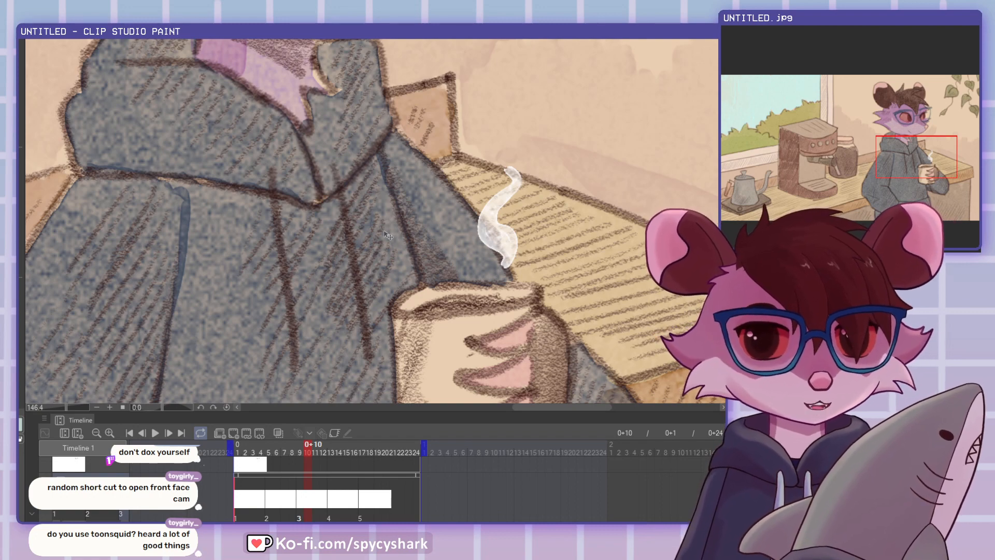
pyautogui.scroll(-5, 388, 235)
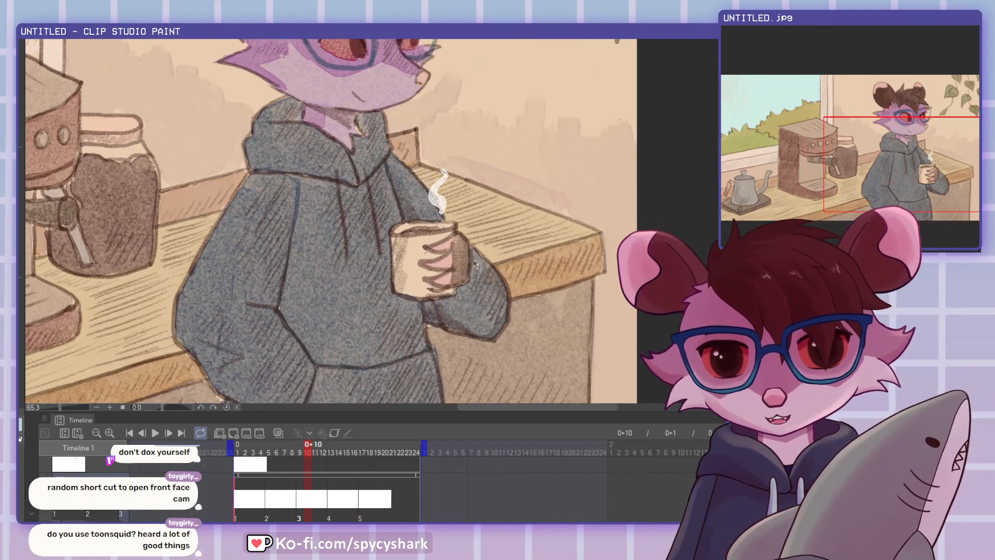
# Step: Rename the steam's animation folder to steam
pyautogui.scroll(2, 487, 281)
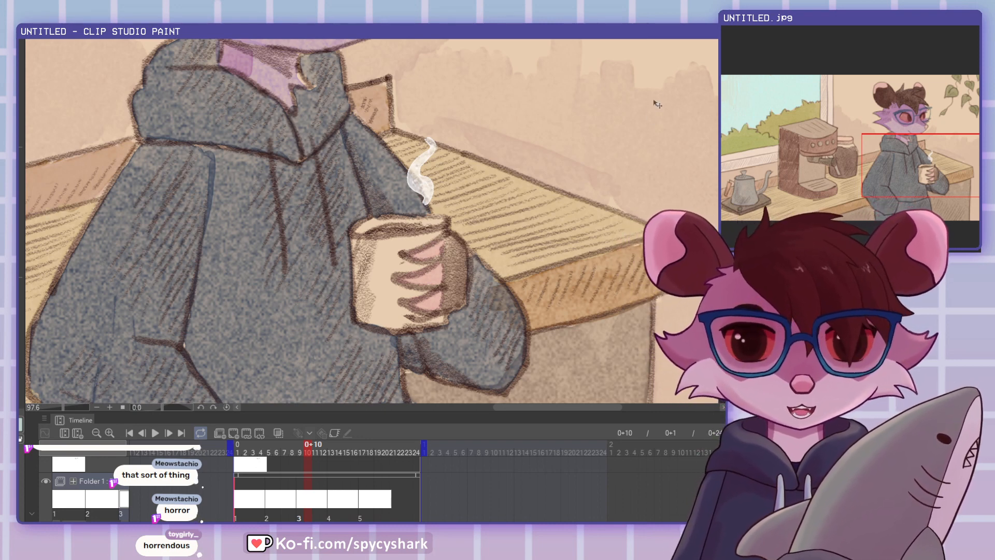
pyautogui.scroll(-5, 502, 274)
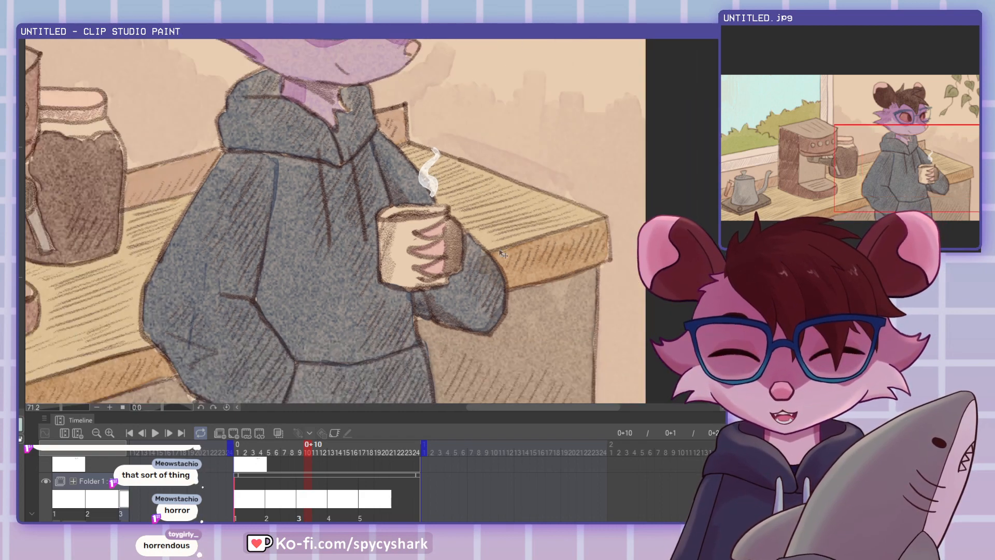
pyautogui.scroll(-2, 381, 315)
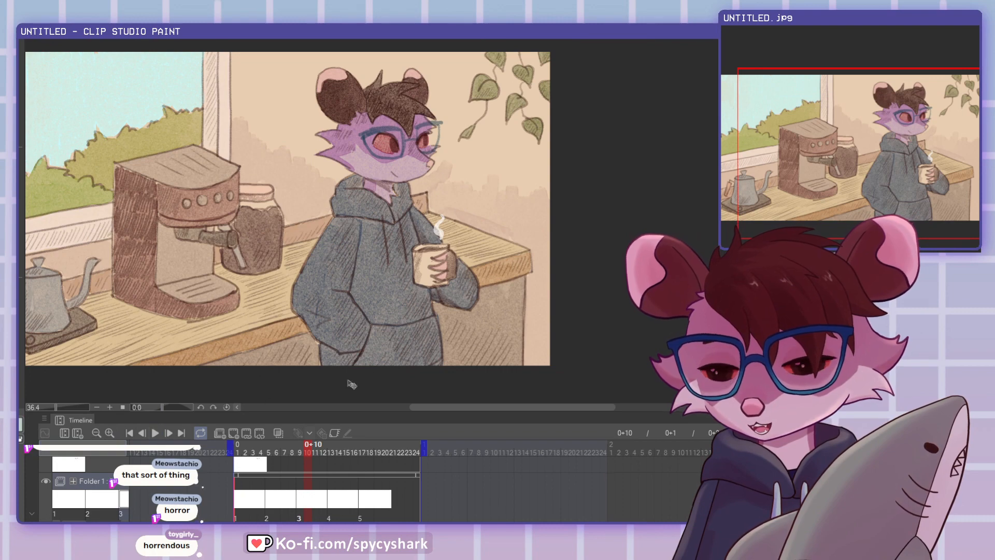
pyautogui.scroll(-4, 552, 333)
pyautogui.scroll(3, 331, 290)
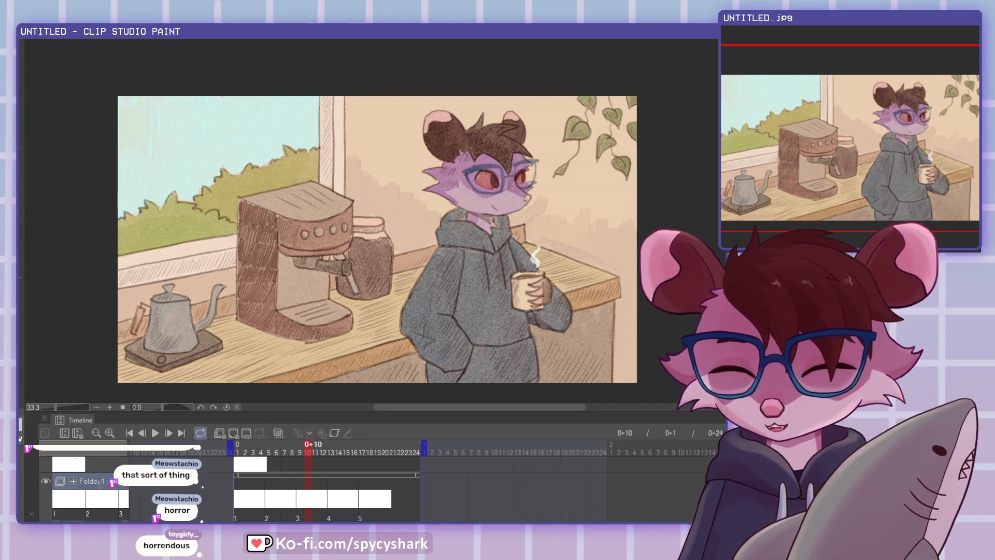
pyautogui.write('steam')
pyautogui.press('Return')
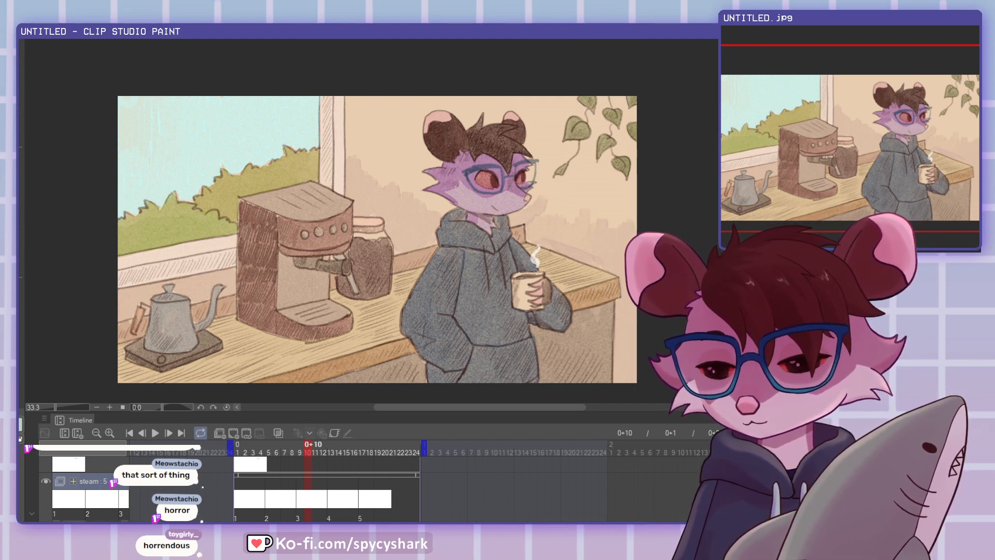
# Step: Check the steam drawings on the timeline at frames 15 and 17
pyautogui.click(269, 506)
pyautogui.click(349, 510)
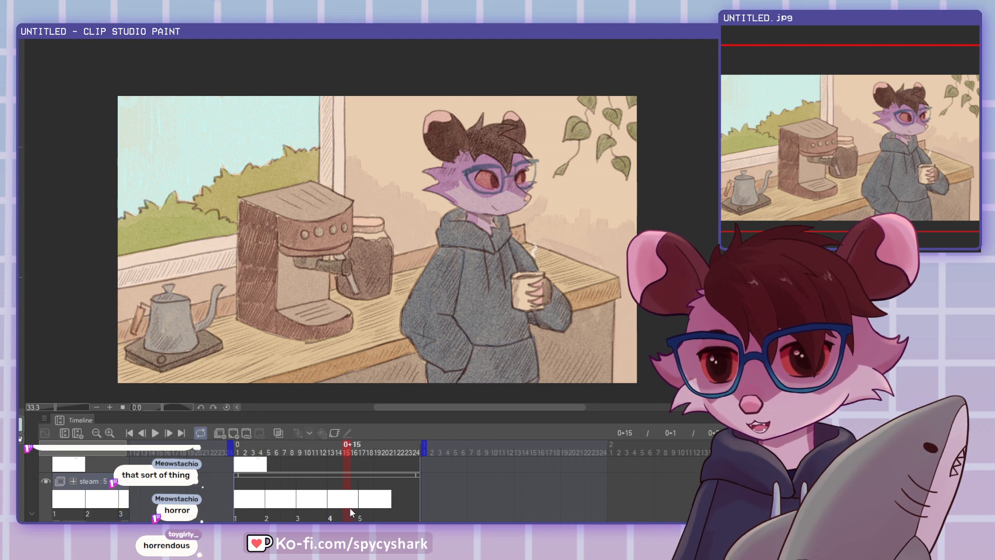
pyautogui.press('Right')
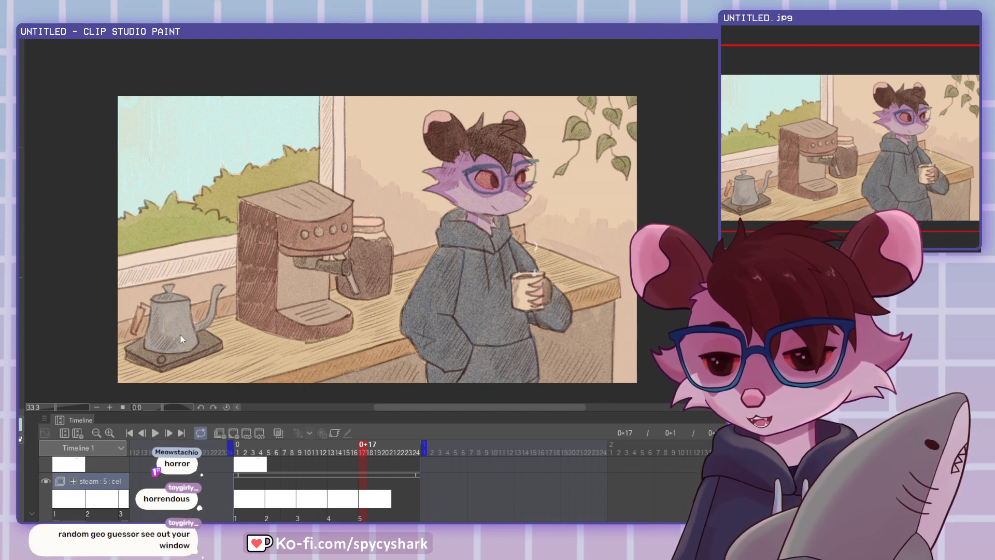
# Step: Create a new animation folder and add a raster layer inside it as its first cel
pyautogui.click(296, 292)
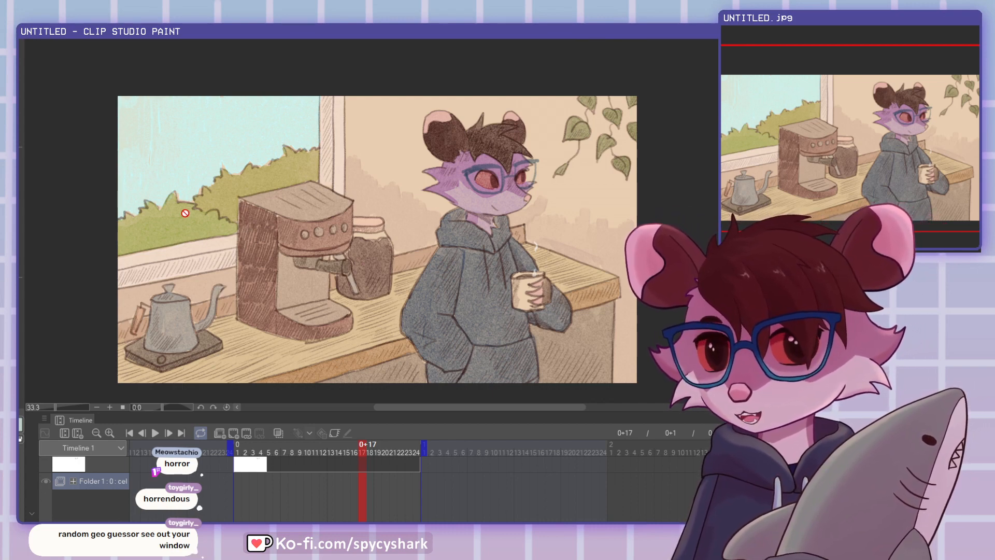
pyautogui.scroll(1, 177, 186)
pyautogui.scroll(-2, 154, 95)
pyautogui.scroll(2, 206, 194)
pyautogui.scroll(-2, 229, 214)
pyautogui.scroll(1, 229, 215)
pyautogui.scroll(1, 273, 150)
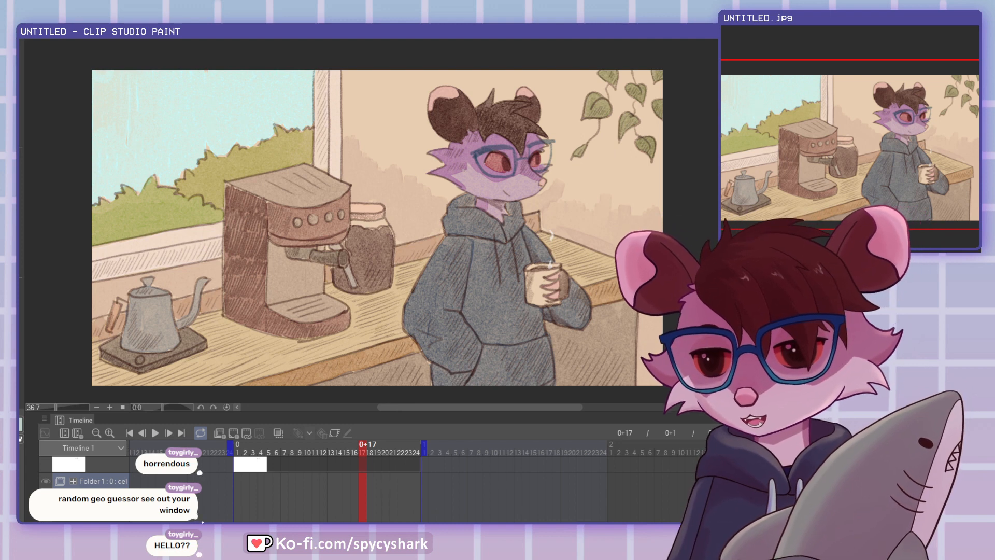
pyautogui.hotkey('ctrl', 'shift', 'n')
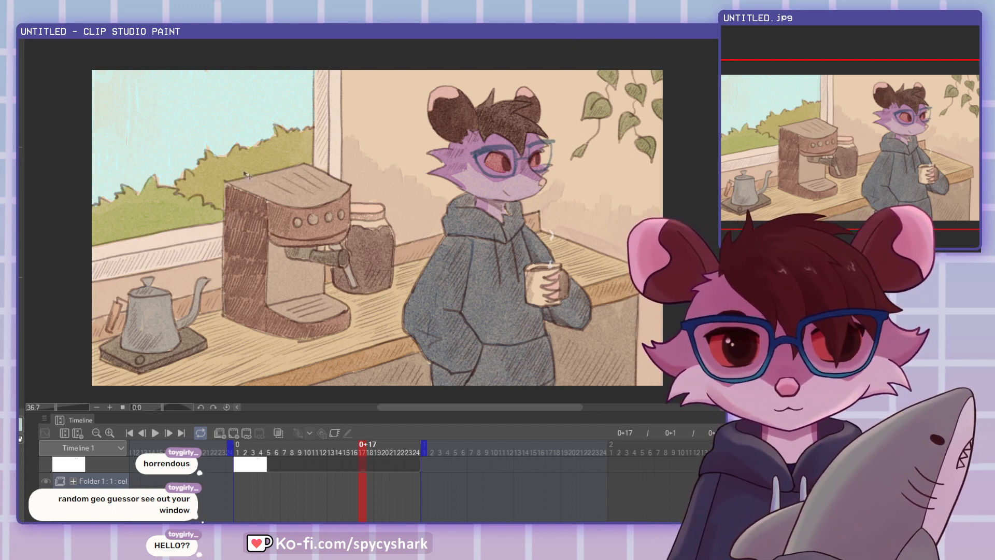
# Step: Return to frame 1 and rename the new animation folder to bird
pyautogui.click(236, 483)
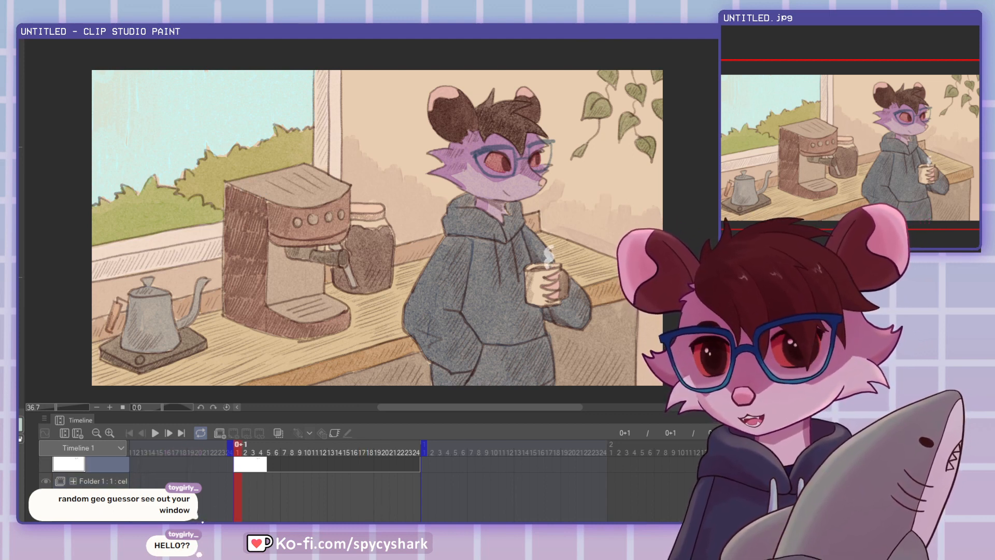
pyautogui.scroll(-3, 327, 482)
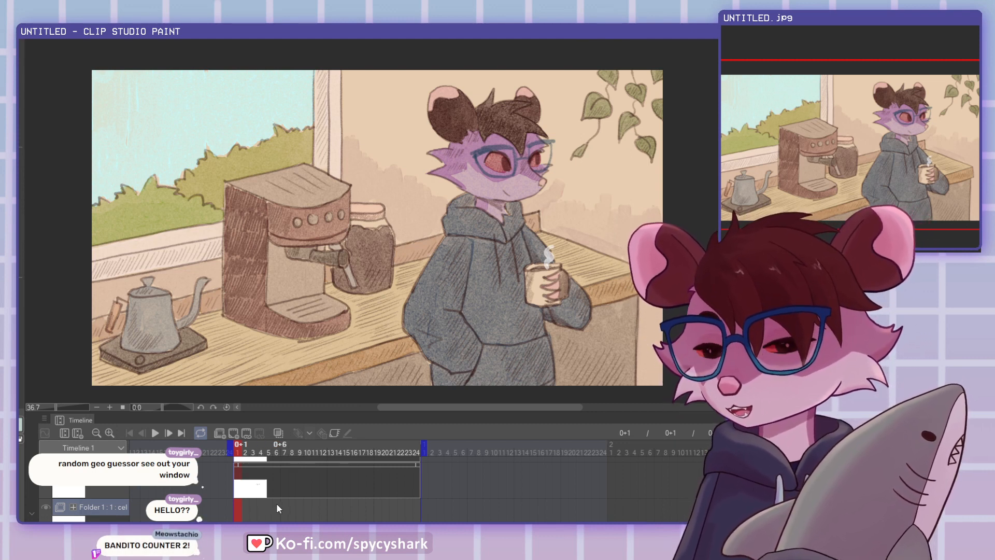
pyautogui.scroll(3, 266, 481)
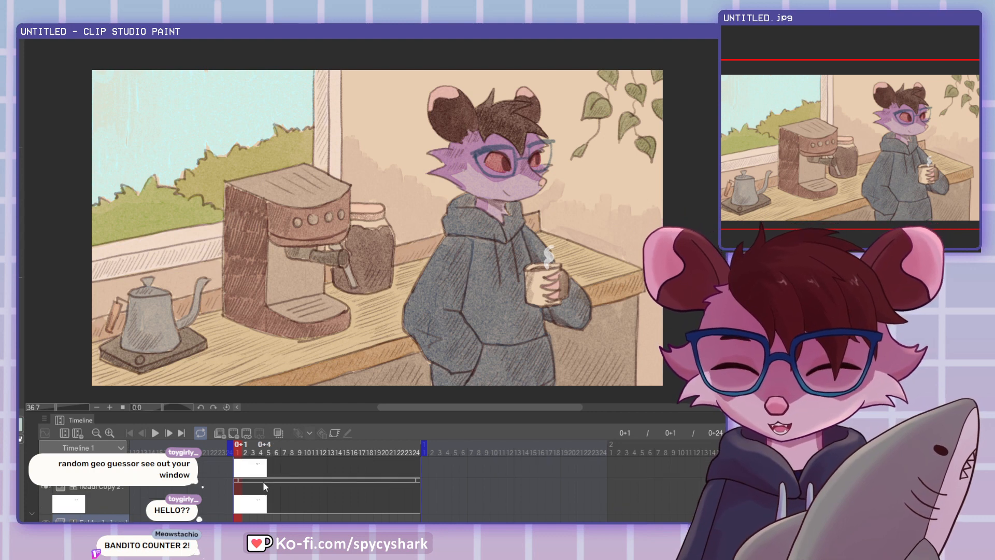
pyautogui.scroll(-2, 279, 475)
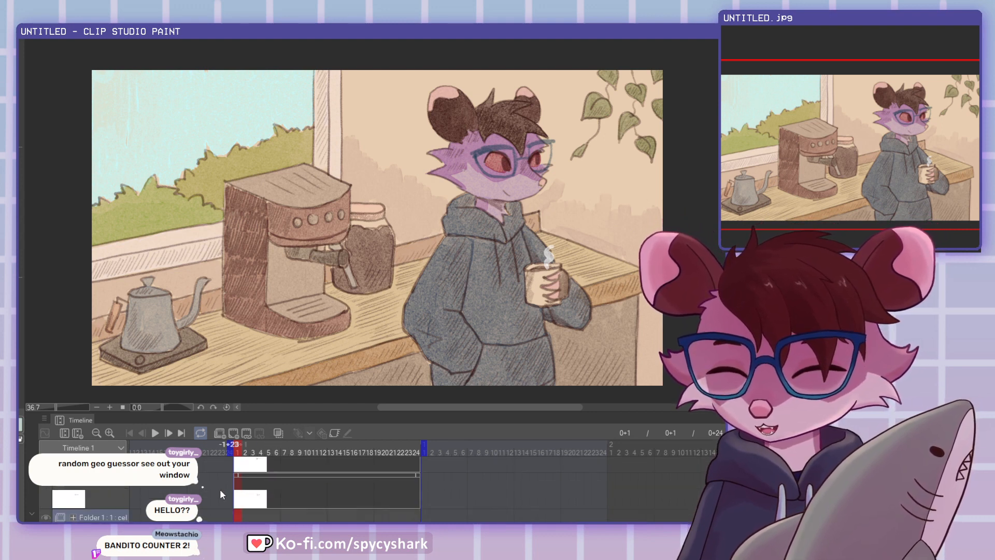
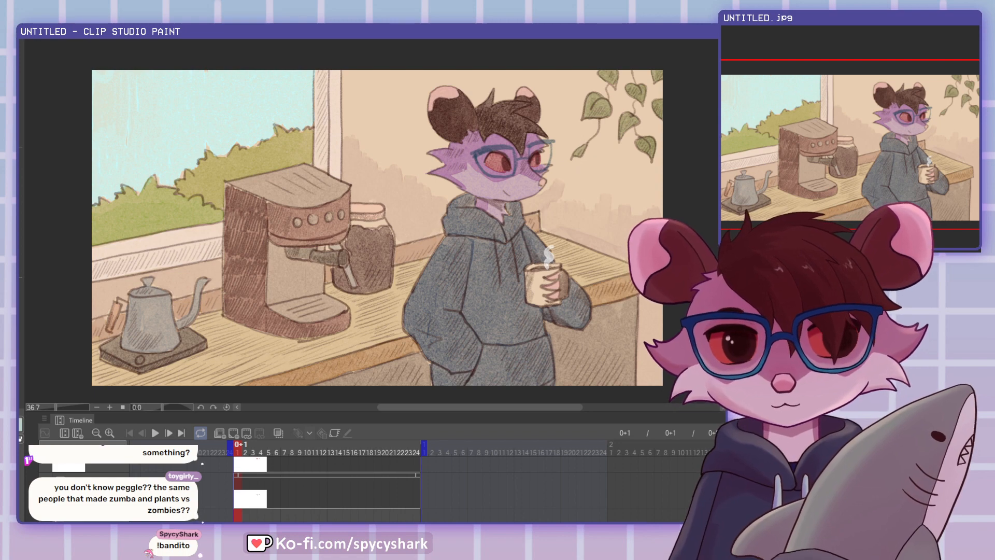
pyautogui.scroll(-2, 309, 227)
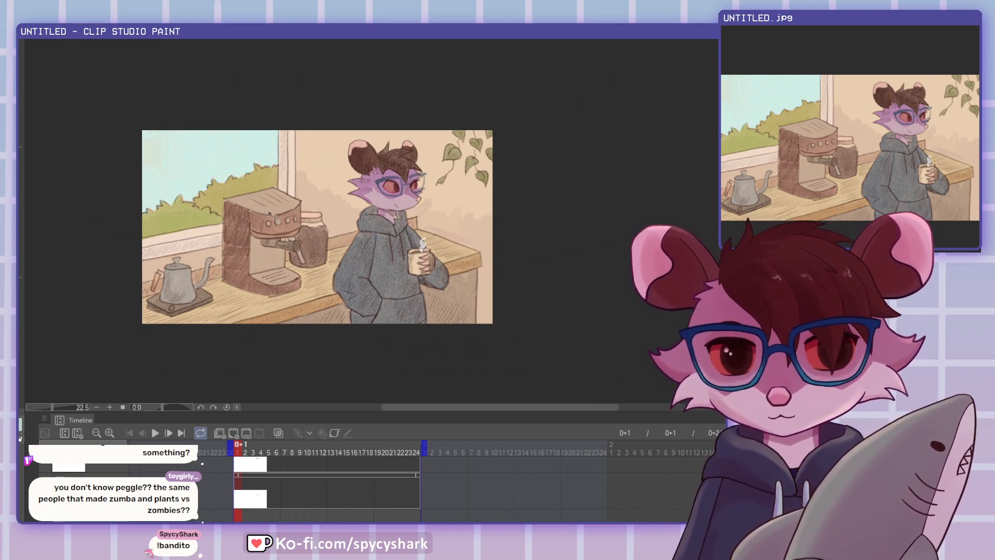
pyautogui.scroll(2, 332, 238)
pyautogui.scroll(2, 415, 270)
pyautogui.scroll(-1, 459, 288)
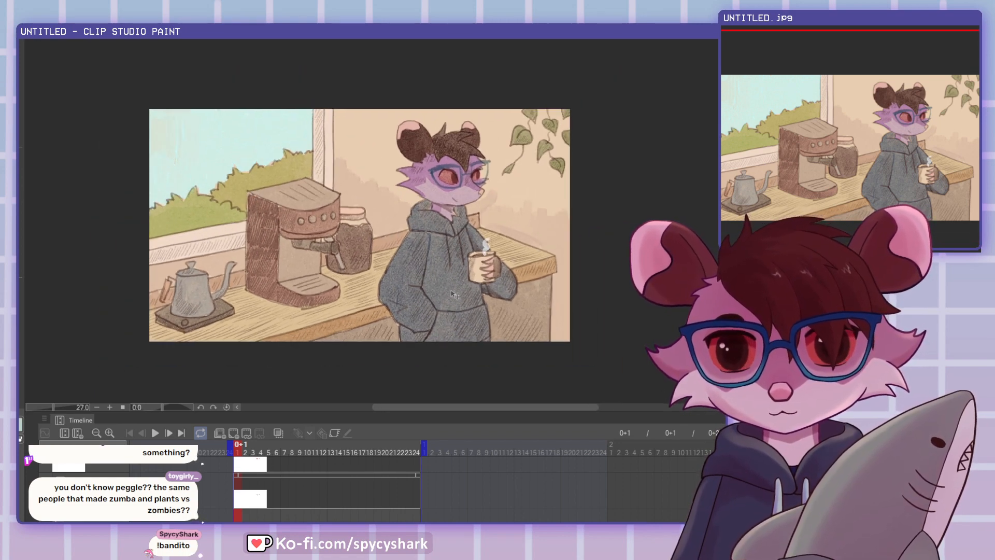
pyautogui.scroll(2, 459, 289)
pyautogui.scroll(-2, 425, 280)
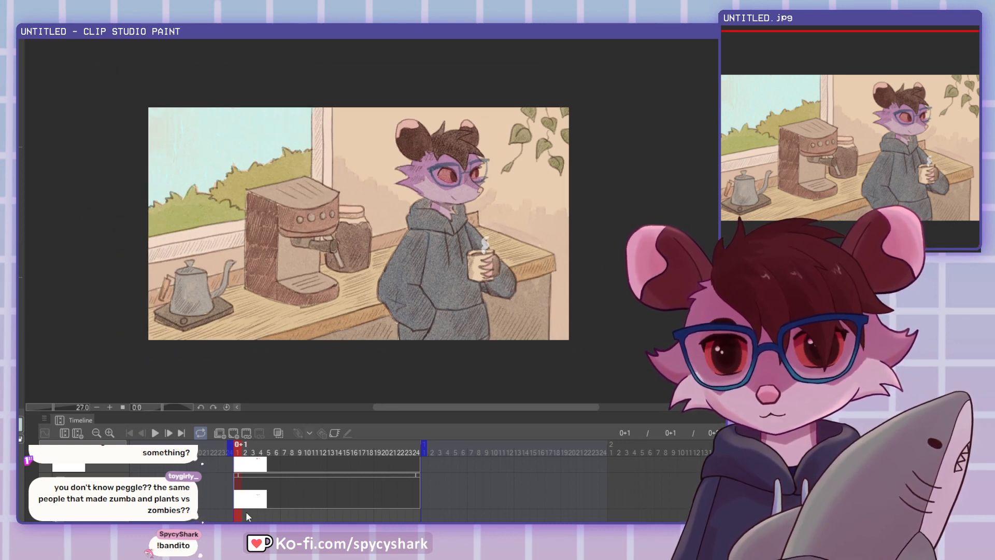
pyautogui.scroll(-4, 107, 467)
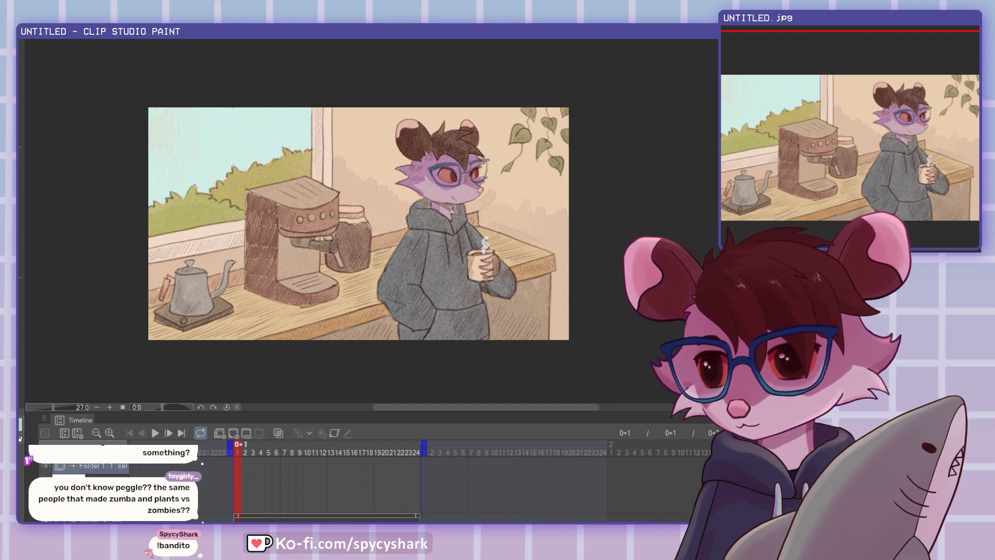
pyautogui.press('Return')
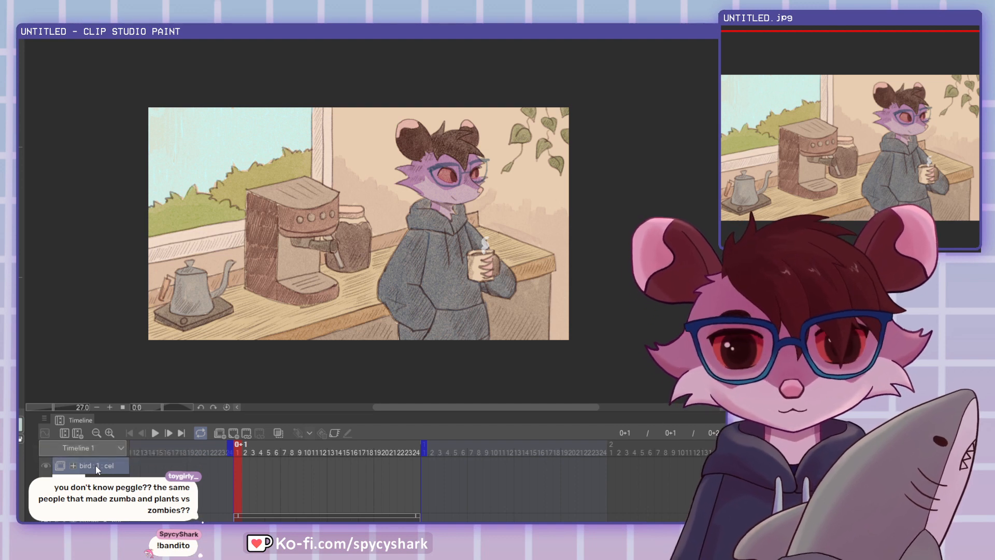
# Step: Place cel 1 of the bird folder at frame 1 on its timeline track
pyautogui.scroll(1, 268, 512)
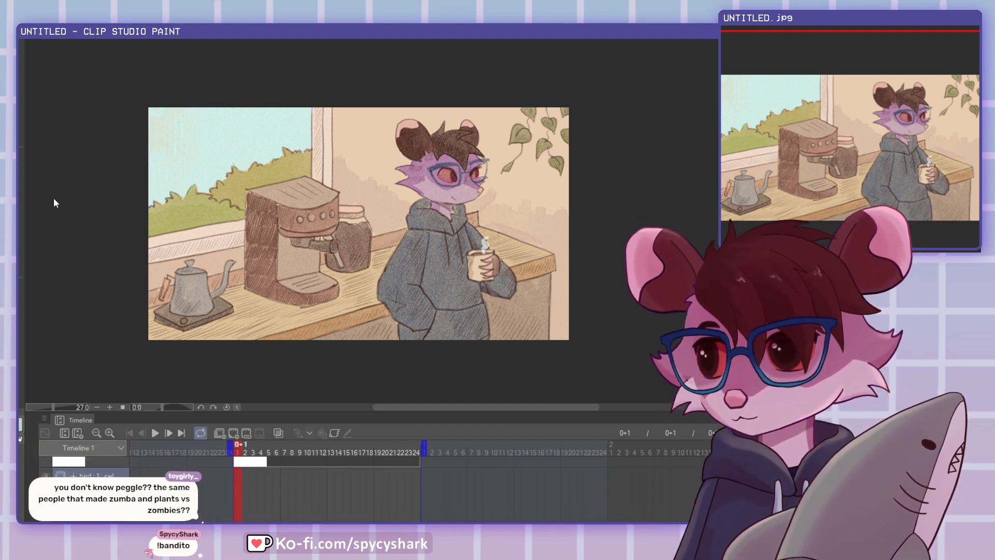
pyautogui.scroll(1, 217, 187)
pyautogui.scroll(3, 160, 109)
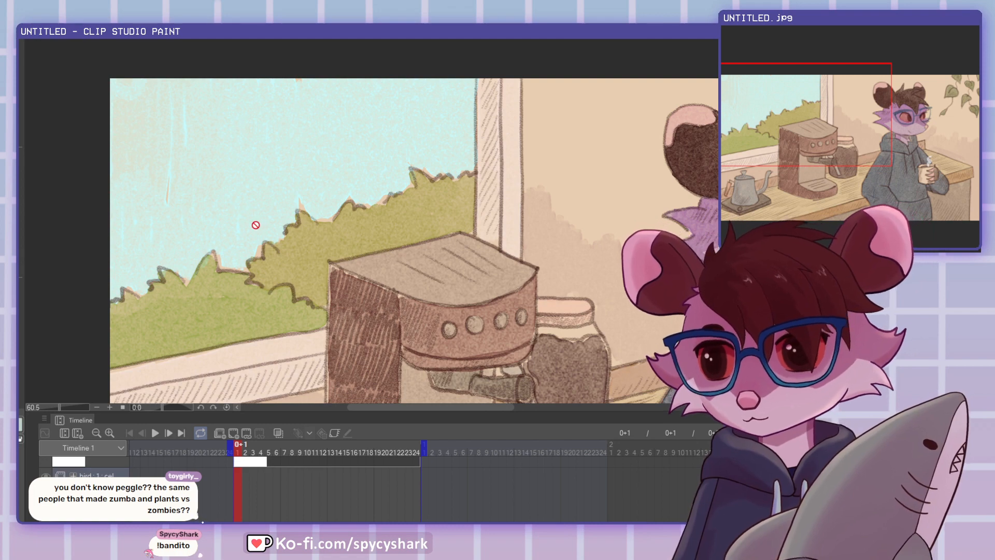
pyautogui.click(239, 476)
pyautogui.click(234, 433)
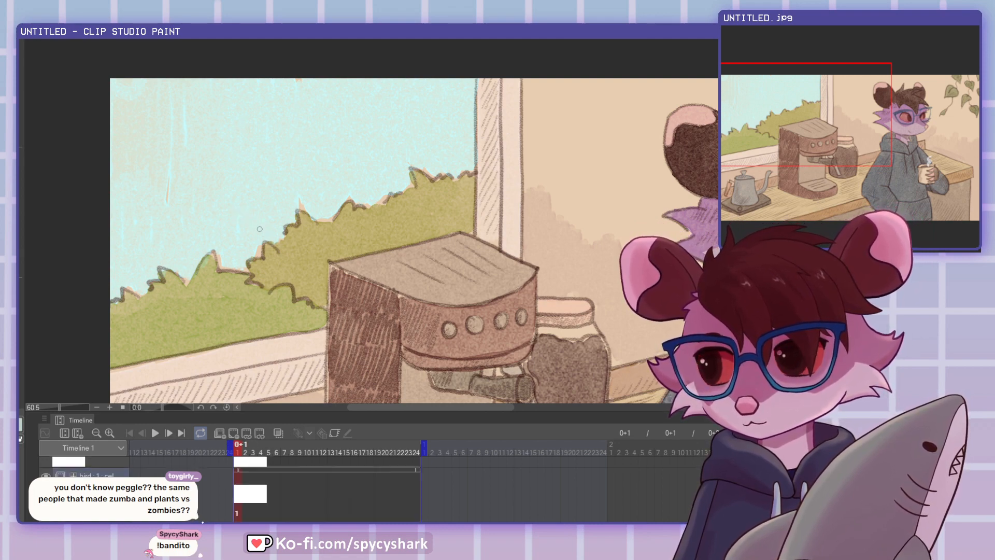
# Step: Draw a small dark bird with outstretched wings in the sky of the window on cel 1
pyautogui.scroll(1, 264, 229)
pyautogui.scroll(-1, 265, 229)
pyautogui.scroll(-3, 312, 153)
pyautogui.scroll(4, 301, 146)
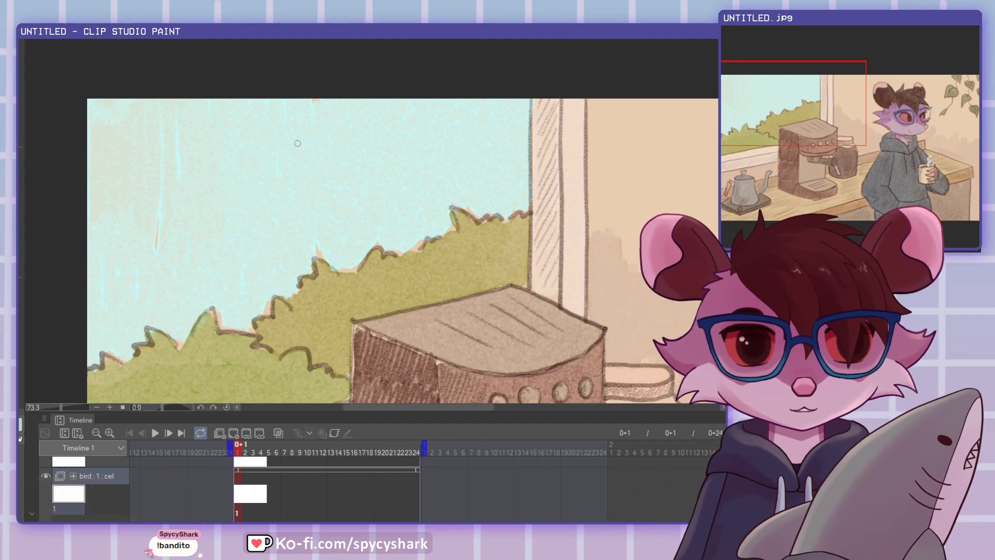
pyautogui.moveTo(236, 165)
pyautogui.mouseDown()
pyautogui.moveTo(264, 152)
pyautogui.moveTo(202, 170)
pyautogui.moveTo(234, 167)
pyautogui.mouseUp()
pyautogui.moveTo(214, 171)
pyautogui.mouseDown()
pyautogui.moveTo(202, 177)
pyautogui.moveTo(240, 162)
pyautogui.moveTo(212, 171)
pyautogui.moveTo(225, 164)
pyautogui.mouseUp()
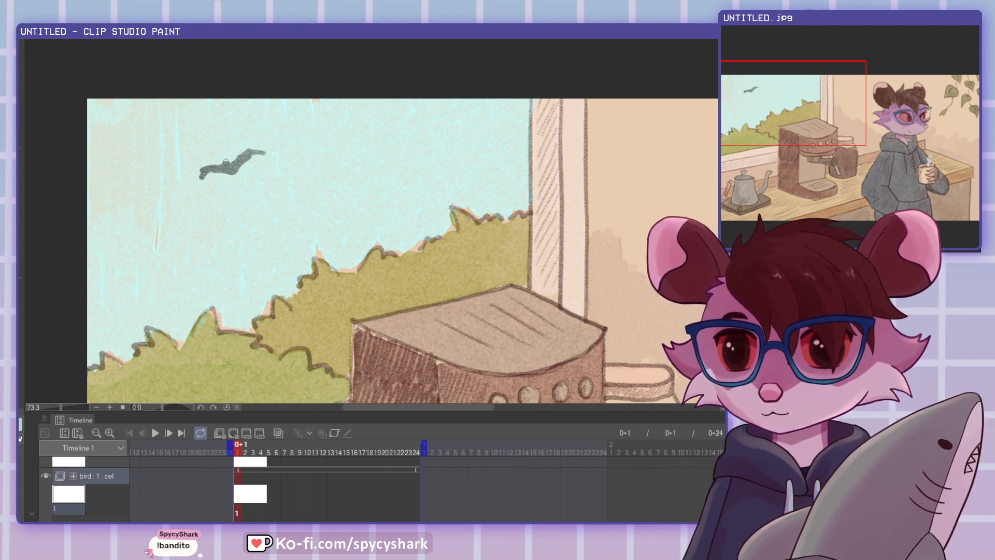
# Step: Add a second cel to the bird folder starting at frame 5
pyautogui.scroll(-2, 176, 179)
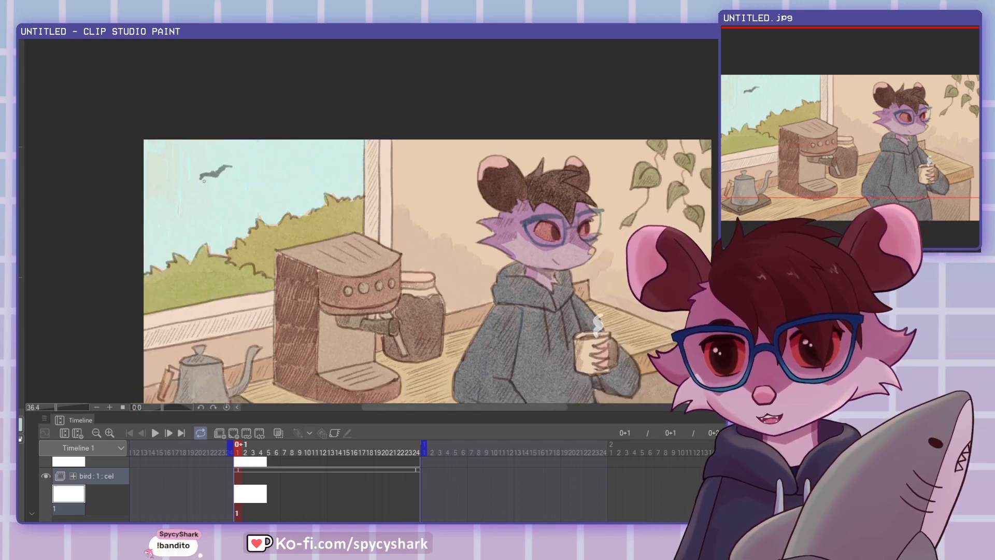
pyautogui.scroll(3, 185, 138)
pyautogui.click(269, 492)
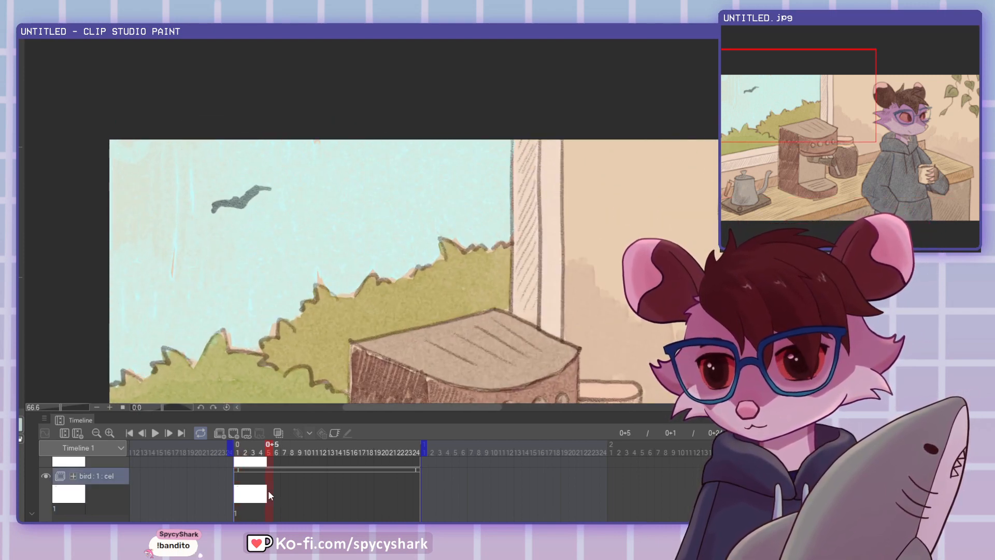
pyautogui.click(369, 329)
pyautogui.scroll(1, 272, 197)
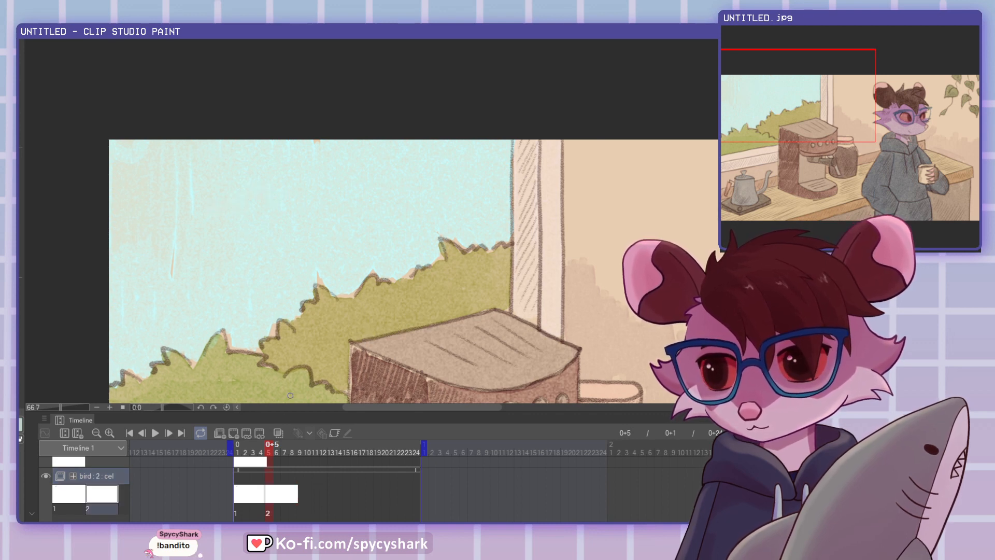
# Step: Turn on onion skin and draw the bird on cel 2, higher and further left in the sky than on cel 1
pyautogui.moveTo(214, 211); pyautogui.dragTo(251, 194)
pyautogui.scroll(3, 186, 181)
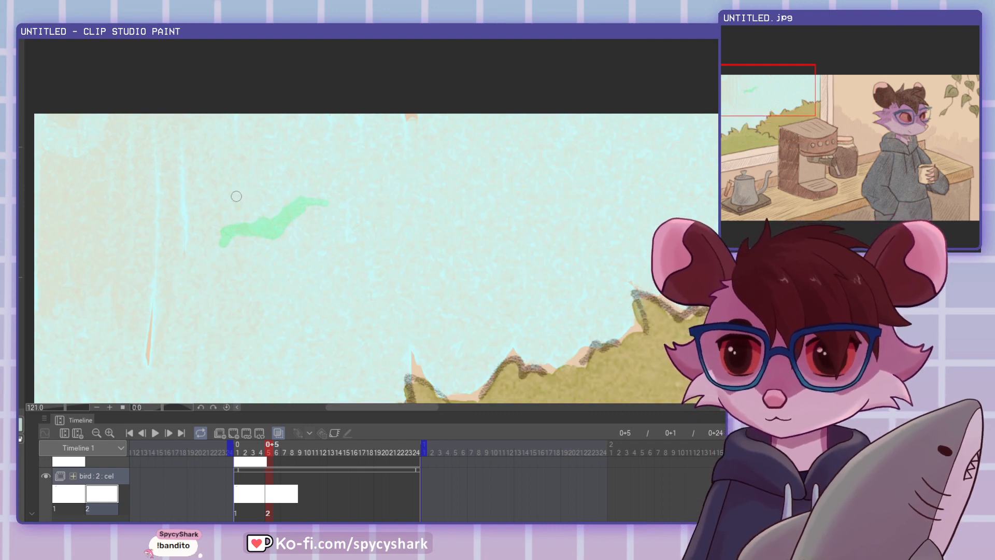
pyautogui.moveTo(196, 156)
pyautogui.mouseDown()
pyautogui.moveTo(232, 144)
pyautogui.moveTo(177, 166)
pyautogui.moveTo(197, 171)
pyautogui.moveTo(166, 167)
pyautogui.moveTo(190, 165)
pyautogui.mouseUp()
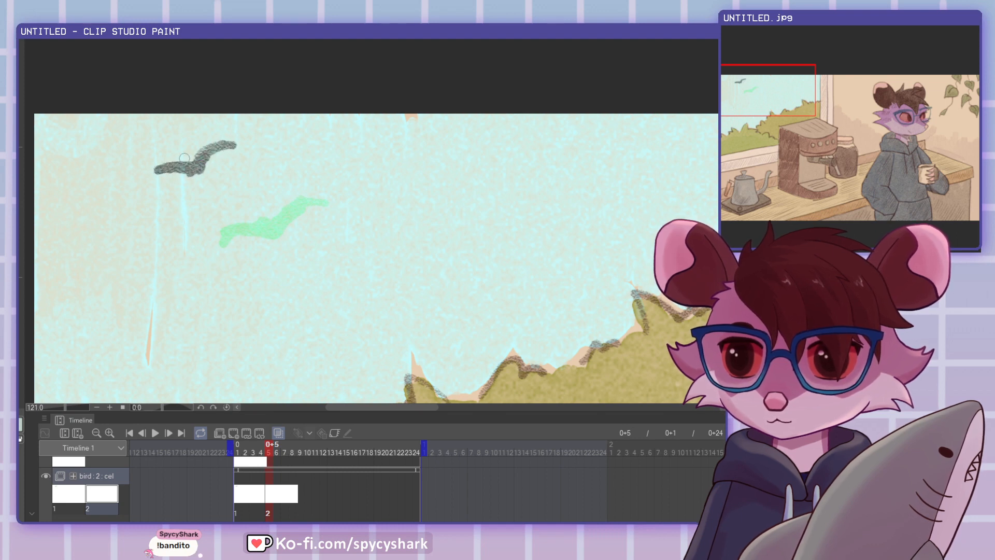
# Step: Go to frame 9 on the bird track, directly after the second cel
pyautogui.scroll(-3, 204, 197)
pyautogui.scroll(-2, 278, 242)
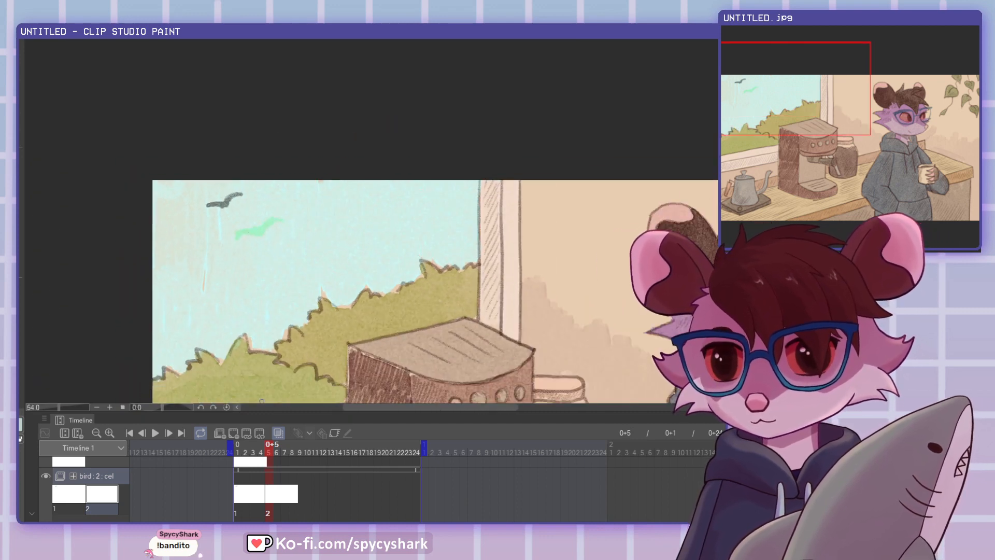
pyautogui.scroll(-2, 278, 243)
pyautogui.moveTo(267, 450); pyautogui.dragTo(301, 464)
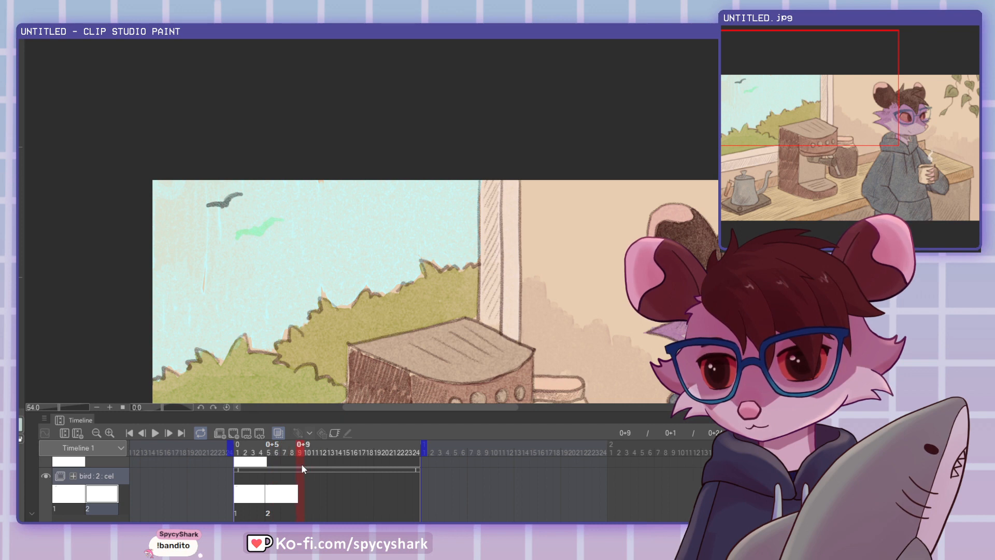
pyautogui.click(300, 496)
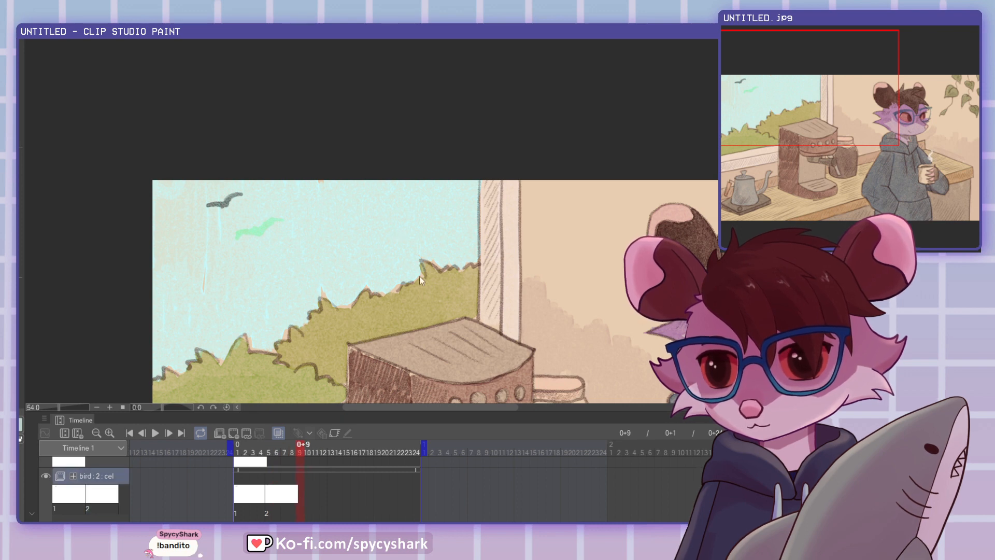
# Step: Add a third bird cel at frame 9 and draw a dark bird cut off by the sky's upper edge near the left corner
pyautogui.hotkey('ctrl', 'shift', 'n')
pyautogui.scroll(1, 197, 190)
pyautogui.scroll(2, 160, 200)
pyautogui.scroll(1, 152, 188)
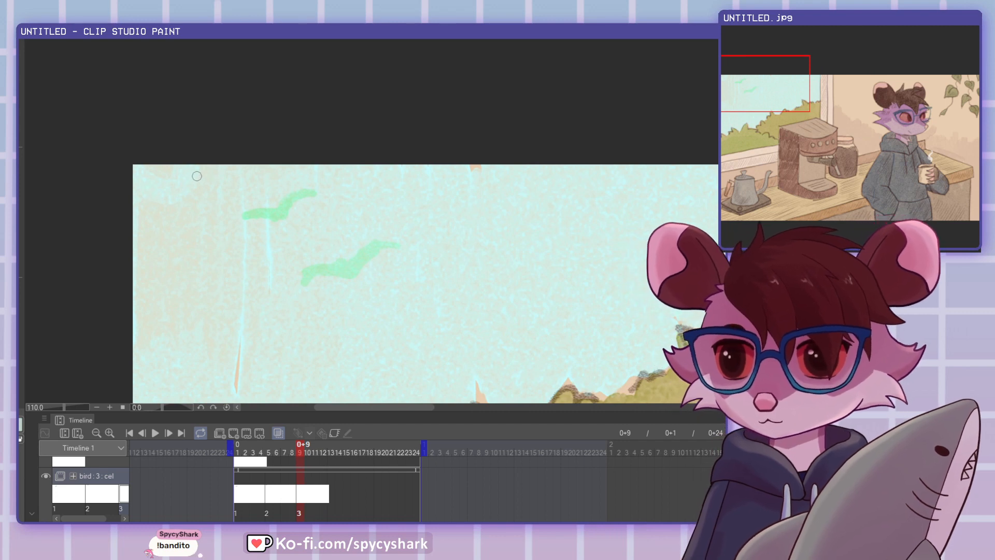
pyautogui.moveTo(217, 159)
pyautogui.mouseDown()
pyautogui.moveTo(173, 174)
pyautogui.moveTo(191, 181)
pyautogui.moveTo(224, 162)
pyautogui.moveTo(186, 168)
pyautogui.mouseUp()
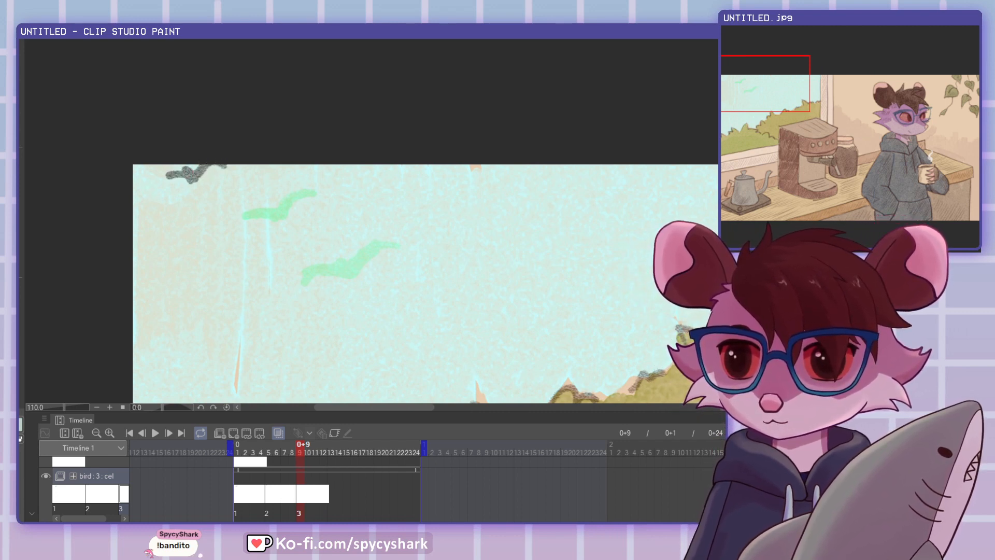
pyautogui.scroll(-1, 220, 120)
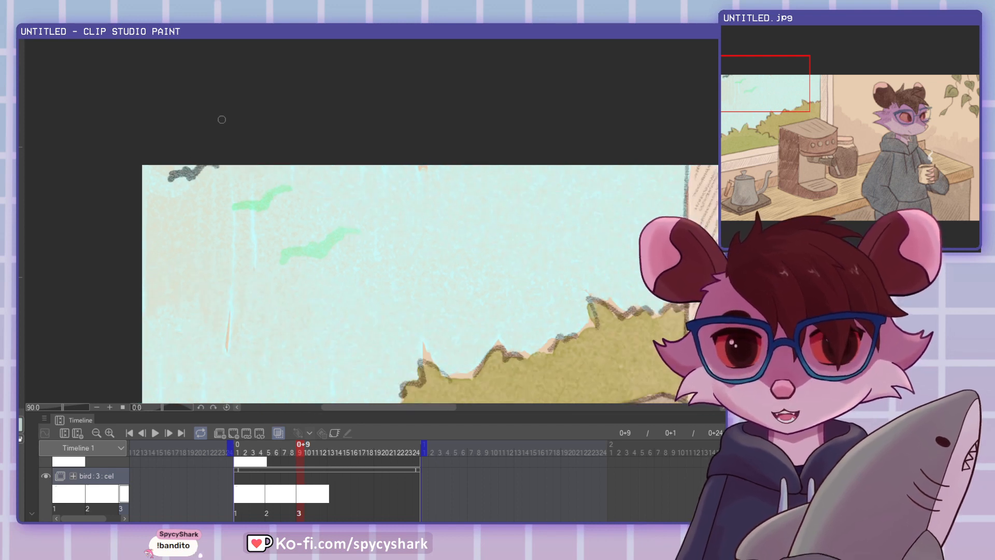
# Step: Turn off onion skin and play back the bird animation from its first frame
pyautogui.scroll(-2, 220, 121)
pyautogui.moveTo(298, 450)
pyautogui.mouseDown()
pyautogui.moveTo(223, 445)
pyautogui.moveTo(341, 458)
pyautogui.moveTo(223, 452)
pyautogui.moveTo(316, 450)
pyautogui.mouseUp()
pyautogui.click(275, 434)
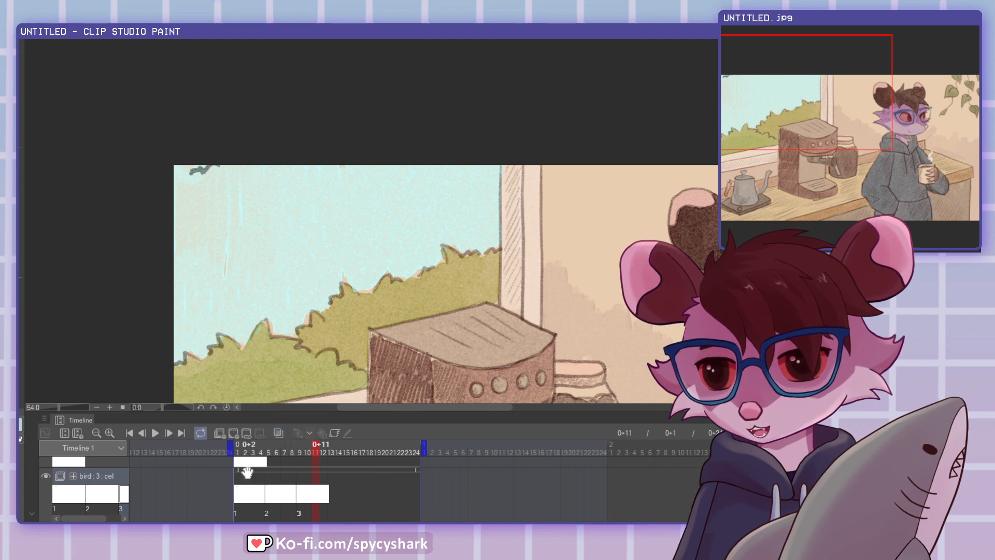
pyautogui.click(240, 493)
pyautogui.click(155, 433)
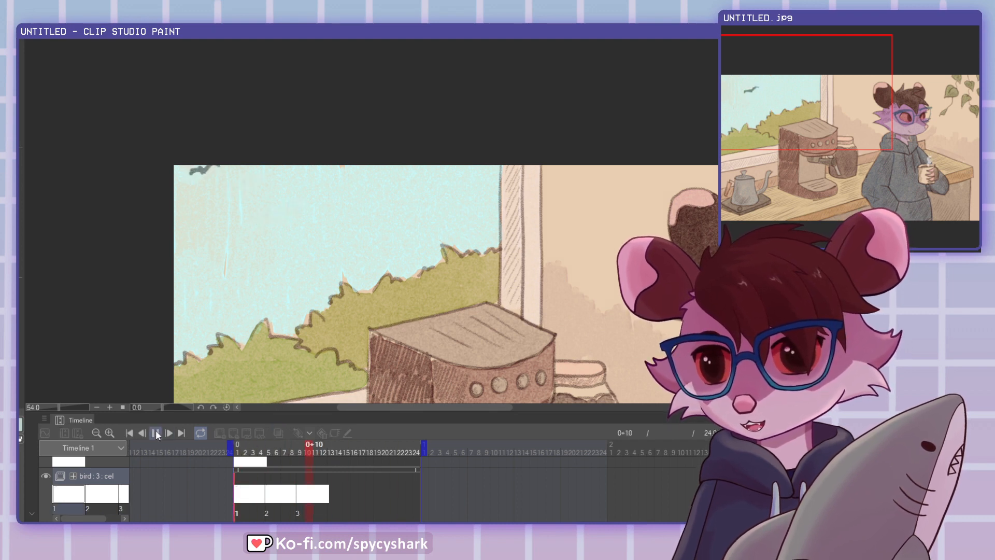
pyautogui.click(156, 433)
# Step: Scrub through the bird cels between frames 1 and 13 to examine the flight path
pyautogui.click(332, 499)
pyautogui.click(241, 497)
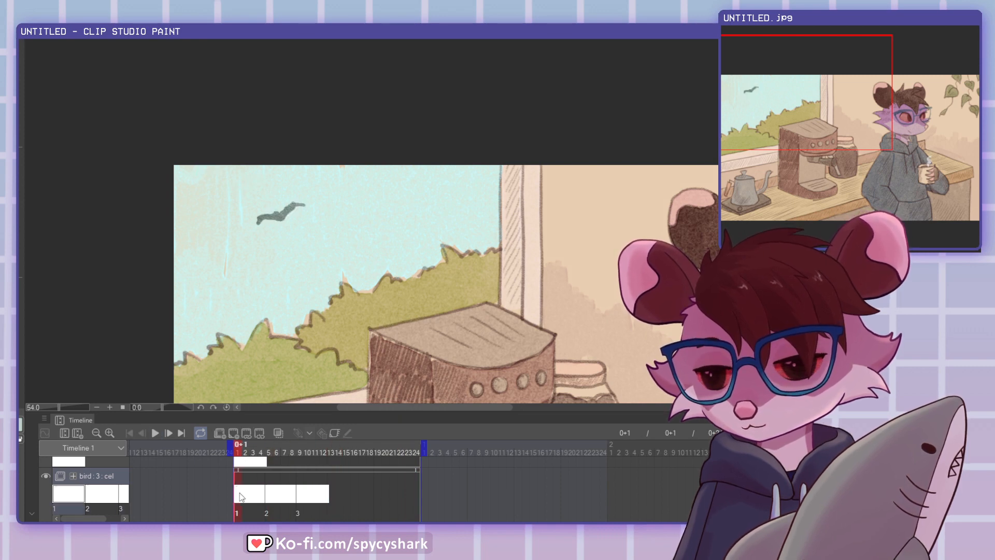
pyautogui.moveTo(241, 497); pyautogui.dragTo(331, 498)
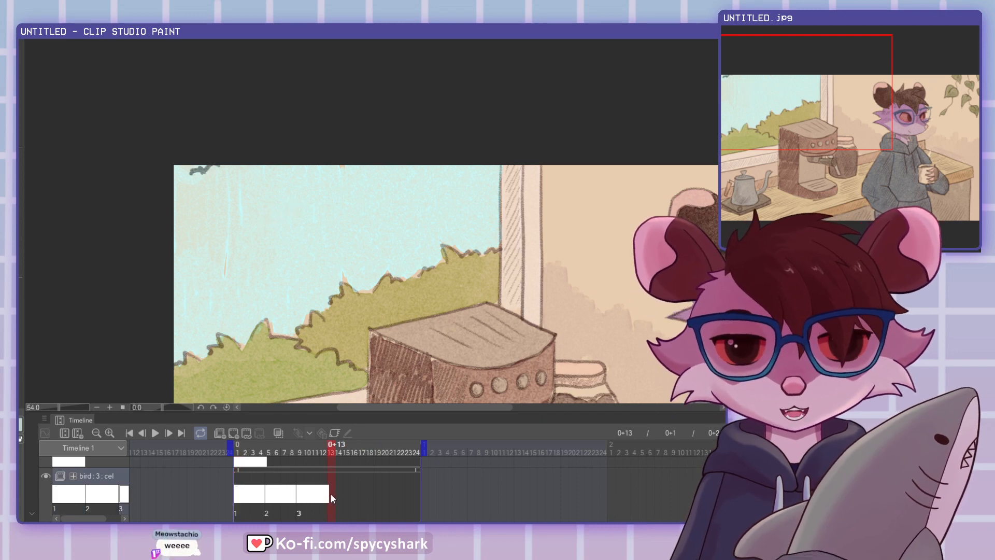
pyautogui.scroll(-3, 227, 156)
pyautogui.scroll(2, 327, 245)
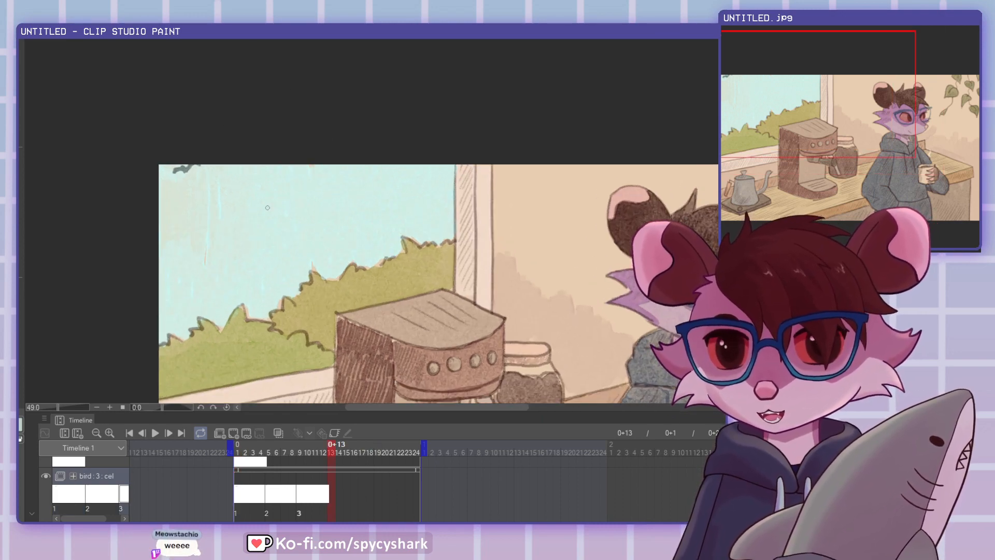
pyautogui.scroll(-3, 306, 236)
pyautogui.scroll(3, 283, 226)
pyautogui.scroll(1, 283, 225)
pyautogui.click(239, 497)
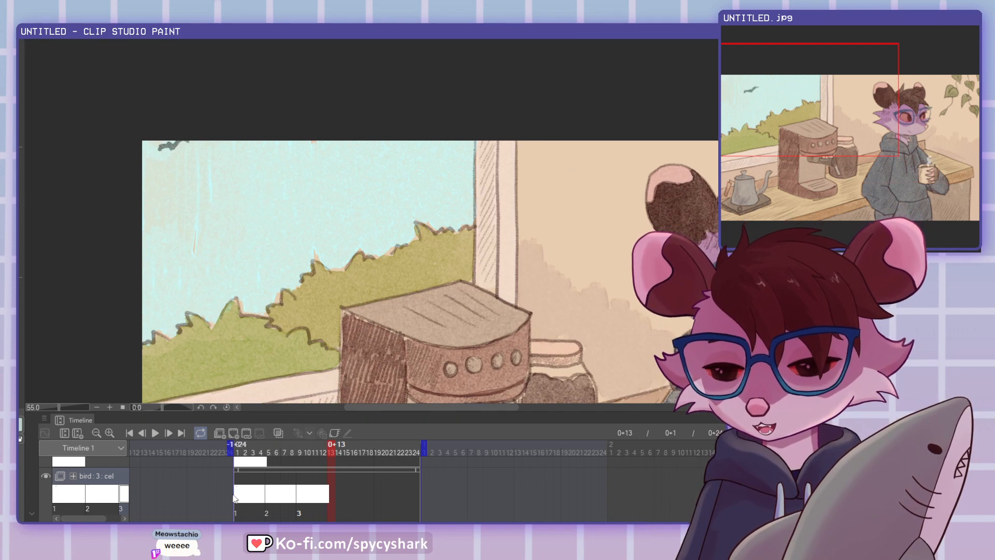
pyautogui.click(309, 499)
pyautogui.click(344, 493)
pyautogui.click(332, 491)
pyautogui.click(253, 497)
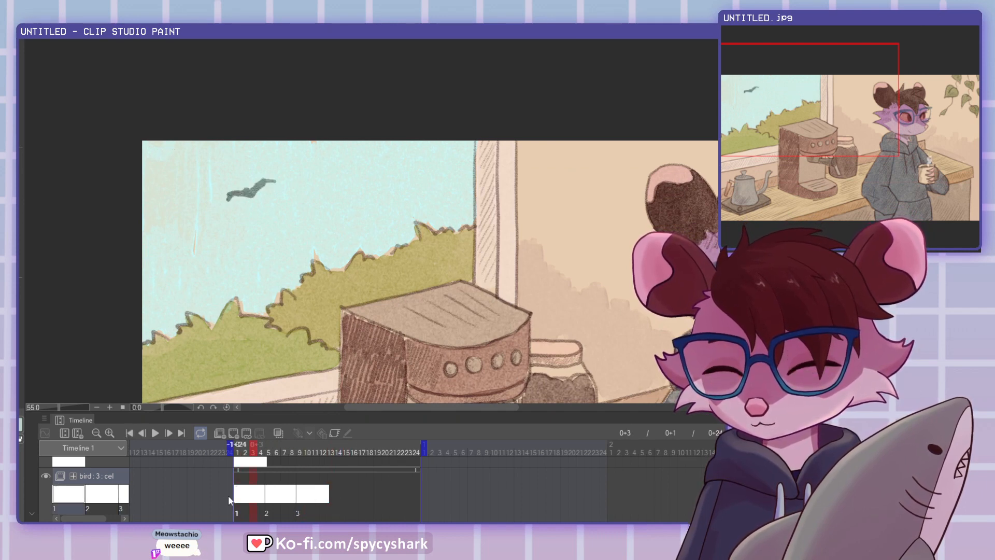
pyautogui.click(241, 491)
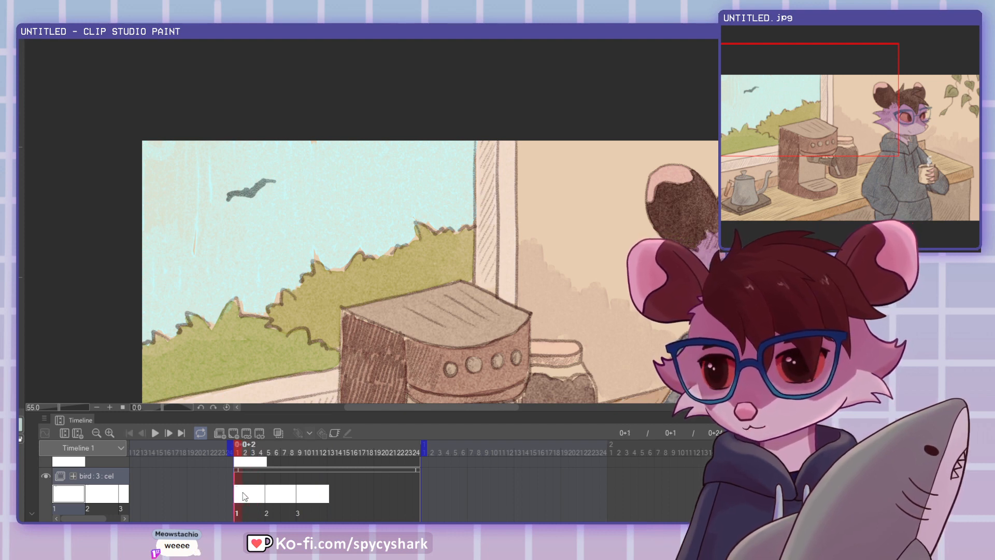
# Step: Add a fourth bird cel at frame 13 and turn on onion skin to see the neighbouring birds
pyautogui.click(331, 492)
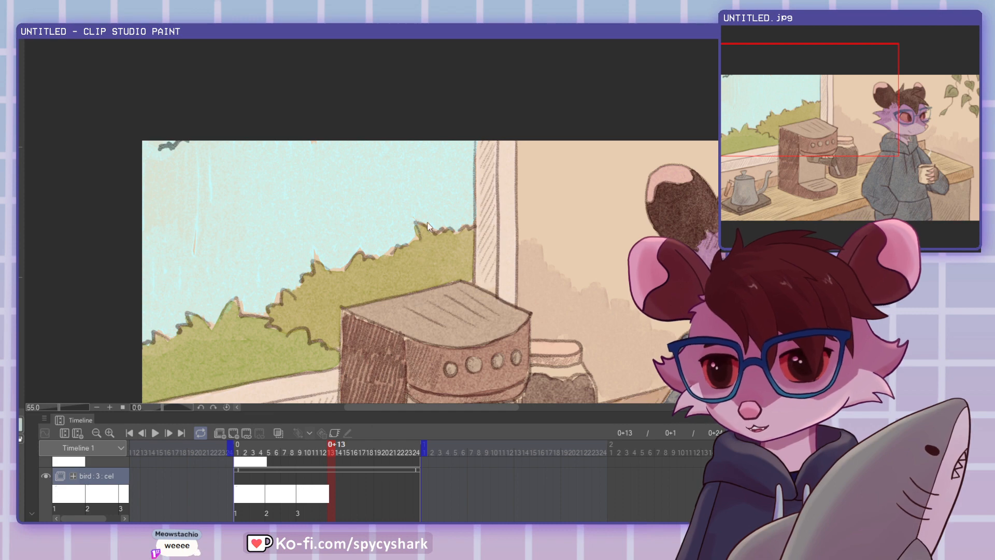
pyautogui.hotkey('ctrl', 'shift', 'n')
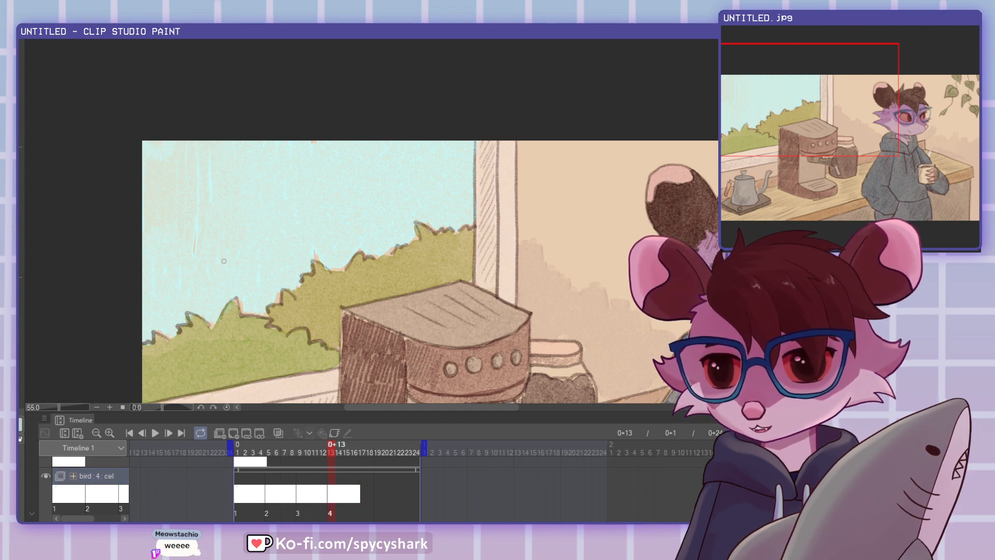
pyautogui.scroll(-3, 332, 265)
pyautogui.scroll(3, 331, 265)
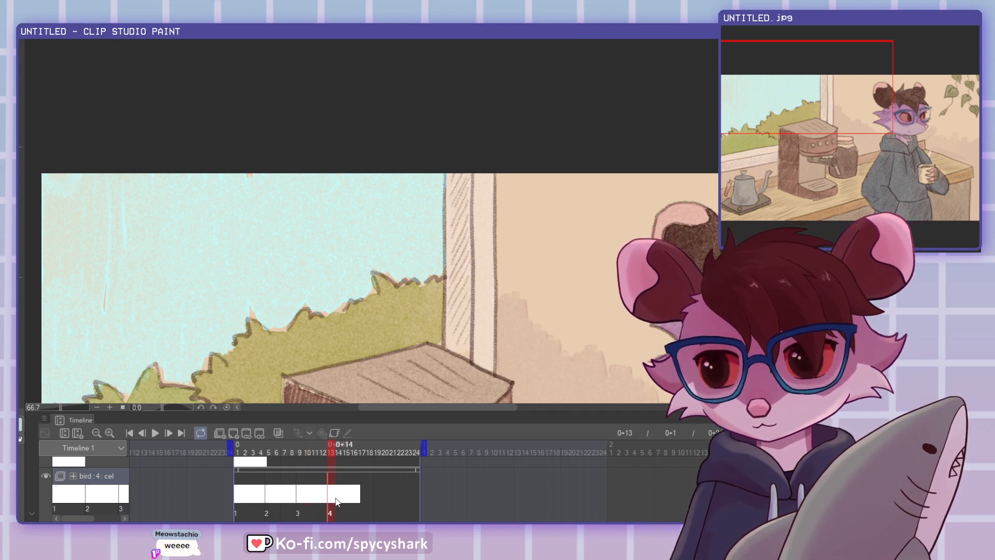
pyautogui.click(279, 432)
pyautogui.scroll(1, 259, 210)
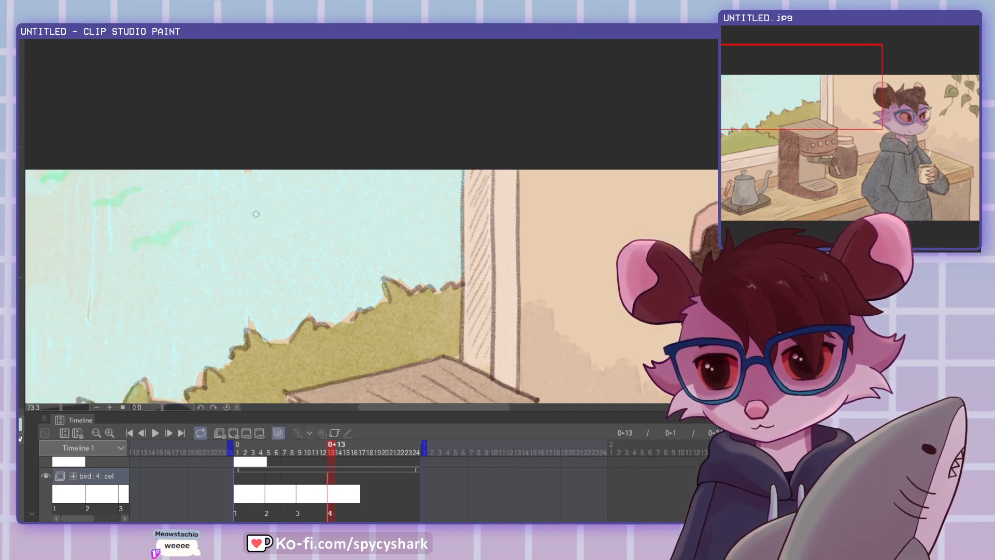
pyautogui.scroll(2, 260, 209)
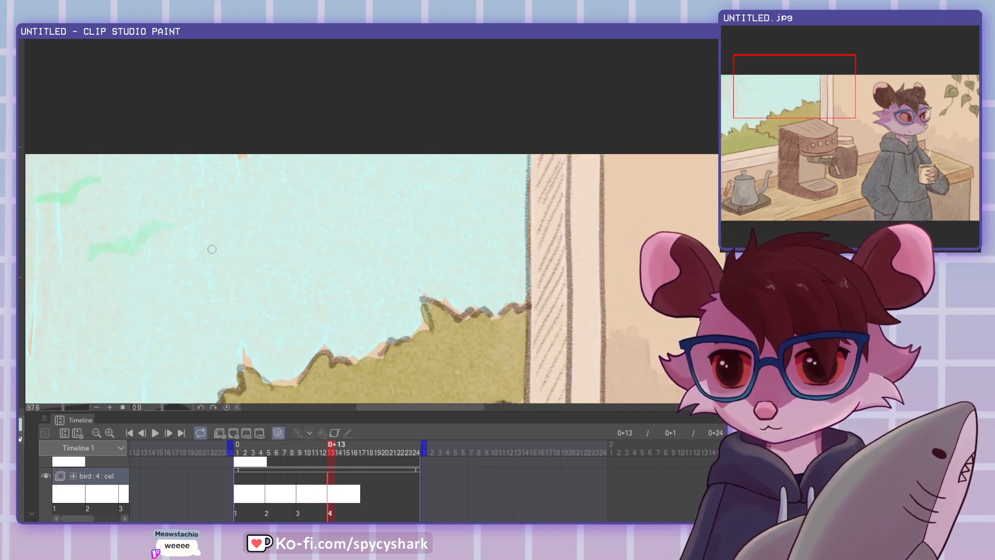
pyautogui.moveTo(199, 253)
pyautogui.mouseDown()
pyautogui.moveTo(185, 267)
pyautogui.moveTo(231, 241)
pyautogui.moveTo(203, 265)
pyautogui.mouseUp()
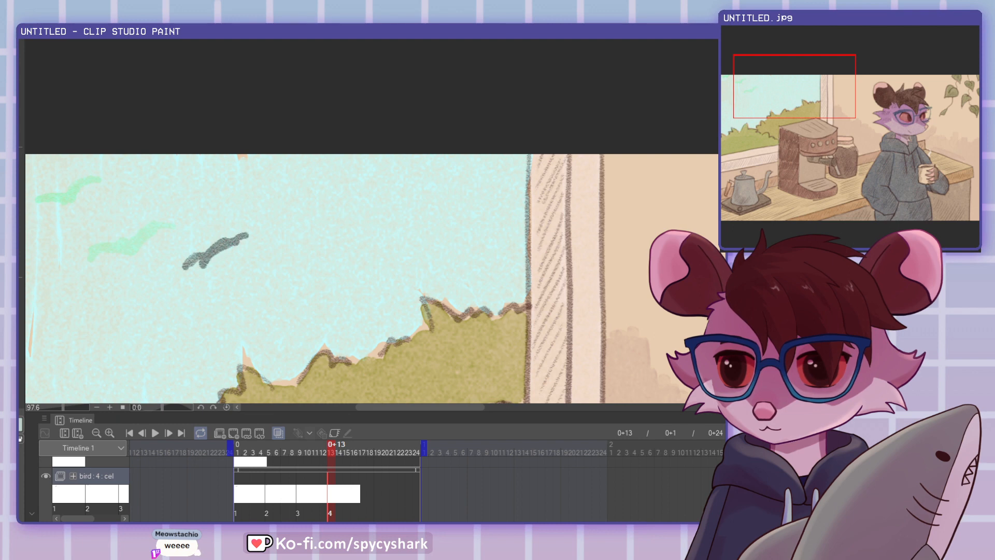
pyautogui.moveTo(189, 257); pyautogui.dragTo(176, 271)
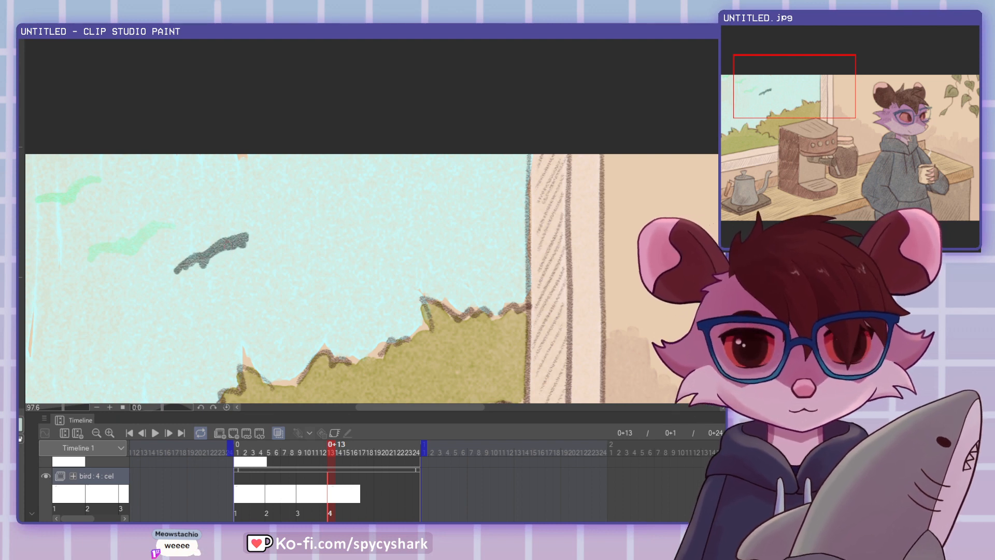
pyautogui.scroll(-3, 276, 290)
pyautogui.scroll(3, 276, 291)
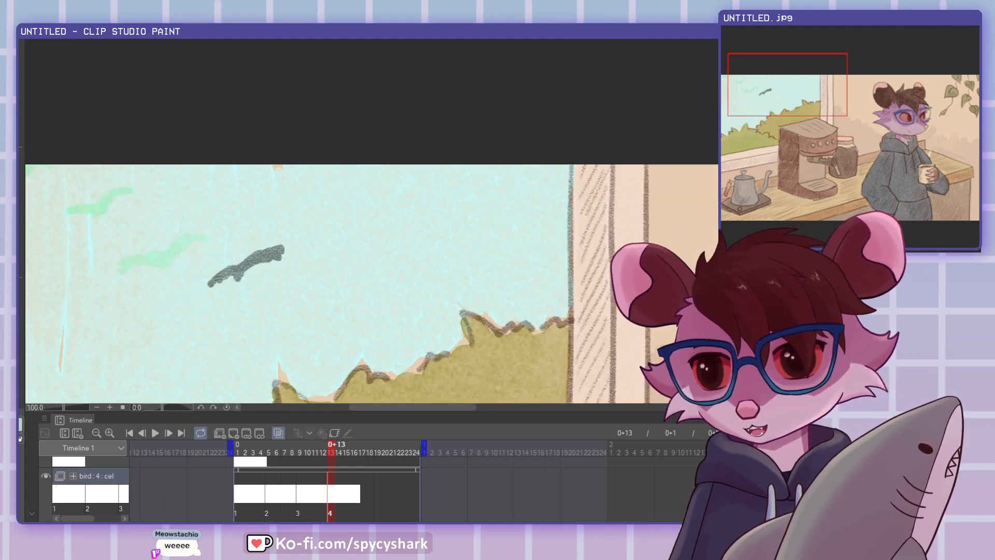
pyautogui.hotkey('ctrl', 'z')
# Step: Draw a small dark bird with one wing raised and one lowered, just below and right of the onion-skinned birds
pyautogui.scroll(1, 275, 300)
pyautogui.moveTo(225, 266)
pyautogui.mouseDown()
pyautogui.moveTo(289, 252)
pyautogui.moveTo(247, 278)
pyautogui.moveTo(239, 304)
pyautogui.moveTo(259, 273)
pyautogui.mouseUp()
pyautogui.scroll(-2, 241, 259)
pyautogui.scroll(1, 256, 256)
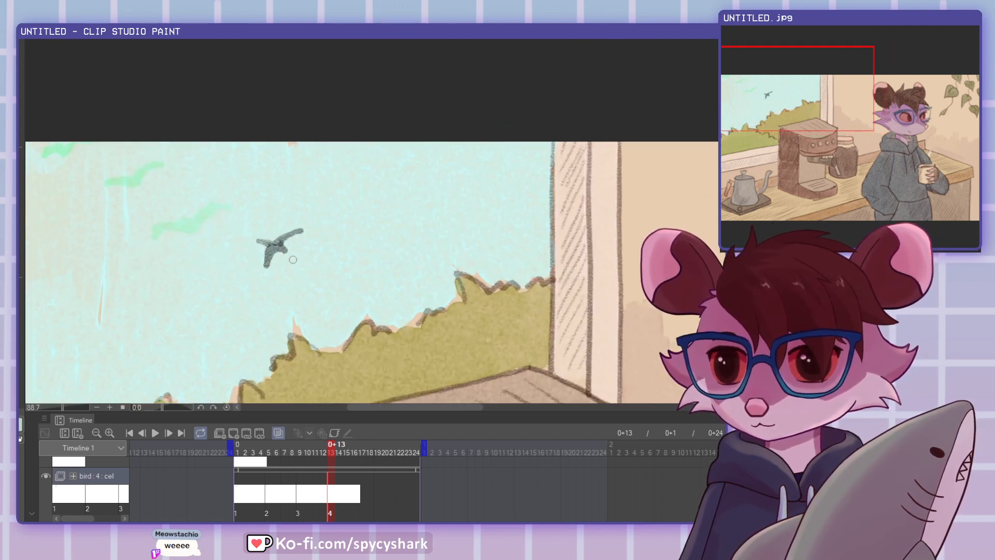
# Step: Add a fifth bird cel at frame 17 and draw a small dark bird with a downward wing, right of the previous one
pyautogui.click(365, 487)
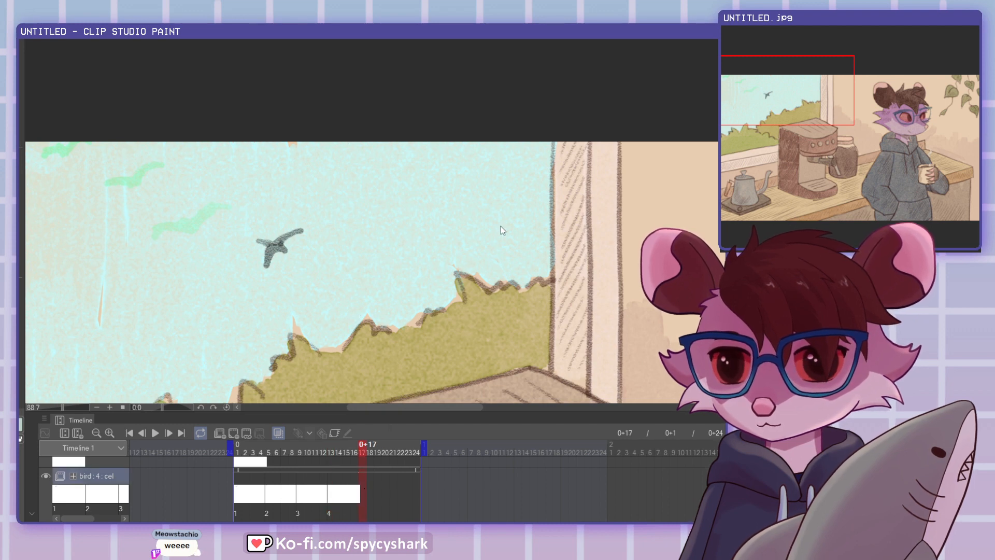
pyautogui.hotkey('ctrl', 'shift', 'n')
pyautogui.scroll(3, 402, 185)
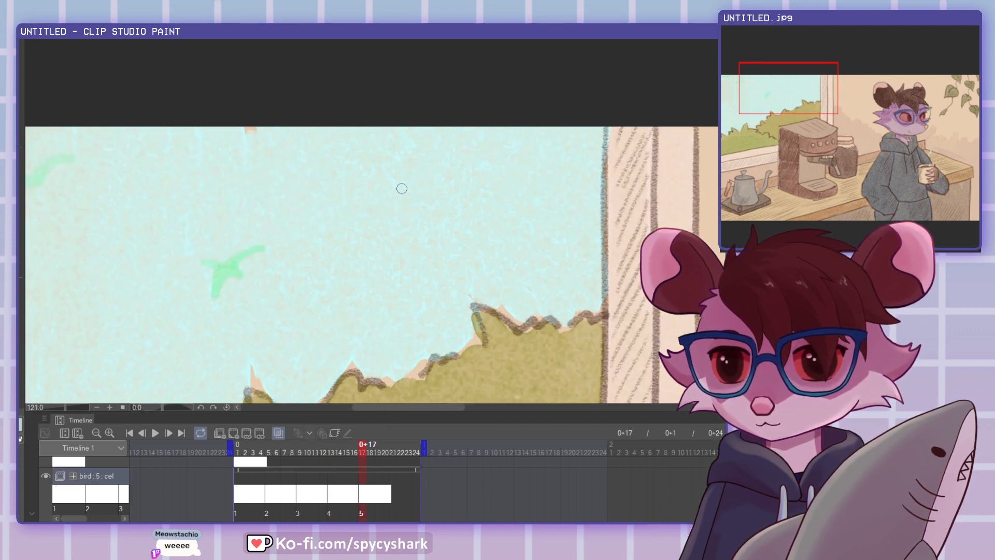
pyautogui.moveTo(315, 242)
pyautogui.mouseDown()
pyautogui.moveTo(354, 210)
pyautogui.moveTo(336, 228)
pyautogui.mouseUp()
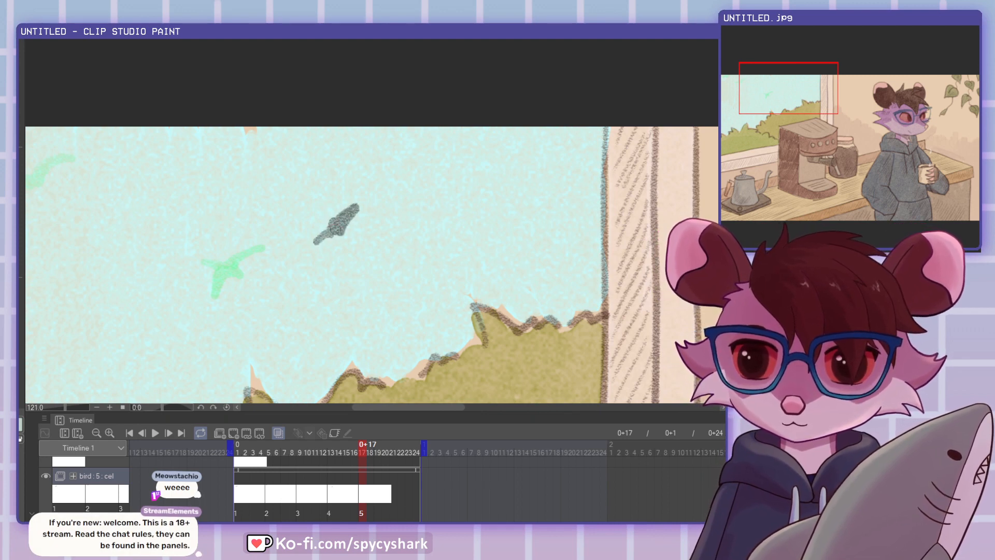
pyautogui.click(110, 37)
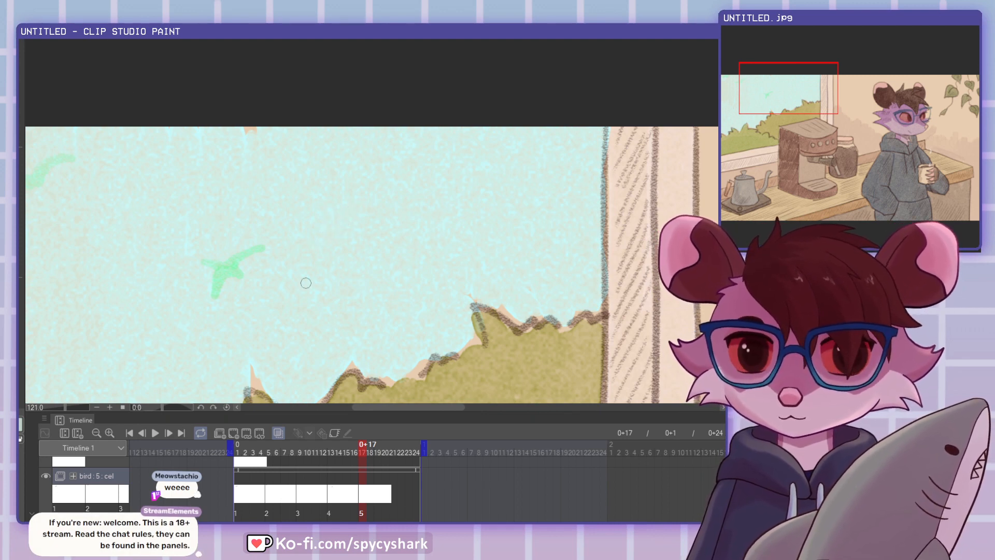
pyautogui.moveTo(319, 241)
pyautogui.mouseDown()
pyautogui.moveTo(342, 234)
pyautogui.moveTo(353, 247)
pyautogui.mouseUp()
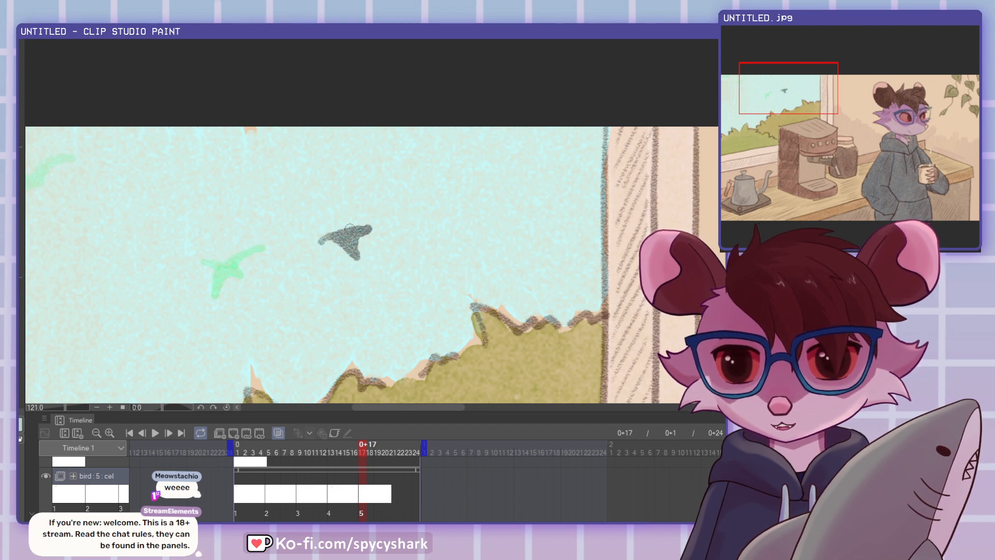
pyautogui.scroll(-3, 350, 229)
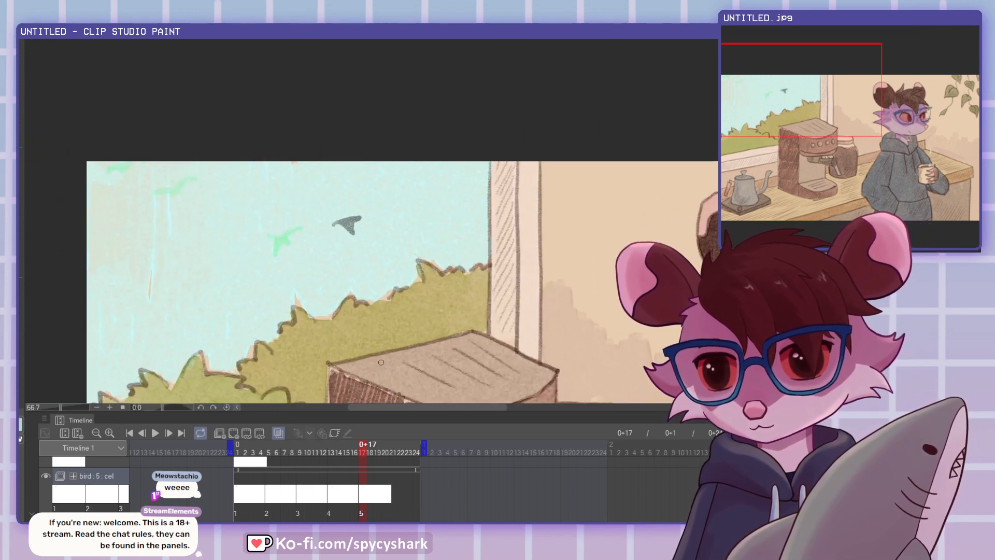
# Step: Add a sixth bird cel at frame 21 and draw a dark bird with both wings raised, above and right of the previous one
pyautogui.click(393, 495)
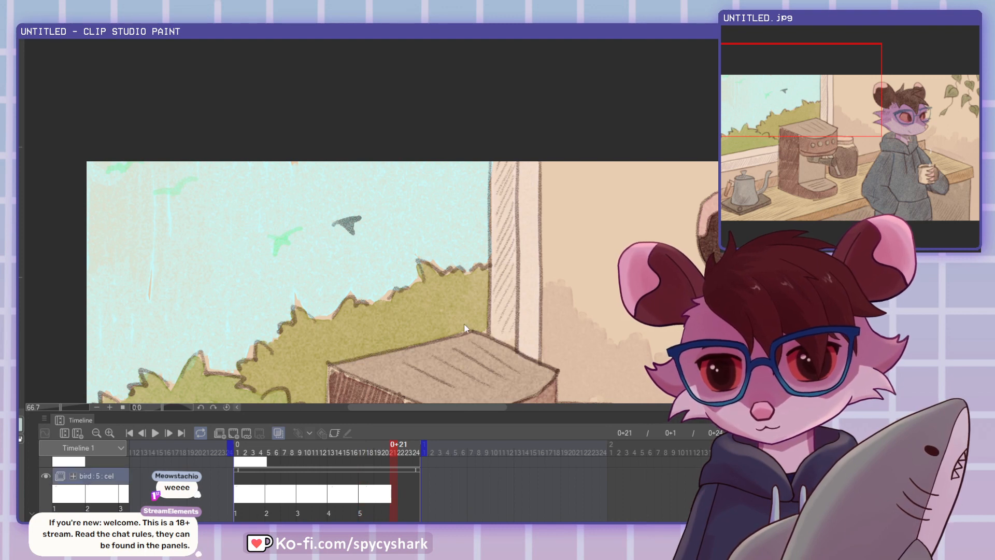
pyautogui.hotkey('ctrl', 'shift', 'n')
pyautogui.scroll(5, 380, 164)
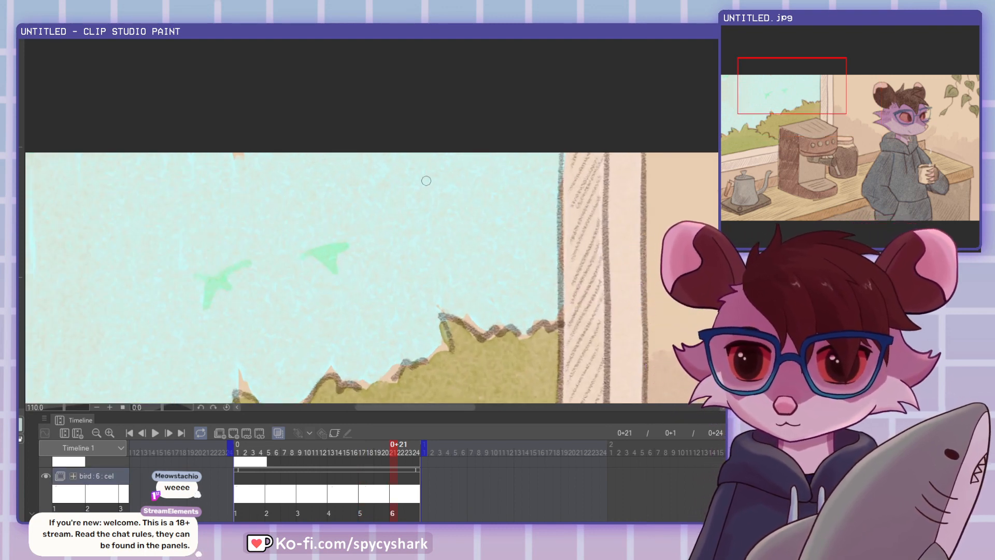
pyautogui.moveTo(413, 214)
pyautogui.mouseDown()
pyautogui.moveTo(437, 199)
pyautogui.moveTo(414, 216)
pyautogui.moveTo(387, 199)
pyautogui.mouseUp()
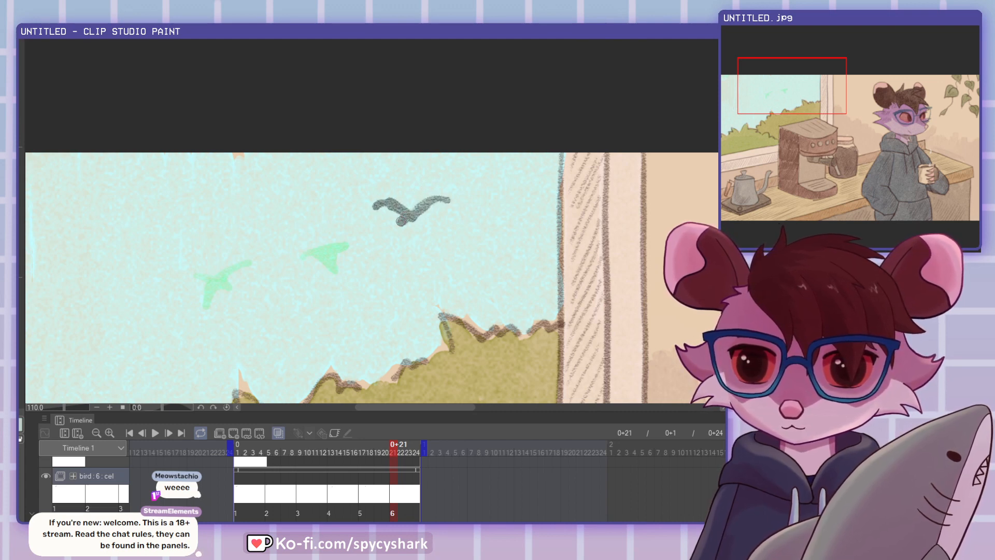
pyautogui.scroll(-5, 395, 218)
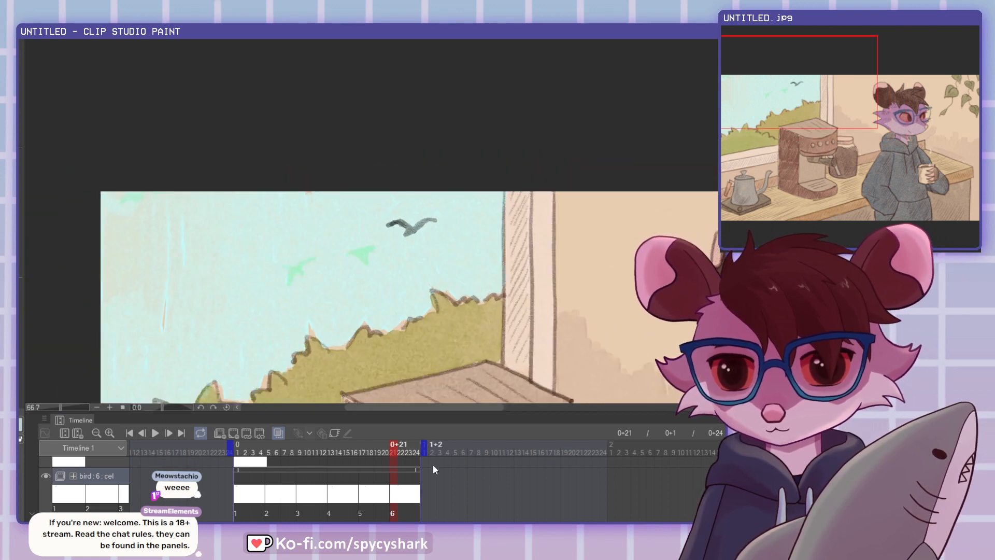
# Step: Rename the bird cels at frames 1, 5 and 9 as 626, 545 and 2512
pyautogui.moveTo(241, 499); pyautogui.dragTo(306, 498)
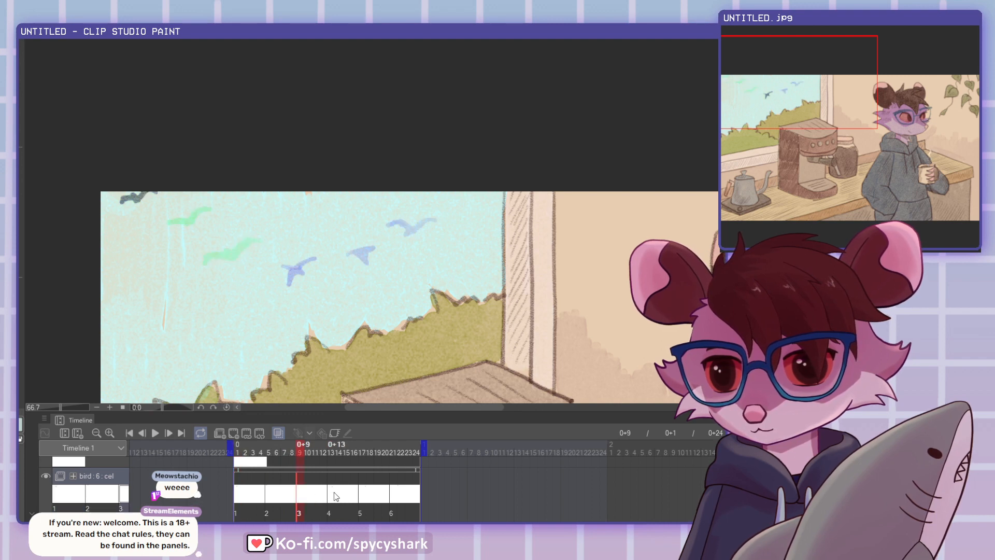
pyautogui.click(336, 496)
pyautogui.click(237, 453)
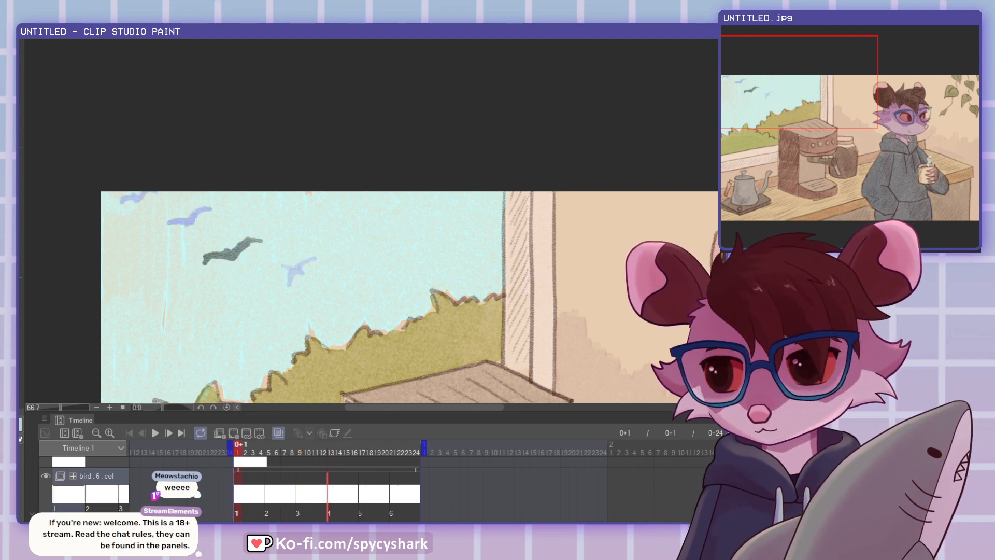
pyautogui.press('Return')
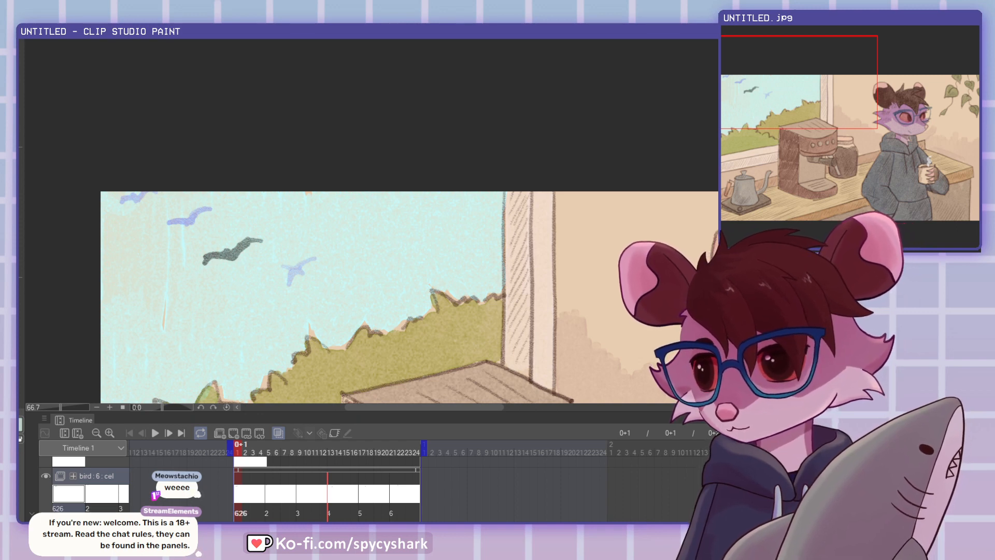
pyautogui.click(269, 452)
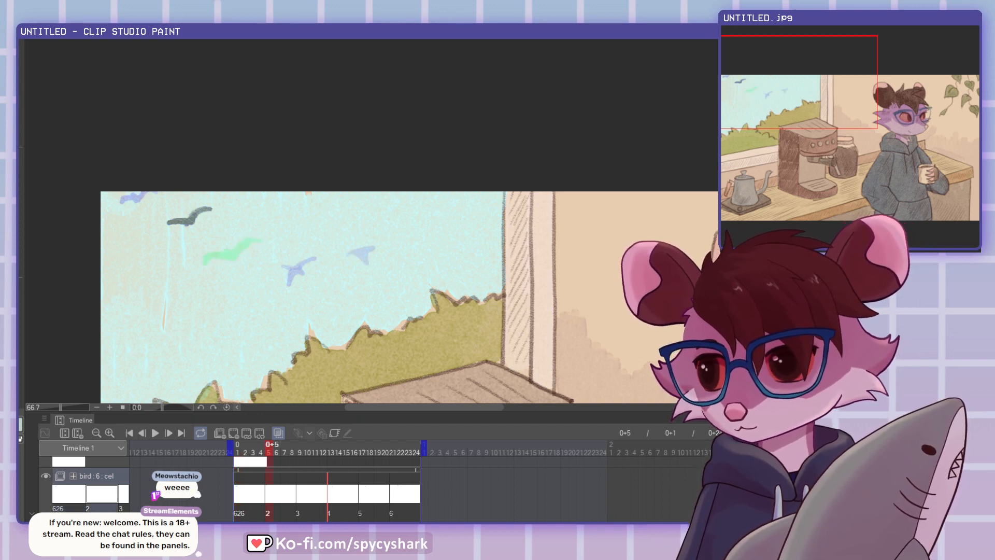
pyautogui.click(299, 453)
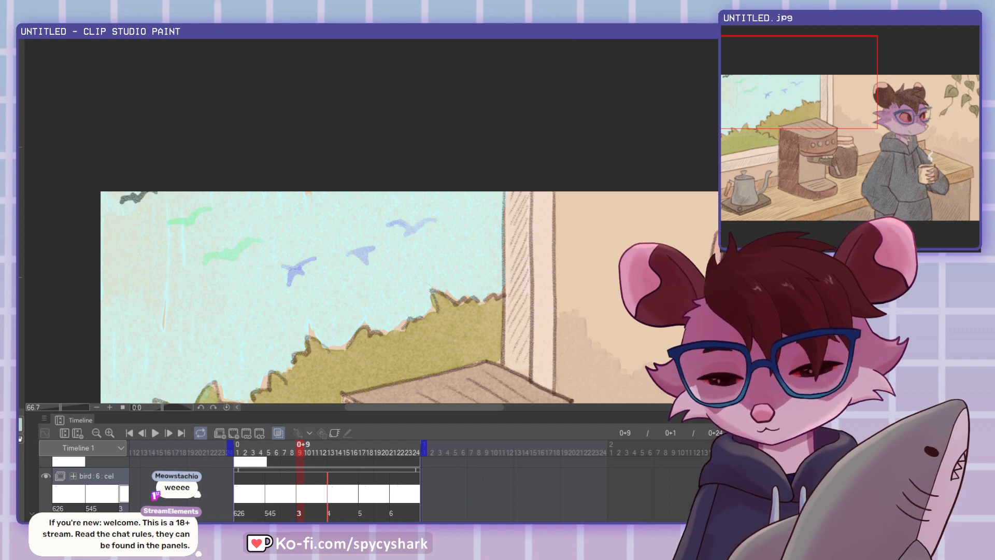
pyautogui.hotkey('ctrl', 'e')
# Step: Rename the bird cel at frame 21 as 2 and assign that cel to frame 5
pyautogui.click(330, 492)
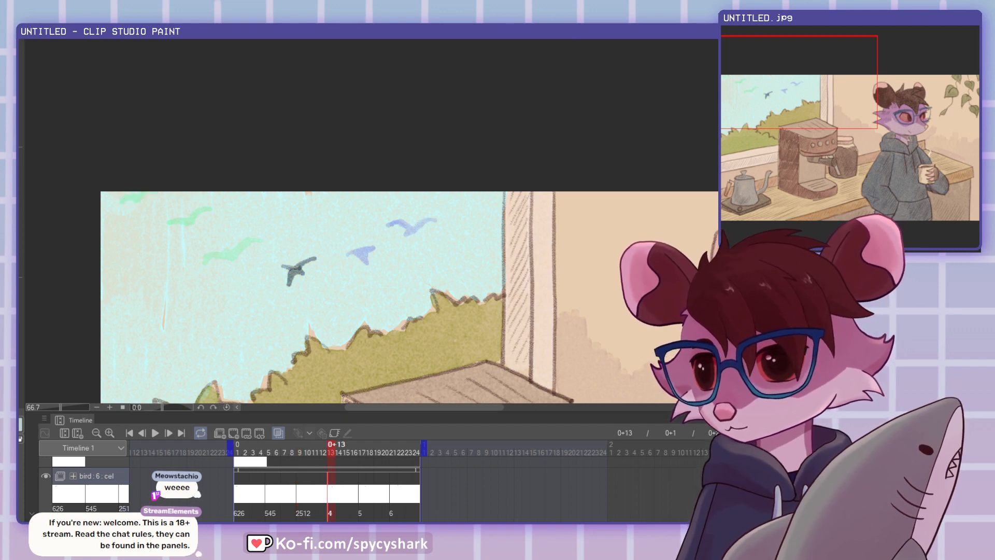
pyautogui.hotkey('ctrl', 'e')
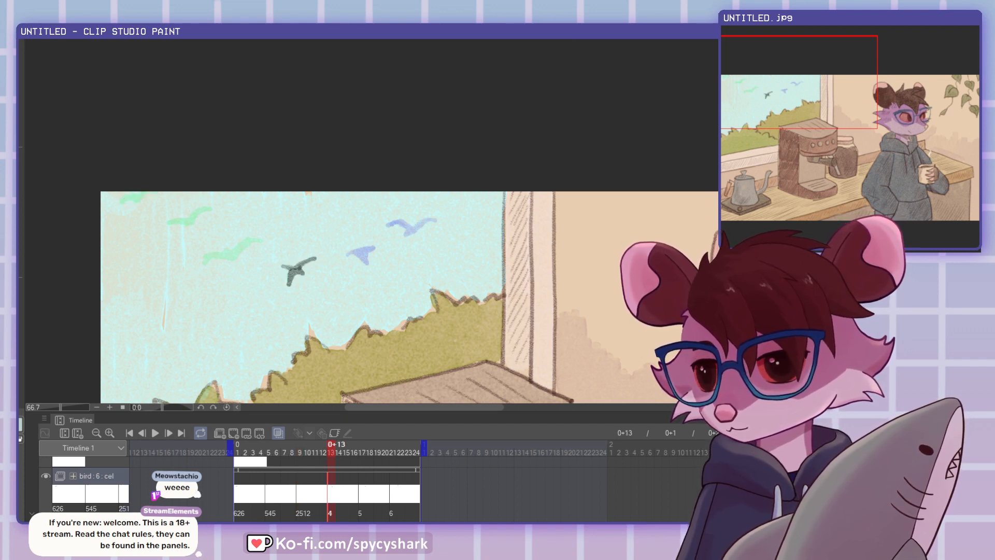
pyautogui.click(362, 493)
pyautogui.click(394, 493)
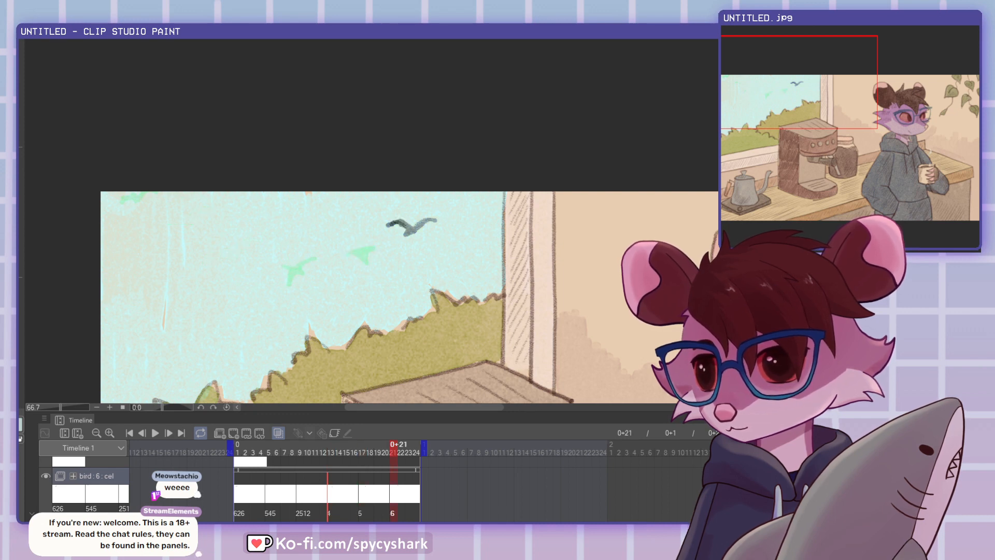
pyautogui.hotkey('ctrl', 'e')
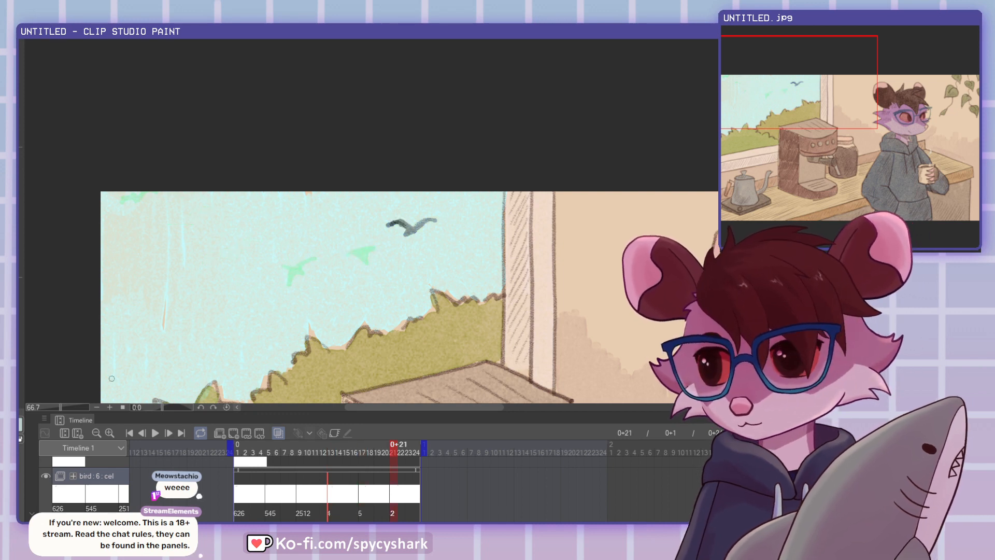
pyautogui.click(271, 491)
pyautogui.hotkey('ctrl', 'v')
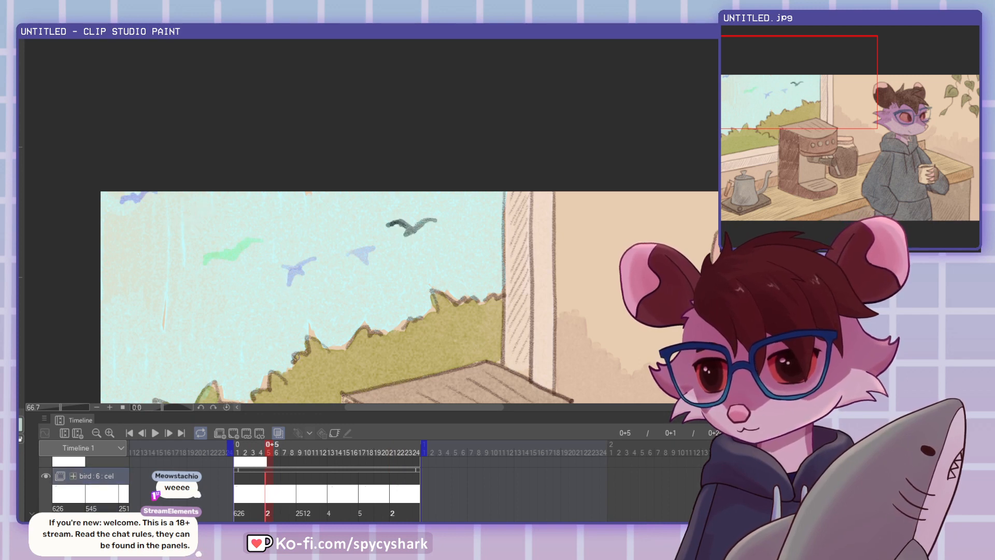
# Step: Step through frames 21, 1, 5 and 9 to examine the bird's position in each frame
pyautogui.click(394, 497)
pyautogui.rightClick(394, 496)
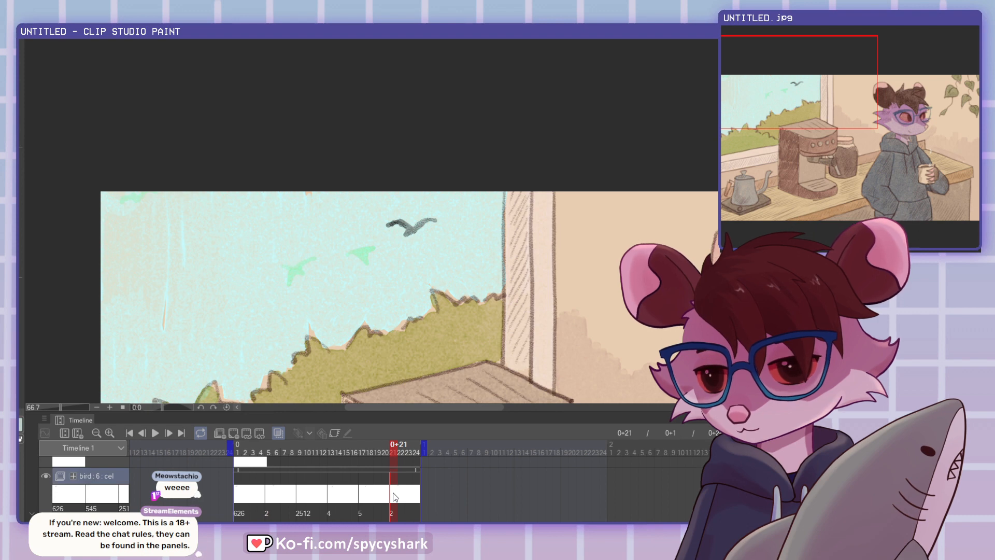
pyautogui.click(240, 494)
pyautogui.click(266, 493)
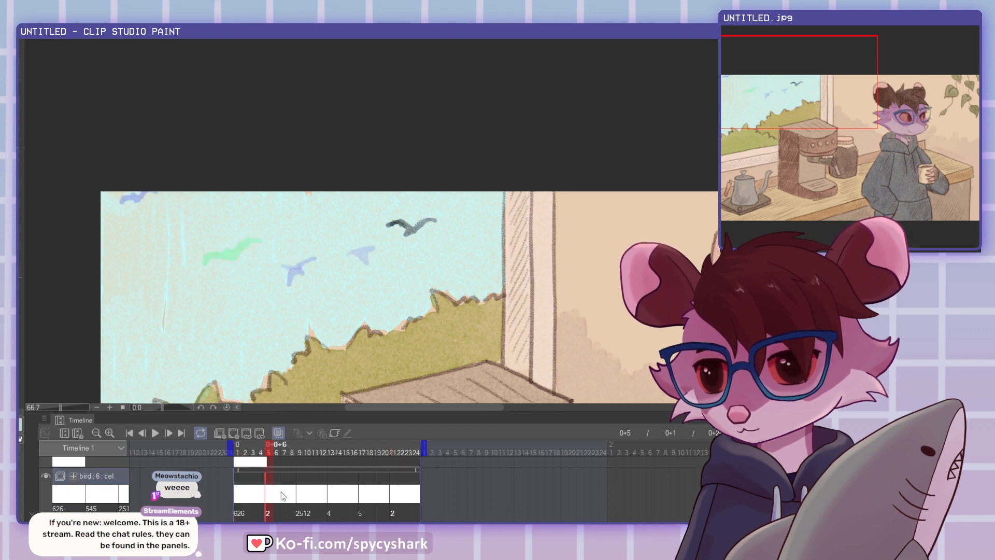
pyautogui.click(302, 497)
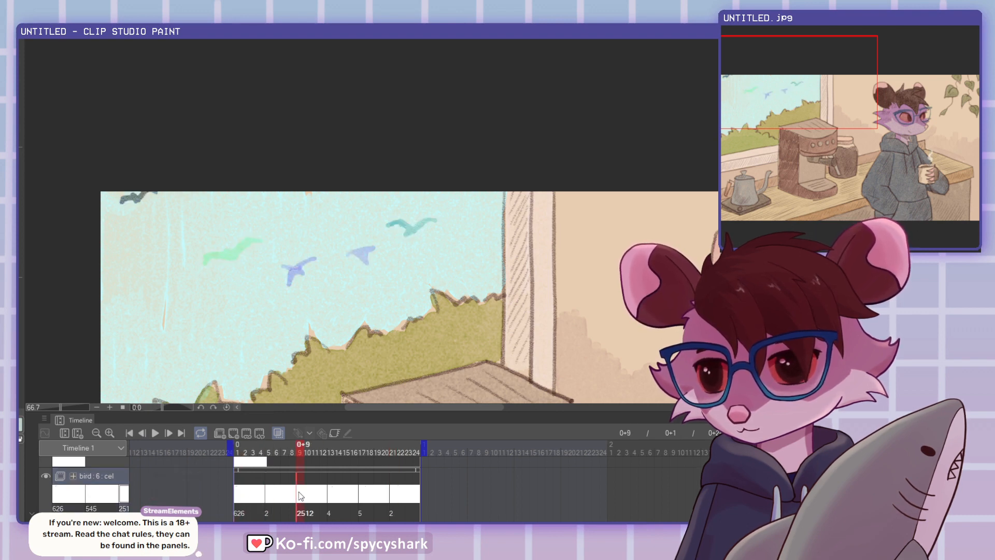
pyautogui.rightClick(301, 496)
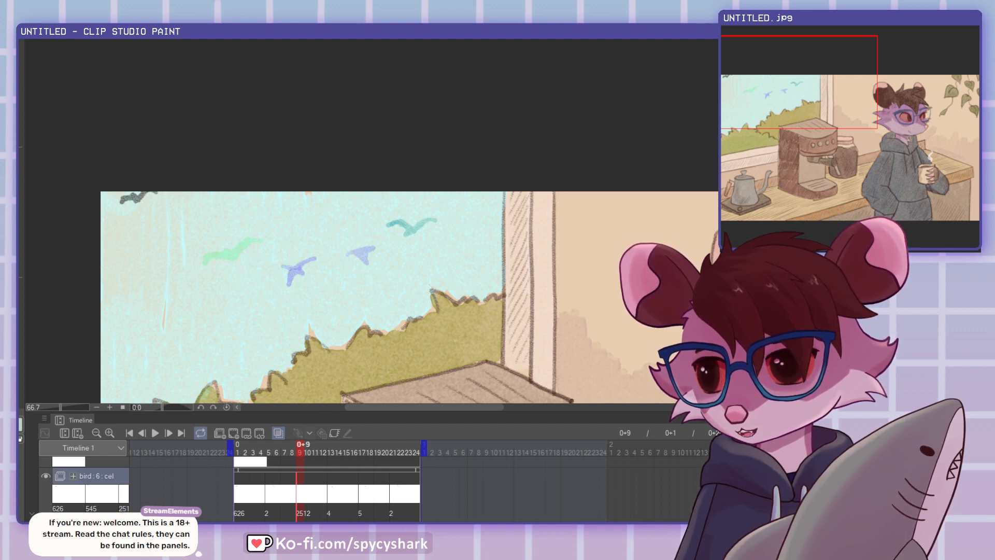
pyautogui.click(269, 497)
pyautogui.click(302, 494)
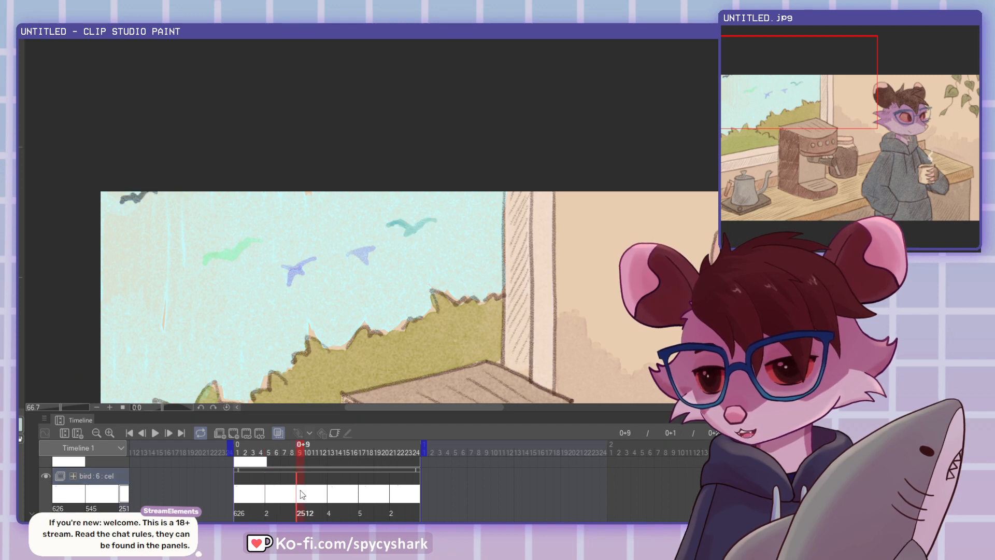
pyautogui.click(238, 494)
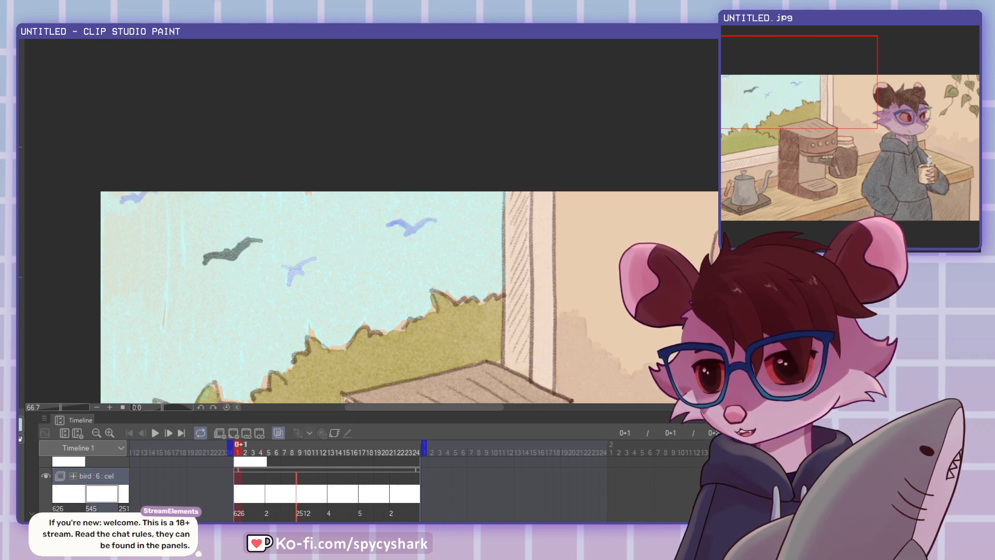
# Step: Rename the bird cel at frame 17 as 3 and assign that cel to frame 9
pyautogui.click(332, 494)
pyautogui.click(363, 494)
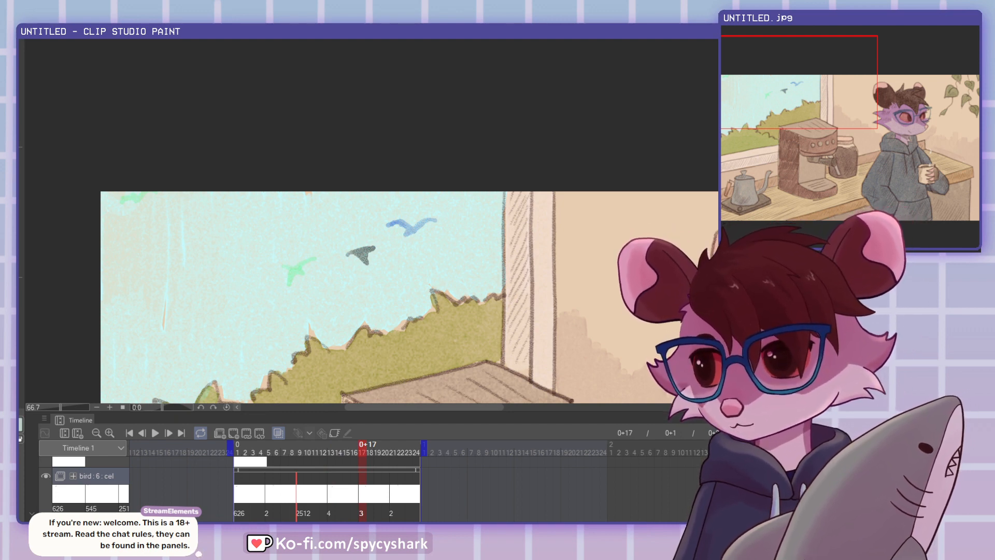
pyautogui.click(296, 495)
pyautogui.click(299, 496)
pyautogui.click(319, 272)
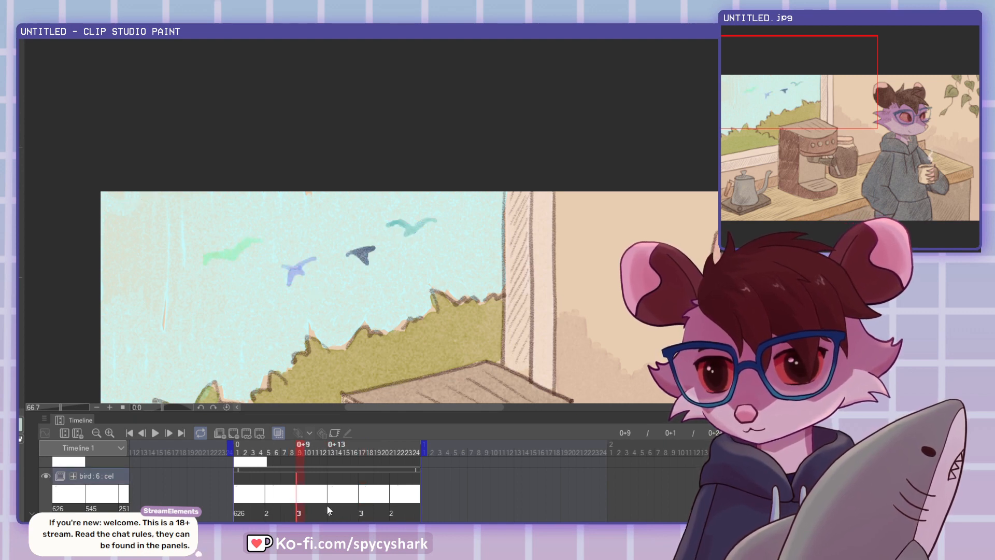
# Step: Rename the bird cel at frame 1 as 5 and assign that cel to frame 17
pyautogui.click(331, 488)
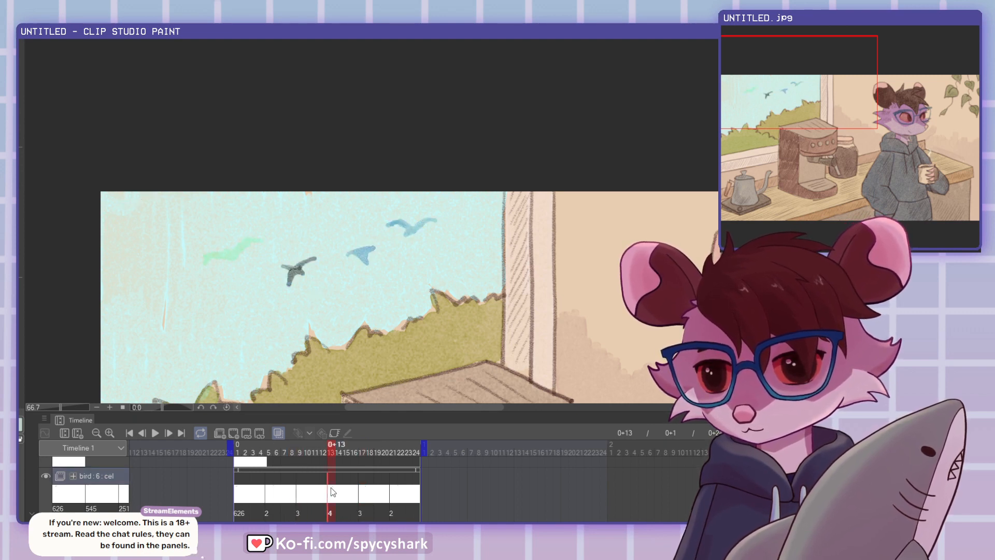
pyautogui.click(363, 490)
pyautogui.click(103, 494)
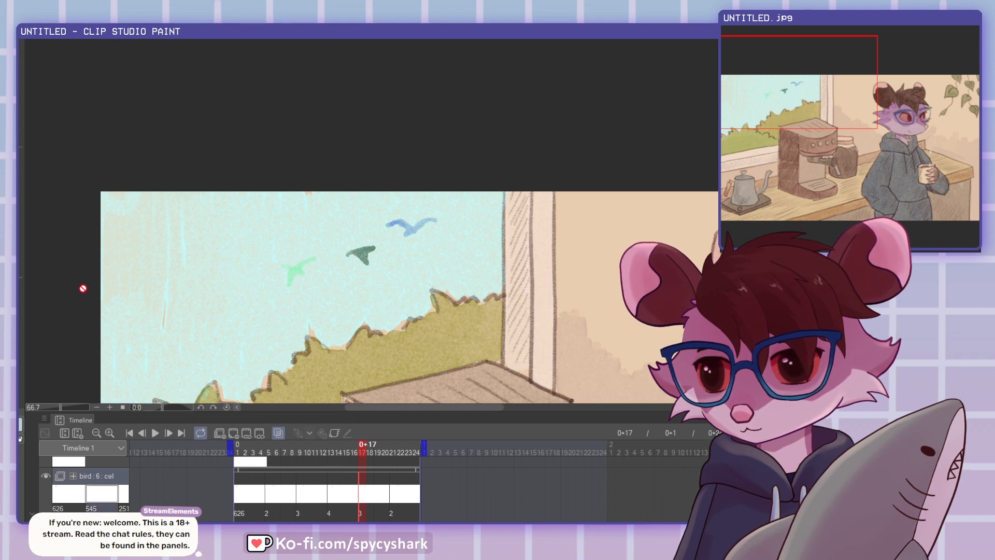
pyautogui.click(241, 497)
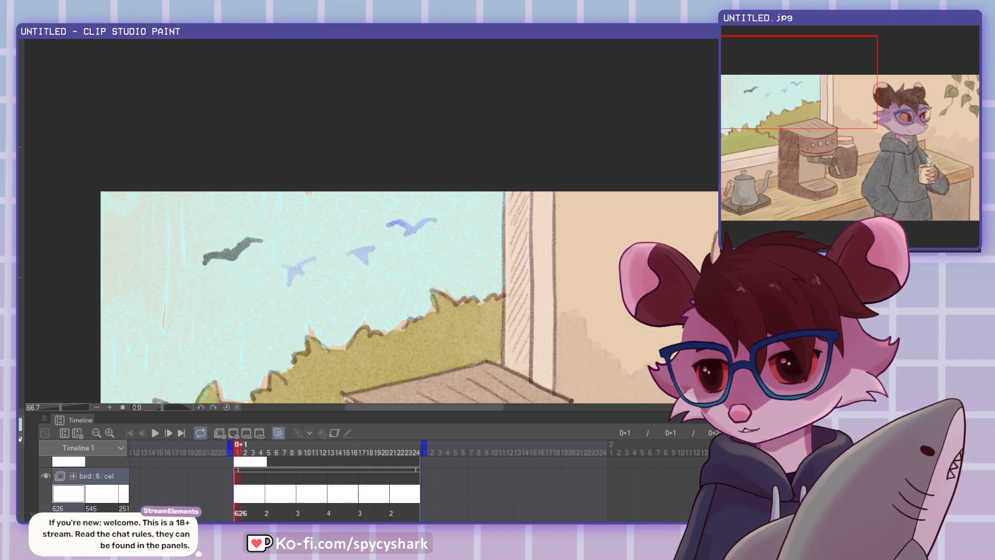
pyautogui.write('5')
pyautogui.press('Return')
pyautogui.click(359, 508)
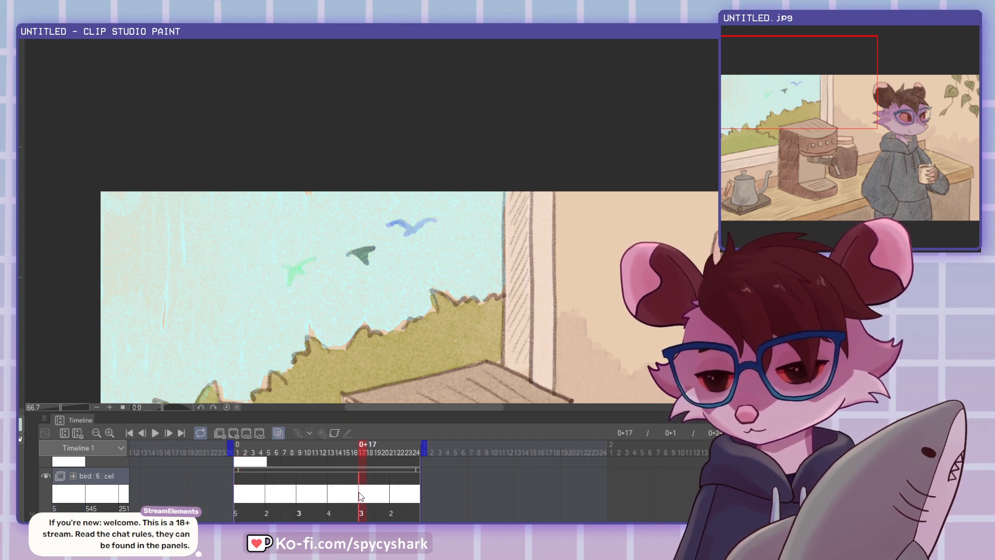
# Step: Check the bird's order across the frames and rename cel 2512 as 6
pyautogui.click(395, 496)
pyautogui.click(102, 494)
pyautogui.click(124, 494)
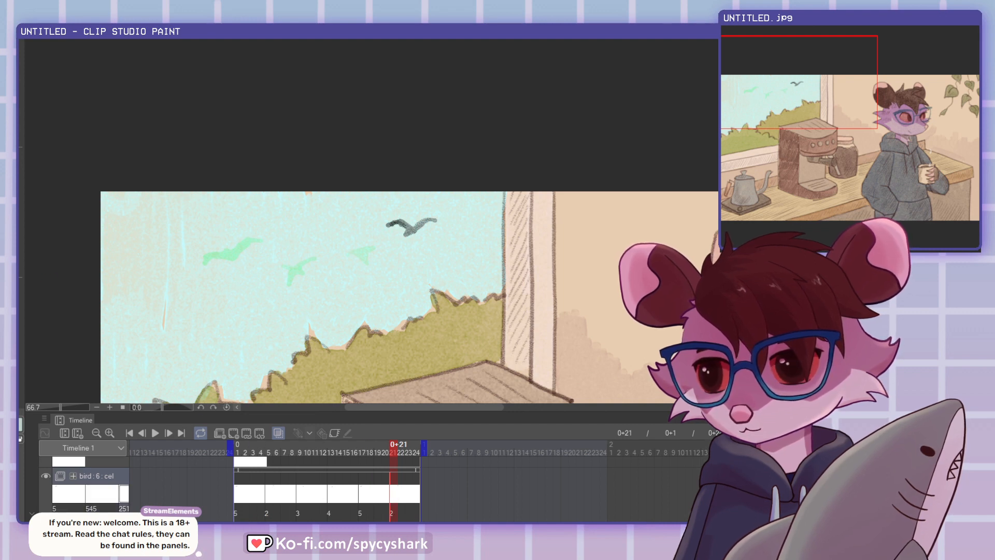
pyautogui.click(247, 499)
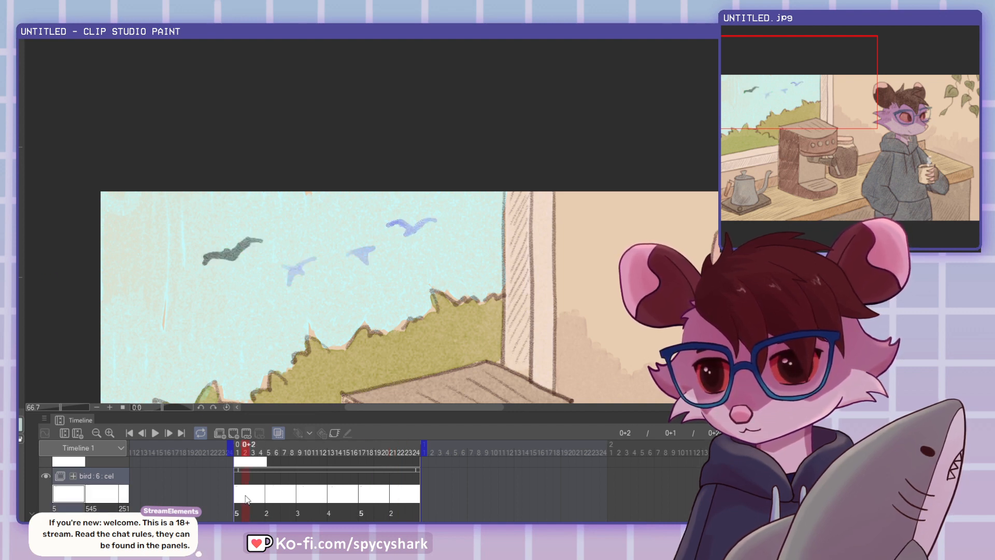
pyautogui.moveTo(276, 499); pyautogui.dragTo(242, 499)
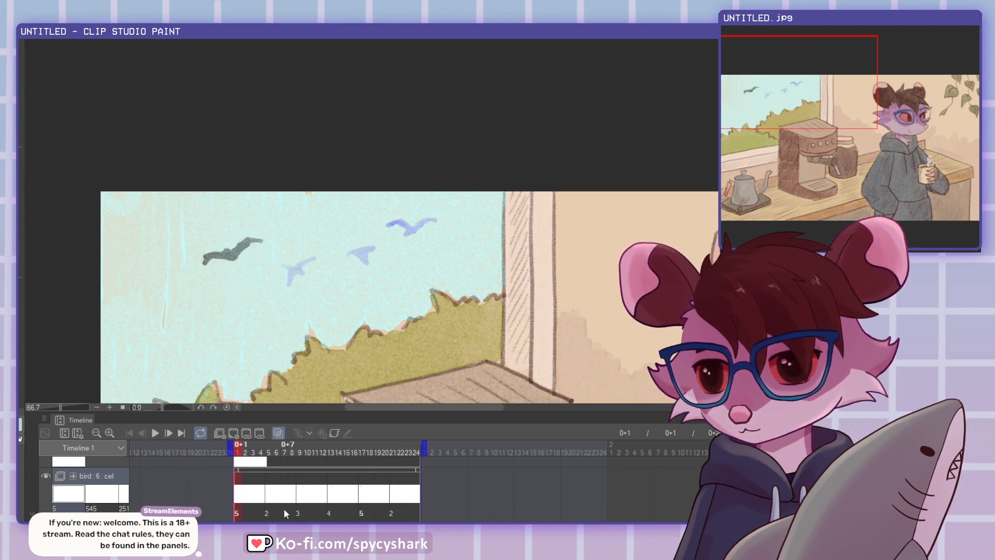
pyautogui.click(331, 499)
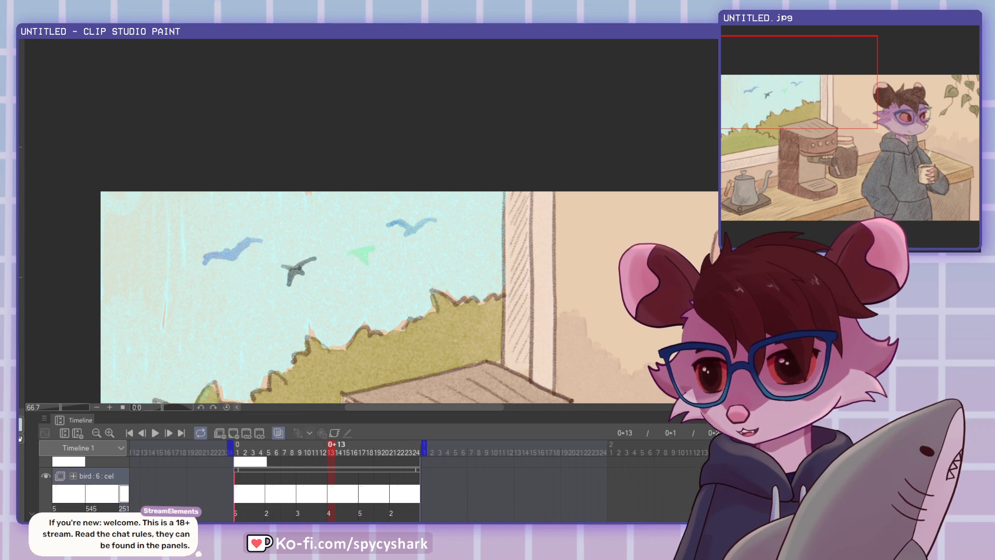
pyautogui.click(364, 516)
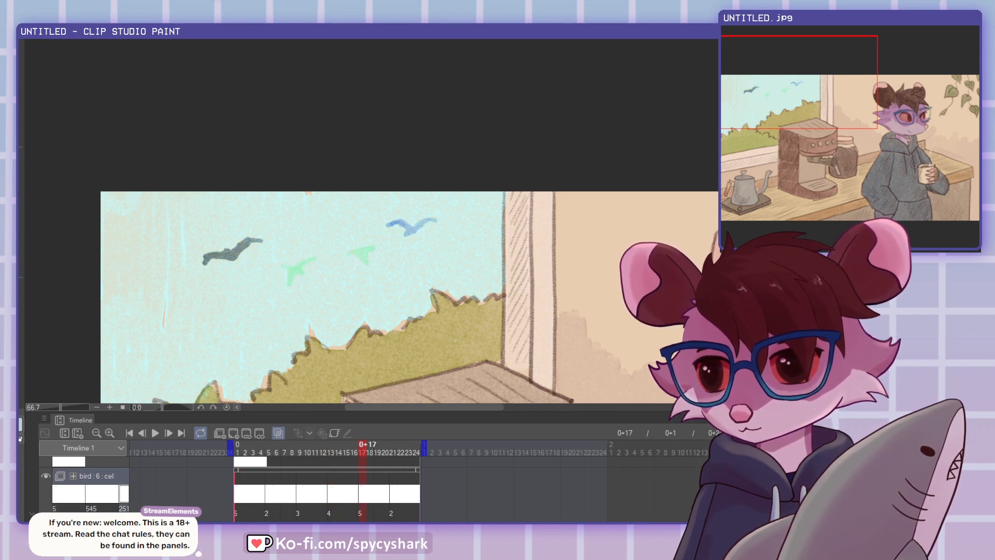
pyautogui.click(397, 497)
# Step: Assign cel 6, the bird at the sky's upper-left corner, to frame 21
pyautogui.click(238, 501)
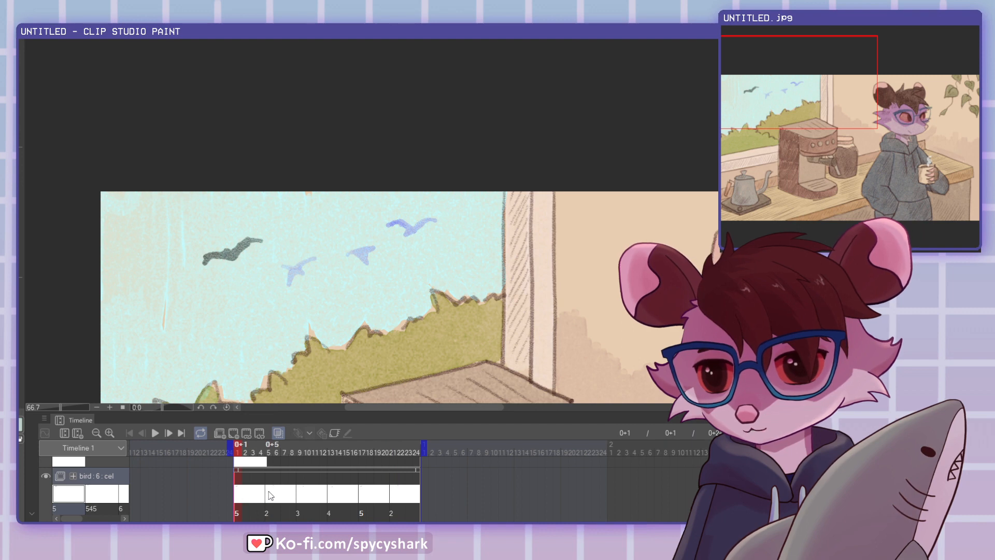
pyautogui.click(266, 492)
pyautogui.click(301, 494)
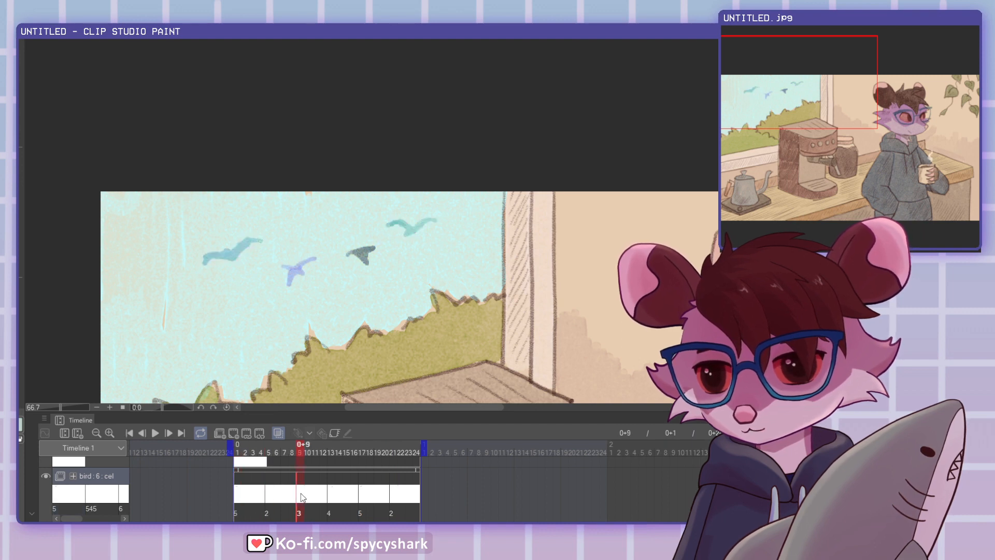
pyautogui.click(338, 496)
pyautogui.click(394, 496)
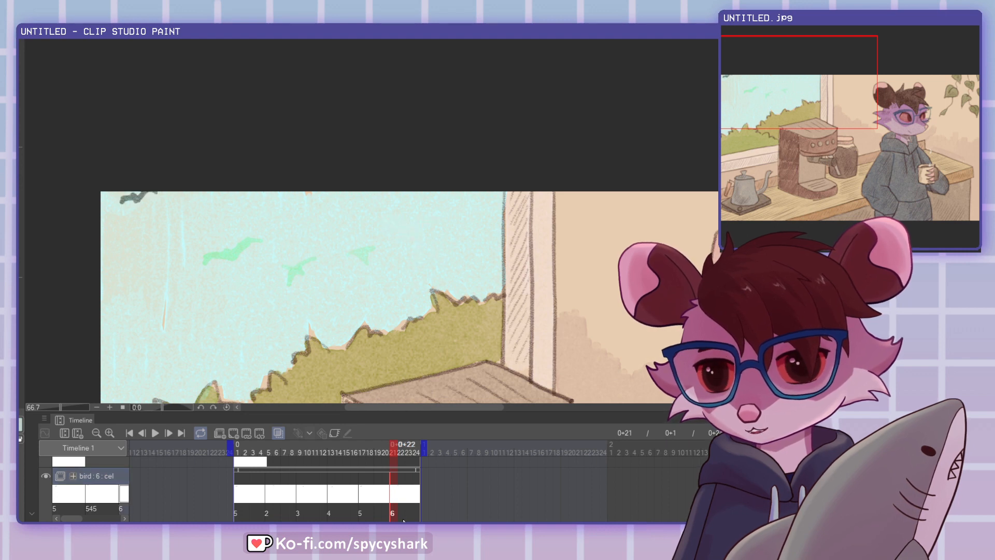
# Step: Play back the timeline to review the bird's reordered flight, then stop playback
pyautogui.click(240, 495)
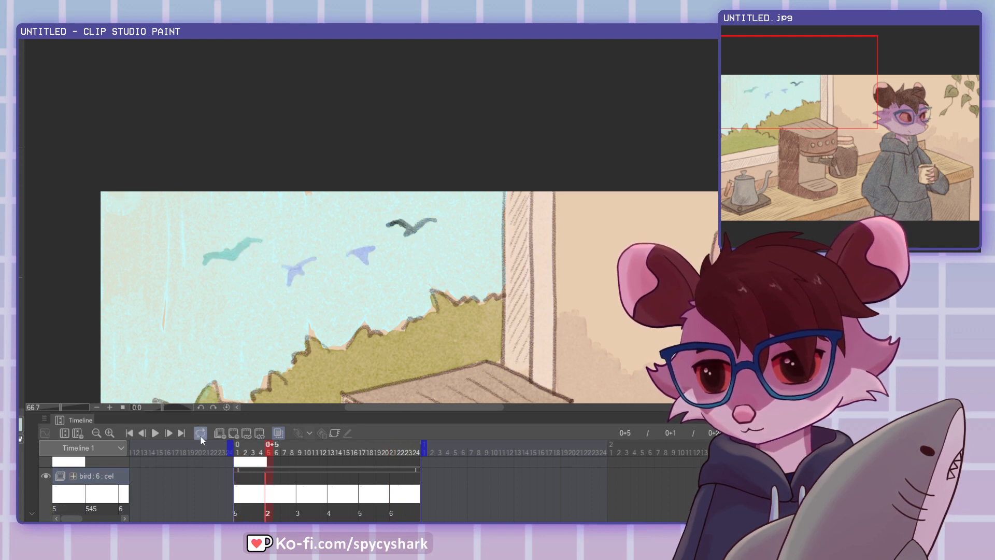
pyautogui.click(157, 433)
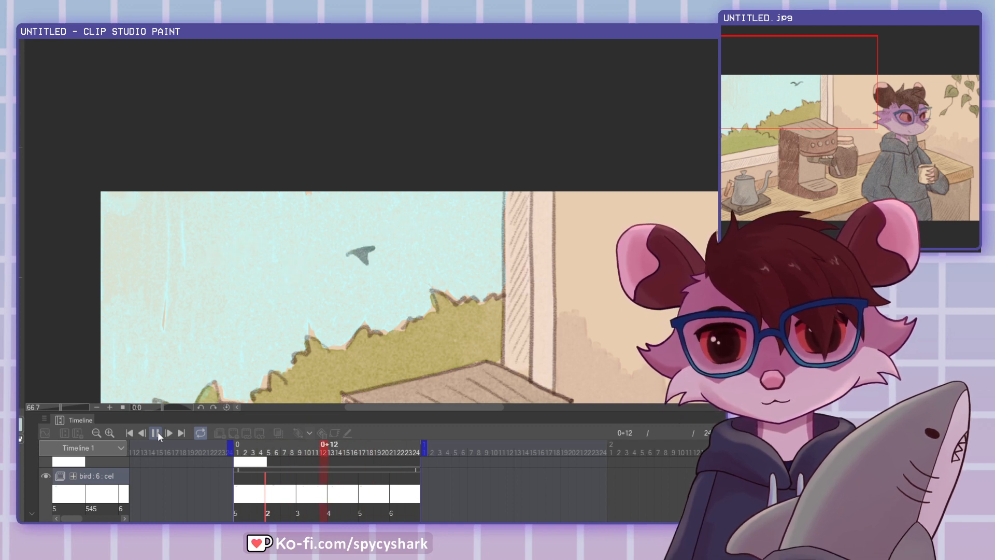
pyautogui.click(157, 431)
# Step: Return to frame 1 and turn off onion skin, with the whole kitchen illustration in view
pyautogui.scroll(-5, 276, 227)
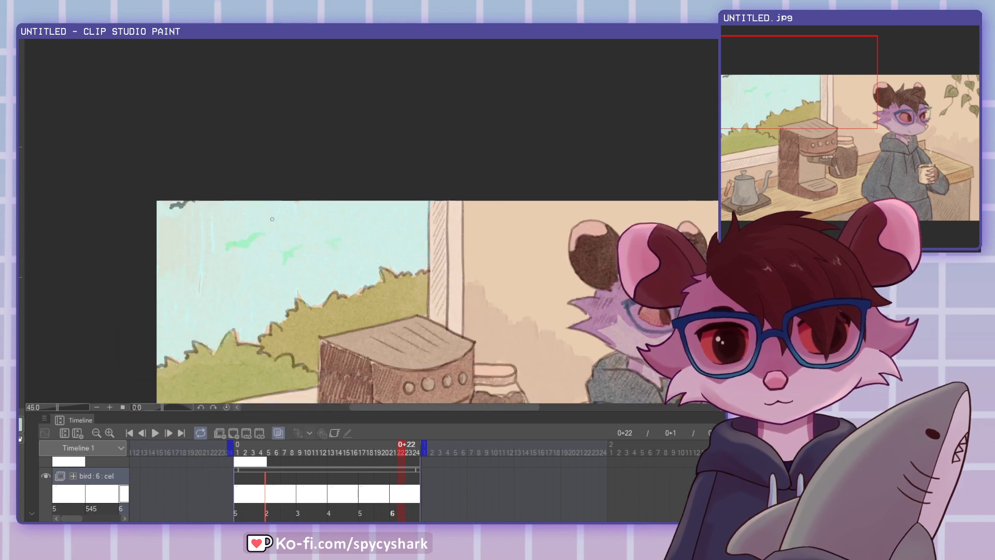
pyautogui.scroll(4, 285, 272)
pyautogui.click(241, 491)
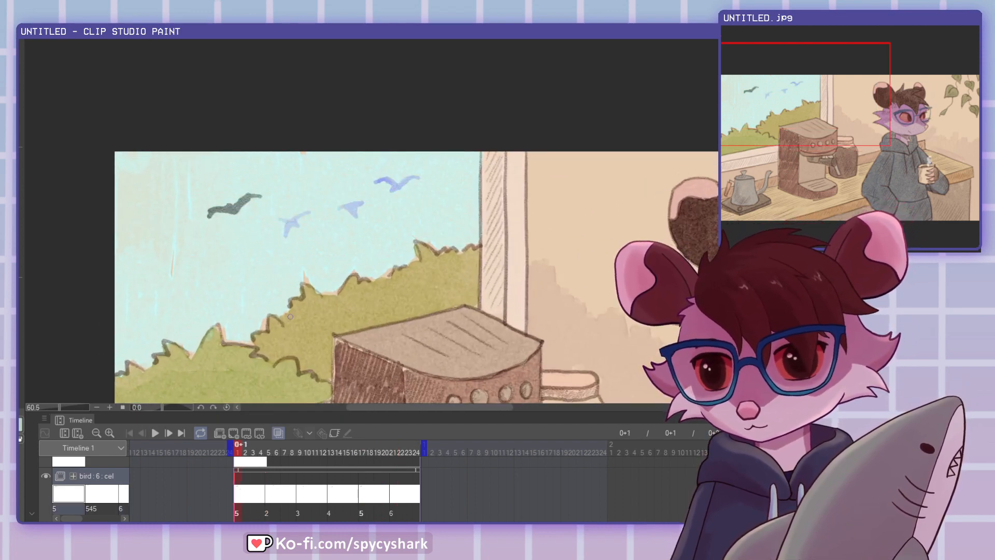
pyautogui.scroll(-6, 257, 182)
pyautogui.scroll(2, 276, 279)
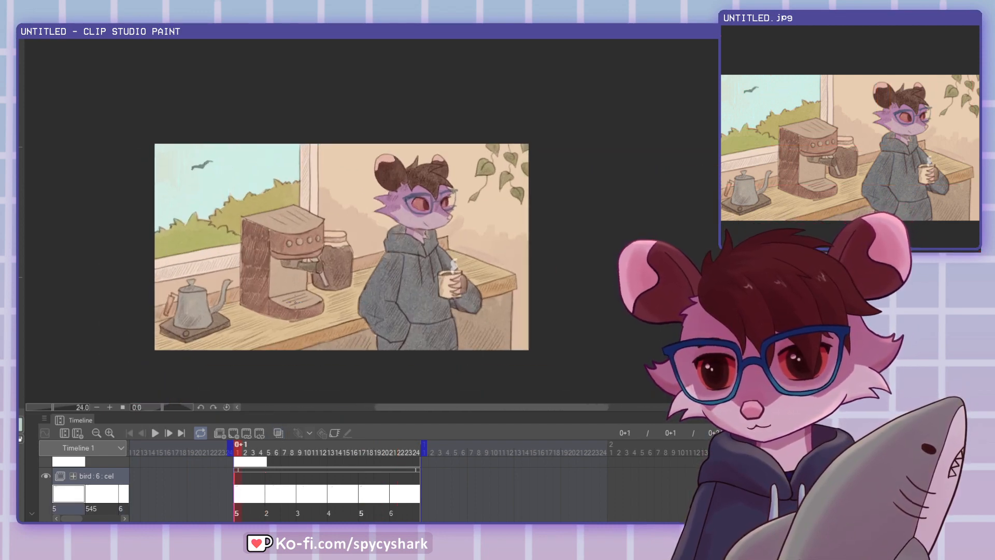
# Step: Play back the animation with the whole kitchen illustration in view, then stop playback
pyautogui.scroll(2, 404, 273)
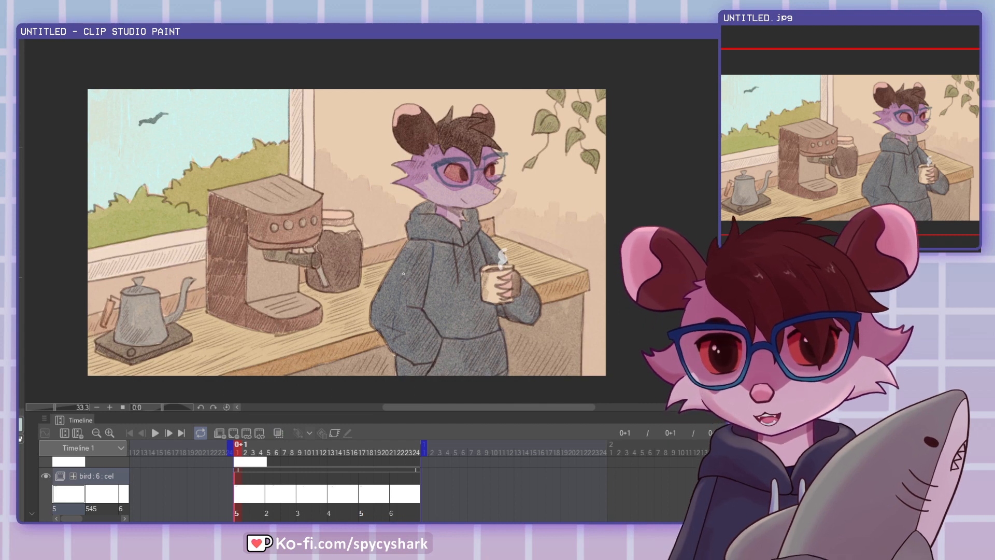
pyautogui.click(155, 433)
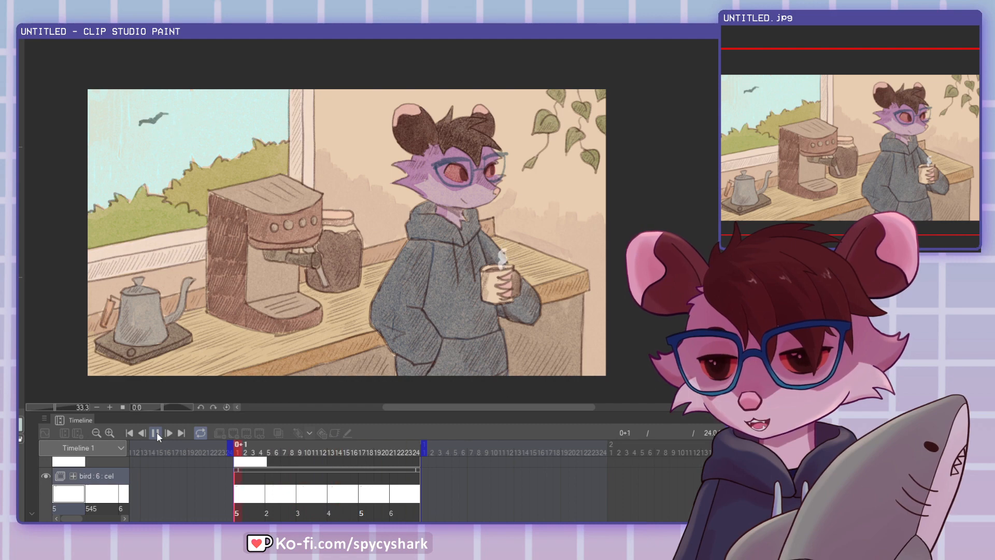
pyautogui.click(155, 433)
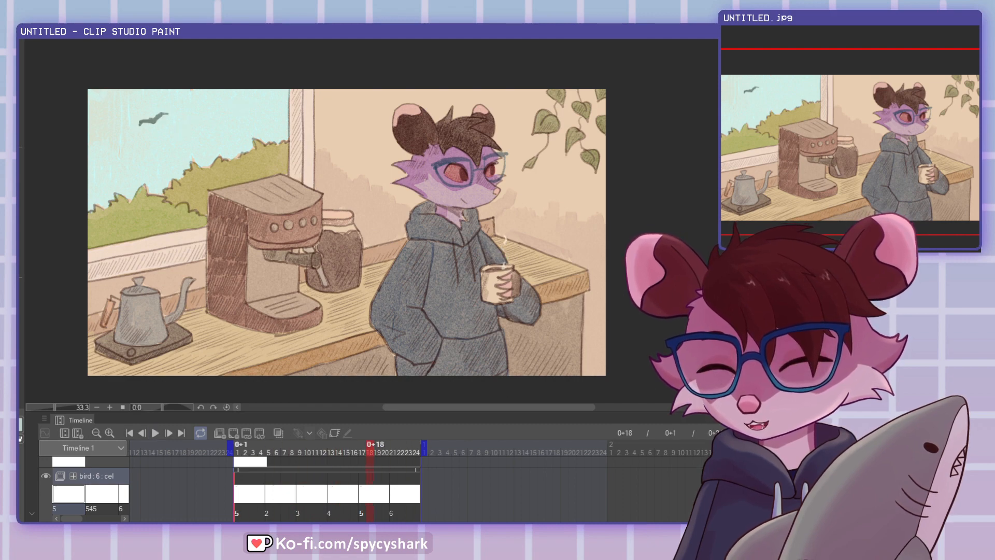
# Step: Assign cel 545 to frame 1 of the bird layer, undoing its misplaced assignment on frame 2
pyautogui.scroll(5, 194, 137)
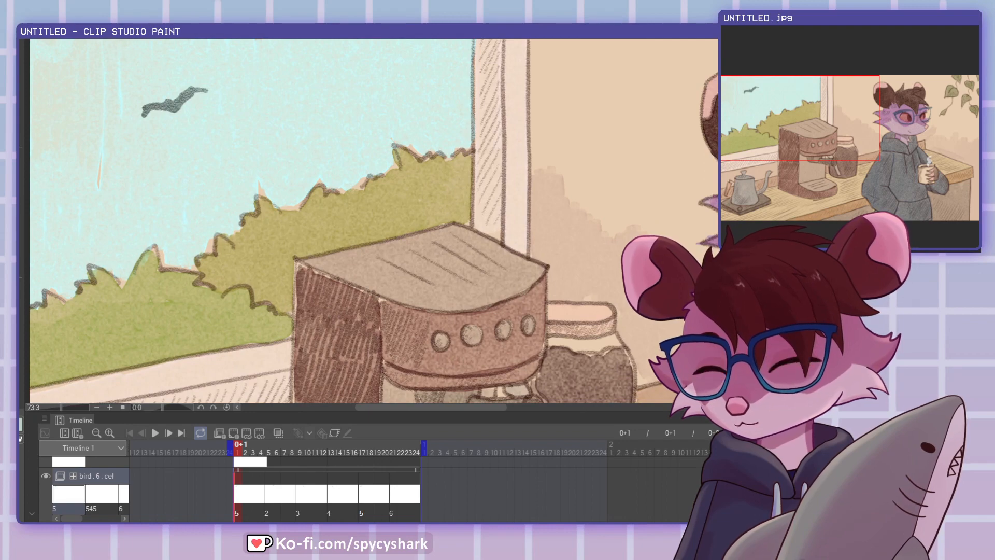
pyautogui.click(101, 493)
pyautogui.scroll(2, 394, 493)
pyautogui.scroll(-2, 323, 311)
pyautogui.scroll(-1, 324, 311)
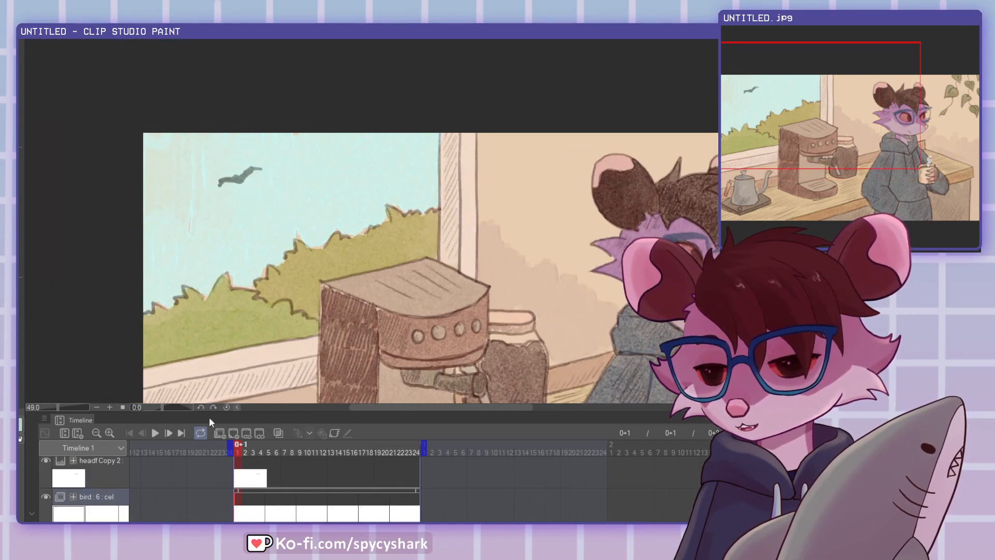
pyautogui.scroll(-1, 342, 489)
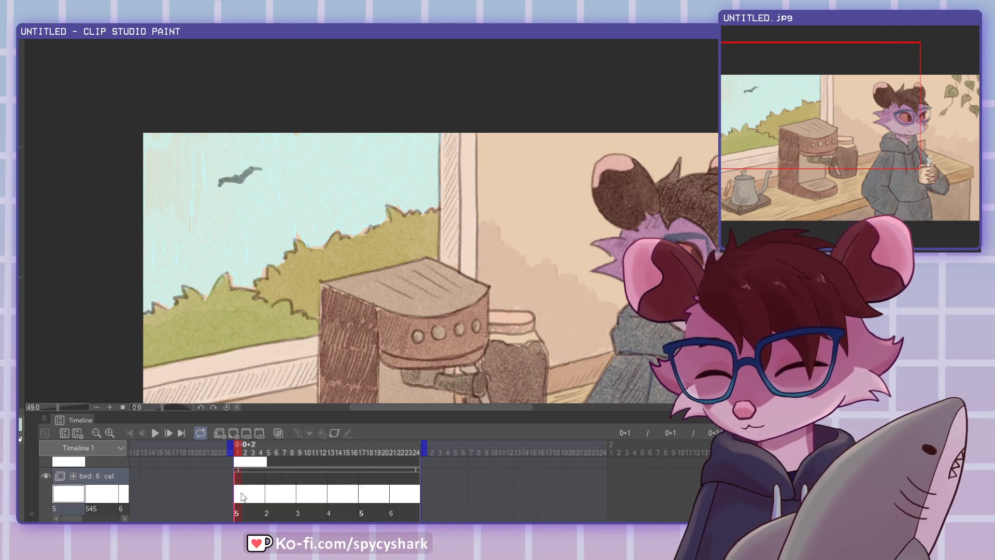
pyautogui.moveTo(238, 450); pyautogui.dragTo(246, 450)
pyautogui.click(102, 494)
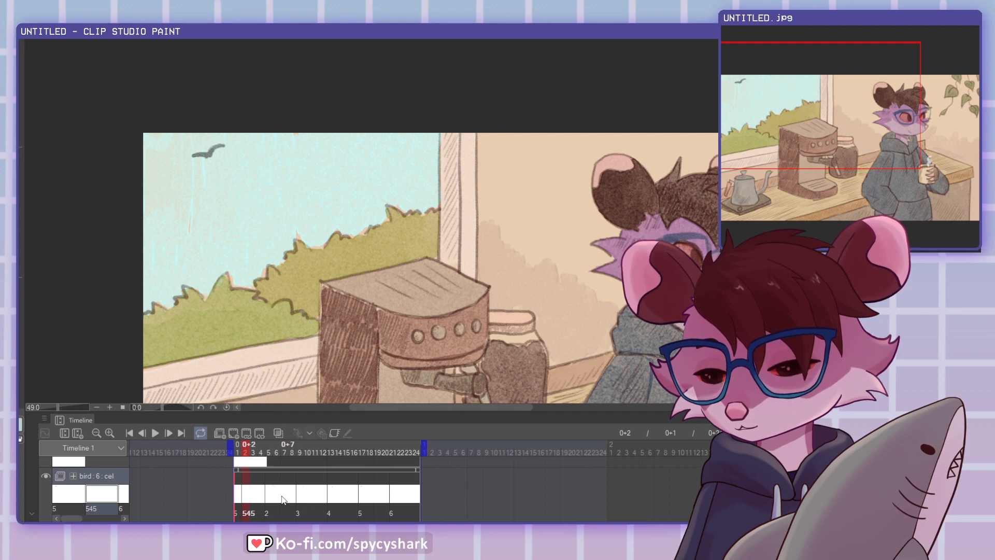
pyautogui.hotkey('ctrl', 'z')
pyautogui.click(238, 502)
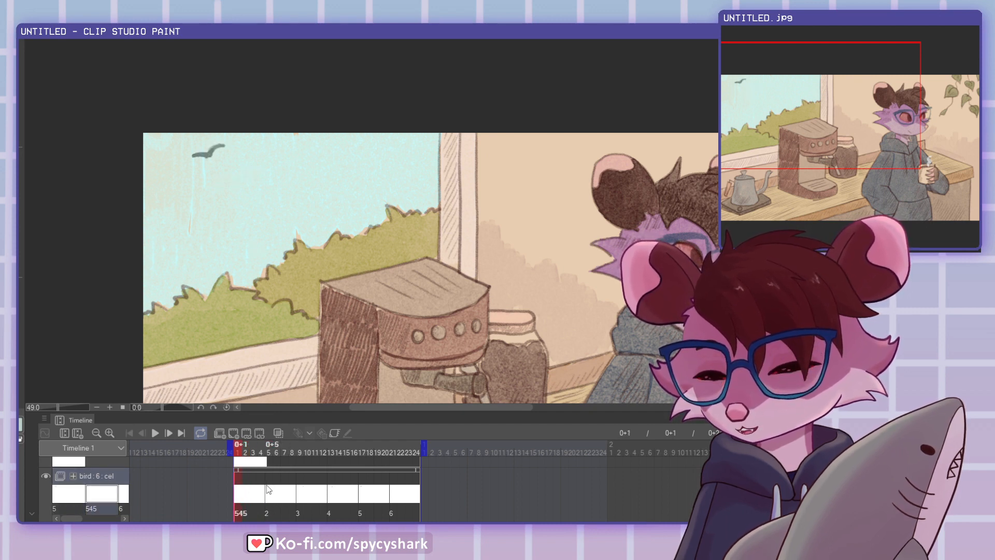
# Step: Check the bird's order through frame 21, renaming cel 6 as 7 and cel 545 as 6
pyautogui.click(293, 452)
pyautogui.moveTo(294, 453); pyautogui.dragTo(394, 454)
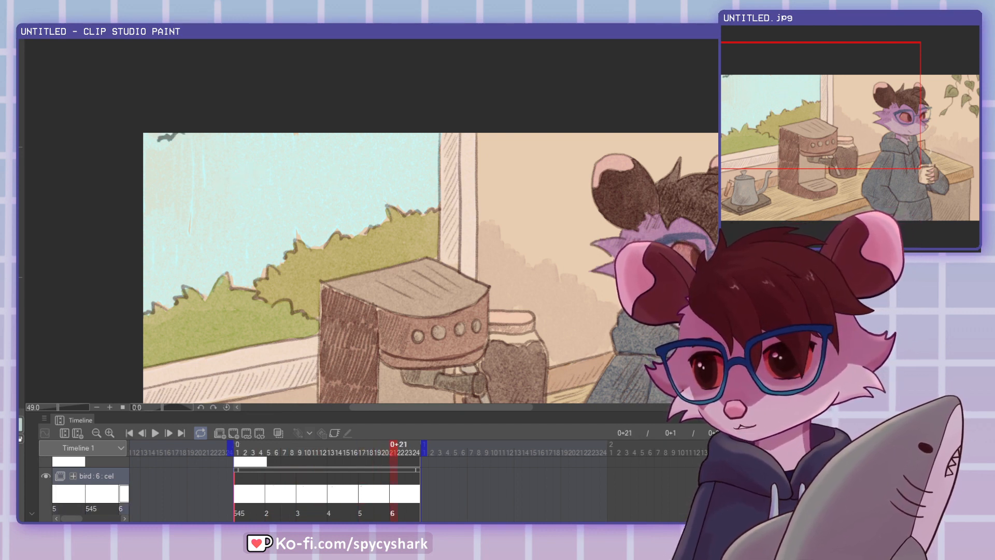
pyautogui.write('7')
pyautogui.press('Return')
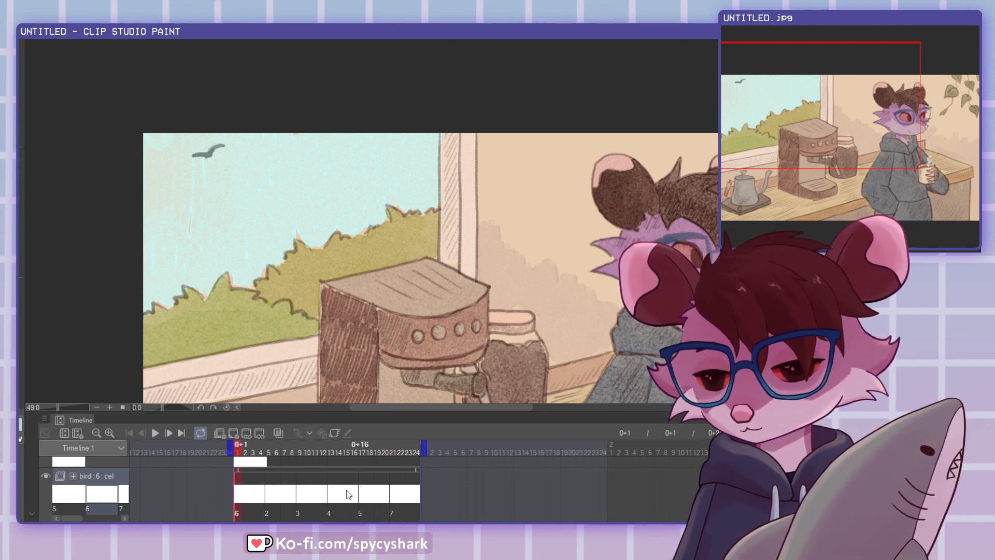
# Step: Assign bird cels 2, 3, 4, 5 and 6 to frames 1, 5, 9, 13 and 17 respectively
pyautogui.rightClick(238, 494)
pyautogui.click(256, 297)
pyautogui.rightClick(271, 496)
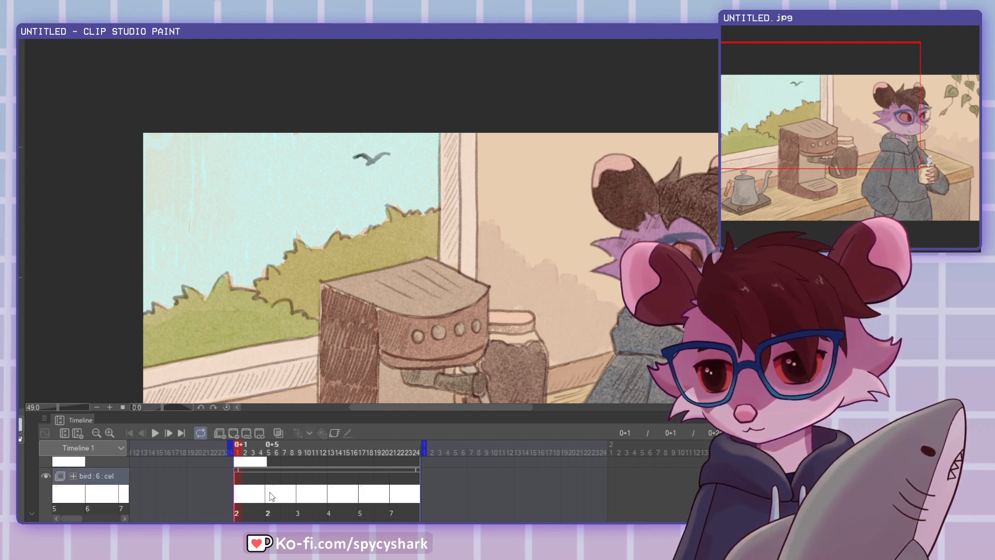
pyautogui.click(290, 279)
pyautogui.rightClick(299, 493)
pyautogui.click(323, 264)
pyautogui.rightClick(330, 494)
pyautogui.click(341, 227)
pyautogui.rightClick(364, 499)
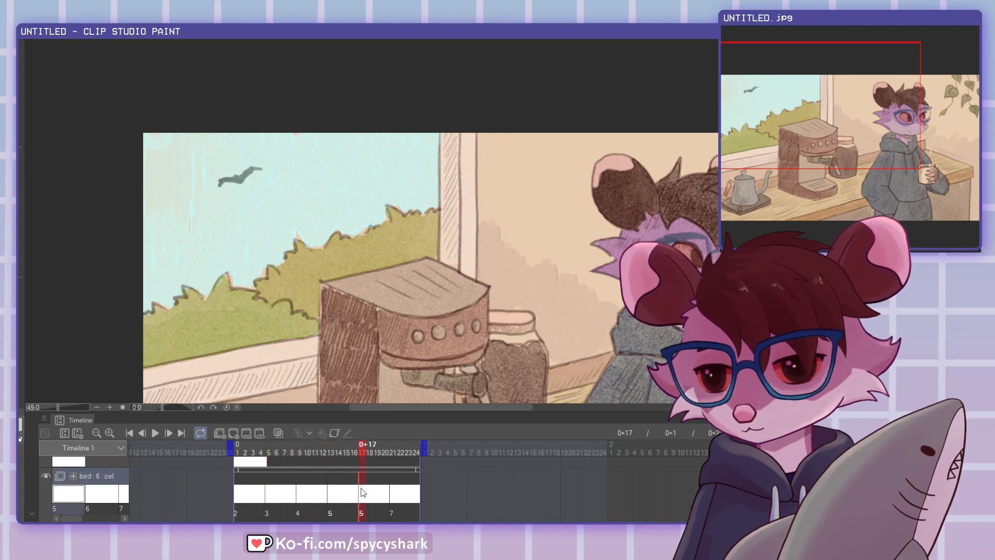
pyautogui.click(379, 235)
# Step: Play back the bird's revised flight, then stop playback with the whole illustration in view
pyautogui.click(156, 433)
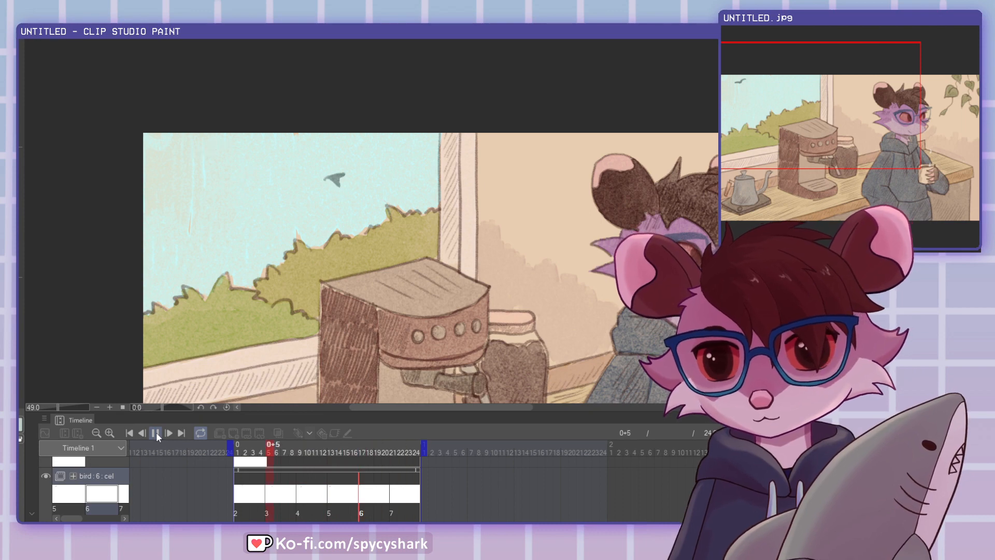
pyautogui.click(157, 432)
pyautogui.scroll(-1, 221, 242)
pyautogui.scroll(-2, 231, 220)
pyautogui.scroll(1, 307, 221)
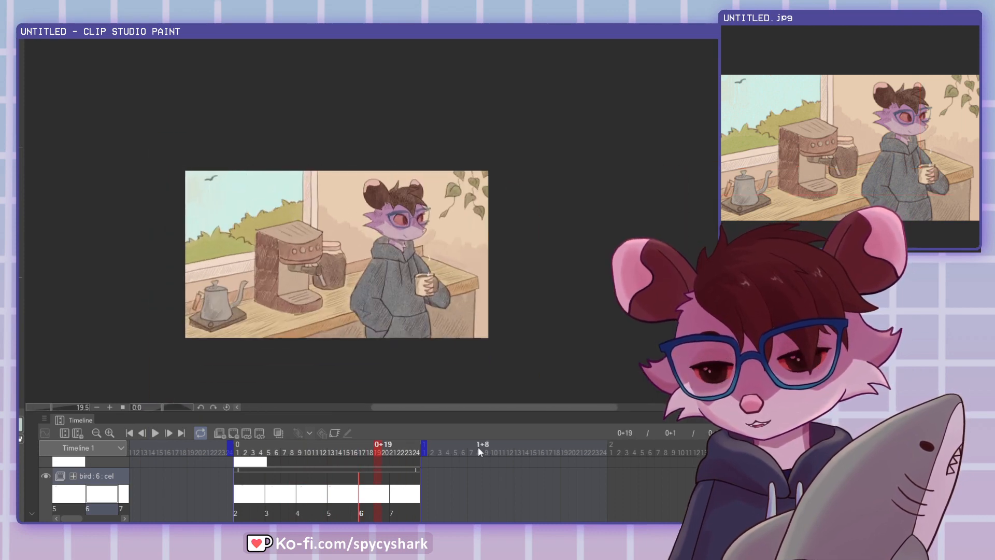
# Step: Extend the timeline's playback range and the bird layer's clip to frame 1+3
pyautogui.moveTo(426, 448); pyautogui.dragTo(446, 448)
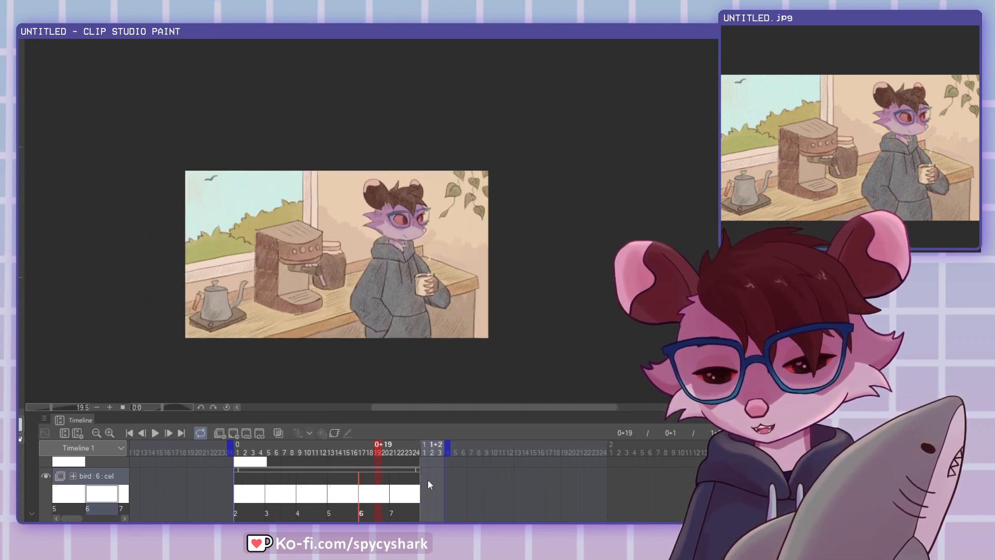
pyautogui.click(424, 495)
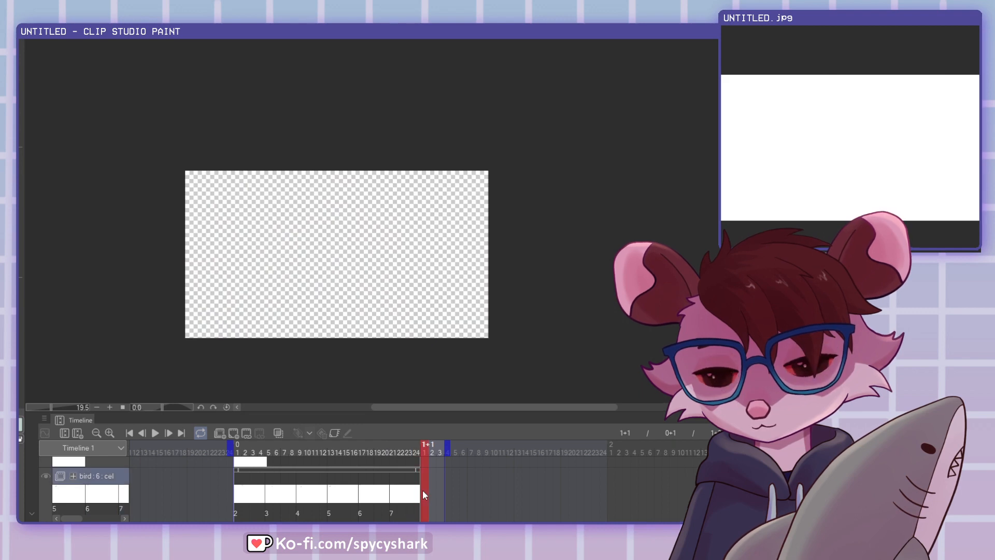
pyautogui.click(419, 474)
pyautogui.moveTo(421, 468); pyautogui.dragTo(444, 468)
# Step: Add a new empty cel 8 to the bird layer at frame 1+1
pyautogui.click(423, 492)
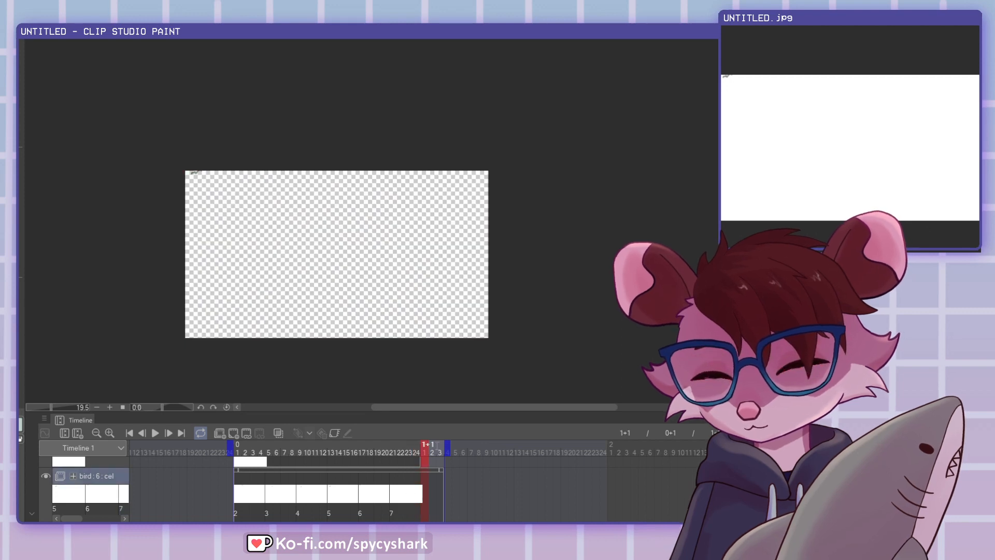
pyautogui.hotkey('ctrl', 'shift', 'n')
pyautogui.click(406, 501)
pyautogui.click(397, 496)
pyautogui.click(422, 495)
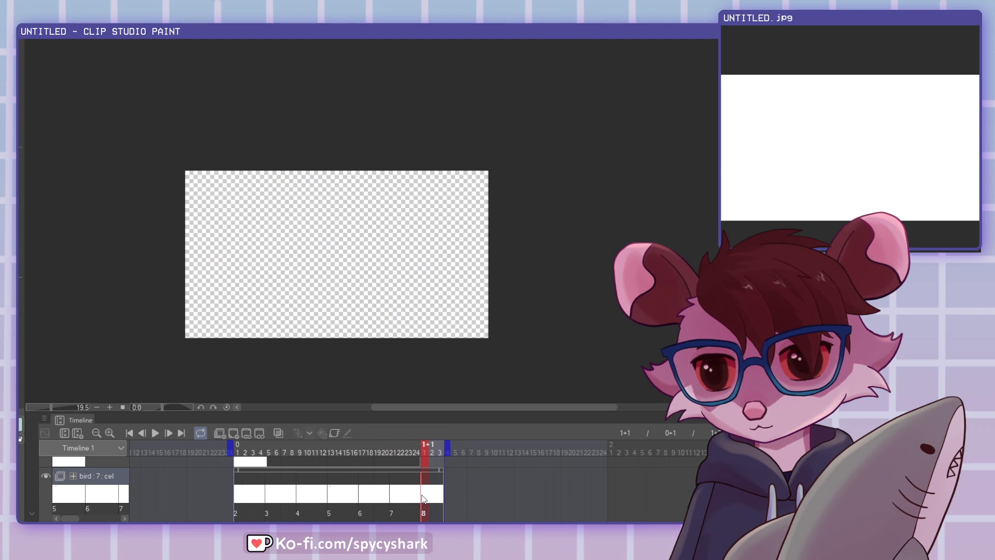
# Step: Extend the bg layer's clip to frame 1+3
pyautogui.scroll(-5, 425, 487)
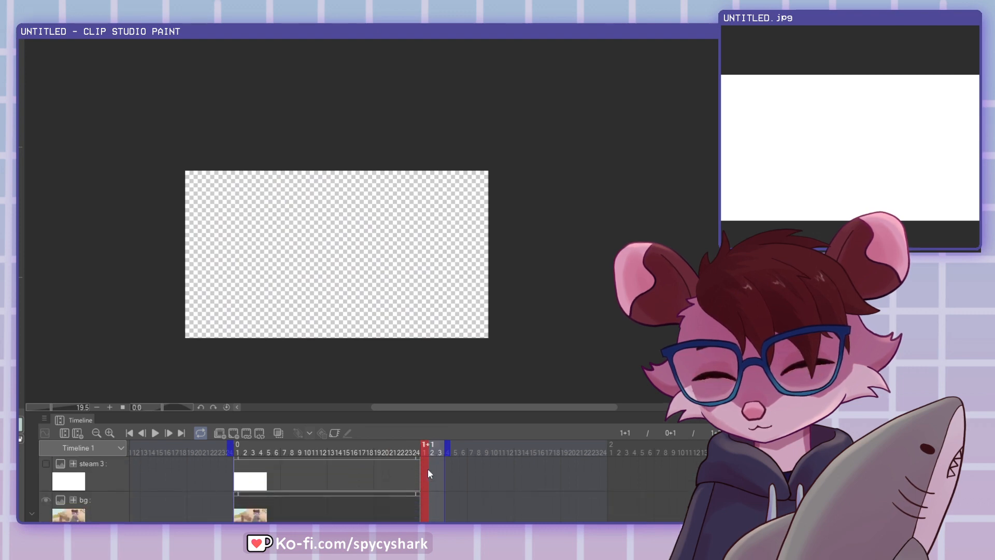
pyautogui.click(412, 487)
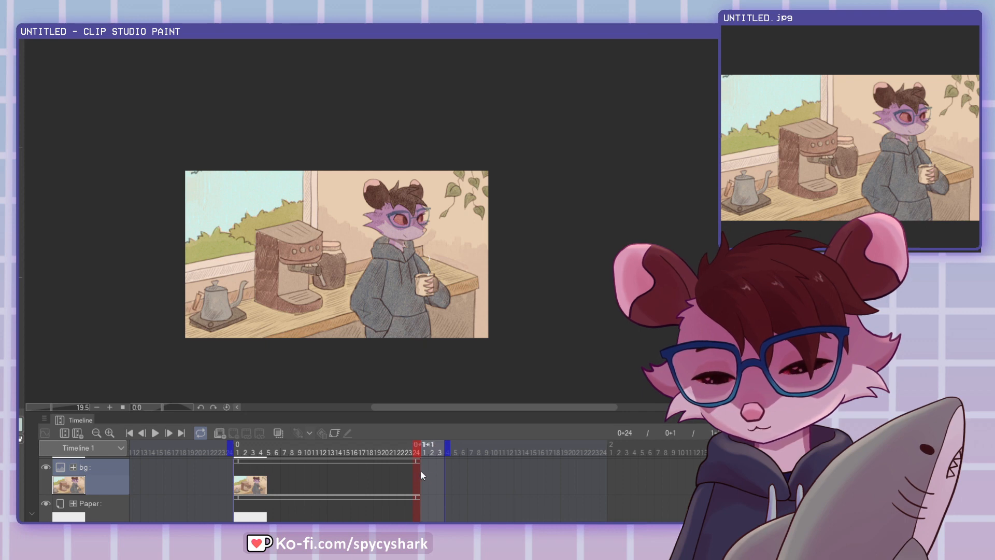
pyautogui.scroll(1, 422, 477)
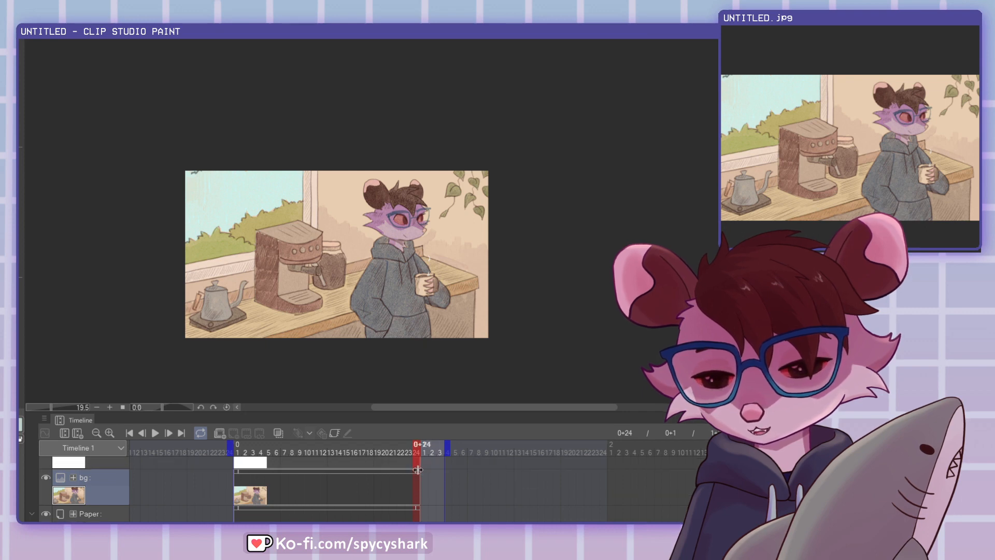
pyautogui.moveTo(418, 472); pyautogui.dragTo(441, 473)
# Step: Check the other layers' clips on the timeline, then play back the animation and stop it
pyautogui.scroll(5, 434, 478)
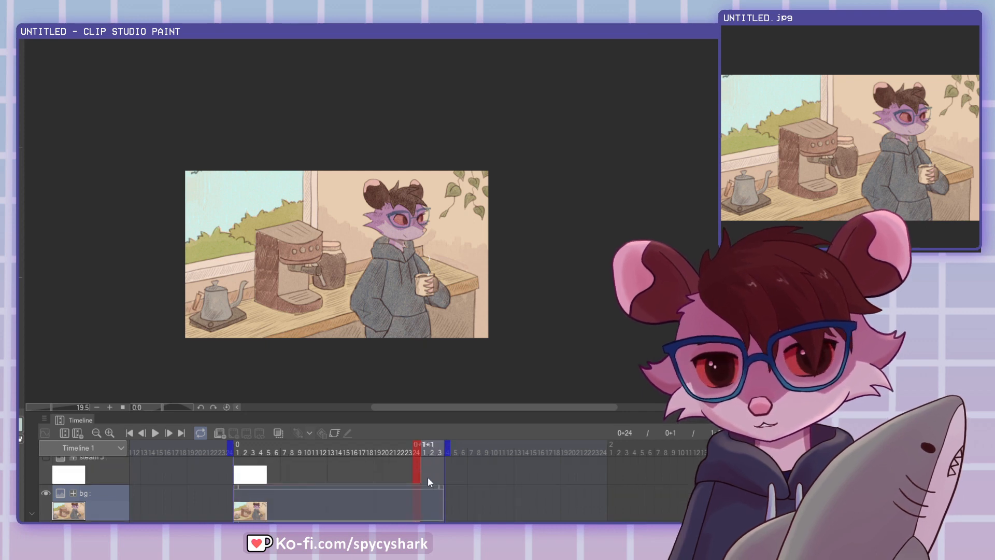
pyautogui.scroll(5, 430, 475)
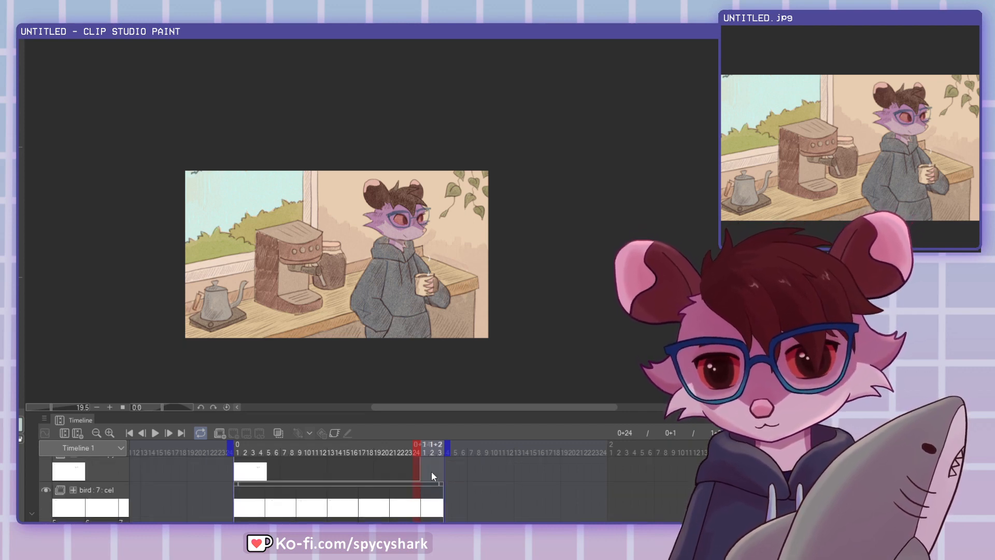
pyautogui.scroll(1, 429, 474)
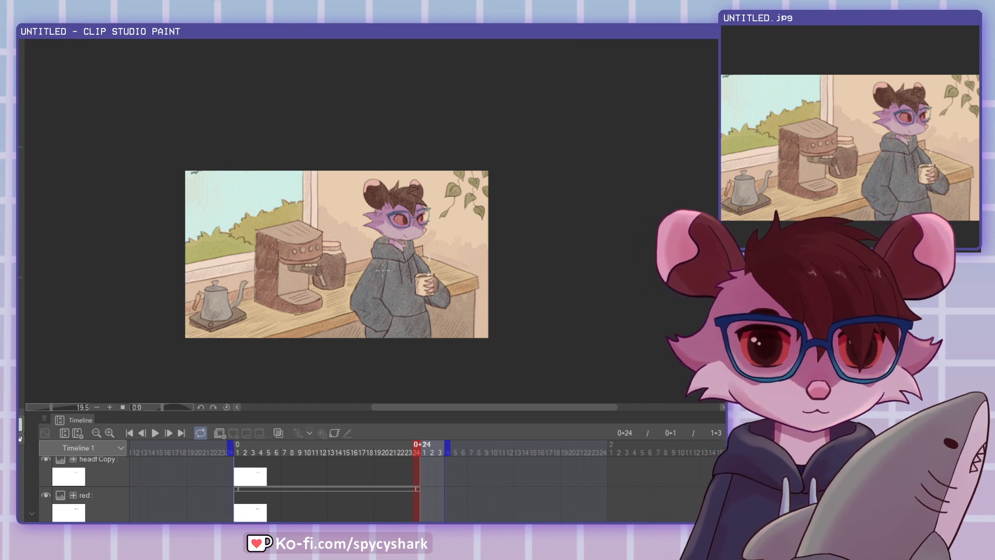
pyautogui.scroll(1, 406, 486)
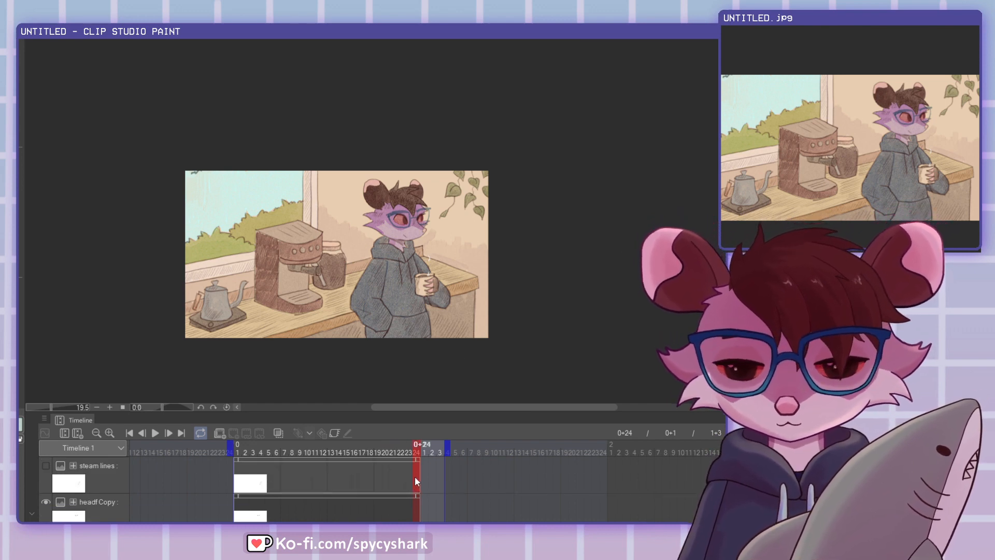
pyautogui.scroll(3, 260, 214)
pyautogui.scroll(-1, 358, 166)
pyautogui.scroll(2, 399, 264)
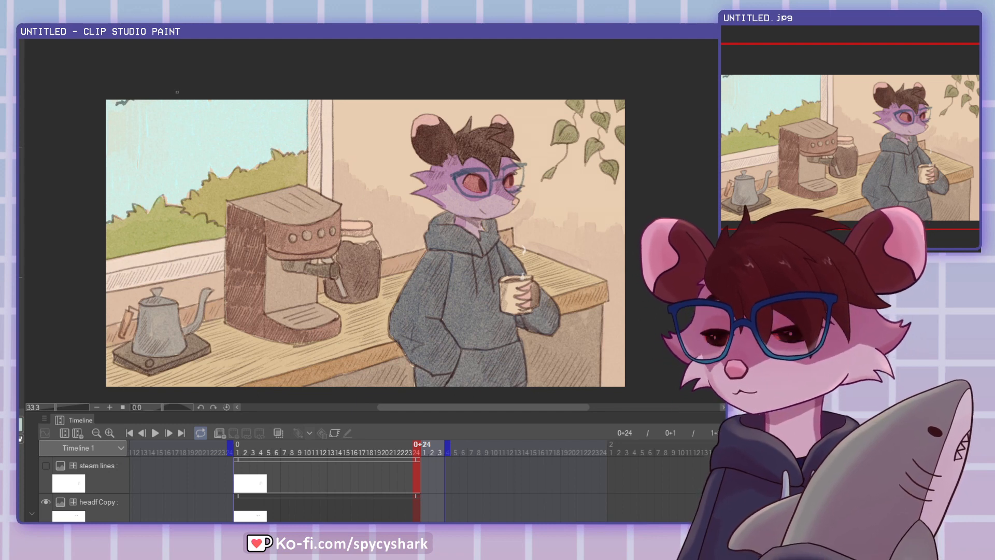
pyautogui.click(156, 433)
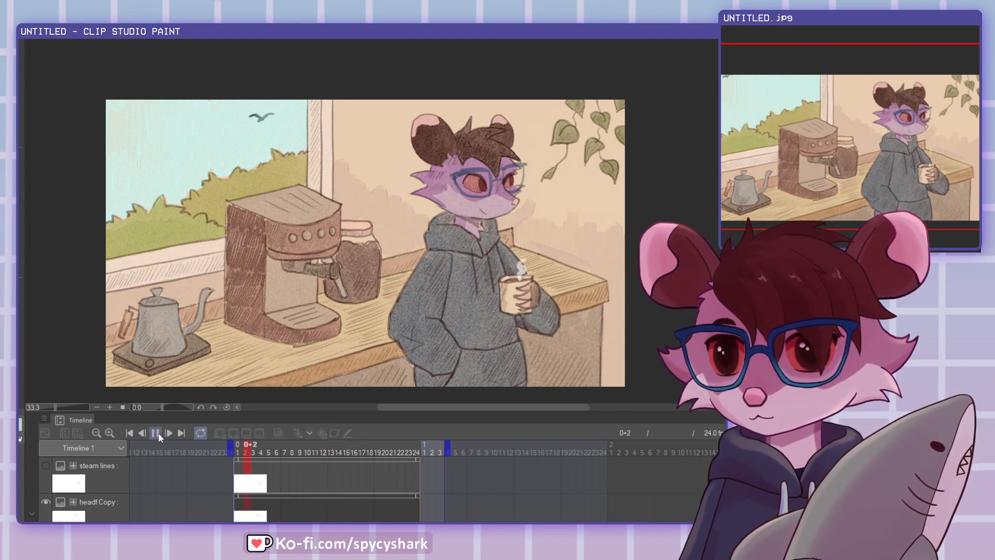
pyautogui.click(156, 433)
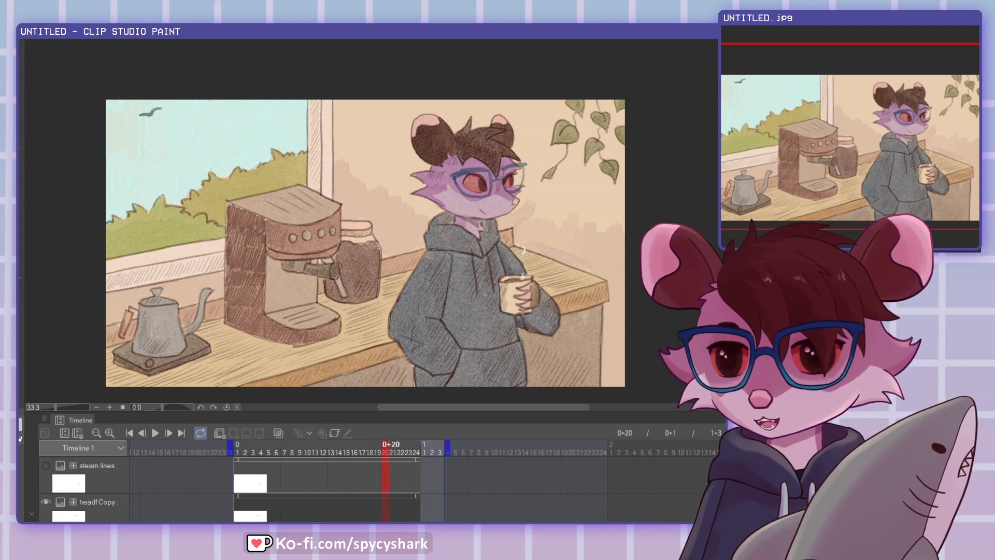
# Step: Examine the tracks around the bird and steam layers and the character's face up close
pyautogui.scroll(-6, 397, 476)
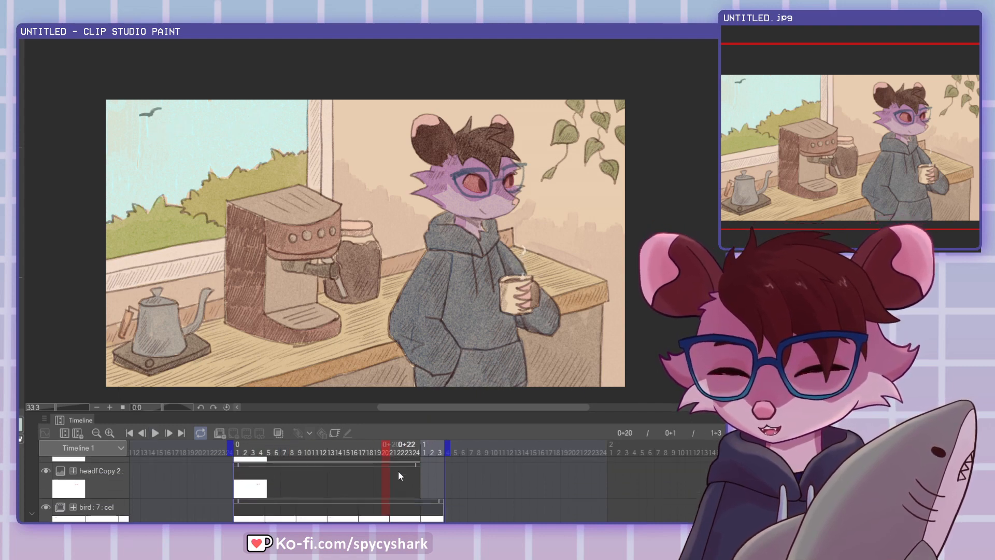
pyautogui.scroll(-2, 398, 474)
pyautogui.scroll(1, 398, 474)
pyautogui.scroll(2, 335, 342)
pyautogui.scroll(-3, 336, 261)
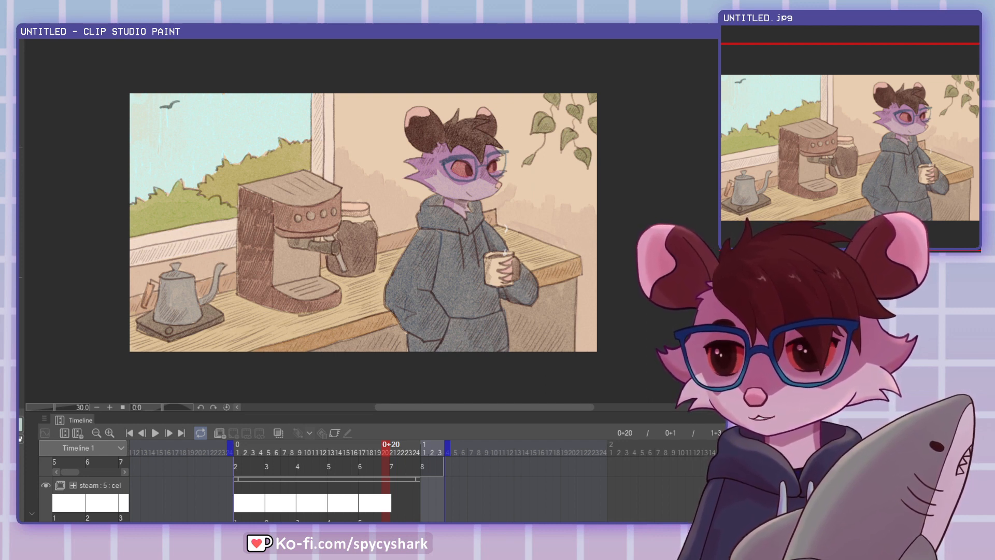
pyautogui.hotkey('ctrl', 'z')
pyautogui.hotkey('ctrl', 'z')
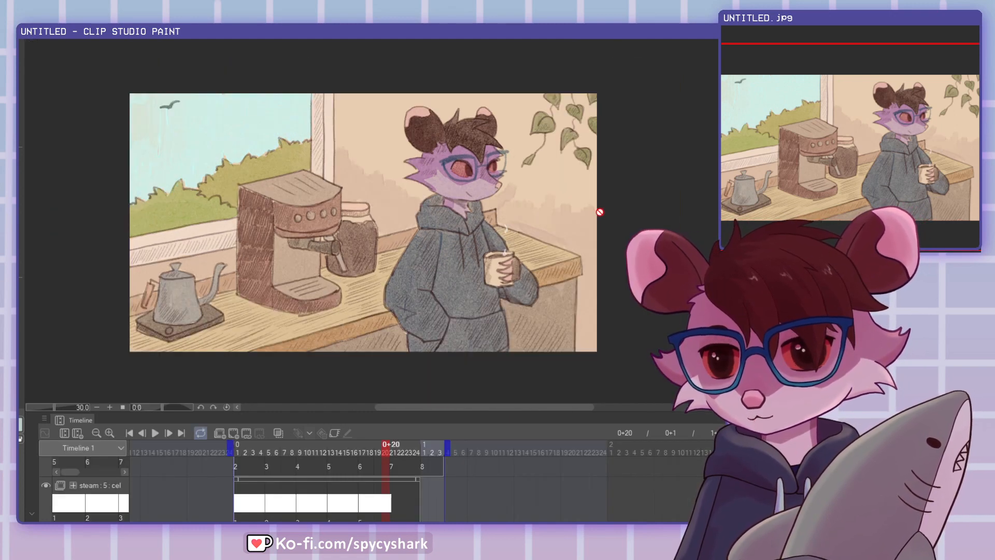
pyautogui.scroll(10, 550, 195)
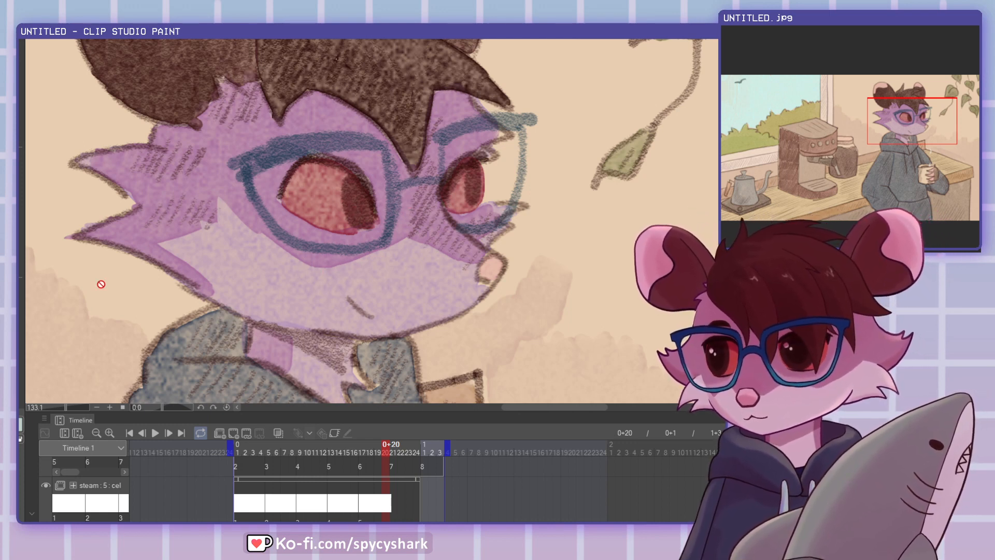
pyautogui.scroll(-5, 332, 482)
pyautogui.scroll(5, 331, 477)
pyautogui.scroll(3, 325, 478)
# Step: Create an animation folder above the headf Copy 2 layer and name it "eyes"
pyautogui.click(307, 507)
pyautogui.click(237, 502)
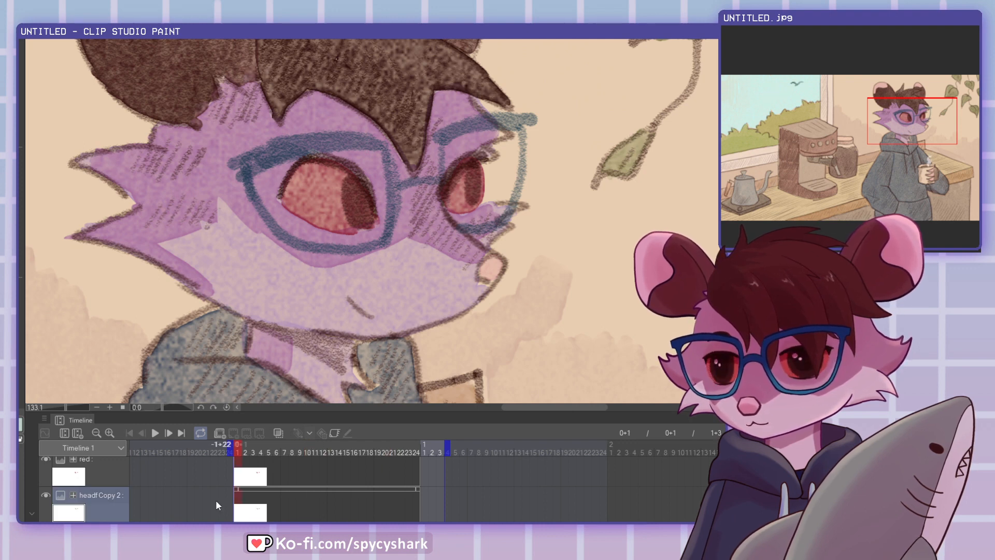
pyautogui.click(430, 493)
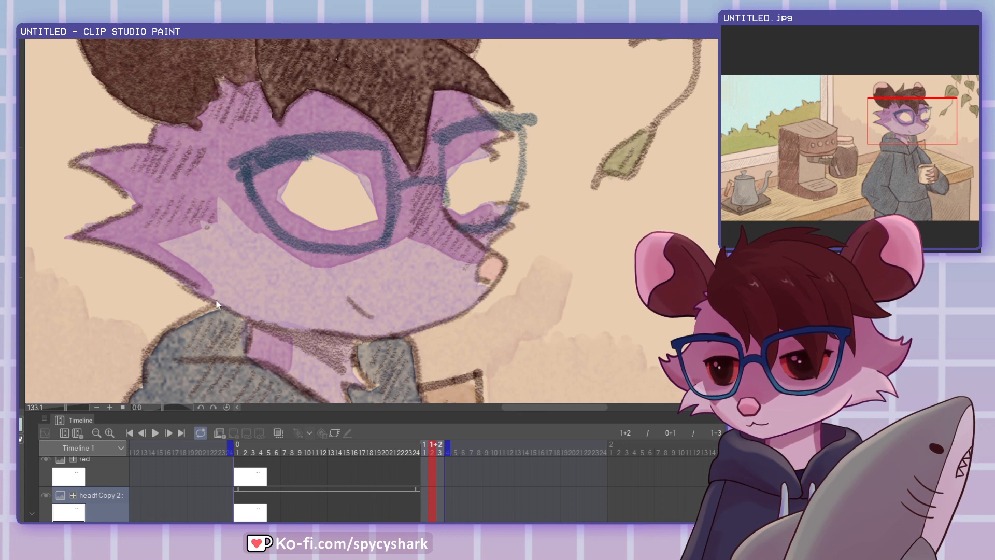
pyautogui.scroll(-3, 166, 482)
pyautogui.click(104, 481)
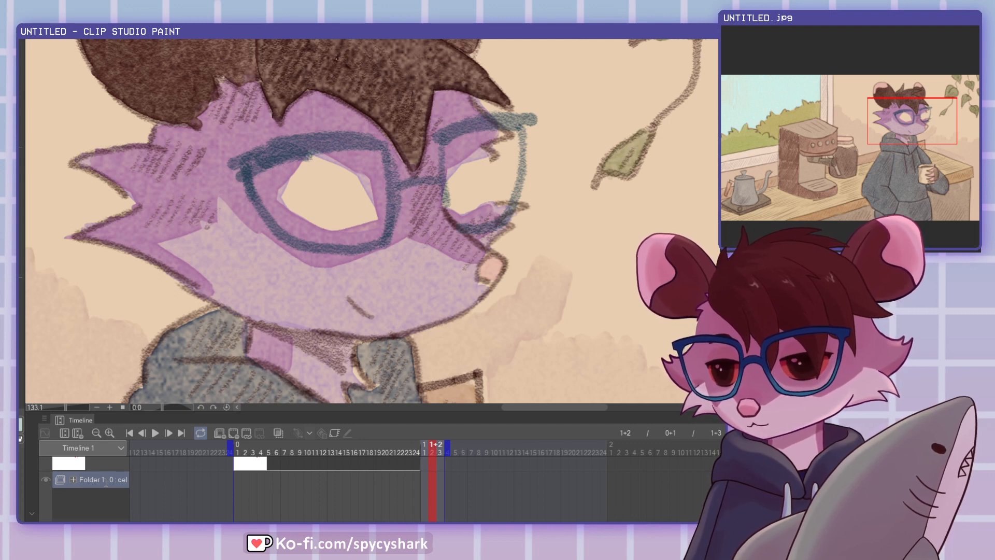
pyautogui.write('eyes')
pyautogui.press('Return')
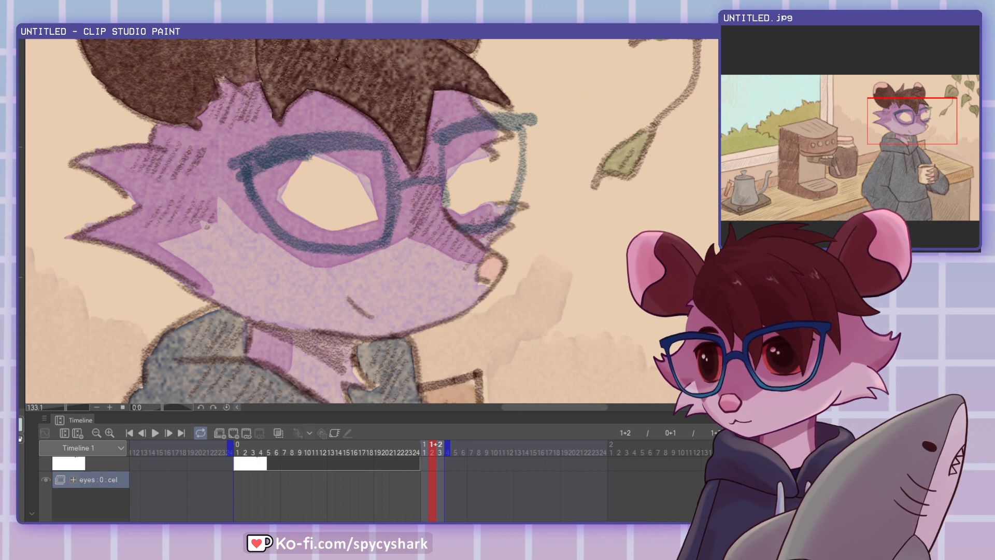
# Step: Move the red and headf Copy layers into the eyes animation folder and check the result among the timeline tracks
pyautogui.click(417, 464)
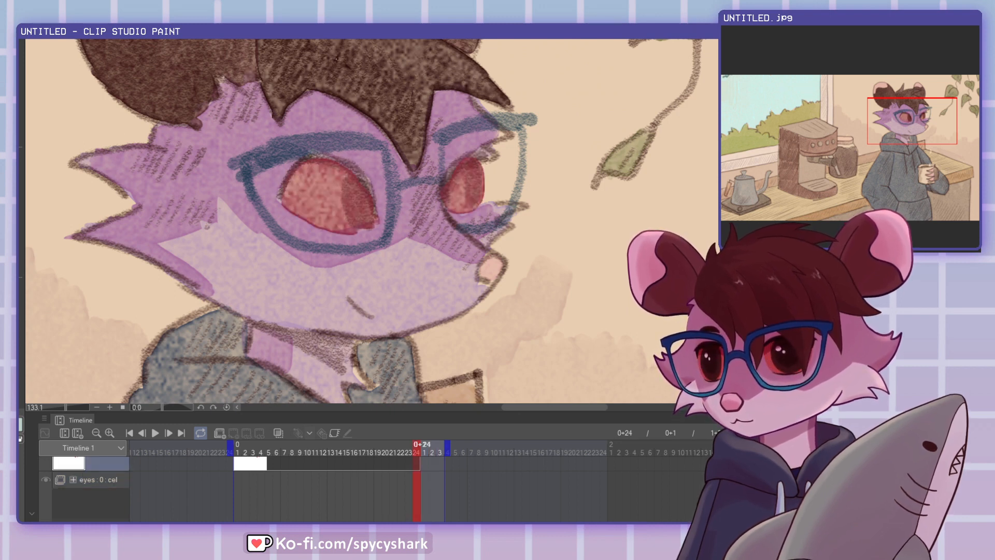
pyautogui.click(106, 463)
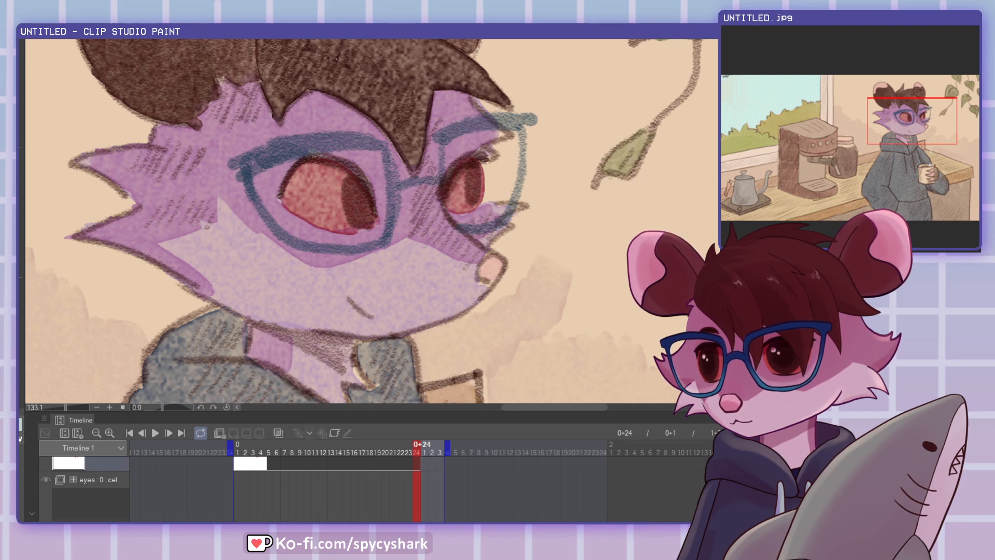
pyautogui.moveTo(107, 463); pyautogui.dragTo(98, 480)
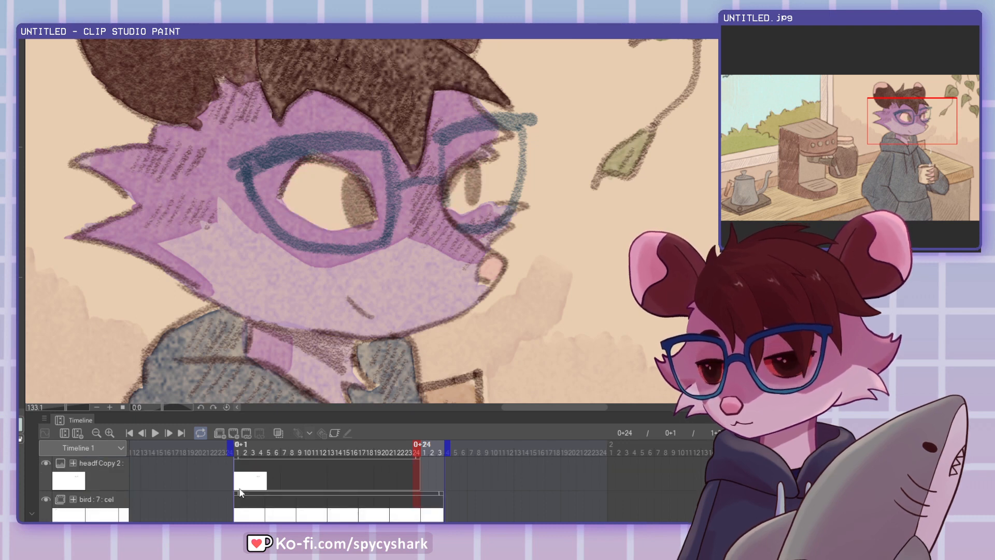
pyautogui.scroll(2, 257, 480)
pyautogui.scroll(3, 256, 479)
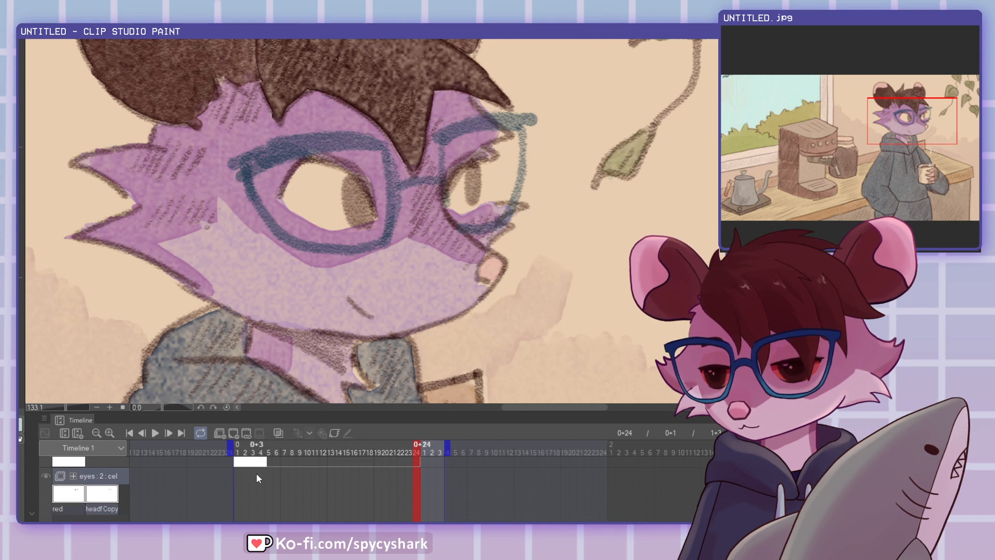
pyautogui.scroll(-5, 256, 473)
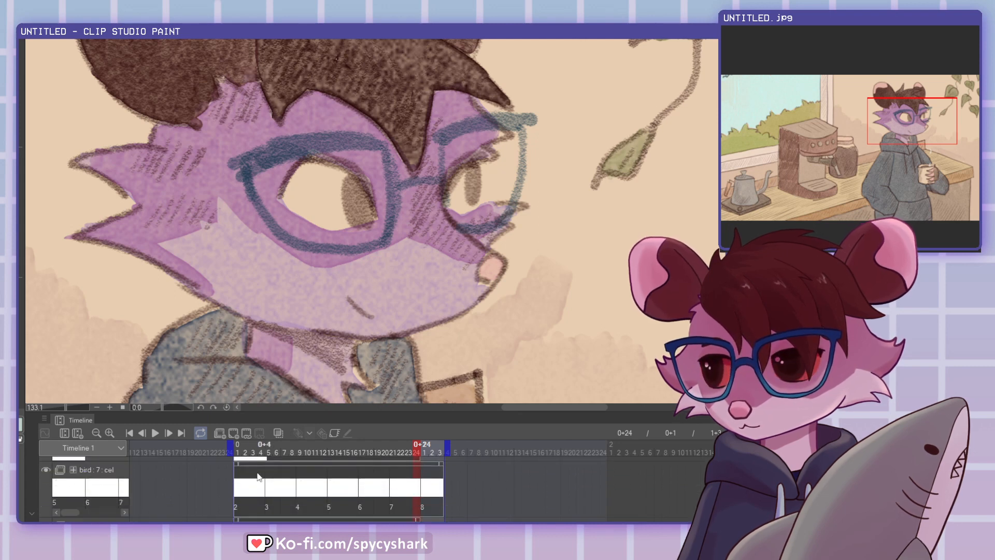
pyautogui.scroll(-5, 257, 476)
pyautogui.scroll(5, 257, 476)
pyautogui.scroll(5, 269, 482)
pyautogui.scroll(1, 268, 477)
pyautogui.scroll(-1, 268, 477)
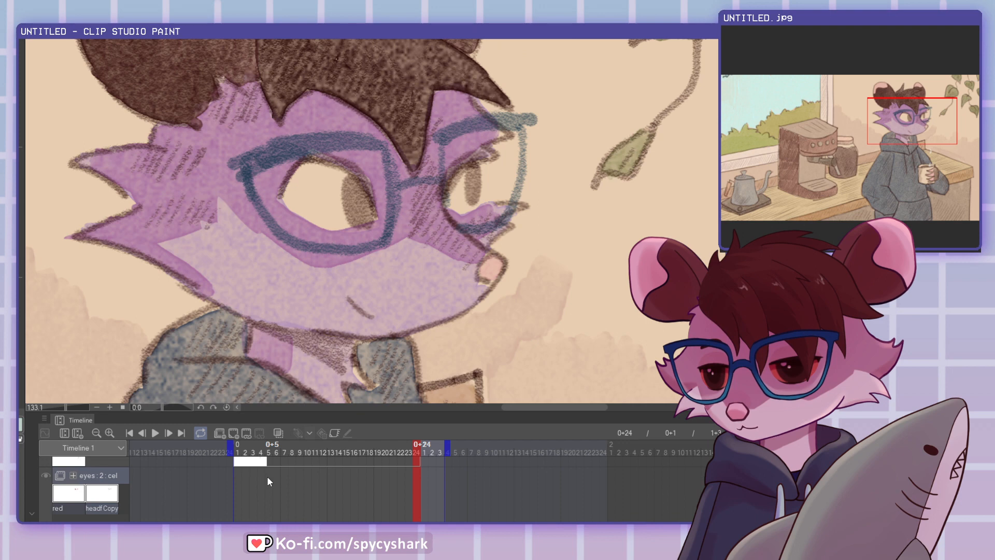
# Step: Assign the headf Copy cel to frame 0+1 of the eyes track
pyautogui.click(103, 479)
pyautogui.click(237, 487)
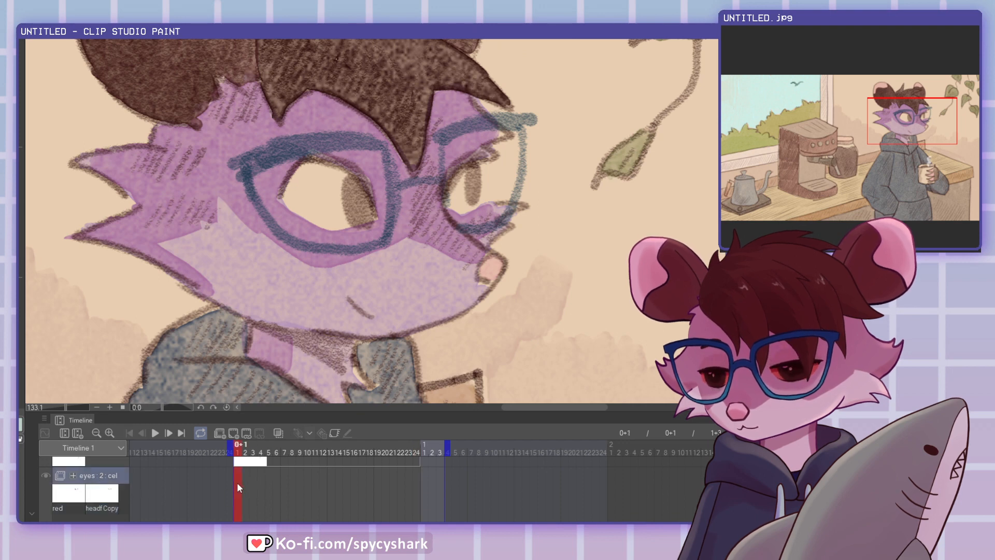
pyautogui.click(259, 236)
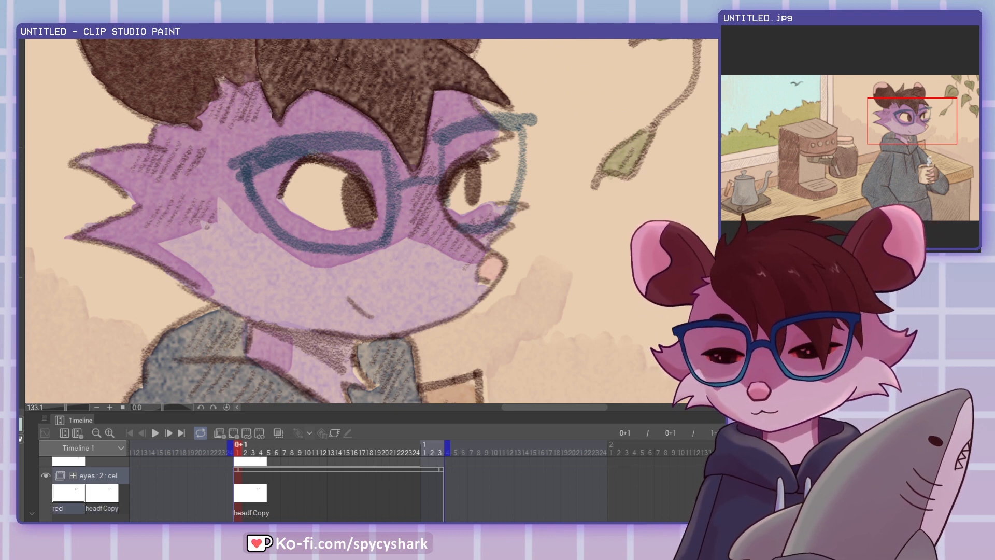
# Step: Try reducing the eyes folder to the headf Copy cel alone, and undo back to separate headf Copy and red layers
pyautogui.click(102, 493)
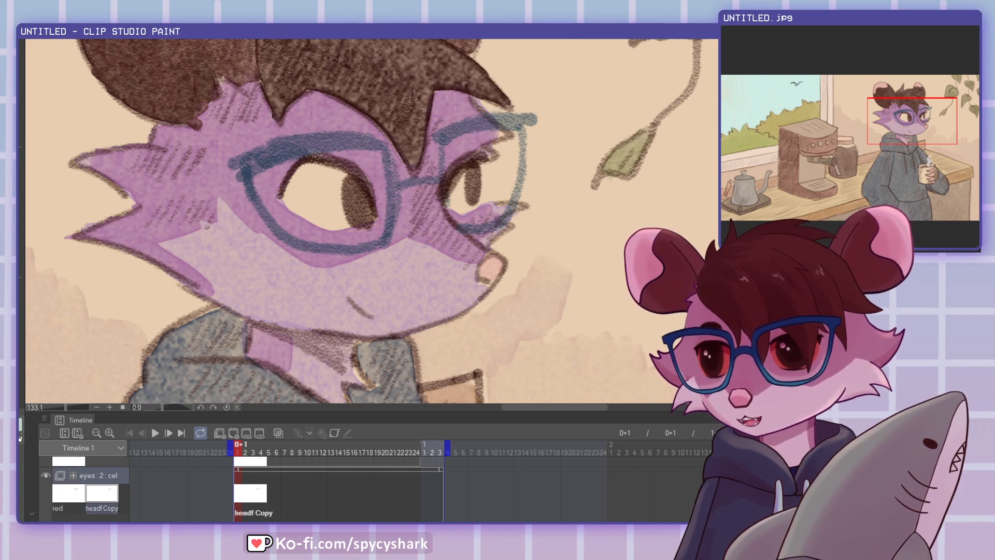
pyautogui.press('Delete')
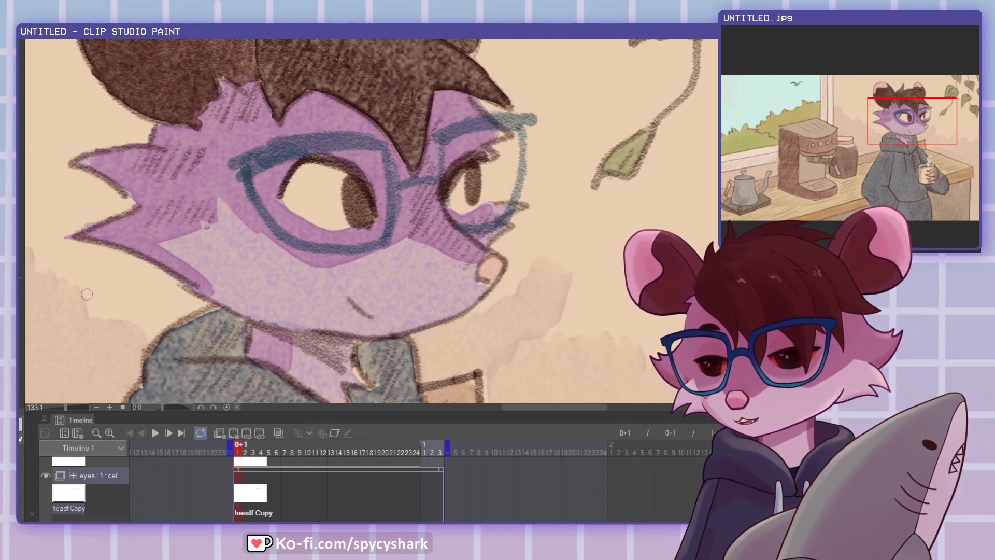
pyautogui.click(272, 497)
pyautogui.hotkey('ctrl', 'z')
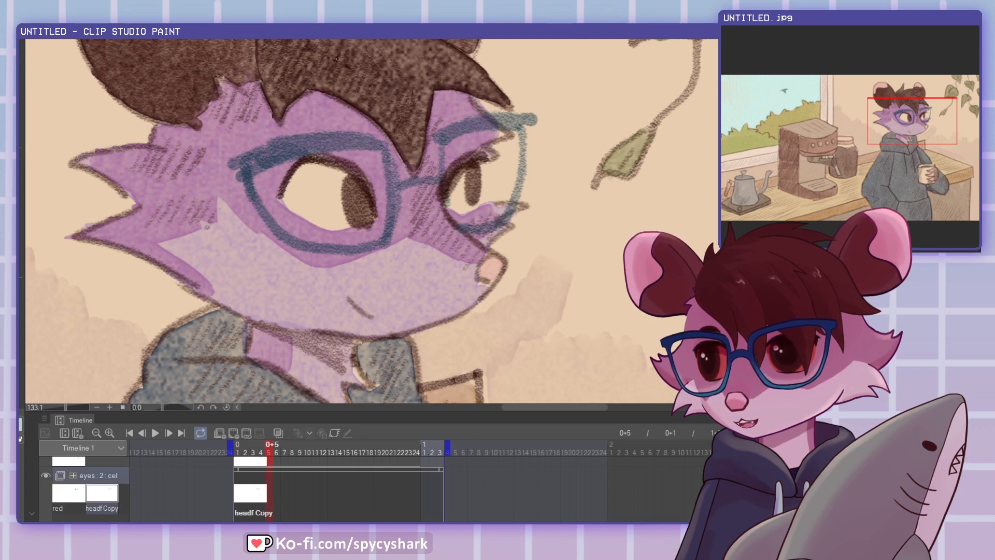
pyautogui.hotkey('ctrl', 'z')
pyautogui.hotkey('ctrl', 'z')
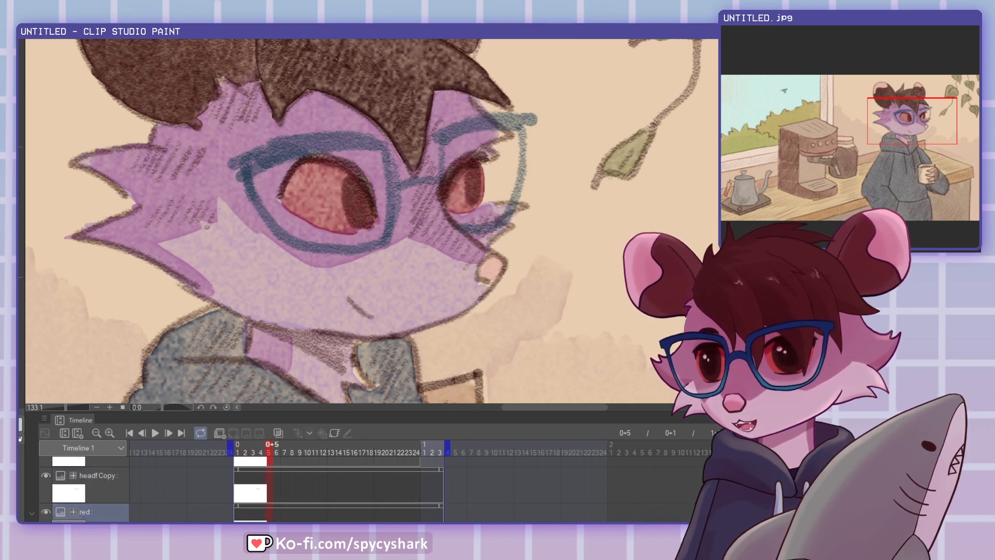
# Step: Merge the headf Copy and red layers into one cel inside the eyes folder and assign that cel to frame 0+1
pyautogui.keyDown('shift'); pyautogui.click(99, 476); pyautogui.keyUp('shift')
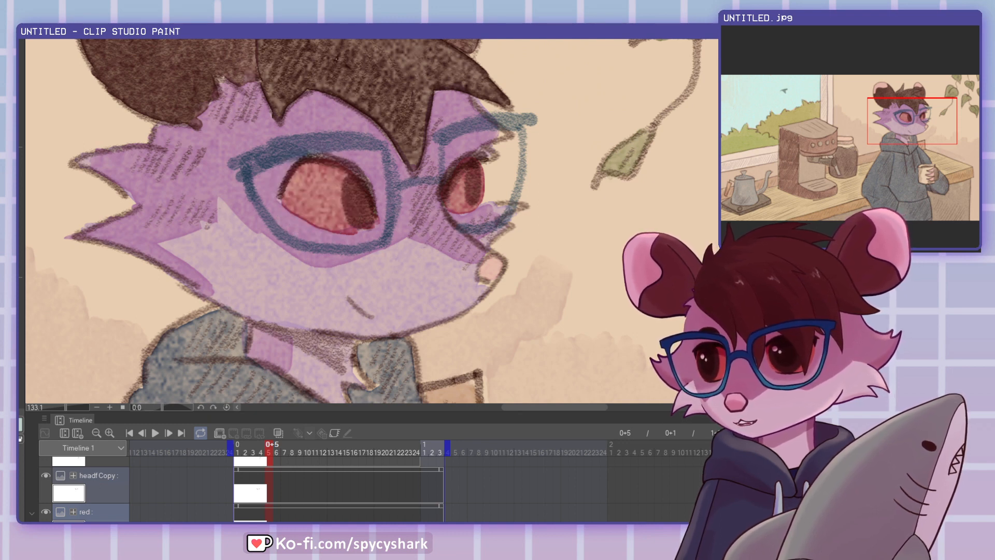
pyautogui.hotkey('alt', 'shift', 'e')
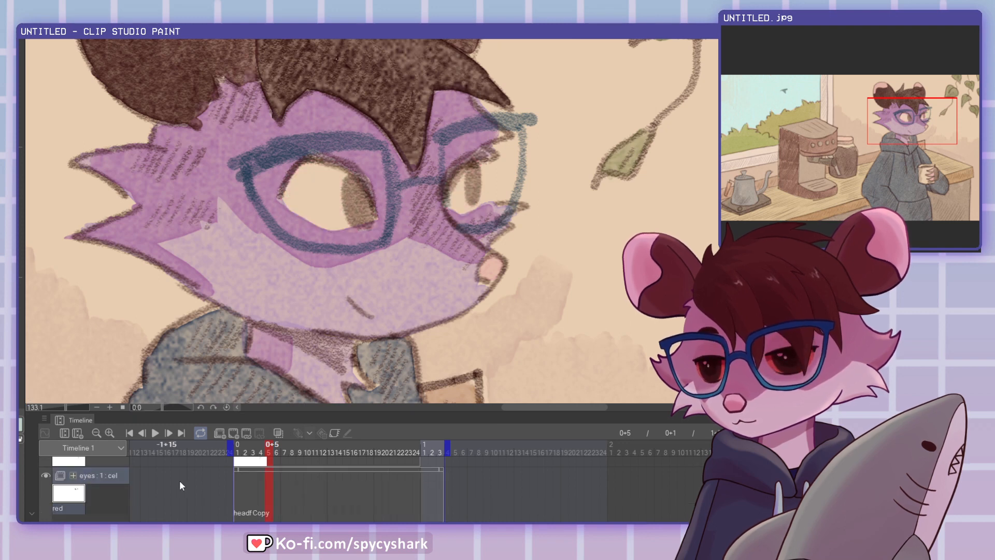
pyautogui.click(243, 490)
pyautogui.click(240, 489)
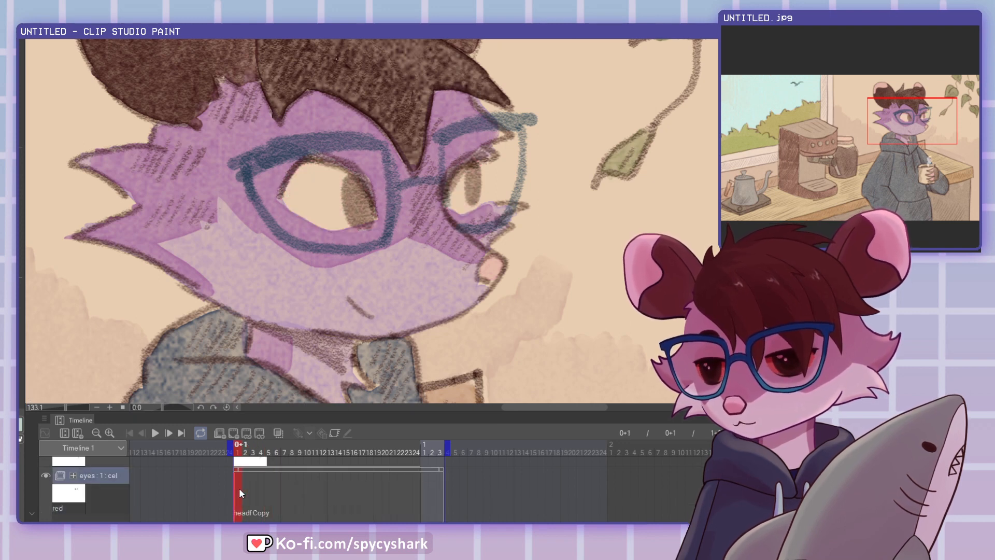
pyautogui.click(239, 491)
pyautogui.click(299, 492)
pyautogui.moveTo(297, 493); pyautogui.dragTo(373, 495)
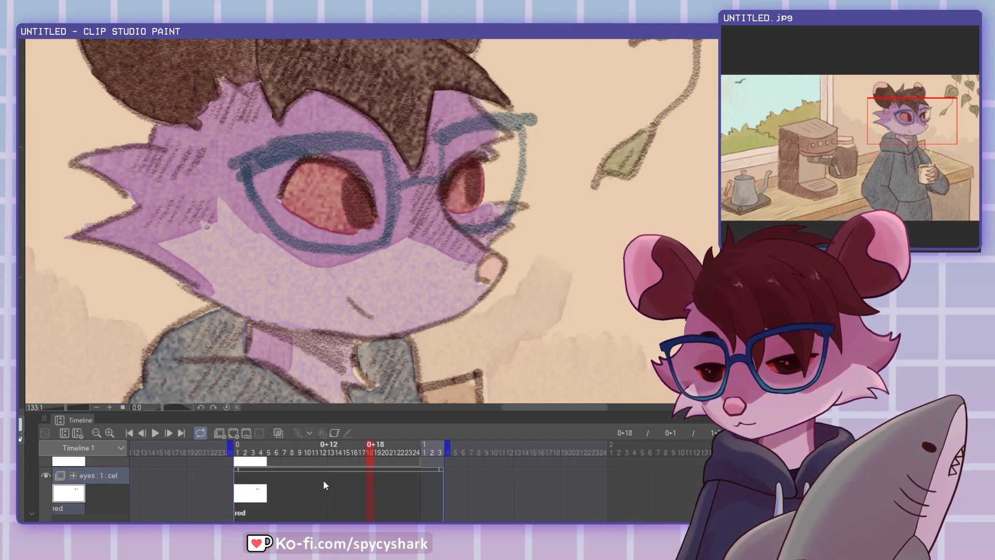
# Step: Check the eyes over several frames and look over the whole scene and the neighbouring tracks
pyautogui.scroll(-2, 329, 273)
pyautogui.moveTo(263, 495); pyautogui.dragTo(289, 495)
pyautogui.scroll(-2, 358, 208)
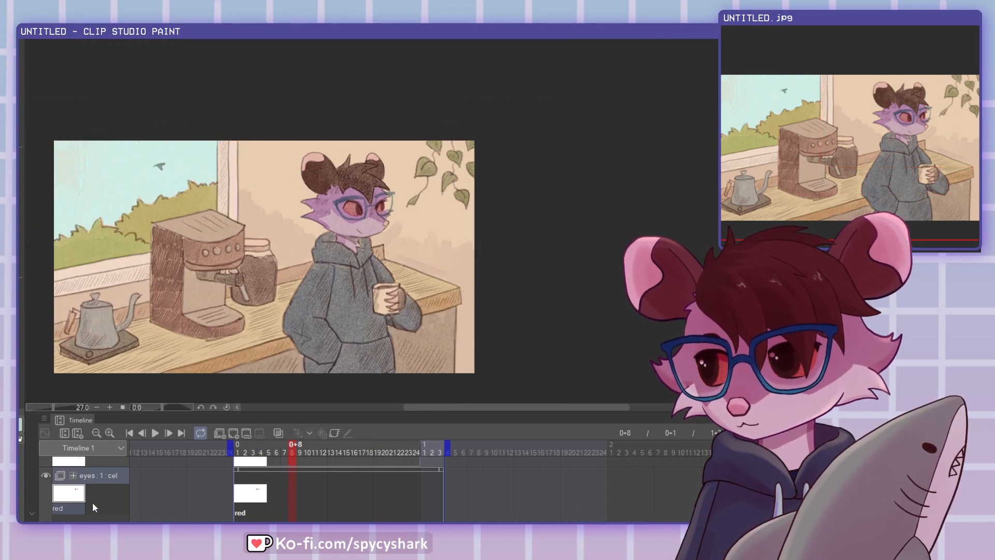
pyautogui.scroll(1, 104, 498)
pyautogui.scroll(-2, 105, 489)
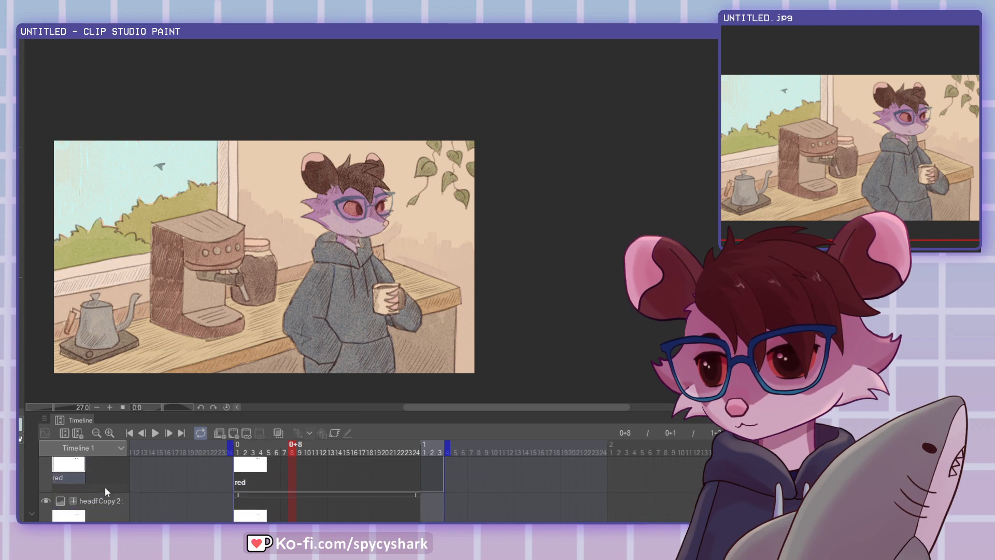
pyautogui.scroll(-3, 104, 511)
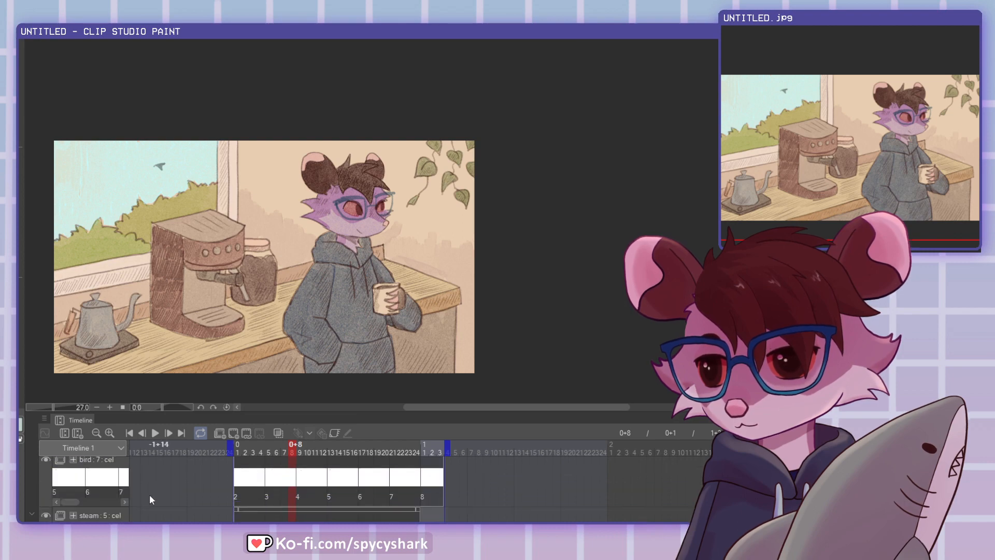
pyautogui.scroll(3, 153, 503)
pyautogui.scroll(3, 363, 198)
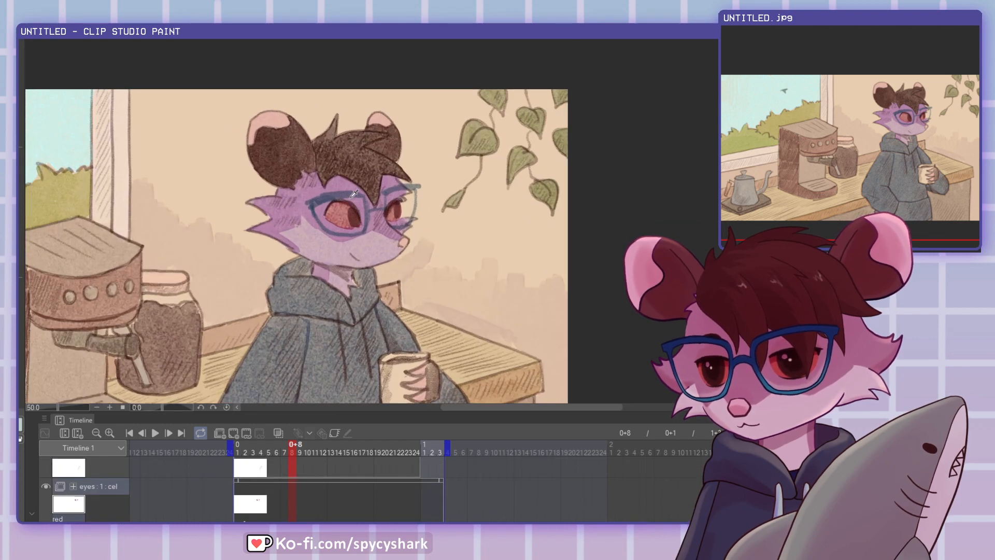
pyautogui.scroll(-1, 362, 198)
# Step: Try adding a second cel to the eyes track at frame 0+5, undoing and redoing it
pyautogui.click(268, 505)
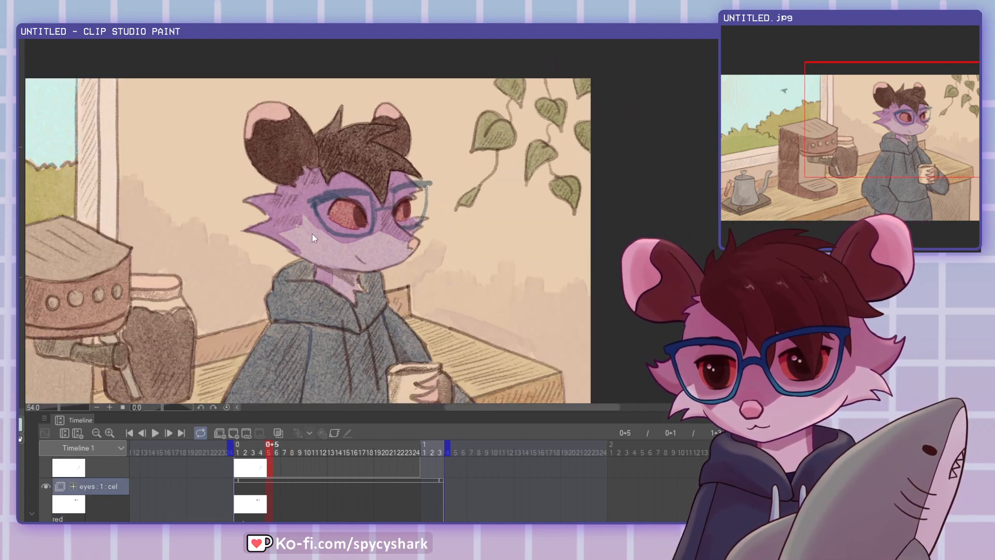
pyautogui.hotkey('alt', 'n')
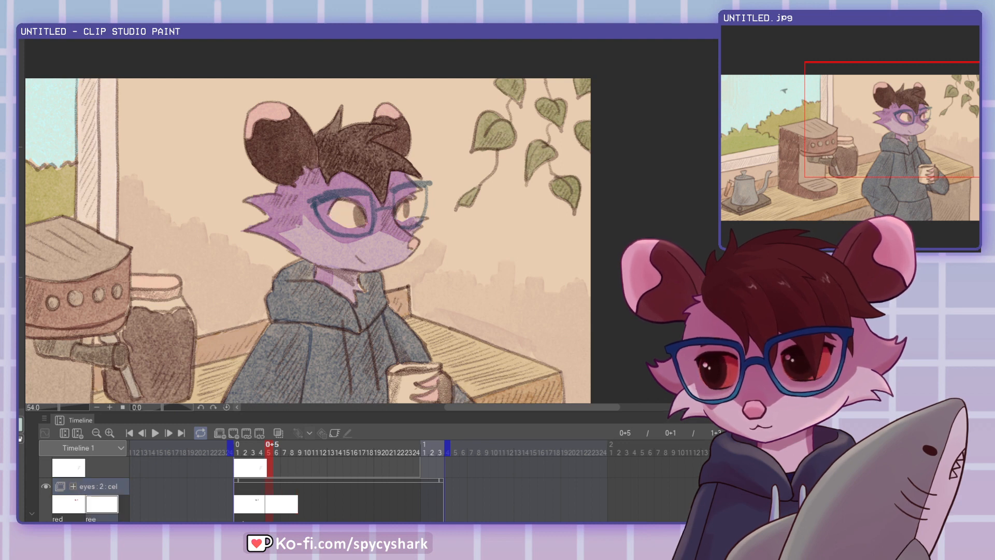
pyautogui.hotkey('ctrl', 'z')
pyautogui.hotkey('ctrl', 'y')
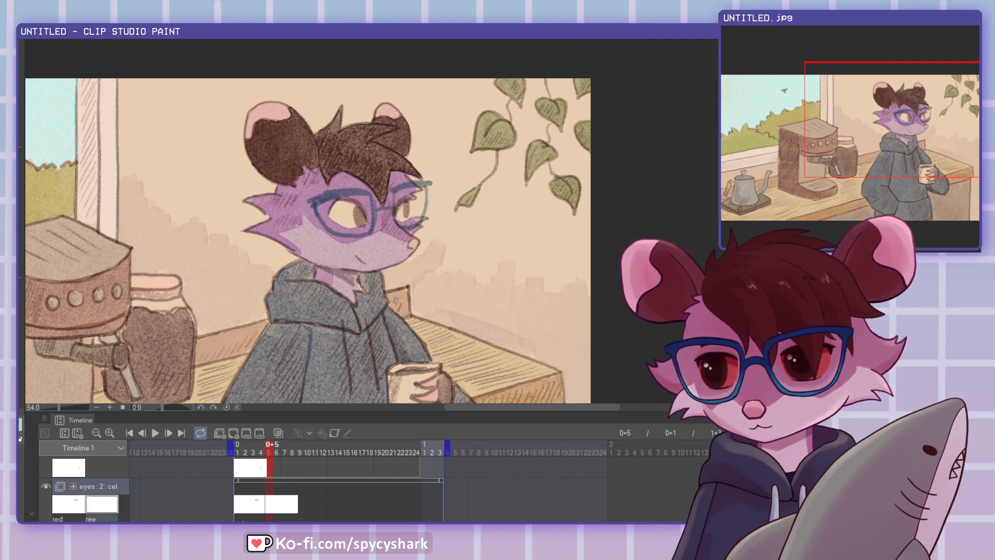
pyautogui.hotkey('ctrl', 'z')
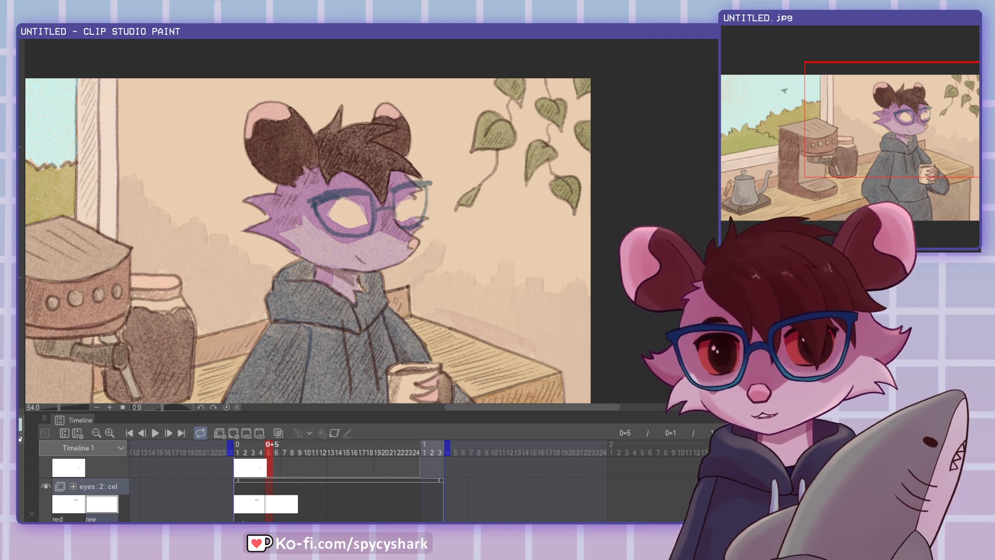
# Step: Compare the eyes cels and delete the extra ones, keeping only the red cel
pyautogui.click(252, 502)
pyautogui.click(284, 506)
pyautogui.click(252, 507)
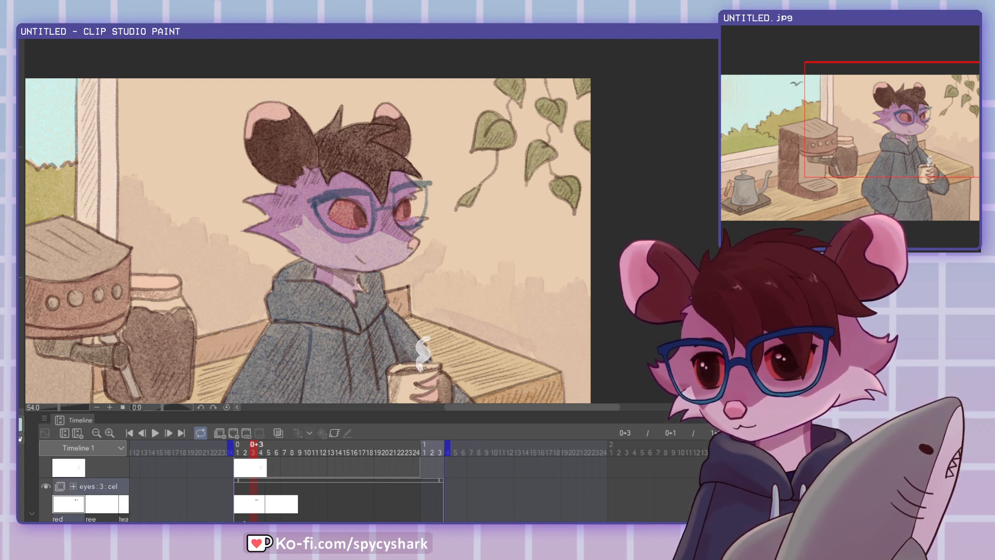
pyautogui.press('Delete')
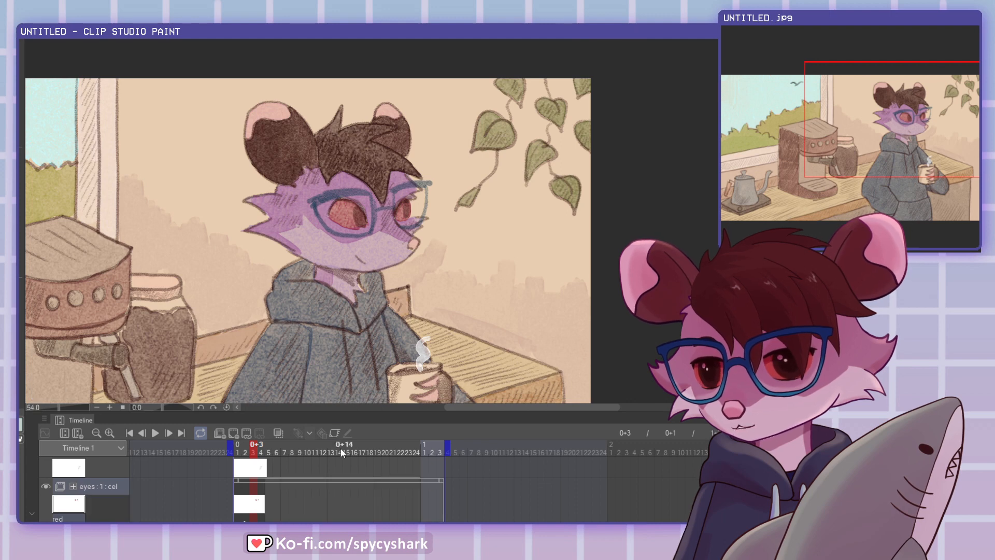
# Step: Add a new empty cel to the eyes track at frame 0+5 and name it 2
pyautogui.click(272, 502)
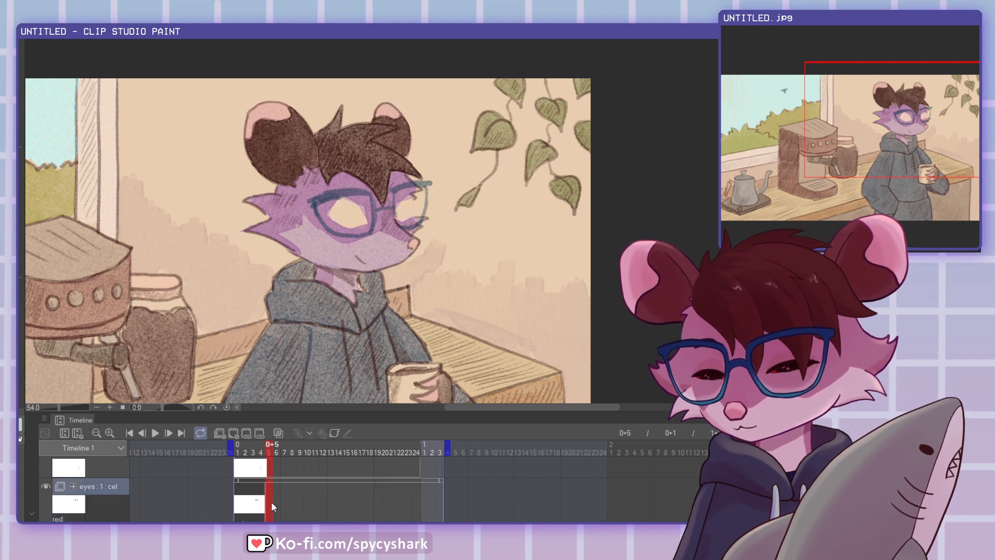
pyautogui.click(373, 323)
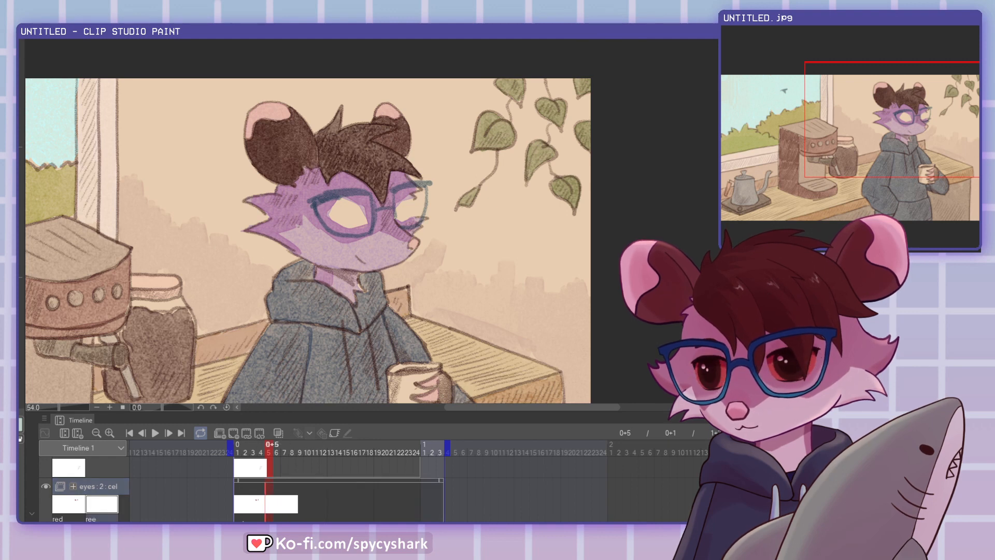
pyautogui.write('2')
pyautogui.press('Return')
# Step: Return to eyes cel 2 at frame 0+5 and enable onion skin around the character's eyes
pyautogui.click(251, 507)
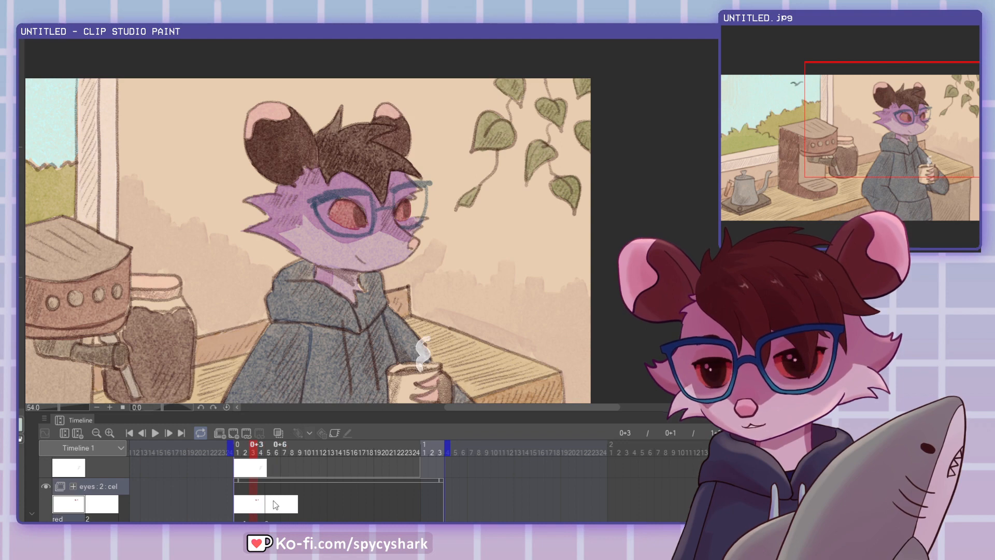
pyautogui.click(273, 505)
pyautogui.click(279, 433)
pyautogui.scroll(8, 378, 196)
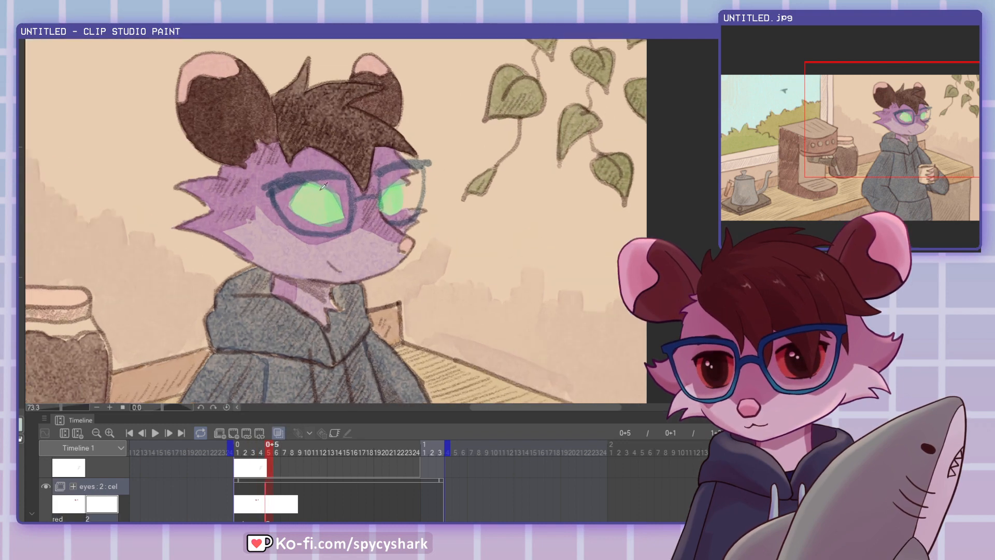
pyautogui.scroll(-2, 378, 196)
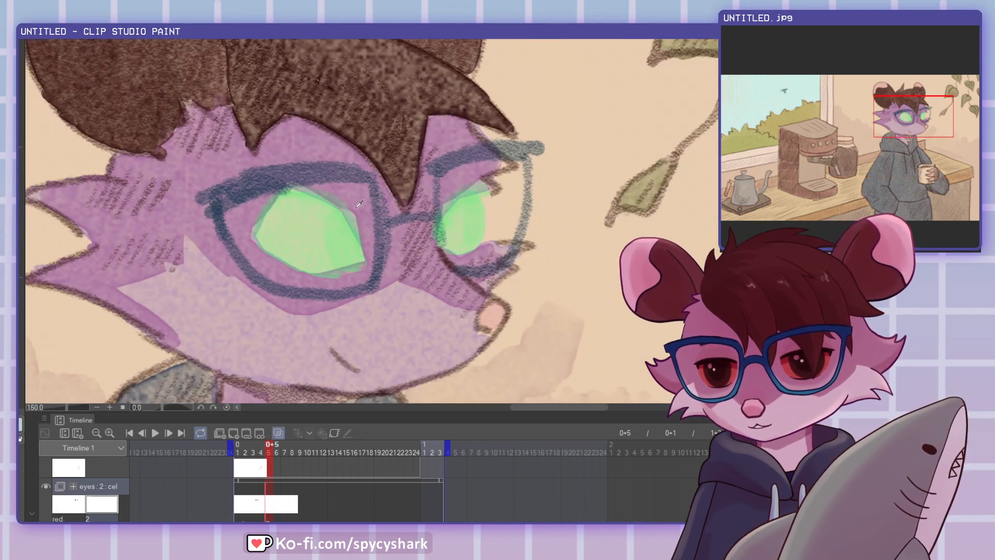
# Step: Draw half-closed upper lid lines and pupils looking sideways for both eyes on eyes cel 2 at frame 0+5
pyautogui.scroll(-1, 316, 235)
pyautogui.scroll(1, 315, 234)
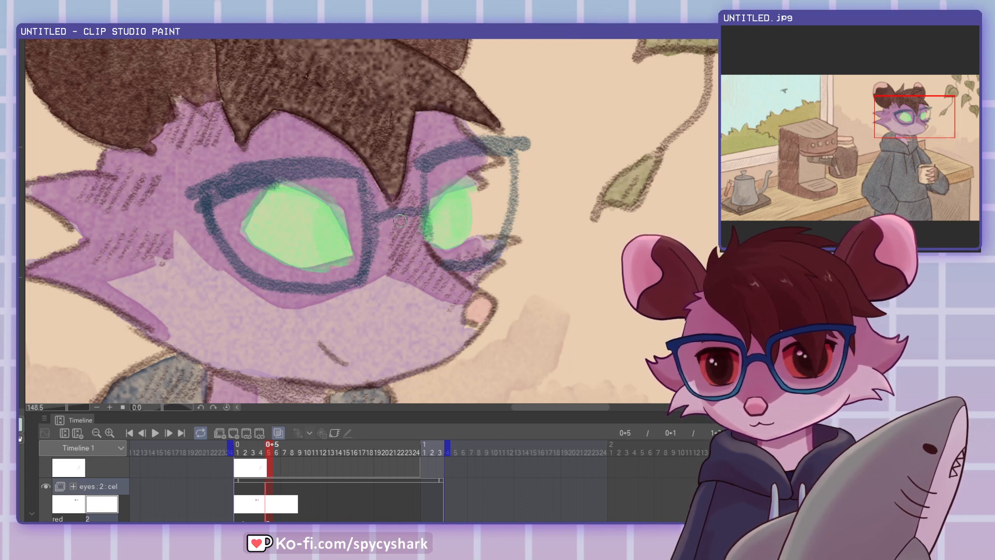
pyautogui.moveTo(474, 206)
pyautogui.mouseDown()
pyautogui.moveTo(431, 234)
pyautogui.moveTo(469, 207)
pyautogui.mouseUp()
pyautogui.moveTo(350, 243)
pyautogui.mouseDown()
pyautogui.moveTo(283, 216)
pyautogui.moveTo(248, 218)
pyautogui.moveTo(320, 221)
pyautogui.moveTo(328, 229)
pyautogui.moveTo(253, 217)
pyautogui.mouseUp()
pyautogui.moveTo(321, 233)
pyautogui.mouseDown()
pyautogui.moveTo(332, 247)
pyautogui.moveTo(332, 231)
pyautogui.mouseUp()
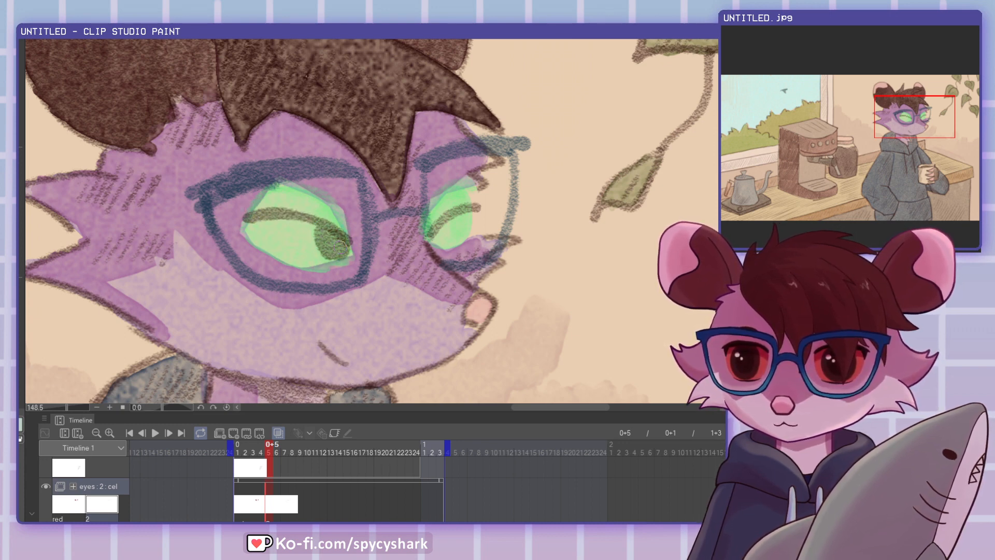
pyautogui.moveTo(459, 222); pyautogui.dragTo(459, 234)
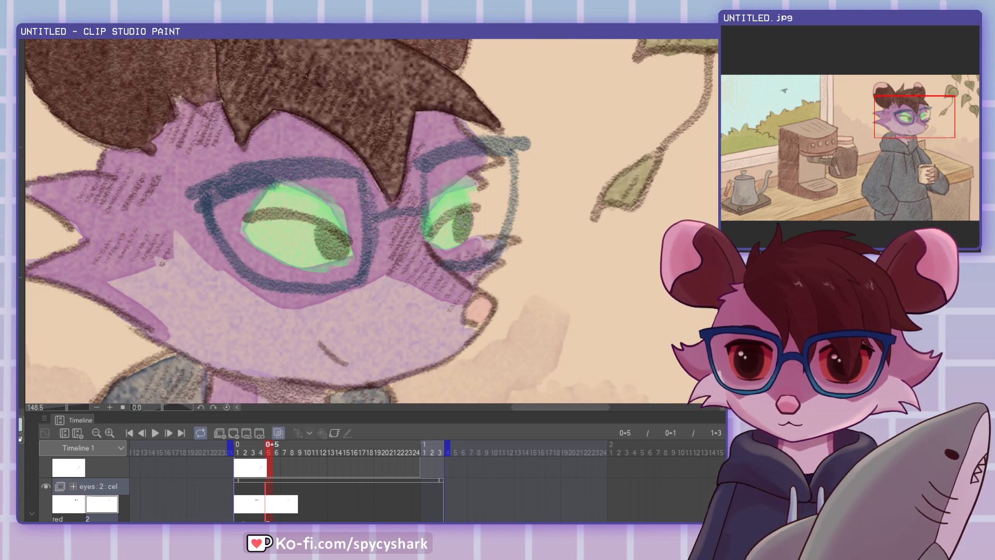
pyautogui.scroll(-9, 258, 207)
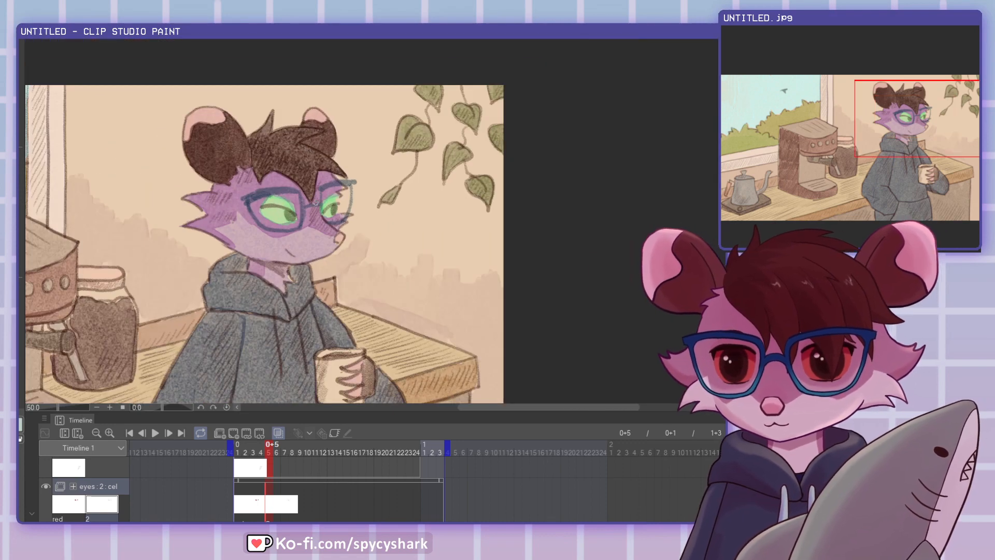
# Step: Turn off onion skin, compare the red cel with eyes cel 2, and play the animation to check the eye change
pyautogui.scroll(4, 283, 218)
pyautogui.scroll(2, 283, 218)
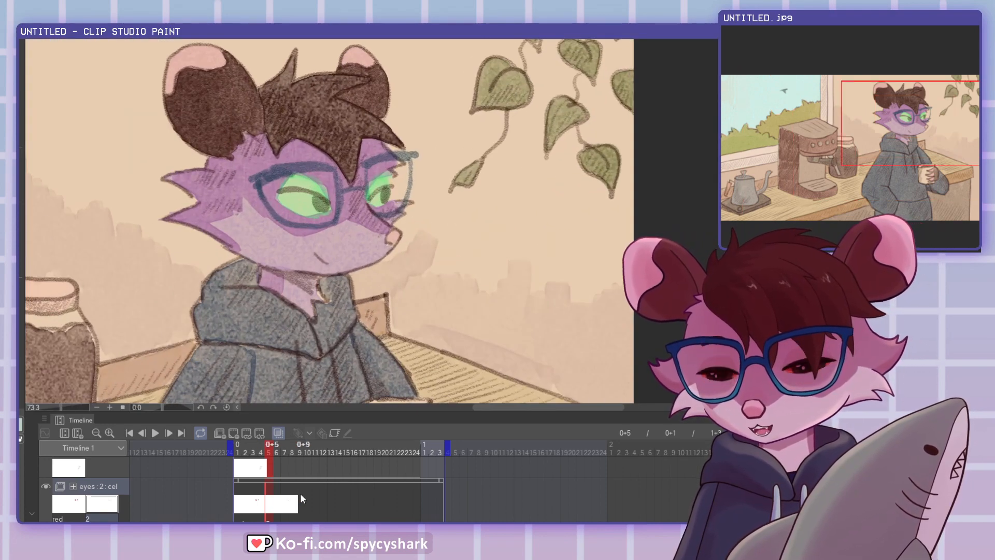
pyautogui.click(281, 433)
pyautogui.click(252, 504)
pyautogui.click(278, 503)
pyautogui.click(246, 501)
pyautogui.click(276, 501)
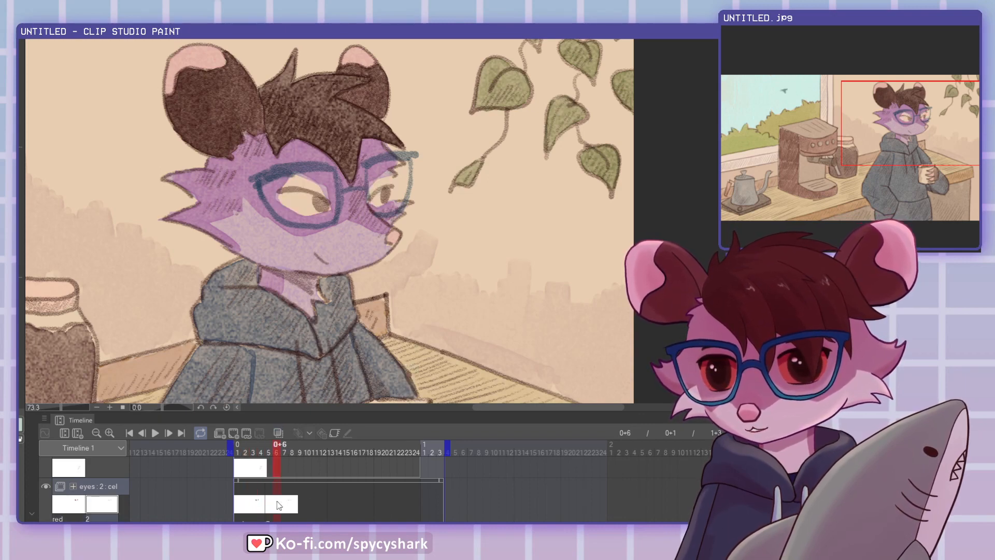
pyautogui.scroll(-4, 400, 193)
pyautogui.scroll(1, 223, 368)
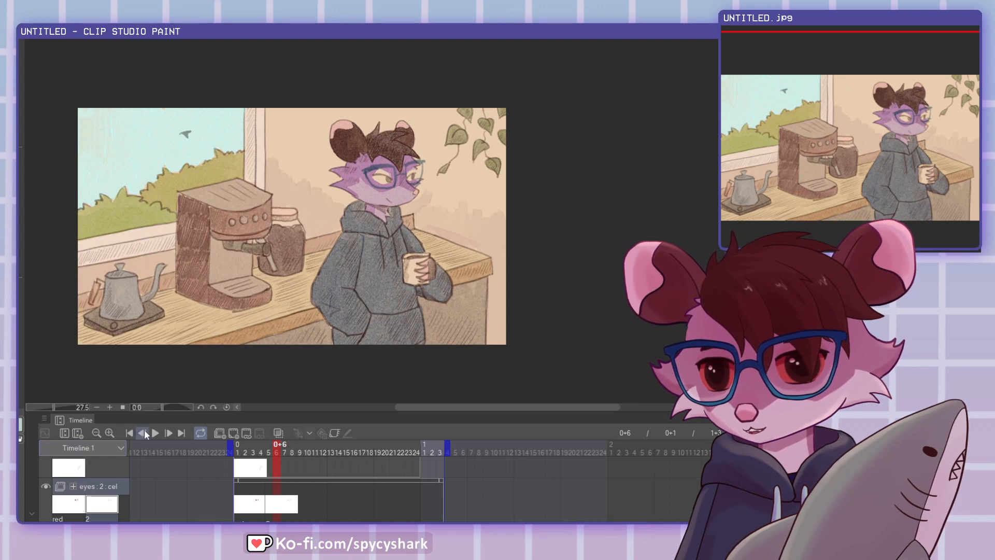
pyautogui.click(156, 432)
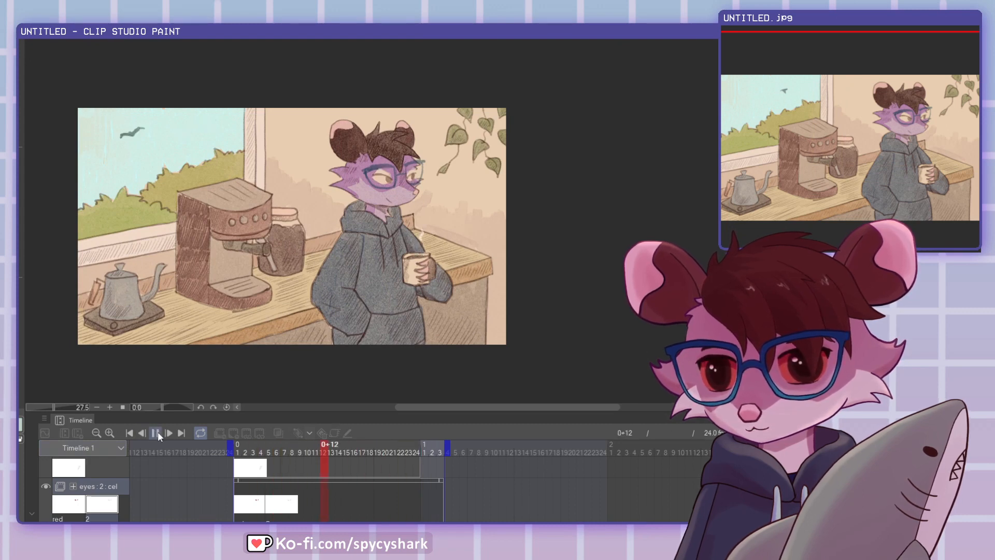
pyautogui.click(155, 433)
# Step: Add a new empty cel 3 to the eyes track at frame 0+9 and enable onion skin
pyautogui.scroll(4, 447, 52)
pyautogui.scroll(3, 358, 155)
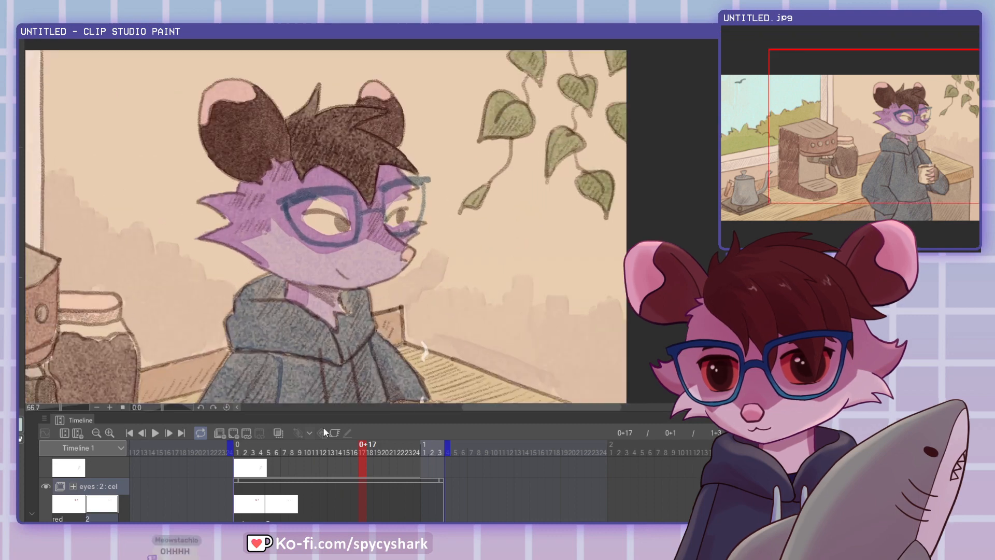
pyautogui.click(302, 497)
pyautogui.scroll(2, 337, 244)
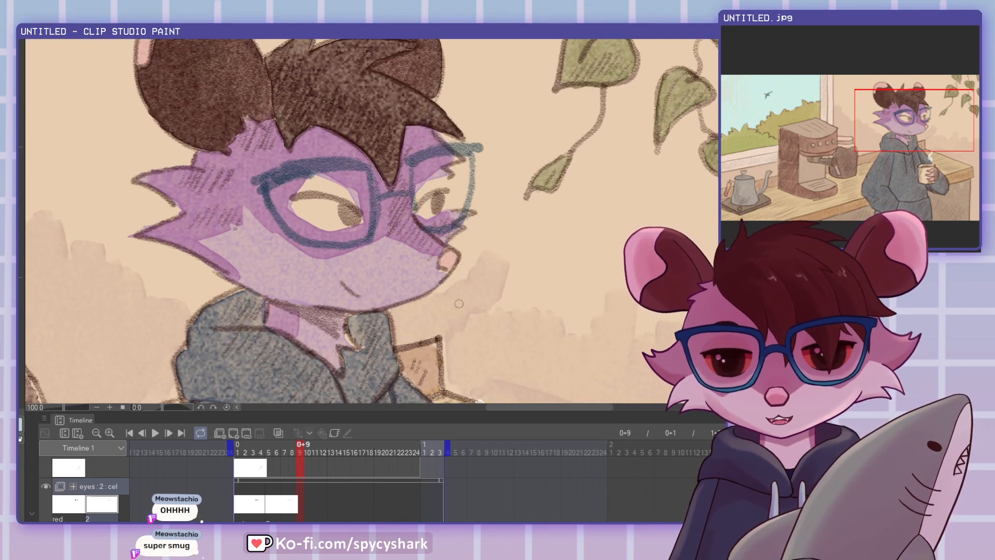
pyautogui.click(307, 508)
pyautogui.click(302, 504)
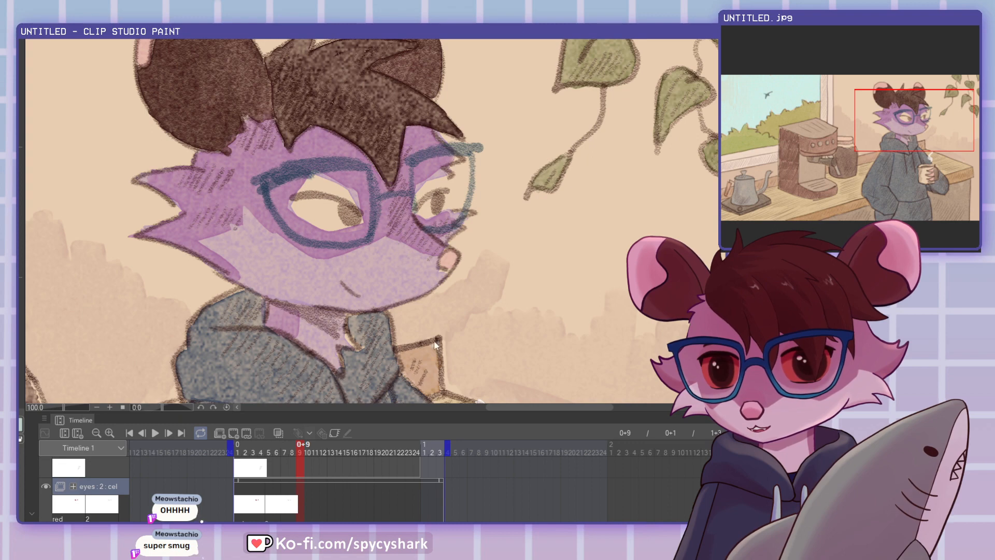
pyautogui.hotkey('ctrl', 'alt', 'n')
pyautogui.click(279, 433)
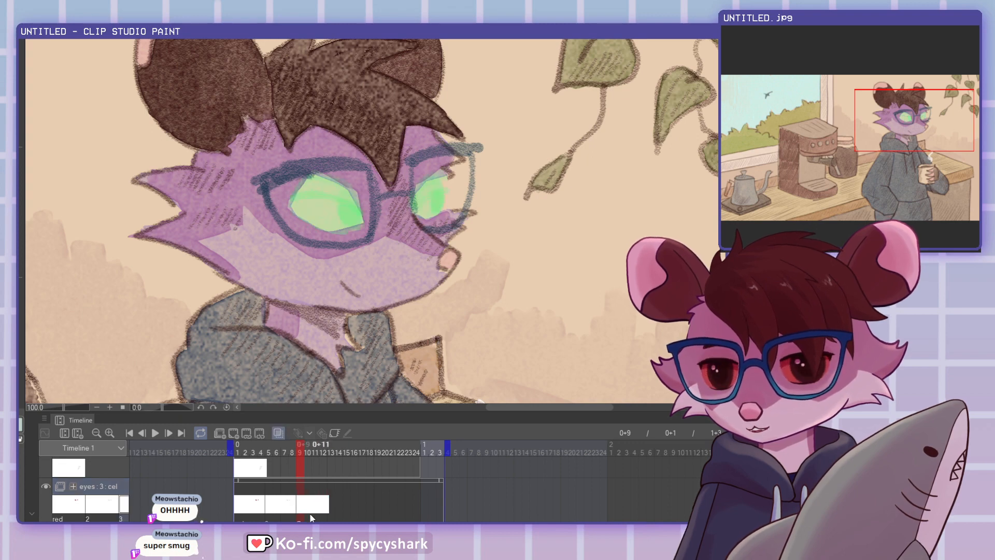
# Step: Draw closed-eye lines along the lower edges of both eyes on cel 3 and play the animation without onion skin
pyautogui.scroll(5, 389, 185)
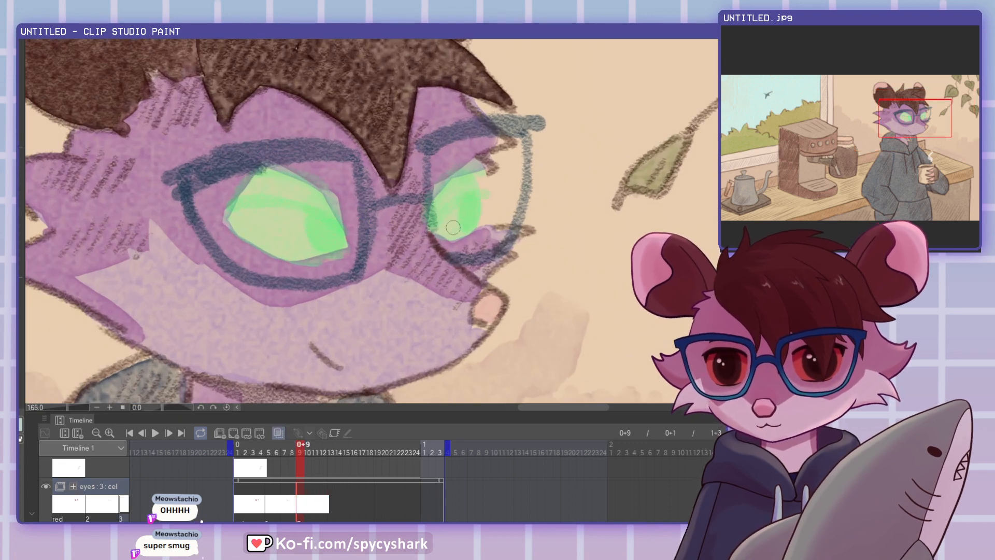
pyautogui.moveTo(437, 238)
pyautogui.mouseDown()
pyautogui.moveTo(474, 221)
pyautogui.moveTo(441, 227)
pyautogui.mouseUp()
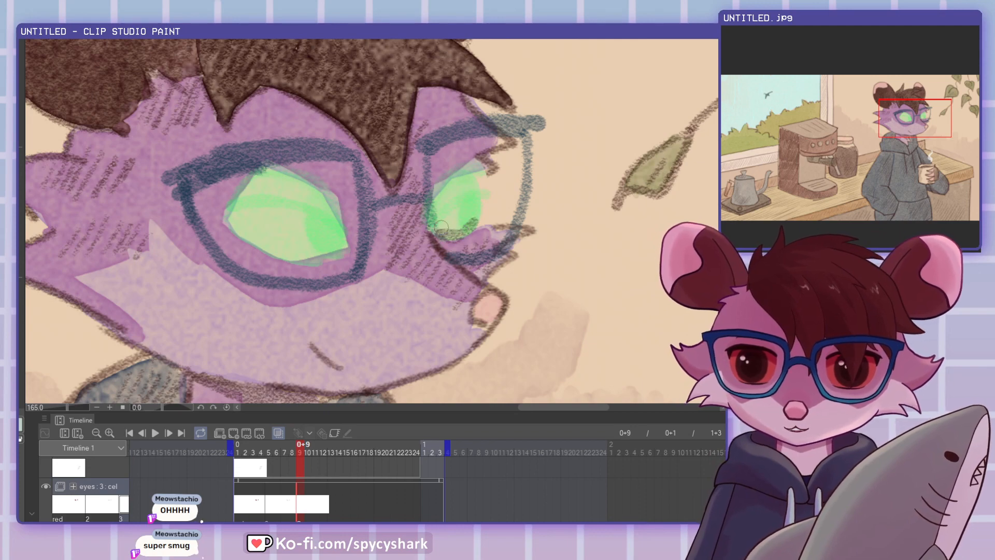
pyautogui.moveTo(232, 227)
pyautogui.mouseDown()
pyautogui.moveTo(286, 255)
pyautogui.moveTo(334, 247)
pyautogui.moveTo(252, 240)
pyautogui.moveTo(230, 224)
pyautogui.moveTo(263, 250)
pyautogui.moveTo(326, 248)
pyautogui.mouseUp()
pyautogui.moveTo(265, 250); pyautogui.dragTo(224, 217)
pyautogui.scroll(-10, 228, 215)
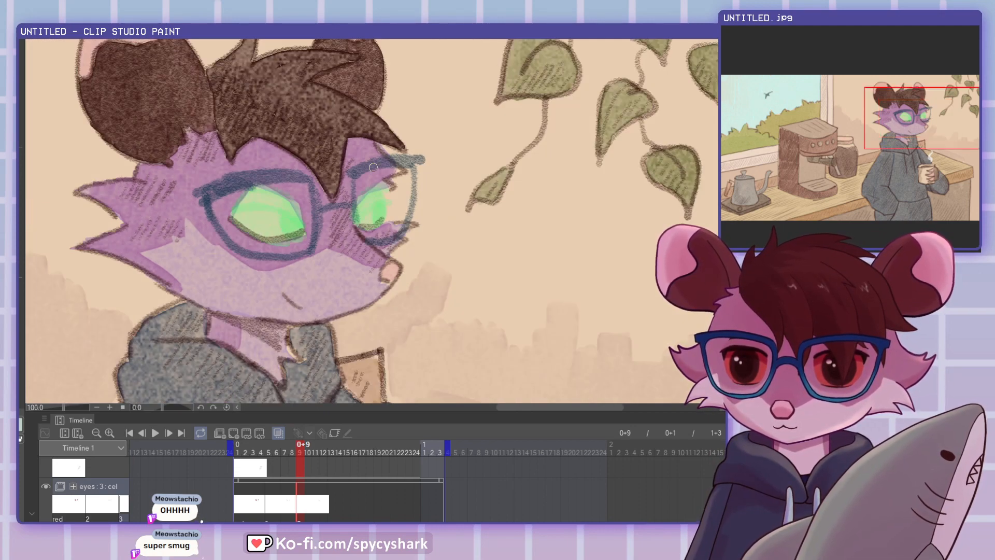
pyautogui.click(280, 433)
pyautogui.click(155, 434)
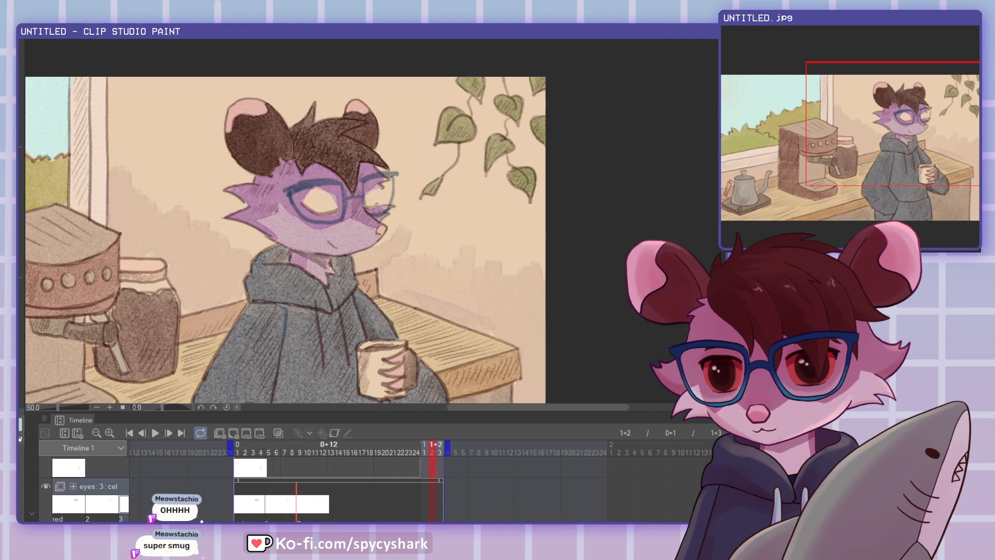
# Step: Assign eyes cel 2 at frame 0+13 and the red cel at frame 0+17 to reopen the eyes
pyautogui.click(334, 505)
pyautogui.click(332, 506)
pyautogui.rightClick(332, 506)
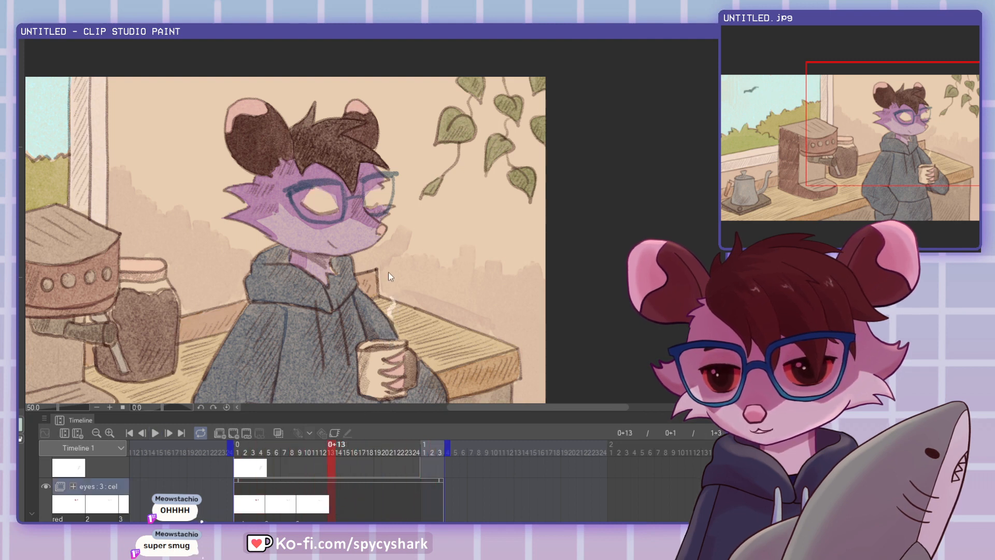
pyautogui.click(361, 254)
pyautogui.click(363, 499)
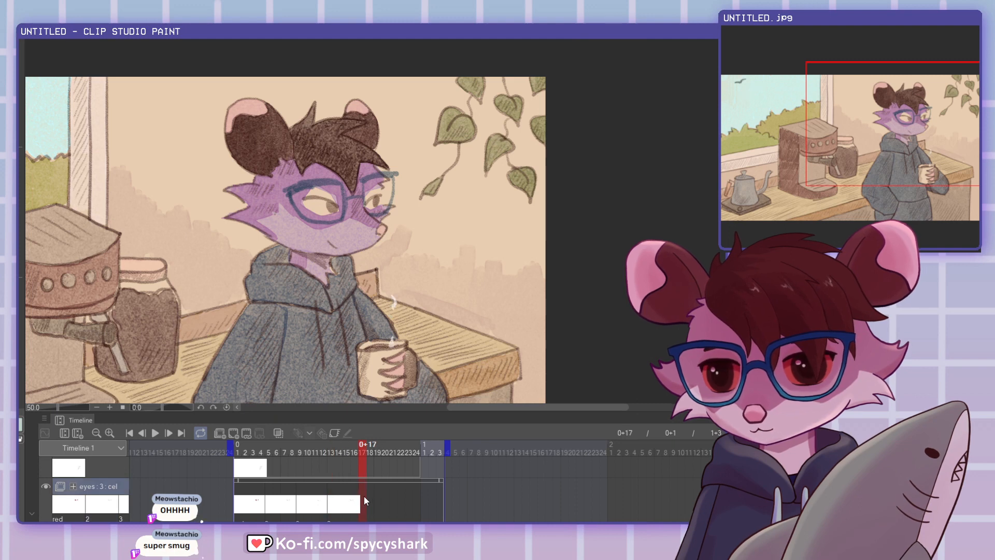
pyautogui.click(385, 242)
# Step: Play the looping animation with the whole scene in view to review the blink
pyautogui.click(153, 434)
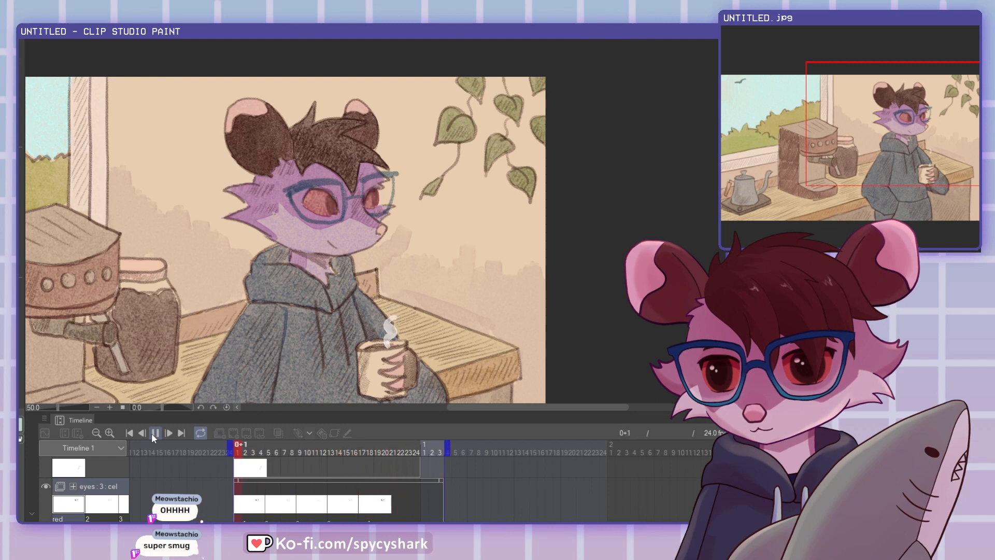
pyautogui.scroll(-4, 443, 194)
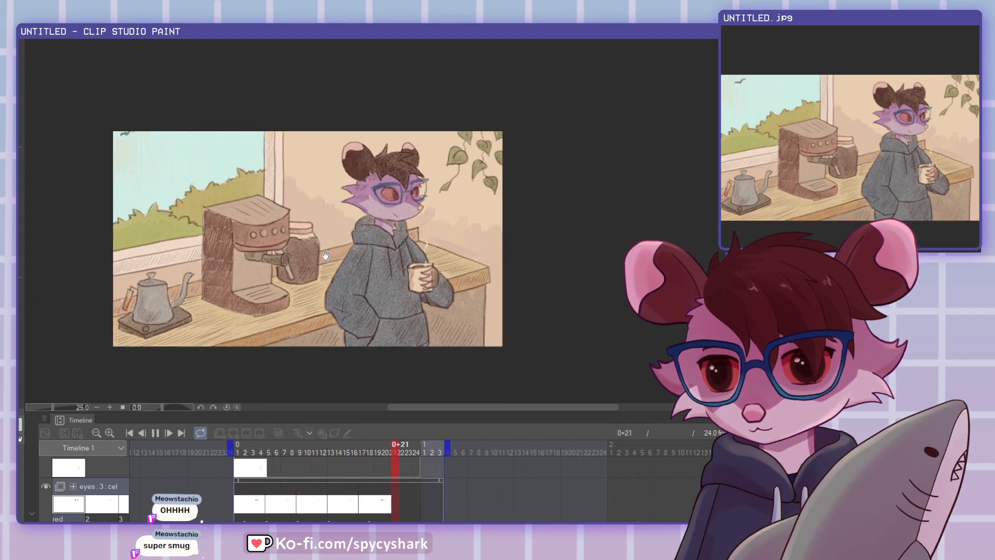
pyautogui.scroll(1, 326, 256)
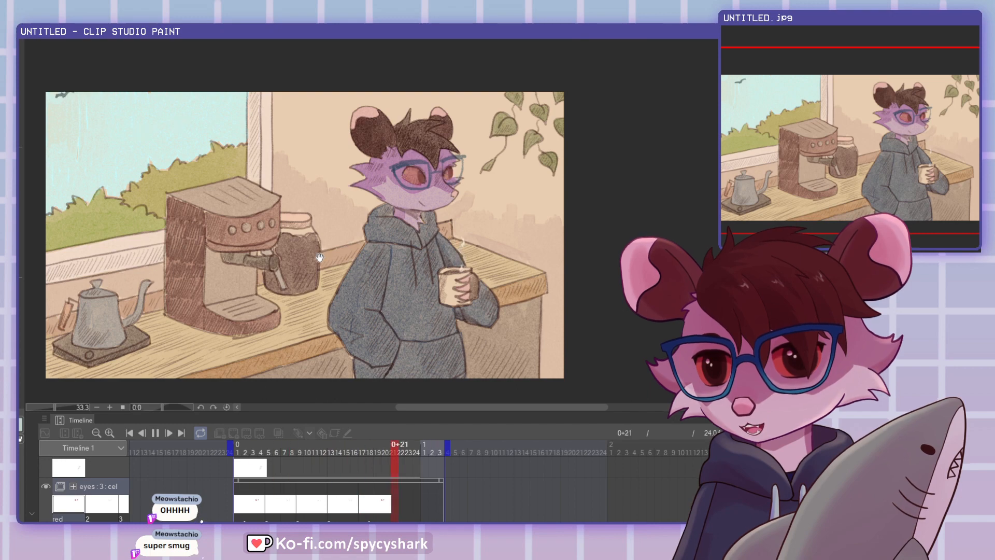
pyautogui.click(155, 433)
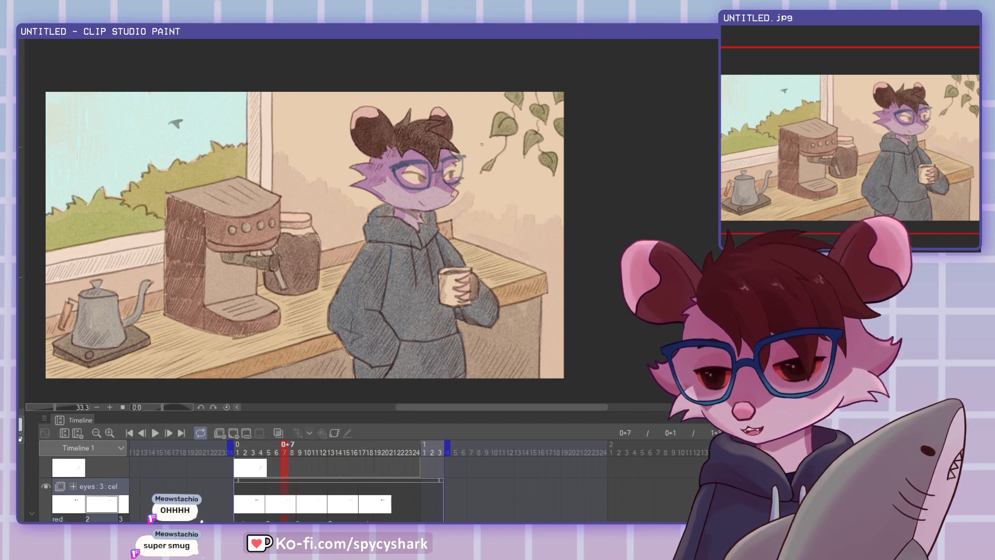
# Step: Review closed-eye cel 3, then paint both upper eyelids light purple above the lid lines on eyes cel 2 at frame 0+5
pyautogui.scroll(8, 436, 151)
pyautogui.click(298, 511)
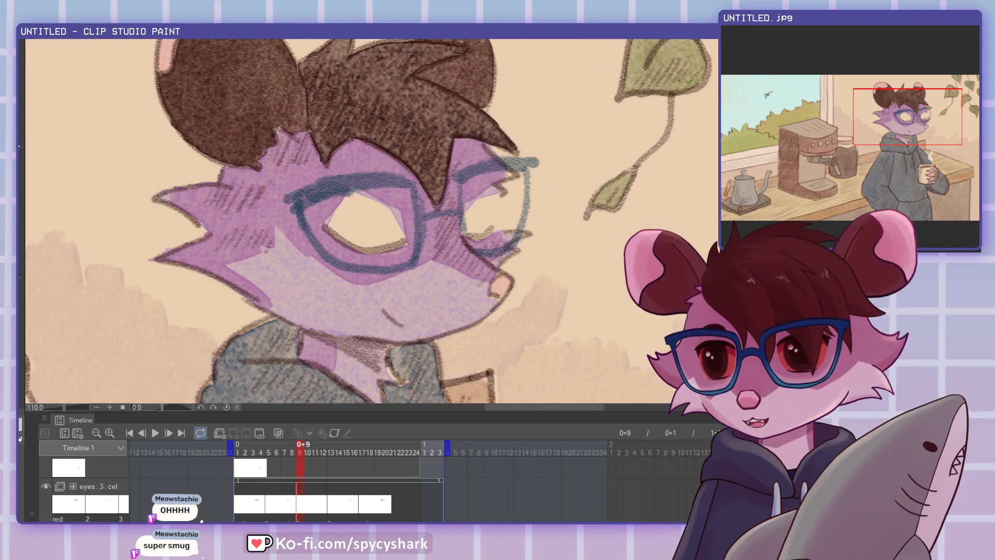
pyautogui.click(363, 162)
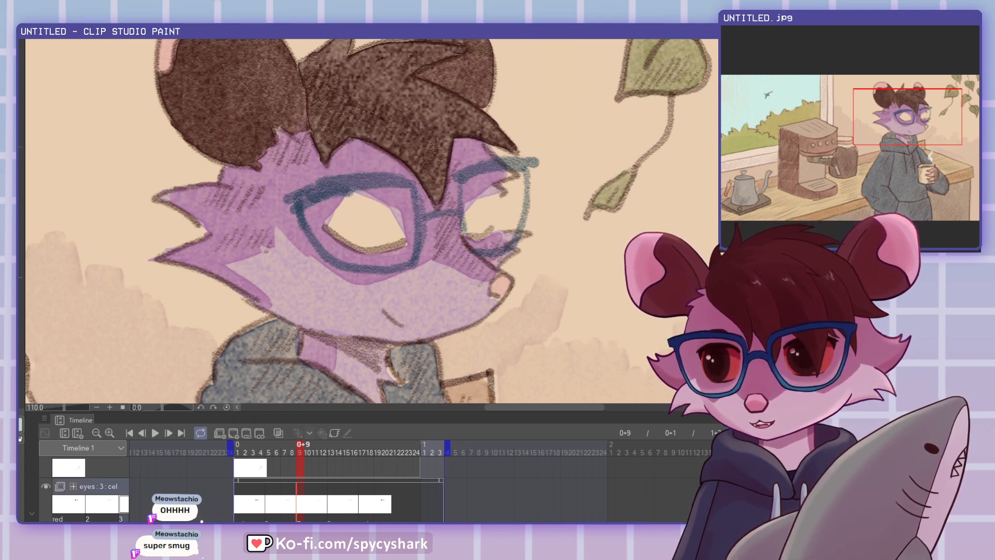
pyautogui.click(274, 501)
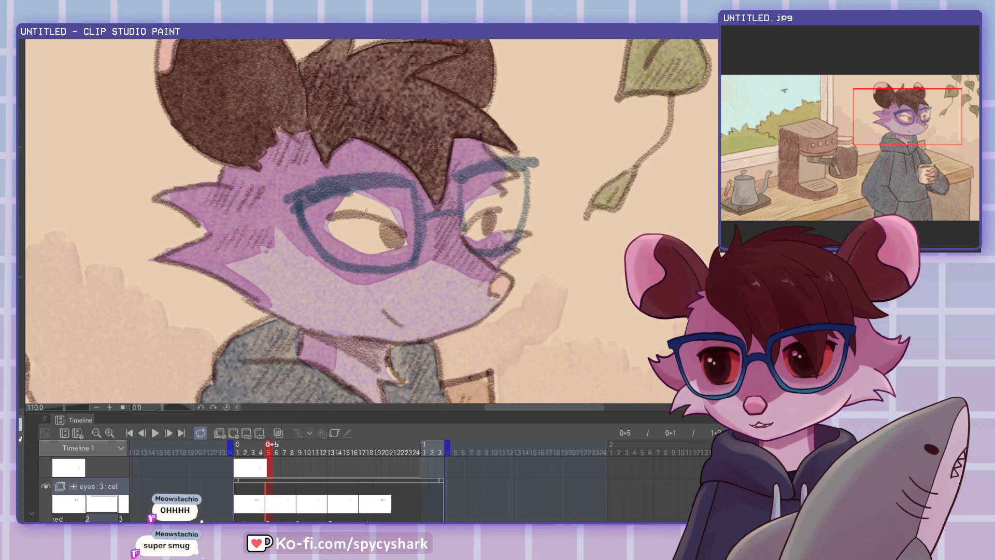
pyautogui.scroll(2, 348, 202)
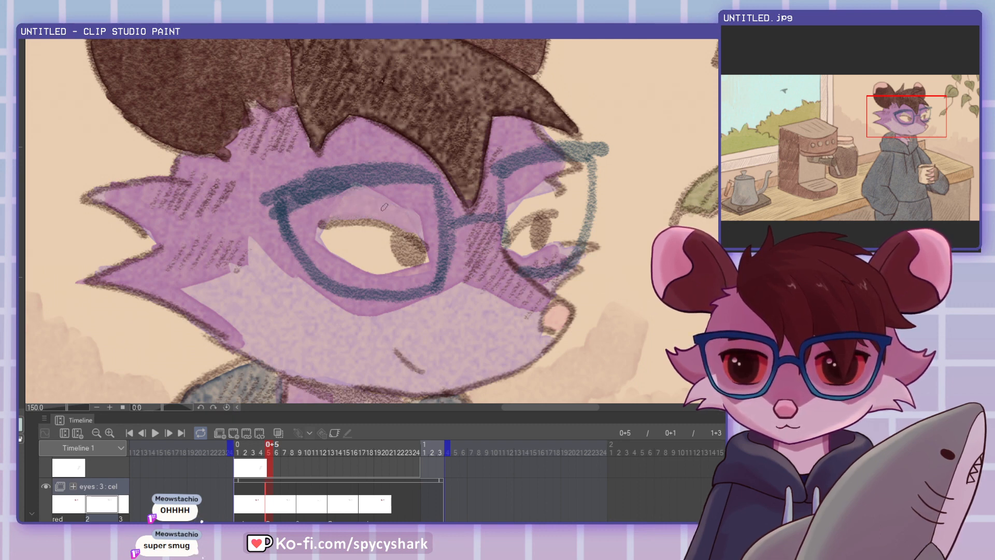
pyautogui.scroll(-6, 413, 224)
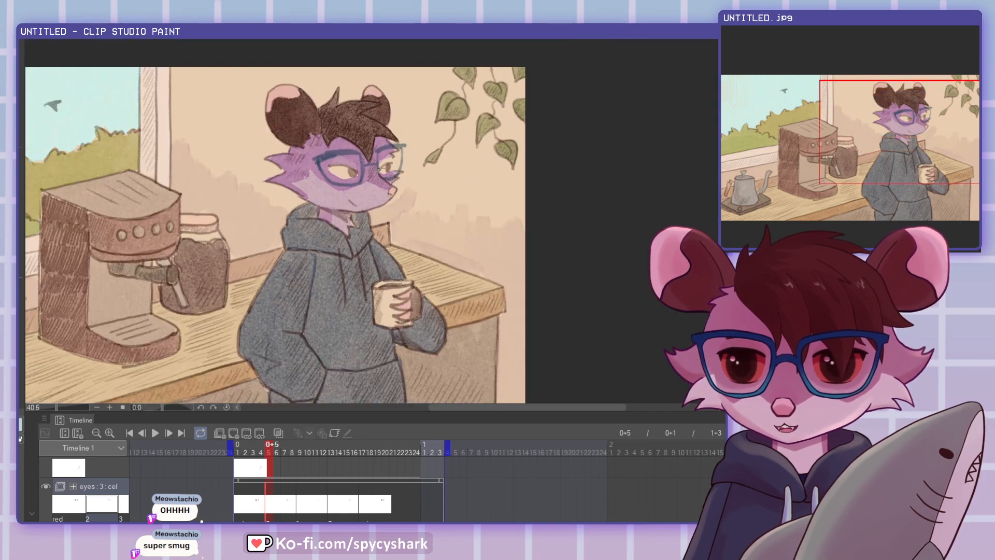
pyautogui.scroll(4, 349, 146)
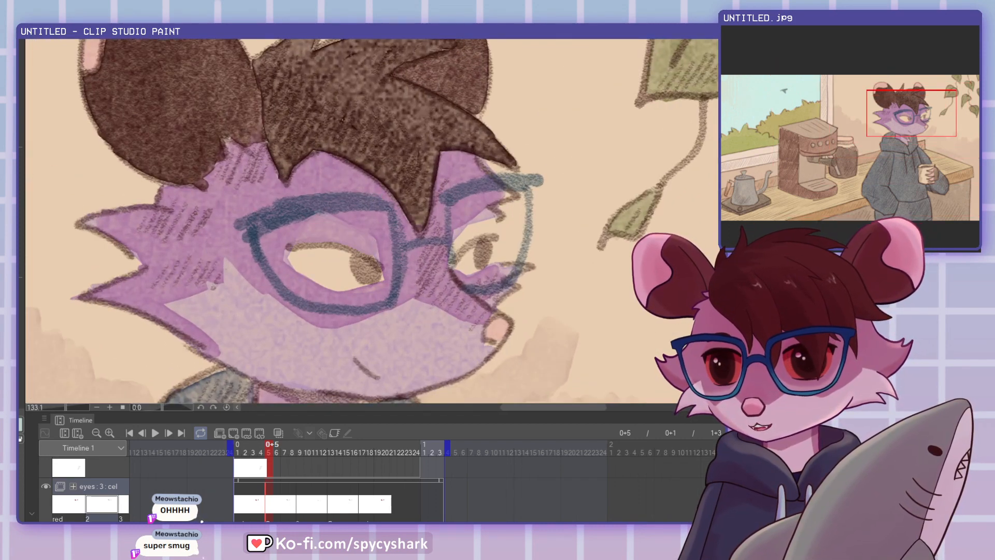
pyautogui.scroll(-1, 368, 244)
pyautogui.scroll(1, 379, 236)
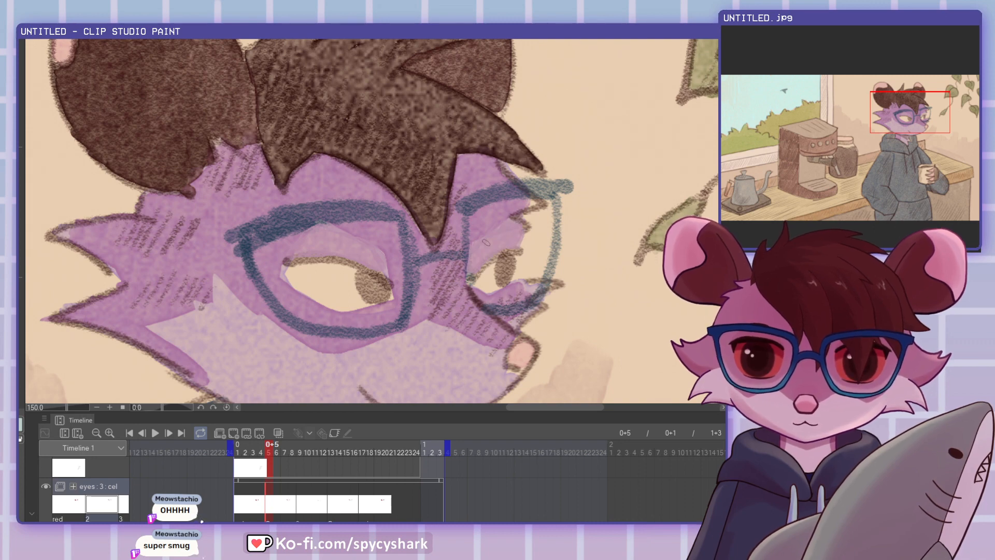
pyautogui.scroll(-5, 430, 134)
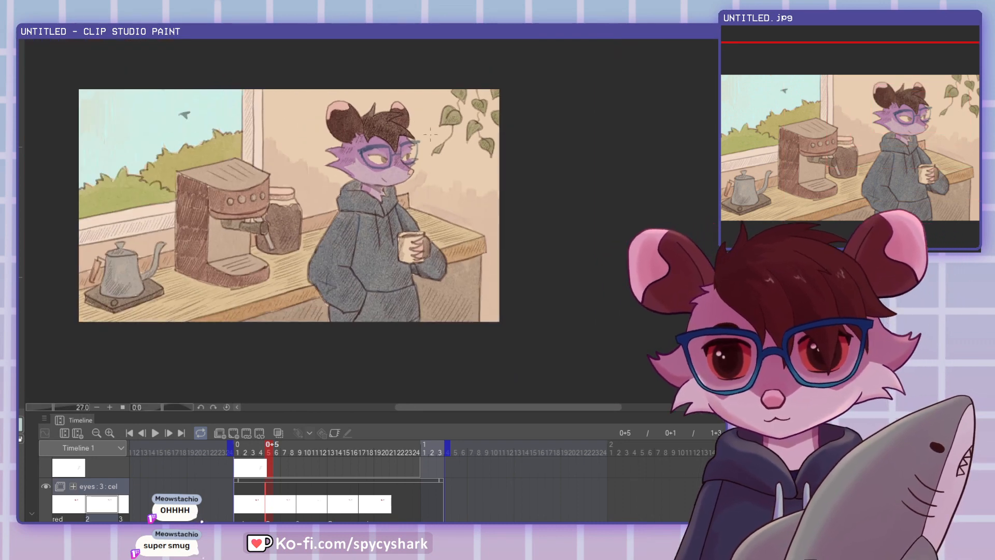
pyautogui.scroll(4, 430, 134)
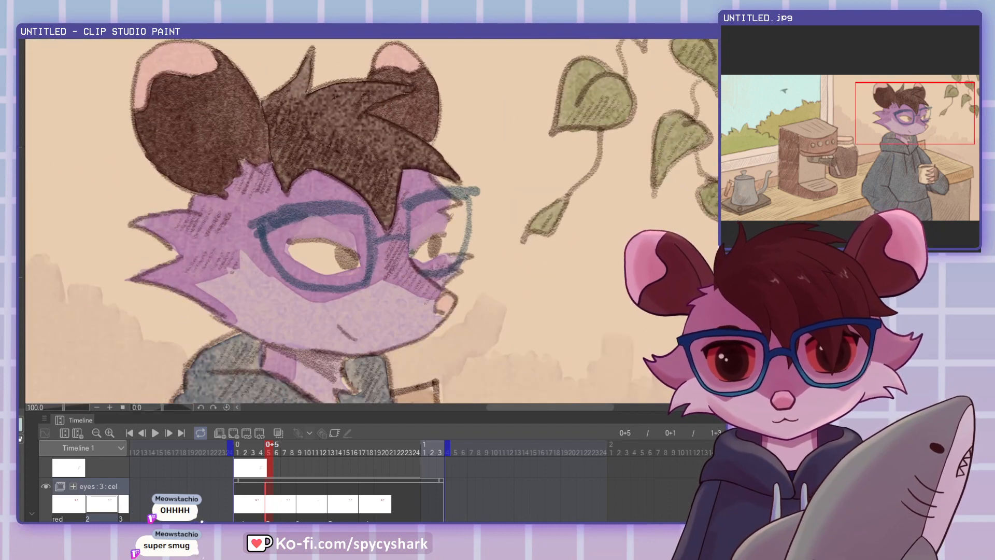
# Step: Try painting the inside of the near eye red on eyes cel 2 at frame 0+5
pyautogui.scroll(2, 314, 311)
pyautogui.moveTo(302, 310)
pyautogui.mouseDown()
pyautogui.moveTo(326, 304)
pyautogui.moveTo(302, 302)
pyautogui.moveTo(309, 316)
pyautogui.moveTo(284, 327)
pyautogui.mouseUp()
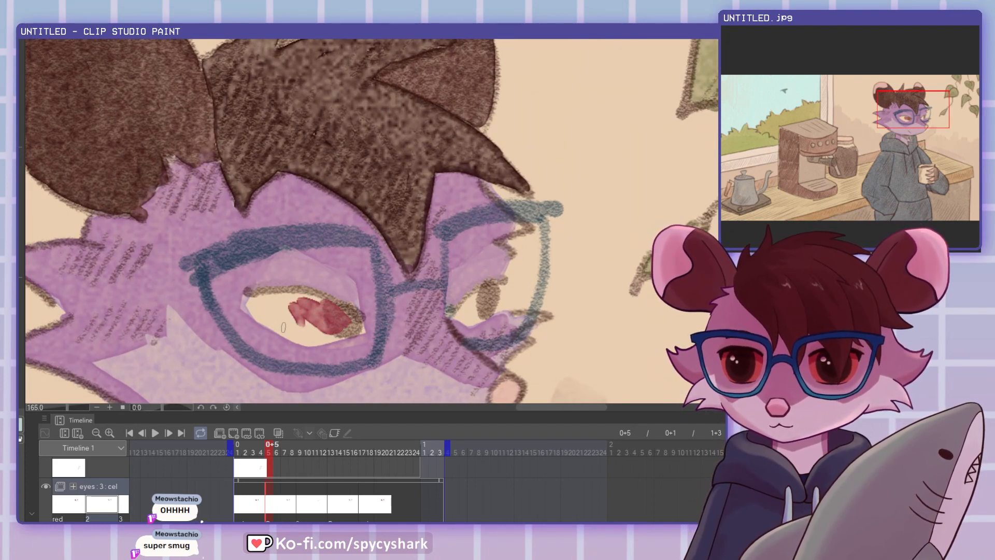
pyautogui.hotkey('ctrl', 'z')
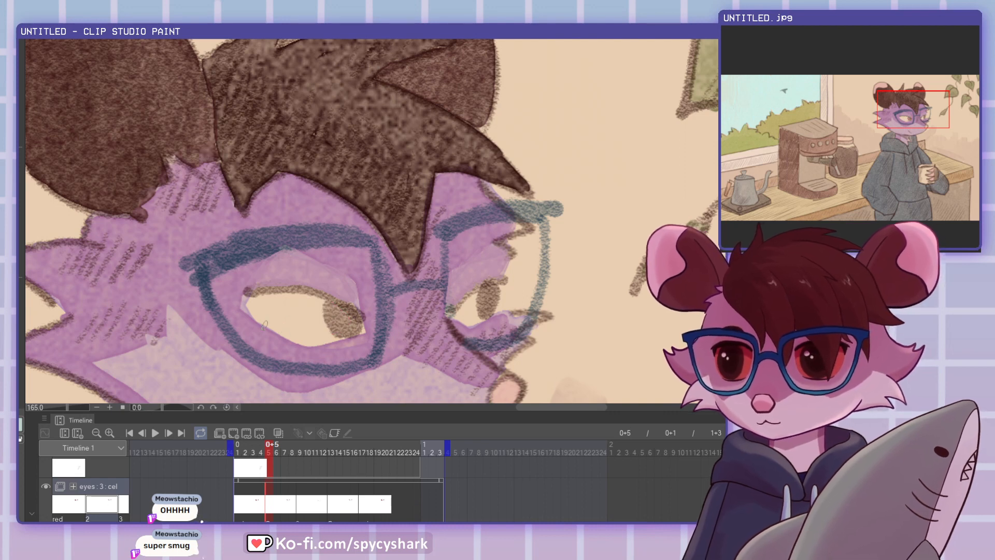
pyautogui.moveTo(287, 304)
pyautogui.mouseDown()
pyautogui.moveTo(268, 321)
pyautogui.moveTo(299, 336)
pyautogui.moveTo(273, 305)
pyautogui.moveTo(298, 334)
pyautogui.moveTo(309, 315)
pyautogui.mouseUp()
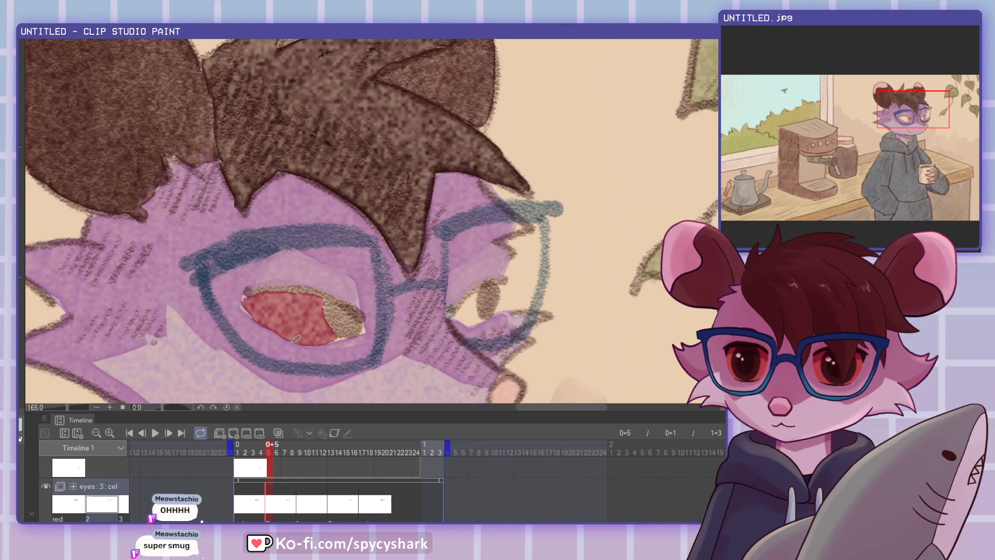
pyautogui.scroll(-6, 332, 165)
pyautogui.hotkey('ctrl', 'z')
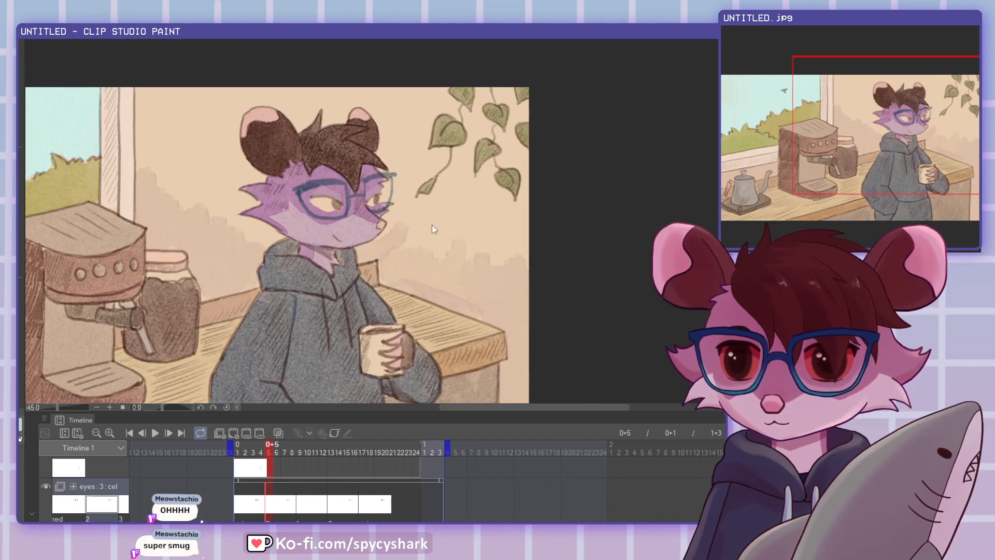
# Step: Add a new layer and place it beneath the half-closed line layer 2 for coloring the eyes at frame 0+5
pyautogui.scroll(2, 435, 229)
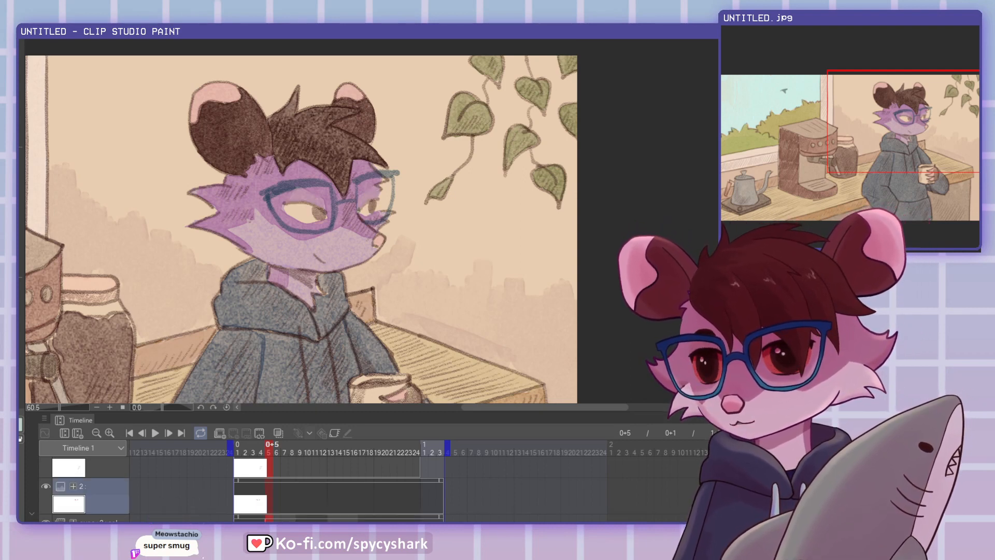
pyautogui.click(98, 519)
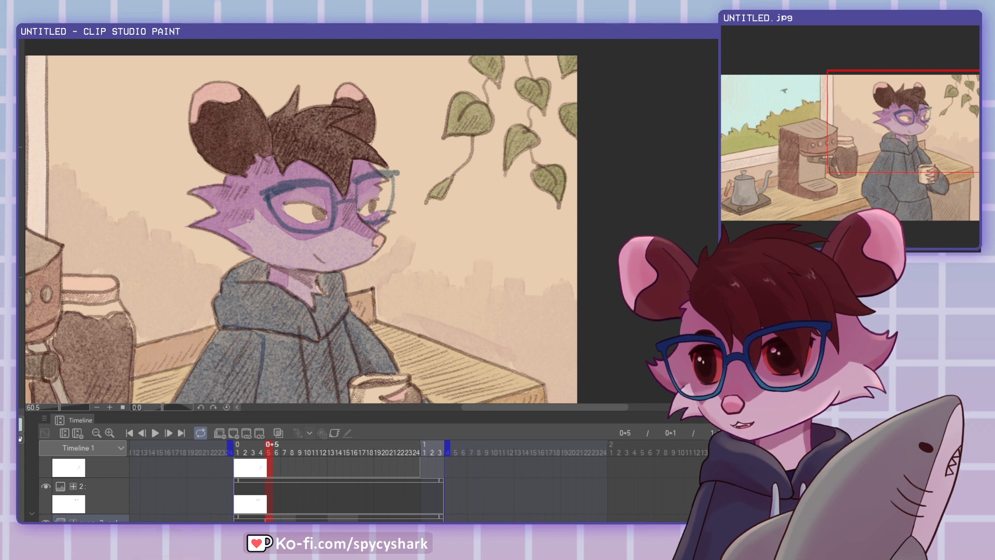
pyautogui.click(101, 495)
pyautogui.hotkey('ctrl', 'shift', 'n')
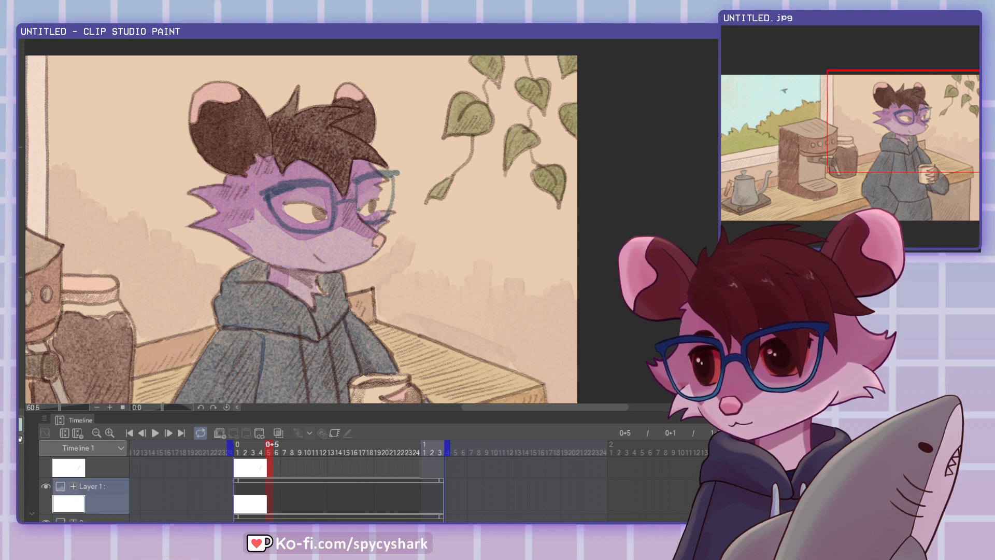
pyautogui.moveTo(98, 493); pyautogui.dragTo(98, 521)
pyautogui.scroll(8, 360, 197)
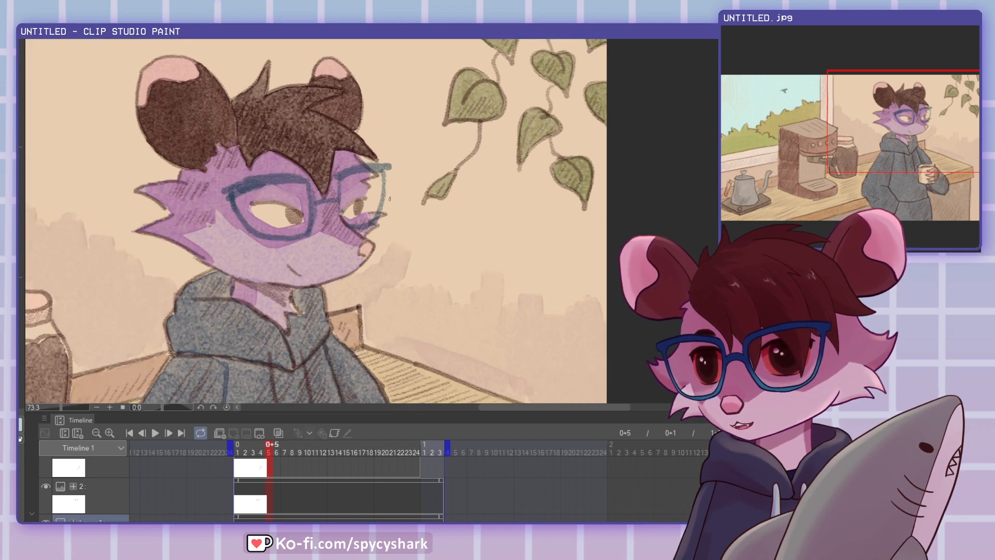
# Step: Paint the insides of both half-closed eyes red on the new layer at frame 0+5
pyautogui.moveTo(384, 211)
pyautogui.mouseDown()
pyautogui.moveTo(372, 218)
pyautogui.moveTo(389, 206)
pyautogui.moveTo(368, 218)
pyautogui.mouseUp()
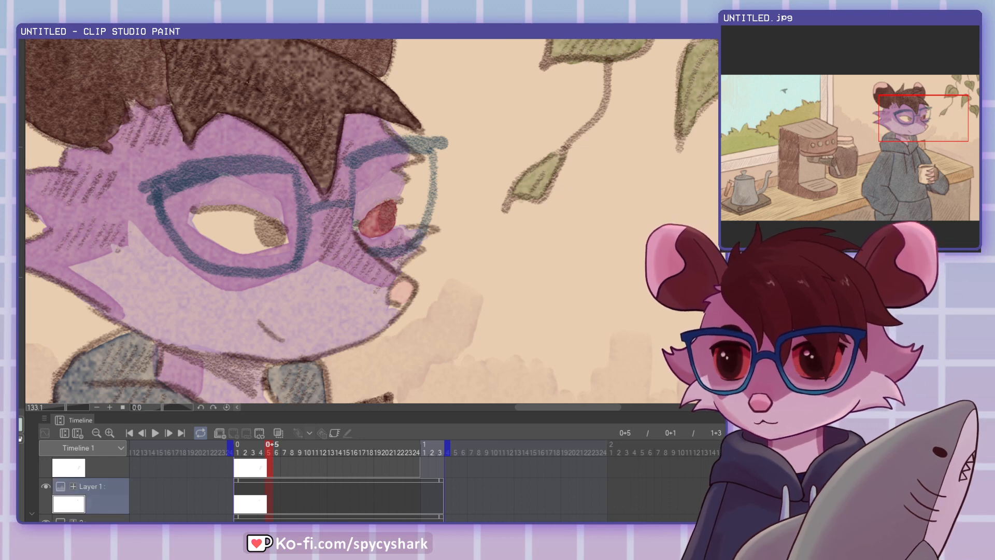
pyautogui.hotkey('ctrl', 'z')
pyautogui.moveTo(247, 227)
pyautogui.mouseDown()
pyautogui.moveTo(273, 231)
pyautogui.moveTo(216, 210)
pyautogui.moveTo(245, 218)
pyautogui.moveTo(199, 216)
pyautogui.moveTo(254, 230)
pyautogui.mouseUp()
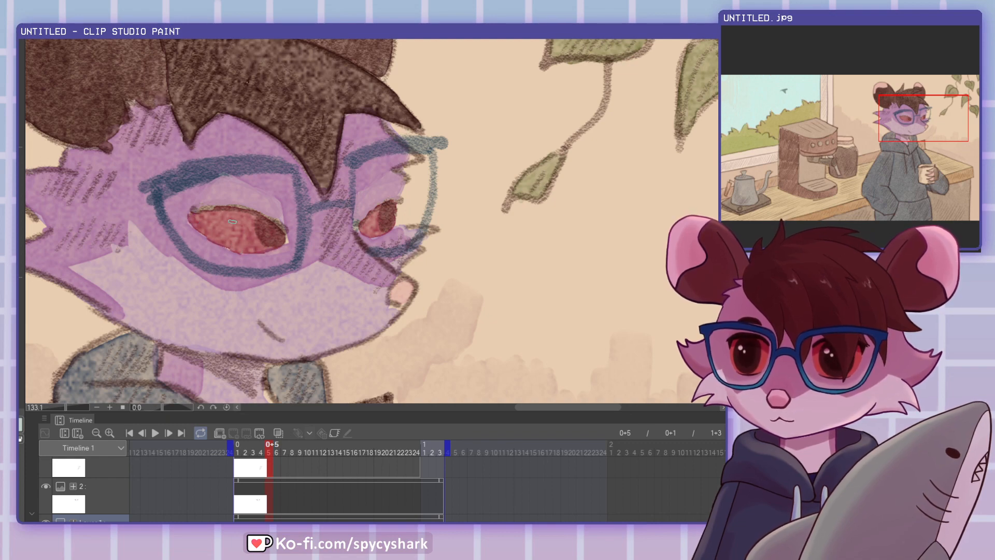
pyautogui.scroll(-5, 232, 222)
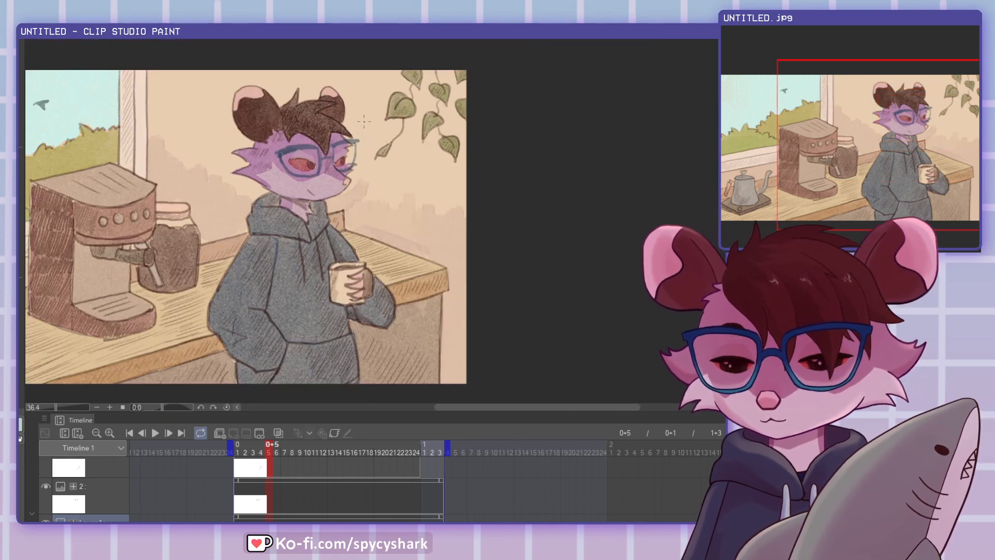
# Step: Toggle the visibility of layer 2 to compare the half-closed eyes with and without its drawing
pyautogui.scroll(3, 362, 126)
pyautogui.scroll(-1, 366, 144)
pyautogui.scroll(5, 365, 147)
pyautogui.click(104, 487)
pyautogui.click(45, 486)
pyautogui.click(46, 487)
pyautogui.click(46, 486)
pyautogui.click(46, 487)
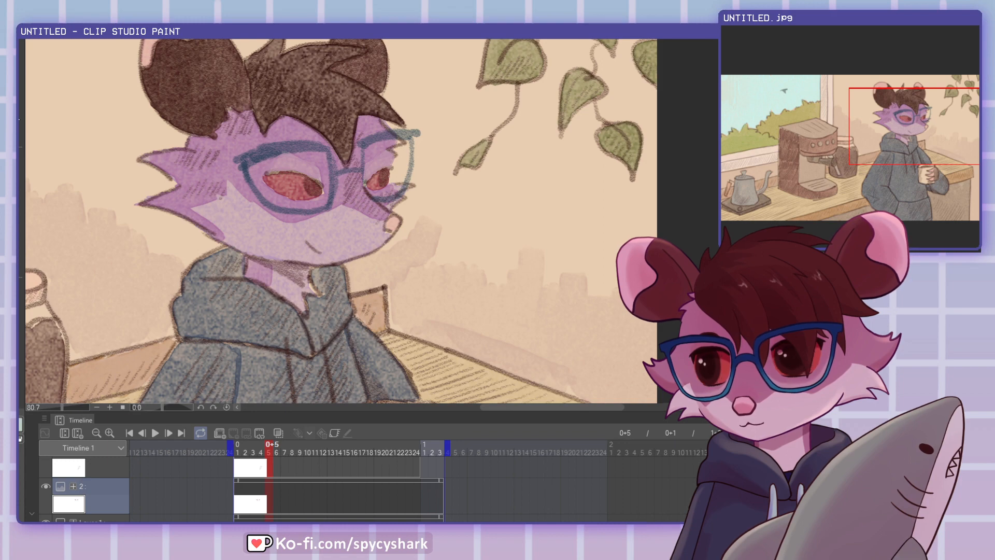
# Step: Select the drawing around both eyes on layer 2, duplicate it onto a copy layer and clear the selection
pyautogui.scroll(4, 286, 188)
pyautogui.moveTo(271, 147)
pyautogui.mouseDown()
pyautogui.moveTo(352, 179)
pyautogui.moveTo(239, 161)
pyautogui.mouseUp()
pyautogui.moveTo(446, 180)
pyautogui.mouseDown()
pyautogui.moveTo(507, 165)
pyautogui.moveTo(452, 202)
pyautogui.mouseUp()
pyautogui.hotkey('ctrl', 'c')
pyautogui.hotkey('ctrl', 'v')
pyautogui.hotkey('ctrl', 'd')
pyautogui.scroll(-6, 501, 144)
pyautogui.scroll(-3, 371, 140)
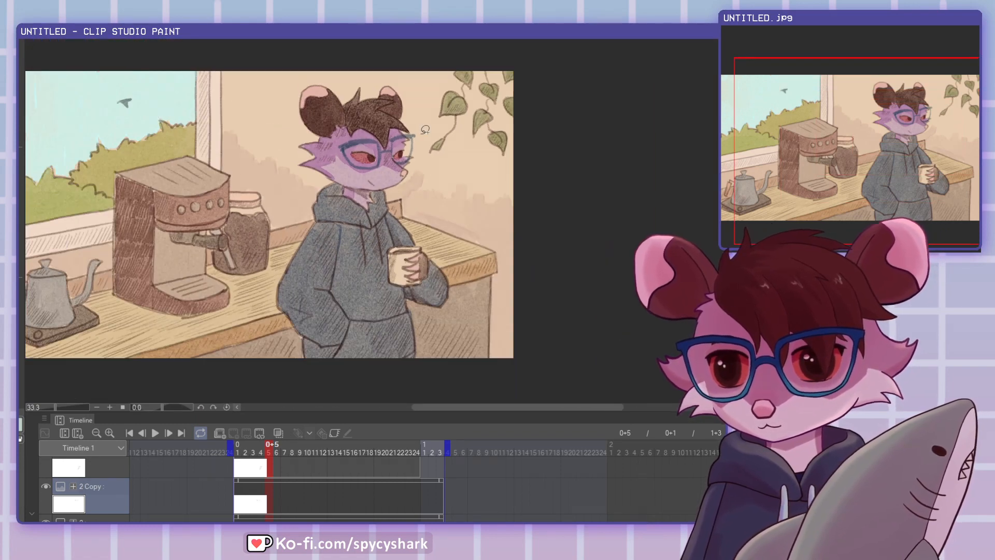
pyautogui.scroll(2, 319, 134)
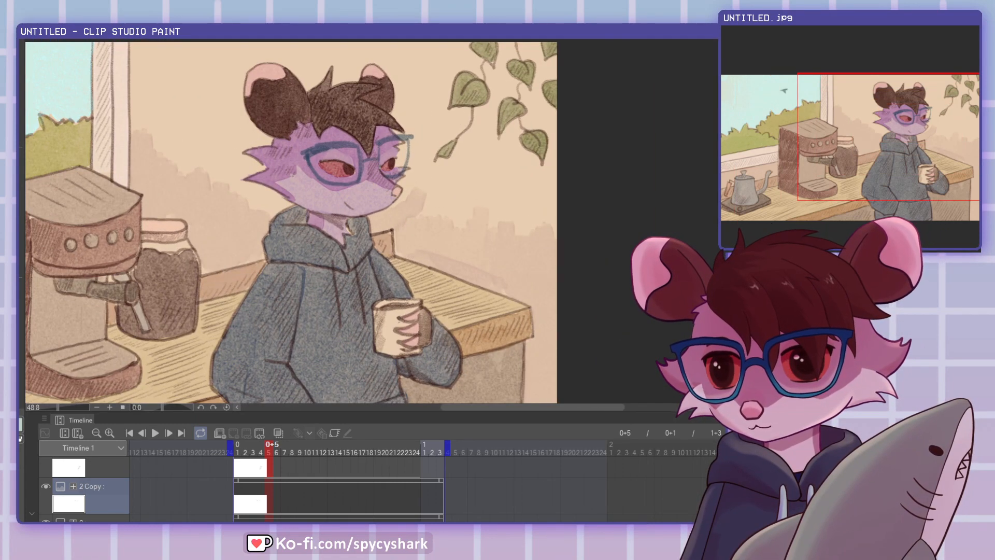
pyautogui.scroll(-7, 255, 471)
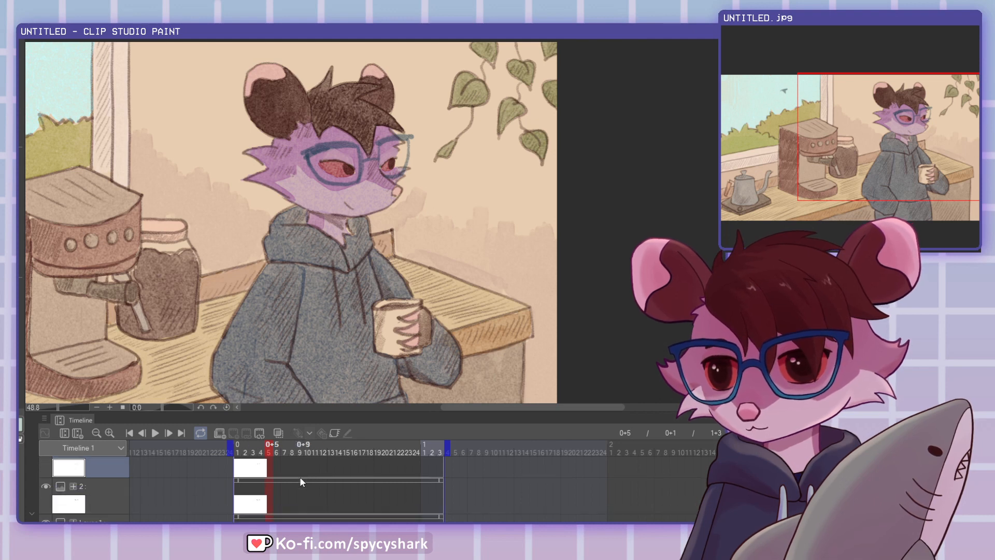
# Step: Check the cels in the eyes, steam and bird folders between frames 0+2 and 0+11, ending at frame 0+5
pyautogui.click(253, 502)
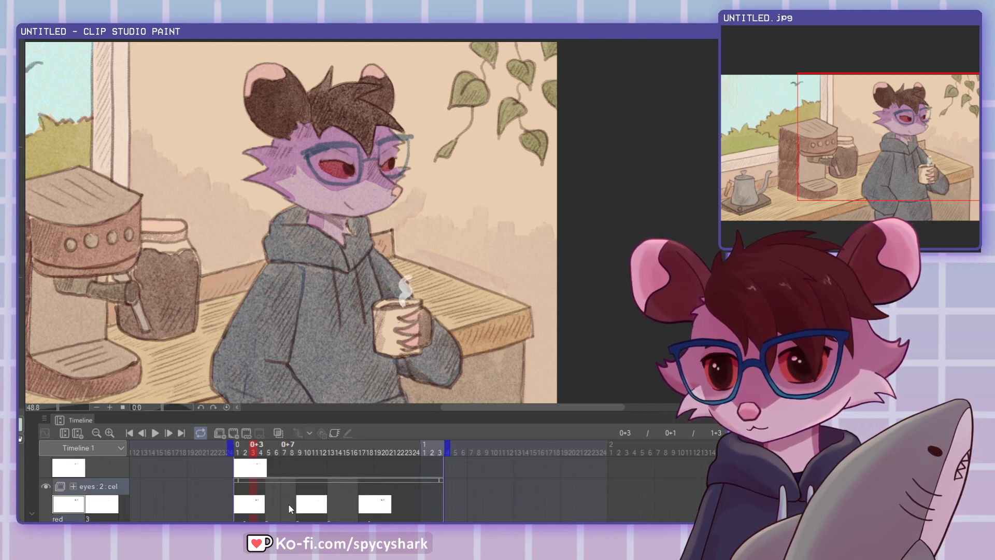
pyautogui.click(314, 507)
pyautogui.click(70, 468)
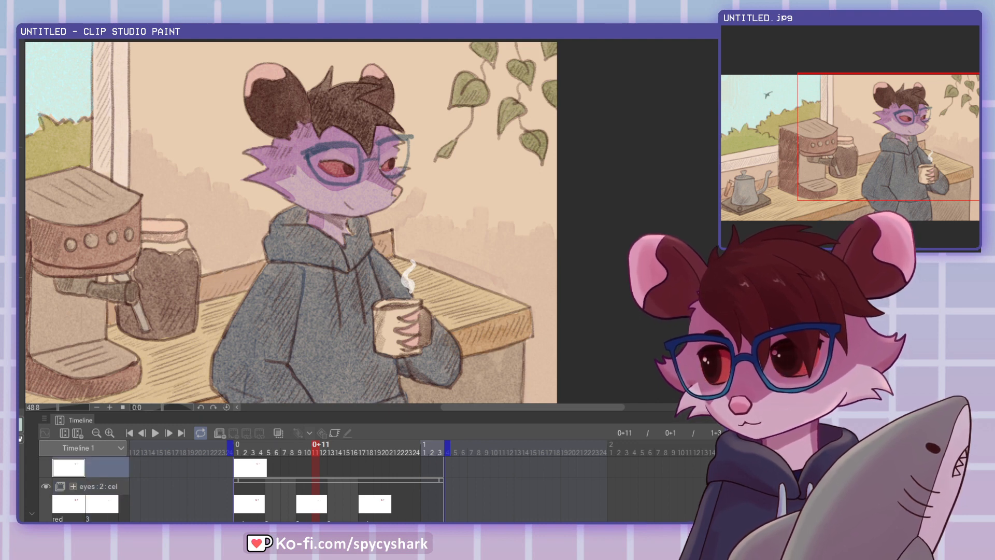
pyautogui.scroll(-4, 339, 489)
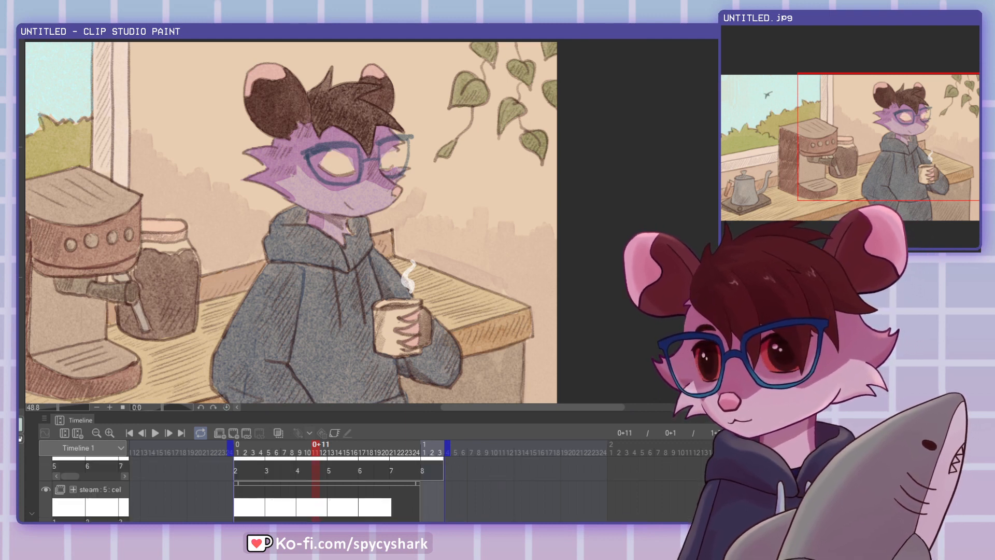
pyautogui.scroll(-1, 298, 481)
pyautogui.click(271, 492)
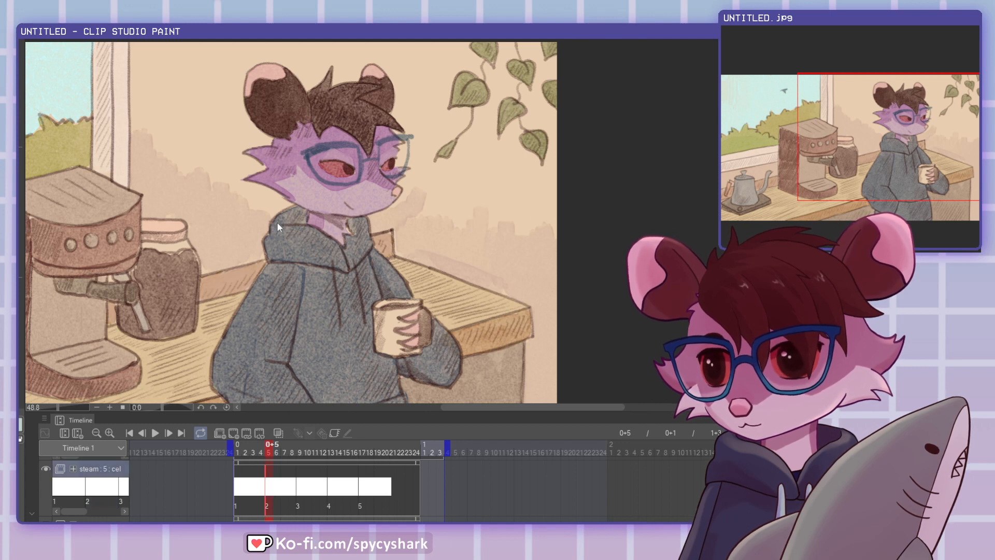
pyautogui.click(246, 490)
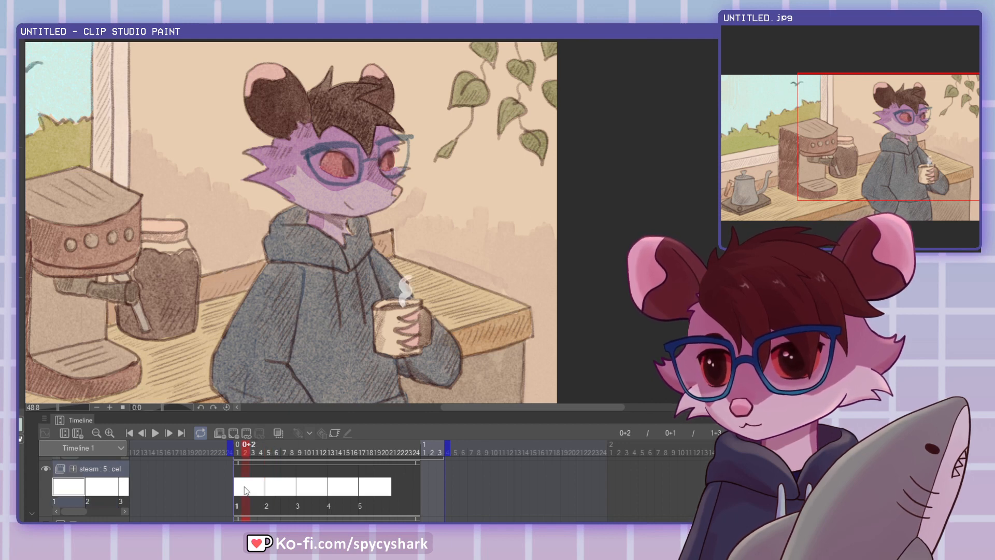
pyautogui.moveTo(245, 490); pyautogui.dragTo(275, 492)
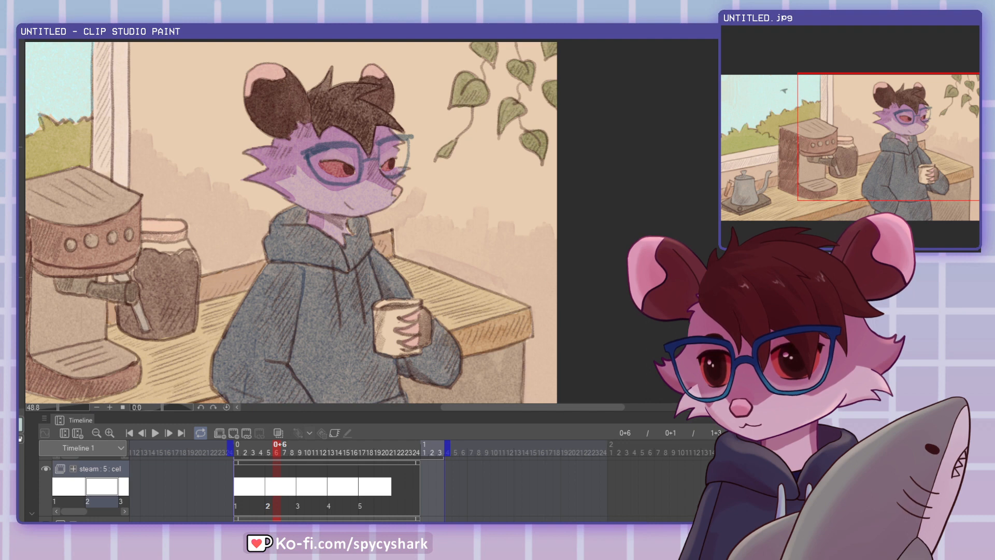
pyautogui.scroll(1, 326, 487)
pyautogui.click(262, 475)
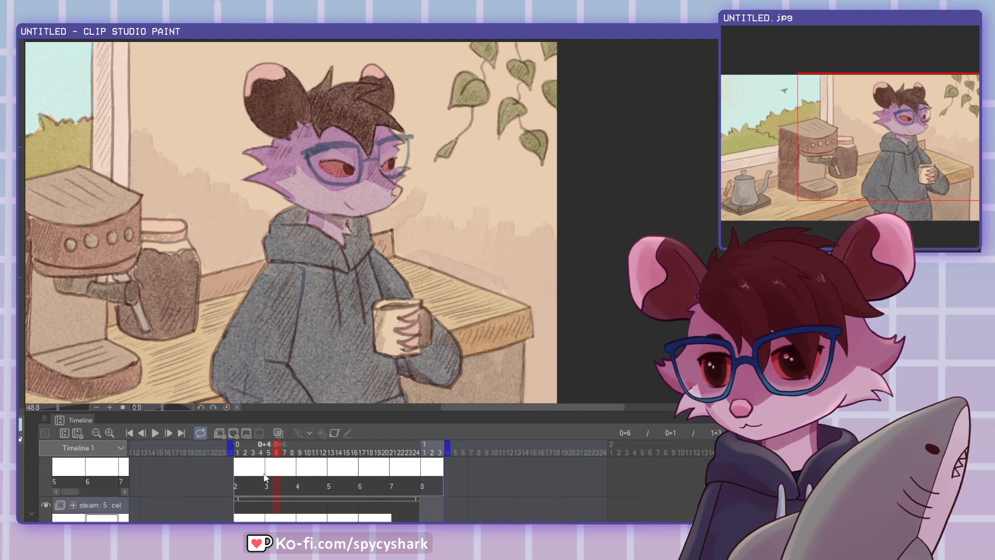
pyautogui.click(283, 472)
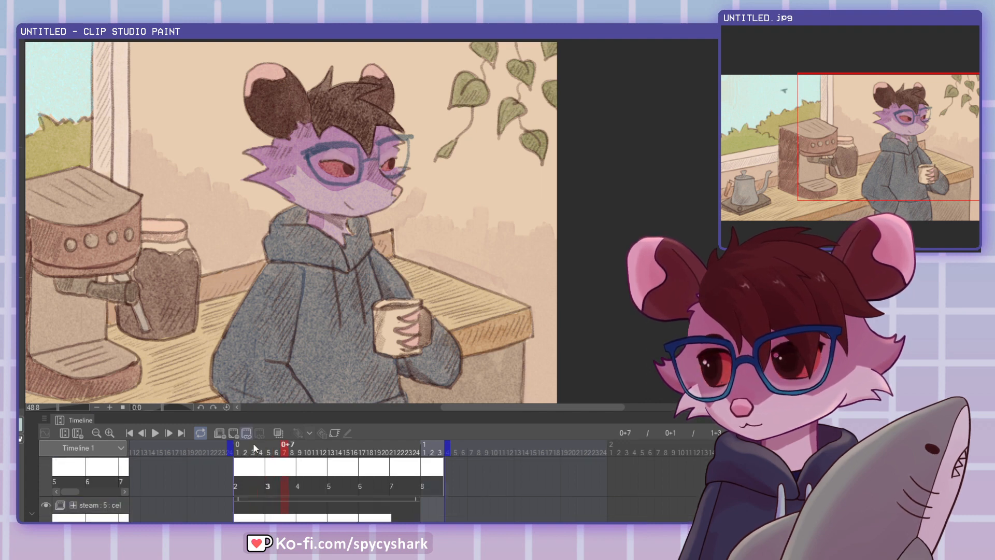
pyautogui.scroll(5, 241, 489)
pyautogui.click(267, 496)
pyautogui.scroll(-1, 269, 492)
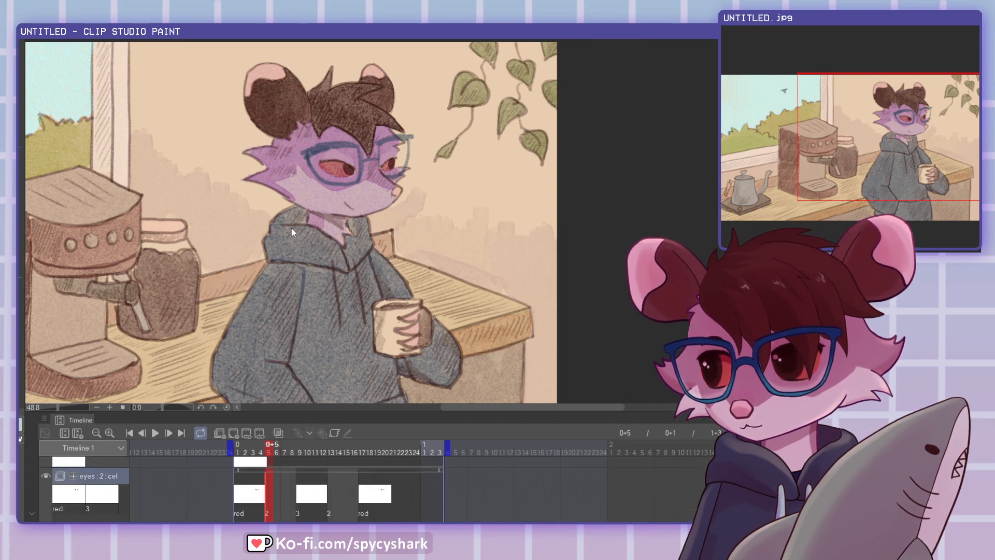
# Step: Return the colored half-closed layer to the eyes folder as cel 2 and play the loop from frame 0+1
pyautogui.click(106, 462)
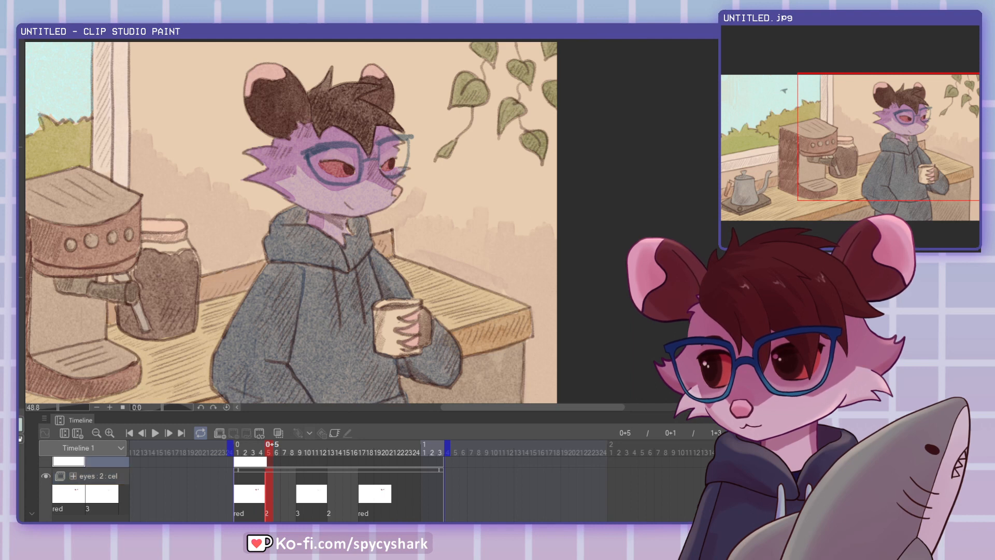
pyautogui.scroll(2, 282, 494)
pyautogui.click(285, 499)
pyautogui.click(315, 500)
pyautogui.click(240, 498)
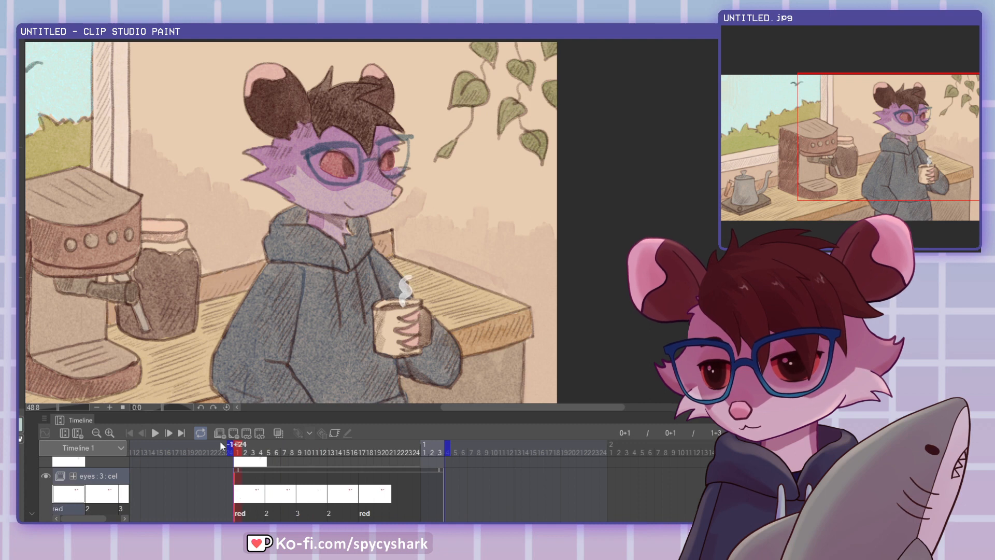
pyautogui.click(157, 437)
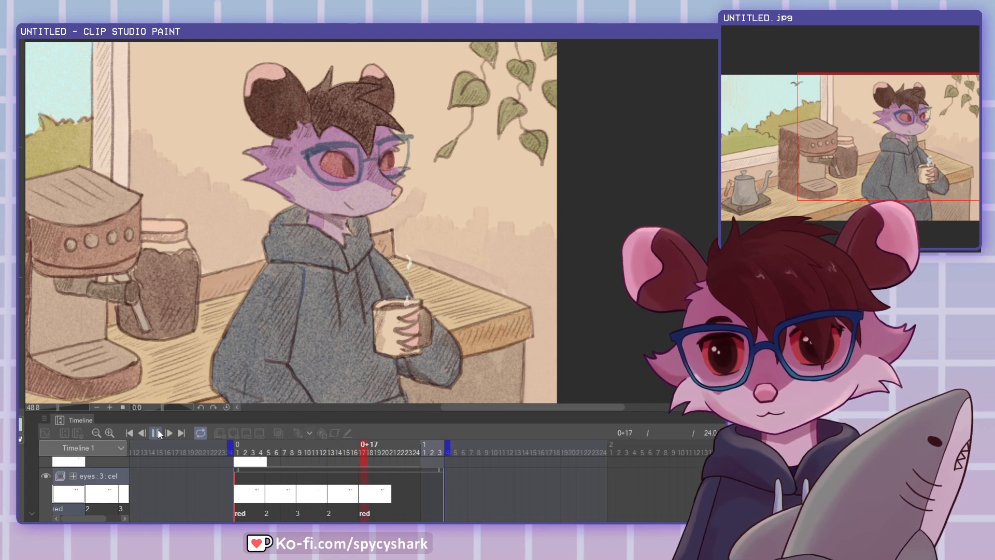
pyautogui.click(155, 434)
# Step: Paint both pupils darker brown on the red open-eye cel at frame 0+17
pyautogui.scroll(1, 334, 202)
pyautogui.scroll(3, 362, 141)
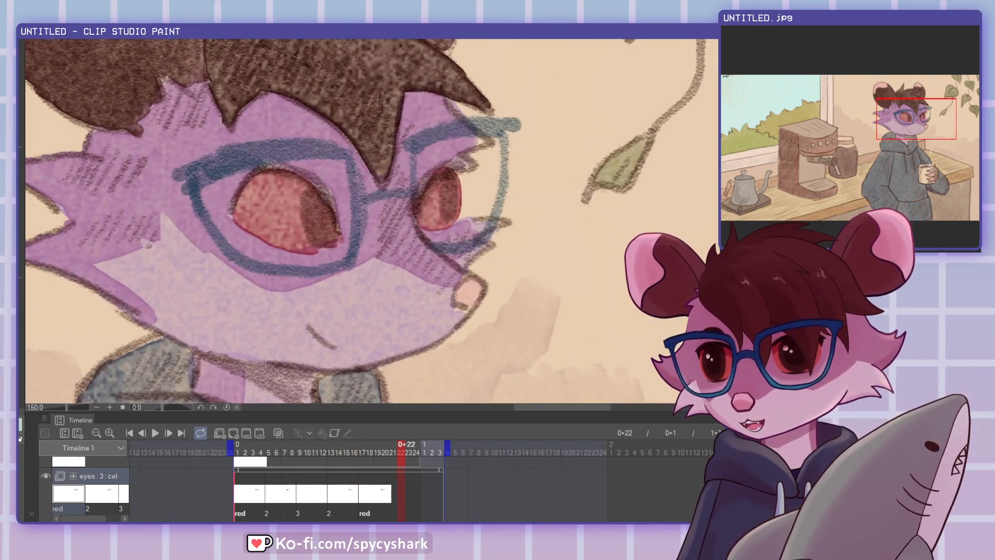
pyautogui.click(332, 452)
pyautogui.click(363, 452)
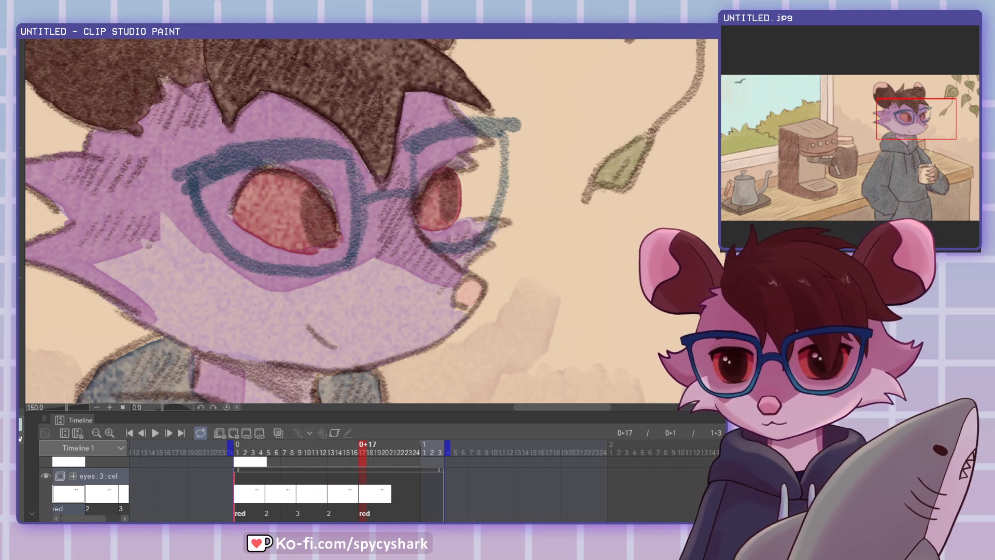
pyautogui.moveTo(315, 197)
pyautogui.mouseDown()
pyautogui.moveTo(314, 237)
pyautogui.moveTo(326, 240)
pyautogui.mouseUp()
pyautogui.moveTo(316, 193); pyautogui.dragTo(328, 222)
pyautogui.moveTo(445, 180)
pyautogui.mouseDown()
pyautogui.moveTo(455, 211)
pyautogui.moveTo(441, 179)
pyautogui.mouseUp()
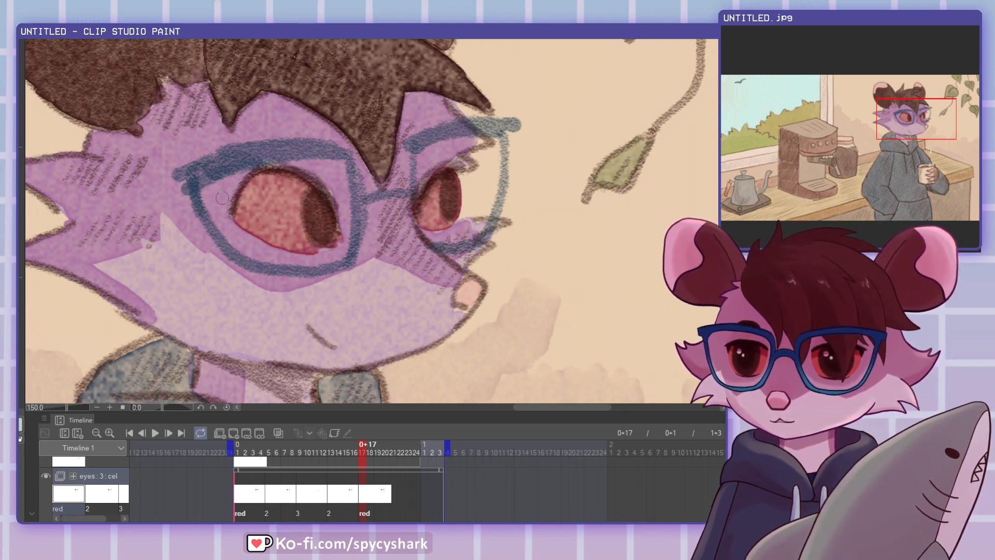
# Step: Play the looping animation to review the darkened pupils during the blink
pyautogui.scroll(-4, 212, 208)
pyautogui.click(154, 433)
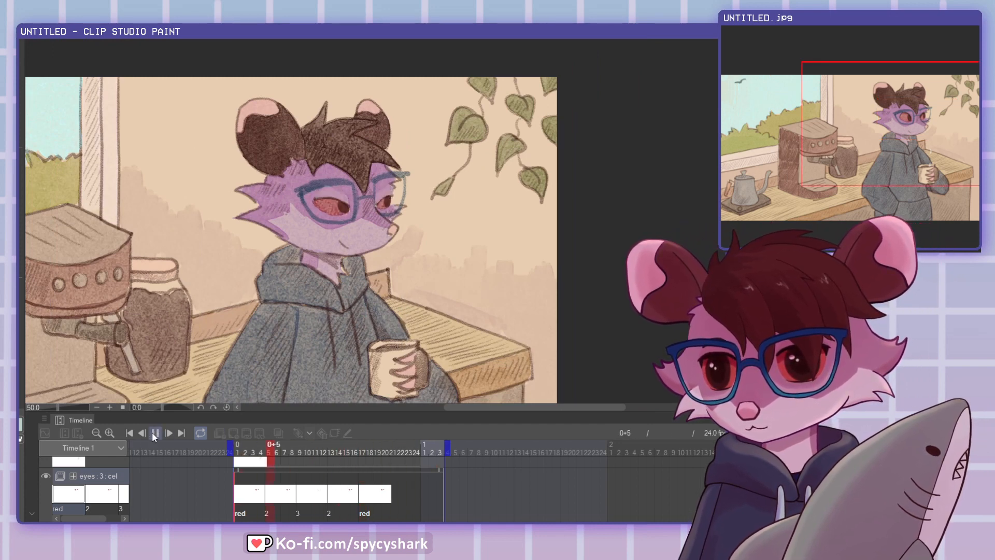
pyautogui.click(154, 433)
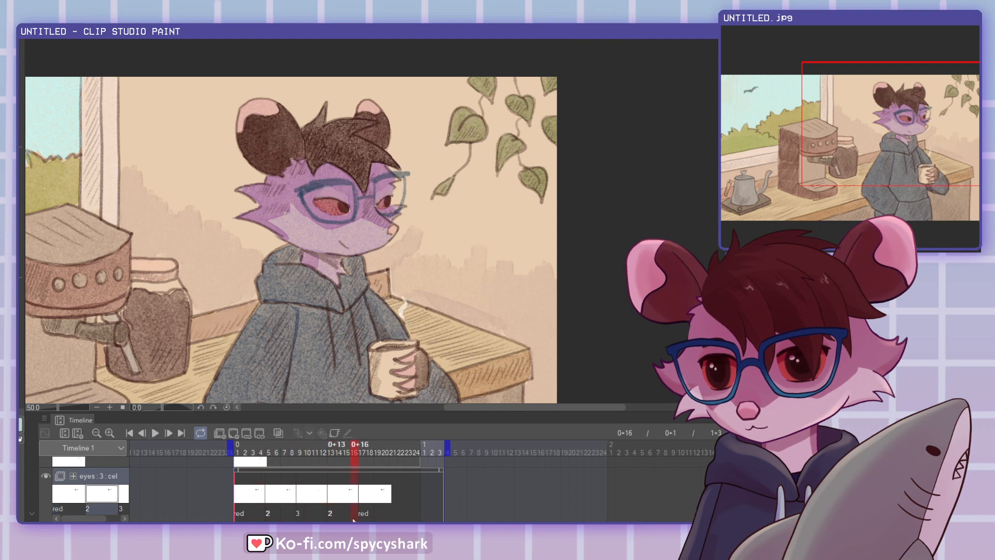
# Step: Paint both closed eyelids light purple on the lower layer 3 beneath the lid lines at frame 0+9
pyautogui.click(300, 495)
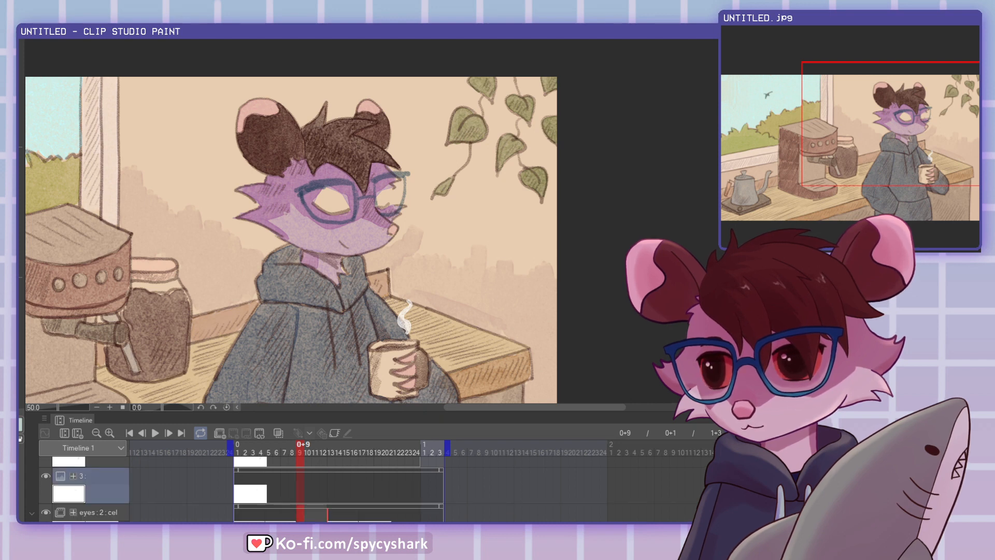
pyautogui.click(97, 513)
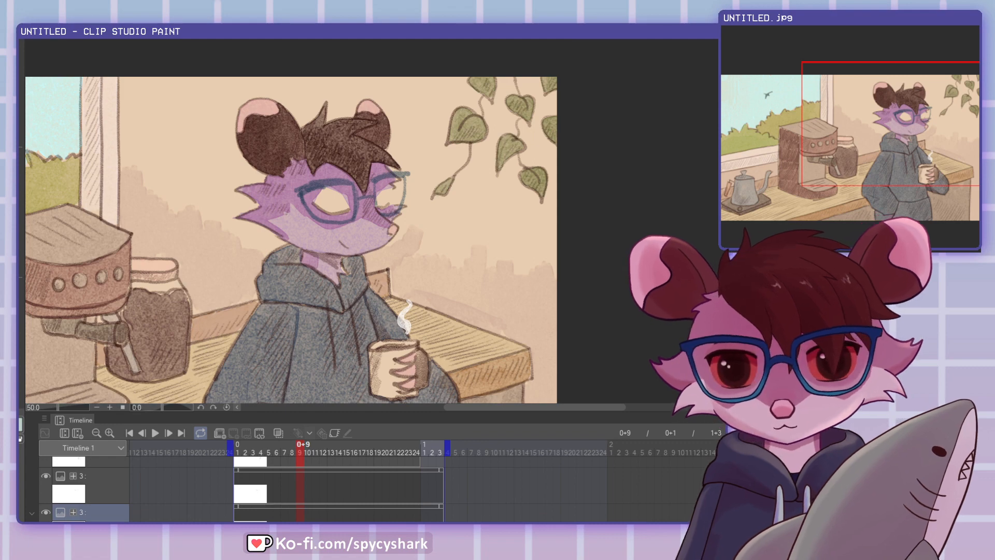
pyautogui.scroll(3, 295, 187)
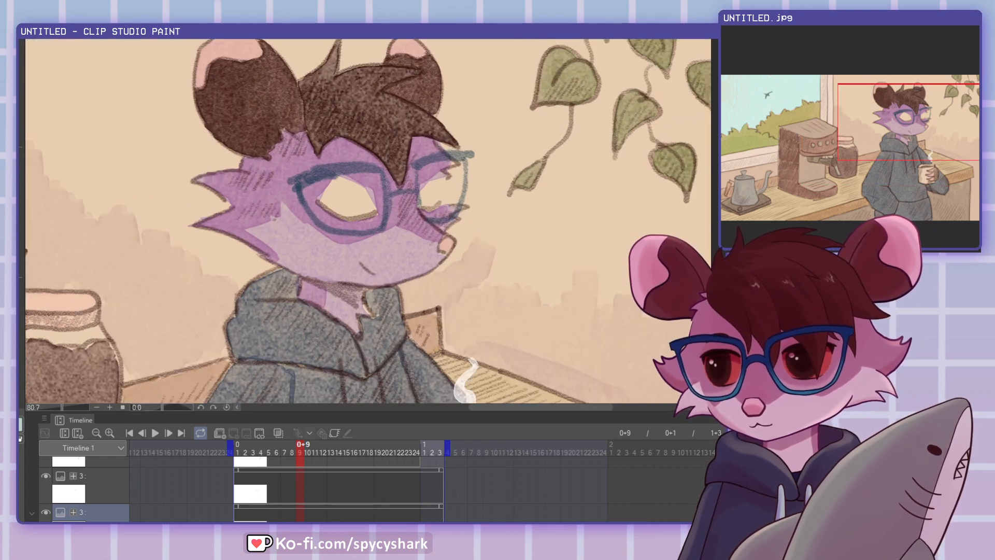
pyautogui.scroll(3, 405, 216)
pyautogui.moveTo(451, 156)
pyautogui.mouseDown()
pyautogui.moveTo(454, 186)
pyautogui.moveTo(435, 199)
pyautogui.mouseUp()
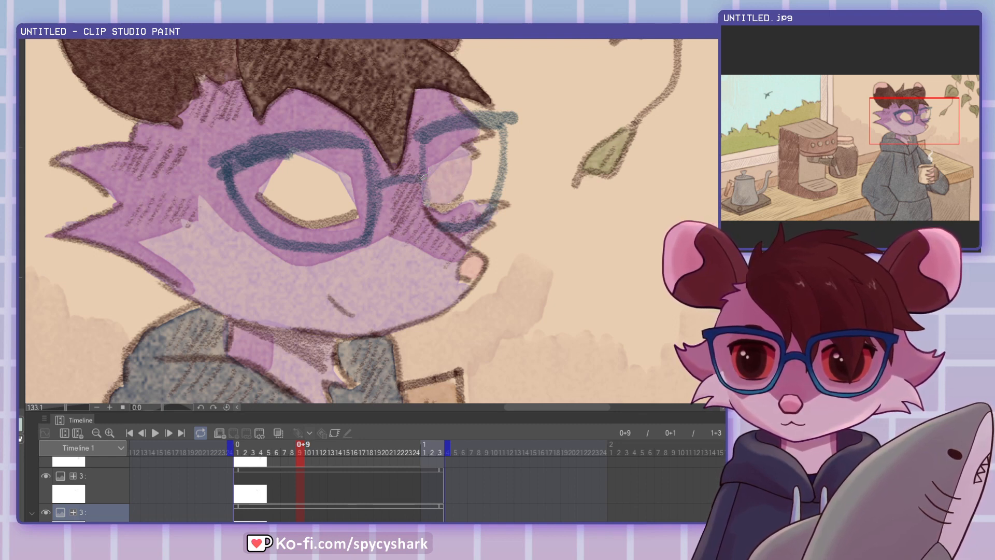
pyautogui.moveTo(293, 169)
pyautogui.mouseDown()
pyautogui.moveTo(271, 196)
pyautogui.moveTo(288, 177)
pyautogui.moveTo(287, 205)
pyautogui.moveTo(302, 219)
pyautogui.moveTo(348, 207)
pyautogui.moveTo(335, 183)
pyautogui.moveTo(299, 198)
pyautogui.mouseUp()
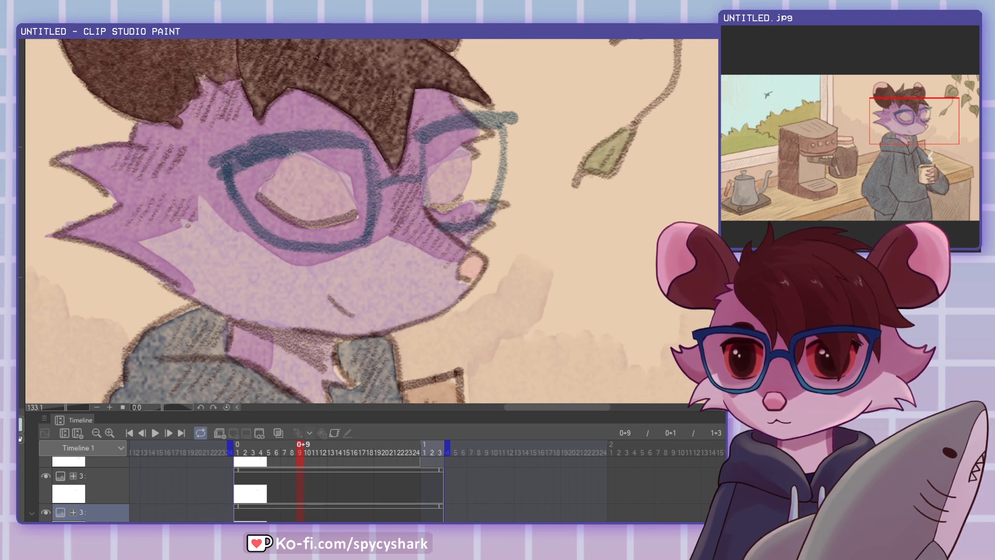
pyautogui.moveTo(282, 174)
pyautogui.mouseDown()
pyautogui.moveTo(307, 184)
pyautogui.moveTo(313, 218)
pyautogui.moveTo(338, 176)
pyautogui.moveTo(350, 208)
pyautogui.mouseUp()
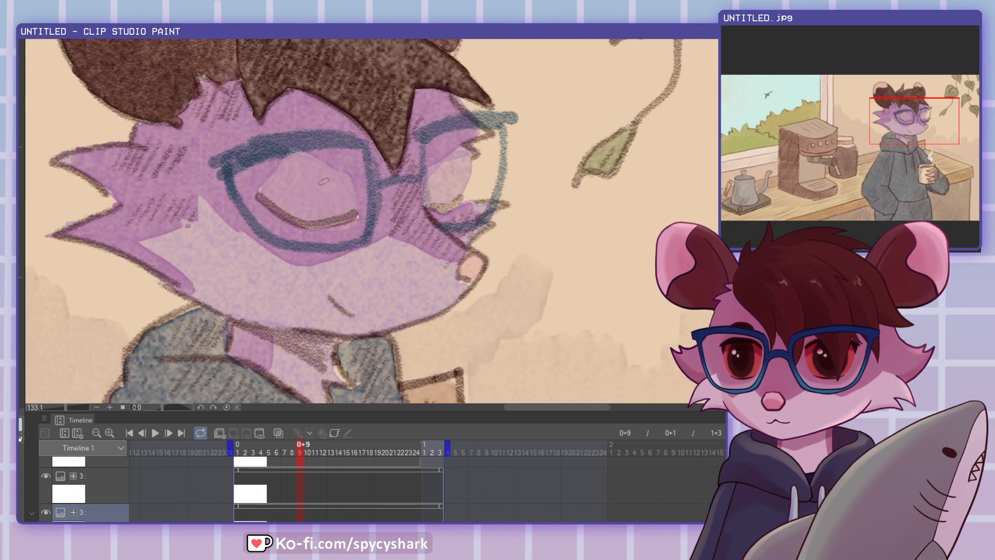
pyautogui.moveTo(445, 174)
pyautogui.mouseDown()
pyautogui.moveTo(441, 166)
pyautogui.moveTo(455, 182)
pyautogui.moveTo(449, 195)
pyautogui.mouseUp()
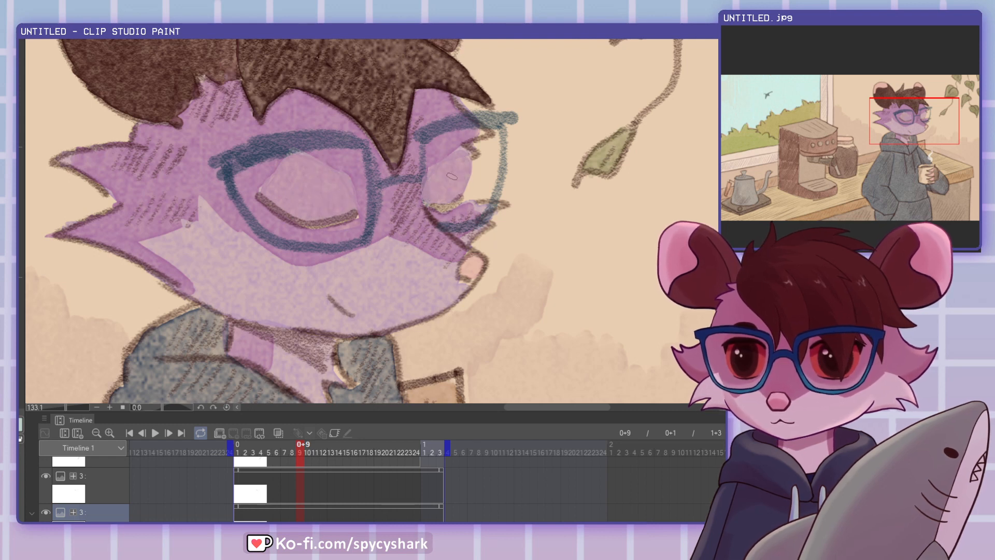
# Step: Duplicate the upper lid-line layer 3 to darken the closed lids, and return the closed eyes to the eyes folder as cel 3
pyautogui.hotkey('alt', ']')
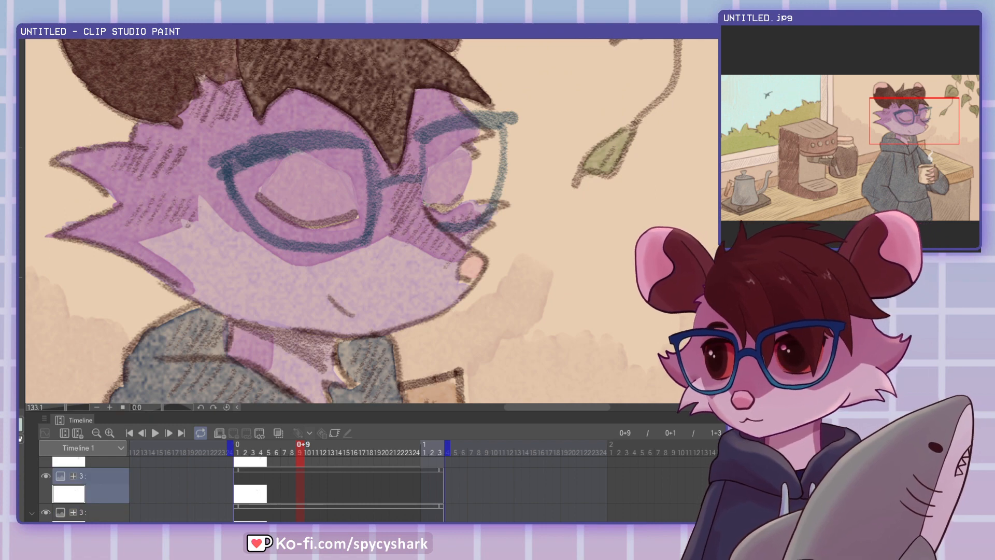
pyautogui.hotkey('ctrl', 'j')
pyautogui.scroll(-1, 162, 188)
pyautogui.scroll(-6, 161, 188)
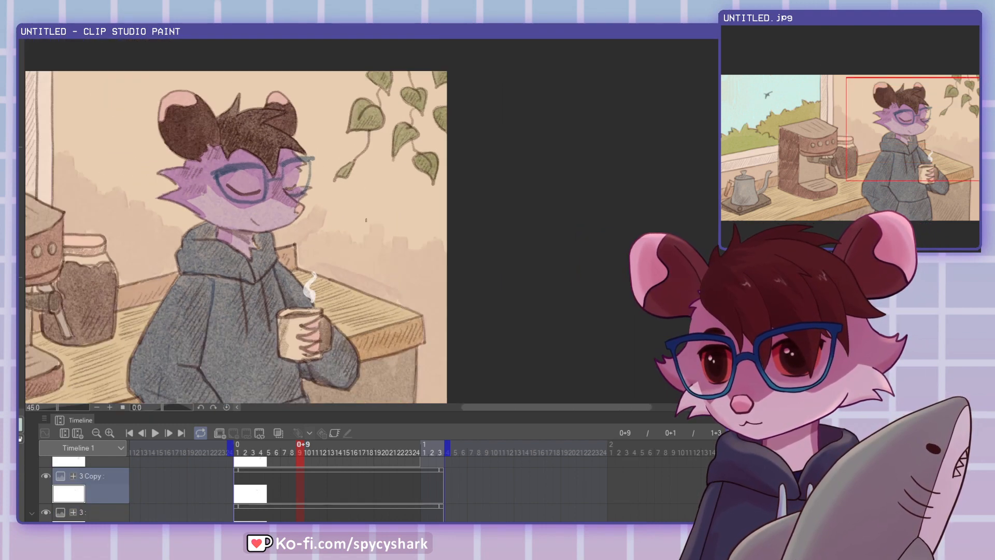
pyautogui.scroll(1, 261, 238)
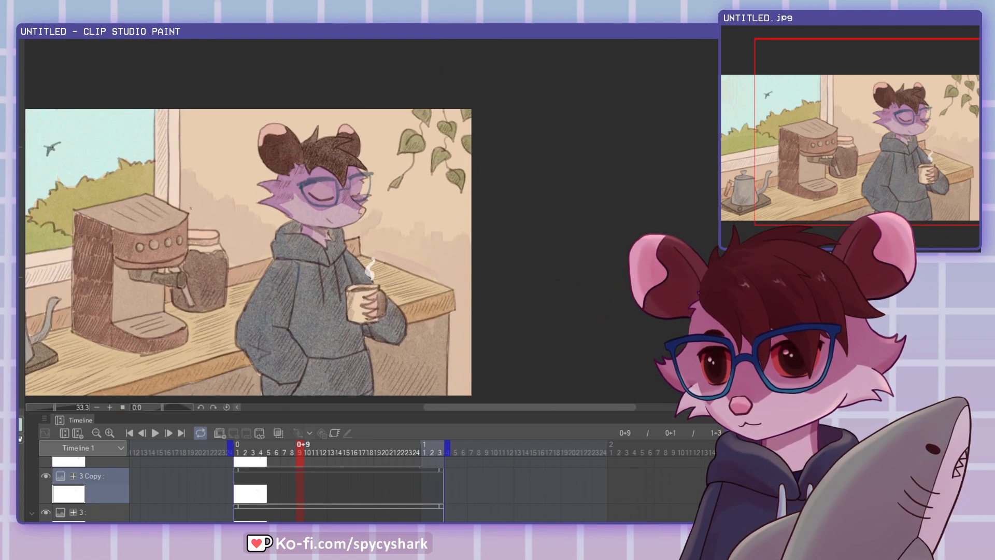
pyautogui.scroll(4, 343, 215)
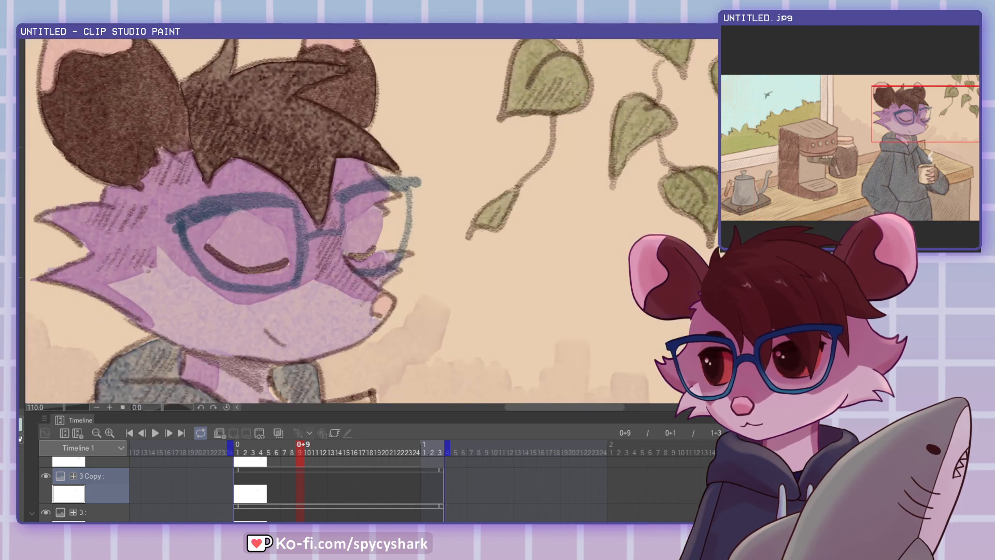
pyautogui.hotkey('alt', '[')
pyautogui.scroll(1, 342, 215)
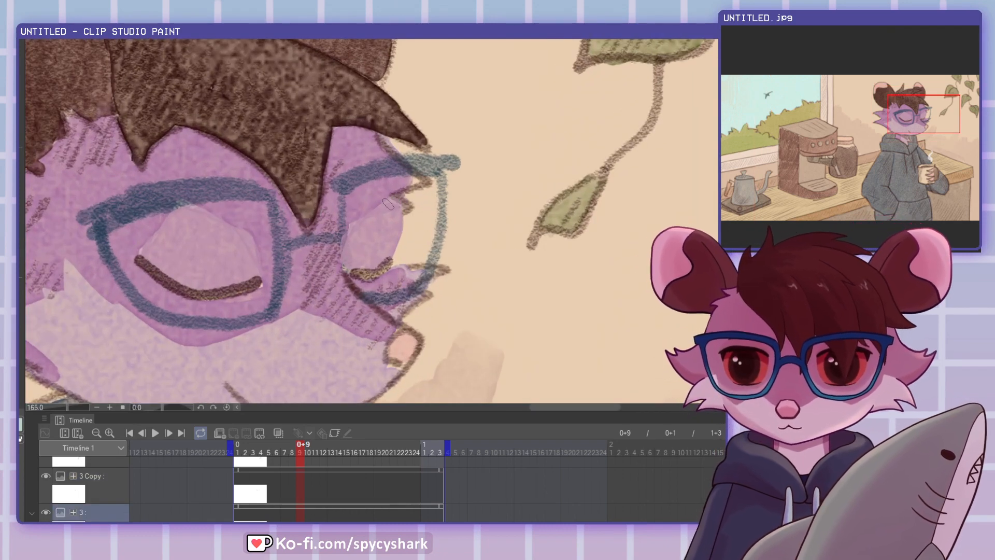
pyautogui.scroll(-6, 386, 210)
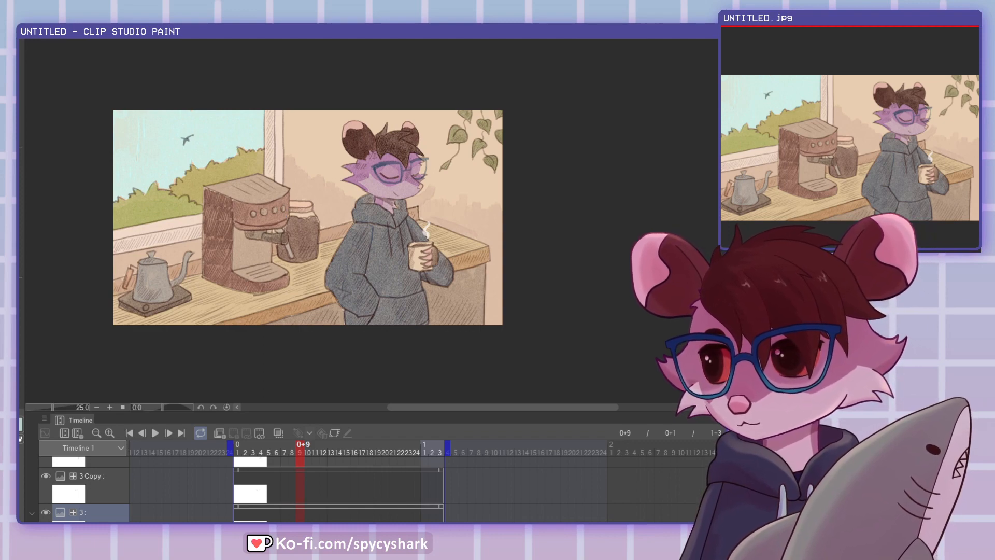
pyautogui.scroll(-2, 337, 505)
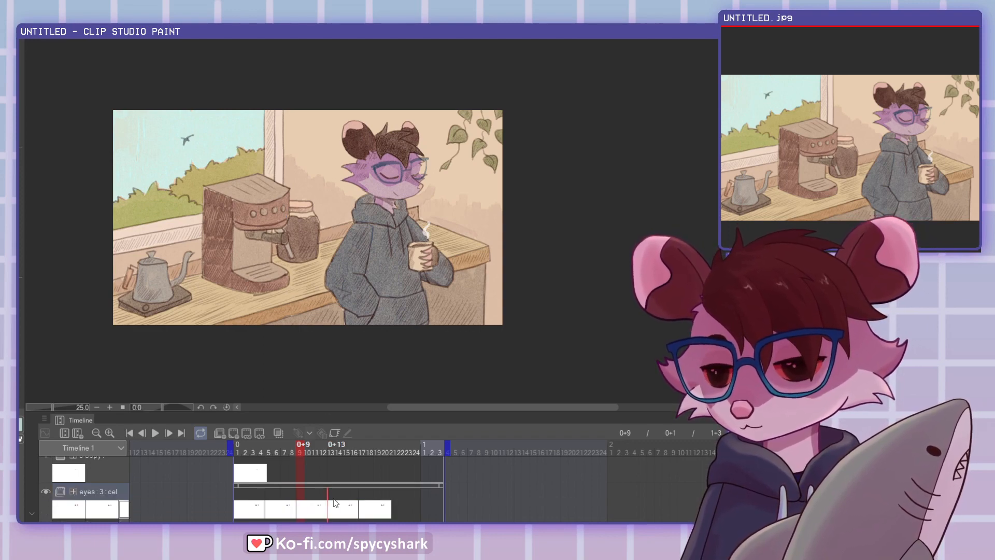
# Step: Play the loop to check the colored closed eyes, and toggle the eyes folder's visibility off and on
pyautogui.scroll(1, 384, 192)
pyautogui.scroll(2, 429, 160)
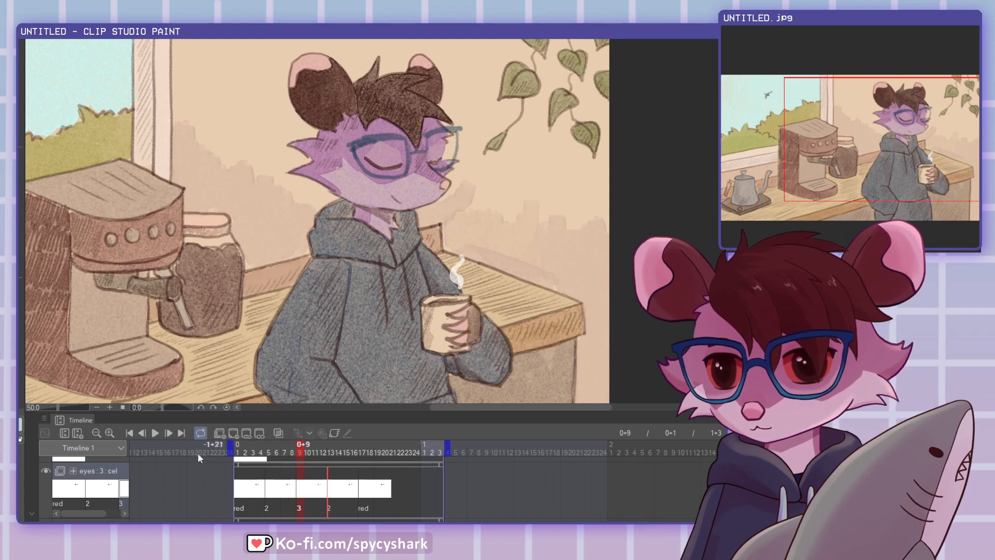
pyautogui.click(155, 434)
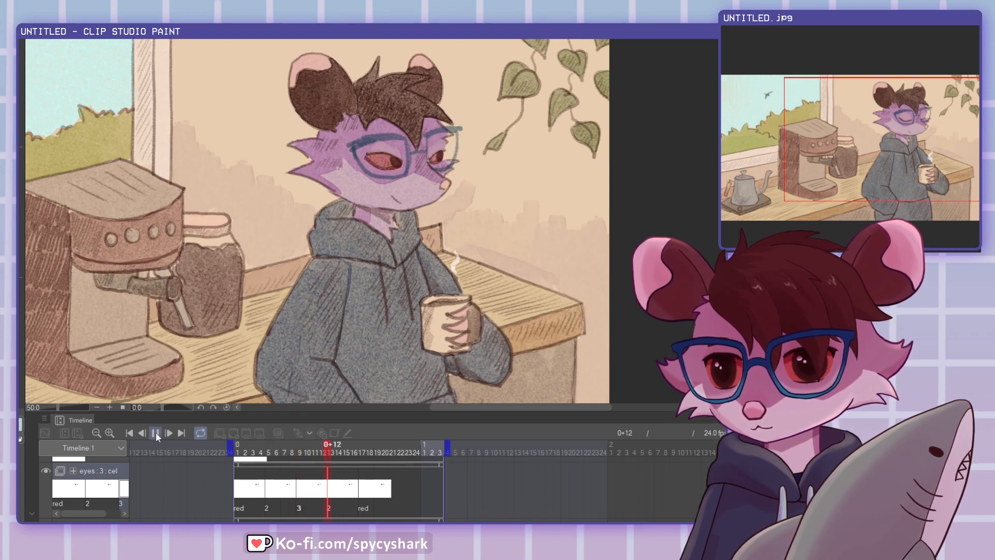
pyautogui.click(155, 434)
pyautogui.scroll(3, 425, 167)
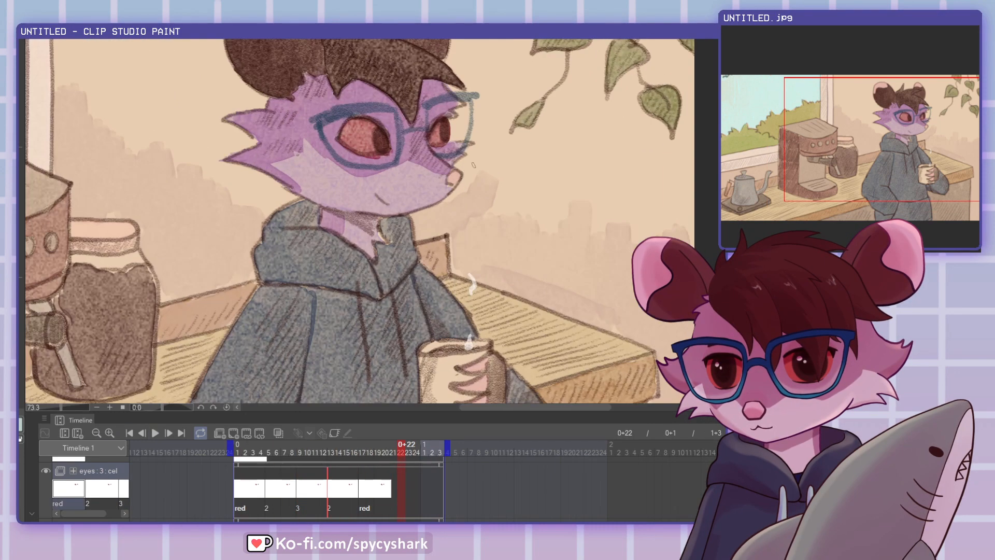
pyautogui.scroll(1, 259, 111)
pyautogui.click(46, 471)
pyautogui.click(46, 470)
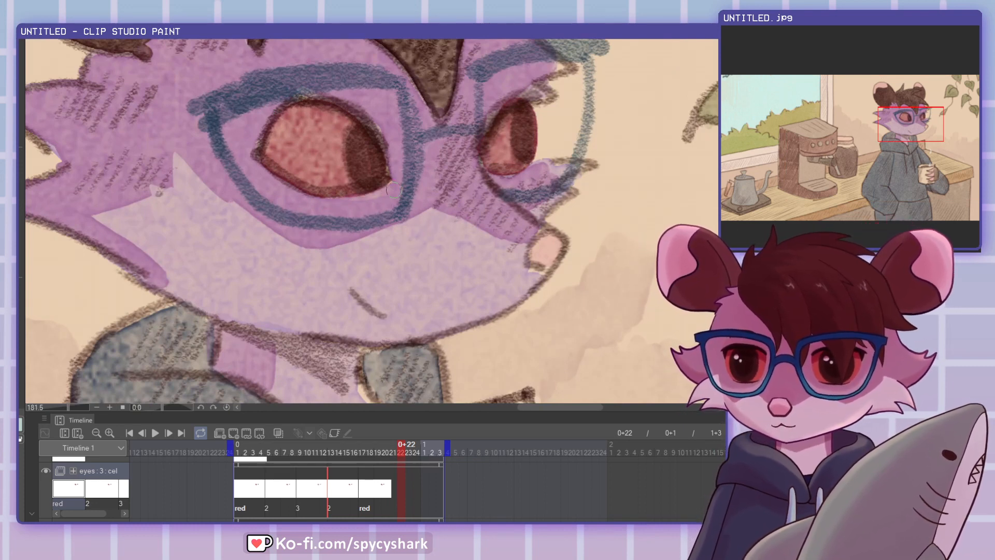
# Step: Replay the whole scene in a loop to review the blink together with the bird and steam
pyautogui.scroll(-5, 370, 142)
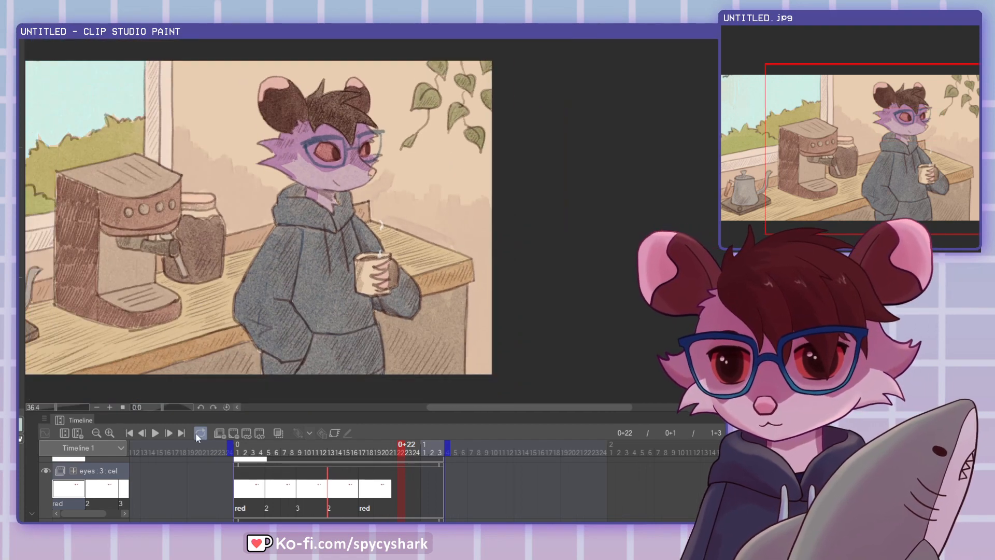
pyautogui.click(154, 434)
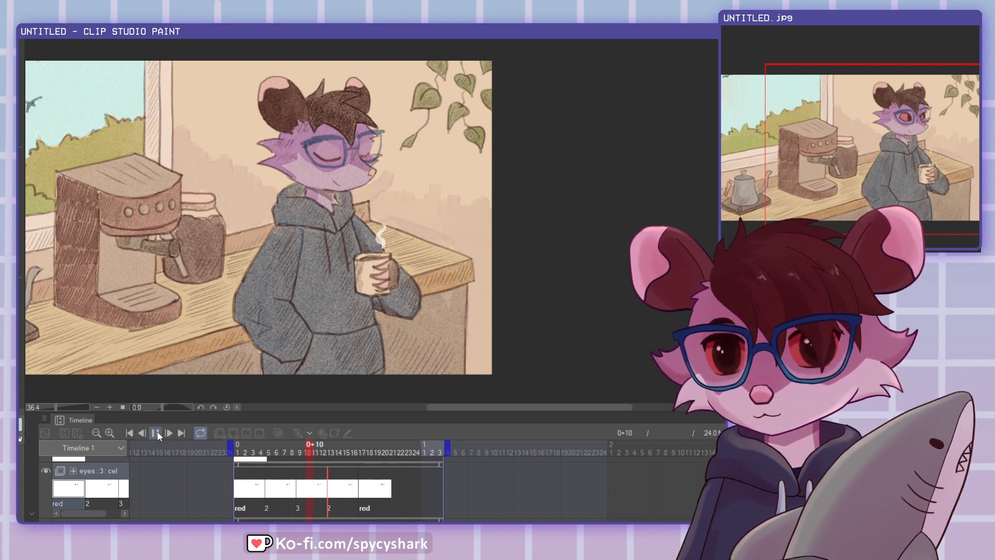
pyautogui.click(155, 433)
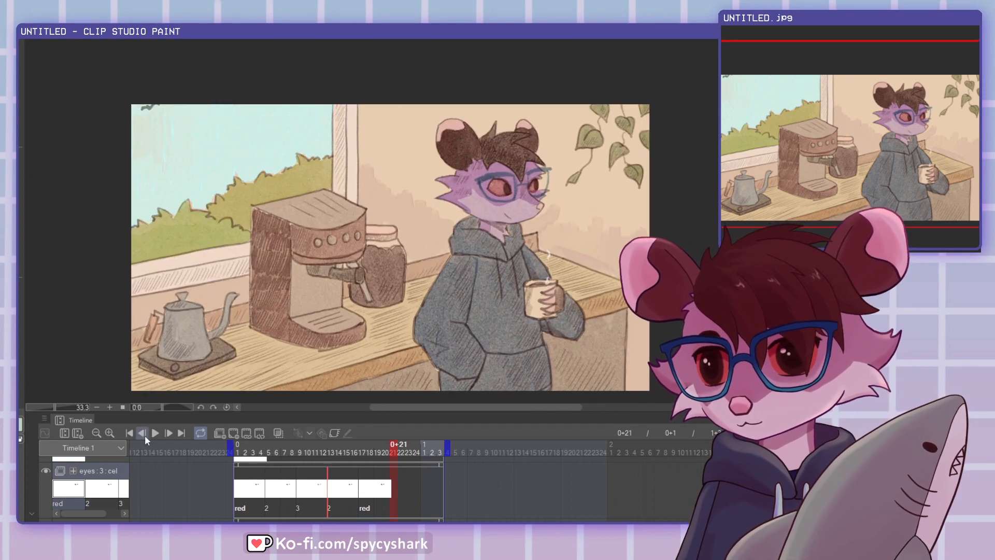
pyautogui.click(156, 433)
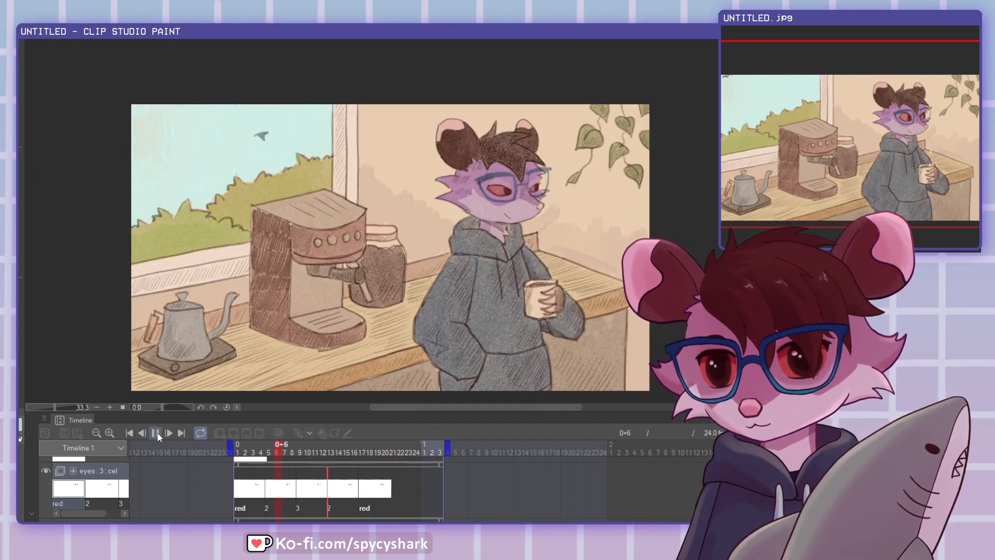
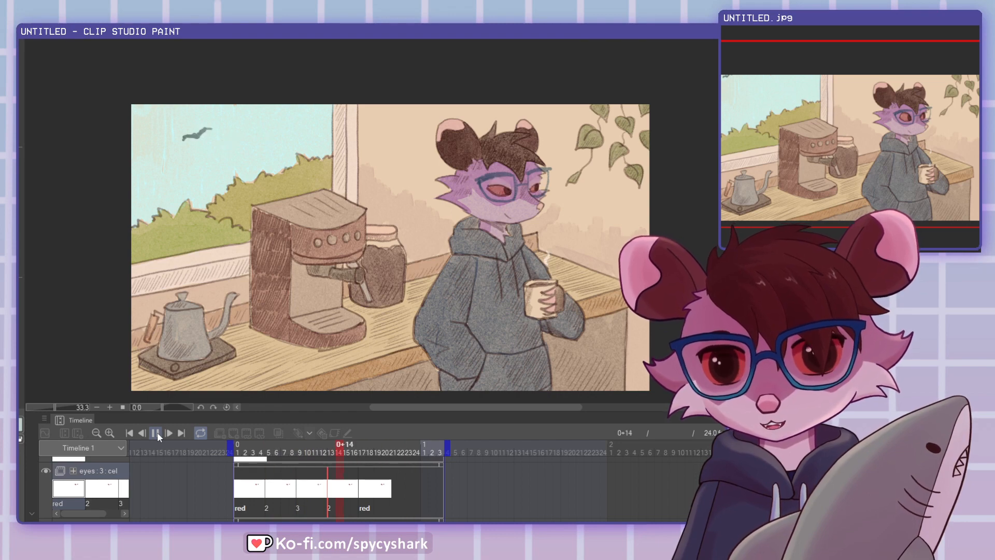
pyautogui.click(156, 433)
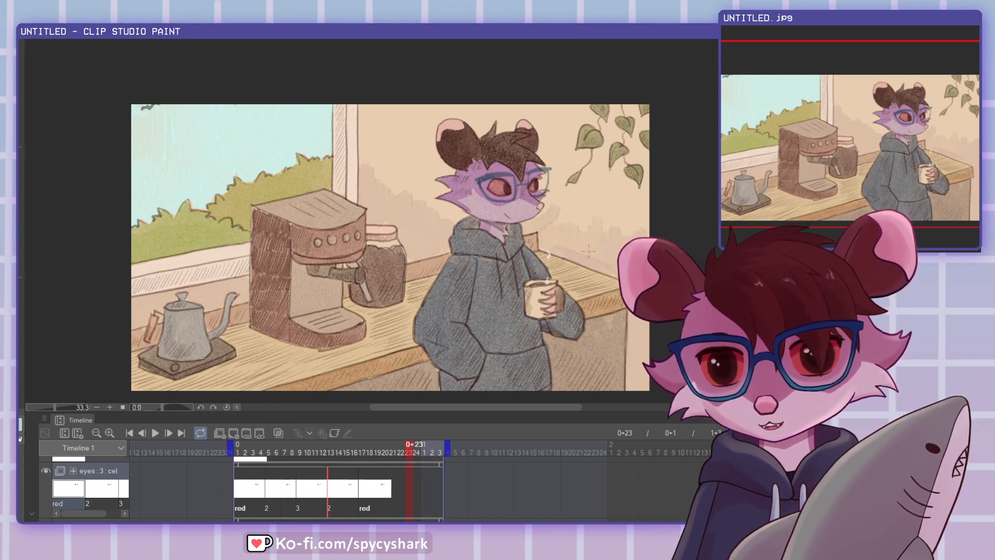
# Step: Open the still version with the Animate notes and examine the character's face and glasses before returning to the animation
pyautogui.scroll(2, 550, 241)
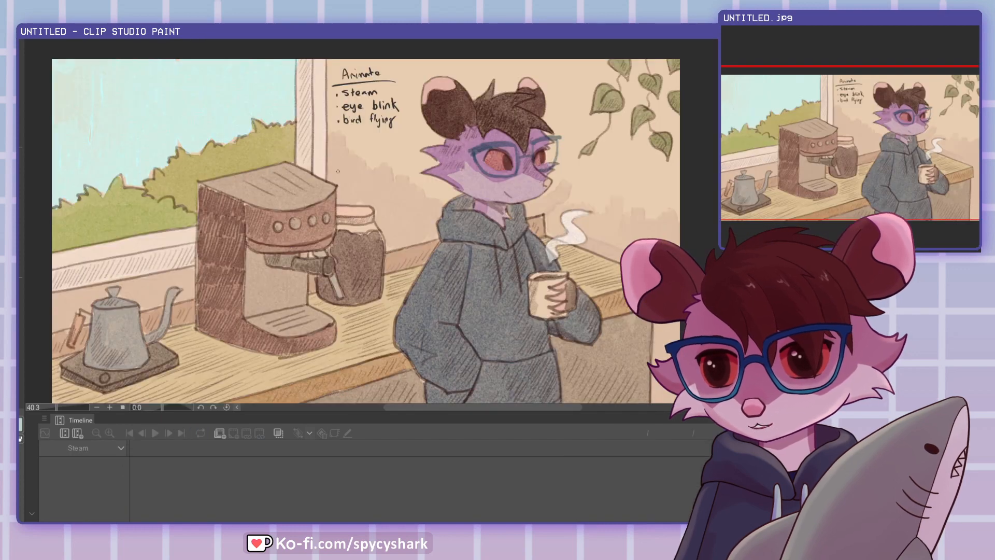
pyautogui.scroll(3, 425, 171)
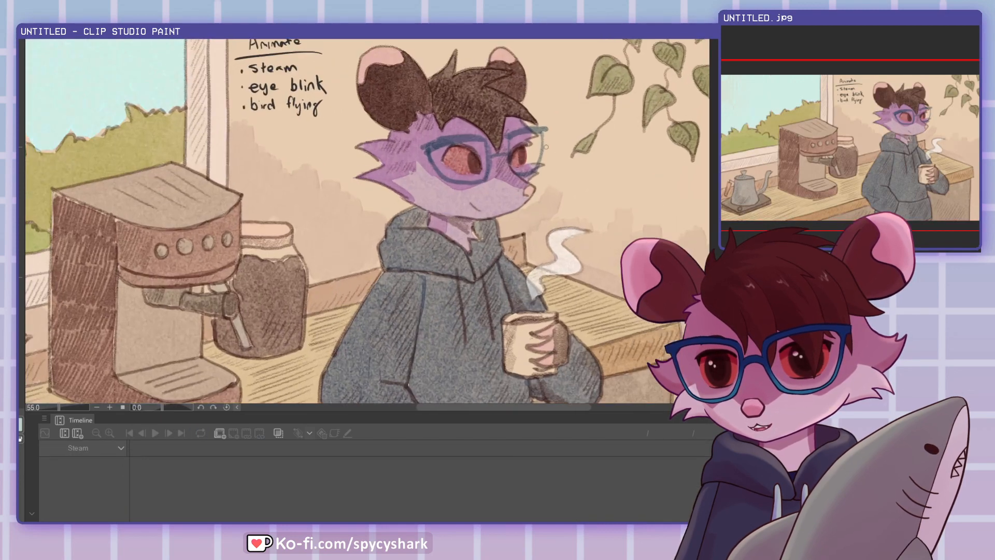
pyautogui.hotkey('ctrl', 'z')
pyautogui.hotkey('ctrl', 'y')
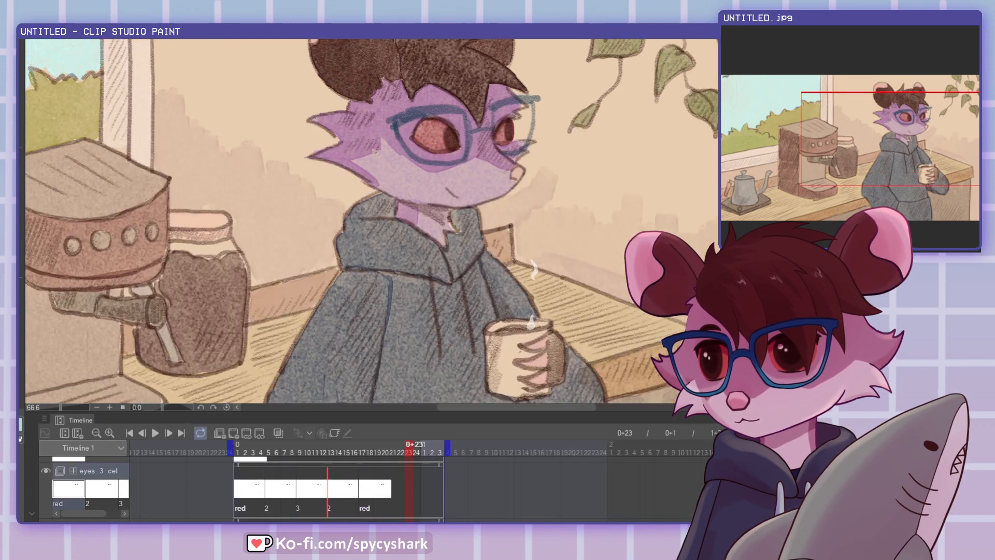
# Step: Try duplicating the glasses layer above the eyes folder to strengthen the frames, reviewing it in the loop, and undo the duplication
pyautogui.click(69, 459)
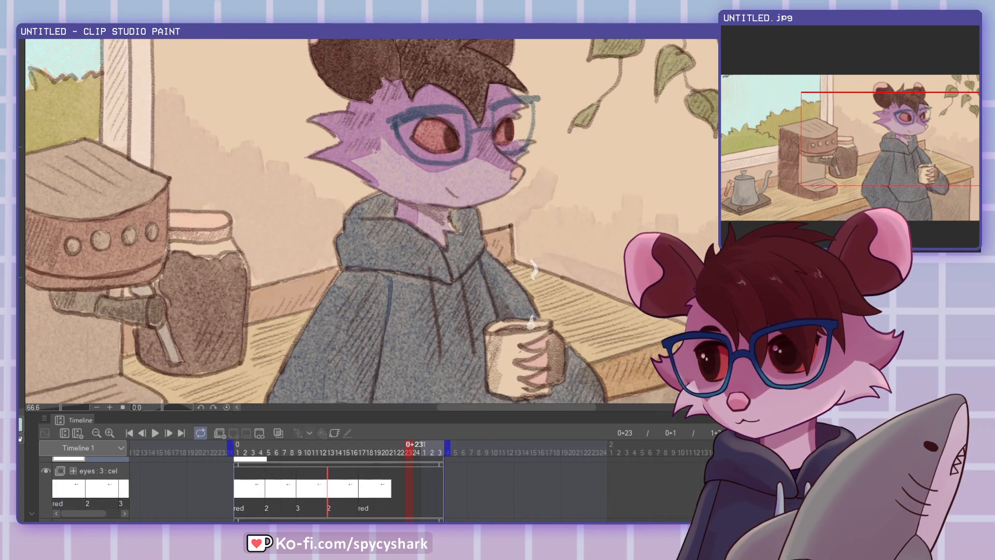
pyautogui.hotkey('alt', ']')
pyautogui.scroll(-2, 337, 275)
pyautogui.scroll(1, 305, 264)
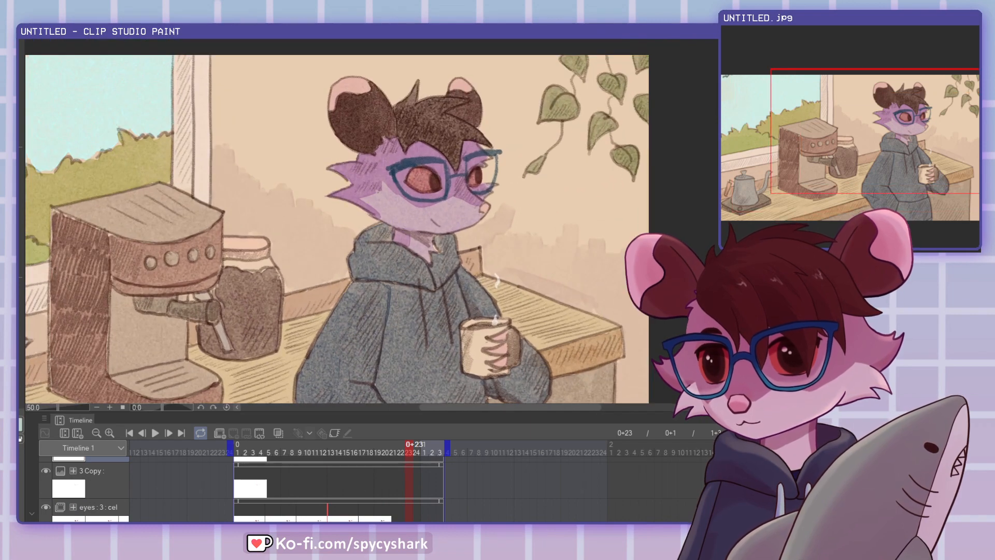
pyautogui.scroll(-1, 429, 282)
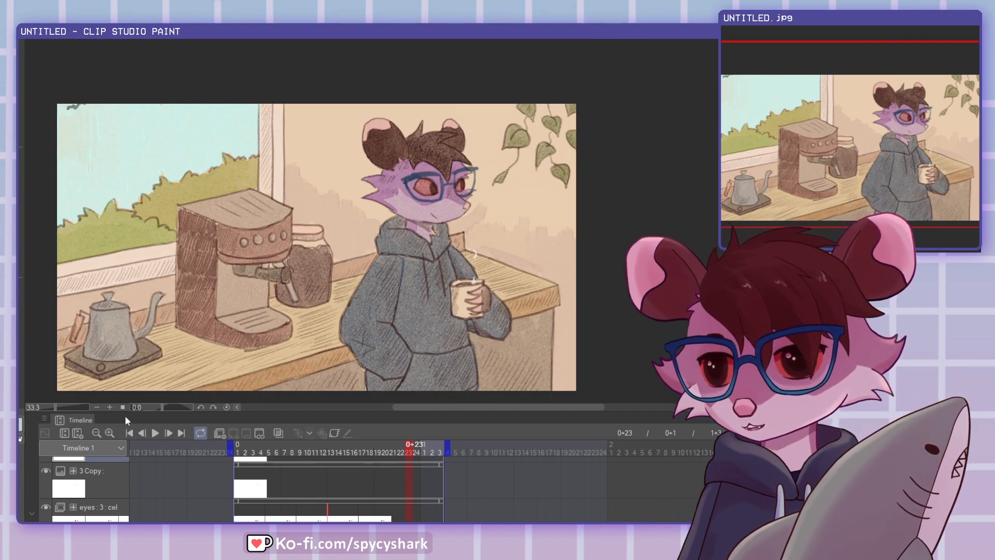
pyautogui.click(155, 433)
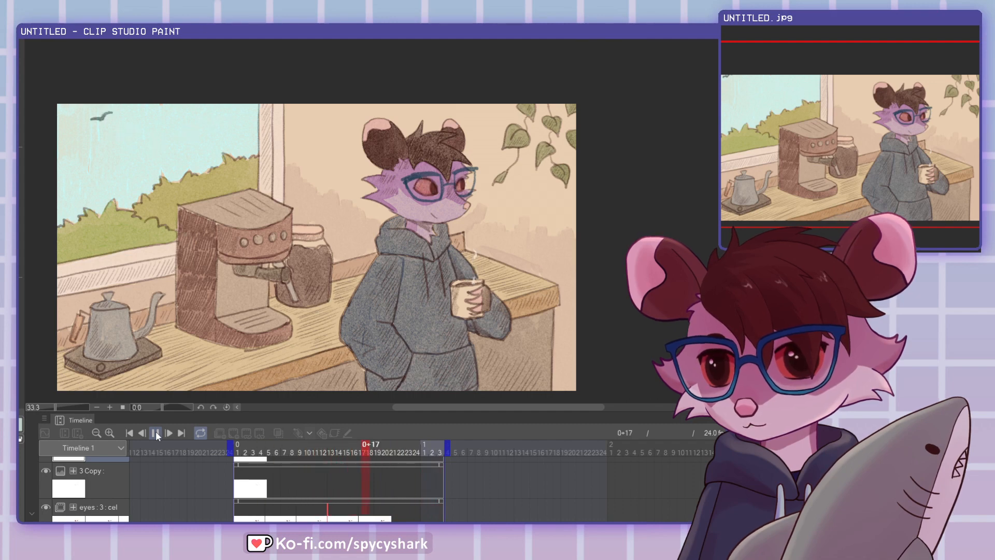
pyautogui.click(155, 434)
pyautogui.scroll(4, 408, 113)
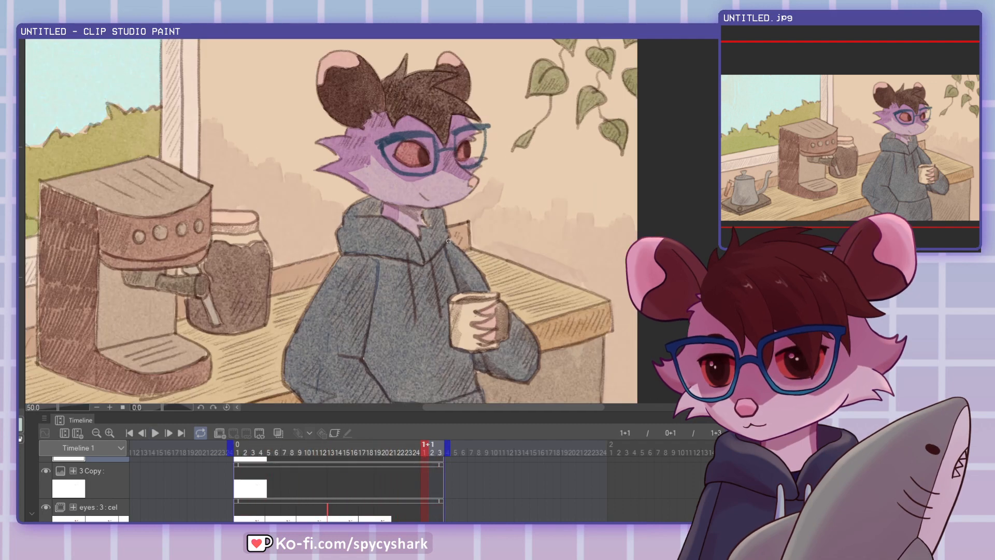
pyautogui.scroll(3, 408, 113)
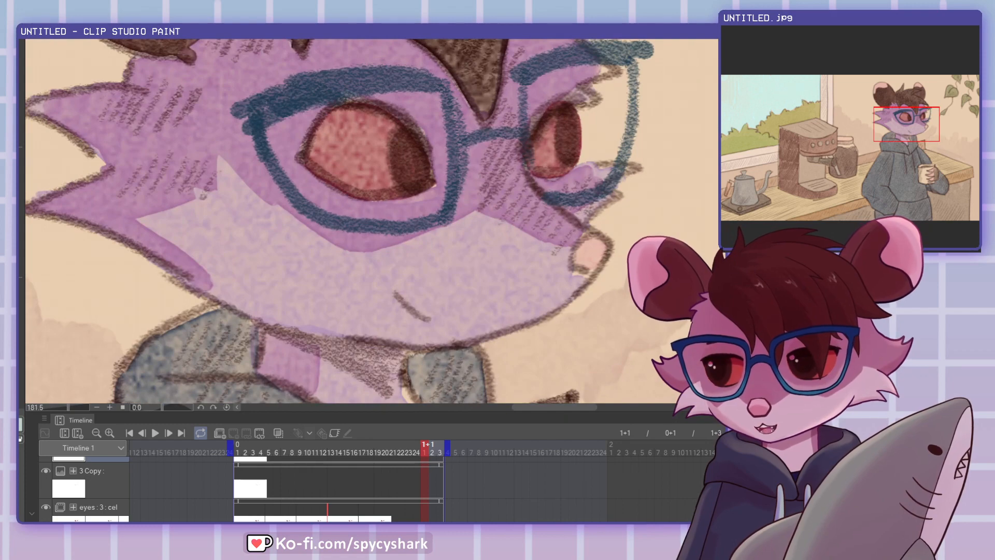
pyautogui.hotkey('ctrl', 'z')
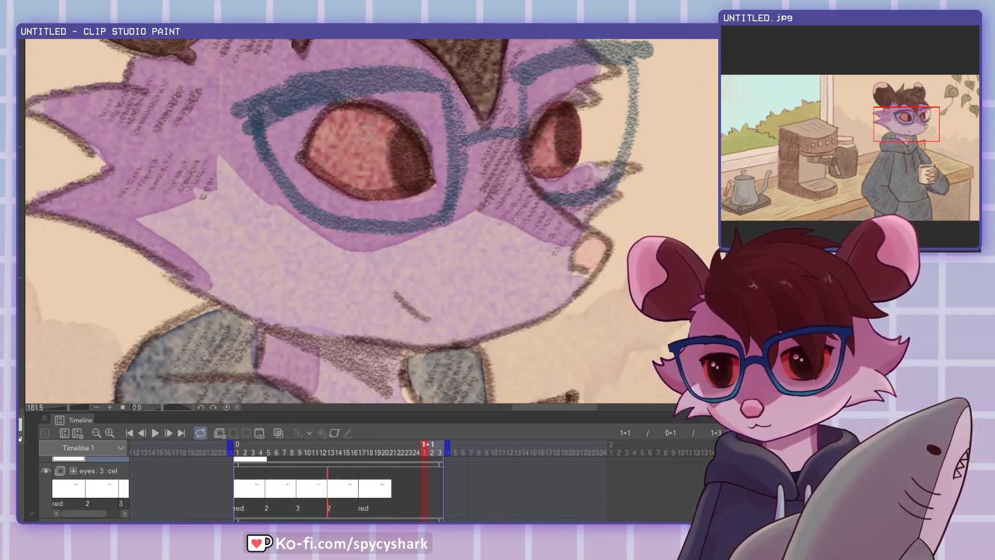
# Step: Flip between frames 0+9 and 0+13 to compare the closed and half-closed eyes up close
pyautogui.scroll(1, 355, 130)
pyautogui.click(262, 433)
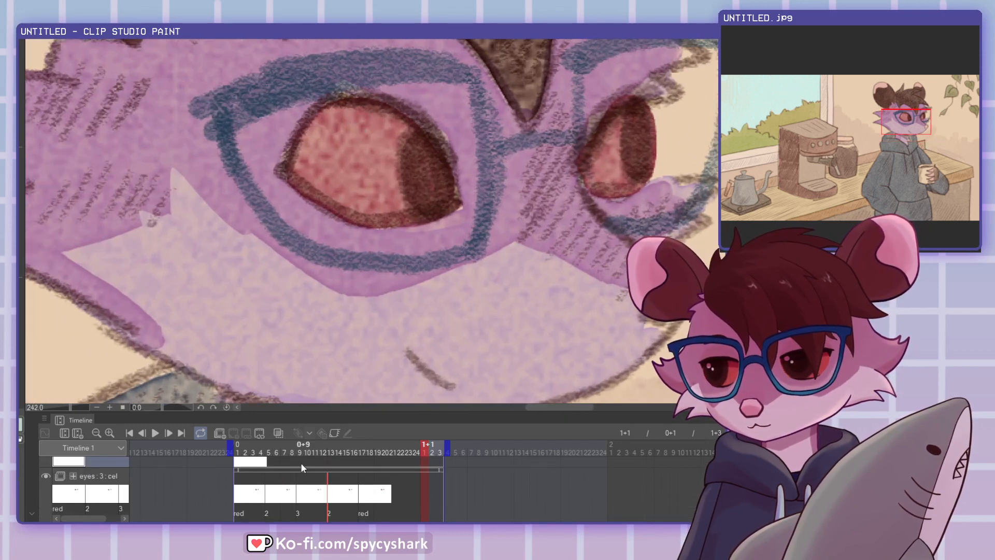
pyautogui.click(68, 493)
pyautogui.click(331, 453)
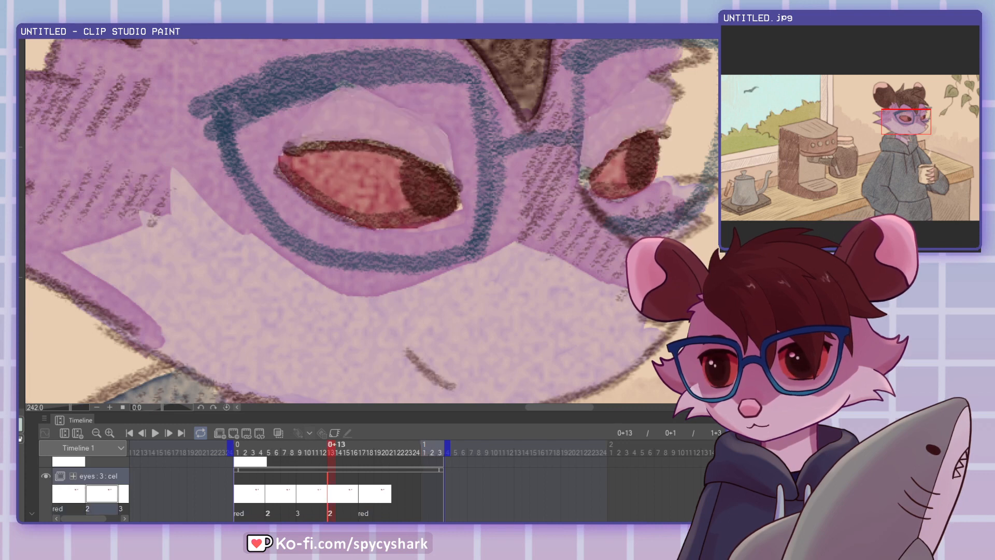
pyautogui.click(300, 453)
pyautogui.click(331, 452)
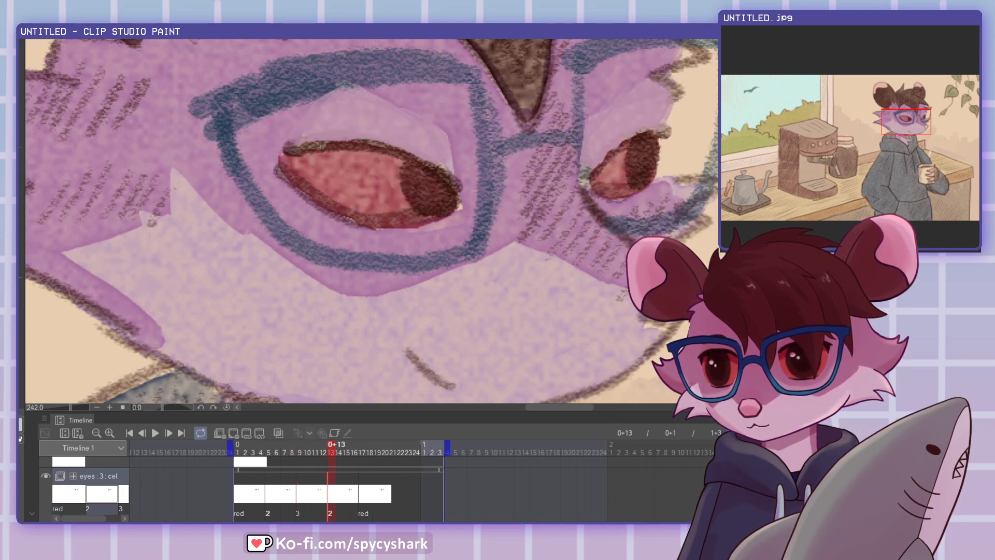
pyautogui.click(300, 453)
pyautogui.click(331, 452)
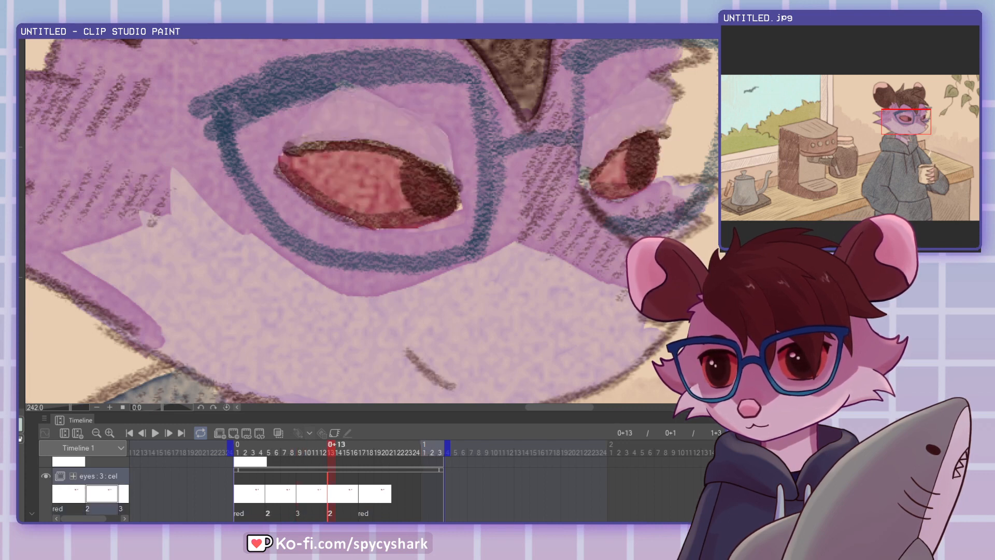
# Step: Duplicate the glasses layer above the eyes folder once more while on frame 0+9
pyautogui.scroll(-12, 373, 190)
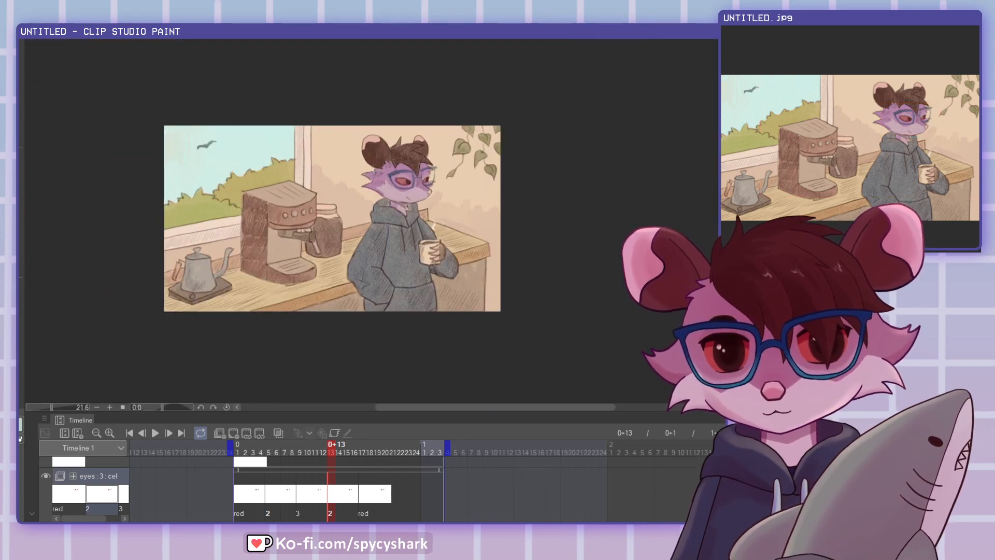
pyautogui.scroll(3, 374, 192)
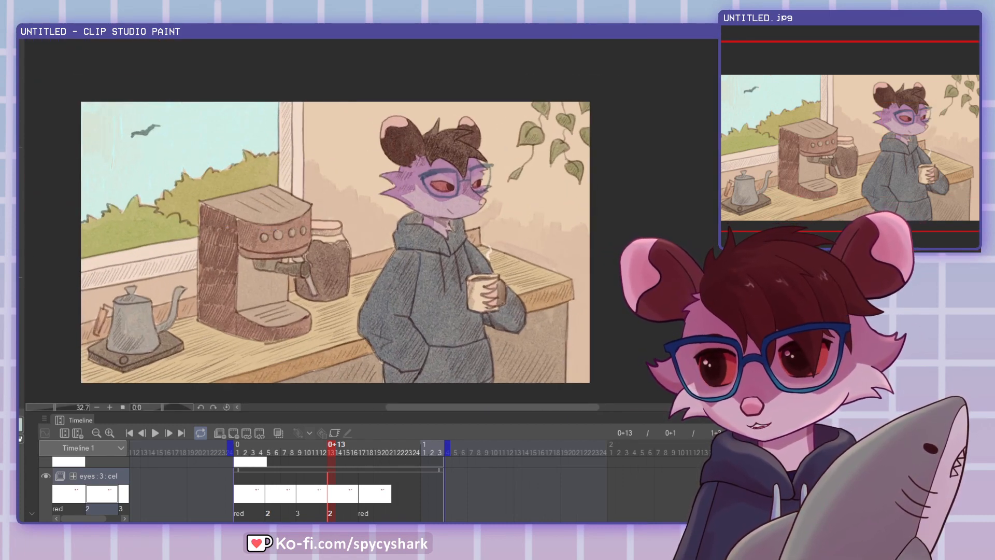
pyautogui.press('space')
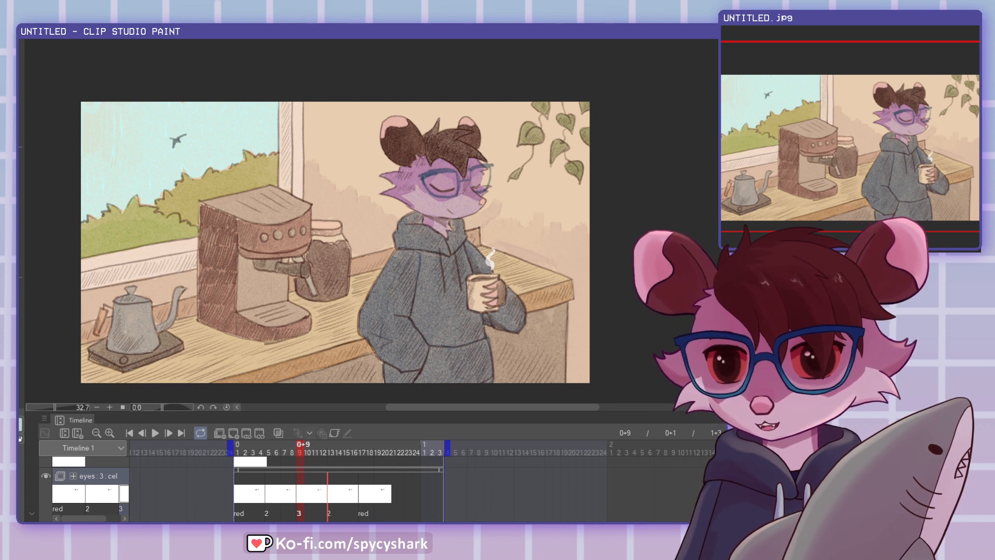
pyautogui.click(68, 462)
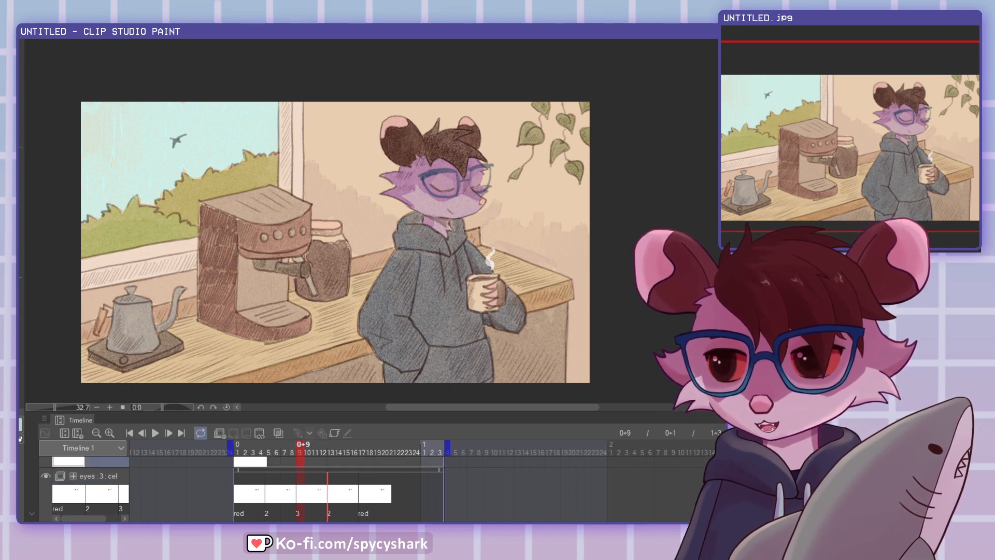
pyautogui.hotkey('ctrl', 'shift', 'n')
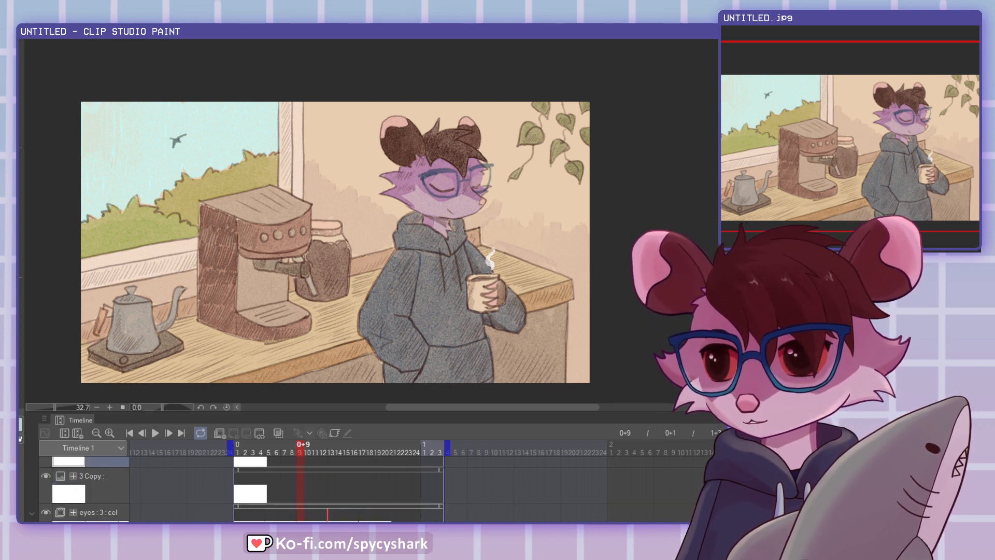
# Step: Examine the glasses over the closed eyes on frame 0+9, both up close and in the whole scene
pyautogui.scroll(7, 469, 147)
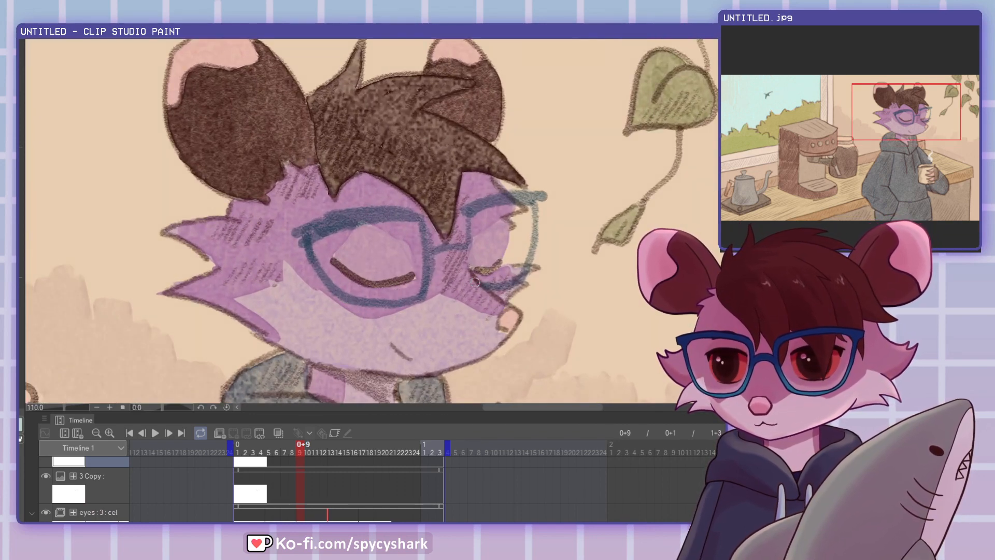
pyautogui.scroll(1, 457, 245)
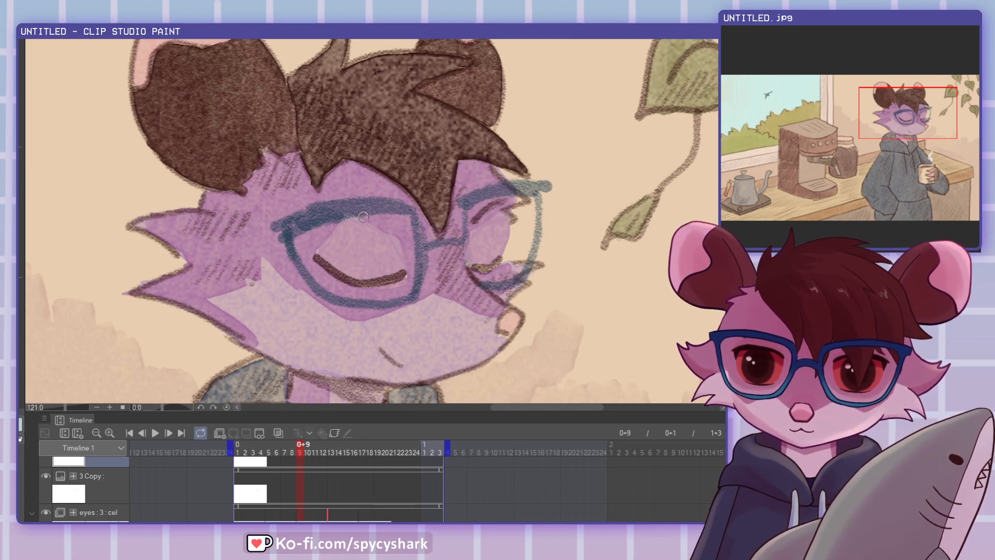
pyautogui.scroll(-4, 367, 218)
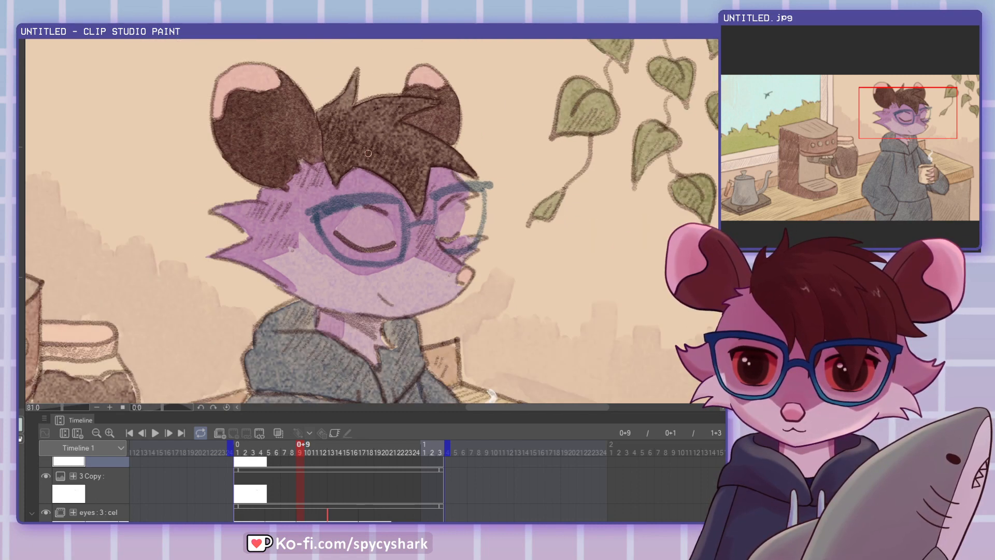
pyautogui.scroll(2, 383, 202)
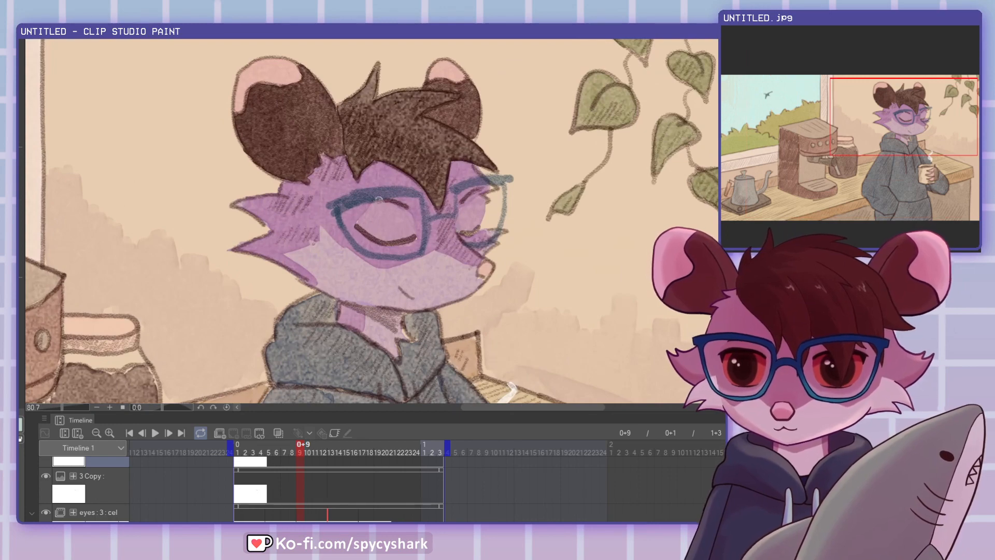
pyautogui.scroll(-1, 372, 176)
pyautogui.scroll(-2, 372, 175)
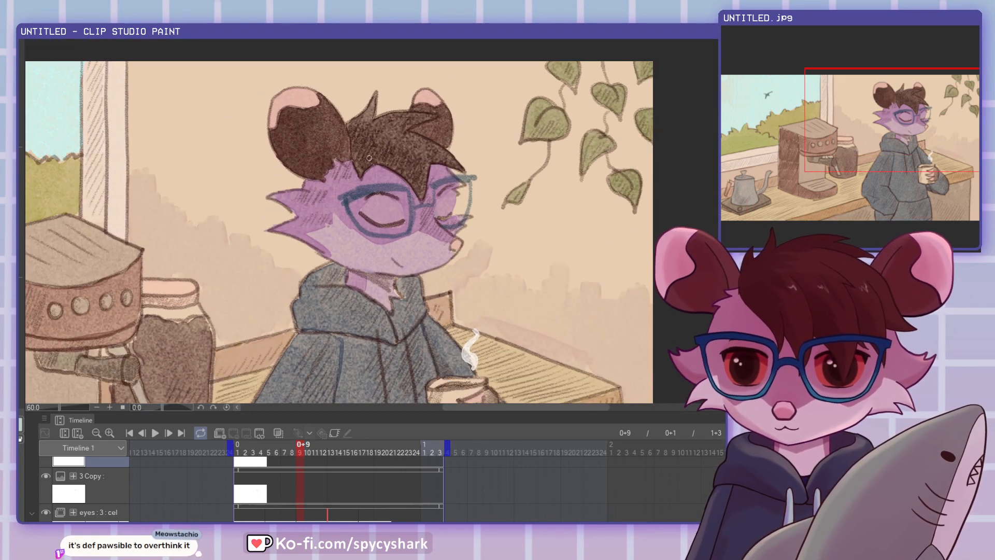
pyautogui.scroll(-4, 286, 218)
pyautogui.scroll(-2, 287, 218)
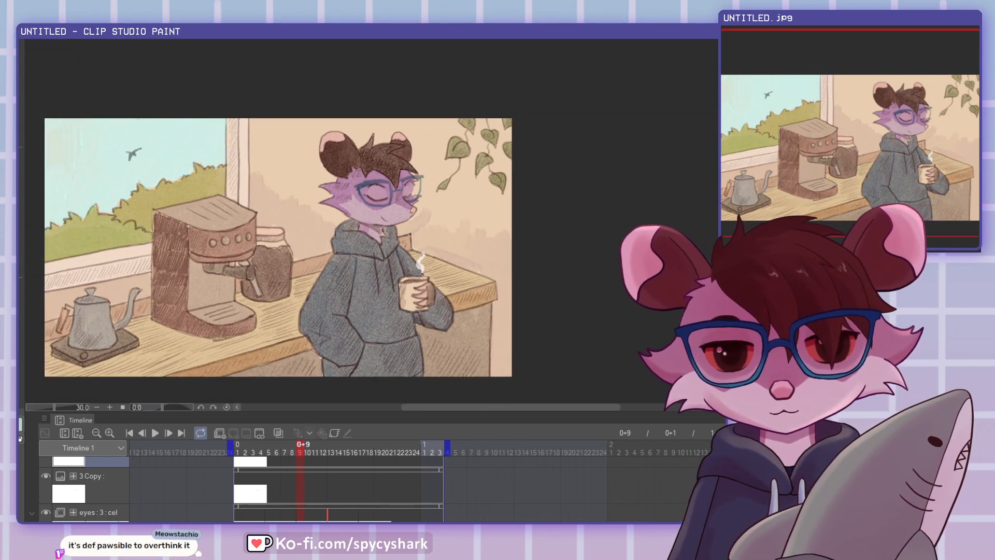
pyautogui.scroll(1, 286, 218)
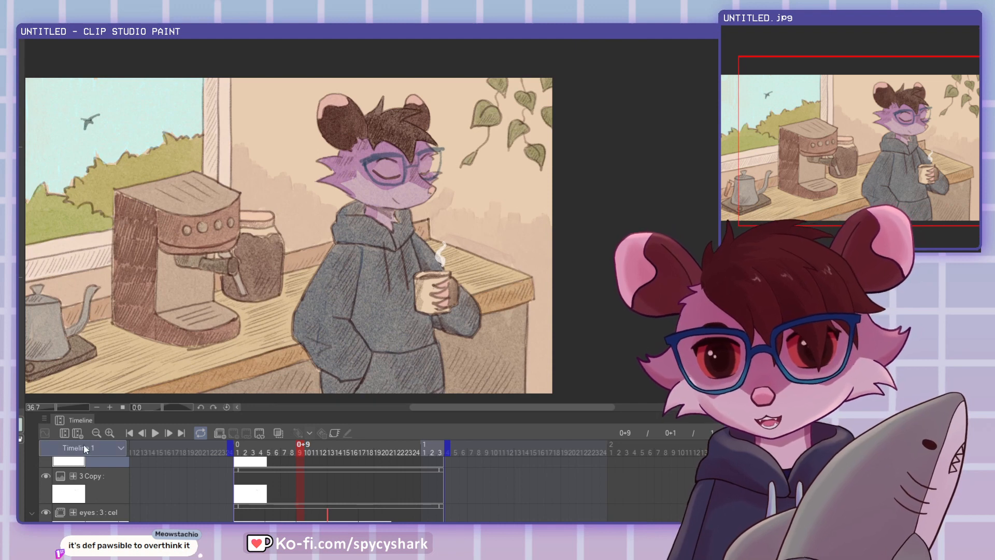
# Step: Play the scene twice, stopping each time on frame 1+3 to examine the glasses over the open eyes
pyautogui.click(156, 433)
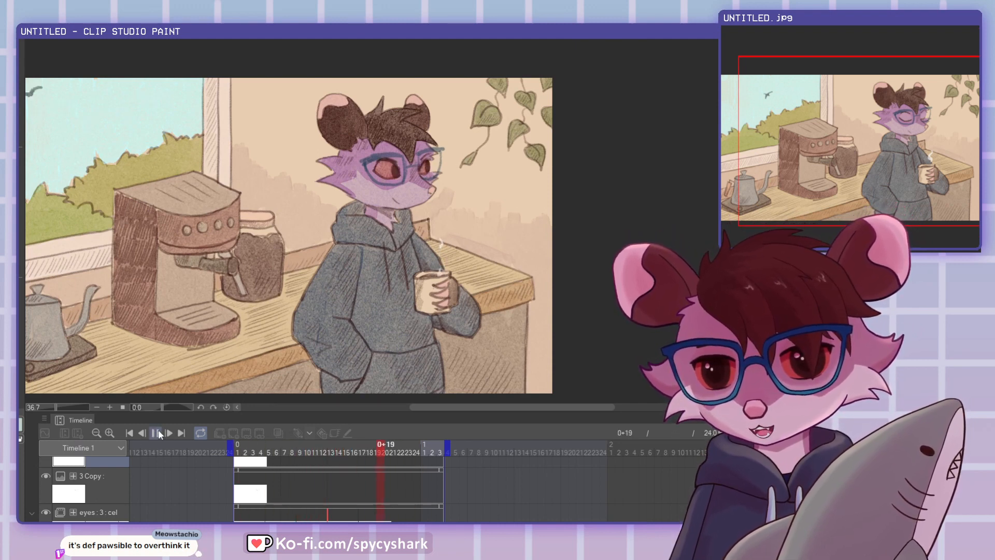
pyautogui.click(156, 433)
pyautogui.scroll(3, 338, 139)
pyautogui.scroll(1, 337, 139)
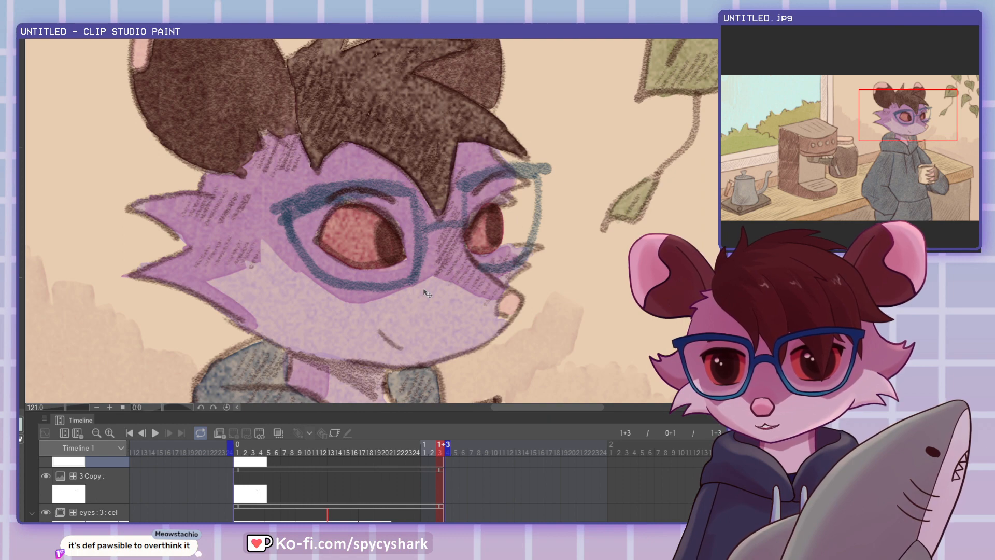
pyautogui.scroll(-3, 336, 213)
pyautogui.scroll(2, 336, 212)
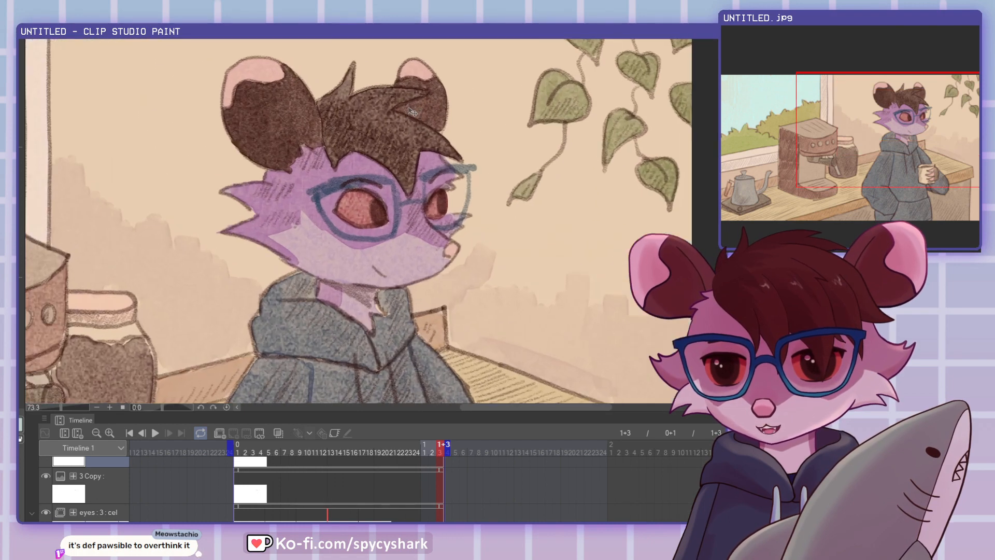
pyautogui.scroll(1, 346, 207)
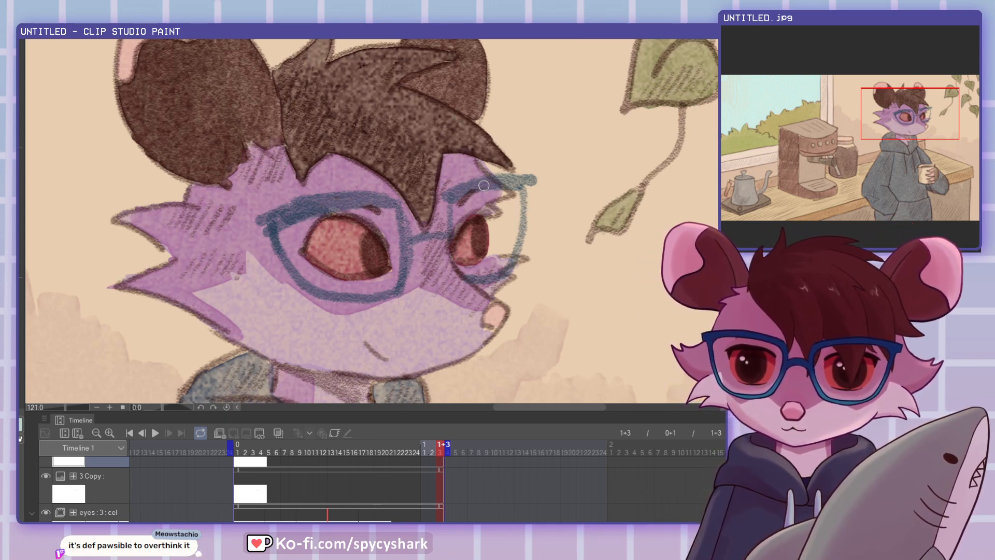
pyautogui.scroll(-5, 479, 186)
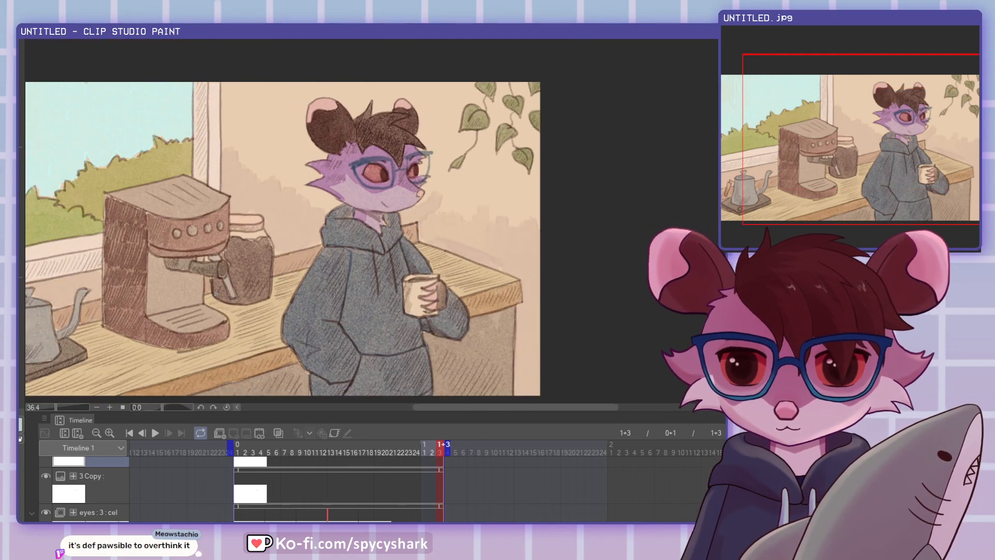
pyautogui.click(153, 433)
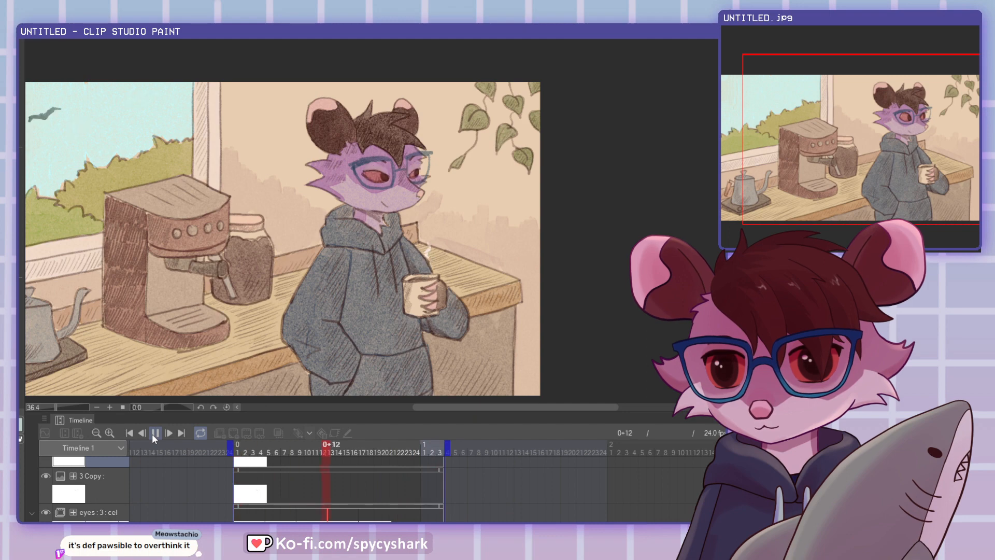
pyautogui.click(153, 434)
pyautogui.scroll(8, 379, 147)
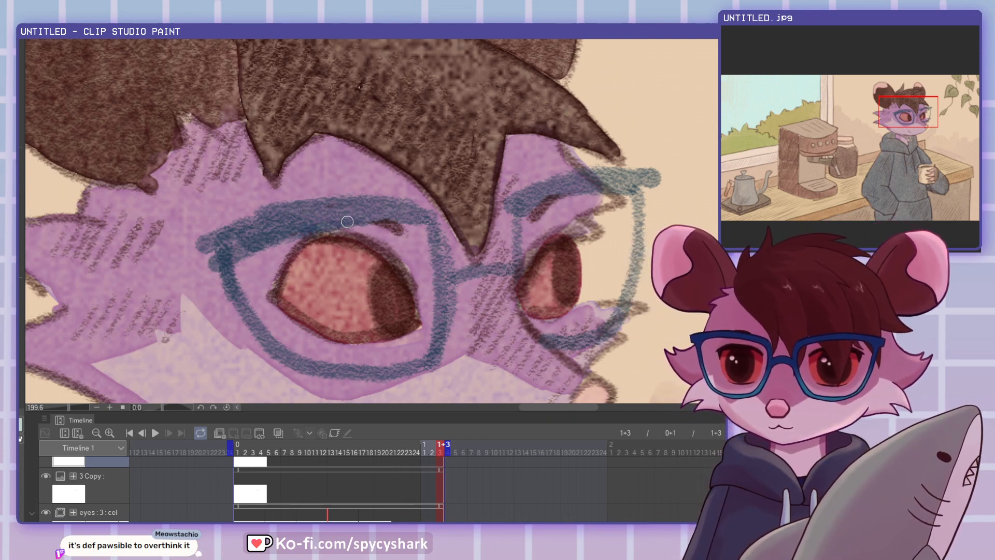
pyautogui.scroll(-5, 284, 242)
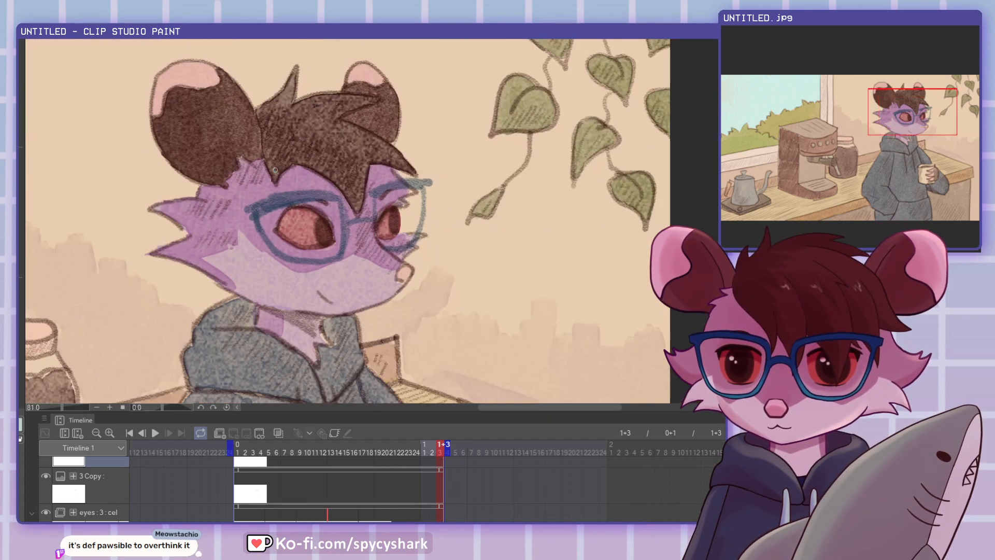
# Step: Replay the kitchen scene in a loop to review the blink, glasses, bird and steam at full view
pyautogui.click(155, 433)
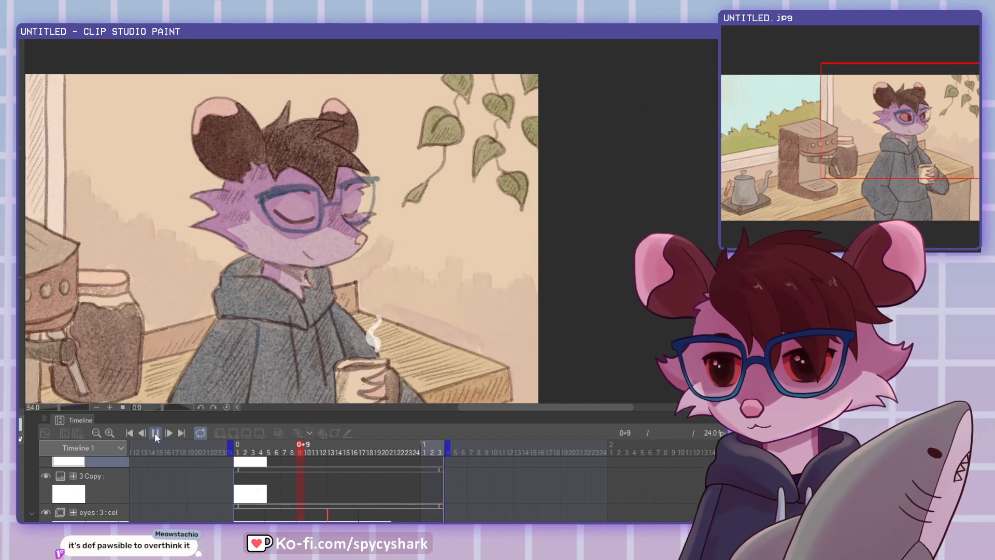
pyautogui.scroll(-1, 581, 181)
pyautogui.scroll(-2, 582, 182)
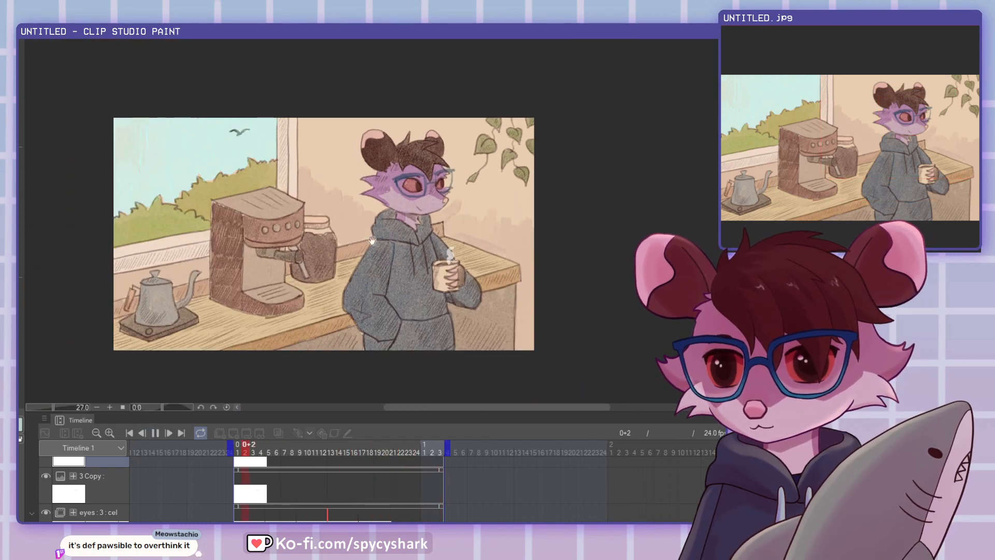
pyautogui.scroll(1, 311, 244)
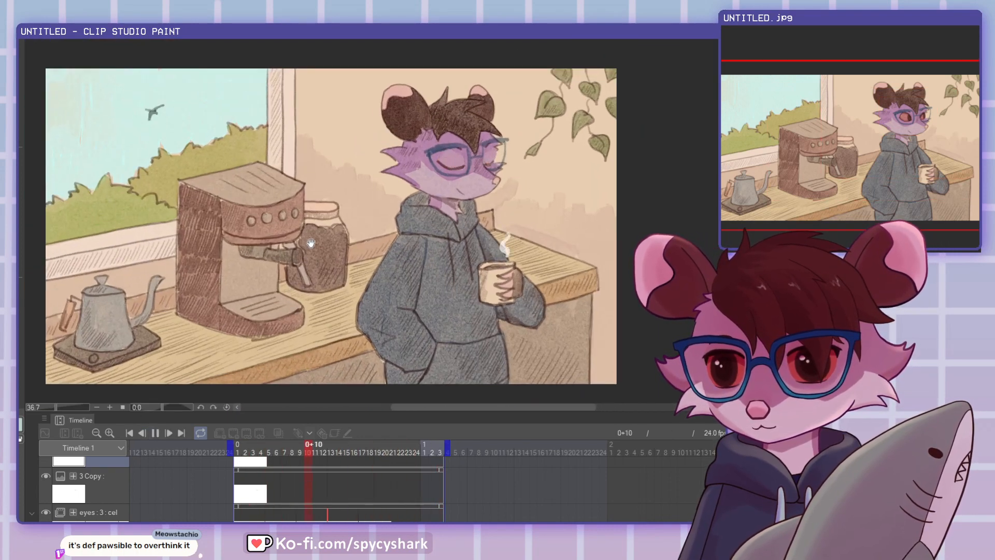
pyautogui.click(155, 433)
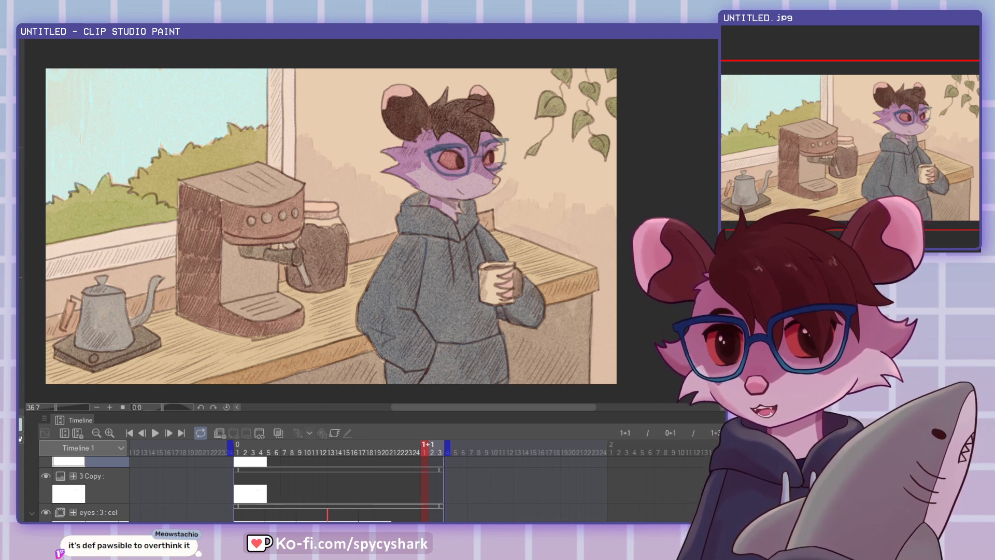
pyautogui.click(155, 433)
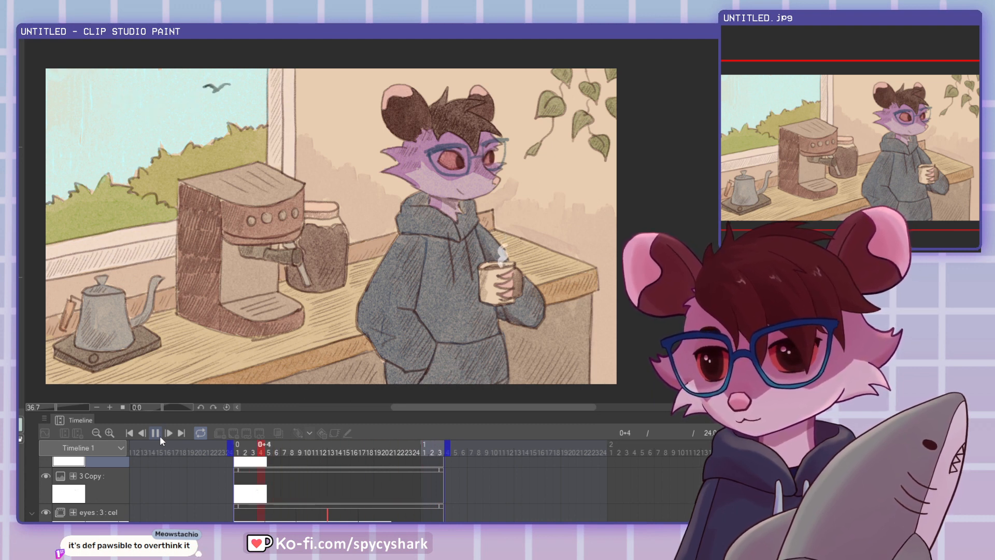
pyautogui.click(160, 436)
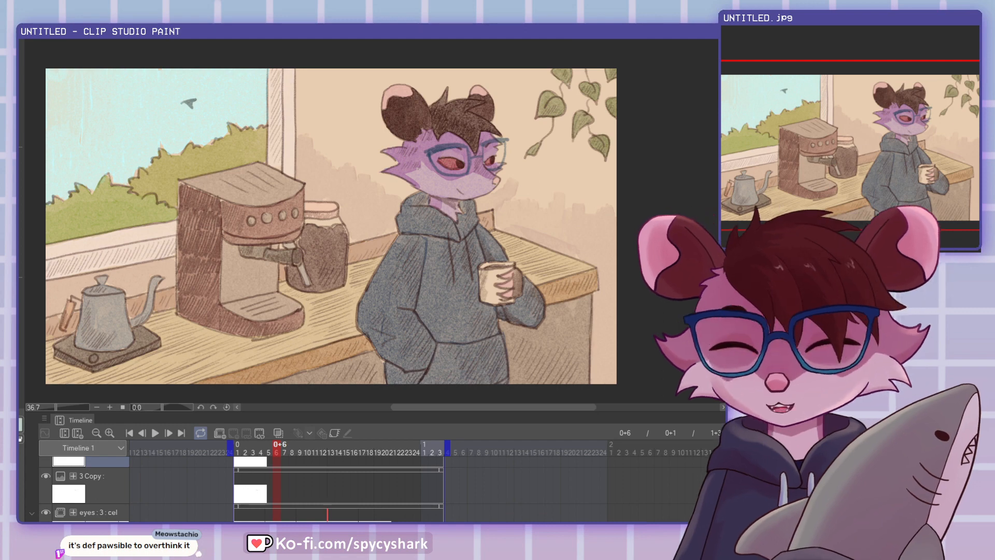
# Step: Examine frame 0+6, from the whole kitchen down to the fingers around the mug
pyautogui.scroll(-2, 159, 194)
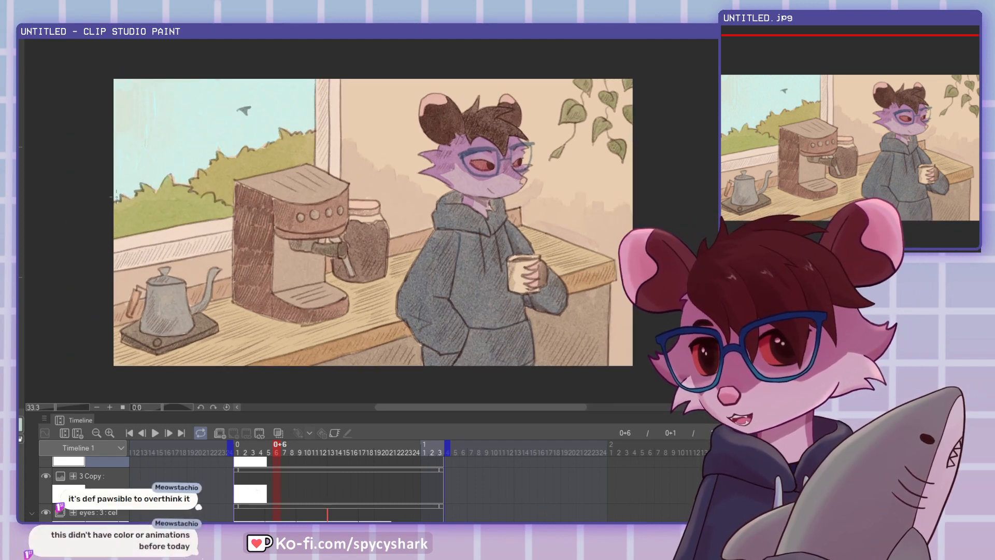
pyautogui.scroll(2, 151, 192)
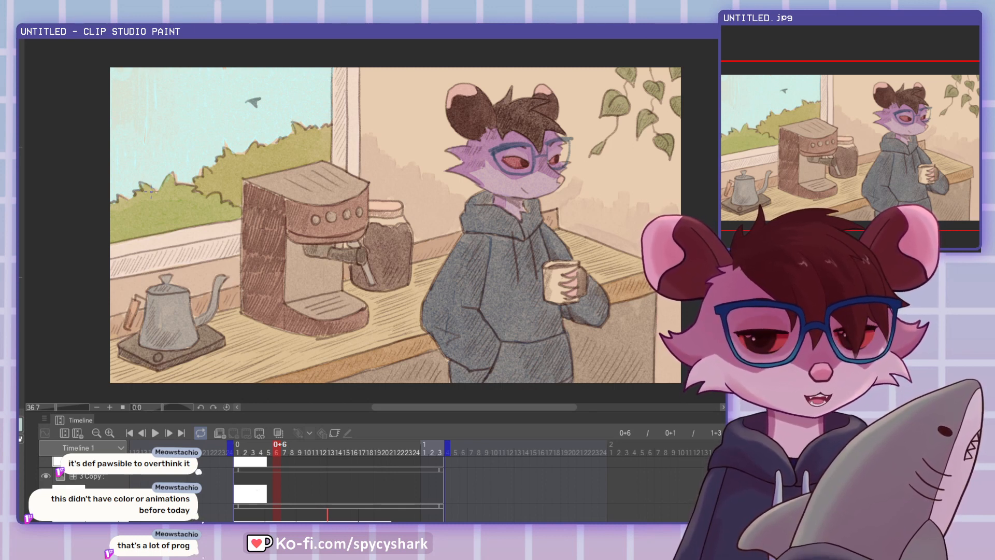
pyautogui.scroll(-1, 161, 186)
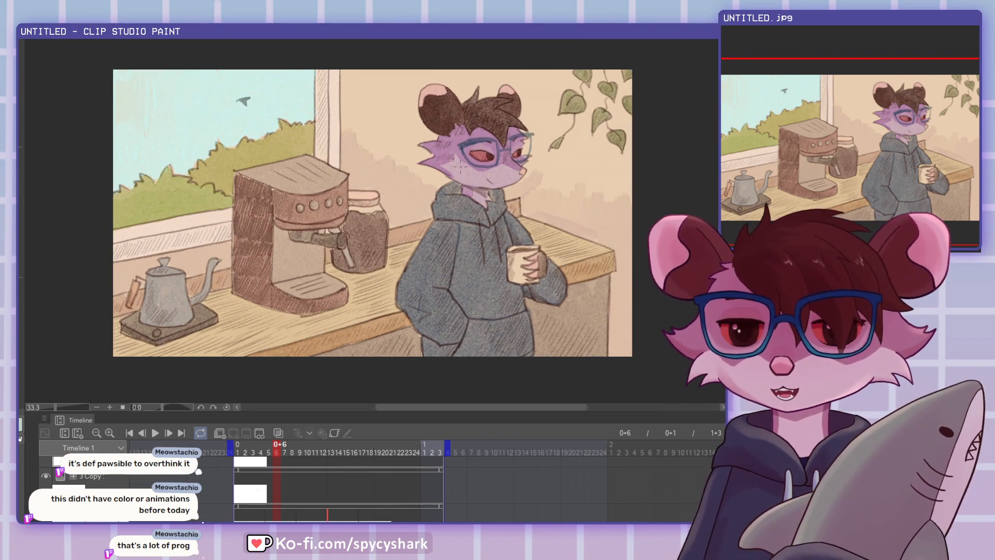
pyautogui.scroll(7, 521, 262)
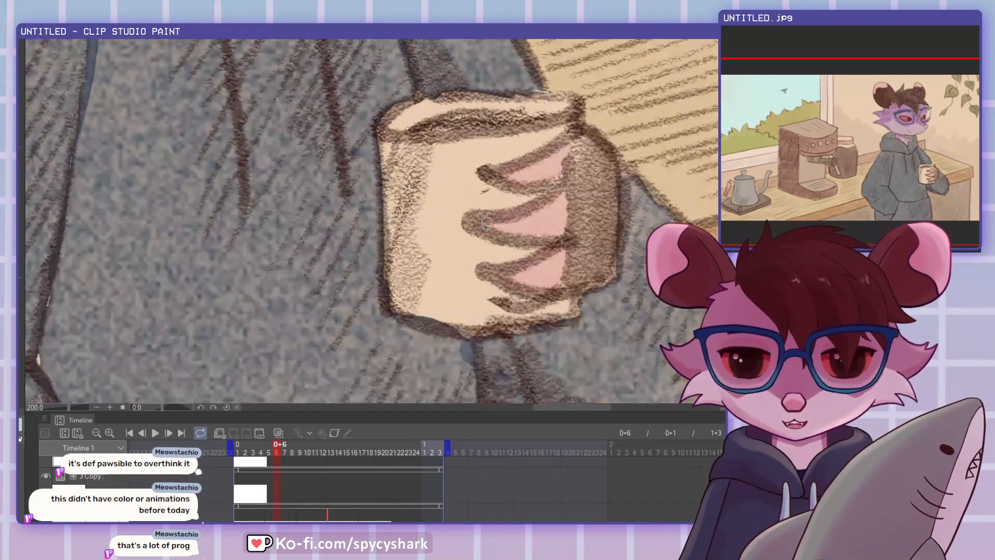
pyautogui.scroll(-8, 447, 222)
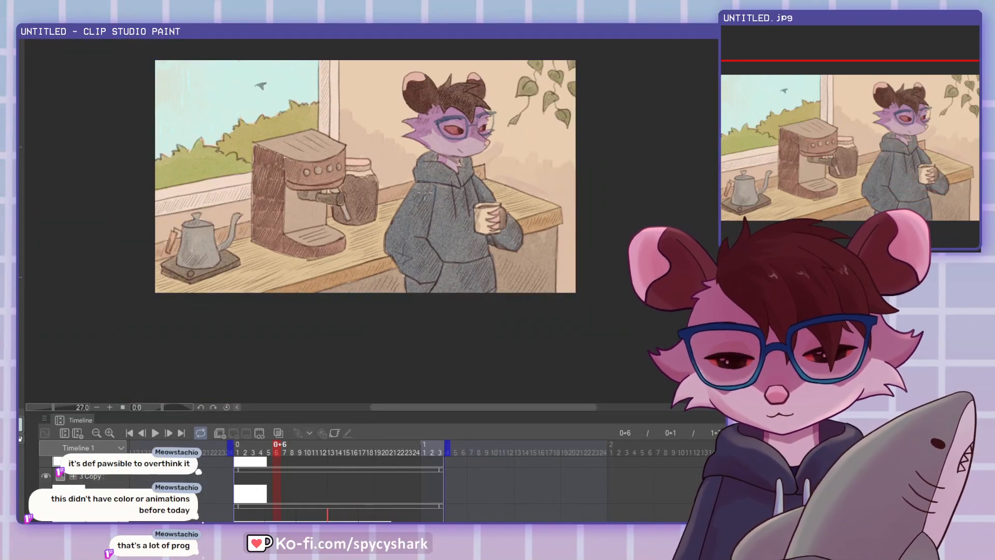
pyautogui.scroll(5, 506, 213)
pyautogui.scroll(-3, 503, 224)
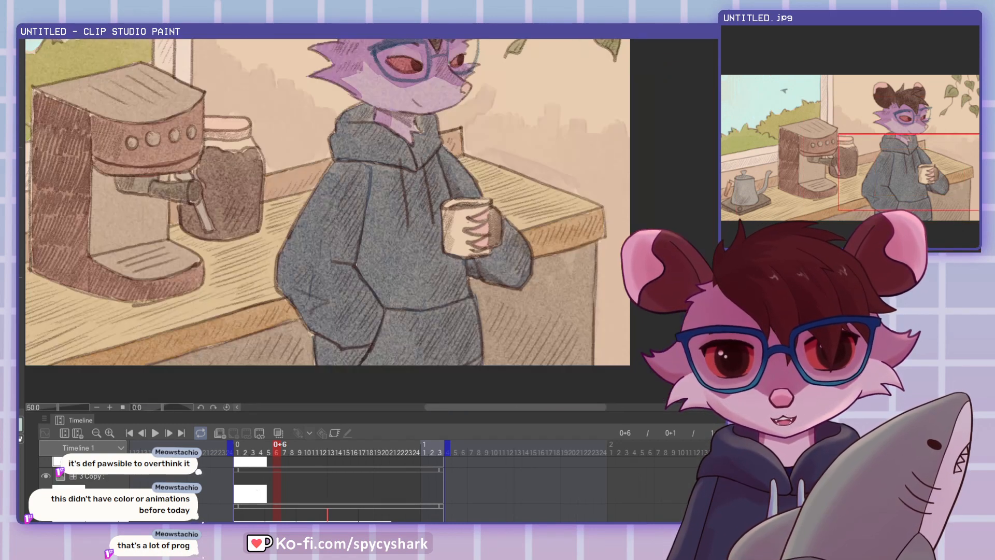
# Step: Open the still version with the Animate notes and examine the character, mug and steam
pyautogui.scroll(-2, 502, 224)
pyautogui.scroll(1, 503, 228)
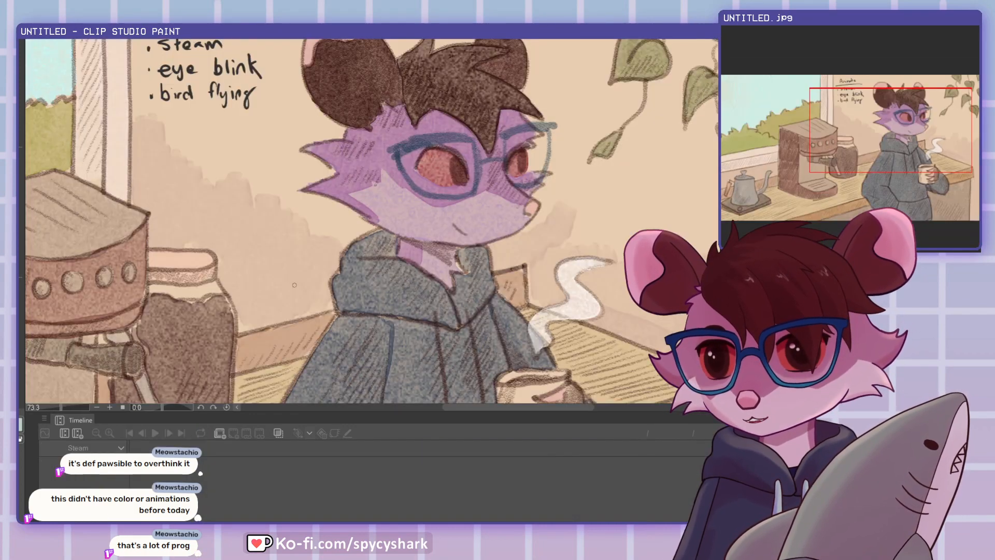
pyautogui.scroll(-3, 397, 306)
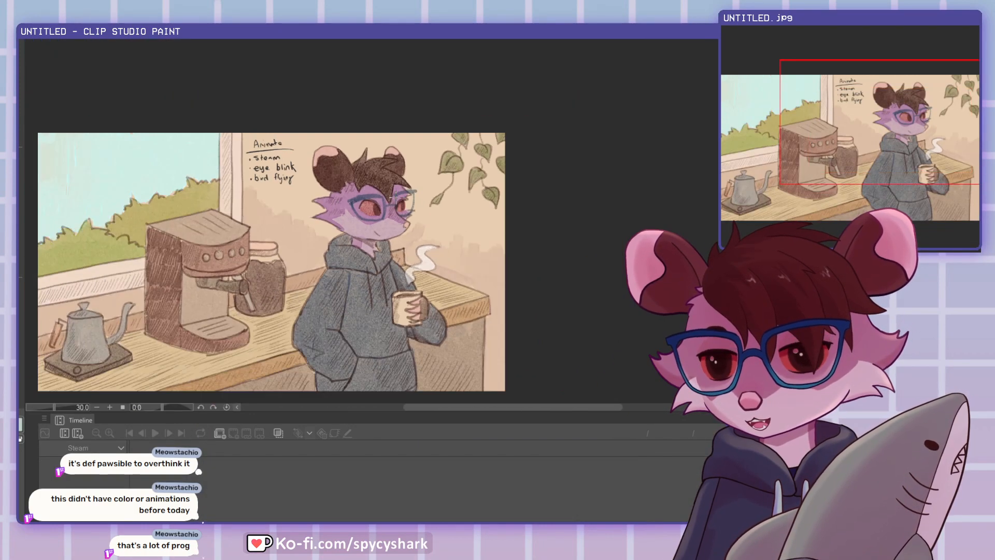
pyautogui.scroll(5, 379, 304)
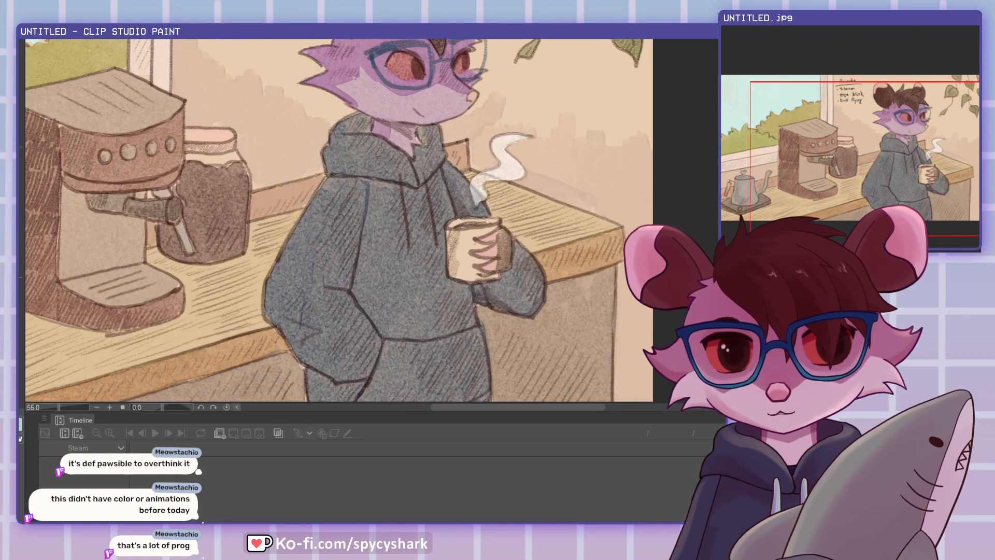
# Step: Paint the mug's front and rim purple around the fingers in the still version
pyautogui.scroll(-5, 430, 244)
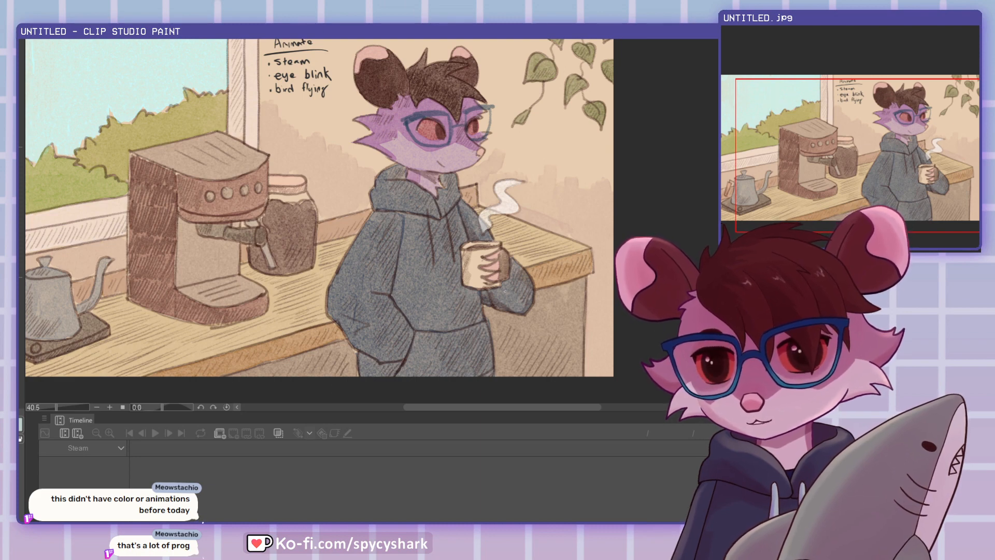
pyautogui.scroll(5, 505, 238)
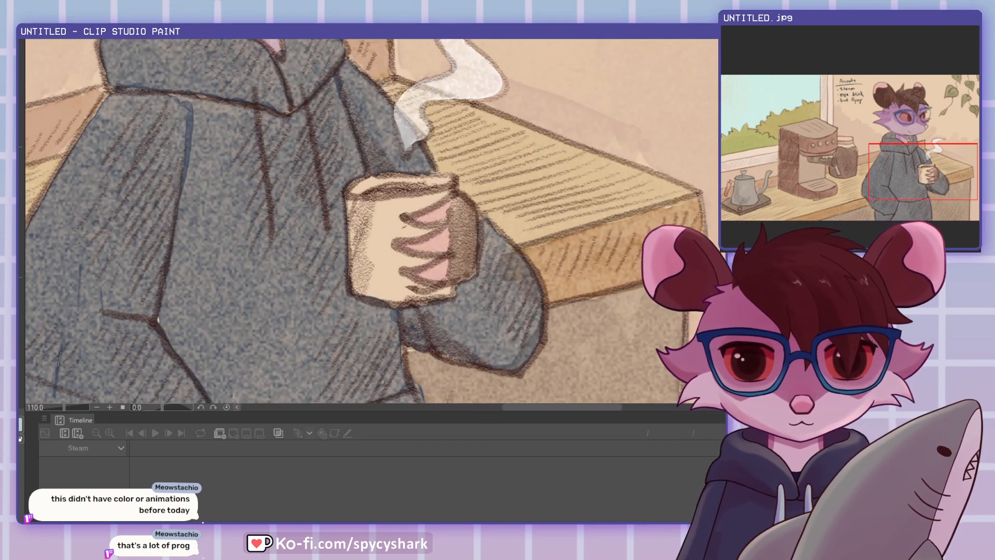
pyautogui.moveTo(365, 240)
pyautogui.mouseDown()
pyautogui.moveTo(383, 212)
pyautogui.moveTo(370, 207)
pyautogui.moveTo(442, 195)
pyautogui.moveTo(382, 221)
pyautogui.moveTo(420, 232)
pyautogui.moveTo(378, 226)
pyautogui.moveTo(360, 236)
pyautogui.moveTo(366, 285)
pyautogui.moveTo(384, 255)
pyautogui.moveTo(430, 262)
pyautogui.moveTo(383, 266)
pyautogui.moveTo(441, 291)
pyautogui.moveTo(369, 286)
pyautogui.moveTo(399, 297)
pyautogui.mouseUp()
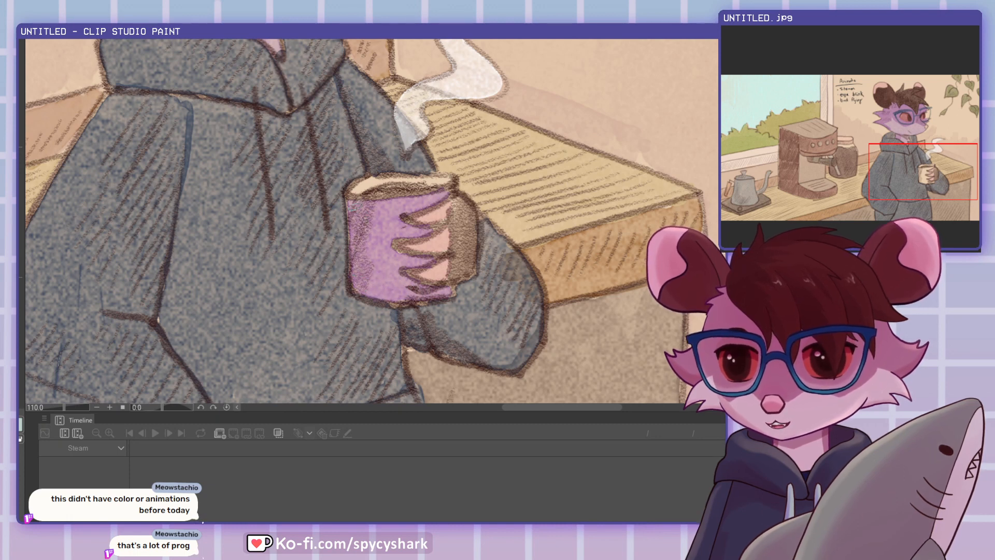
pyautogui.moveTo(361, 190)
pyautogui.mouseDown()
pyautogui.moveTo(440, 184)
pyautogui.moveTo(380, 182)
pyautogui.moveTo(353, 195)
pyautogui.moveTo(371, 182)
pyautogui.mouseUp()
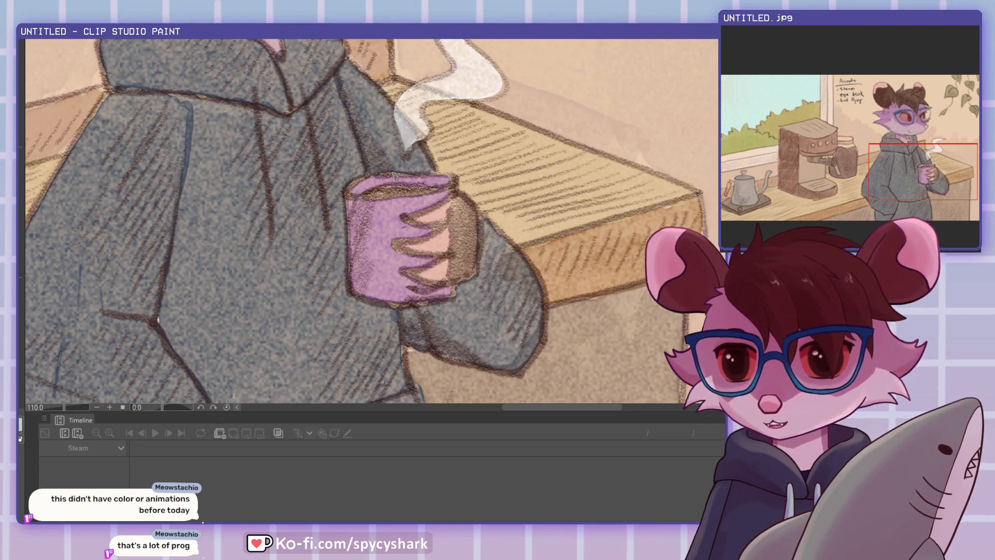
pyautogui.scroll(-5, 444, 322)
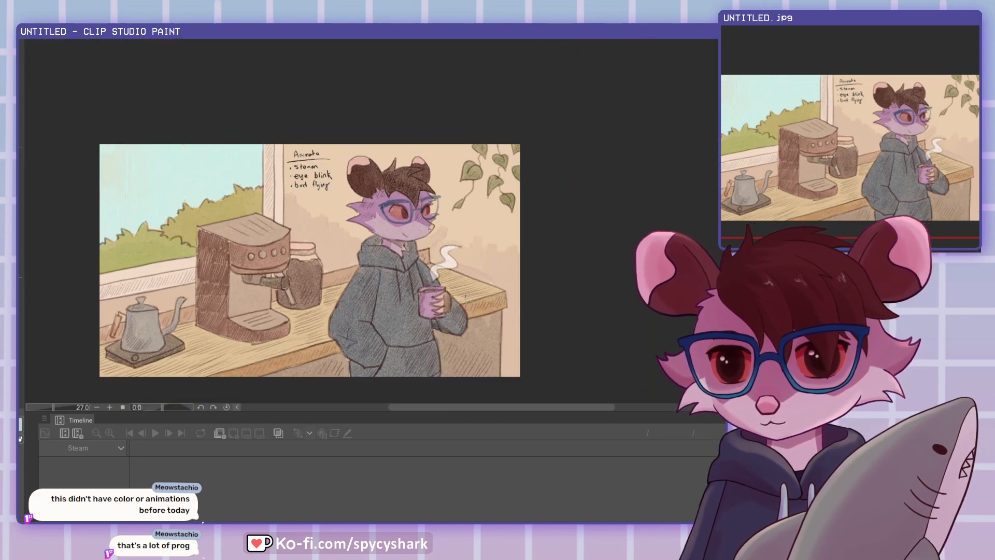
pyautogui.scroll(2, 466, 293)
pyautogui.scroll(3, 455, 320)
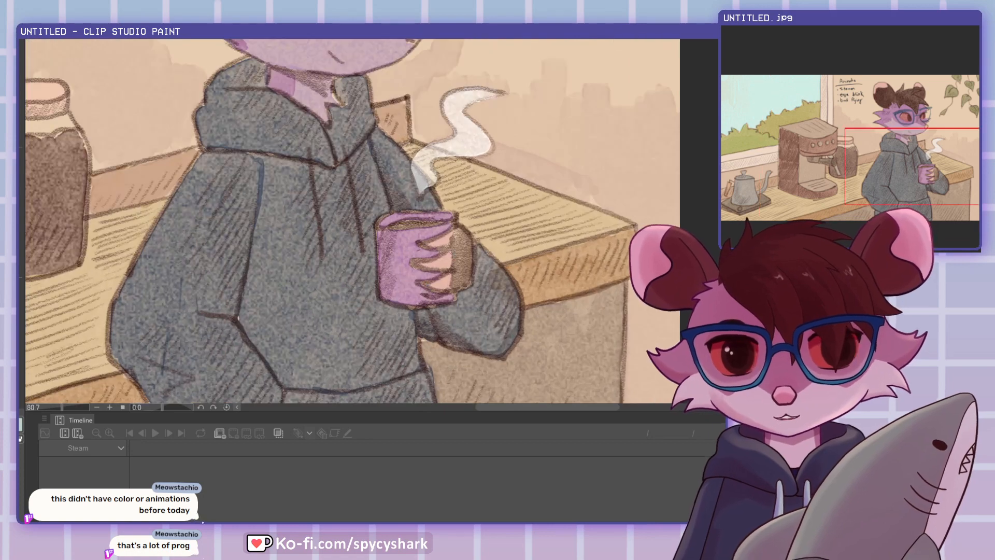
# Step: Change the purple mug to a dusty pink and judge the colour against the whole kitchen
pyautogui.scroll(-5, 467, 290)
pyautogui.scroll(1, 494, 258)
pyautogui.scroll(-1, 495, 257)
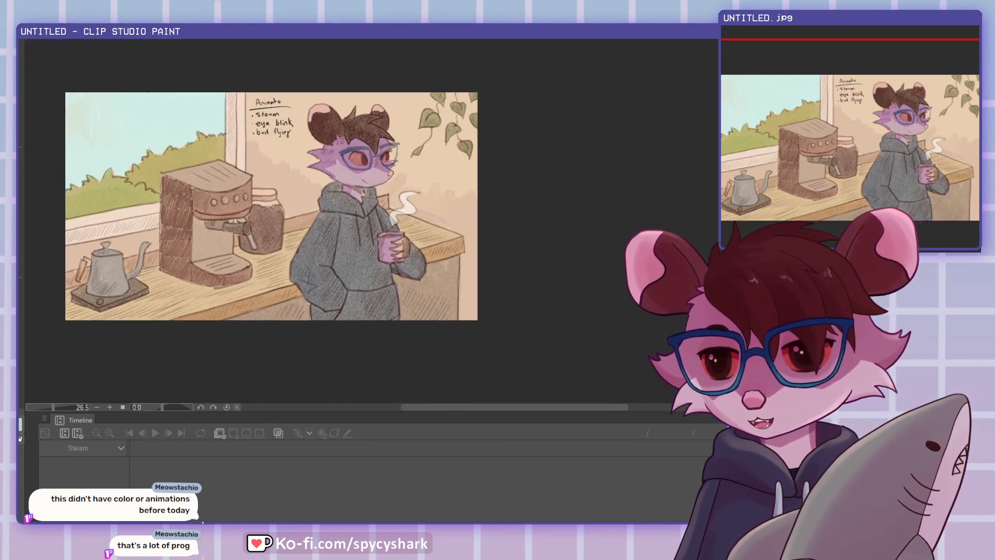
pyautogui.click(101, 294)
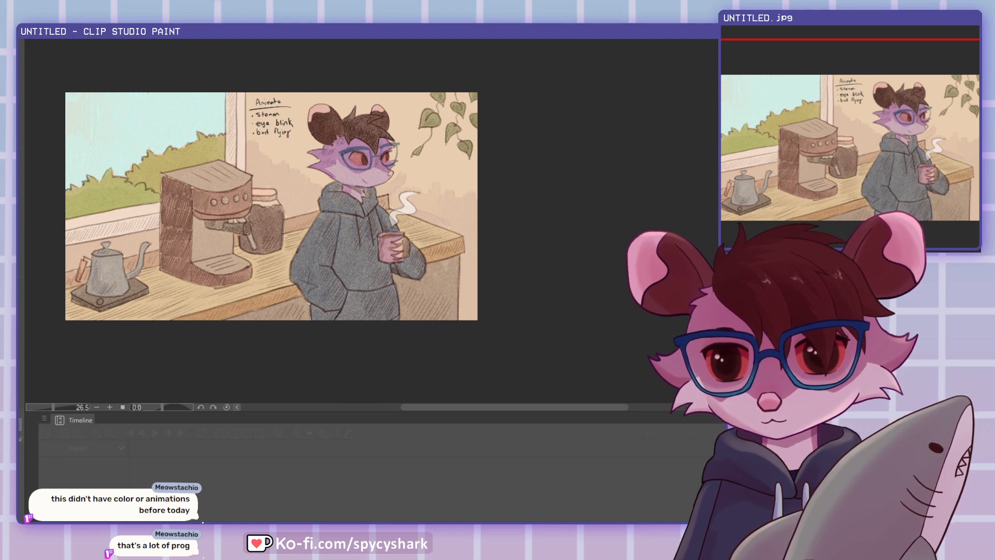
pyautogui.scroll(-2, 393, 274)
pyautogui.scroll(2, 230, 203)
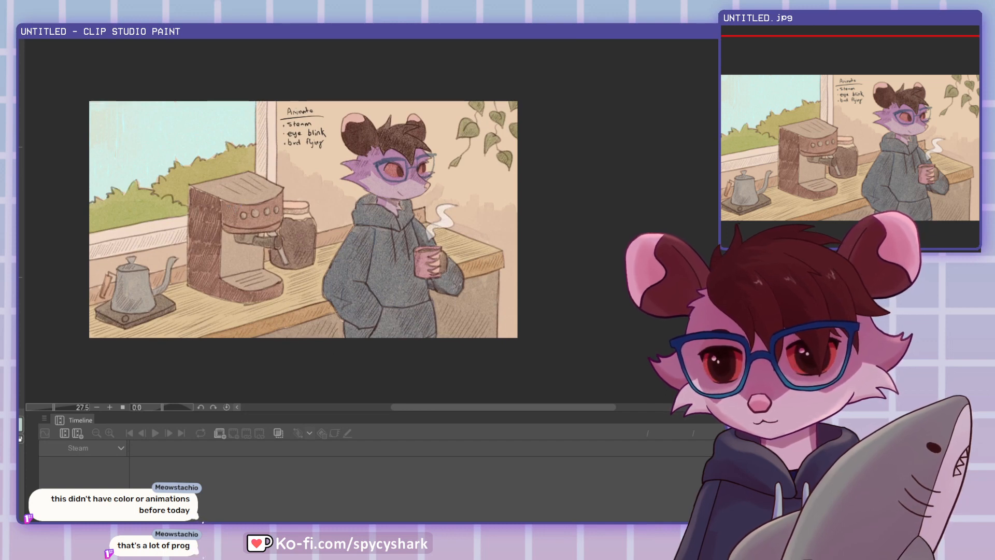
pyautogui.scroll(2, 333, 215)
pyautogui.scroll(-2, 510, 279)
pyautogui.scroll(2, 313, 224)
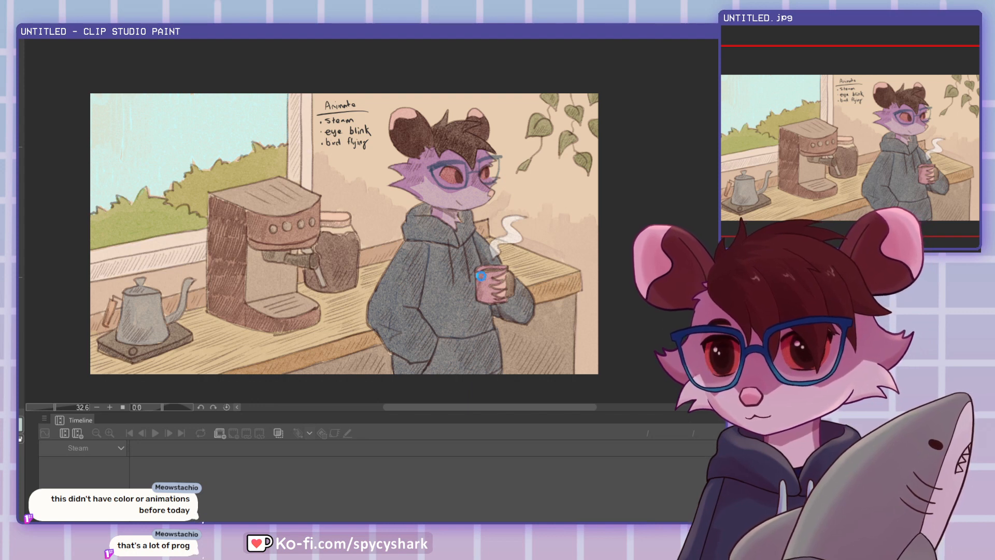
pyautogui.scroll(-1, 256, 202)
pyautogui.scroll(1, 354, 285)
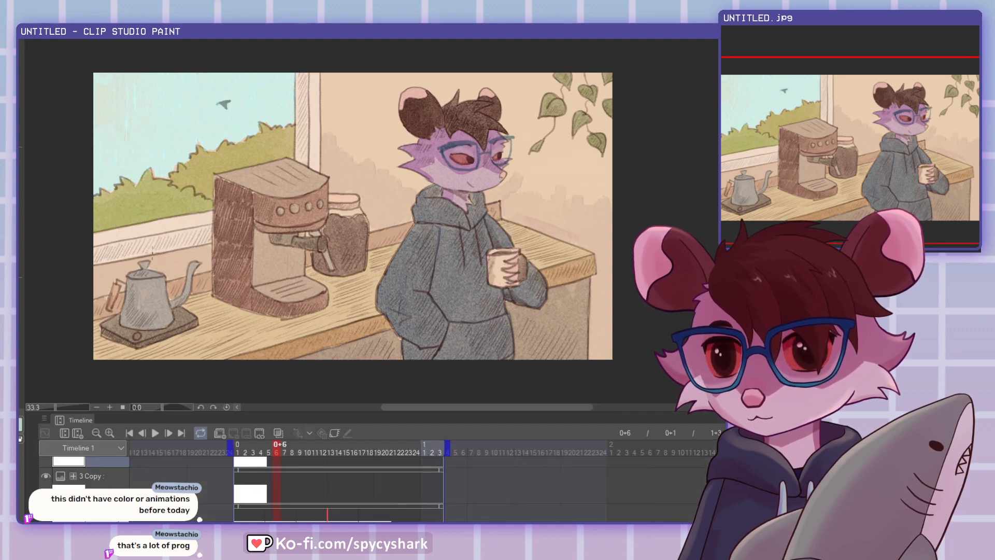
# Step: In the animated version, add a new animation folder next to the steam 3 layer and name it foliage
pyautogui.click(244, 483)
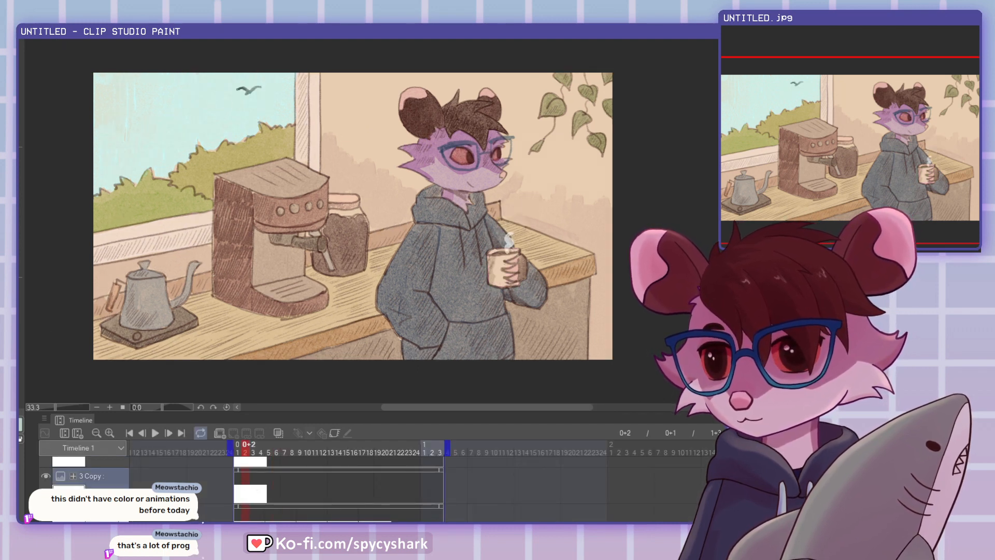
pyautogui.click(93, 513)
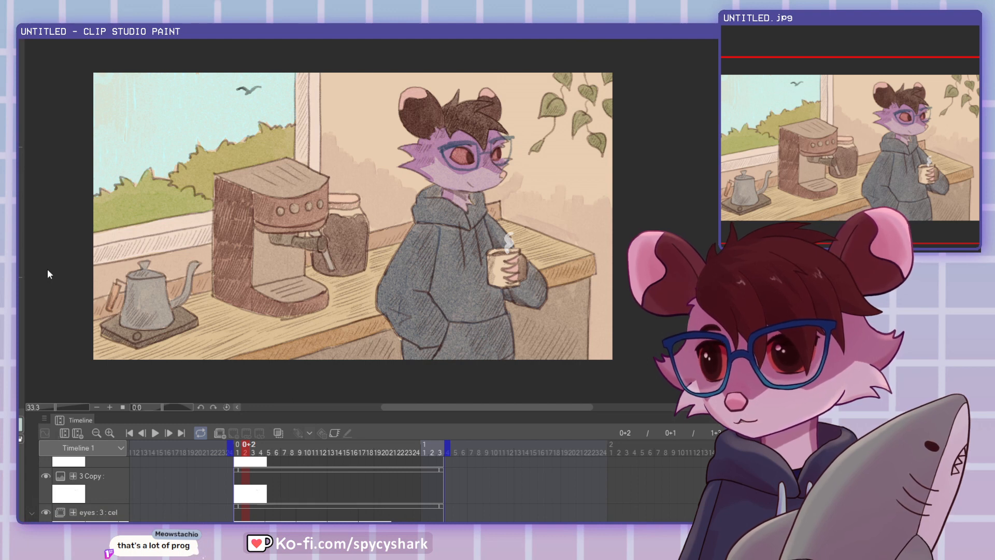
pyautogui.scroll(-2, 147, 479)
pyautogui.scroll(-5, 156, 466)
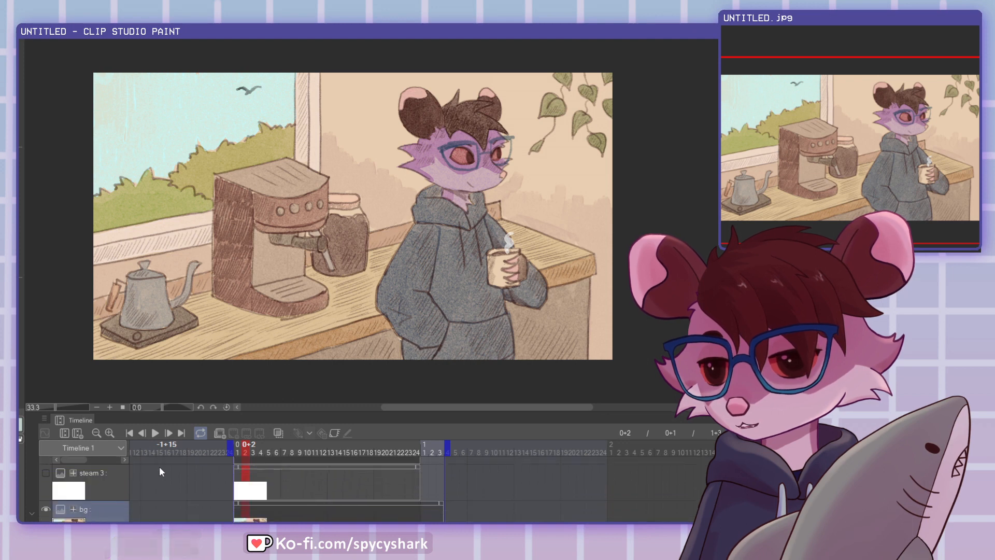
pyautogui.scroll(2, 157, 472)
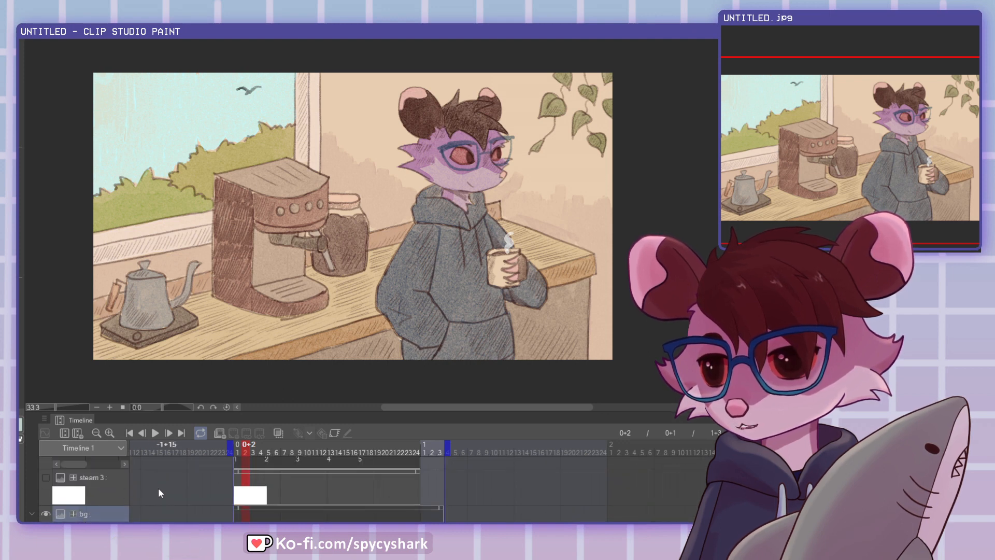
pyautogui.click(156, 488)
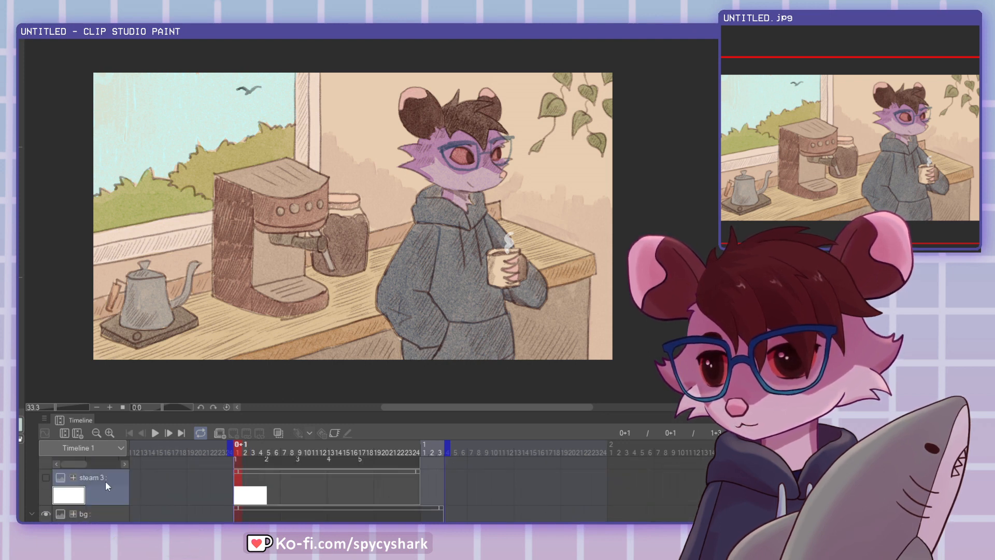
pyautogui.click(334, 292)
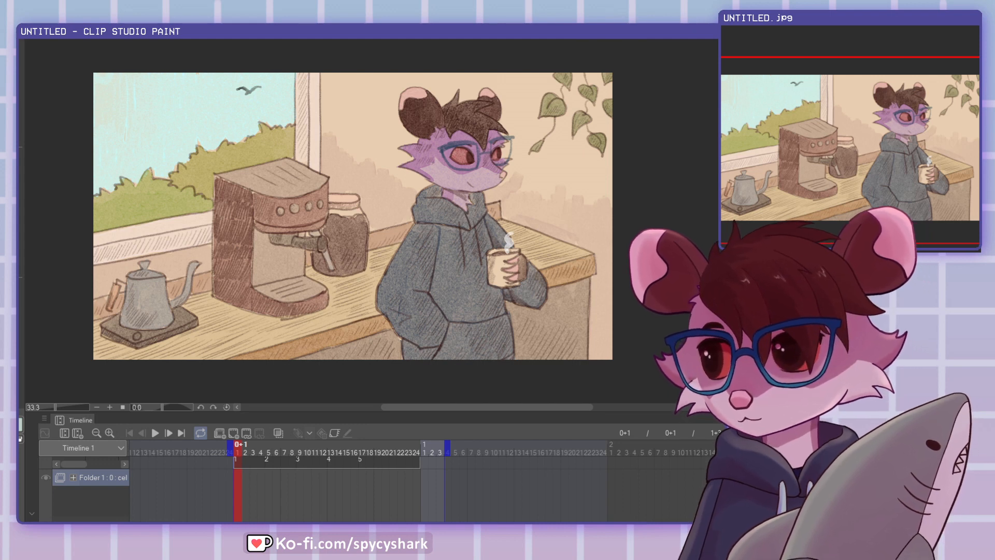
pyautogui.write('foliage')
pyautogui.press('Return')
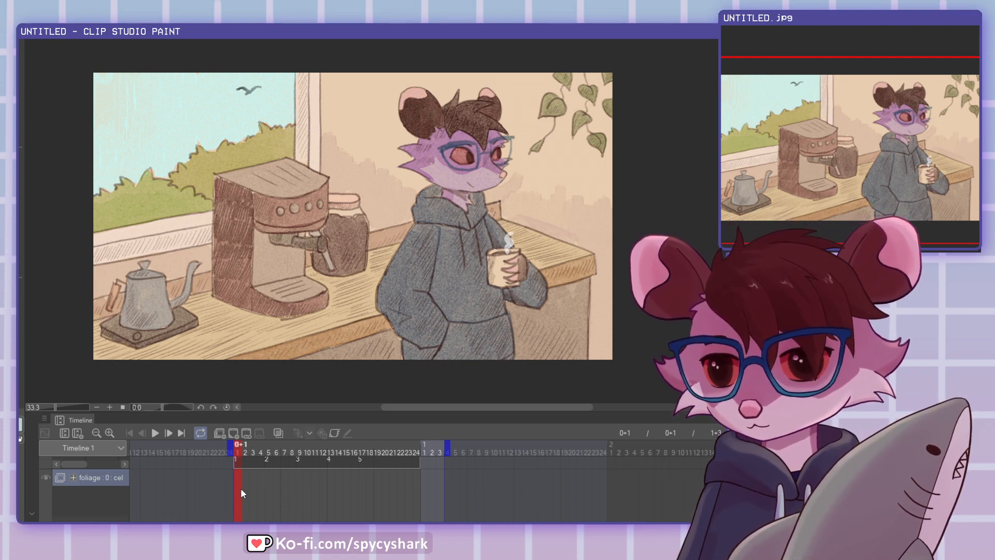
# Step: Add the first cel to the foliage folder for the bushes outside the window and assign it to frame 0+1
pyautogui.scroll(-1, 157, 192)
pyautogui.scroll(3, 101, 164)
pyautogui.scroll(1, 121, 189)
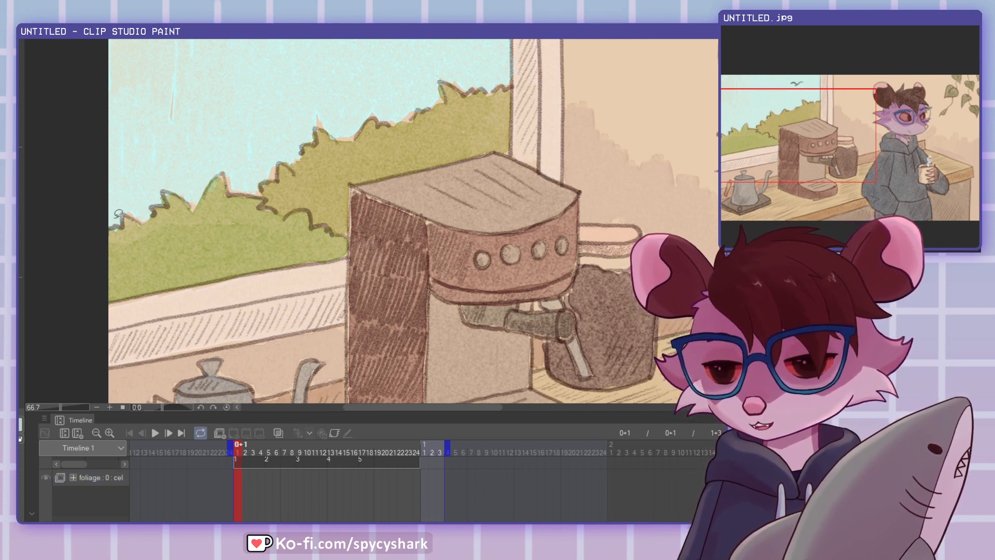
pyautogui.moveTo(124, 215)
pyautogui.mouseDown()
pyautogui.moveTo(151, 214)
pyautogui.moveTo(163, 180)
pyautogui.mouseUp()
pyautogui.click(36, 247)
pyautogui.scroll(-4, 162, 229)
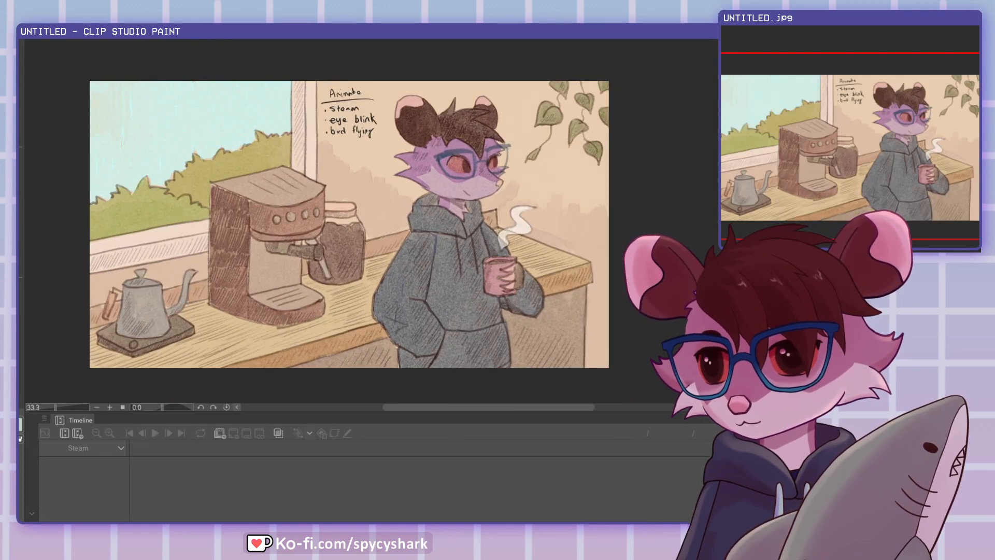
pyautogui.scroll(-4, 92, 164)
pyautogui.scroll(3, 86, 155)
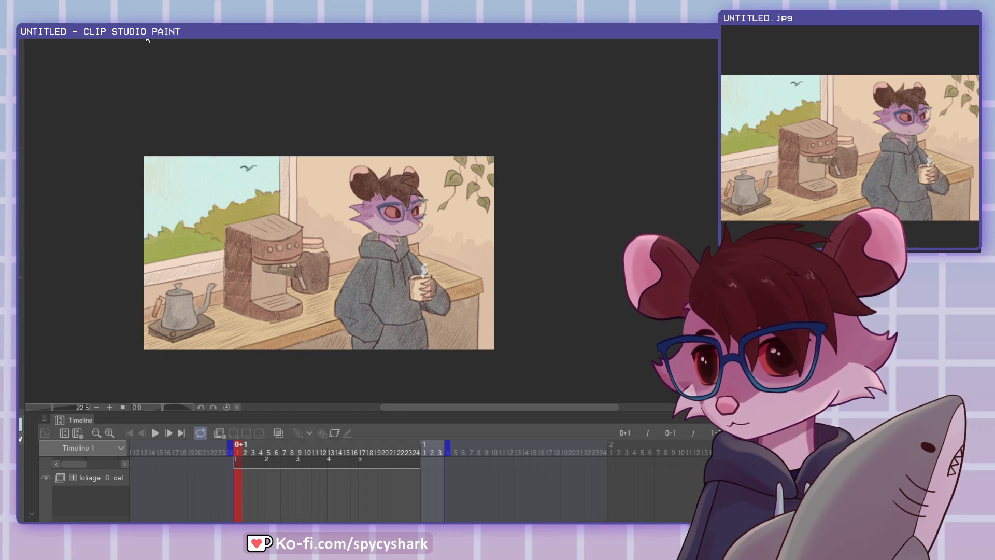
pyautogui.scroll(9, 234, 223)
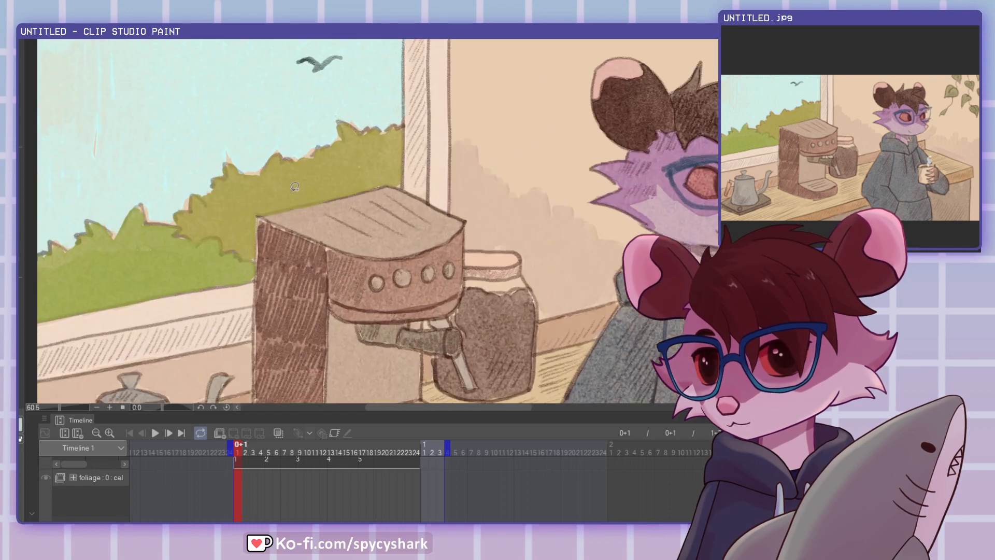
pyautogui.scroll(-6, 373, 194)
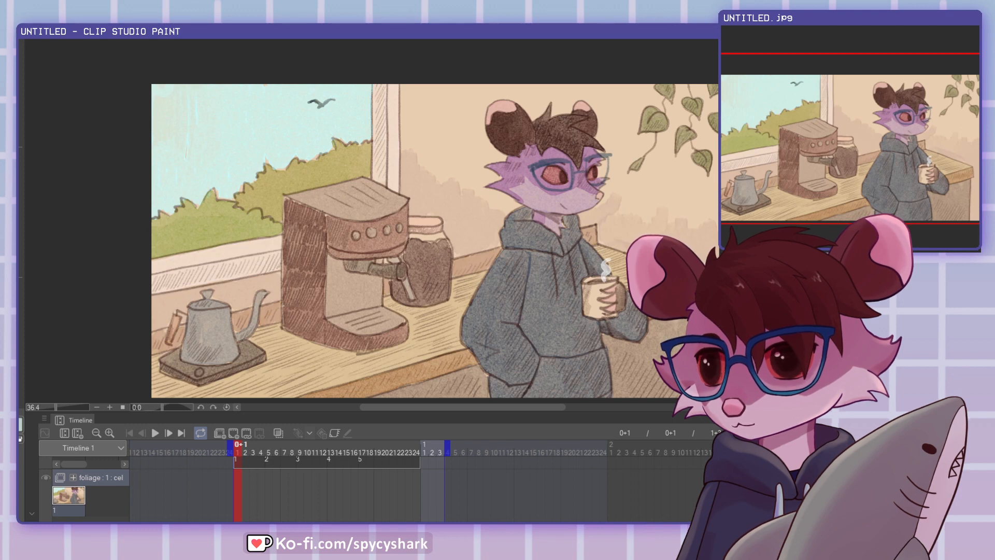
pyautogui.click(238, 474)
pyautogui.hotkey('ctrl', 'z')
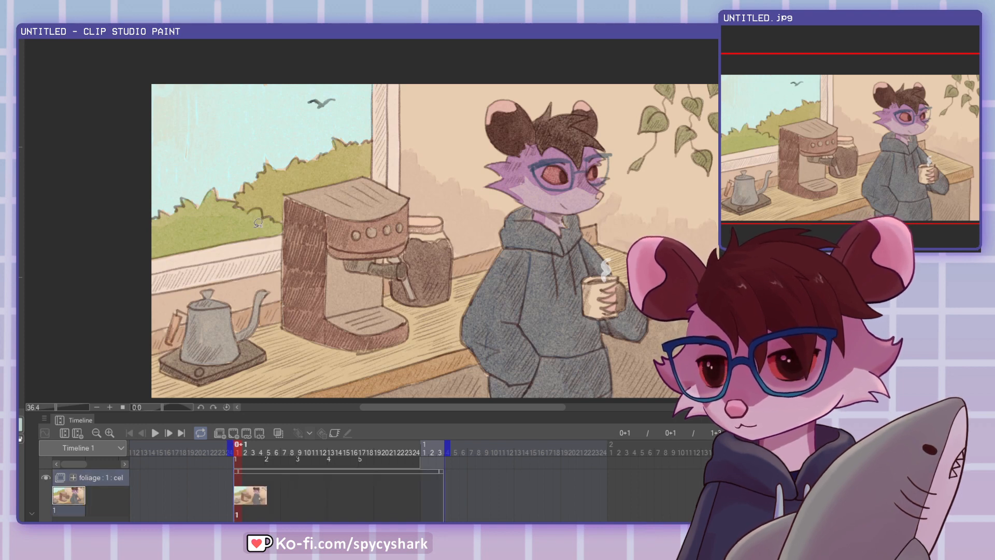
# Step: Paste a copy of the foliage cel as cel 2 and assign it to frame 0+5
pyautogui.click(272, 489)
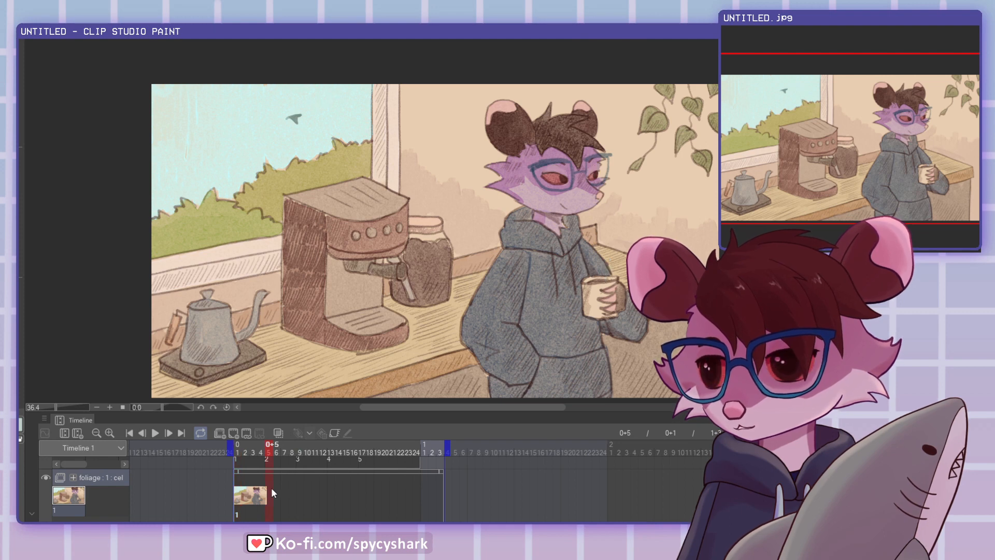
pyautogui.hotkey('ctrl', 'v')
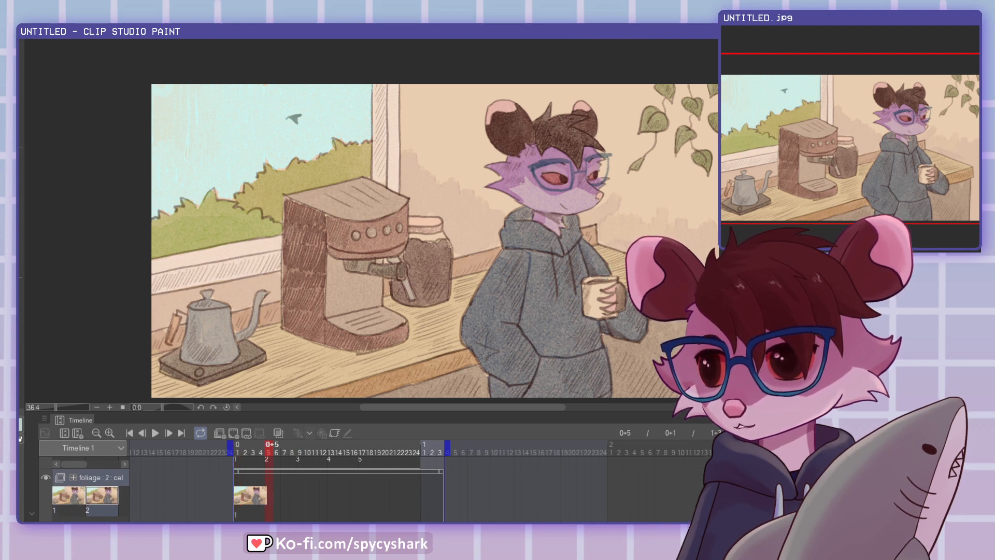
pyautogui.click(268, 488)
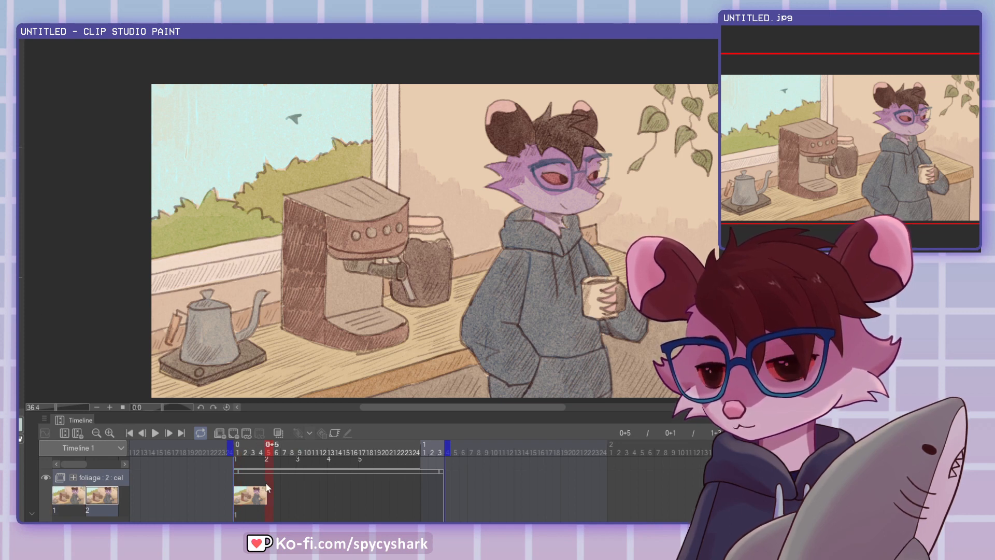
pyautogui.click(280, 243)
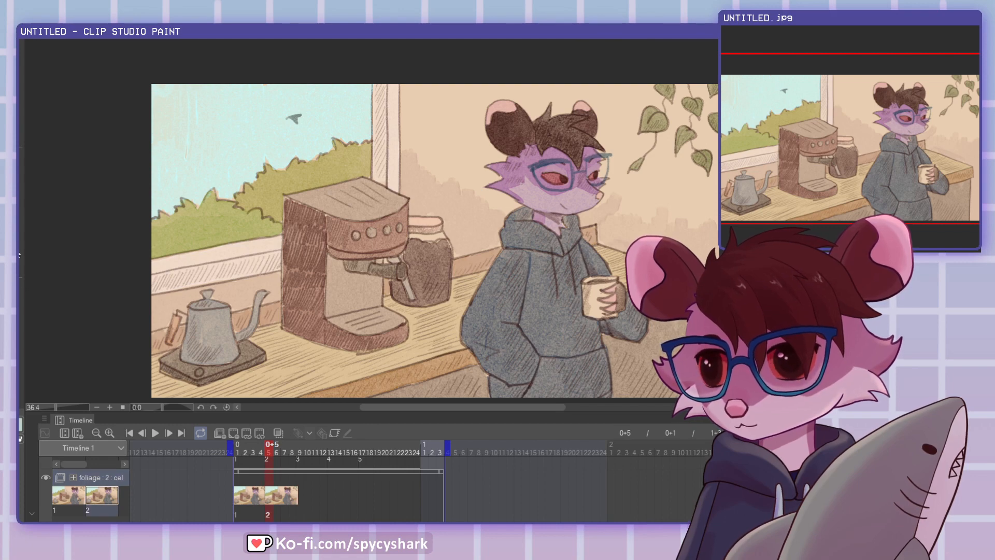
# Step: Flip repeatedly between the first two foliage cels to compare the bush outlines outside the window
pyautogui.scroll(2, 198, 195)
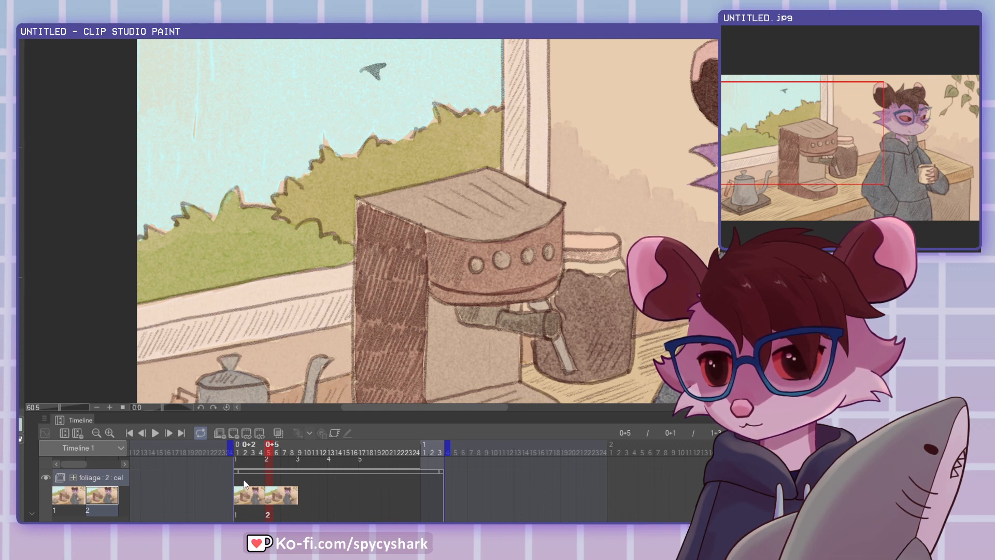
pyautogui.click(263, 498)
pyautogui.click(269, 500)
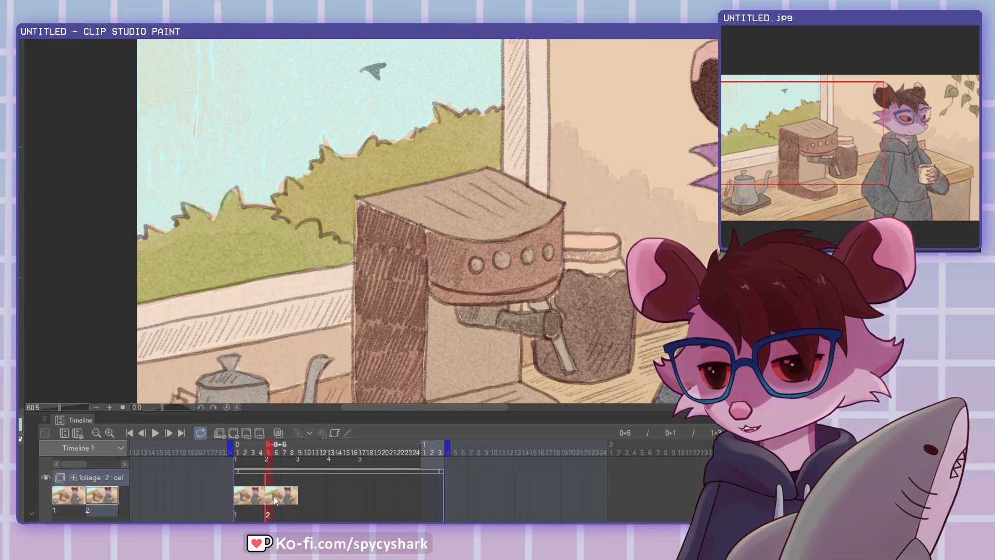
pyautogui.click(239, 499)
pyautogui.click(269, 498)
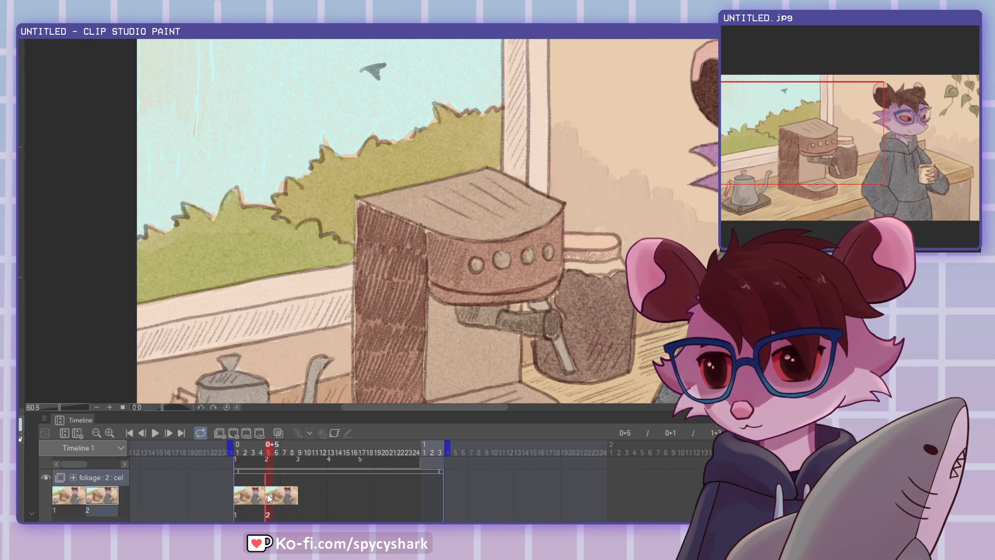
pyautogui.click(245, 499)
pyautogui.click(269, 501)
pyautogui.moveTo(311, 228); pyautogui.dragTo(309, 236)
pyautogui.click(246, 496)
pyautogui.click(269, 495)
pyautogui.click(279, 496)
pyautogui.click(292, 499)
pyautogui.click(247, 499)
pyautogui.click(285, 501)
pyautogui.click(305, 495)
# Step: Paste a copy of the foliage cel as cel 3 and assign it to frame 0+9
pyautogui.click(300, 493)
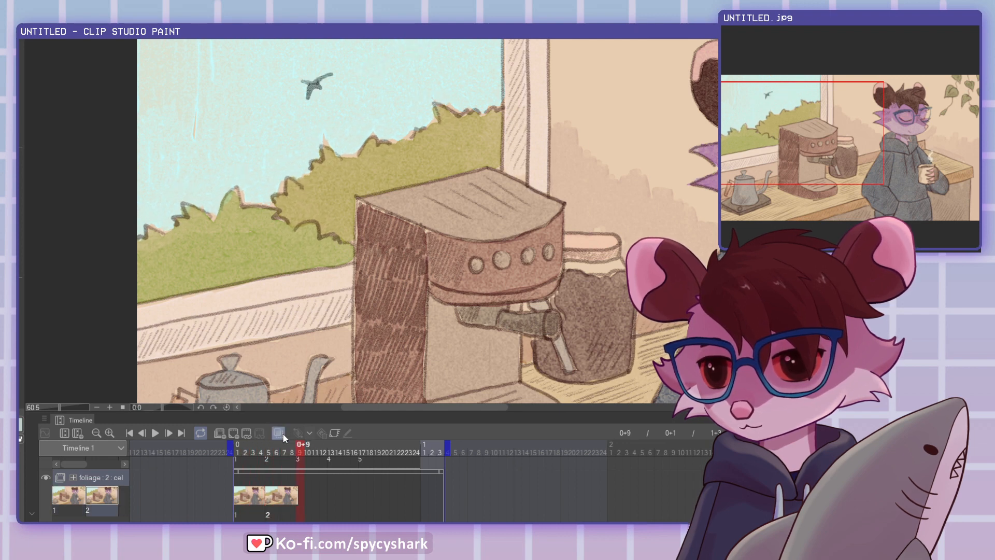
pyautogui.click(298, 493)
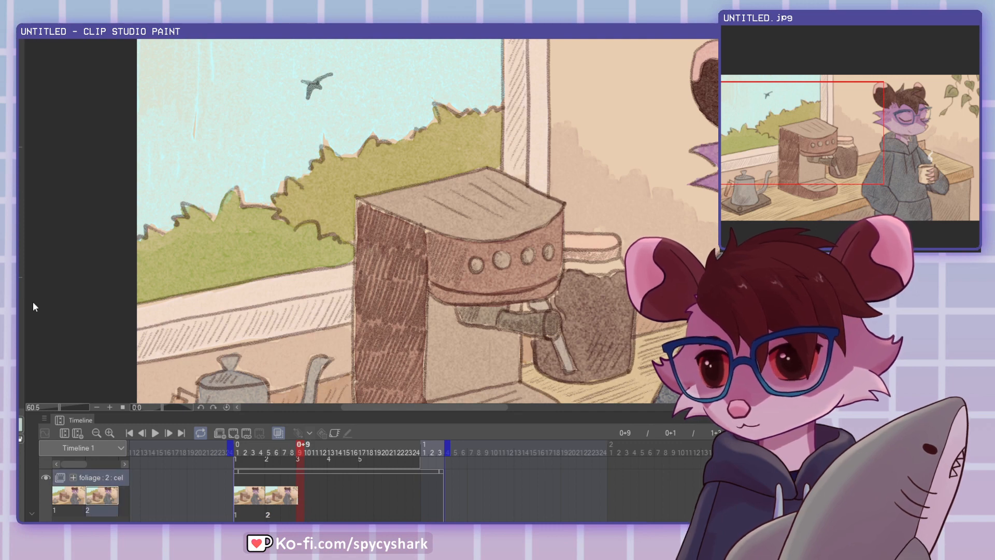
pyautogui.hotkey('ctrl', 'v')
pyautogui.click(300, 496)
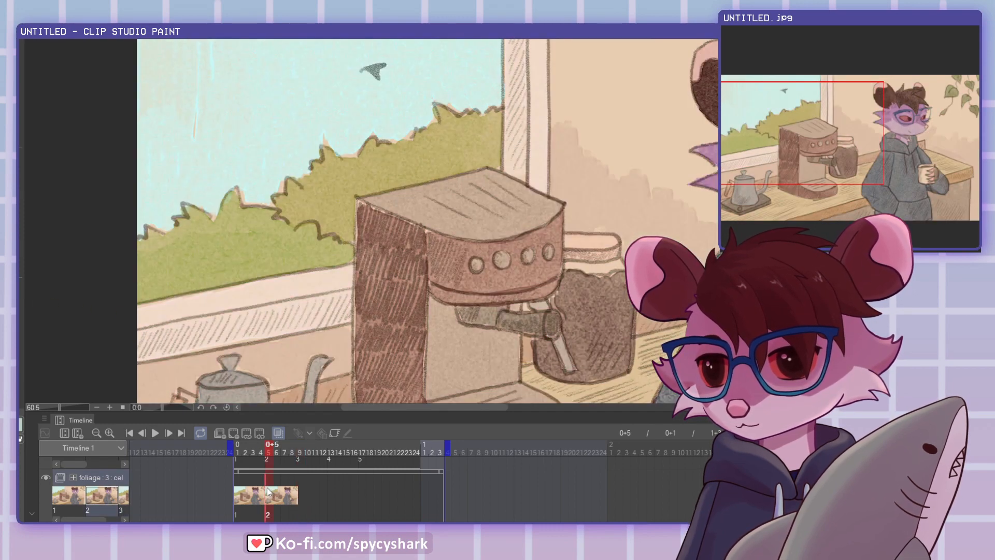
pyautogui.click(303, 485)
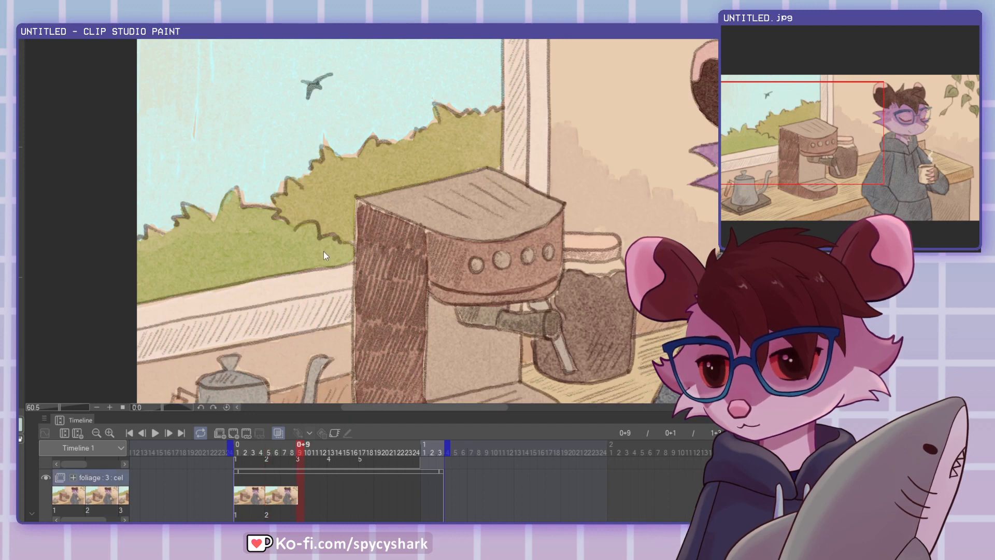
pyautogui.click(326, 251)
pyautogui.click(279, 499)
pyautogui.click(301, 498)
pyautogui.click(297, 493)
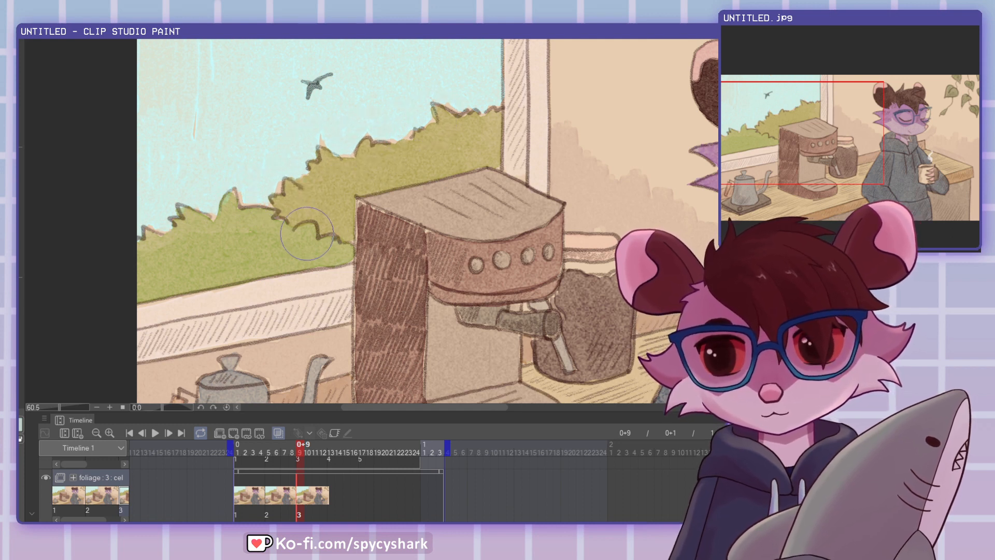
# Step: Play the animation from its start to check the movement across the three foliage cels
pyautogui.click(244, 504)
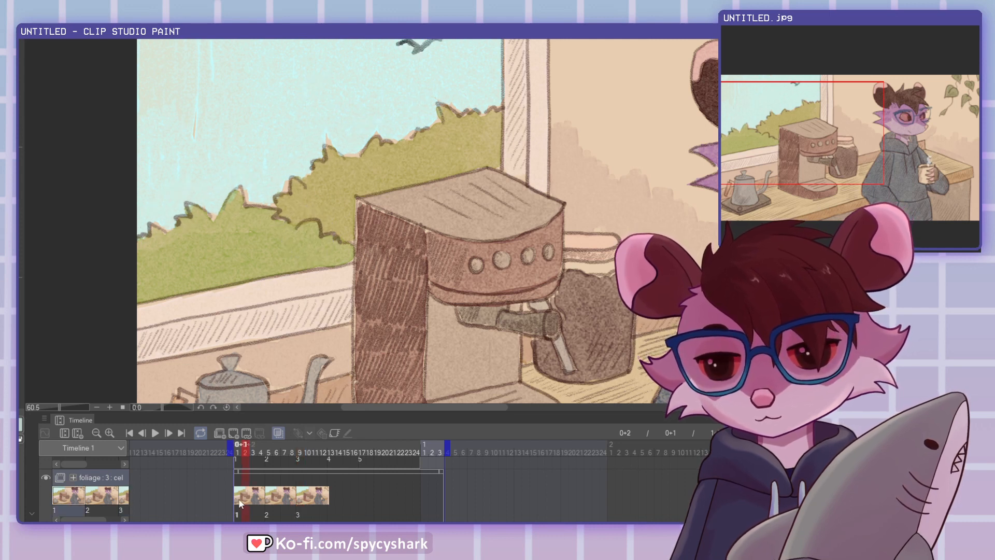
pyautogui.click(155, 432)
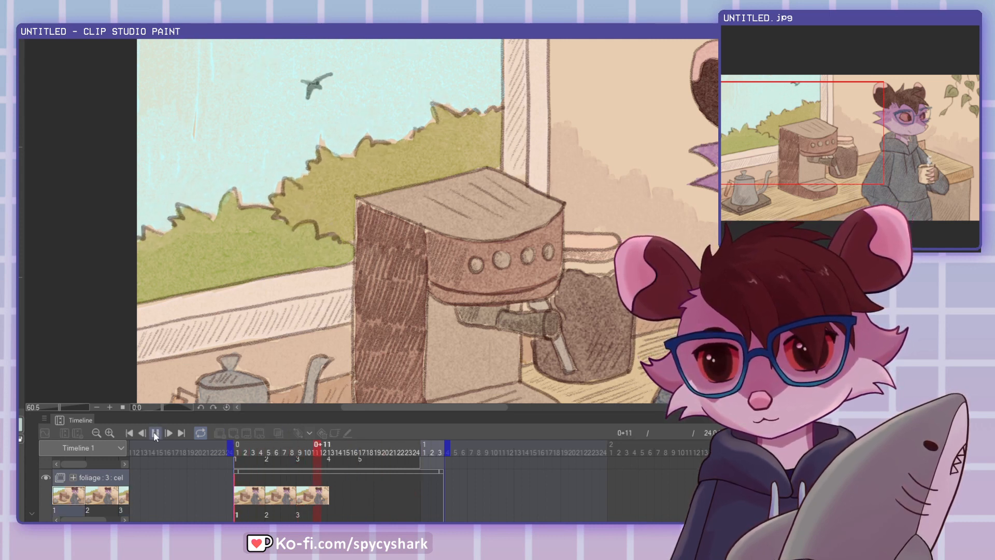
pyautogui.click(155, 433)
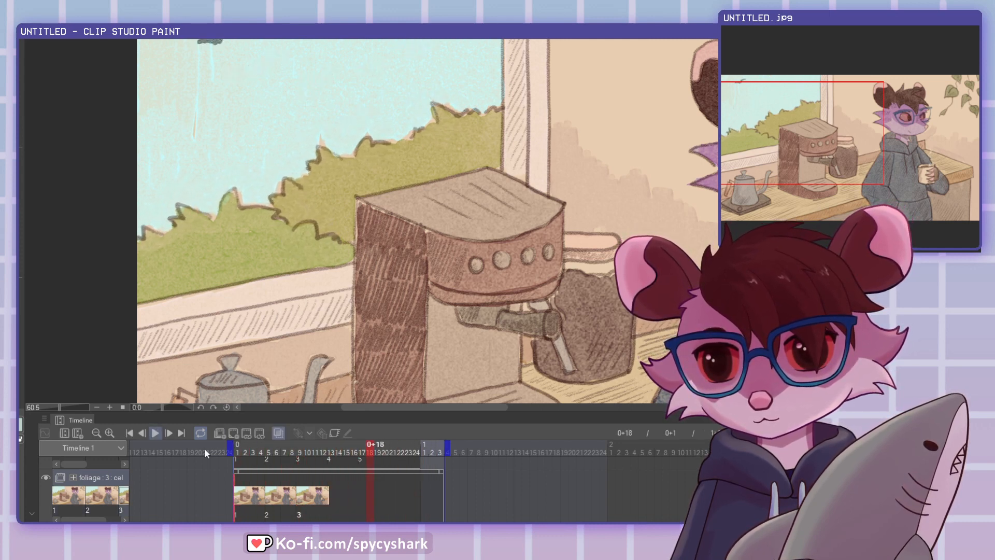
# Step: Fill the rest of the foliage track by assigning cel 2 to frame 0+13, cel 1 to 0+17 and cel 2 to 0+21
pyautogui.click(330, 493)
pyautogui.click(101, 495)
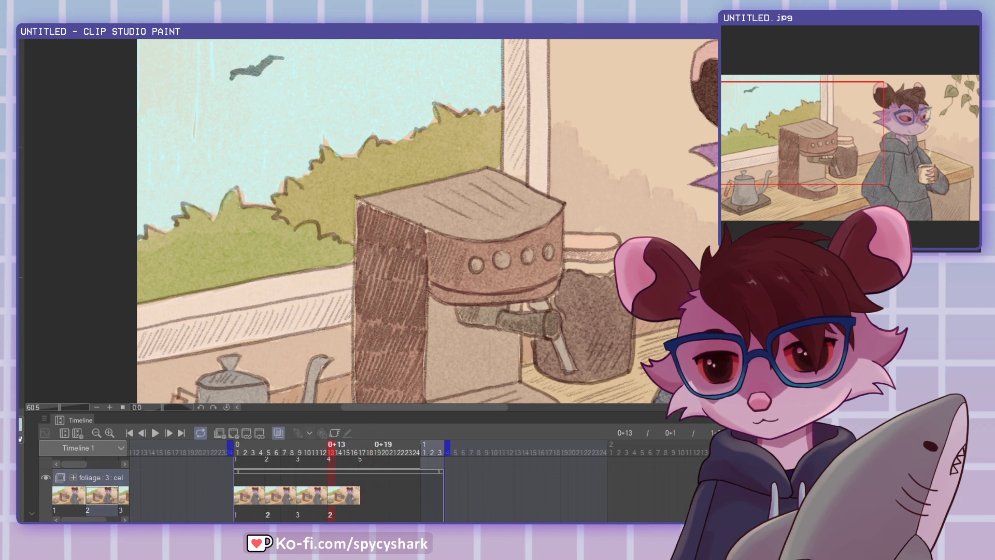
pyautogui.click(364, 497)
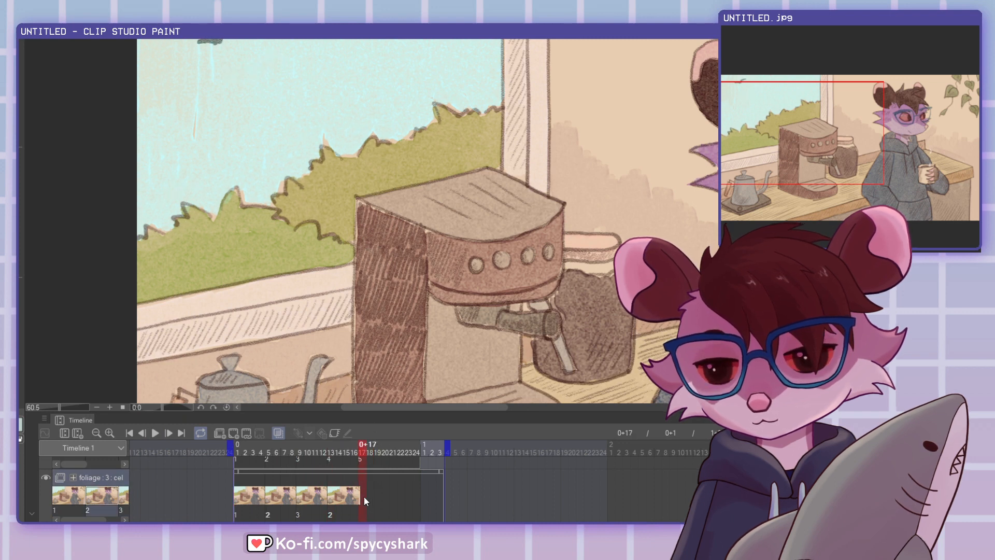
pyautogui.click(380, 223)
pyautogui.click(397, 494)
pyautogui.rightClick(396, 495)
pyautogui.click(414, 242)
# Step: Play the whole scene with the completed foliage track and scrub through its frames to check the motion
pyautogui.scroll(-5, 324, 261)
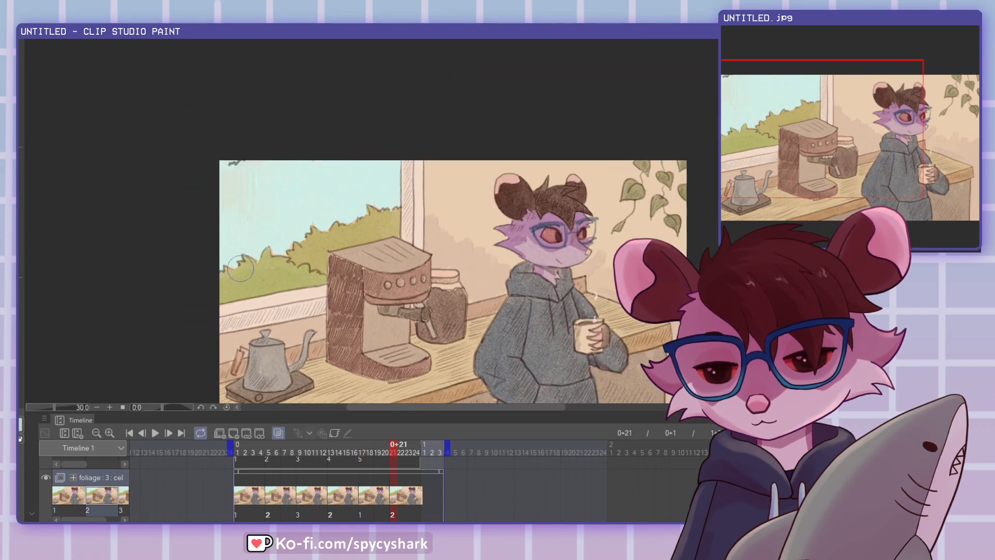
pyautogui.click(156, 433)
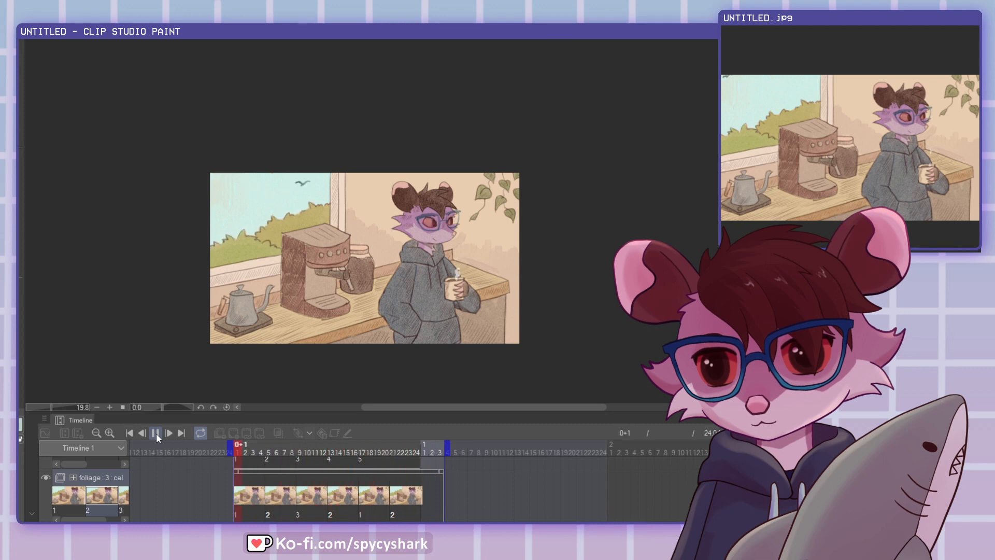
pyautogui.scroll(2, 339, 258)
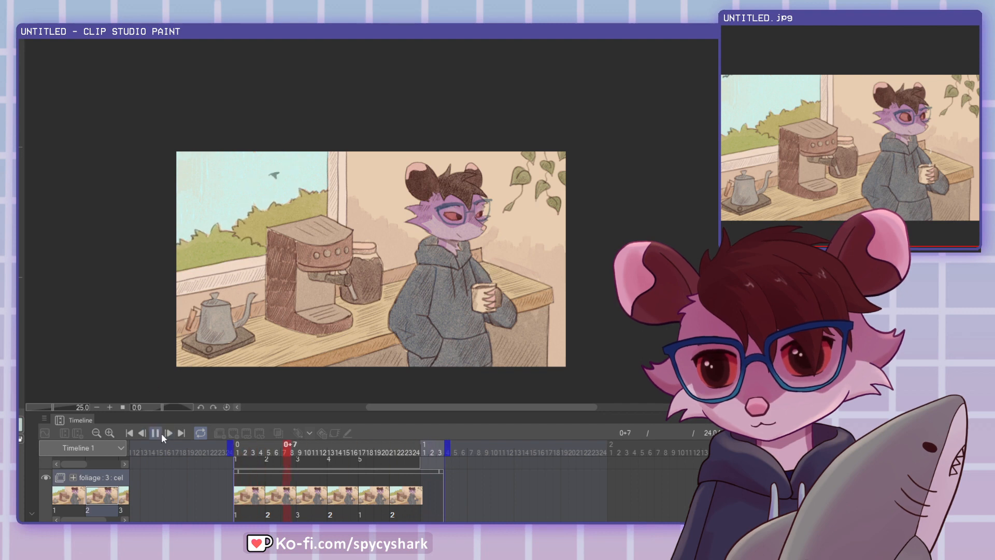
pyautogui.scroll(1, 435, 273)
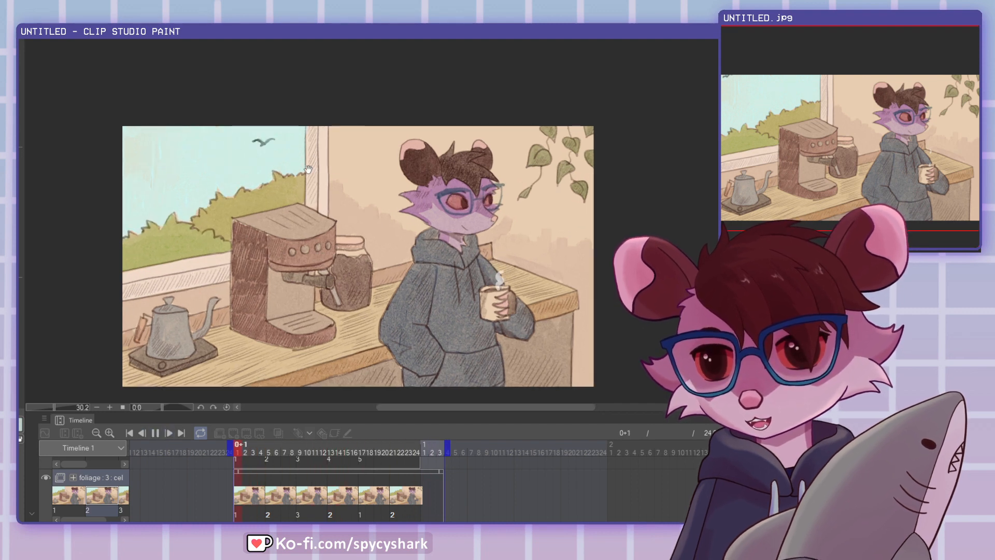
pyautogui.scroll(1, 337, 218)
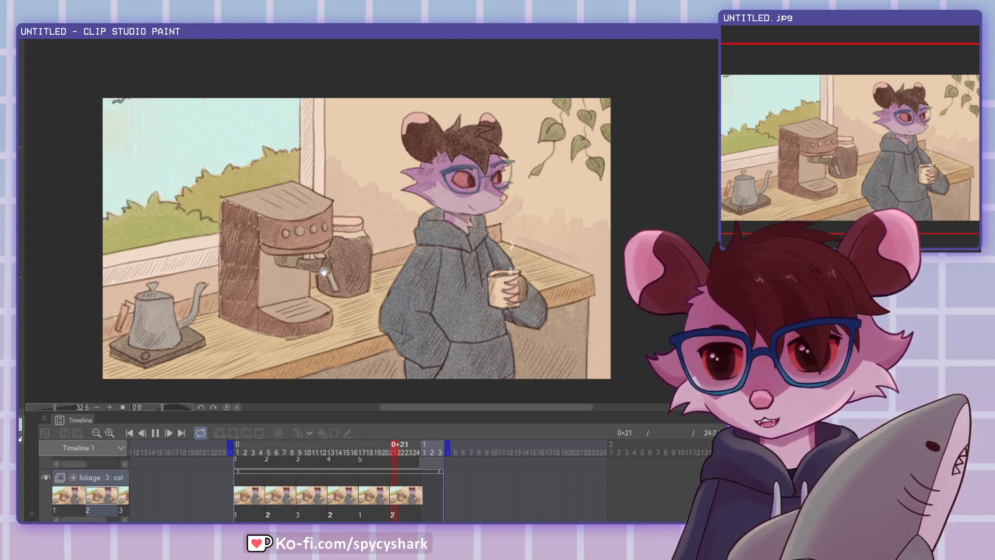
pyautogui.click(157, 431)
pyautogui.moveTo(356, 447); pyautogui.dragTo(260, 468)
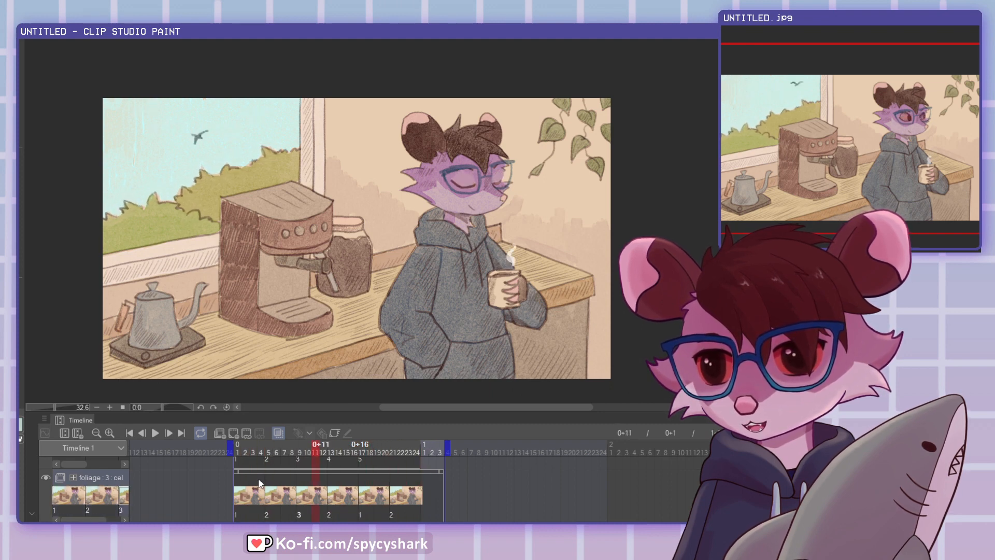
pyautogui.moveTo(329, 483); pyautogui.dragTo(269, 476)
pyautogui.moveTo(463, 482); pyautogui.dragTo(269, 483)
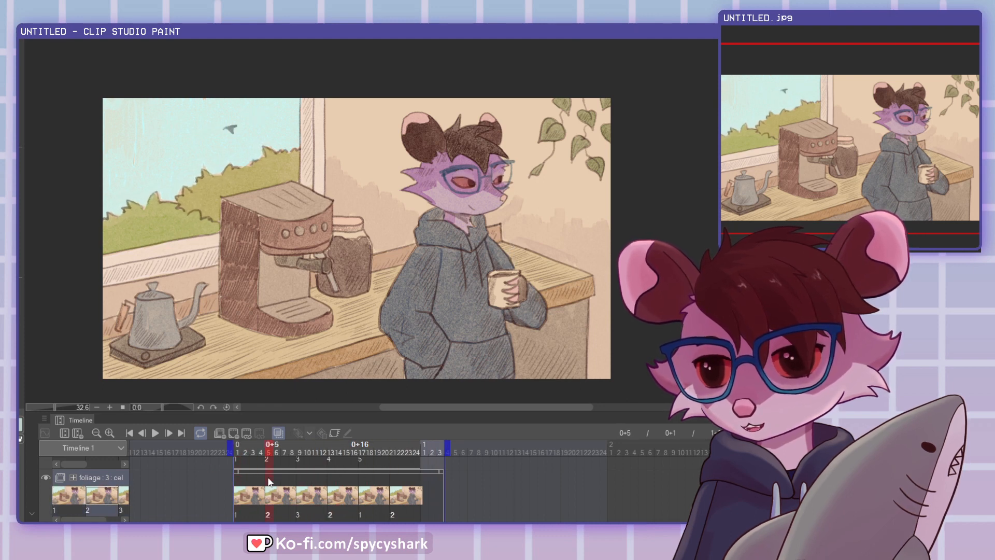
# Step: In the bird folder, draw the bird partly cut off by the sky's upper edge, near the window frame, on cel 8 at frame 1+1
pyautogui.scroll(-5, 317, 481)
pyautogui.scroll(-5, 323, 484)
pyautogui.scroll(-4, 343, 491)
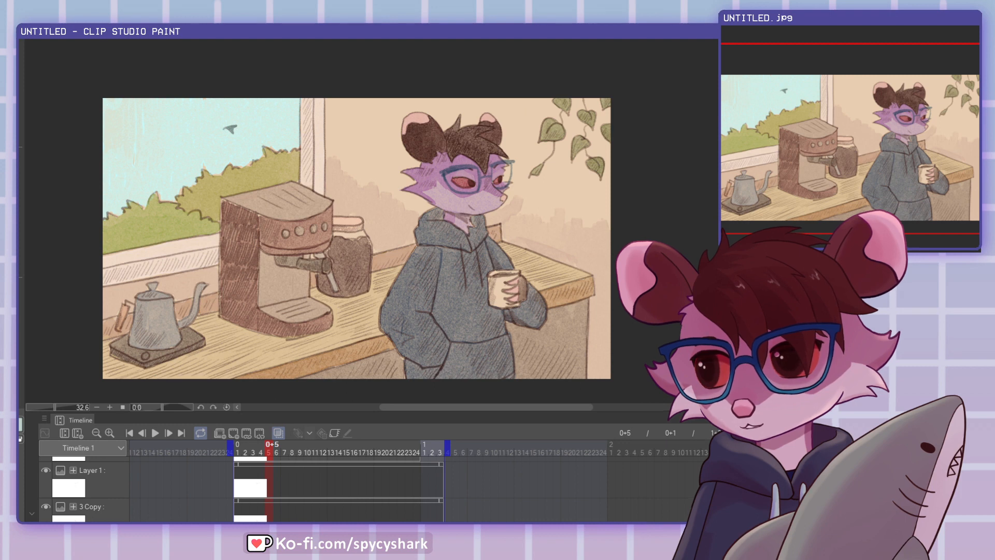
pyautogui.scroll(-3, 312, 487)
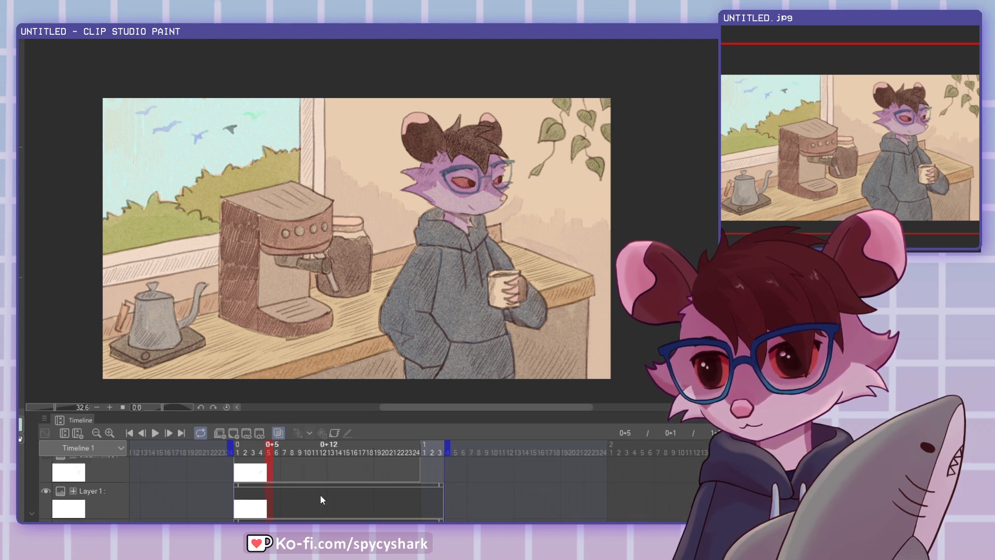
pyautogui.scroll(-4, 317, 491)
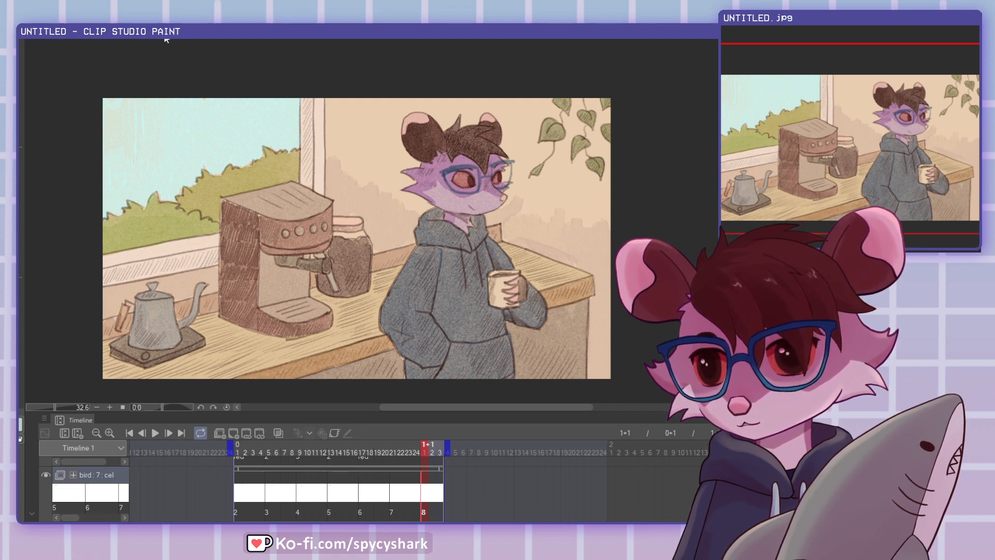
pyautogui.scroll(4, 167, 122)
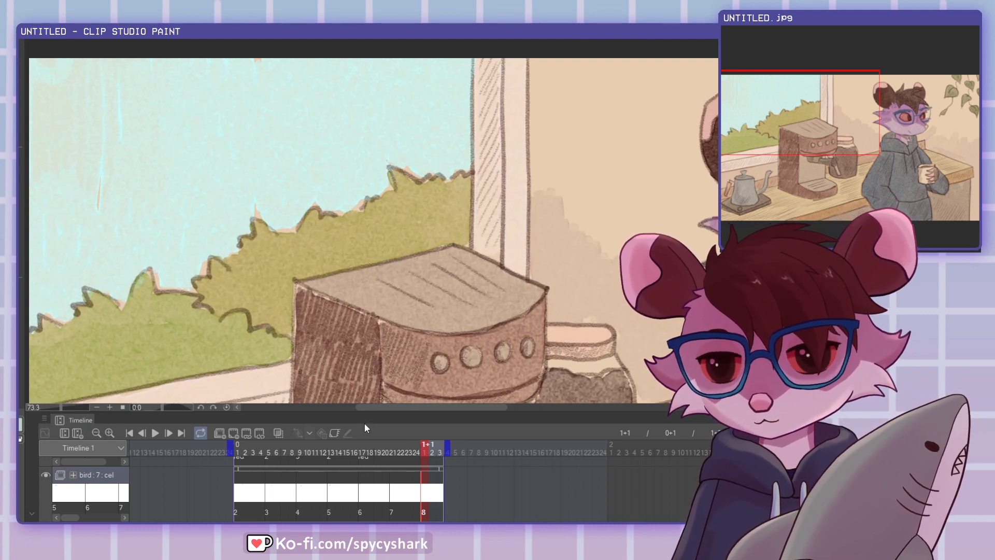
pyautogui.click(391, 494)
pyautogui.click(429, 496)
pyautogui.click(239, 498)
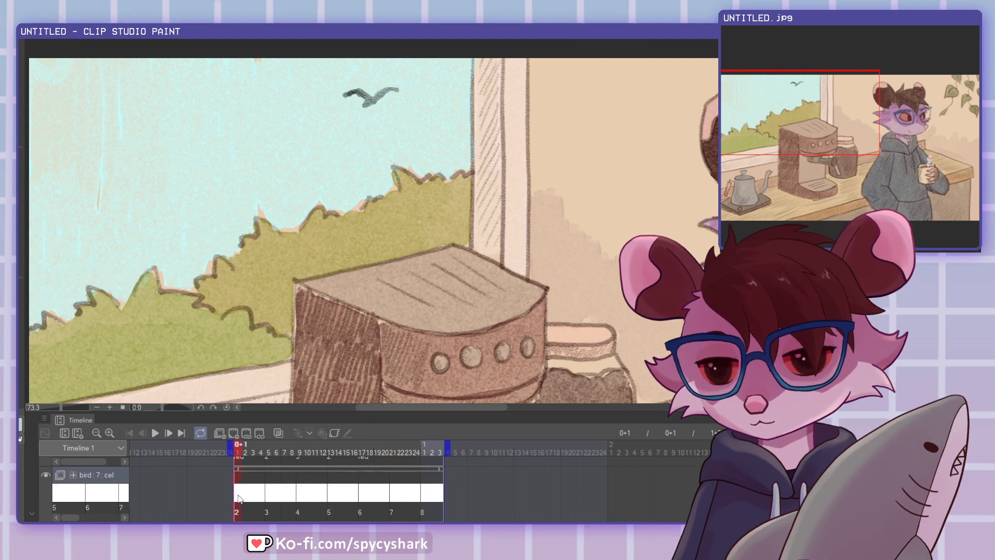
pyautogui.click(426, 499)
pyautogui.scroll(3, 419, 112)
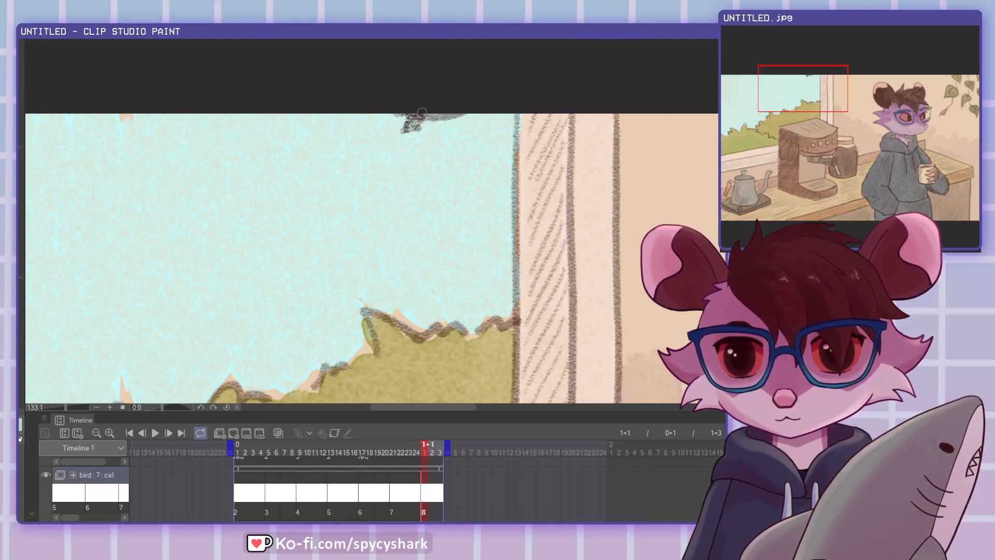
# Step: Play the animation and compare the bird's poses around frames 0+13 and 0+17 to check its flight
pyautogui.scroll(-5, 439, 95)
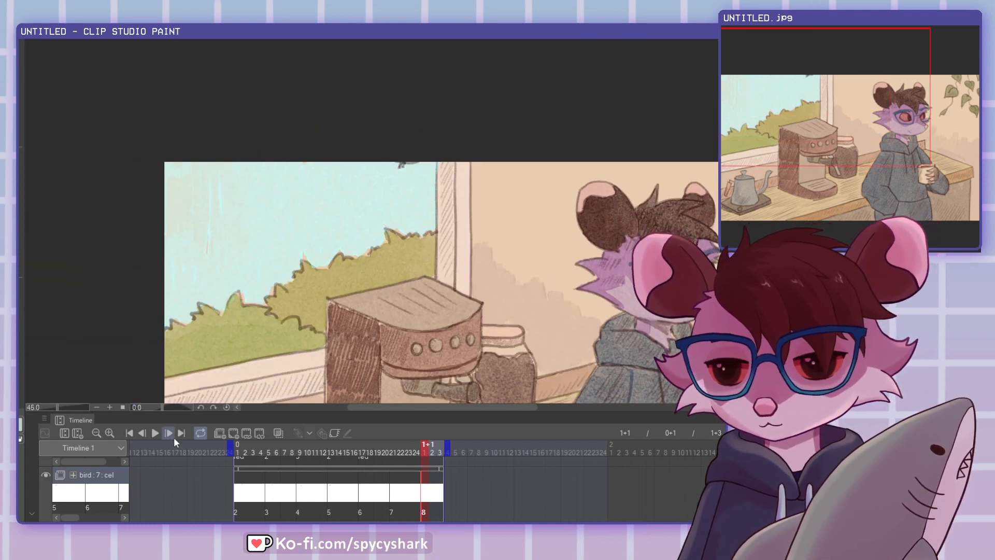
pyautogui.click(159, 434)
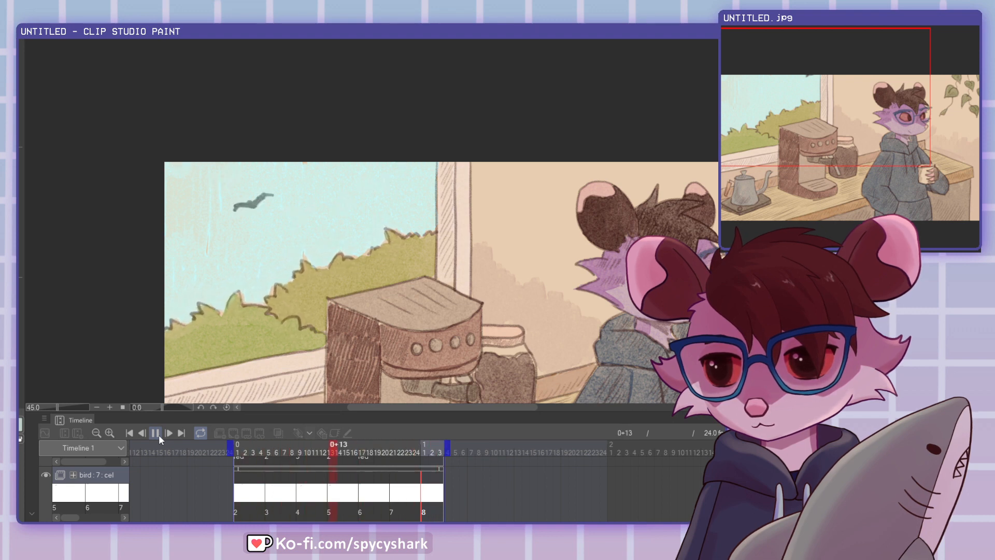
pyautogui.click(155, 433)
pyautogui.click(361, 495)
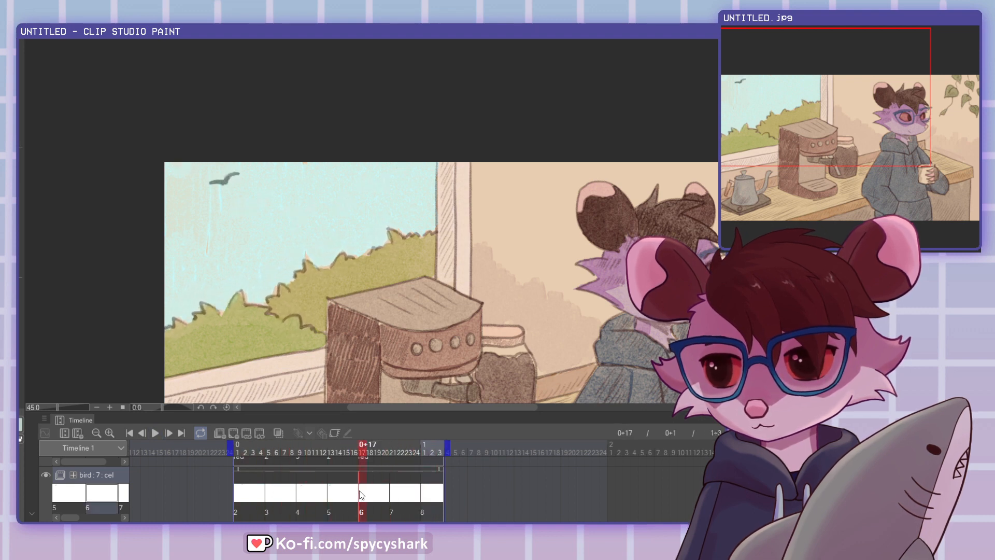
pyautogui.click(327, 497)
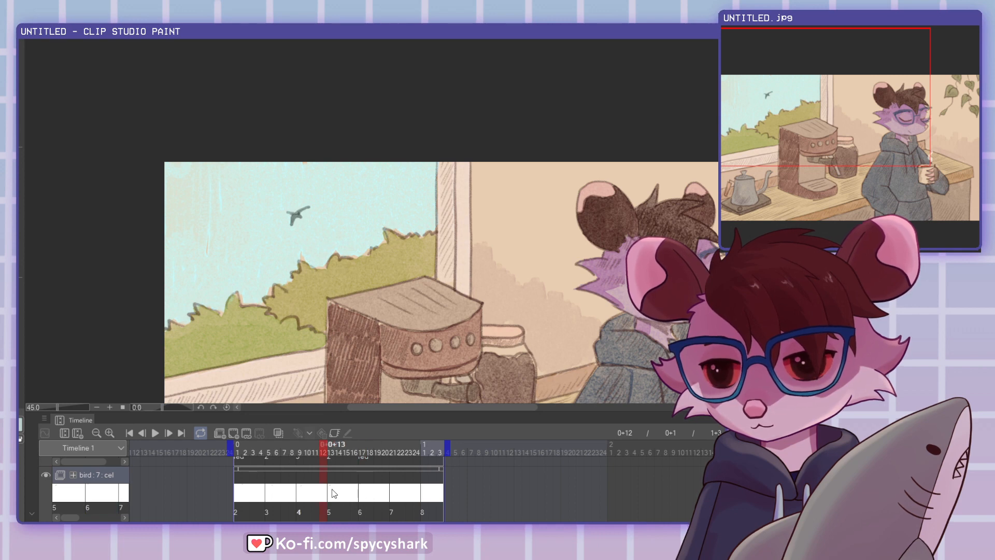
pyautogui.click(332, 493)
pyautogui.click(362, 494)
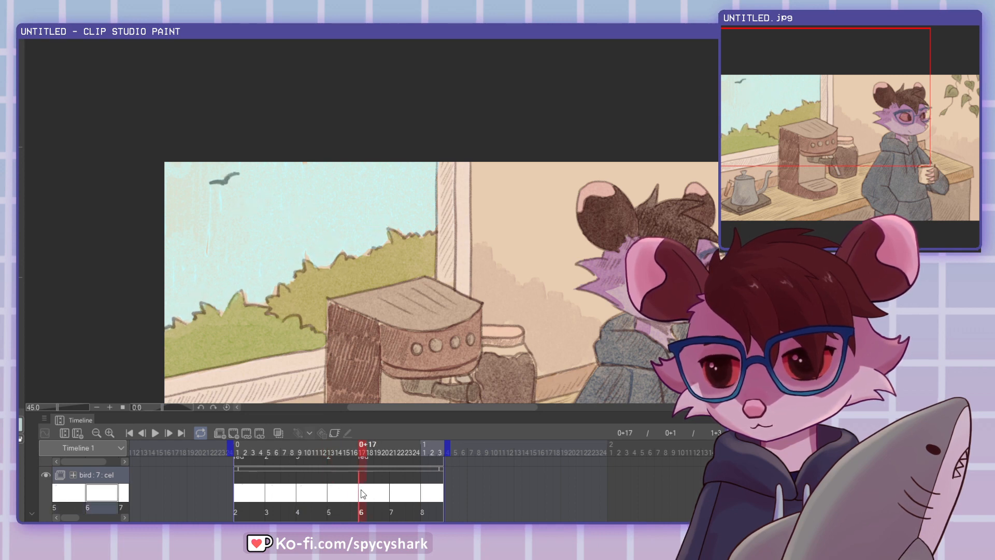
pyautogui.click(156, 432)
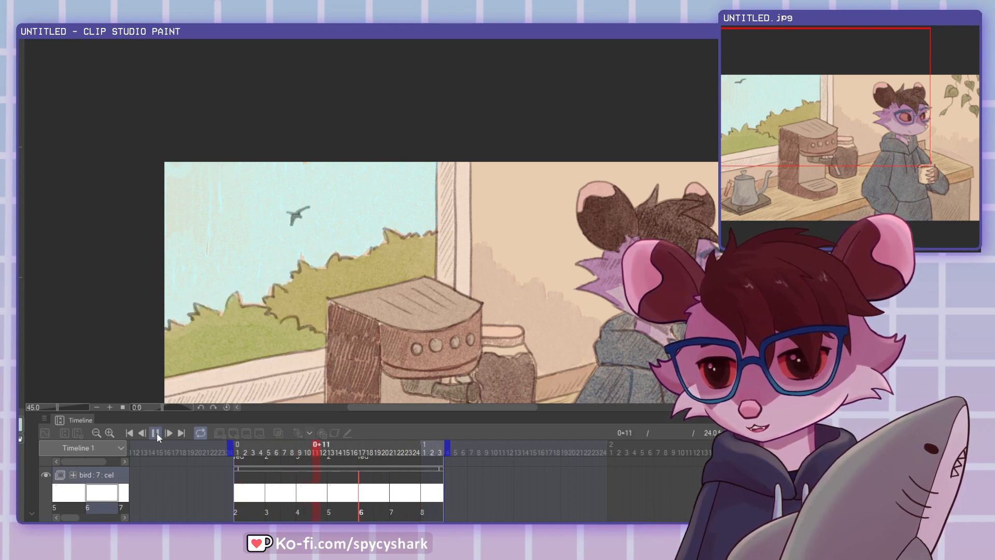
pyautogui.click(156, 433)
# Step: Play the whole kitchen animation with the full scene in view to review the bird, steam, blink and foliage together
pyautogui.scroll(-2, 291, 199)
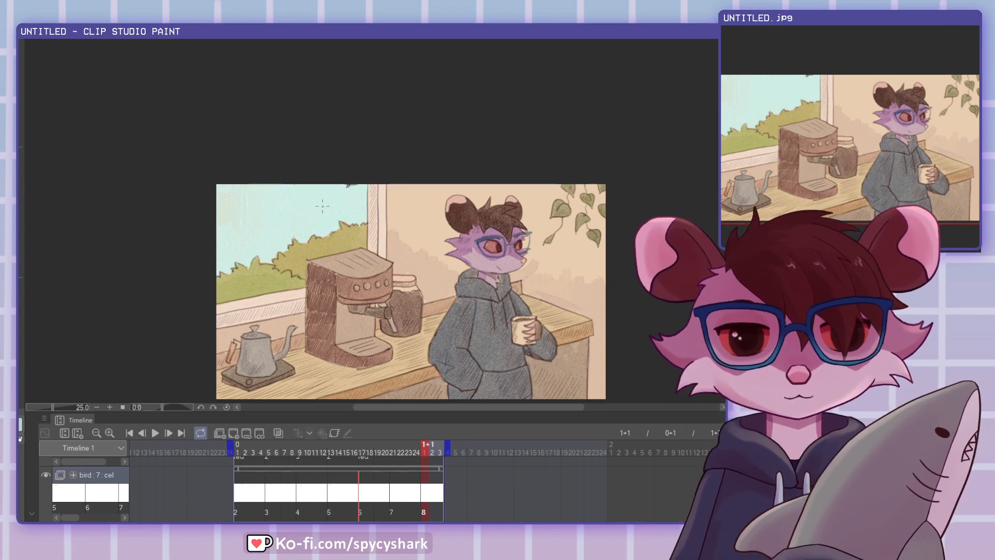
pyautogui.scroll(-1, 301, 197)
pyautogui.scroll(2, 399, 234)
pyautogui.scroll(-1, 384, 258)
pyautogui.scroll(1, 384, 257)
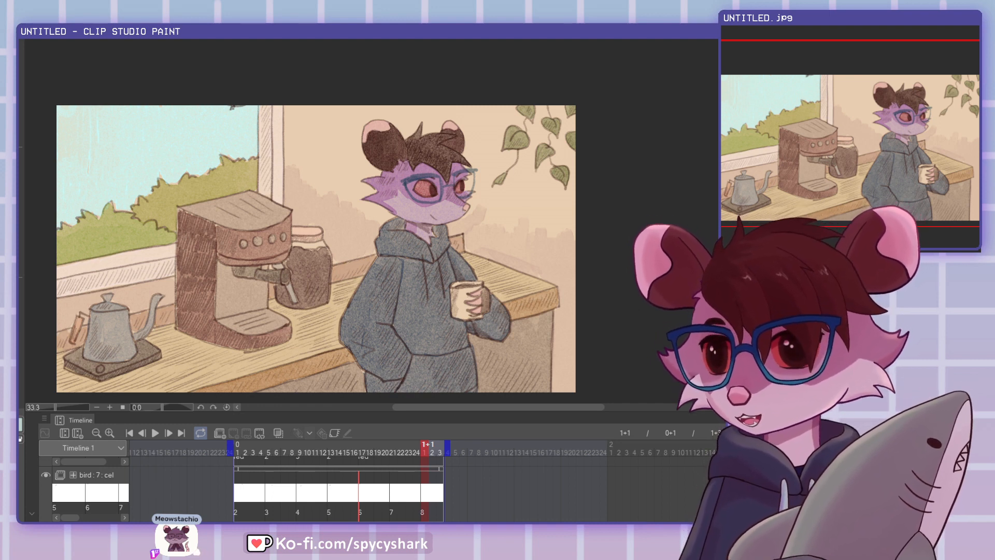
pyautogui.click(154, 432)
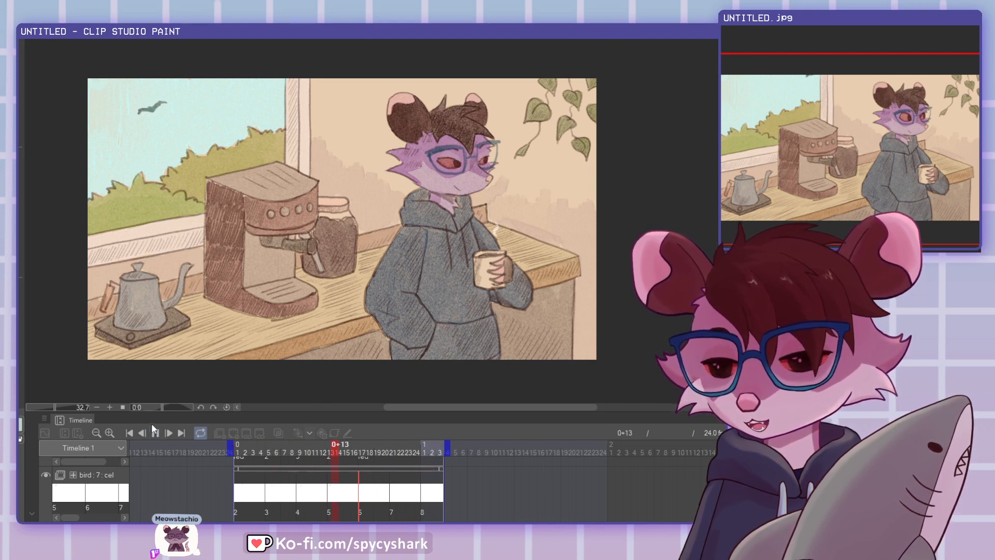
pyautogui.click(154, 432)
pyautogui.scroll(-1, 467, 245)
pyautogui.scroll(1, 549, 123)
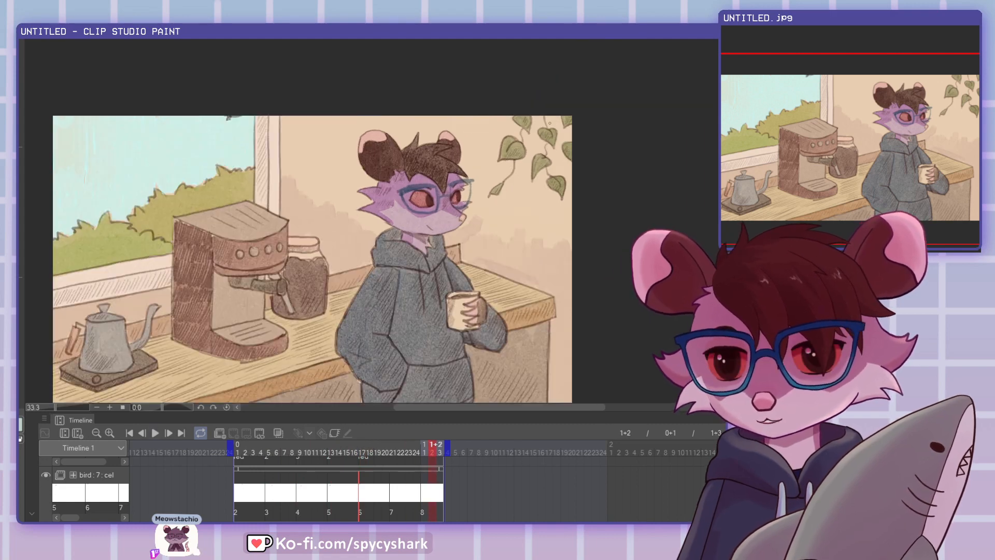
pyautogui.scroll(6, 550, 123)
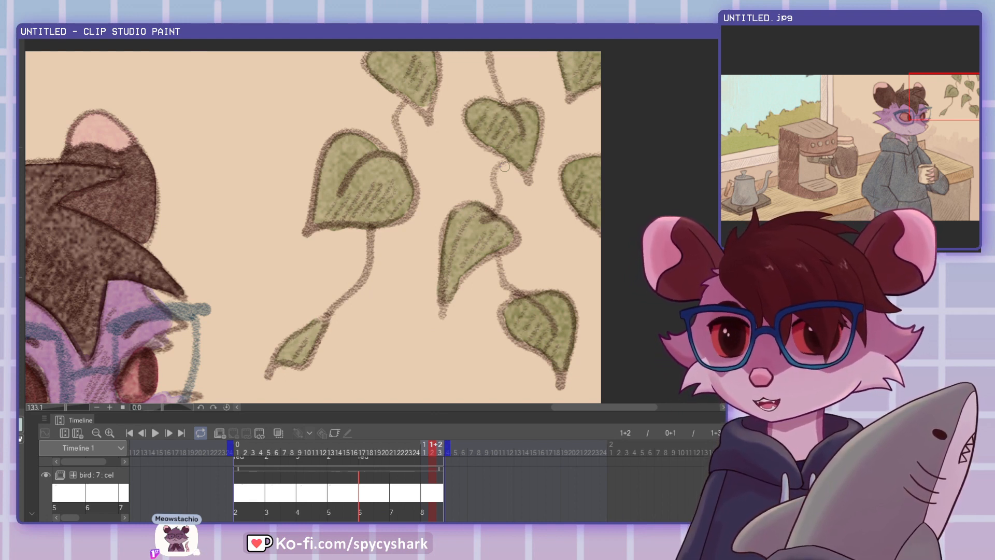
pyautogui.scroll(-1, 344, 145)
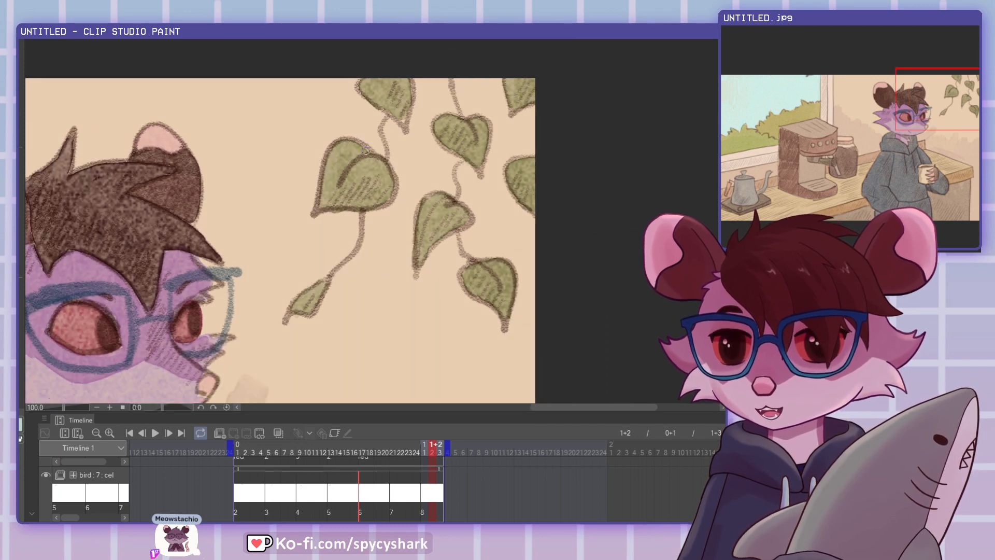
pyautogui.scroll(-1, 411, 171)
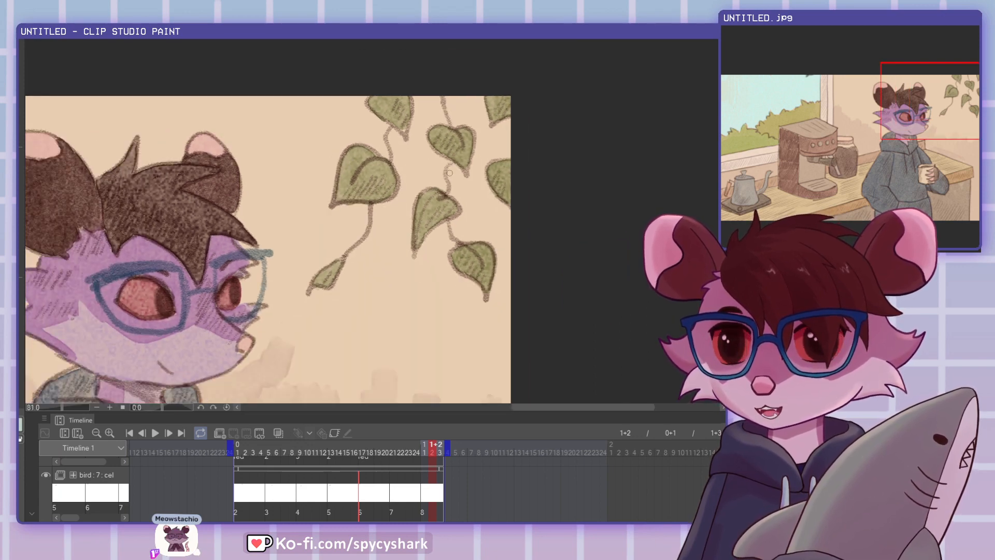
pyautogui.scroll(-5, 449, 173)
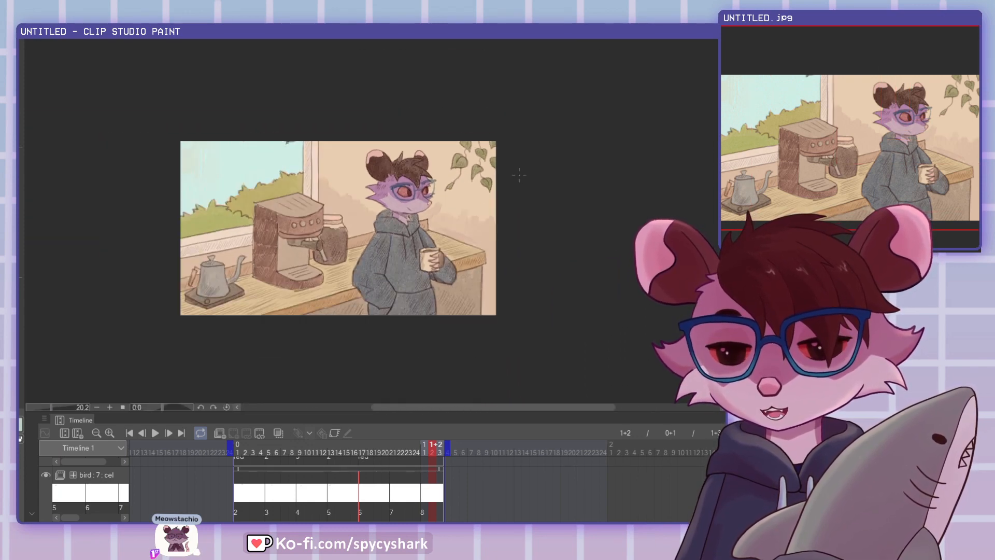
pyautogui.scroll(1, 392, 200)
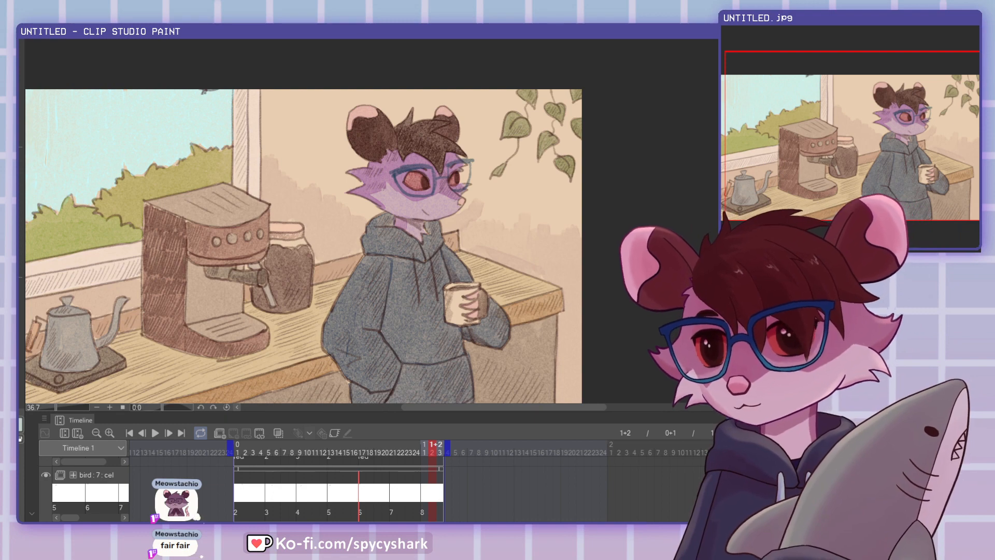
pyautogui.scroll(-3, 347, 154)
pyautogui.scroll(3, 164, 204)
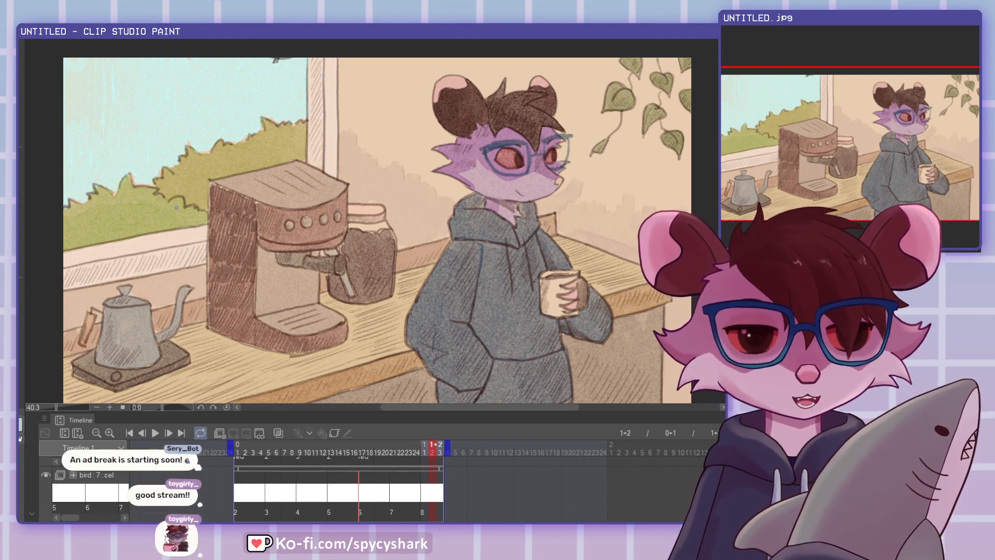
pyautogui.scroll(-1, 248, 190)
pyautogui.scroll(1, 328, 250)
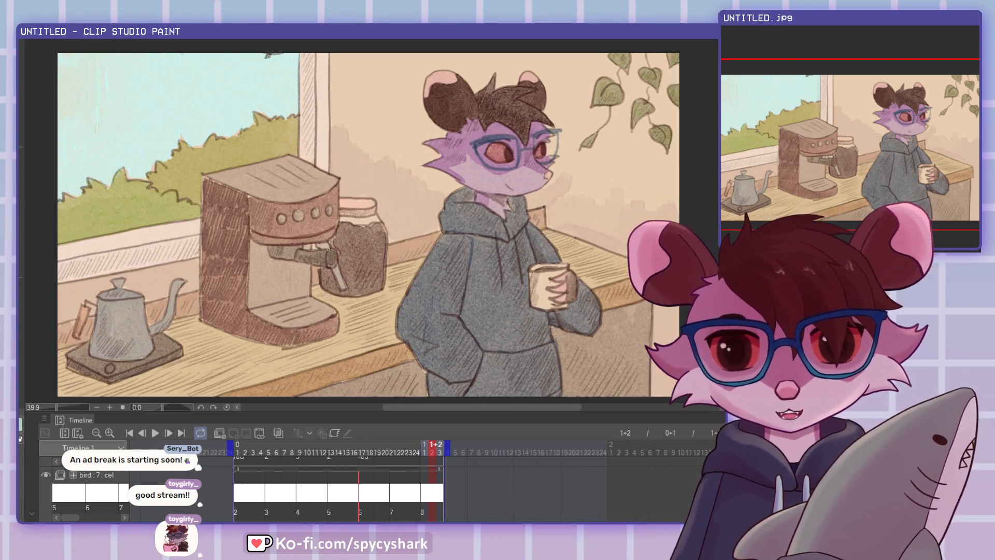